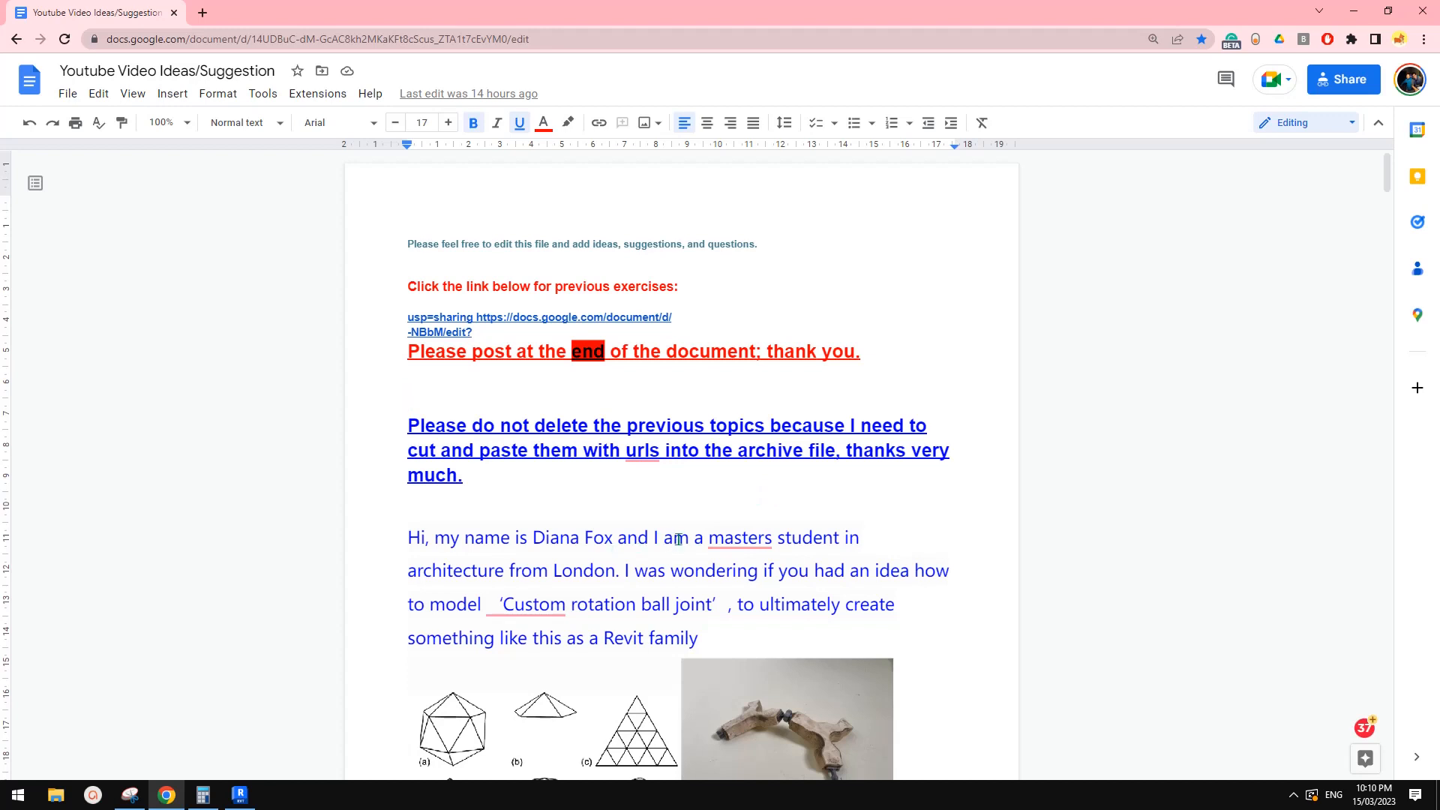
Open a preview of the linked Archive document, browse its previous projects, and close the preview.
{"action": "mouse_move", "coordinate": [729, 529]}
{"action": "scroll", "coordinate": [782, 490], "scroll_direction": "down", "scroll_amount": 3}
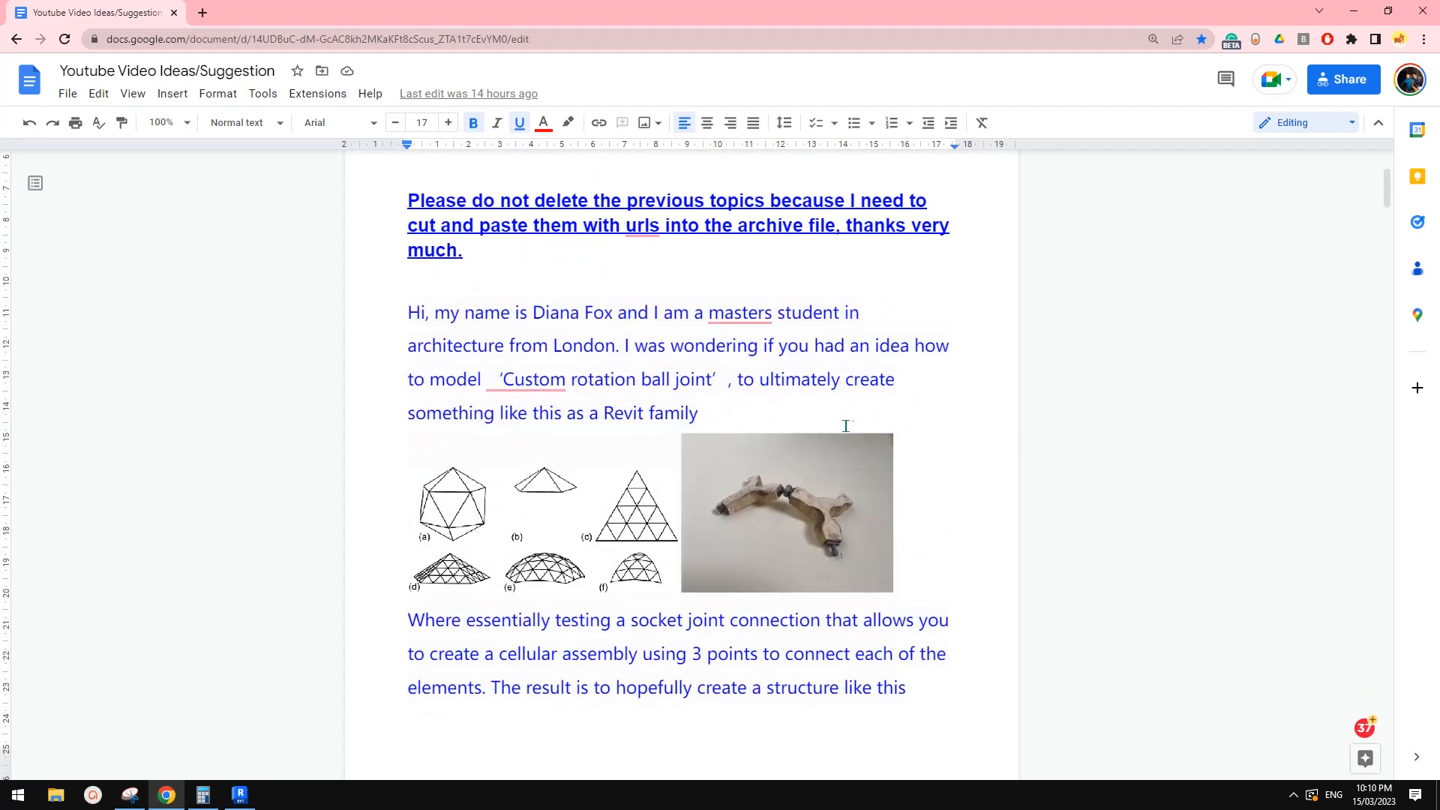
{"action": "scroll", "coordinate": [832, 420], "scroll_direction": "up", "scroll_amount": 1}
{"action": "scroll", "coordinate": [780, 413], "scroll_direction": "up", "scroll_amount": 2}
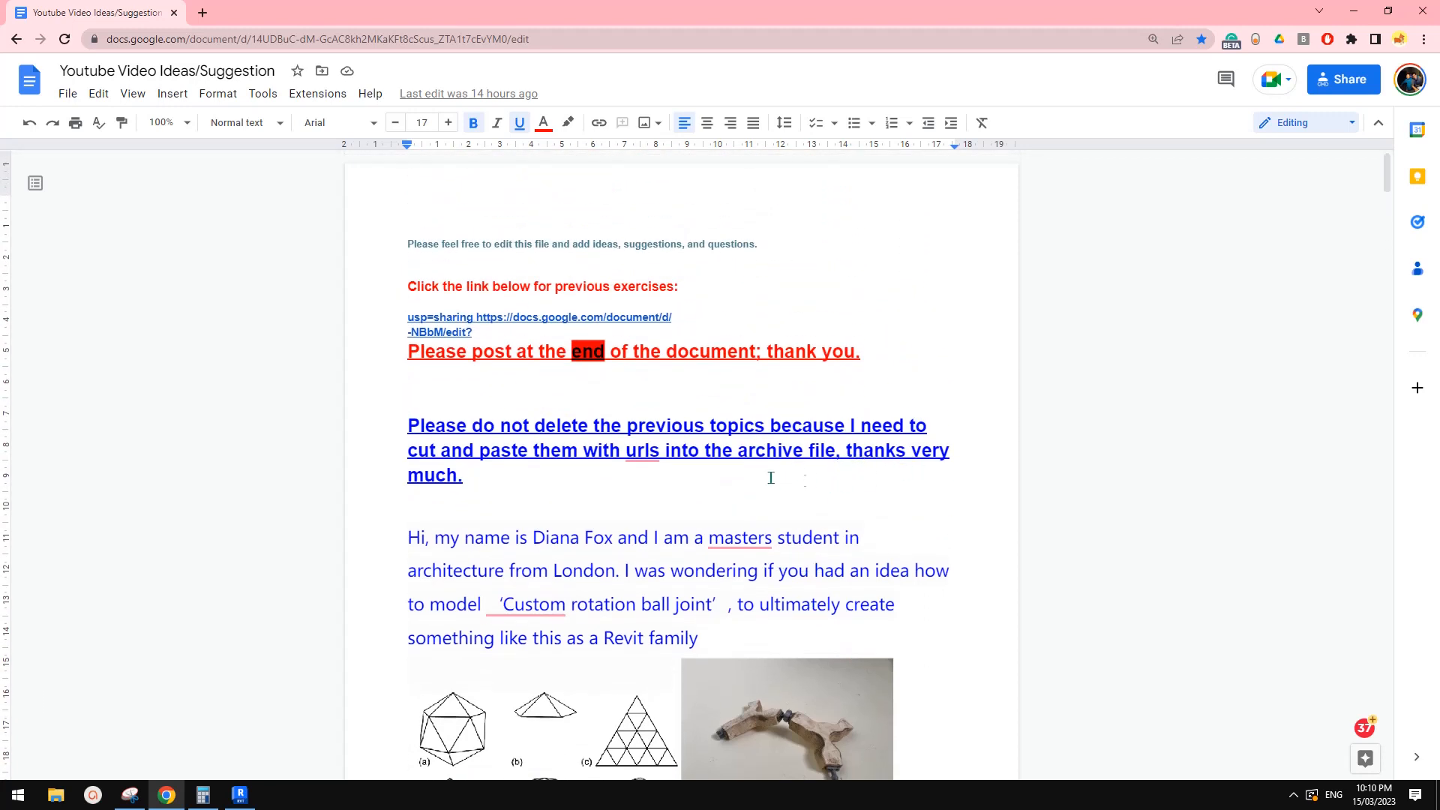
{"action": "left_click", "coordinate": [521, 319]}
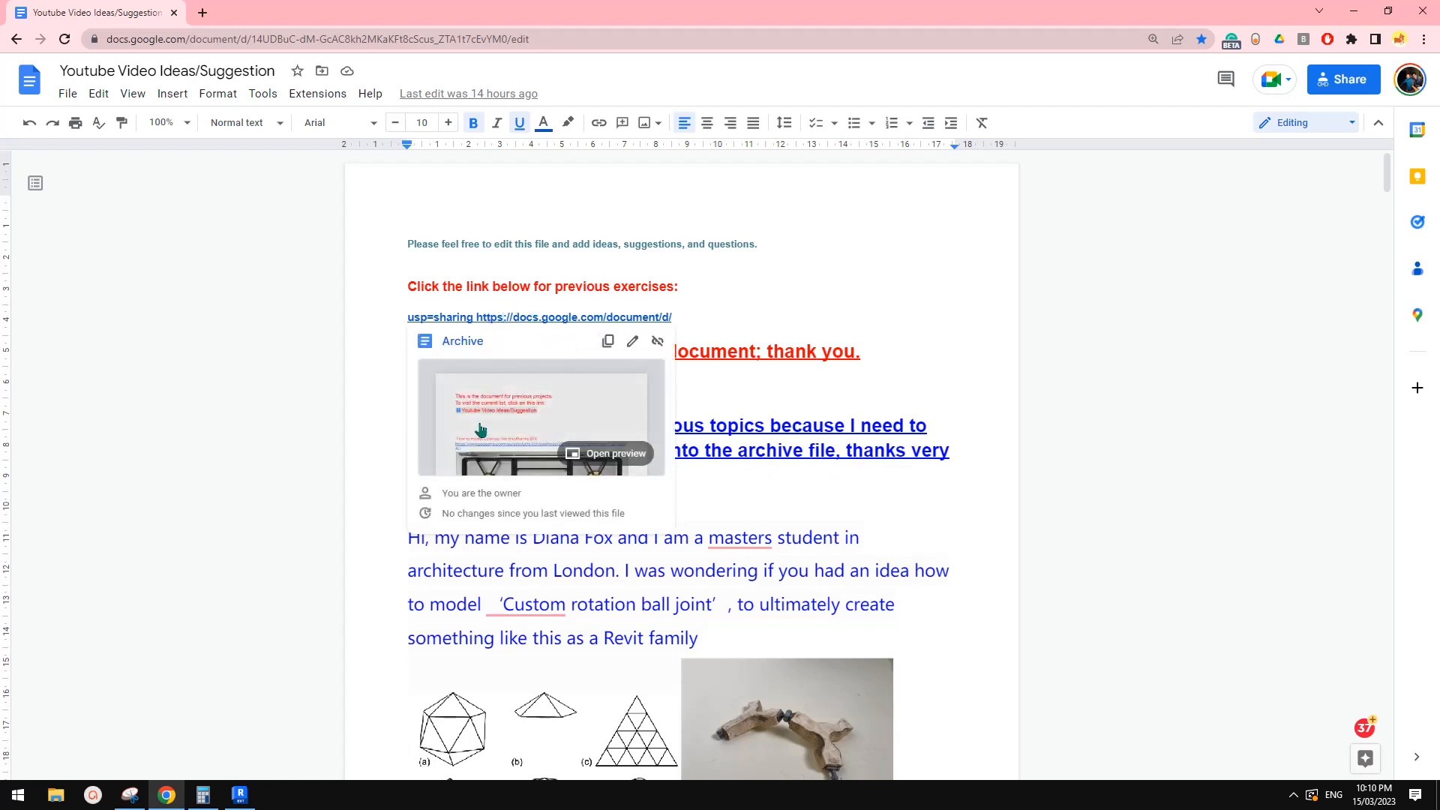
{"action": "left_click", "coordinate": [600, 417]}
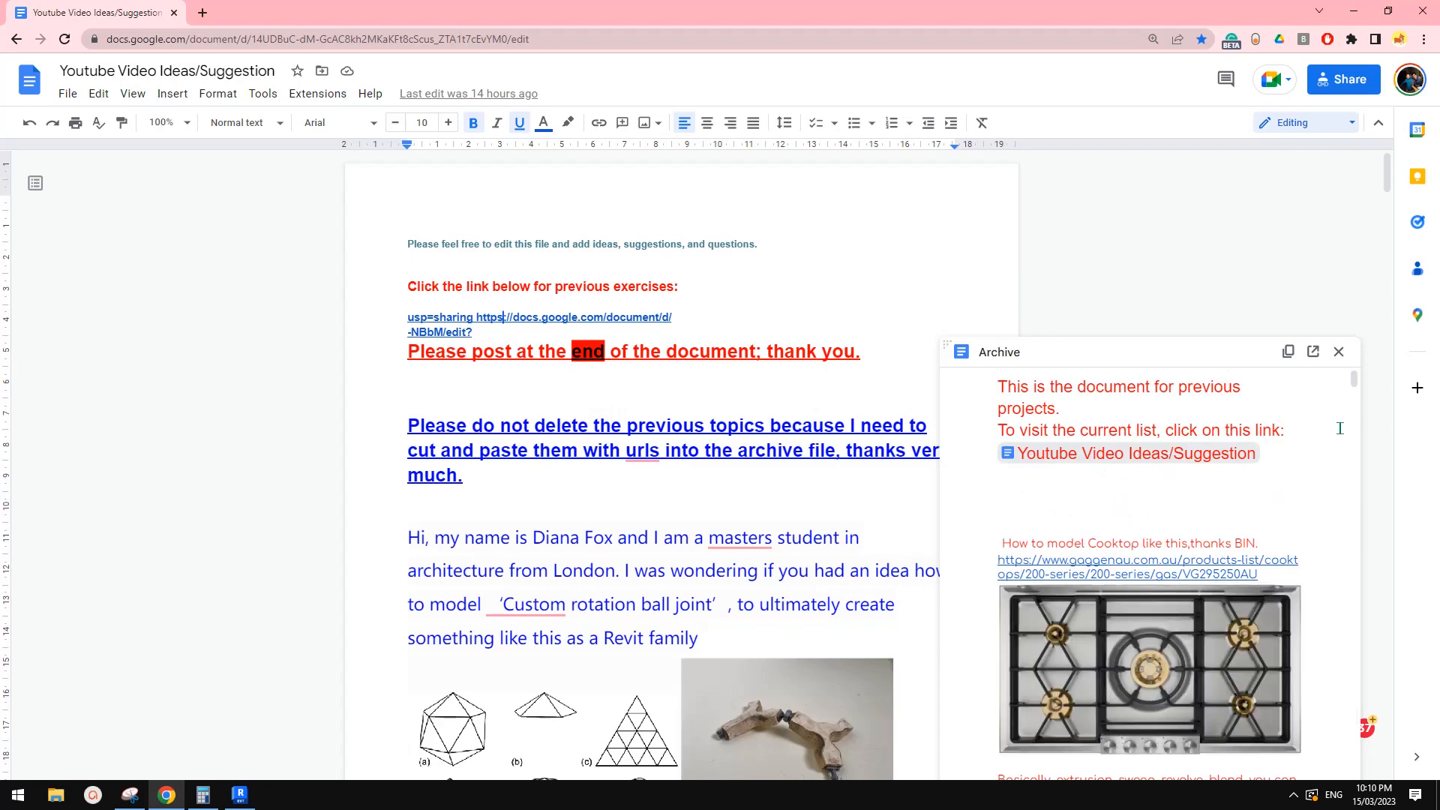
{"action": "scroll", "coordinate": [1238, 526], "scroll_direction": "down", "scroll_amount": 15}
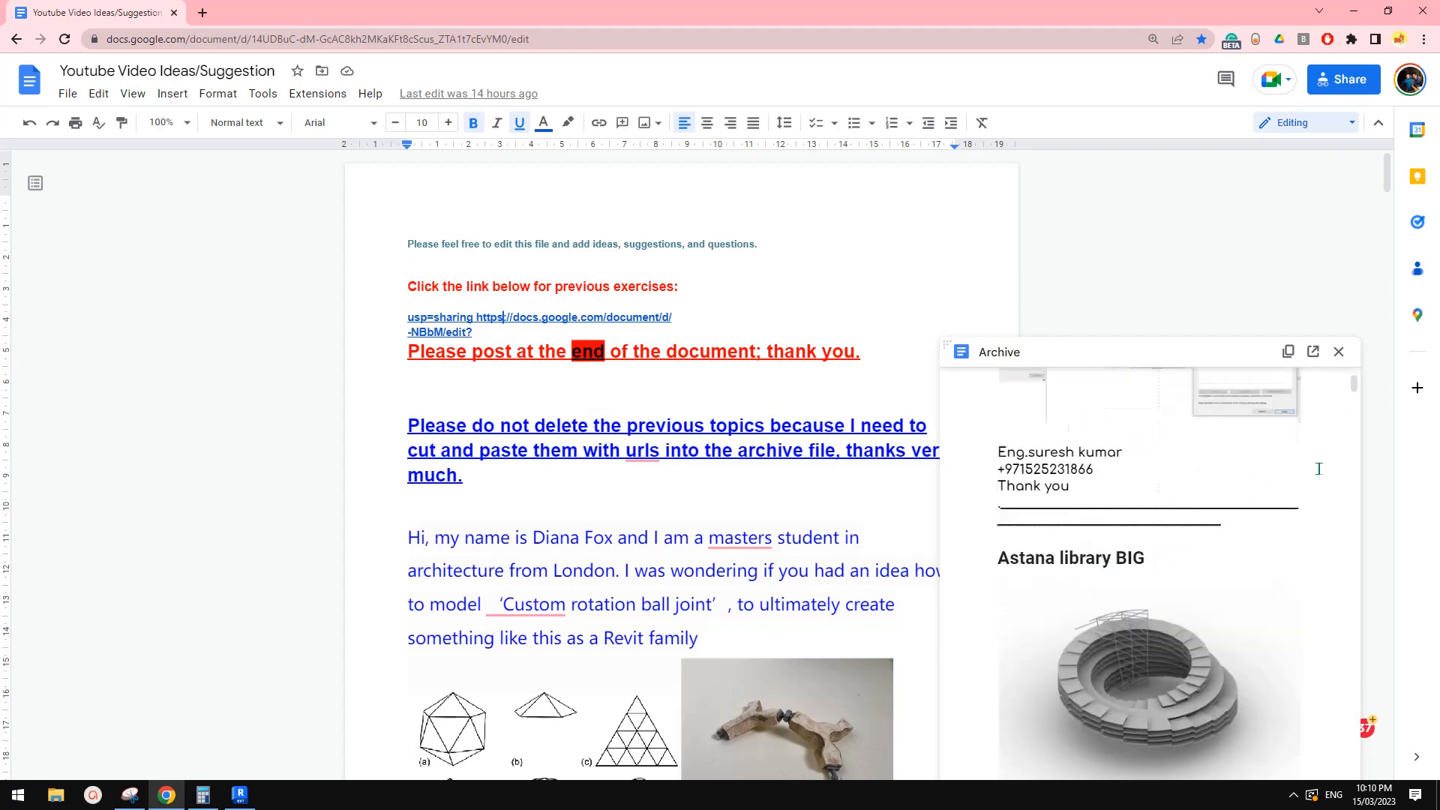
{"action": "left_click_drag", "start_coordinate": [1354, 384], "coordinate": [1354, 406]}
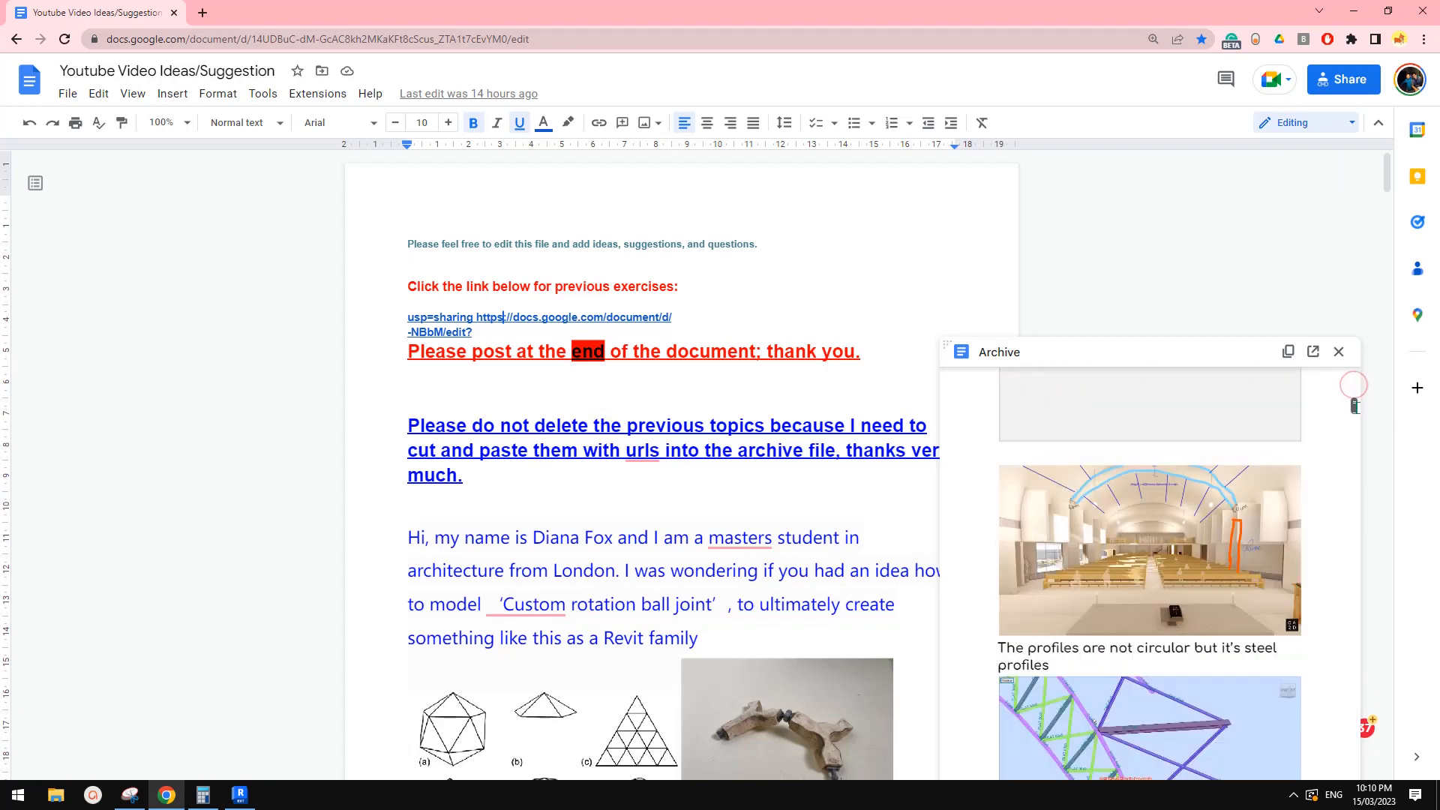
{"action": "scroll", "coordinate": [1275, 547], "scroll_direction": "down", "scroll_amount": 8}
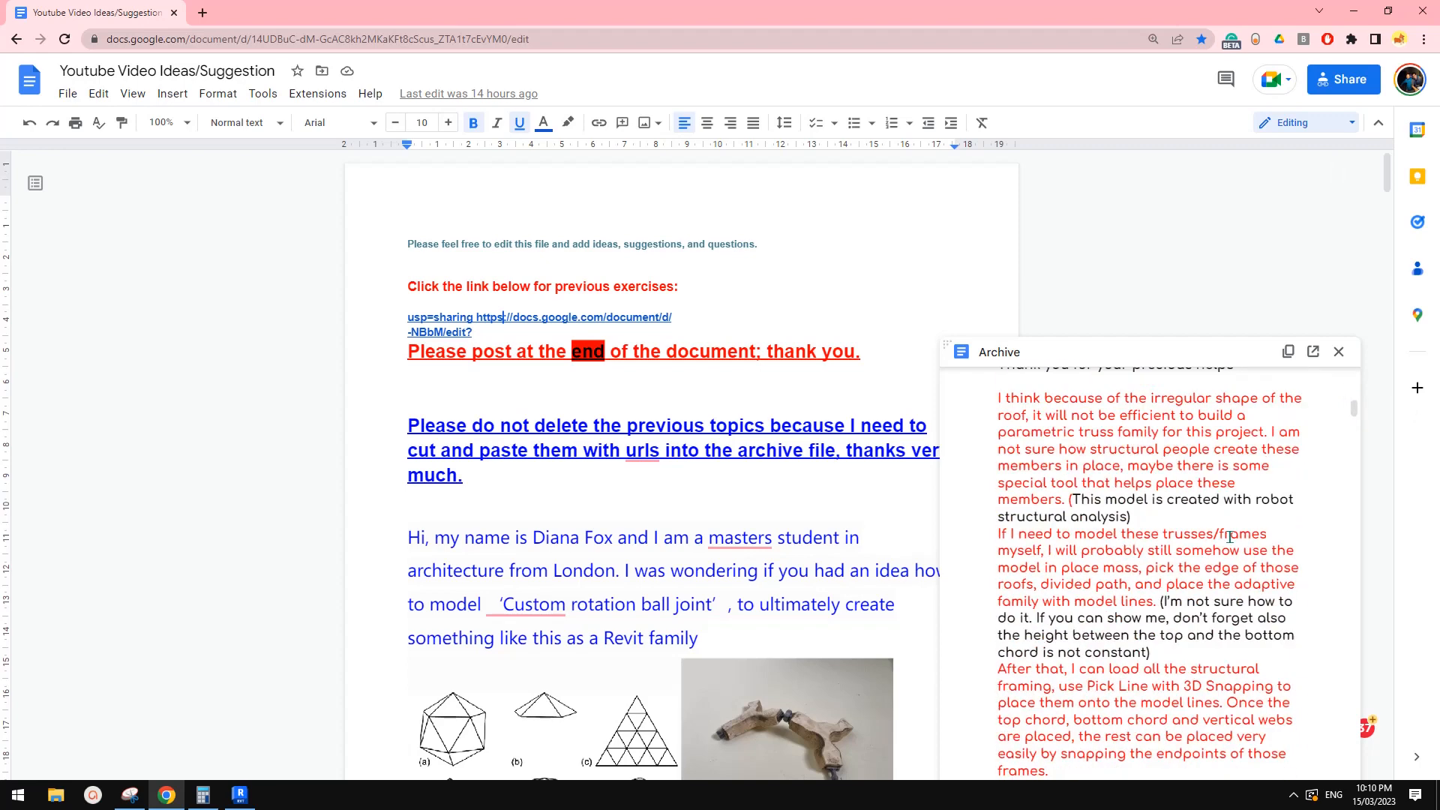
{"action": "scroll", "coordinate": [1242, 538], "scroll_direction": "down", "scroll_amount": 3}
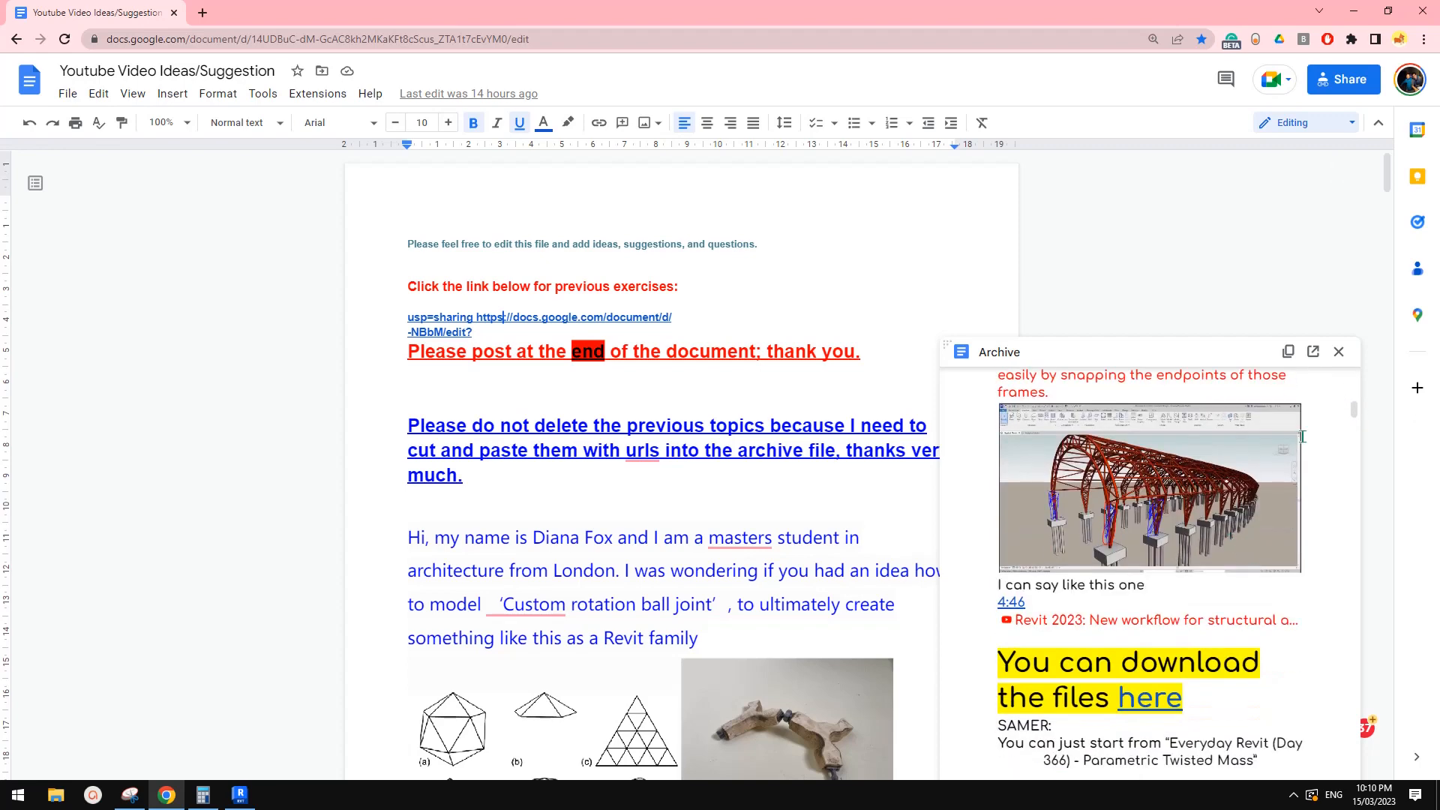
{"action": "left_click", "coordinate": [1338, 352]}
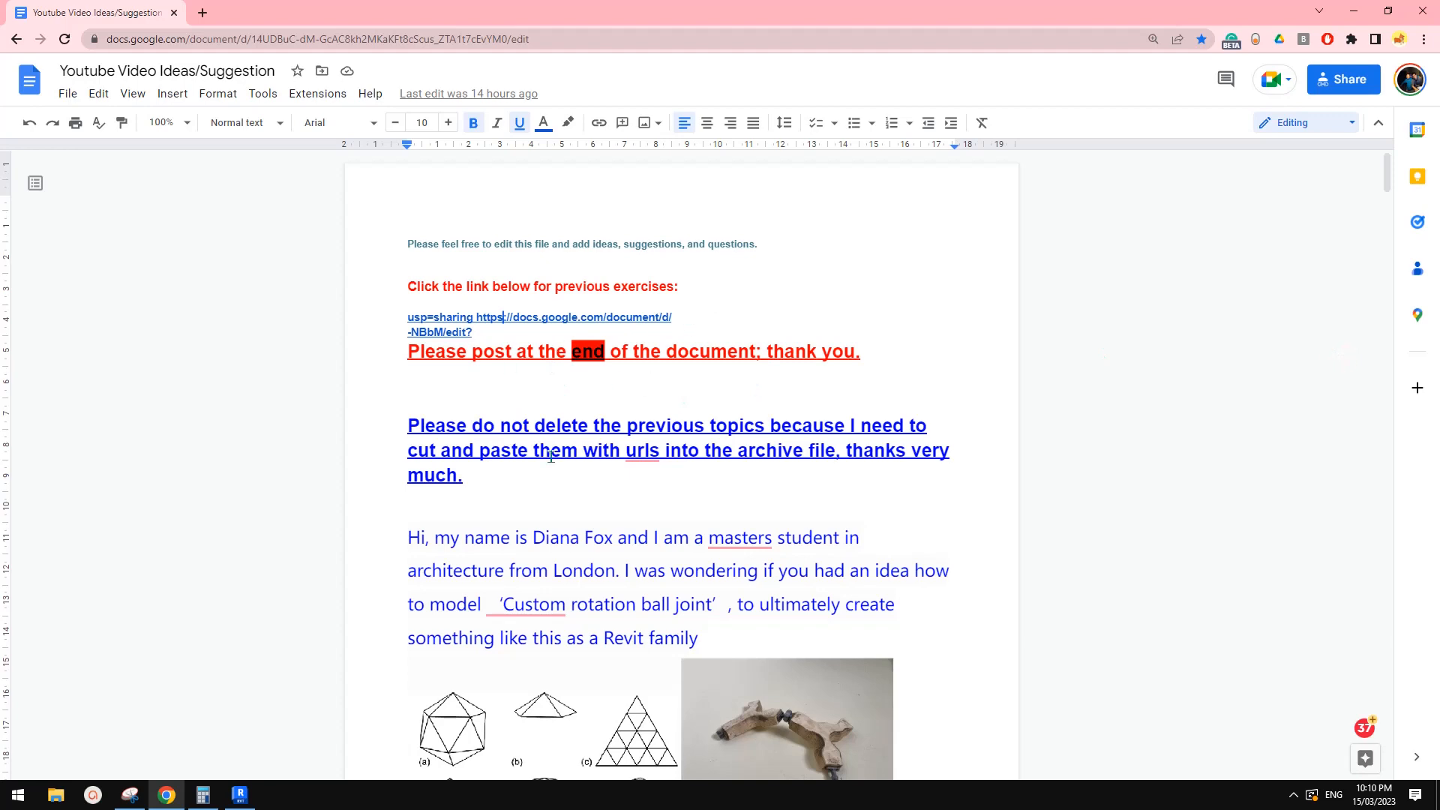
Read the request for a custom rotation ball joint Revit family and examine its reference images.
{"action": "scroll", "coordinate": [657, 423], "scroll_direction": "down", "scroll_amount": 4}
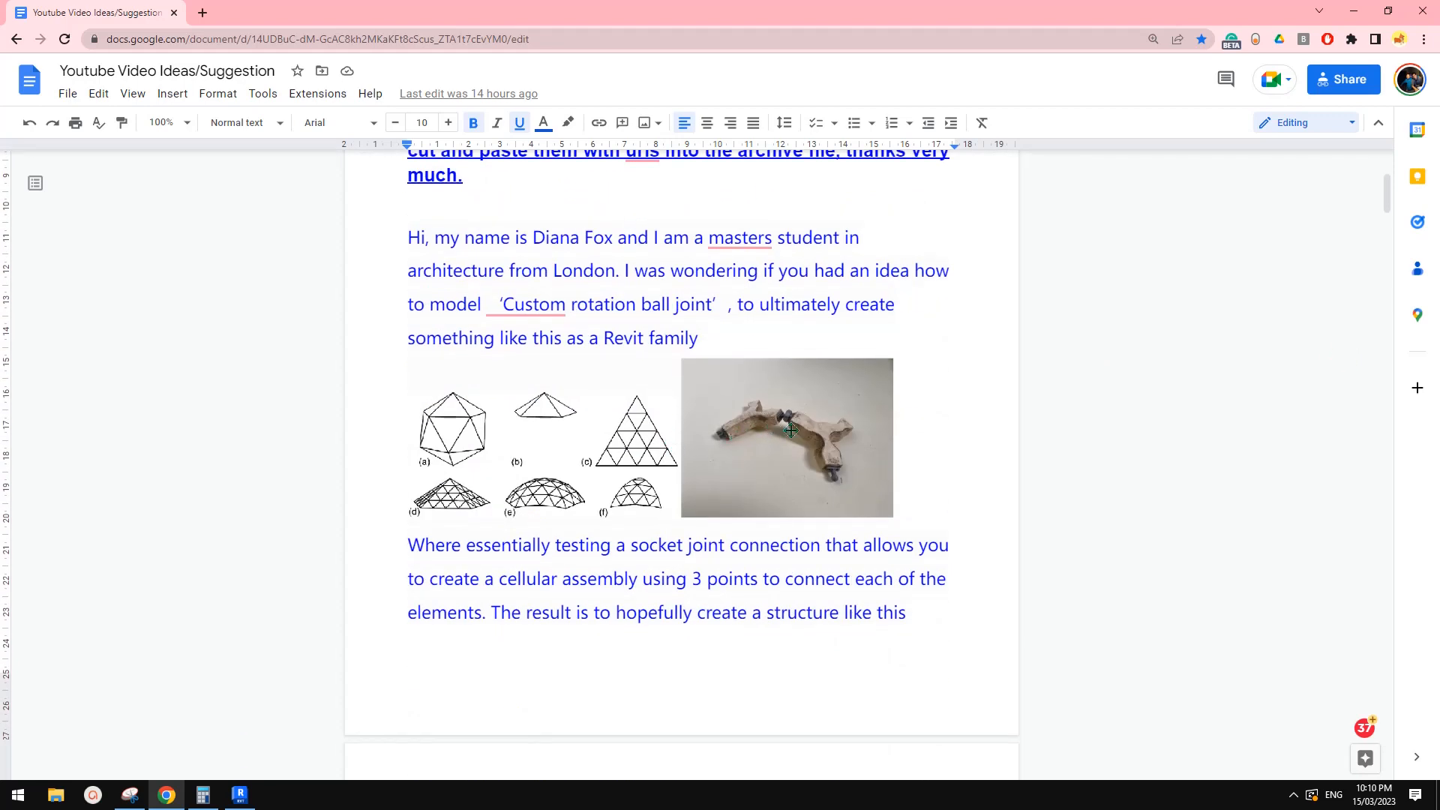
{"action": "scroll", "coordinate": [788, 459], "scroll_direction": "up", "scroll_amount": 2}
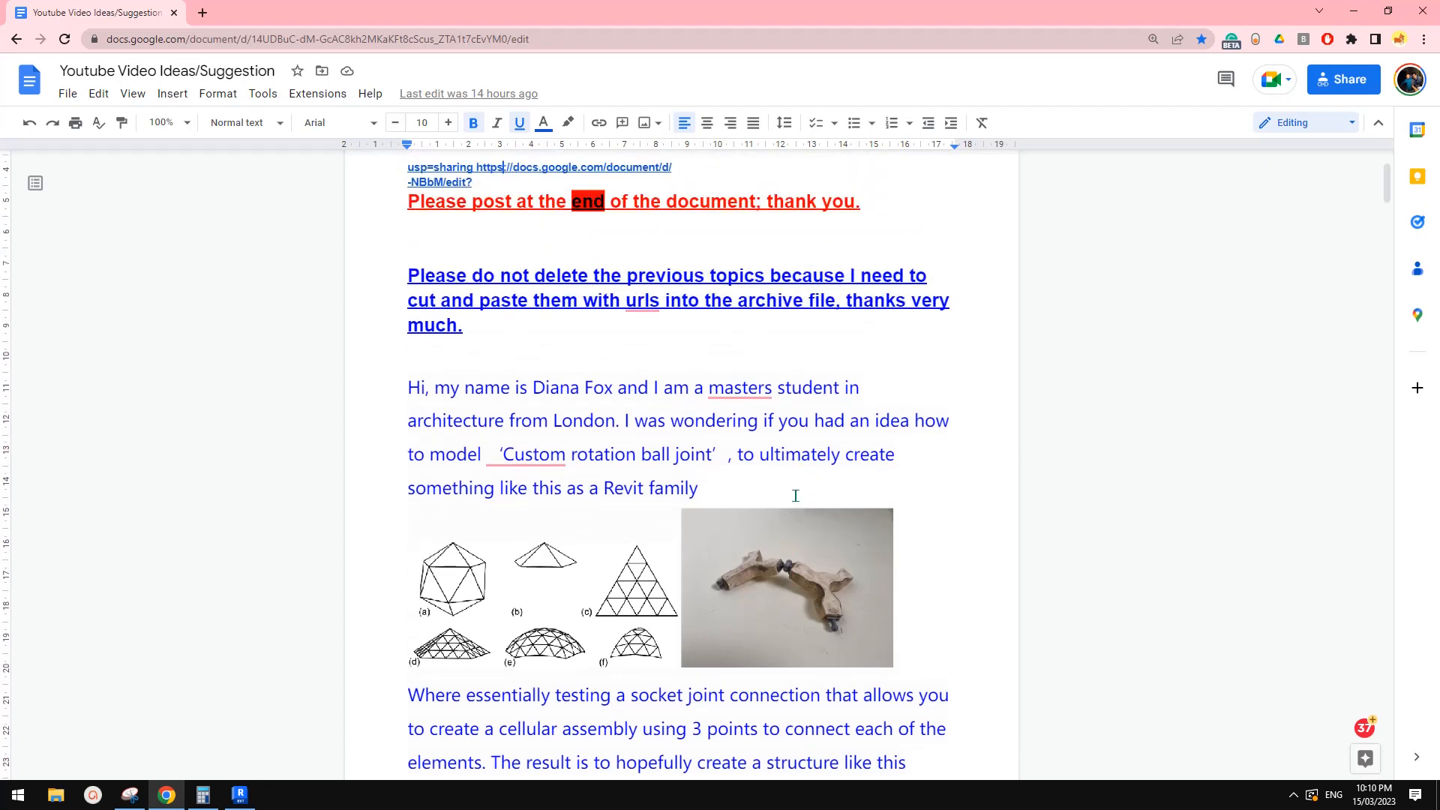
{"action": "scroll", "coordinate": [796, 496], "scroll_direction": "up", "scroll_amount": 2}
{"action": "scroll", "coordinate": [746, 511], "scroll_direction": "down", "scroll_amount": 4}
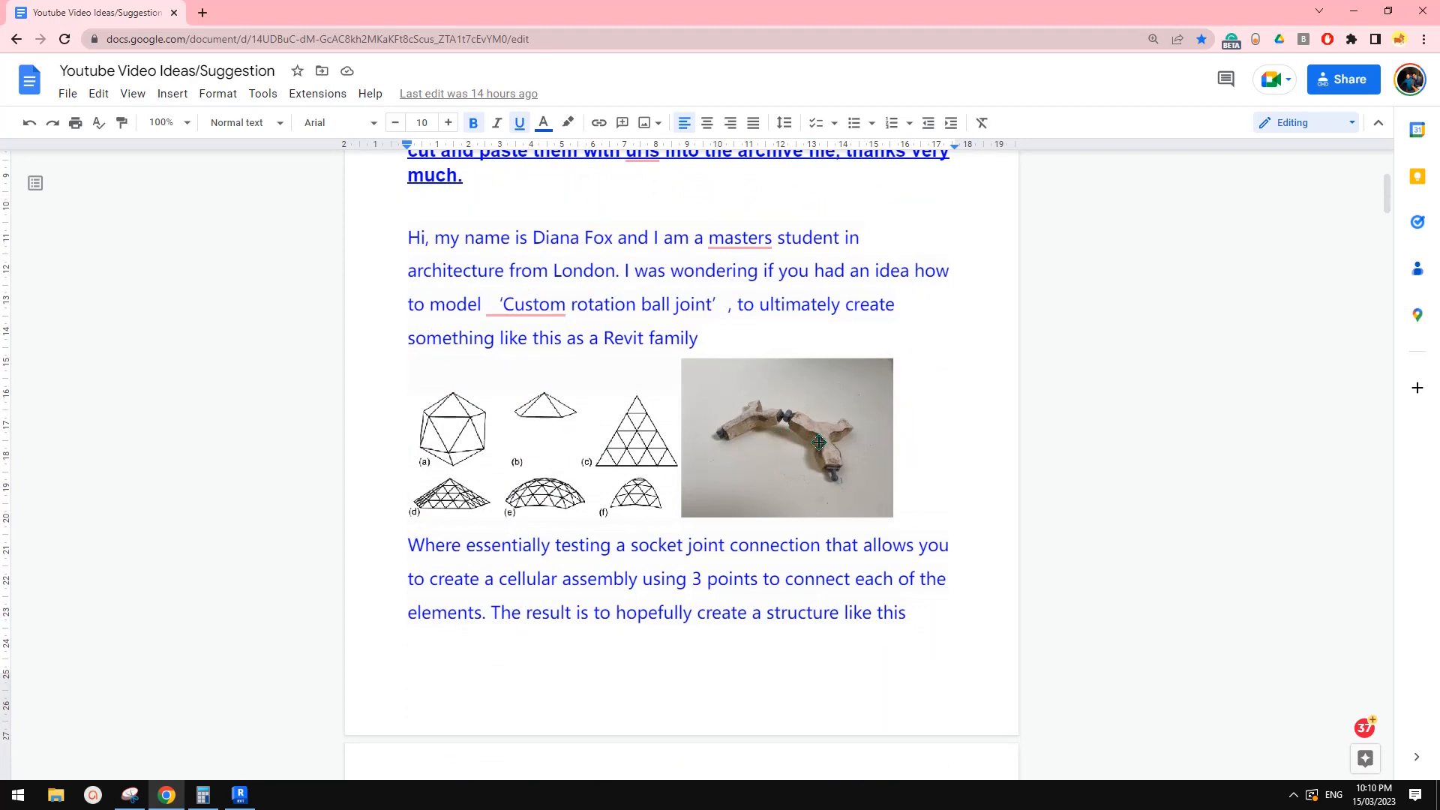
{"action": "scroll", "coordinate": [573, 553], "scroll_direction": "down", "scroll_amount": 7}
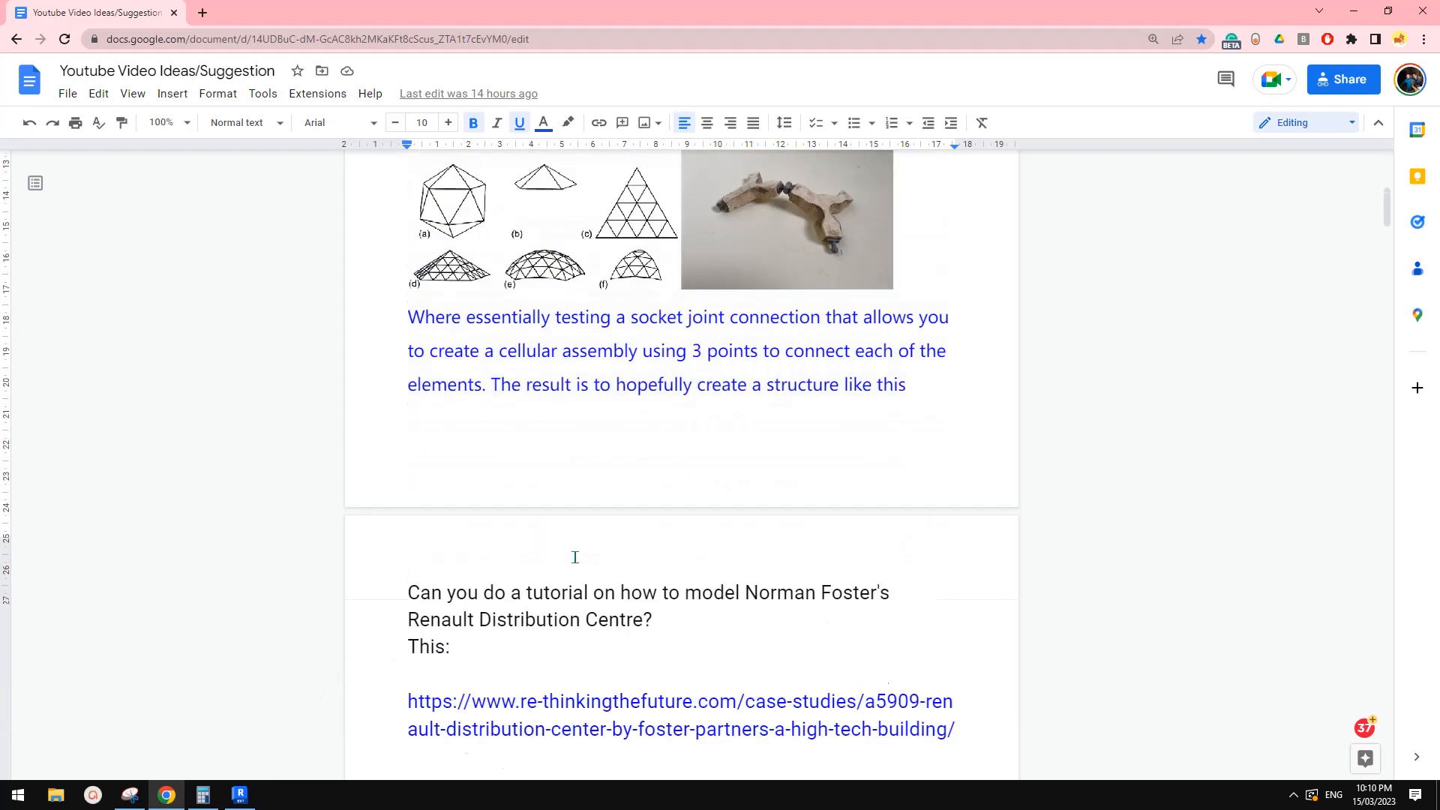
{"action": "scroll", "coordinate": [498, 501], "scroll_direction": "up", "scroll_amount": 1}
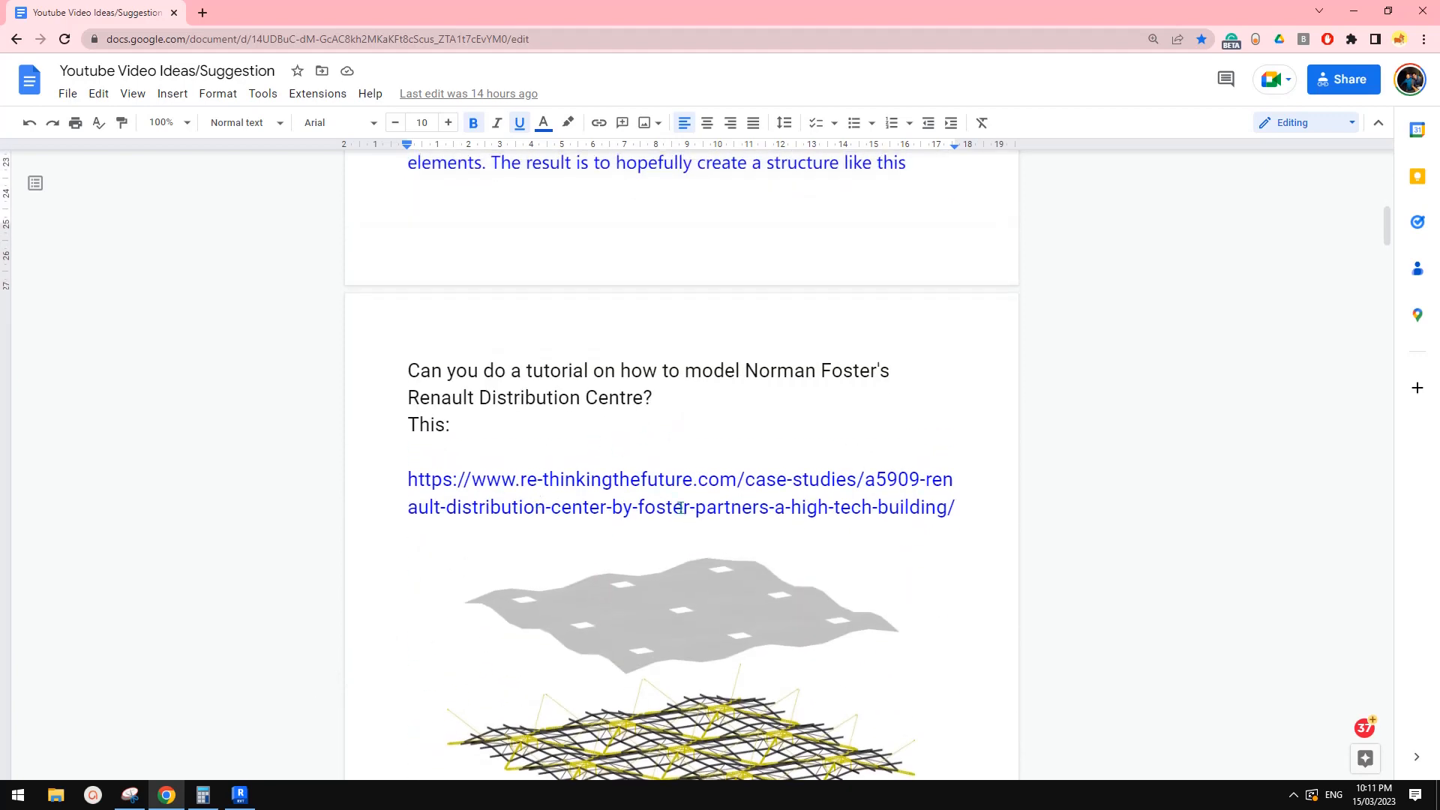
Switch to Revit and move adaptive placement point 1 of the triangular panel in 20230313.rfa to flex the panel's orientation.
{"action": "left_click", "coordinate": [242, 800]}
{"action": "scroll", "coordinate": [783, 577], "scroll_direction": "down", "scroll_amount": 1}
{"action": "middle_click_drag", "start_coordinate": [774, 588], "coordinate": [819, 592]}
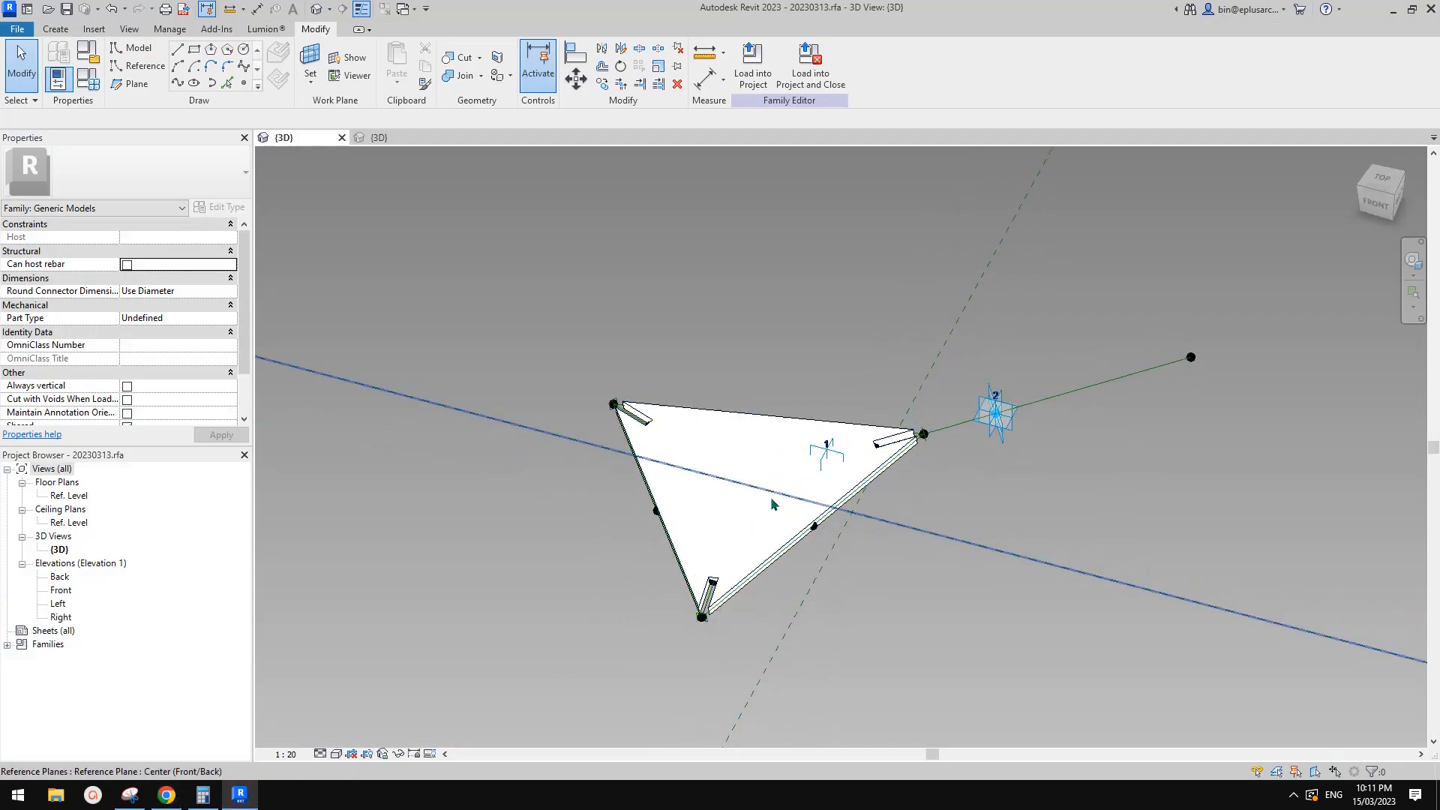
{"action": "middle_click_drag", "start_coordinate": [811, 522], "coordinate": [795, 541]}
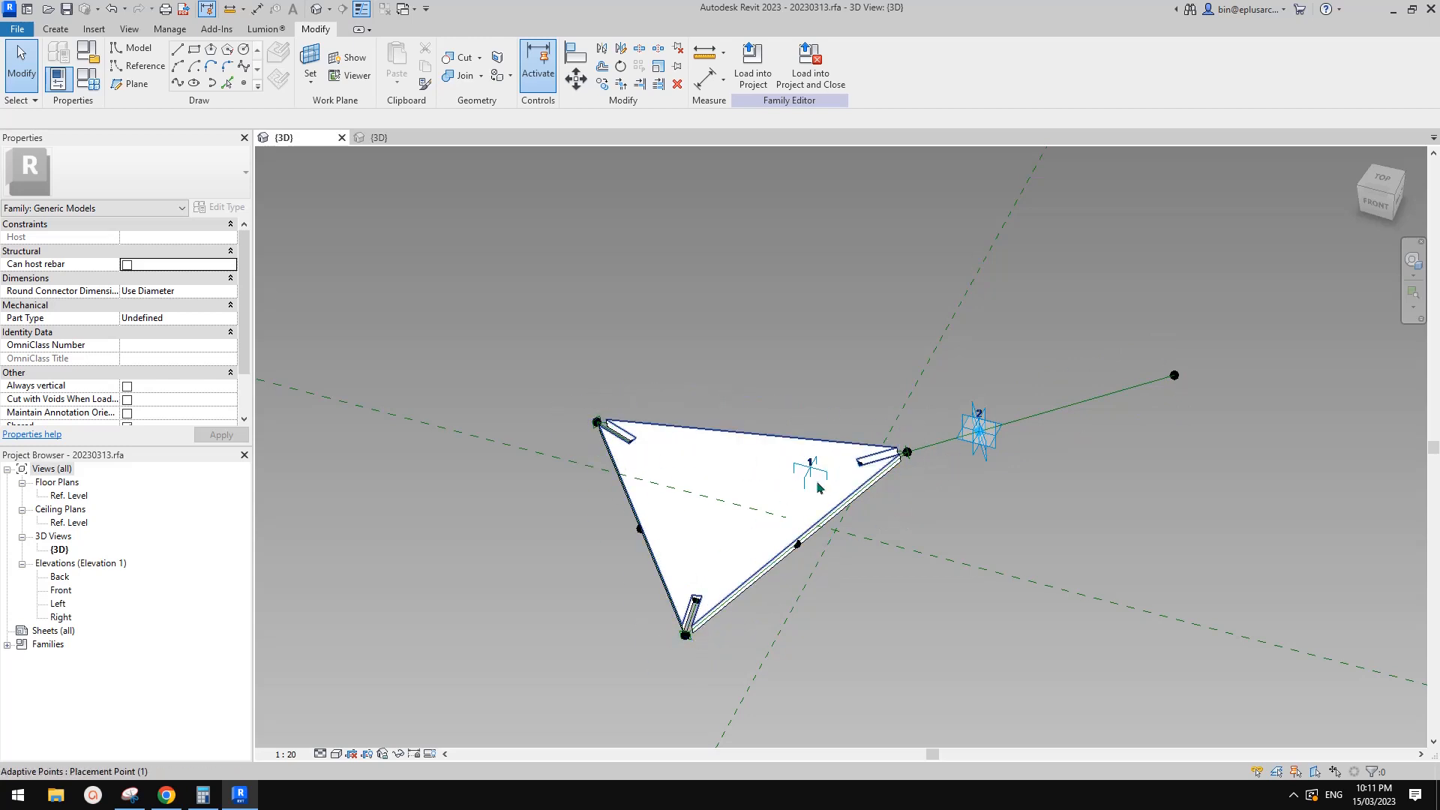
{"action": "left_click_drag", "start_coordinate": [819, 480], "coordinate": [774, 523]}
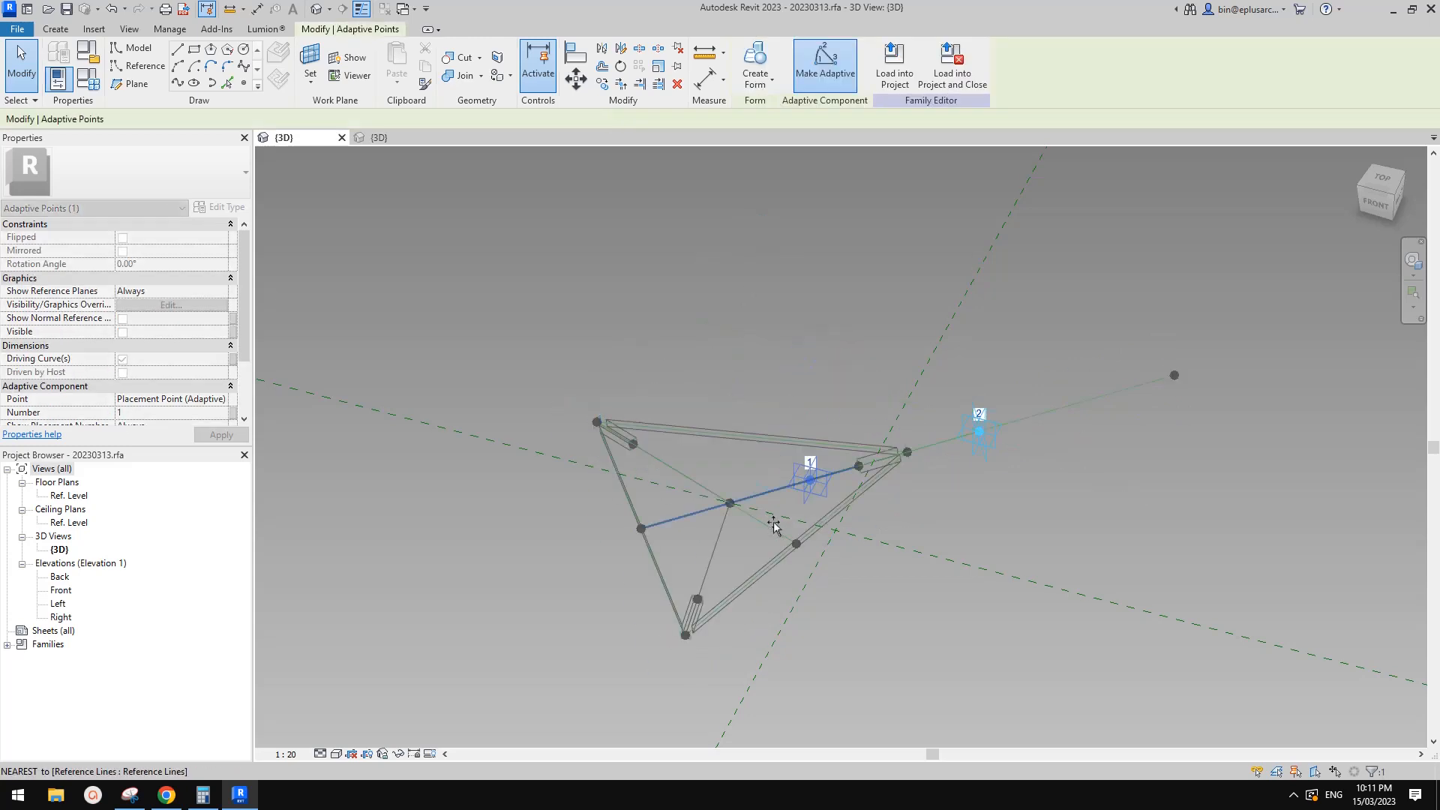
{"action": "left_click_drag", "start_coordinate": [797, 315], "coordinate": [759, 421]}
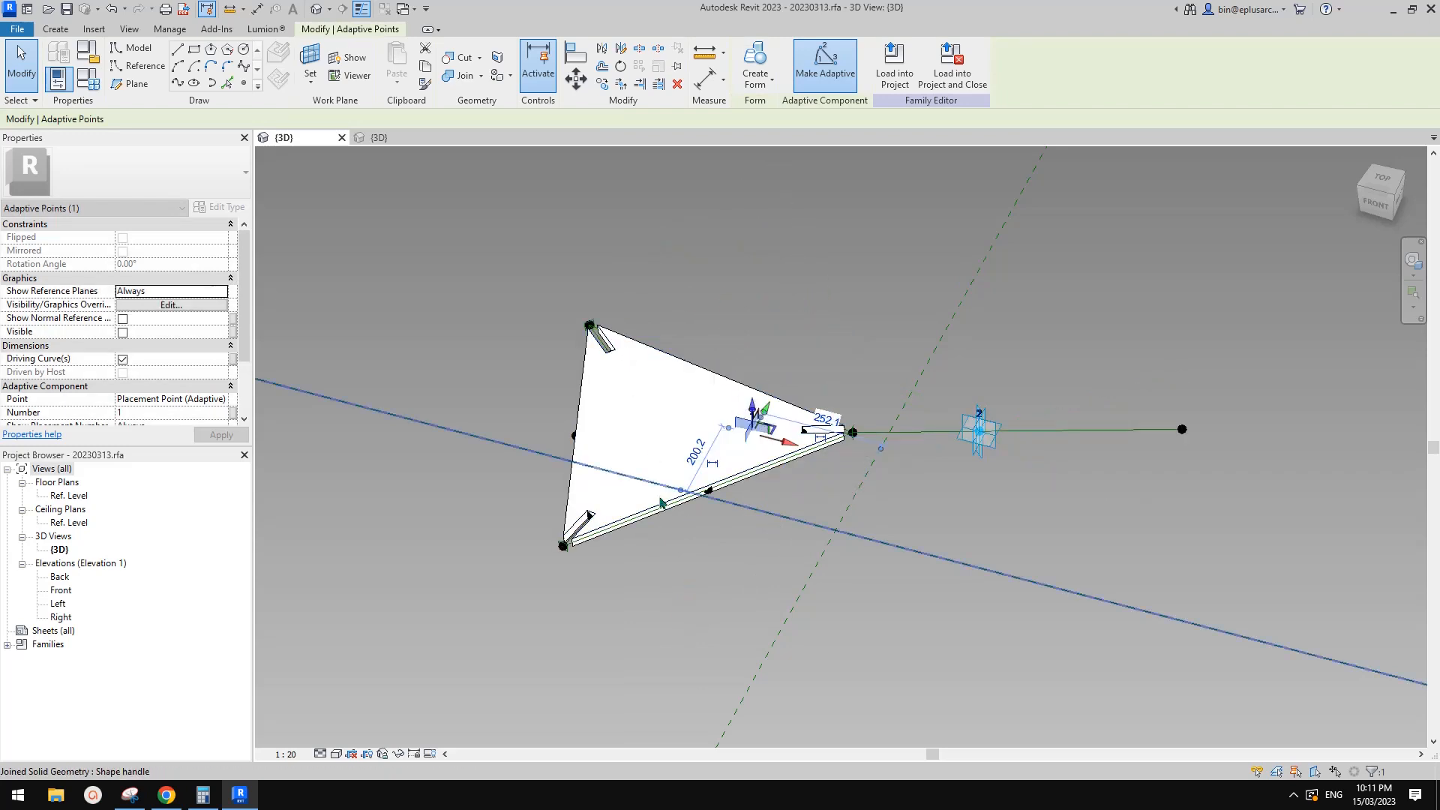
Move adaptive placement point 2 to several positions around the triangular panel to flex its direction and tilt.
{"action": "left_click_drag", "start_coordinate": [977, 431], "coordinate": [1044, 439]}
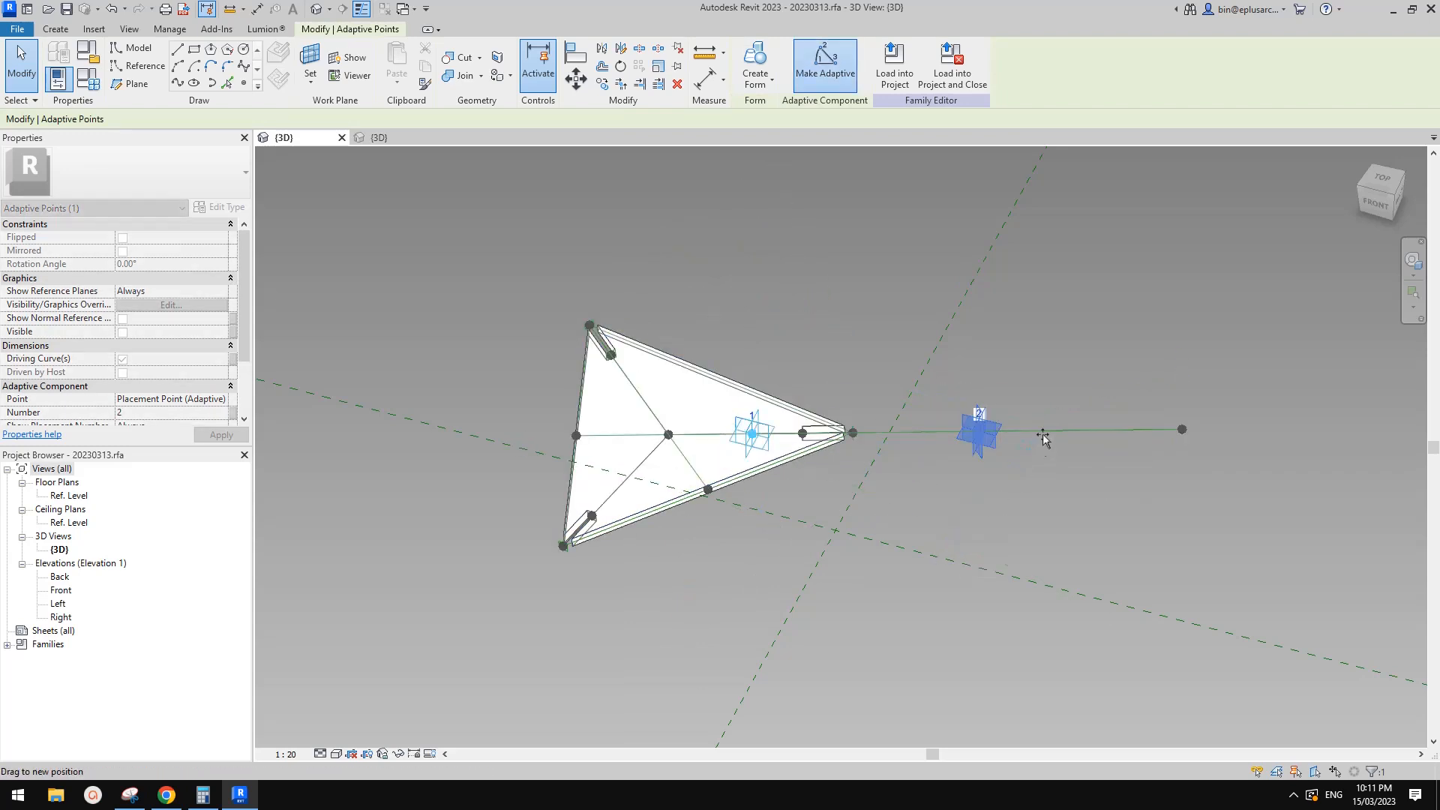
{"action": "left_click_drag", "start_coordinate": [997, 340], "coordinate": [995, 381]}
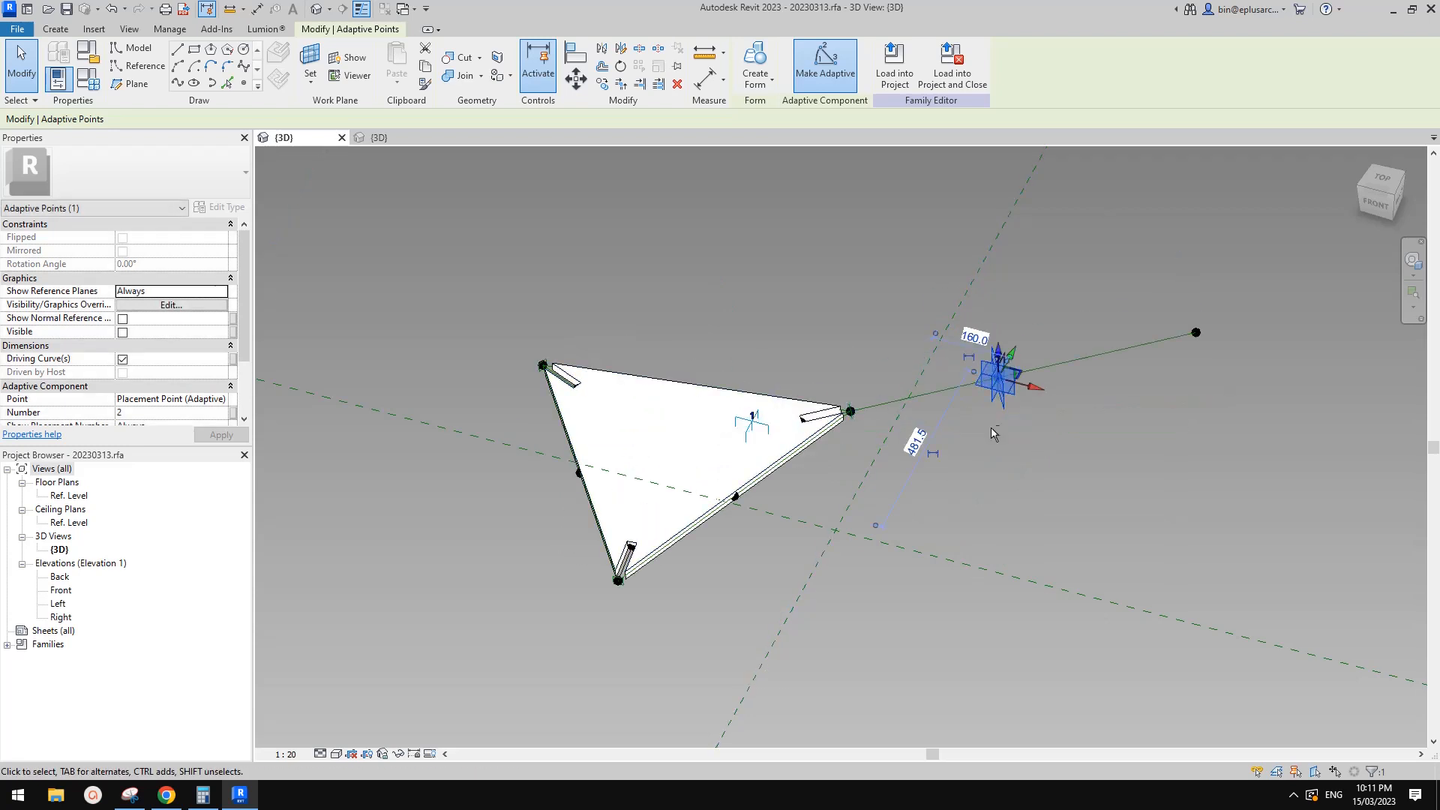
{"action": "middle_click_drag", "start_coordinate": [845, 407], "coordinate": [1004, 305], "text": "shift"}
{"action": "left_click_drag", "start_coordinate": [998, 345], "coordinate": [966, 497]}
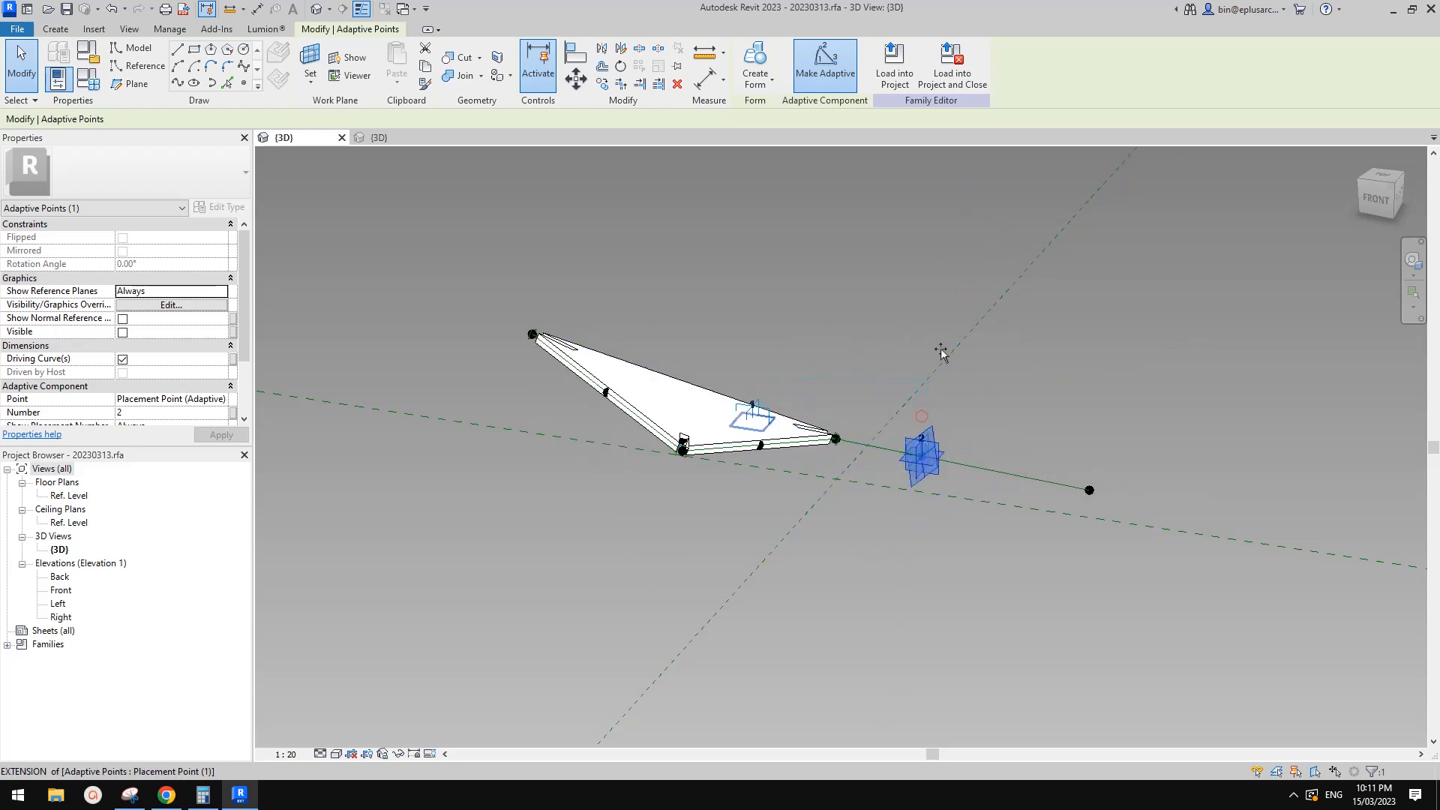
{"action": "middle_click_drag", "start_coordinate": [939, 346], "coordinate": [807, 377], "text": "shift"}
In the Family1 3D view, place another 20230313 component on the slotted corner and reference line of the branch's end triangle.
{"action": "left_click", "coordinate": [438, 168]}
{"action": "left_click", "coordinate": [394, 138]}
{"action": "scroll", "coordinate": [773, 427], "scroll_direction": "up", "scroll_amount": 2}
{"action": "left_click", "coordinate": [747, 403]}
{"action": "scroll", "coordinate": [841, 386], "scroll_direction": "up", "scroll_amount": 3}
{"action": "scroll", "coordinate": [815, 371], "scroll_direction": "up", "scroll_amount": 2}
{"action": "left_click", "coordinate": [56, 32]}
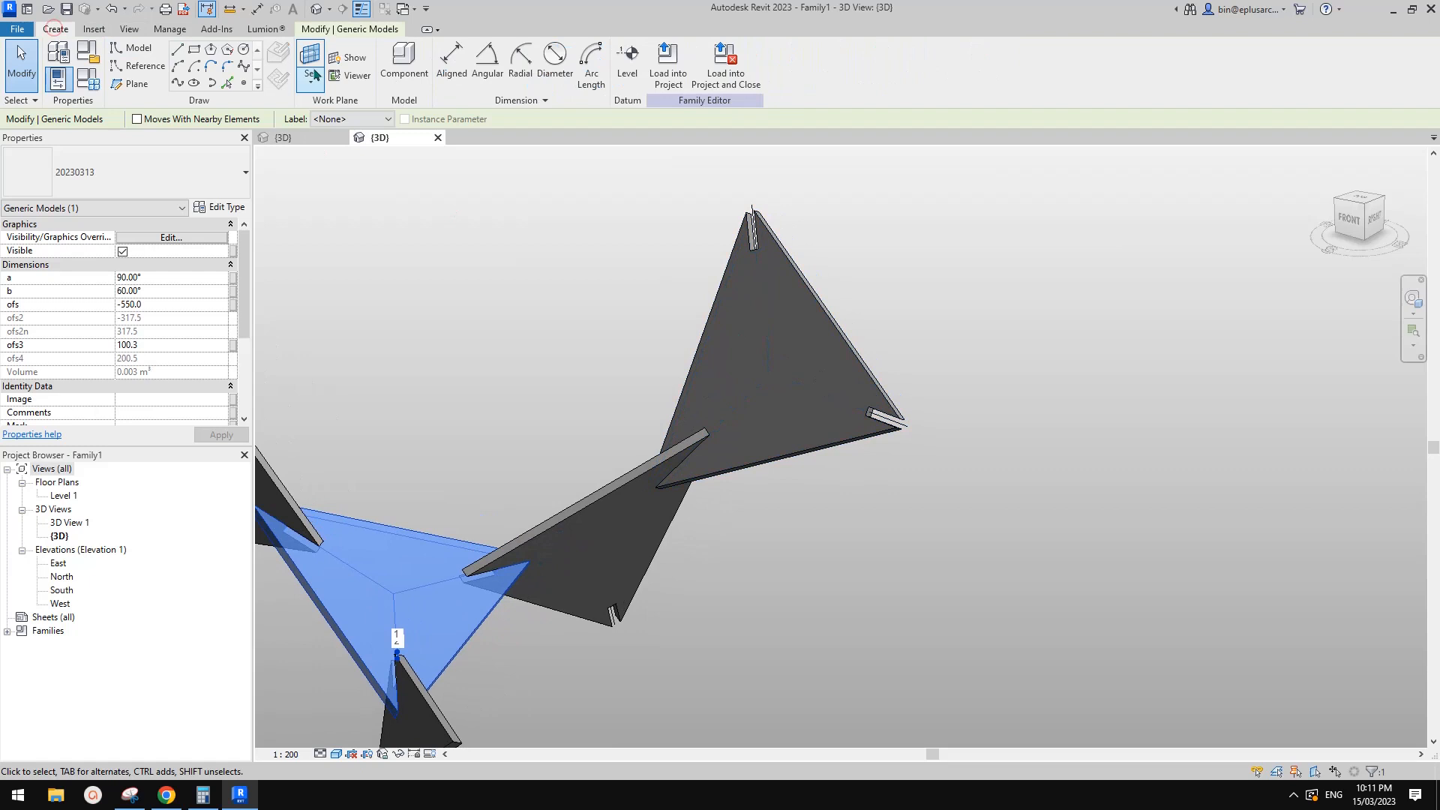
{"action": "left_click", "coordinate": [405, 67]}
{"action": "scroll", "coordinate": [919, 447], "scroll_direction": "up", "scroll_amount": 2}
{"action": "scroll", "coordinate": [892, 398], "scroll_direction": "up", "scroll_amount": 2}
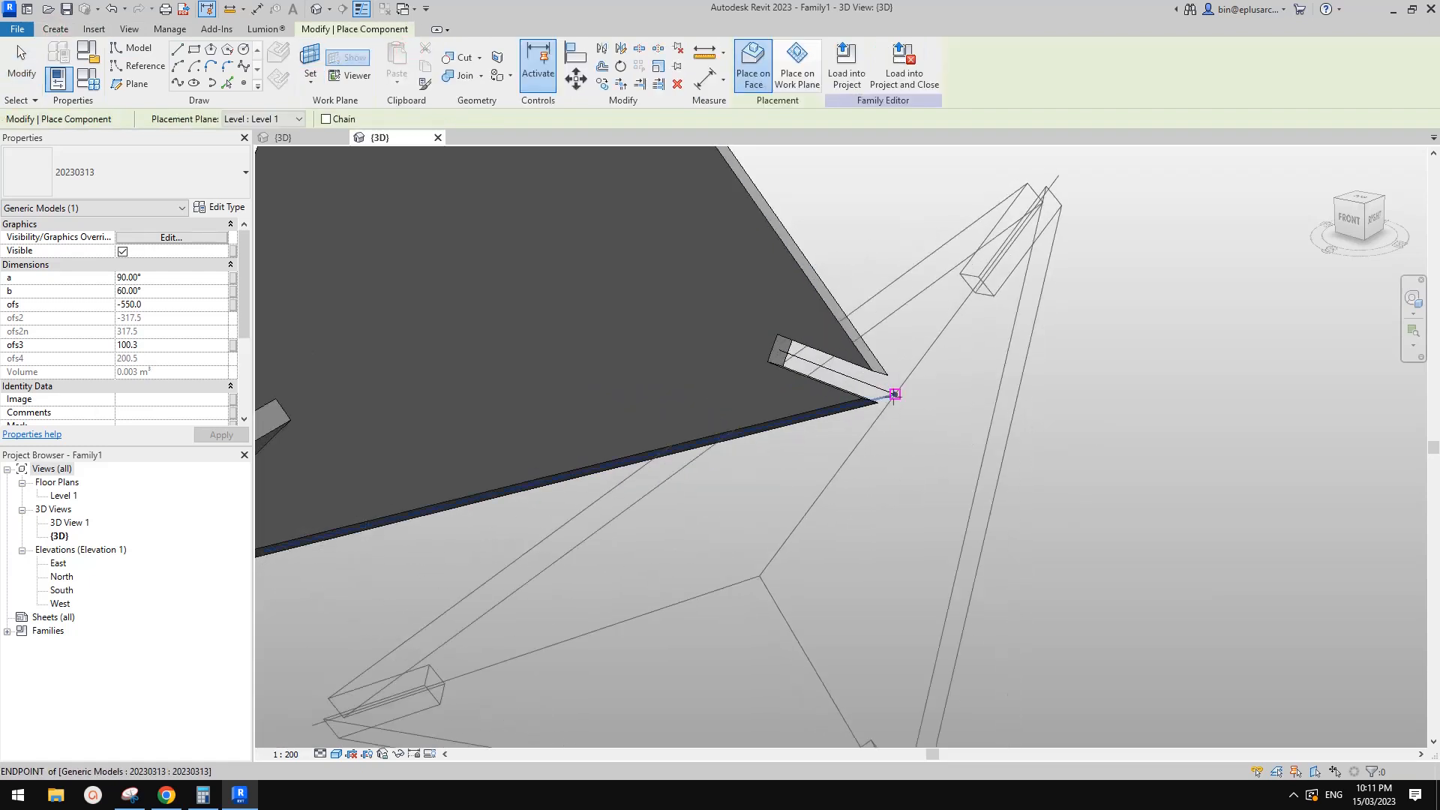
{"action": "left_click", "coordinate": [854, 381]}
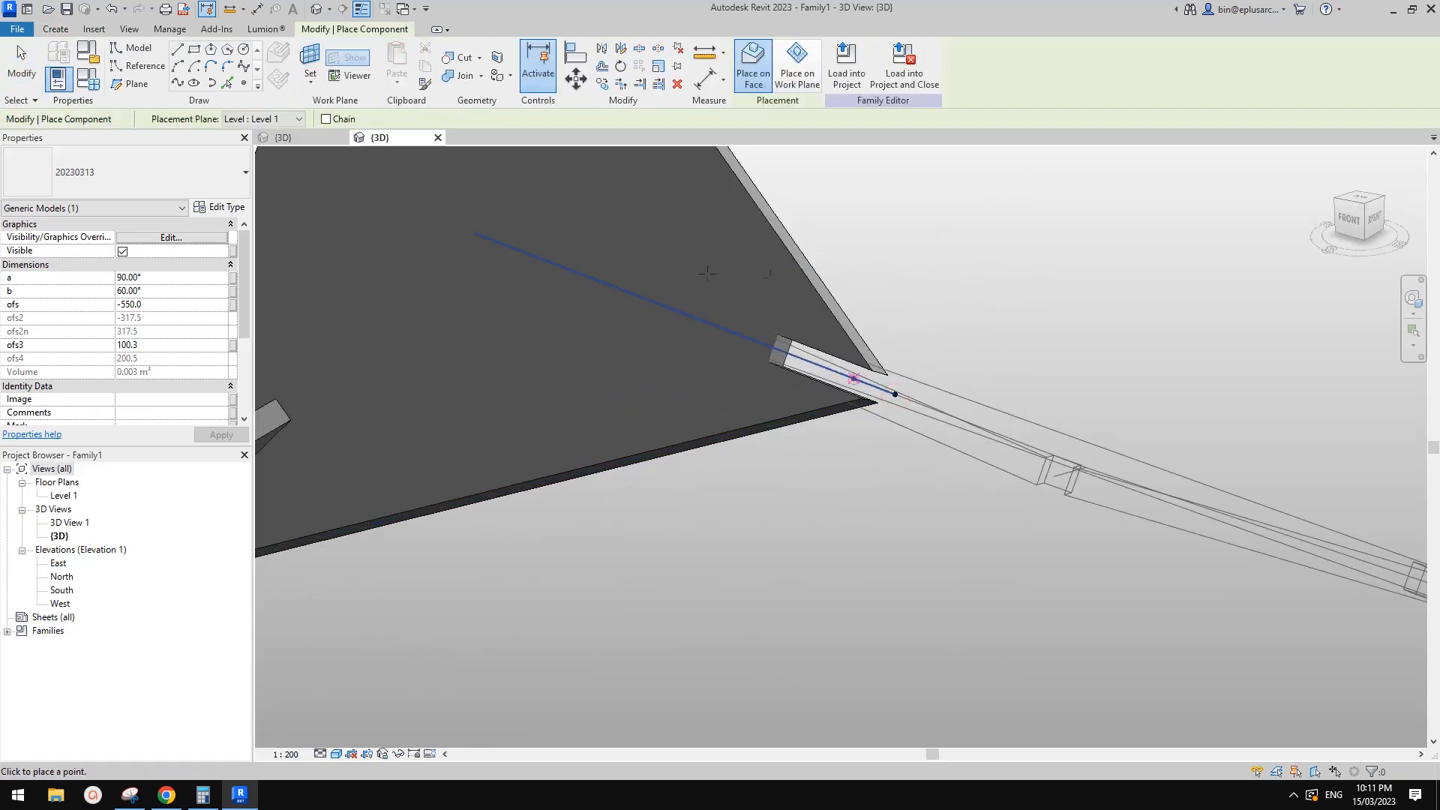
{"action": "scroll", "coordinate": [854, 380], "scroll_direction": "down", "scroll_amount": 5}
{"action": "middle_click_drag", "start_coordinate": [854, 381], "coordinate": [960, 468], "text": "shift"}
{"action": "scroll", "coordinate": [862, 424], "scroll_direction": "down", "scroll_amount": 2}
{"action": "key", "text": "Escape"}
Examine the ring of interlocking triangular panels and the gap between its two end panels from several angles.
{"action": "scroll", "coordinate": [855, 405], "scroll_direction": "up", "scroll_amount": 8}
{"action": "scroll", "coordinate": [900, 464], "scroll_direction": "down", "scroll_amount": 4}
{"action": "scroll", "coordinate": [848, 477], "scroll_direction": "down", "scroll_amount": 2}
{"action": "scroll", "coordinate": [882, 473], "scroll_direction": "down", "scroll_amount": 2}
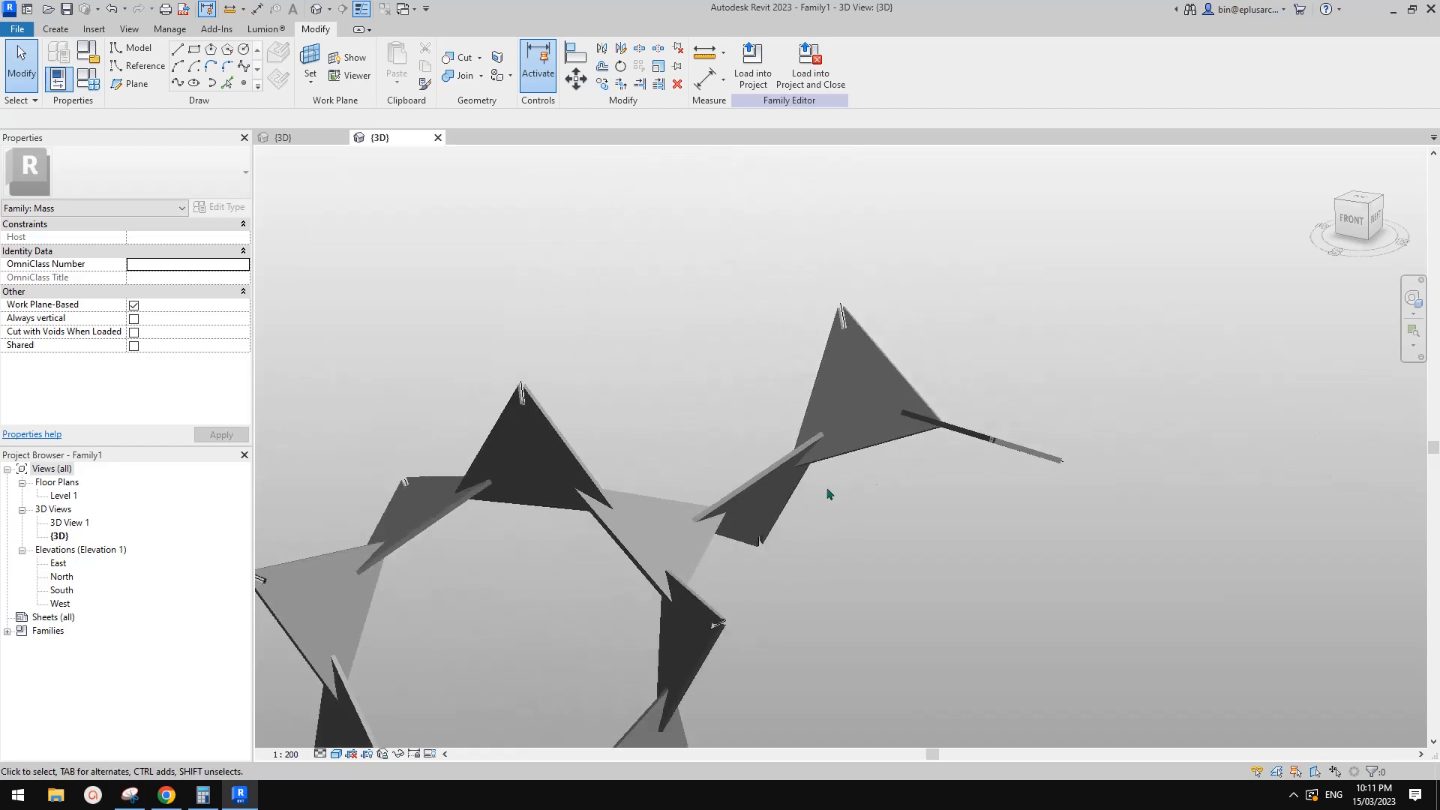
{"action": "scroll", "coordinate": [912, 480], "scroll_direction": "down", "scroll_amount": 1}
{"action": "middle_click_drag", "start_coordinate": [829, 491], "coordinate": [888, 571]}
{"action": "middle_click_drag", "start_coordinate": [727, 616], "coordinate": [802, 526]}
{"action": "middle_click_drag", "start_coordinate": [826, 592], "coordinate": [836, 512]}
{"action": "middle_click_drag", "start_coordinate": [836, 512], "coordinate": [862, 517], "text": "shift"}
{"action": "middle_click_drag", "start_coordinate": [823, 584], "coordinate": [750, 540], "text": "shift"}
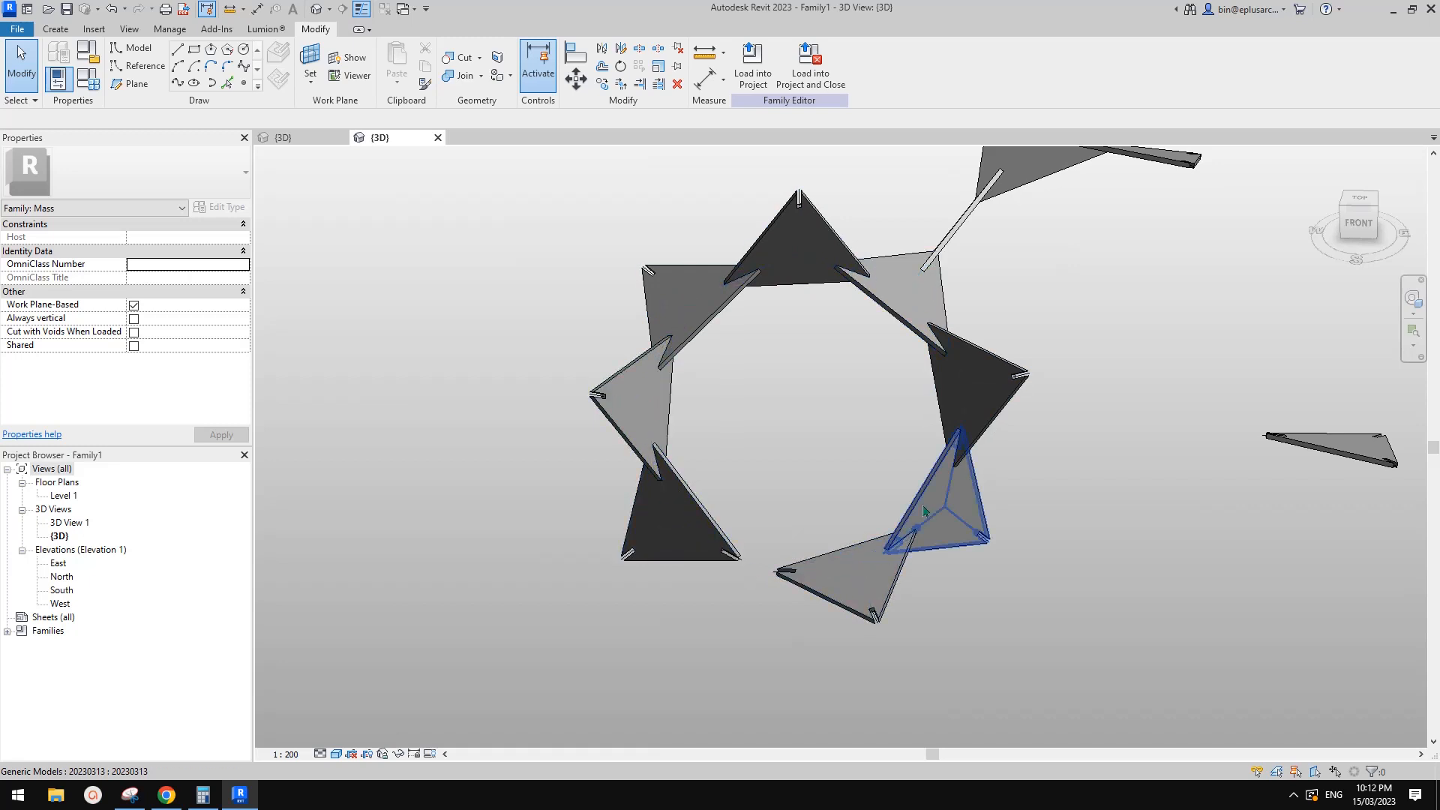
{"action": "scroll", "coordinate": [771, 611], "scroll_direction": "up", "scroll_amount": 1}
{"action": "middle_click_drag", "start_coordinate": [771, 611], "coordinate": [825, 570], "text": "shift"}
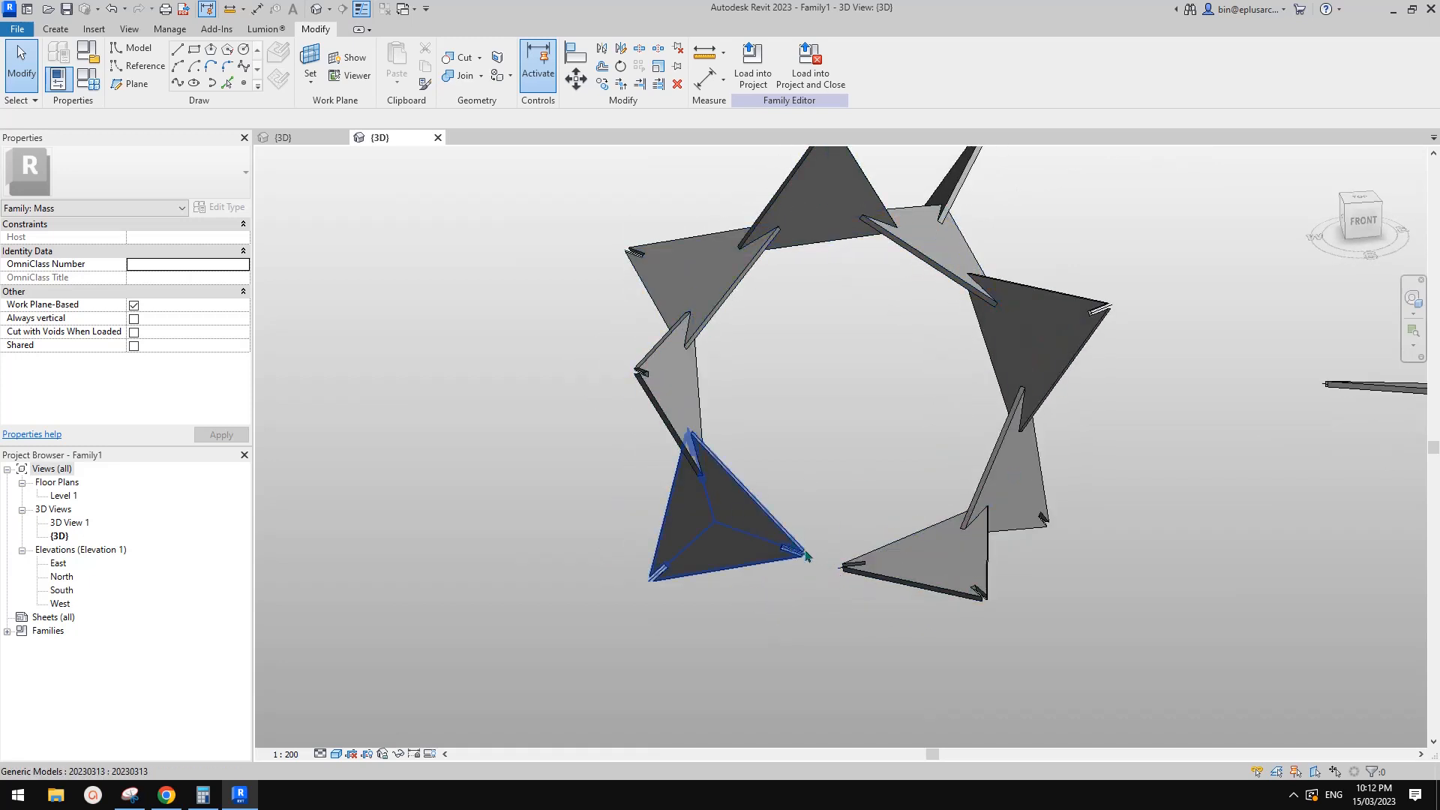
{"action": "scroll", "coordinate": [847, 566], "scroll_direction": "up", "scroll_amount": 2}
{"action": "scroll", "coordinate": [848, 564], "scroll_direction": "down", "scroll_amount": 3}
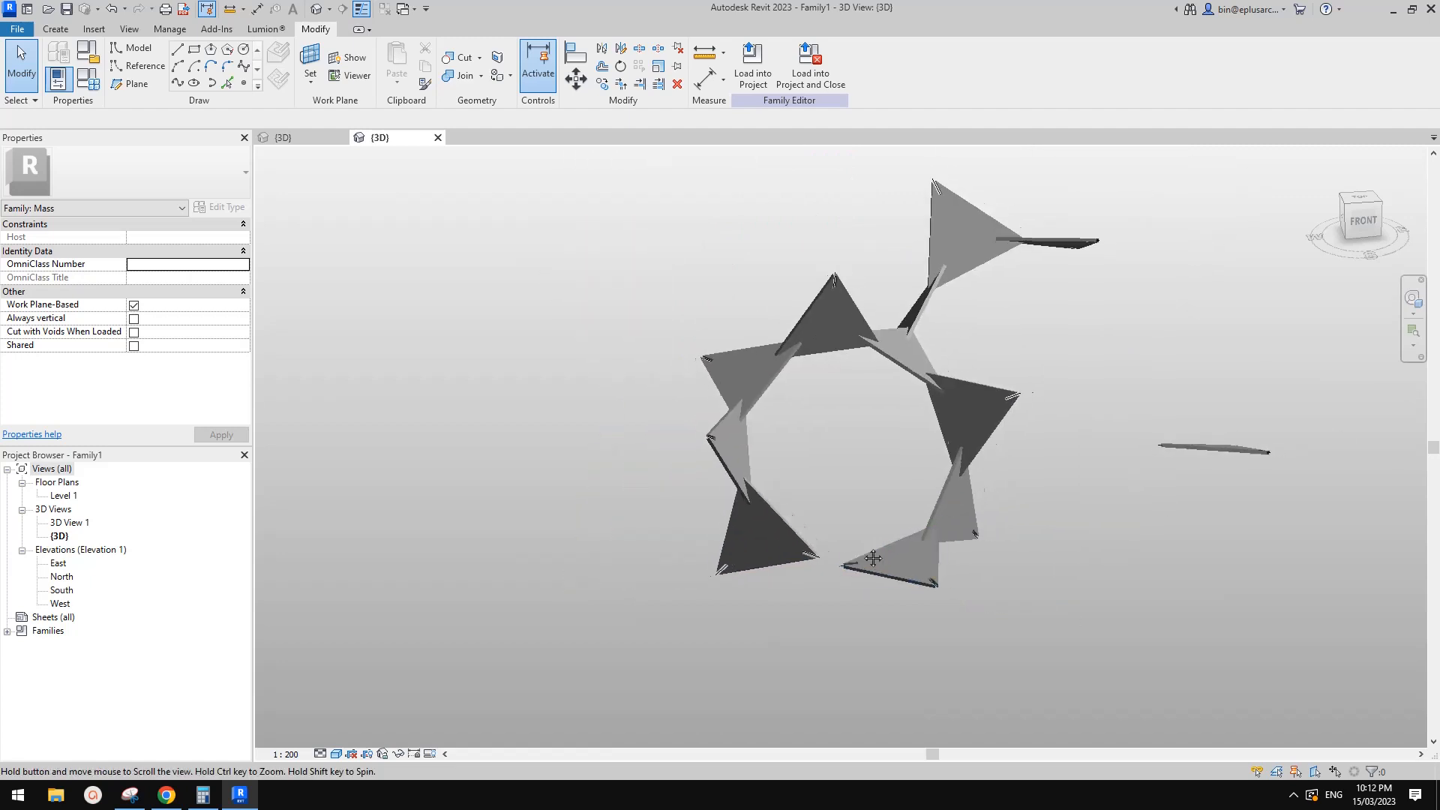
{"action": "middle_click_drag", "start_coordinate": [848, 564], "coordinate": [780, 517], "text": "shift"}
{"action": "scroll", "coordinate": [881, 549], "scroll_direction": "up", "scroll_amount": 2}
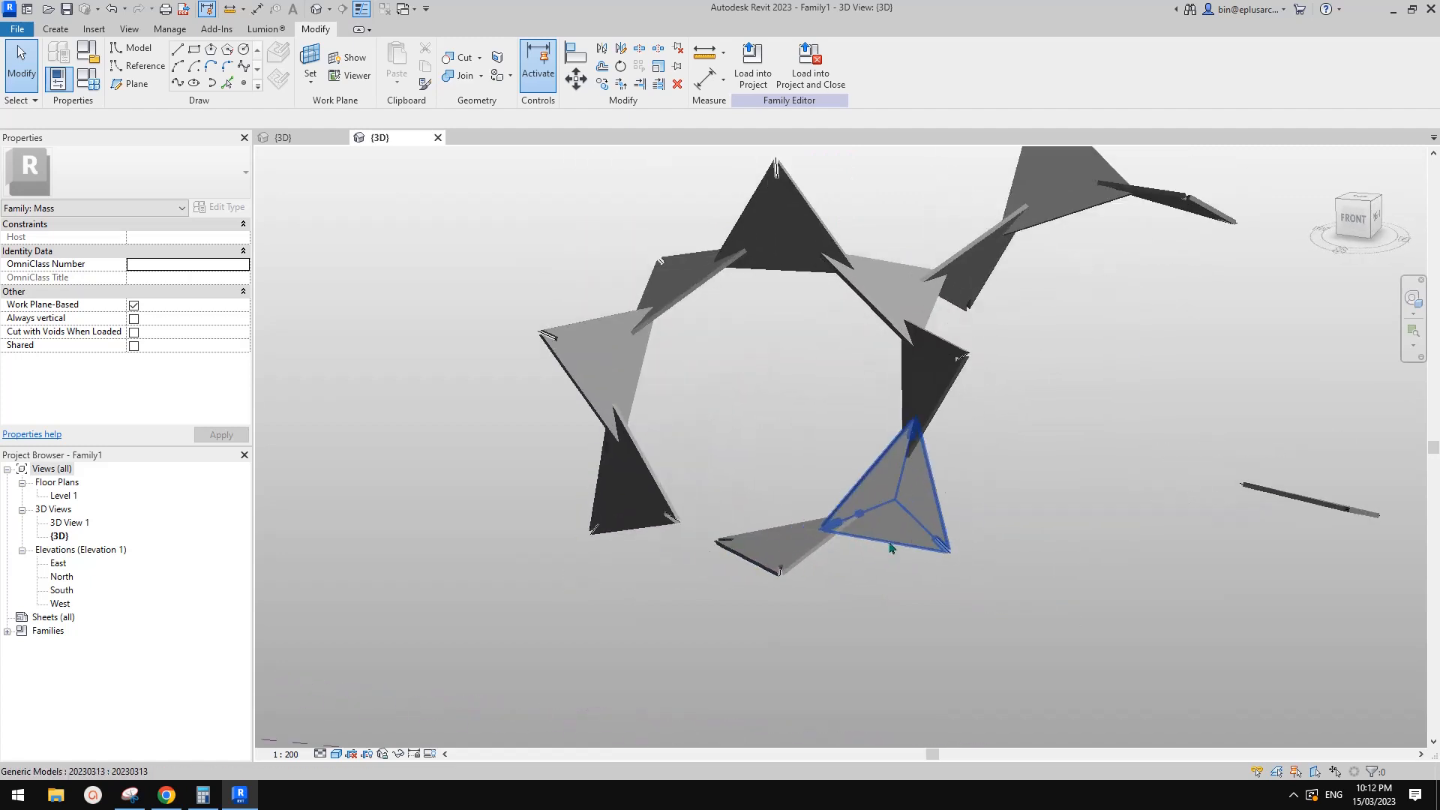
Select a lower panel of the ring, examine how the slotted triangles interlock, and clear the selection.
{"action": "left_click", "coordinate": [892, 549]}
{"action": "scroll", "coordinate": [874, 549], "scroll_direction": "down", "scroll_amount": 1}
{"action": "mouse_move", "coordinate": [872, 547]}
{"action": "middle_mouse_down", "text": "shift"}
{"action": "mouse_move", "coordinate": [890, 591]}
{"action": "mouse_move", "coordinate": [891, 534]}
{"action": "middle_mouse_up", "text": "shift"}
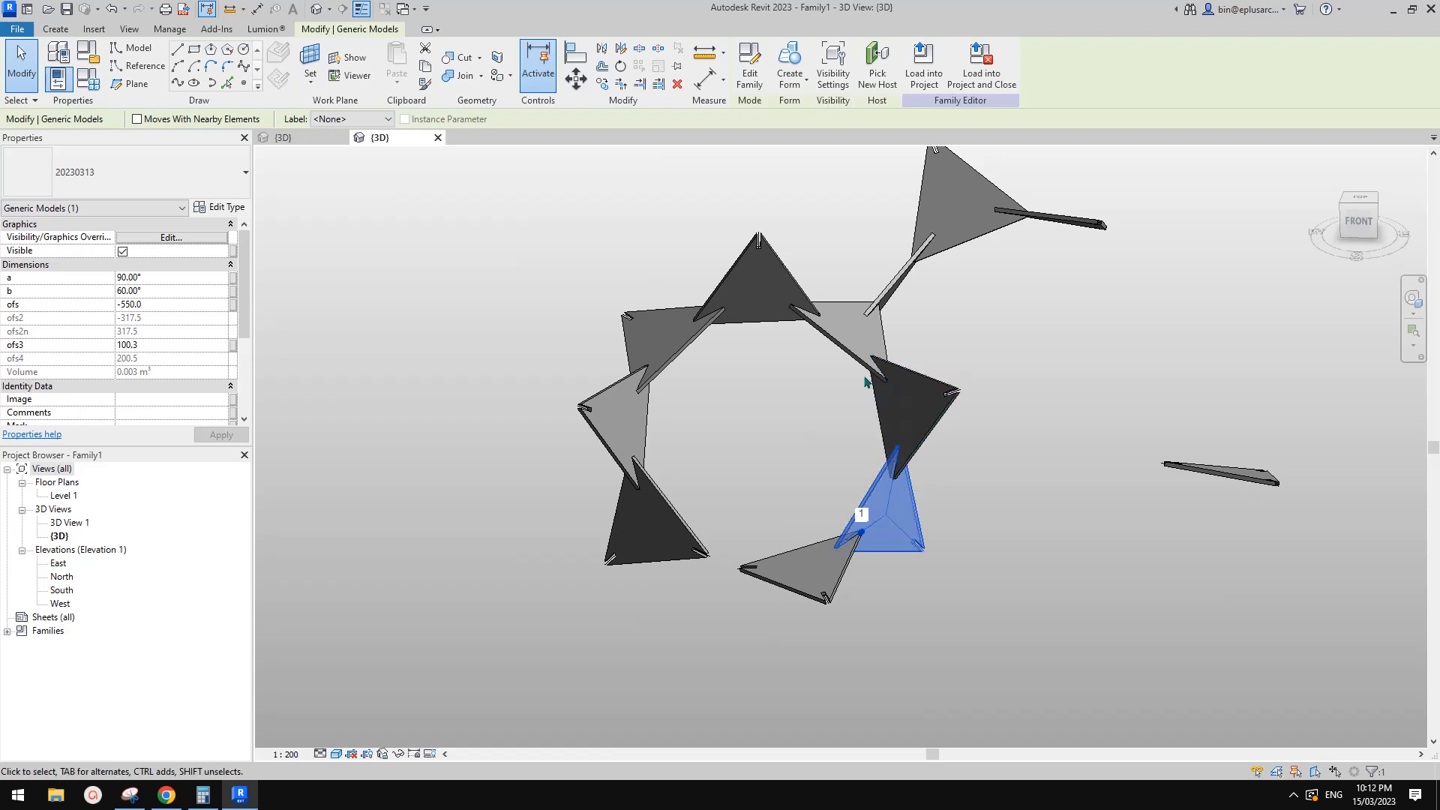
{"action": "scroll", "coordinate": [819, 327], "scroll_direction": "up", "scroll_amount": 2}
{"action": "middle_click_drag", "start_coordinate": [819, 327], "coordinate": [868, 259], "text": "shift"}
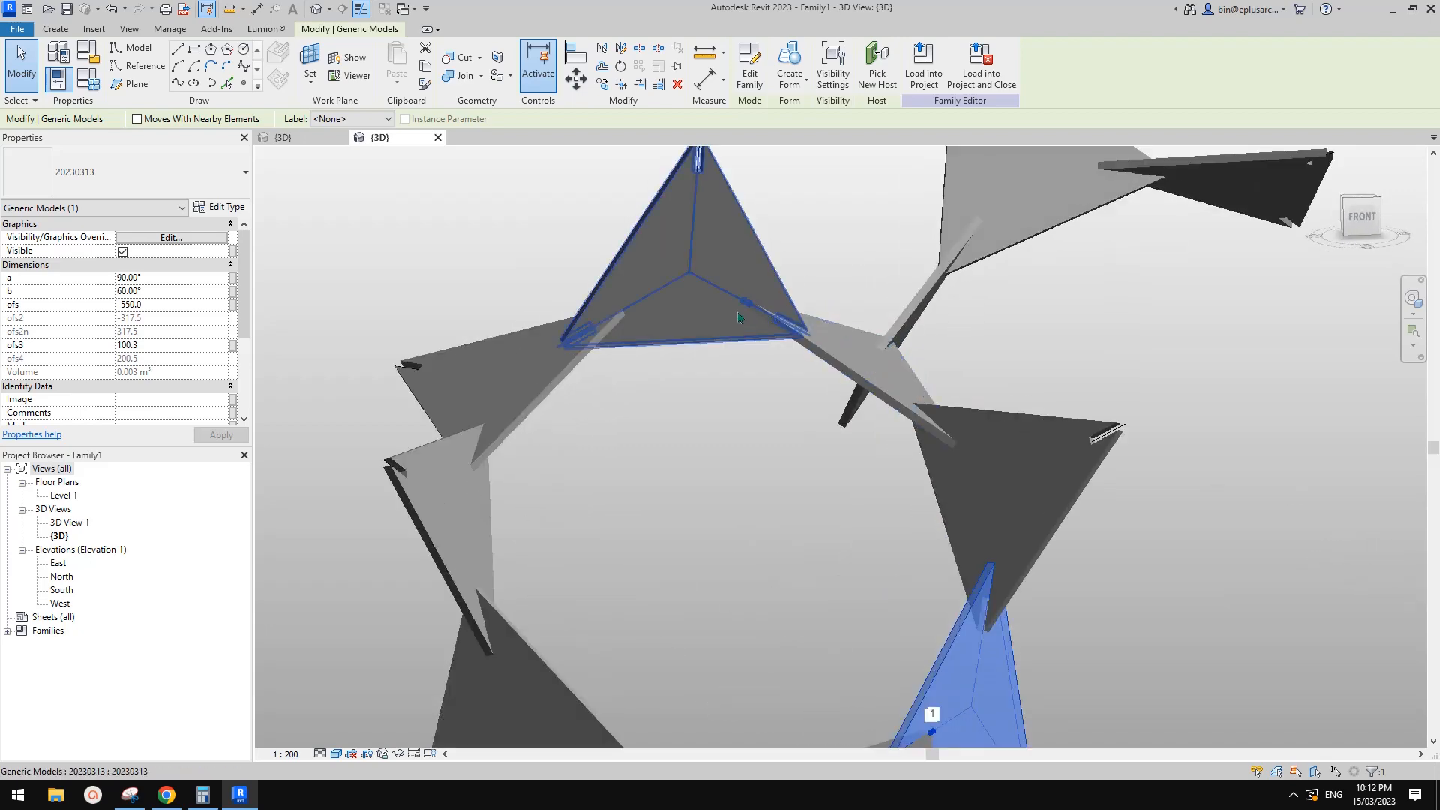
{"action": "scroll", "coordinate": [787, 325], "scroll_direction": "up", "scroll_amount": 2}
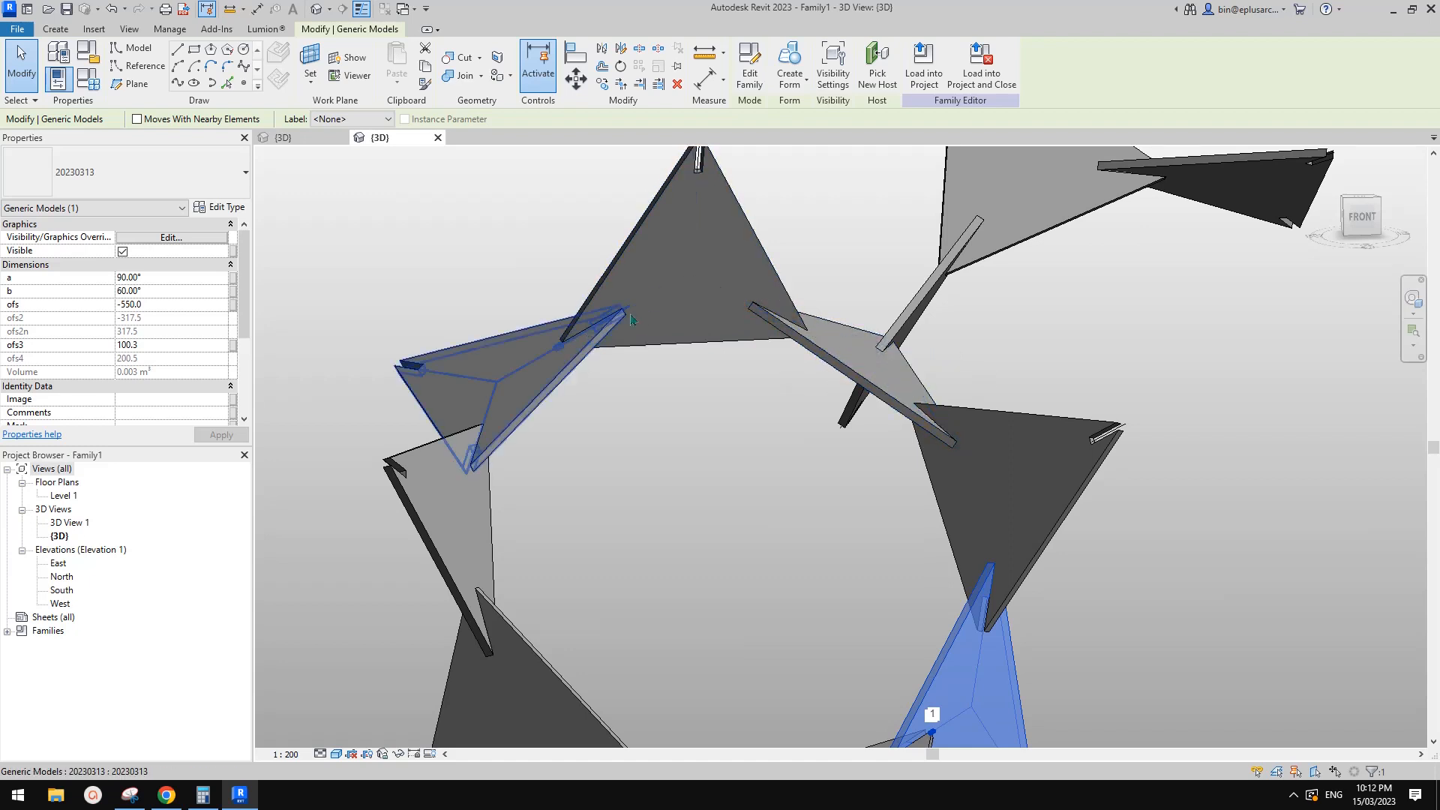
{"action": "scroll", "coordinate": [630, 320], "scroll_direction": "down", "scroll_amount": 4}
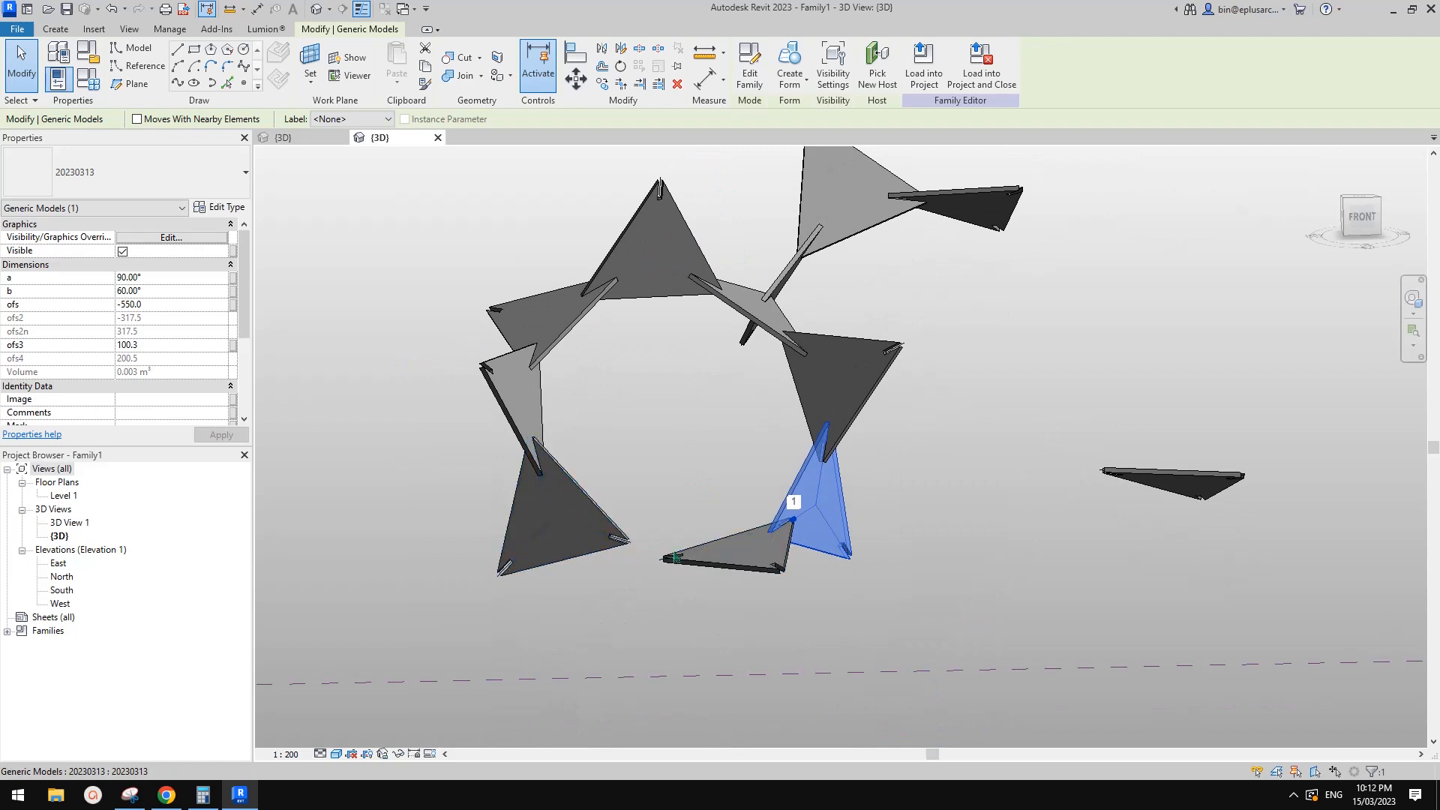
{"action": "scroll", "coordinate": [833, 516], "scroll_direction": "down", "scroll_amount": 4}
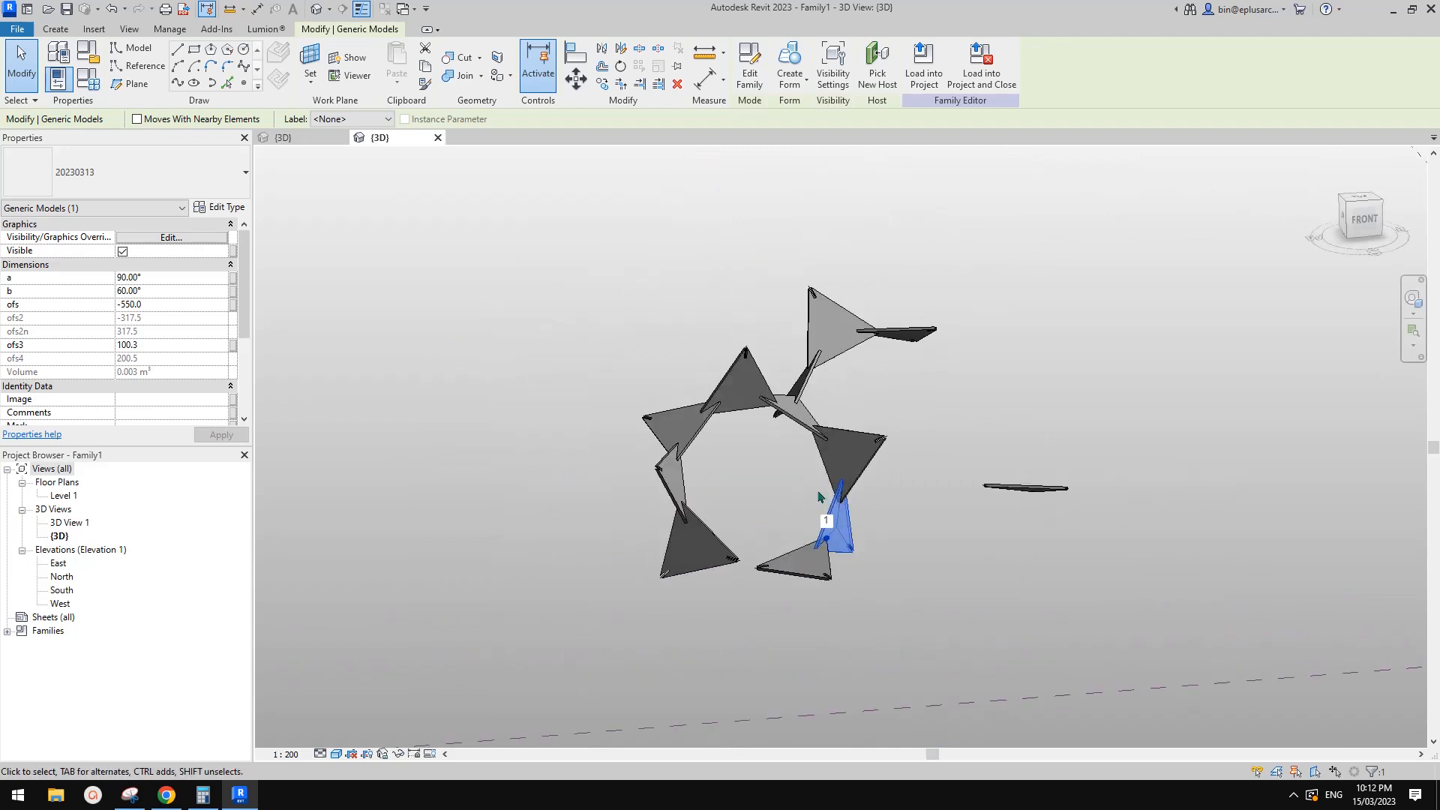
{"action": "middle_click_drag", "start_coordinate": [881, 472], "coordinate": [888, 514]}
{"action": "key", "text": "Escape"}
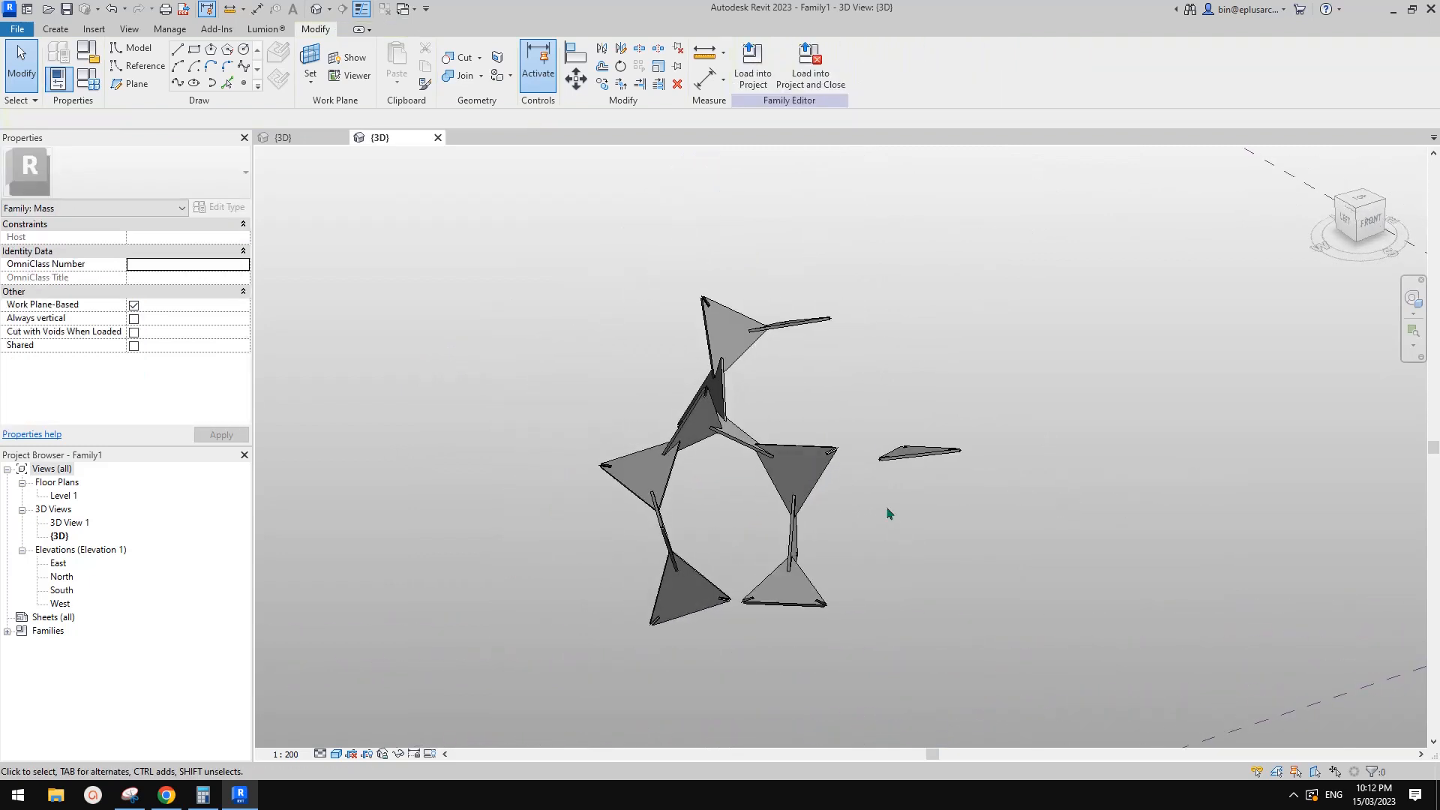
Select the detached triangular panel beside the ring and examine its two adaptive points.
{"action": "scroll", "coordinate": [802, 517], "scroll_direction": "up", "scroll_amount": 3}
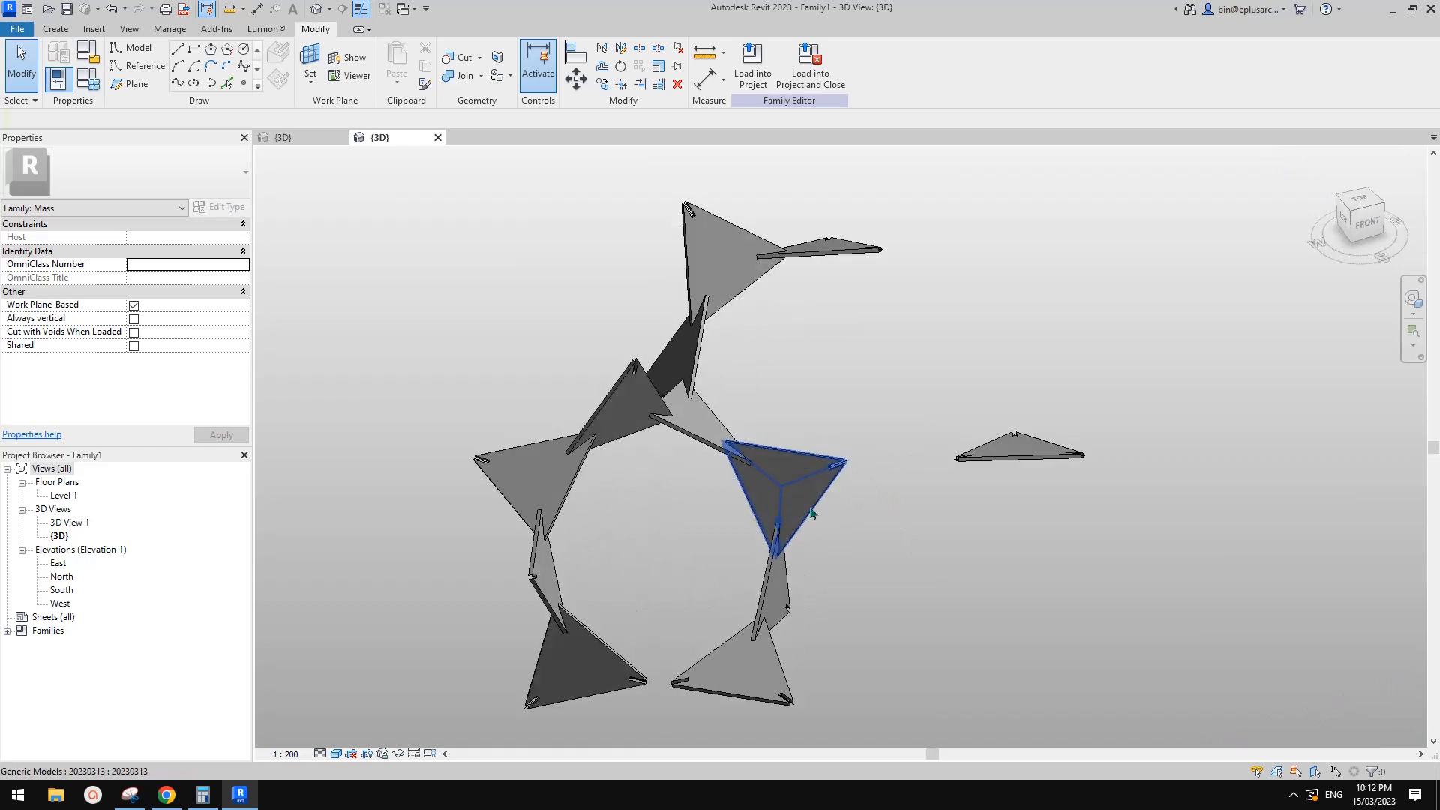
{"action": "middle_click_drag", "start_coordinate": [852, 498], "coordinate": [916, 411], "text": "shift"}
{"action": "left_click", "coordinate": [959, 477]}
{"action": "scroll", "coordinate": [959, 477], "scroll_direction": "up", "scroll_amount": 2}
{"action": "scroll", "coordinate": [935, 488], "scroll_direction": "down", "scroll_amount": 1}
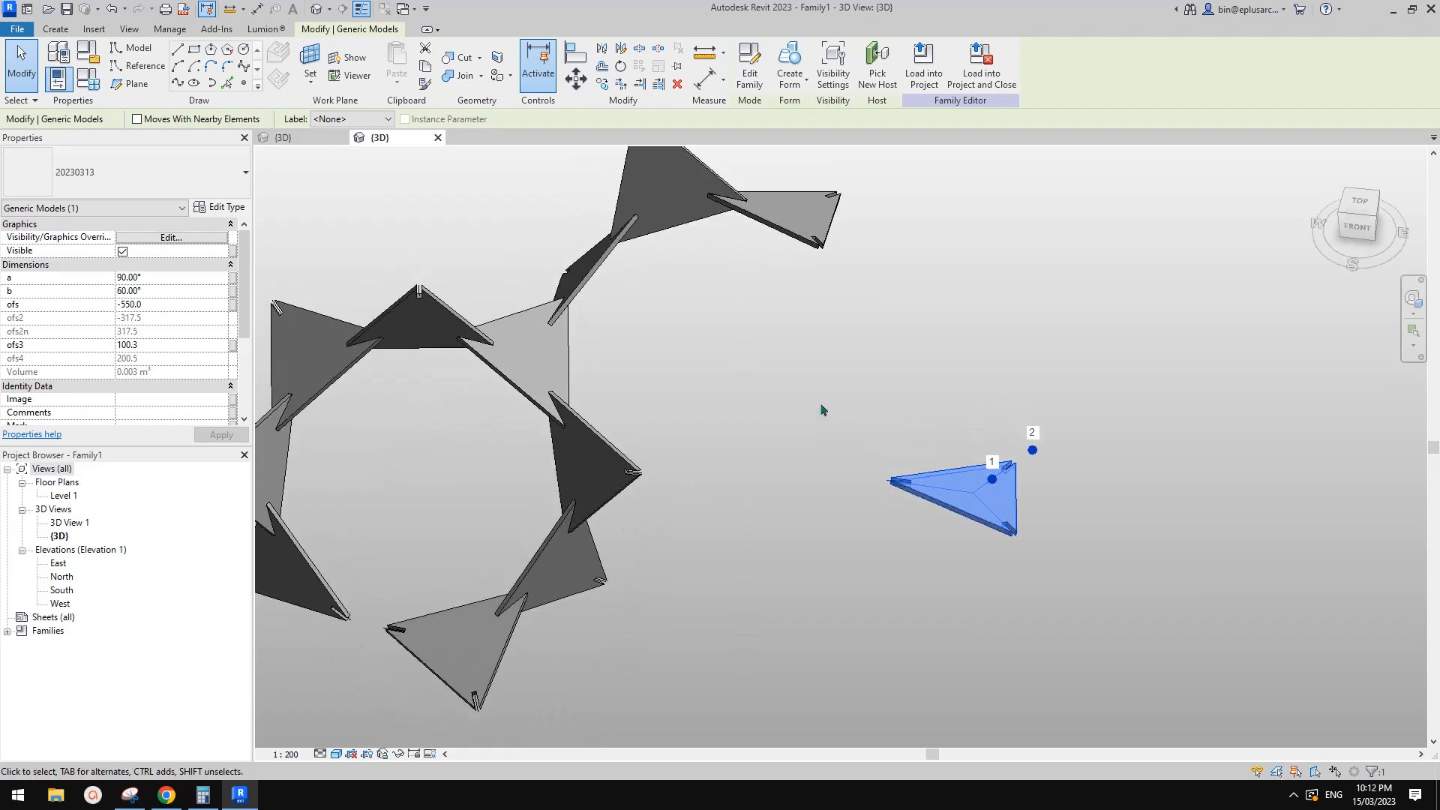
Switch to the 20230313 family's 3D view and examine the slotted triangle, its adaptive points and its reference line.
{"action": "left_click", "coordinate": [318, 138]}
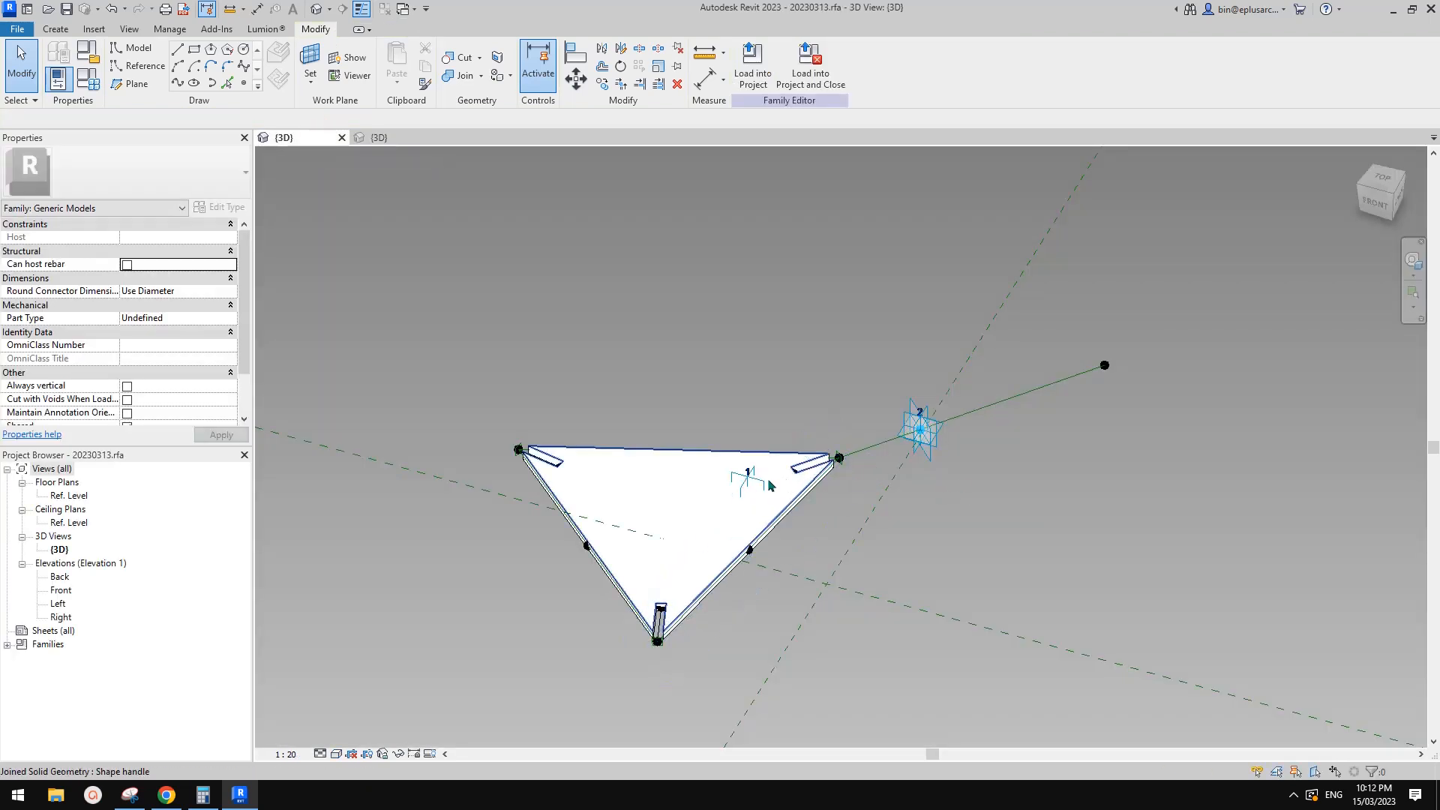
{"action": "scroll", "coordinate": [900, 494], "scroll_direction": "down", "scroll_amount": 3}
{"action": "scroll", "coordinate": [802, 513], "scroll_direction": "up", "scroll_amount": 1}
{"action": "middle_click_drag", "start_coordinate": [806, 509], "coordinate": [812, 525], "text": "shift"}
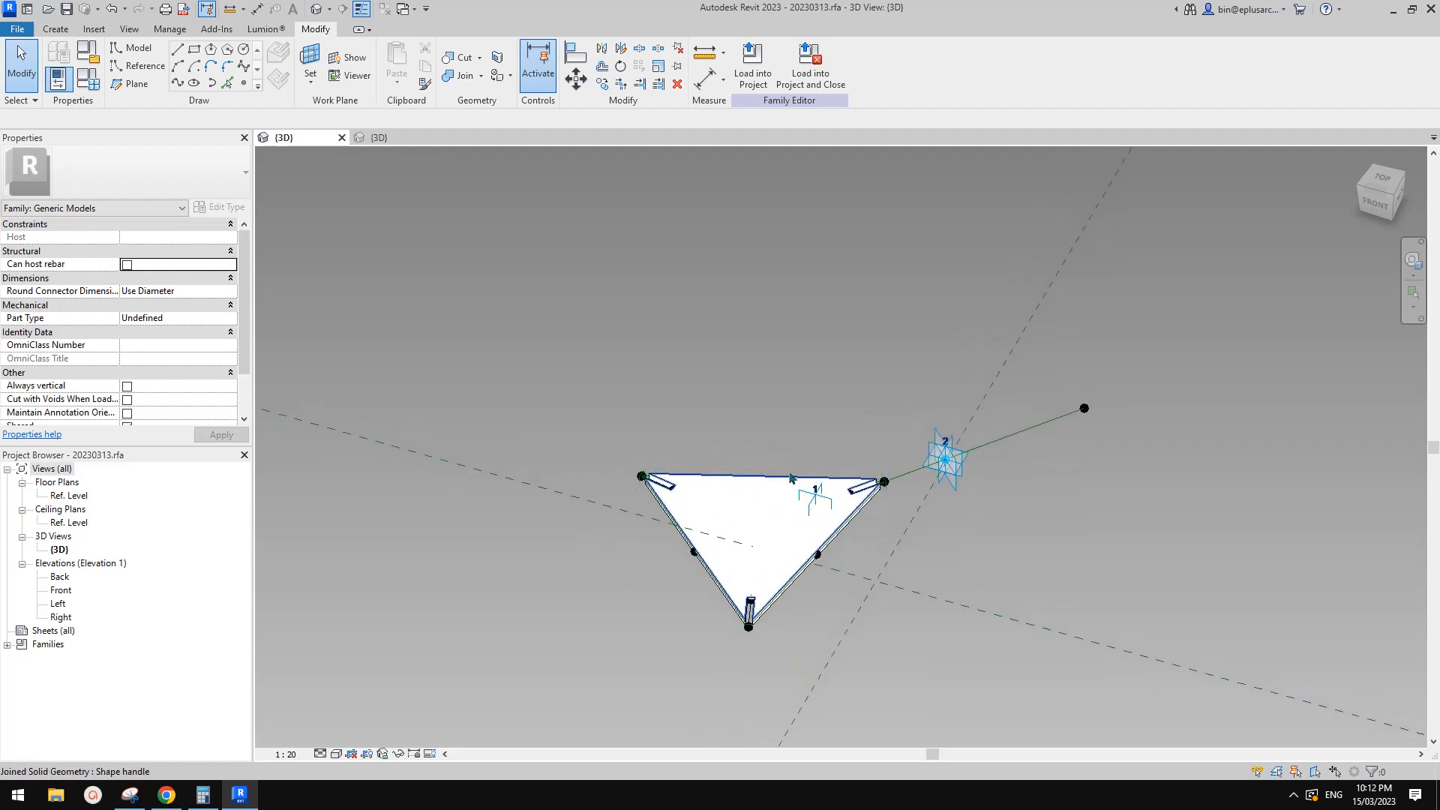
{"action": "middle_click_drag", "start_coordinate": [791, 478], "coordinate": [672, 434]}
{"action": "scroll", "coordinate": [764, 470], "scroll_direction": "up", "scroll_amount": 1}
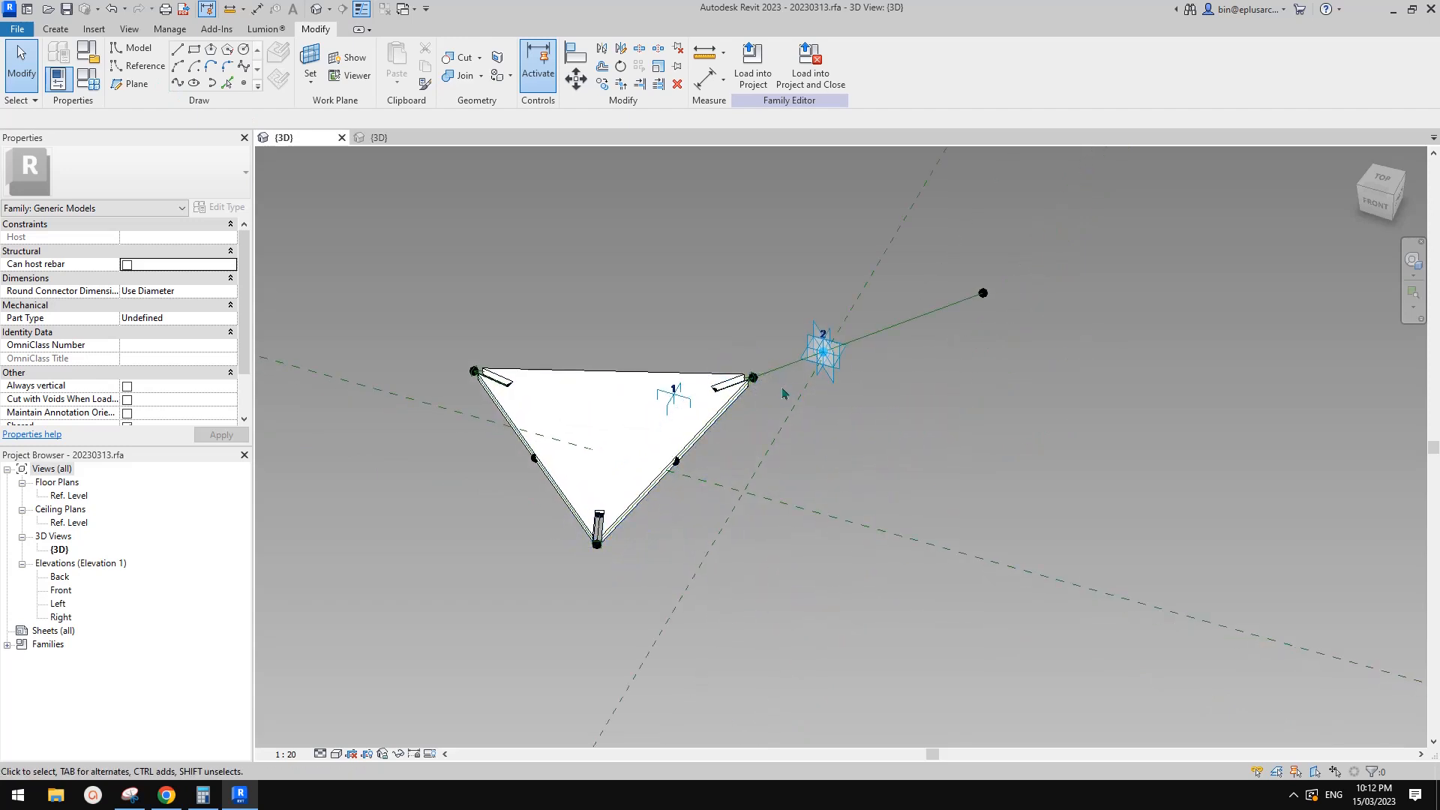
{"action": "scroll", "coordinate": [783, 394], "scroll_direction": "down", "scroll_amount": 1}
{"action": "middle_click_drag", "start_coordinate": [783, 393], "coordinate": [709, 366]}
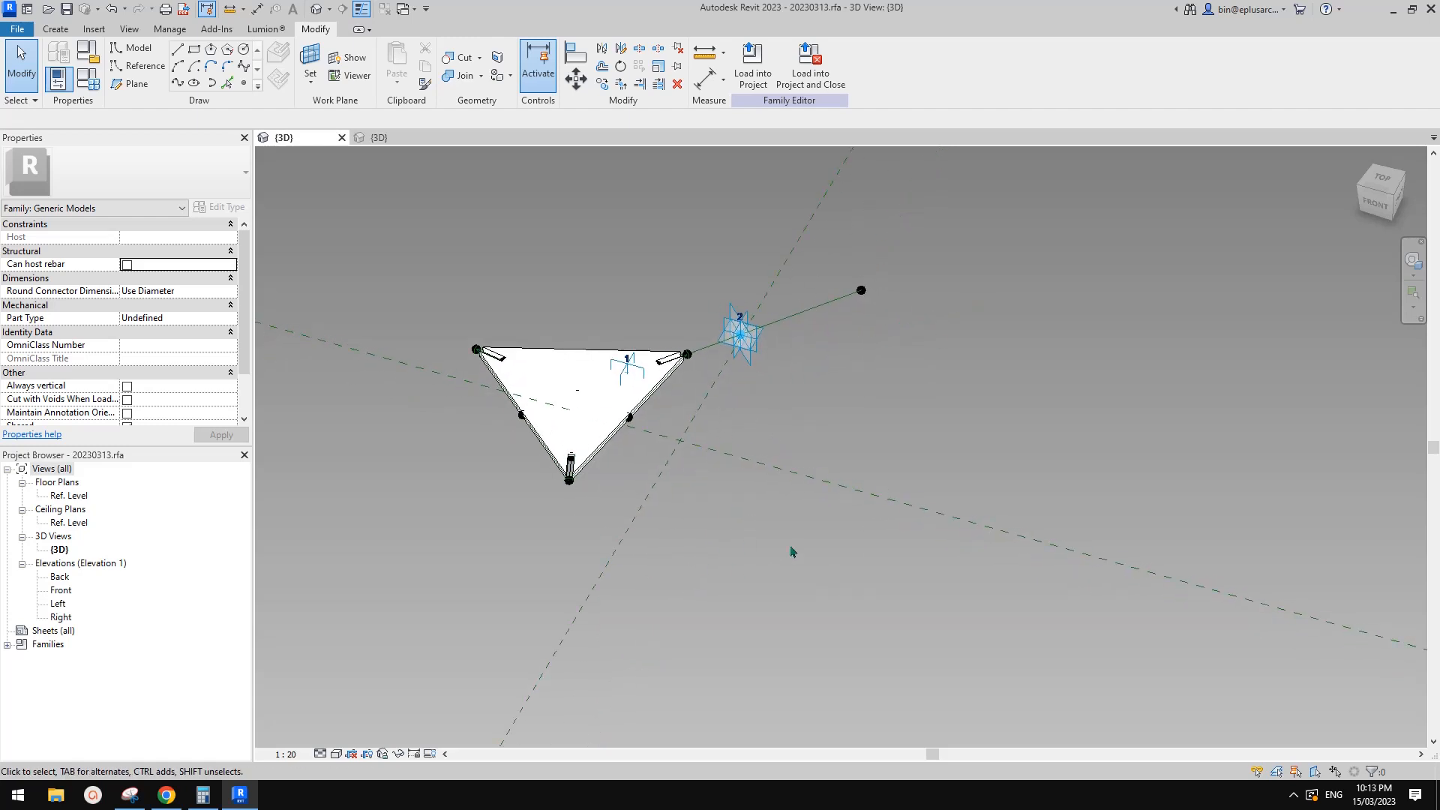
{"action": "middle_click_drag", "start_coordinate": [759, 553], "coordinate": [777, 553]}
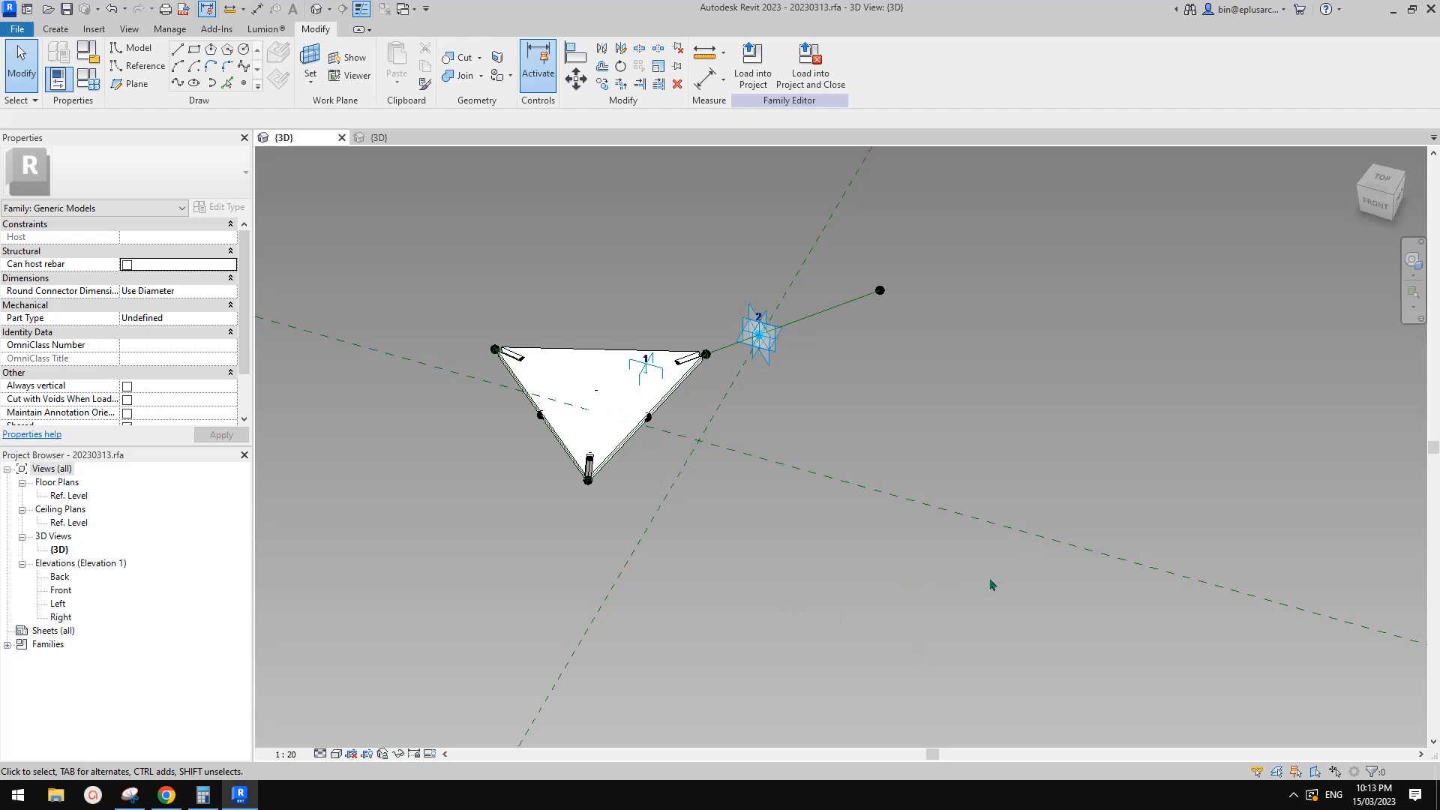
{"action": "middle_click_drag", "start_coordinate": [759, 504], "coordinate": [781, 531]}
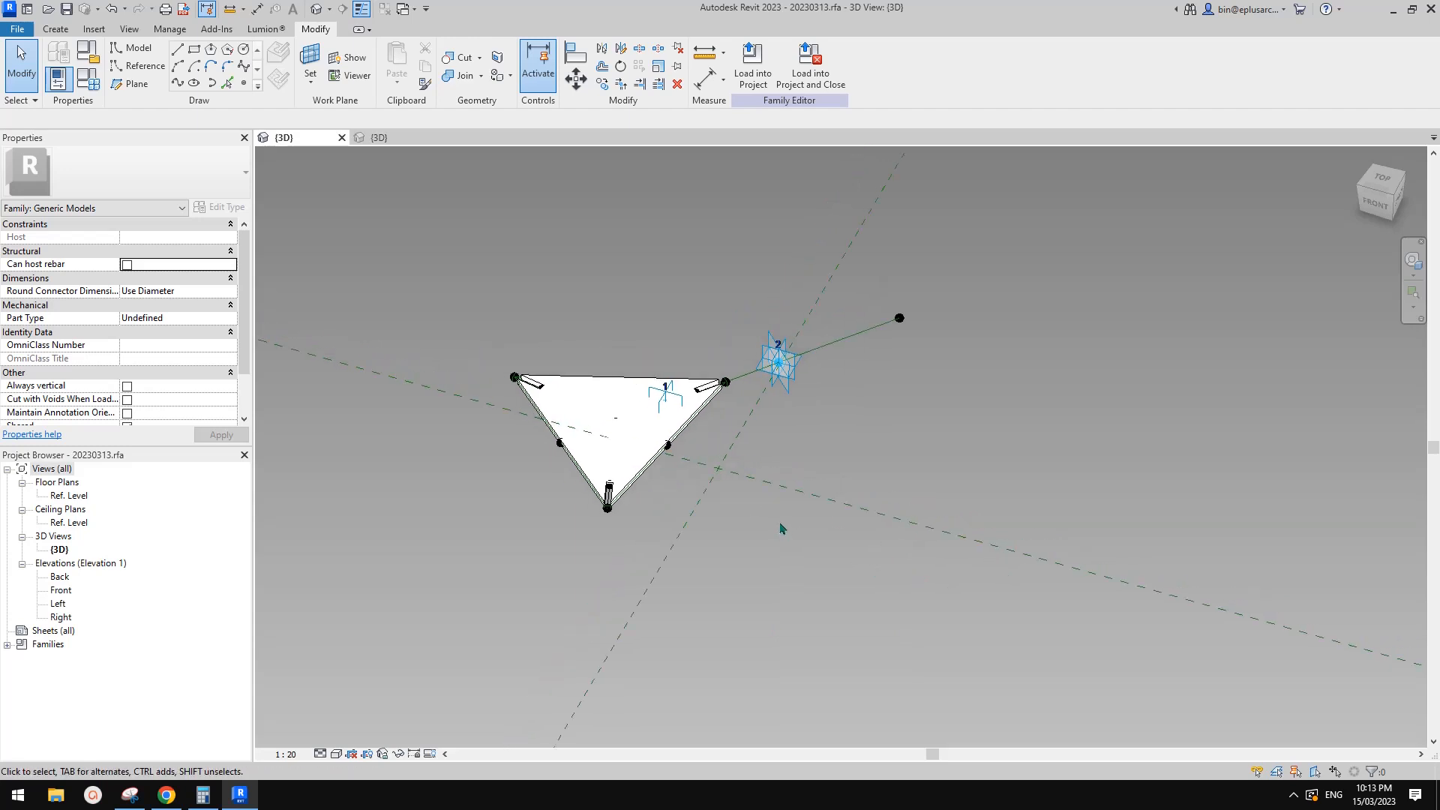
{"action": "middle_click_drag", "start_coordinate": [529, 301], "coordinate": [540, 323]}
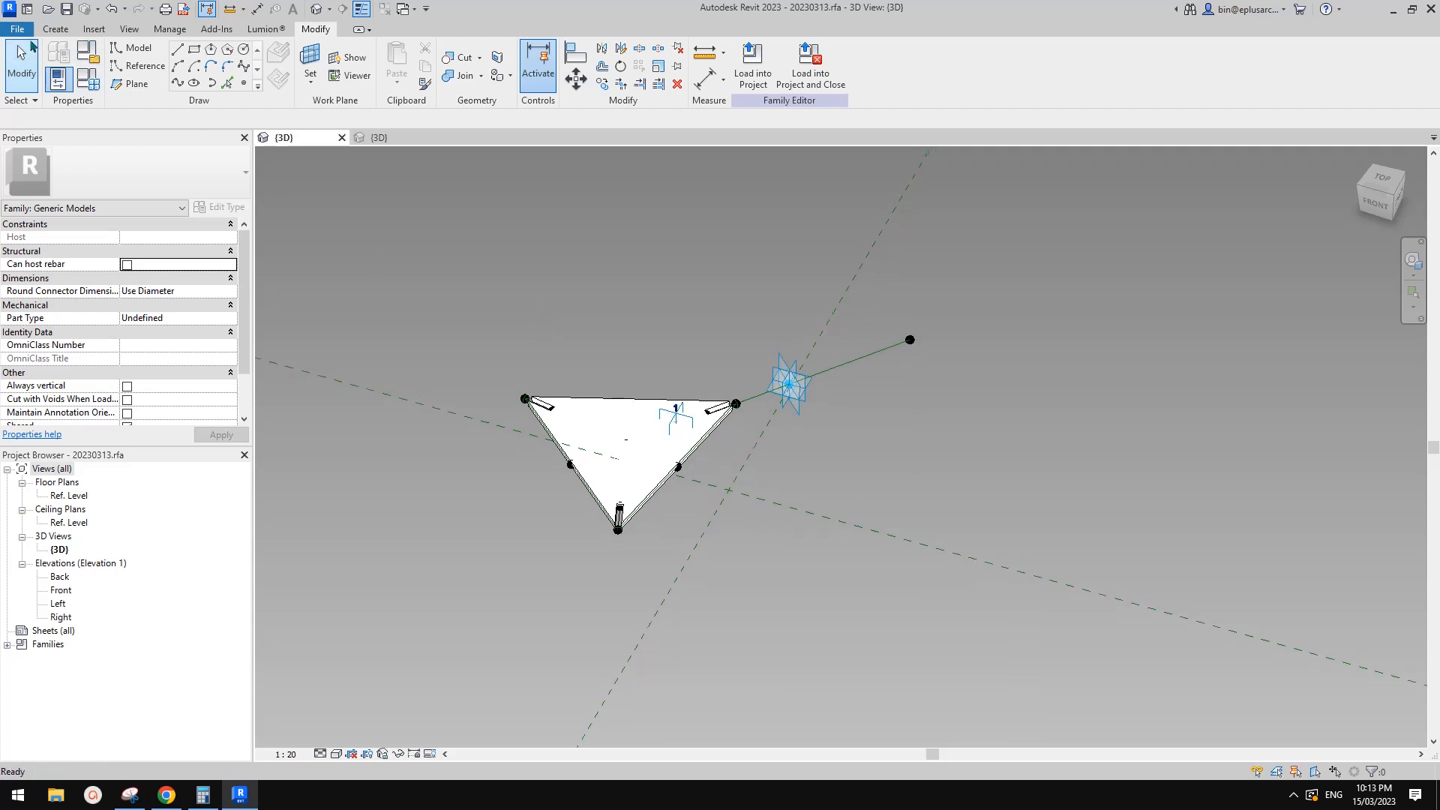
Create a new family from the Metric Generic Model Adaptive.rft template.
{"action": "left_click", "coordinate": [17, 28]}
{"action": "left_click", "coordinate": [93, 86]}
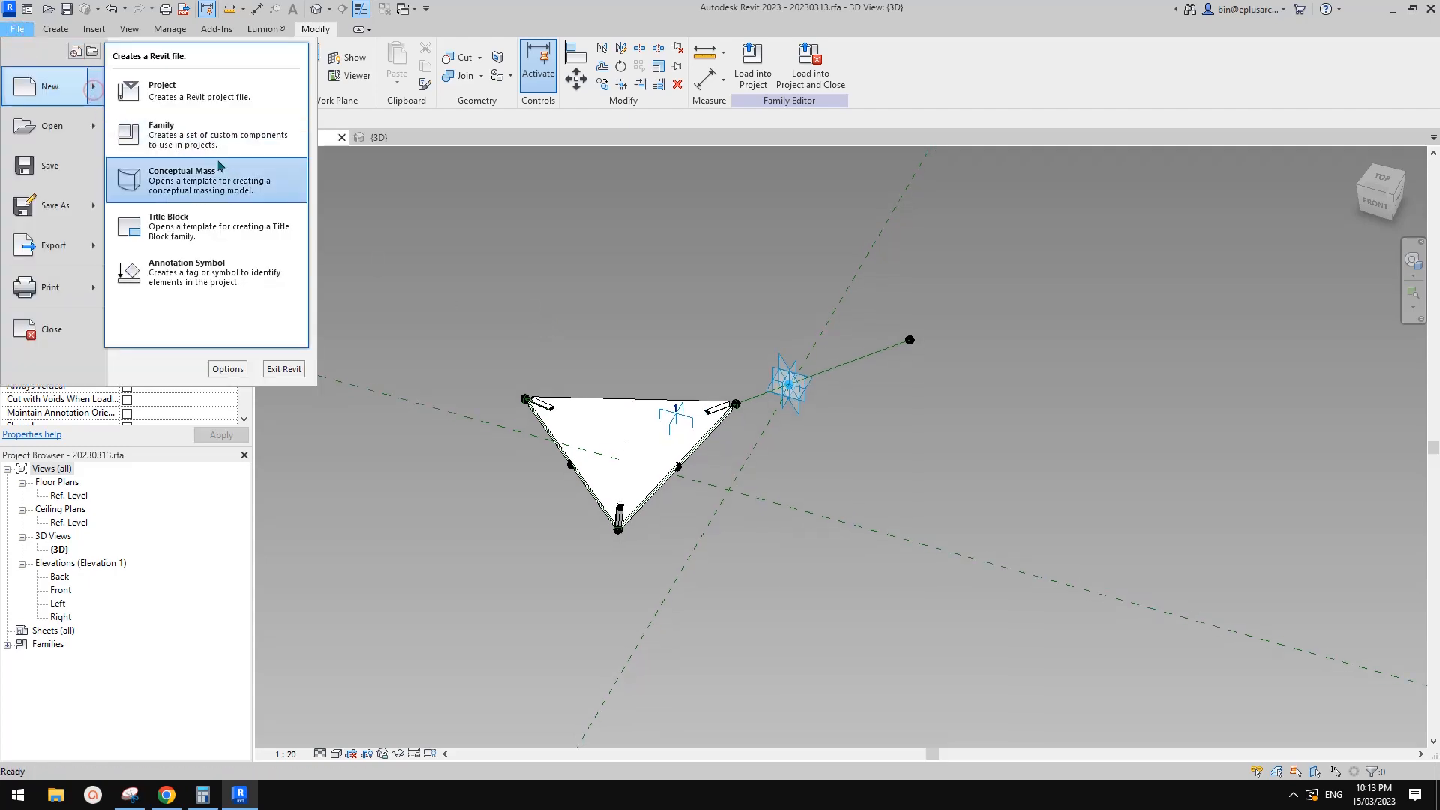
{"action": "left_click", "coordinate": [192, 135]}
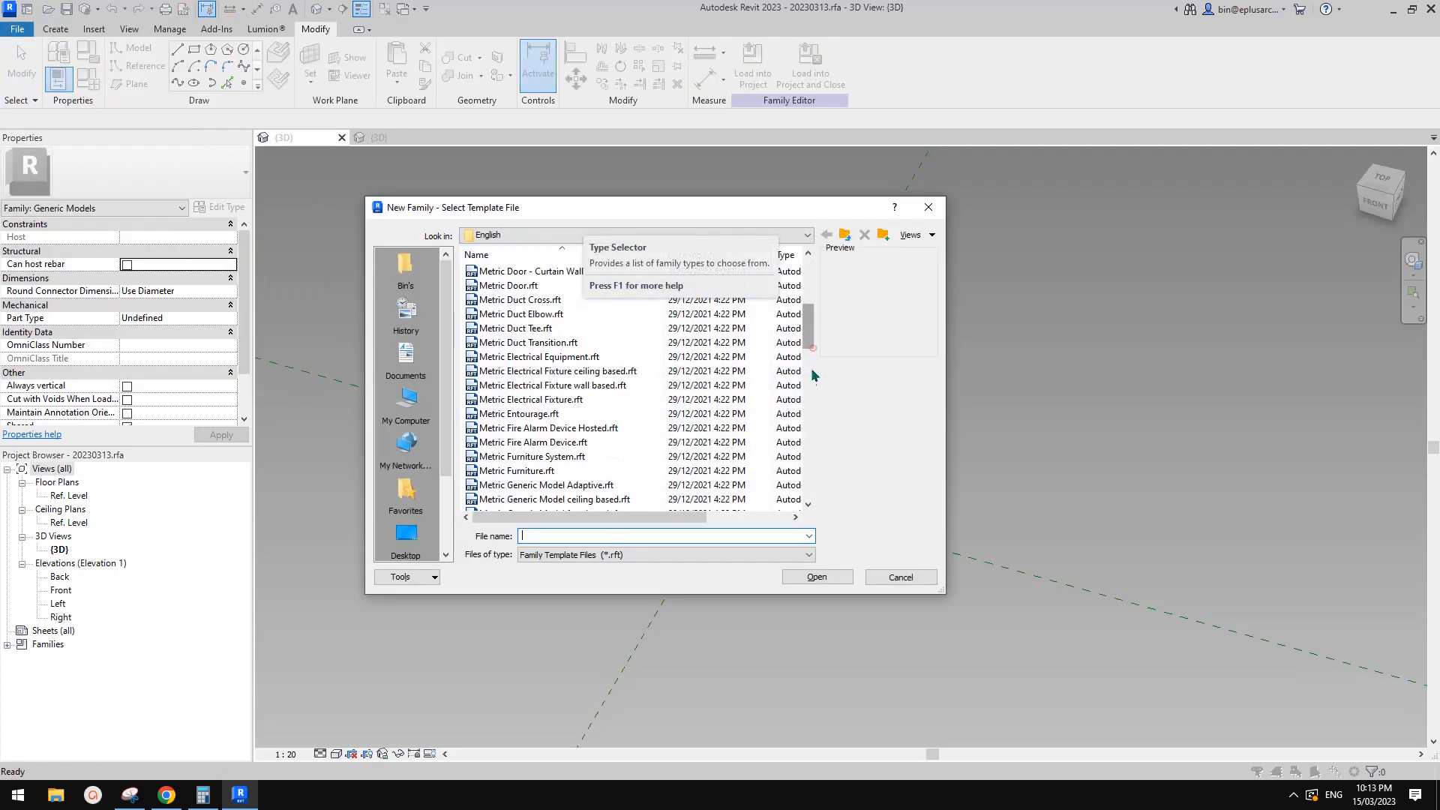
{"action": "scroll", "coordinate": [815, 375], "scroll_direction": "down", "scroll_amount": 5}
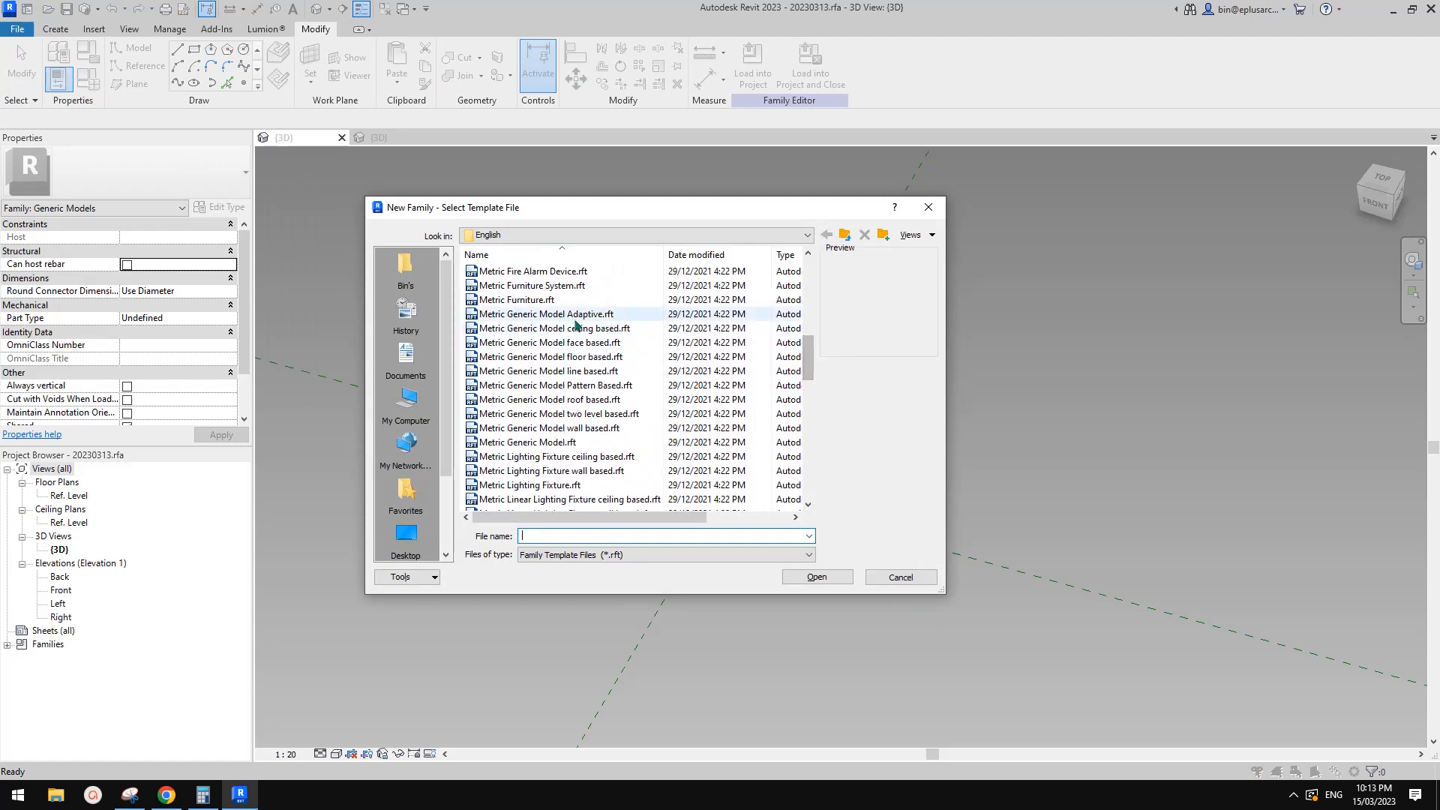
{"action": "left_click", "coordinate": [570, 315]}
{"action": "left_click", "coordinate": [829, 577]}
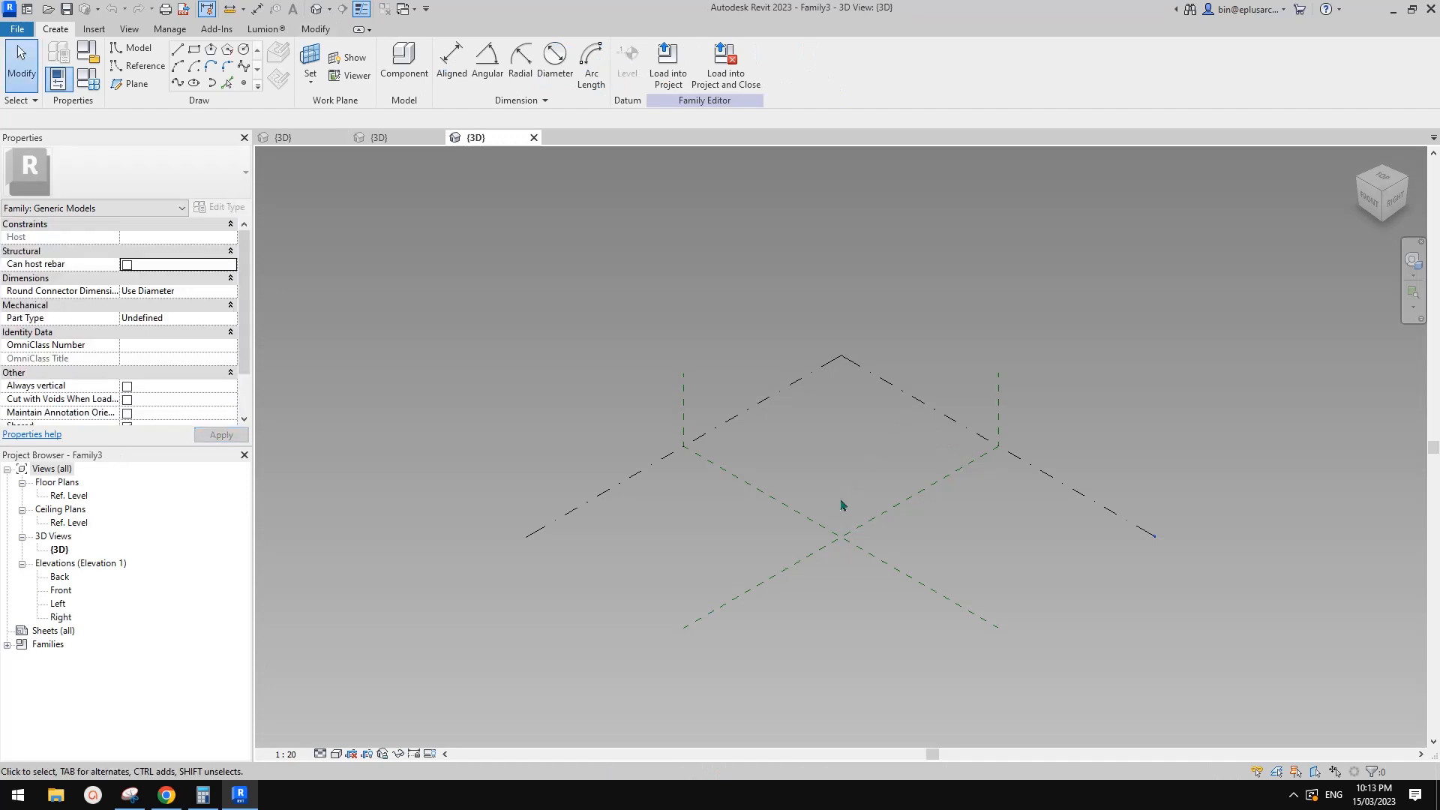
Place two reference points on the reference level near the origin and make both adaptive.
{"action": "left_click", "coordinate": [245, 84]}
{"action": "scroll", "coordinate": [762, 482], "scroll_direction": "up", "scroll_amount": 2}
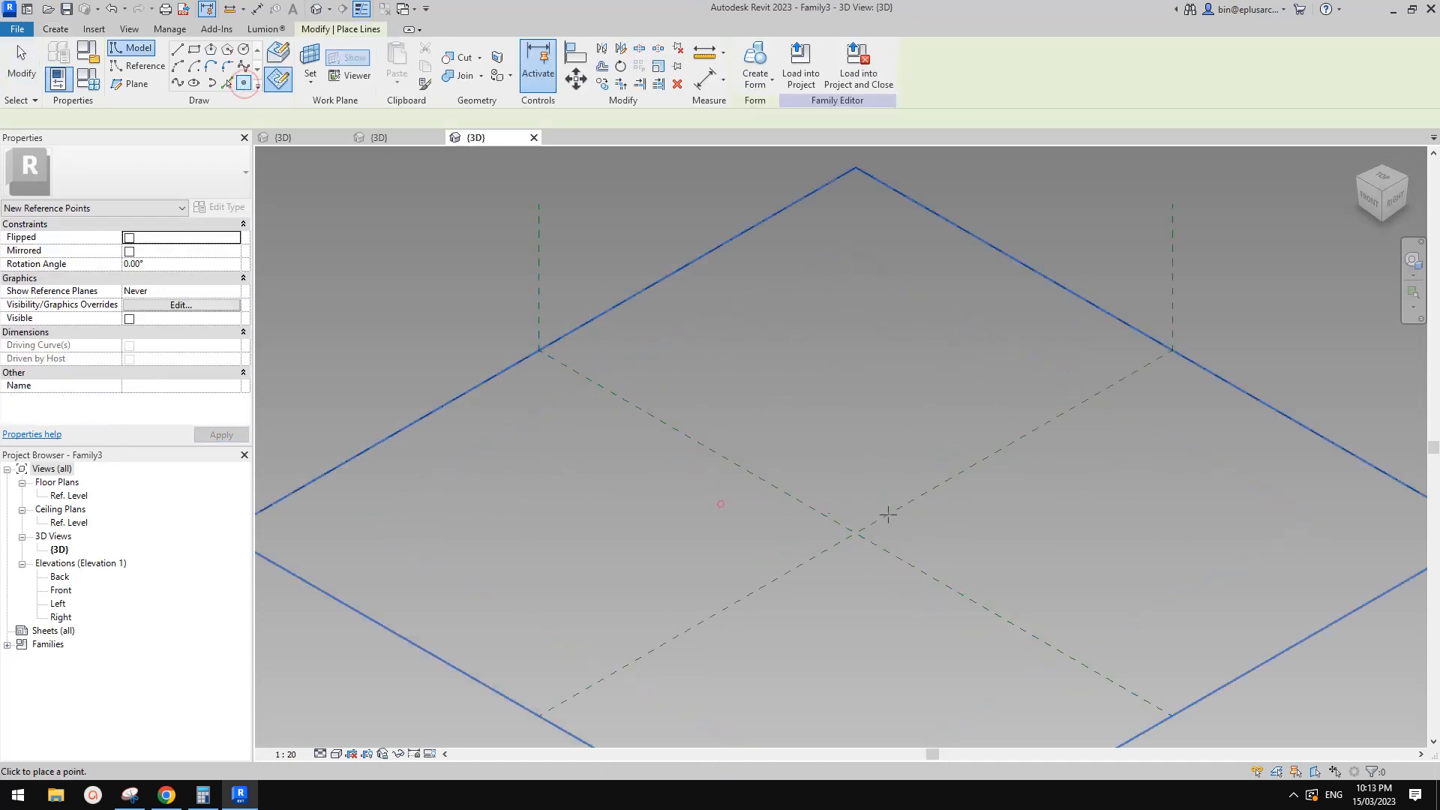
{"action": "left_click", "coordinate": [905, 468]}
{"action": "key", "text": "Escape"}
{"action": "key", "text": "Escape"}
{"action": "left_click_drag", "start_coordinate": [681, 380], "coordinate": [1017, 597]}
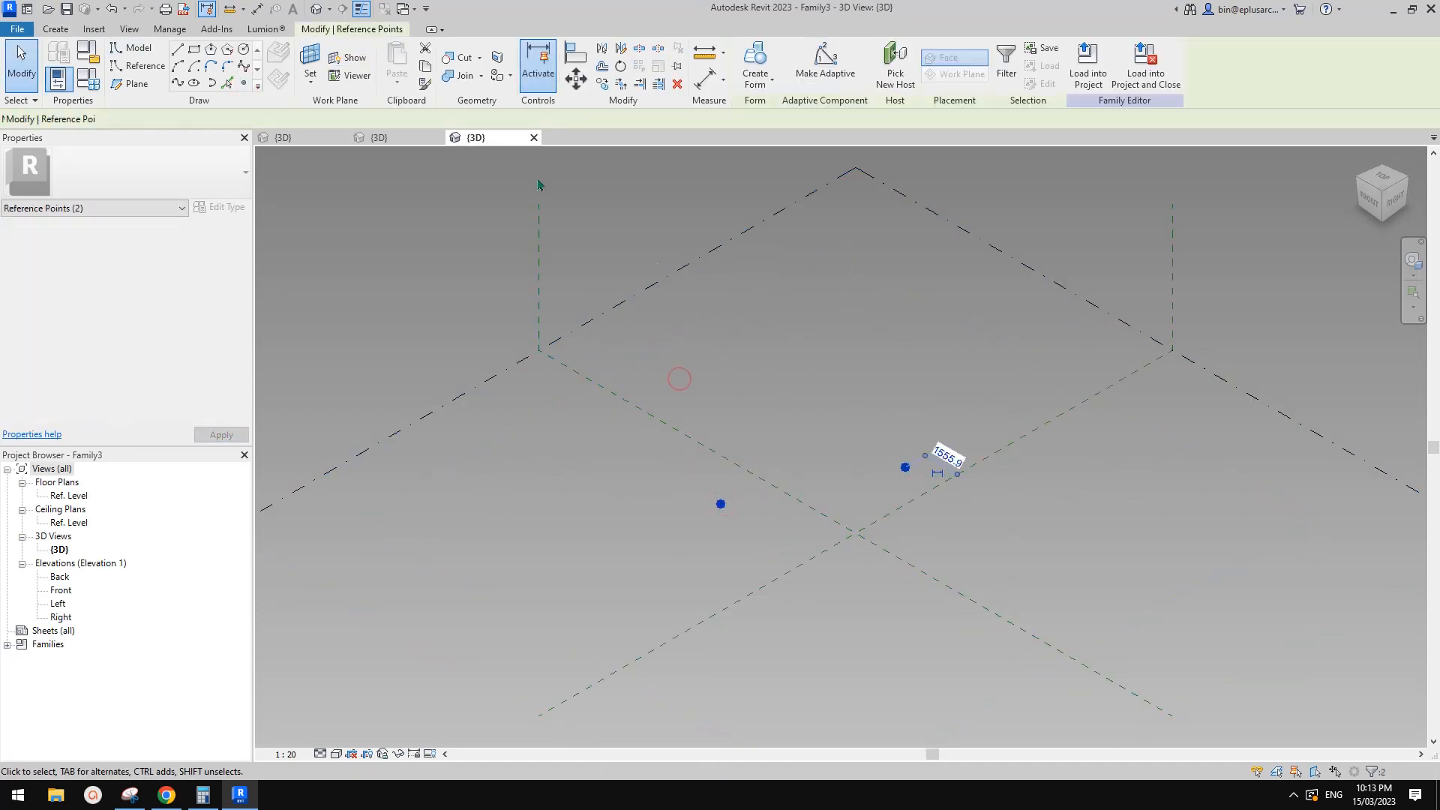
{"action": "left_click", "coordinate": [821, 66]}
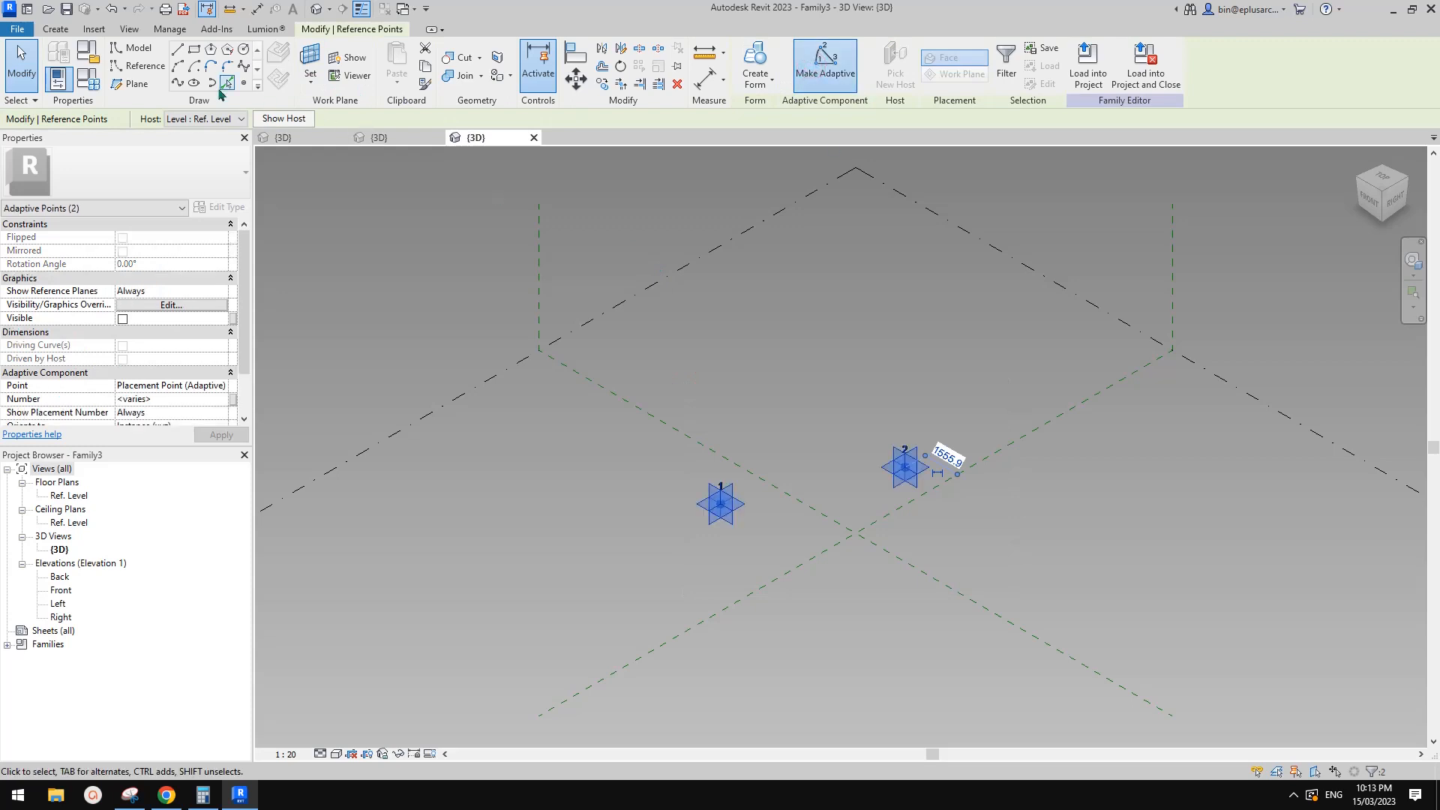
Connect adaptive points 1 and 2 with a spline through points and turn it into a reference line.
{"action": "left_click", "coordinate": [177, 83]}
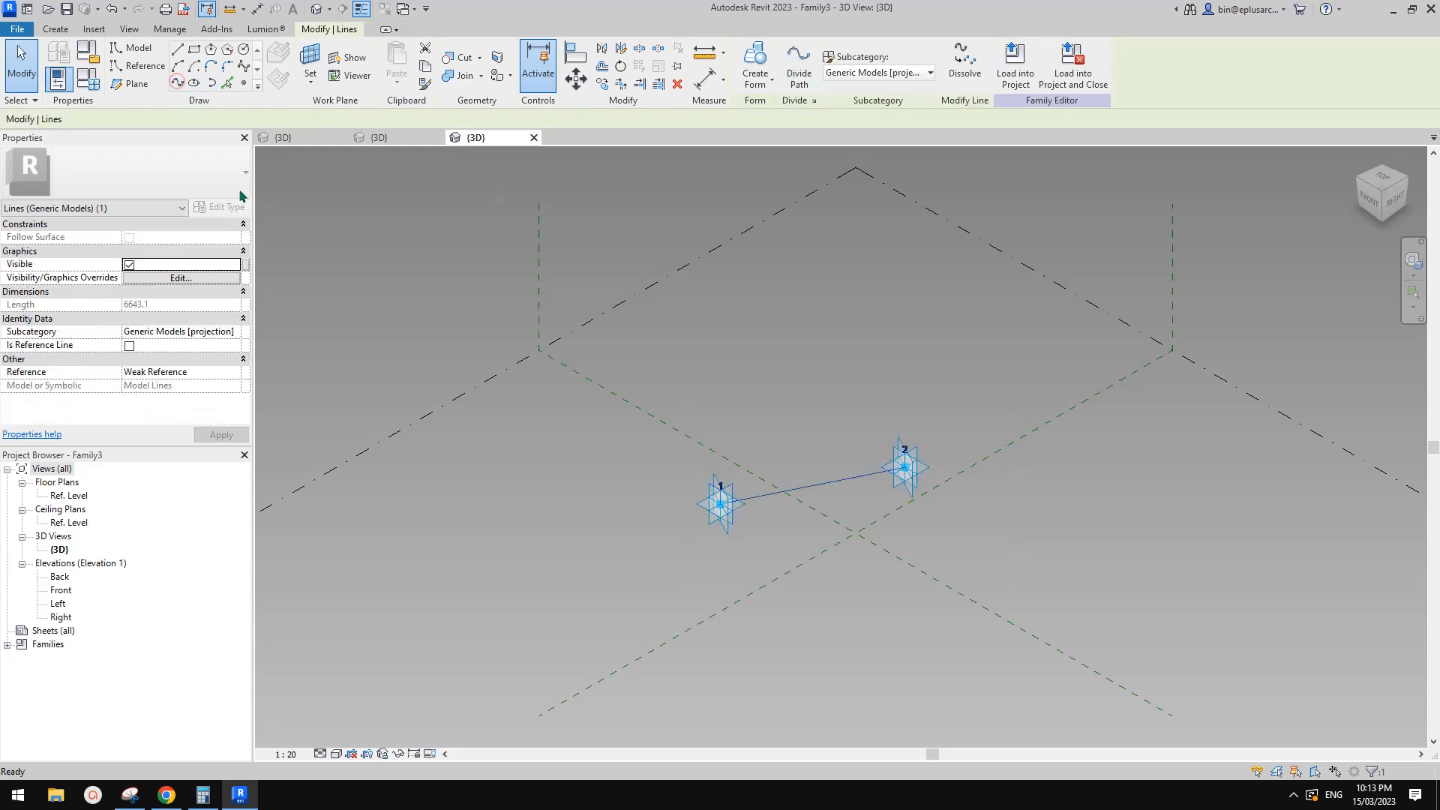
{"action": "left_click", "coordinate": [129, 345]}
{"action": "middle_click_drag", "start_coordinate": [757, 498], "coordinate": [825, 485], "text": "shift"}
{"action": "key", "text": "Escape"}
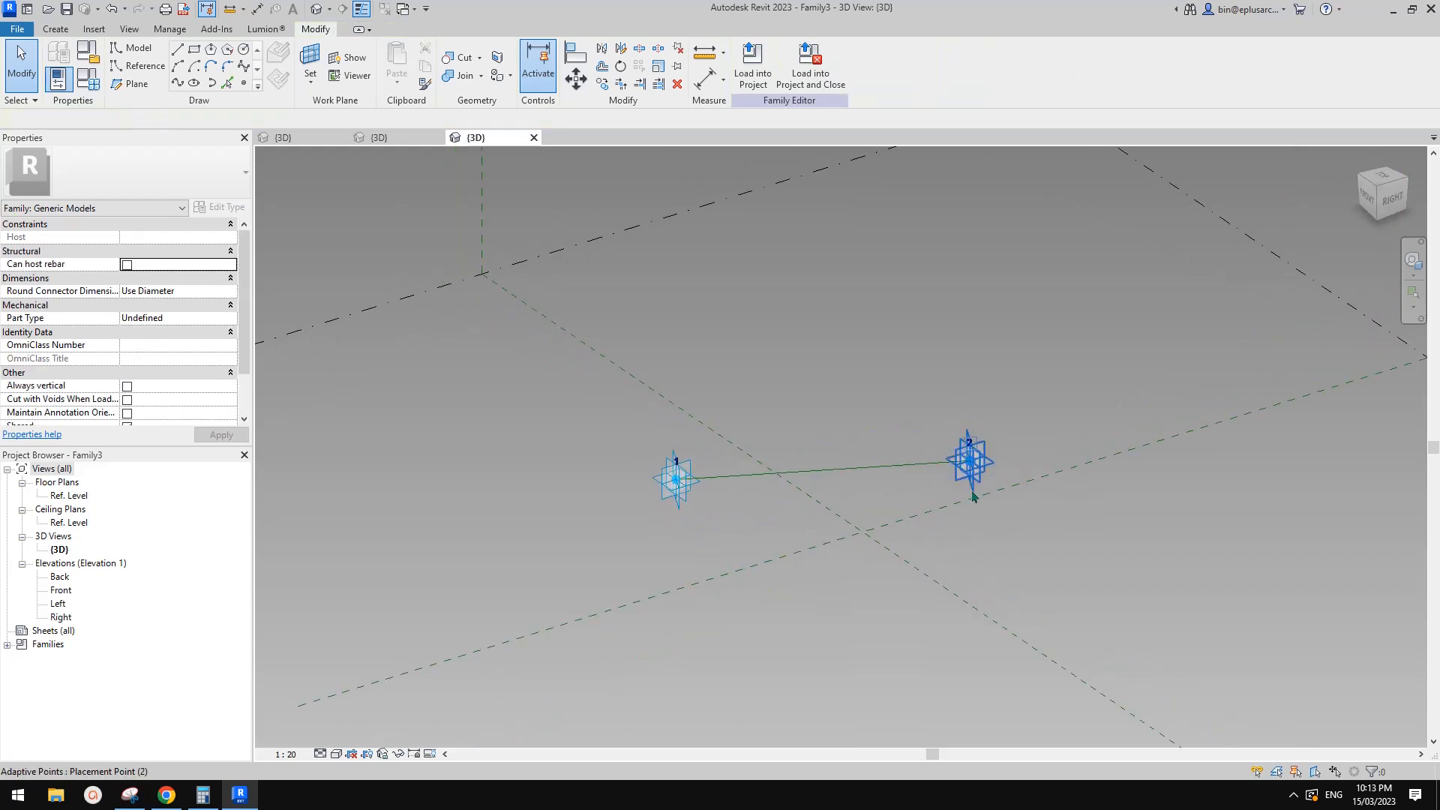
Try placing a reference point on the line with Ref. Level as placement plane, check its hosting, and delete it.
{"action": "mouse_move", "coordinate": [964, 499]}
{"action": "middle_mouse_down", "text": "shift"}
{"action": "mouse_move", "coordinate": [1006, 505]}
{"action": "mouse_move", "coordinate": [964, 480]}
{"action": "middle_mouse_up", "text": "shift"}
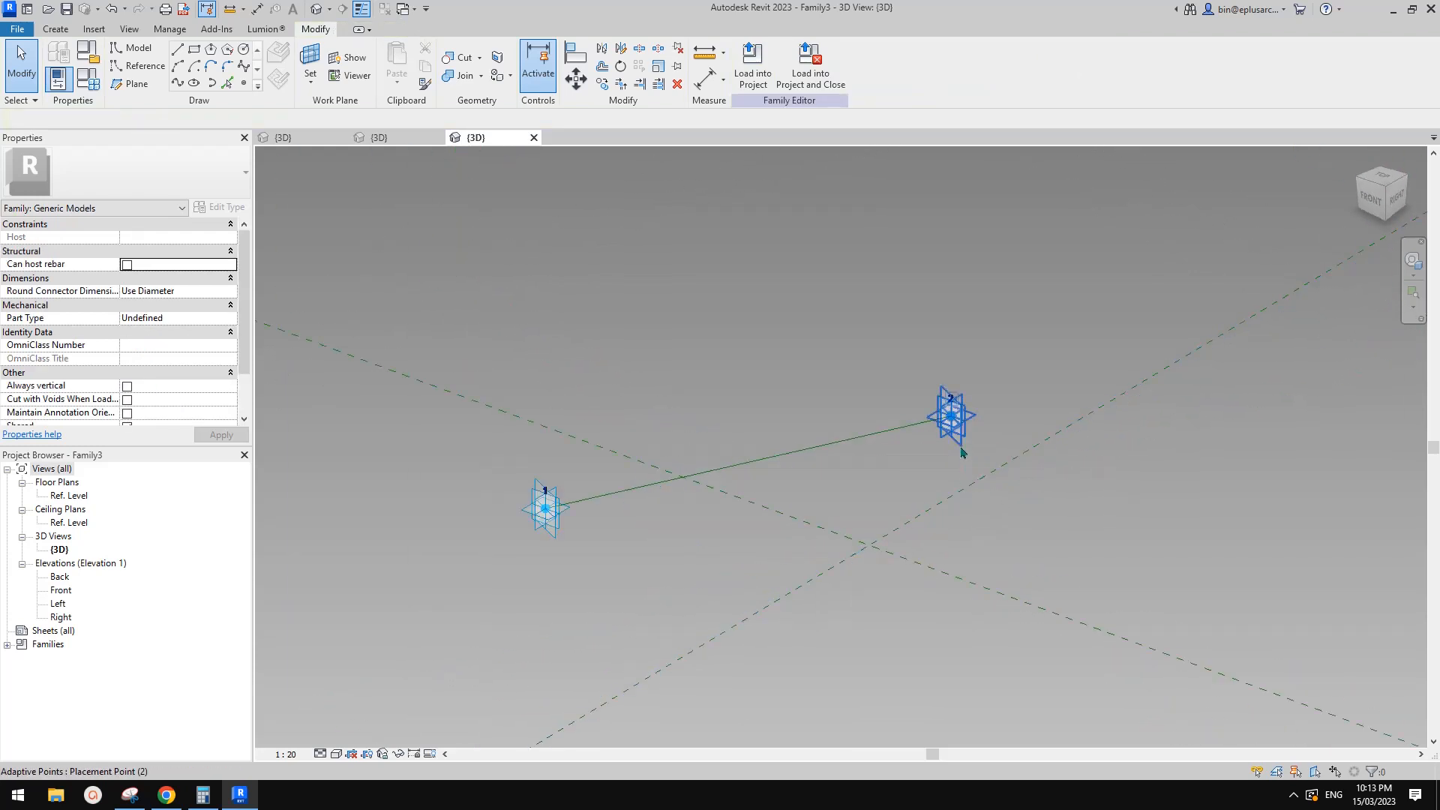
{"action": "middle_click_drag", "start_coordinate": [955, 450], "coordinate": [892, 515], "text": "shift"}
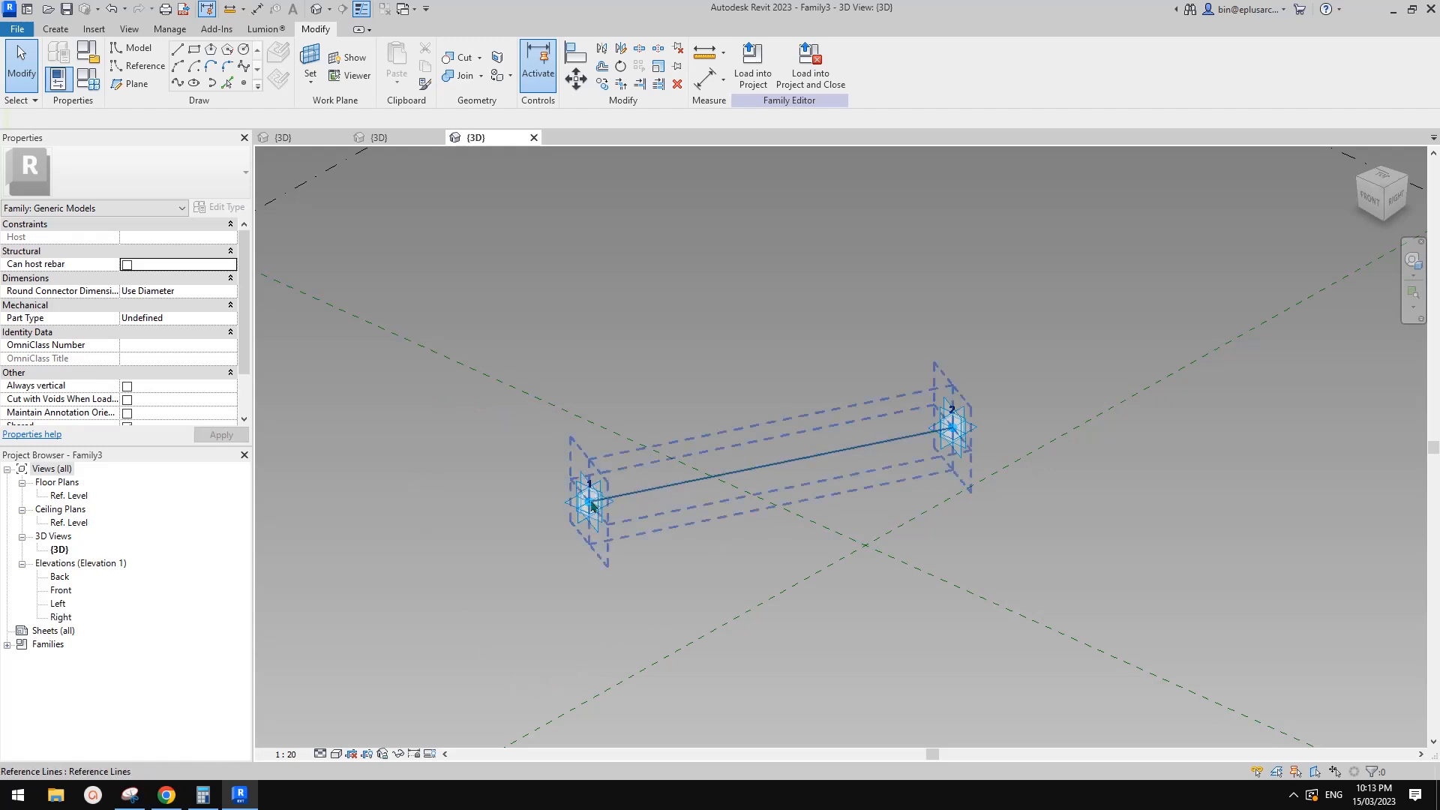
{"action": "middle_click_drag", "start_coordinate": [772, 477], "coordinate": [795, 447]}
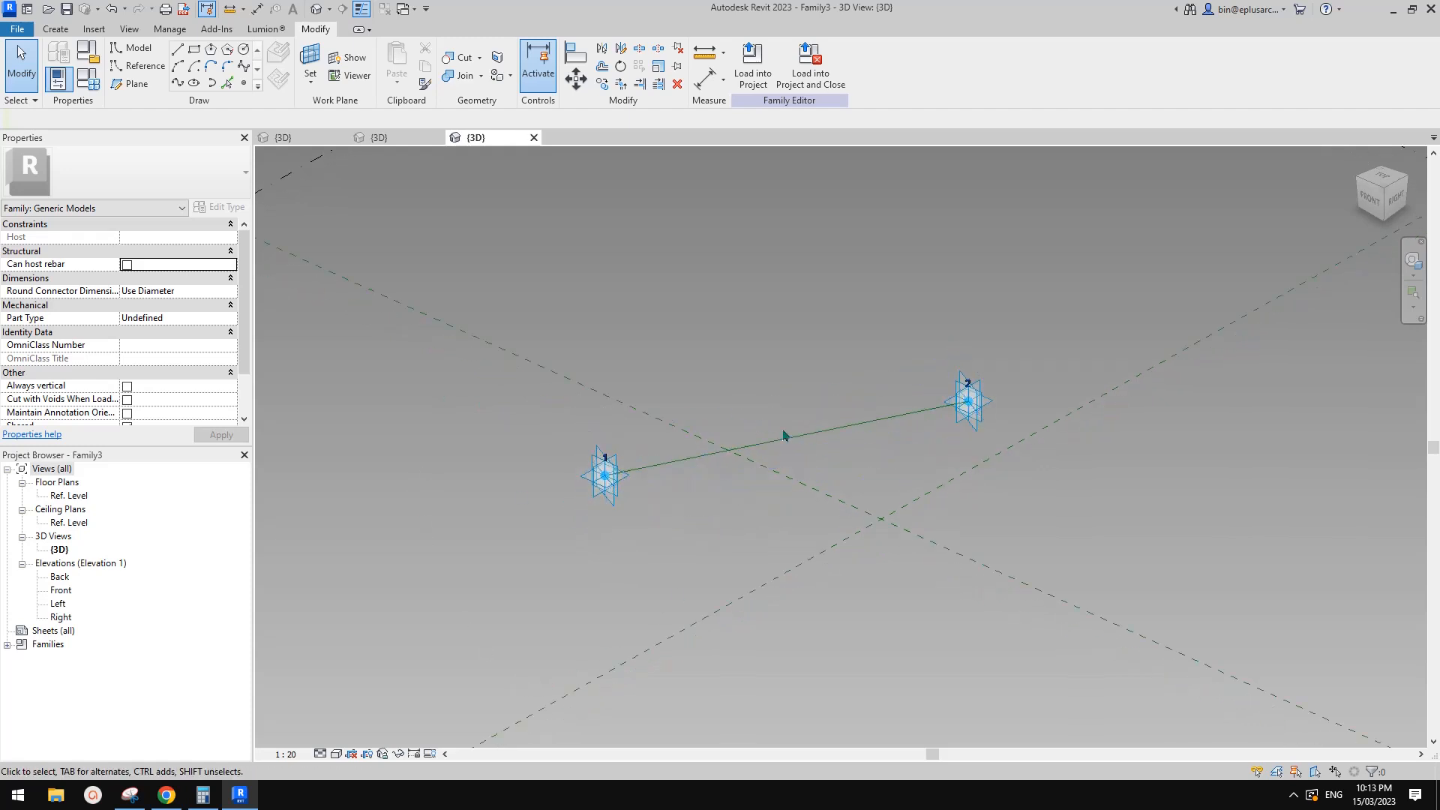
{"action": "left_click", "coordinate": [244, 83]}
{"action": "middle_click_drag", "start_coordinate": [765, 368], "coordinate": [765, 392], "text": "shift"}
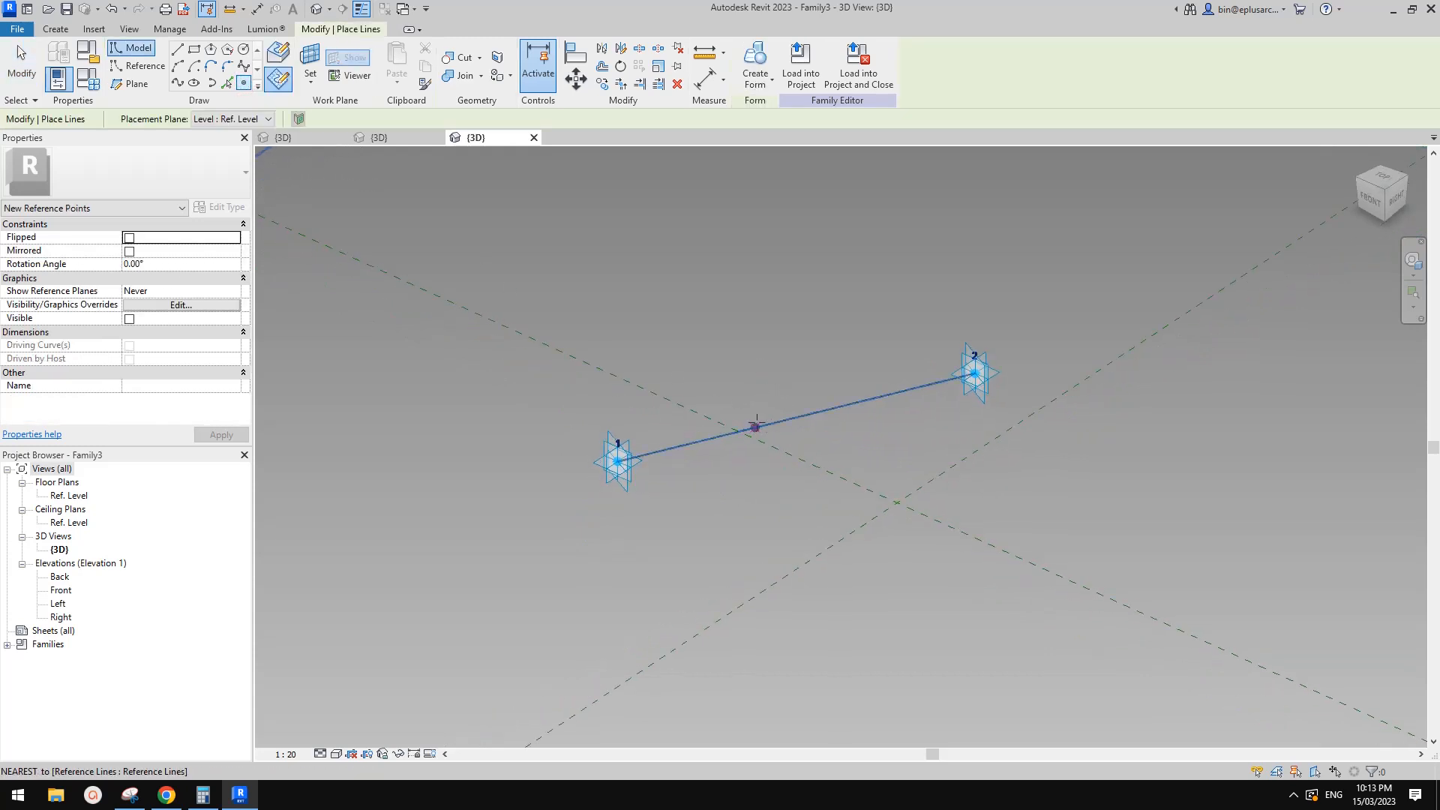
{"action": "left_click", "coordinate": [758, 425]}
{"action": "key", "text": "Escape"}
{"action": "key", "text": "Escape"}
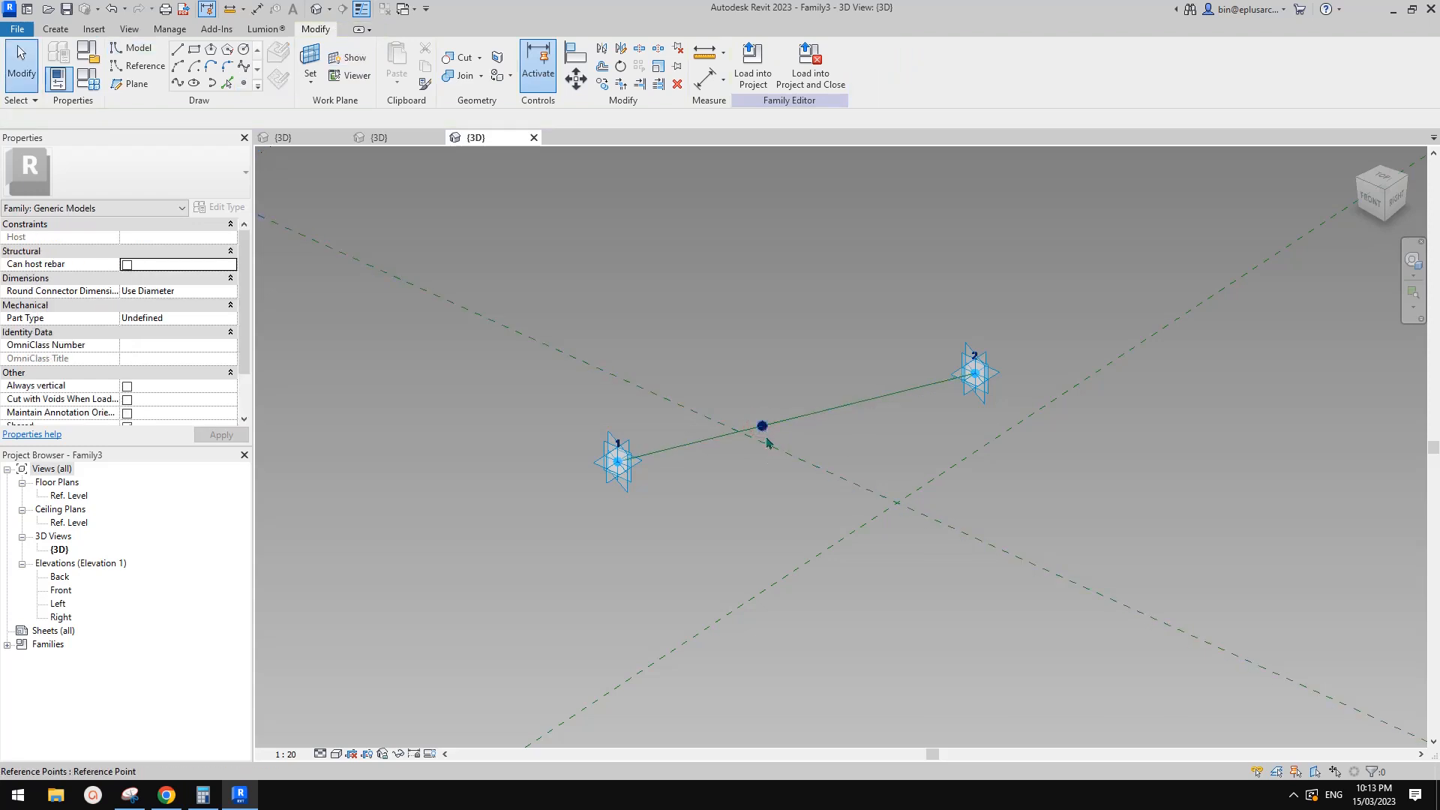
{"action": "left_click", "coordinate": [762, 425]}
{"action": "scroll", "coordinate": [616, 450], "scroll_direction": "up", "scroll_amount": 2}
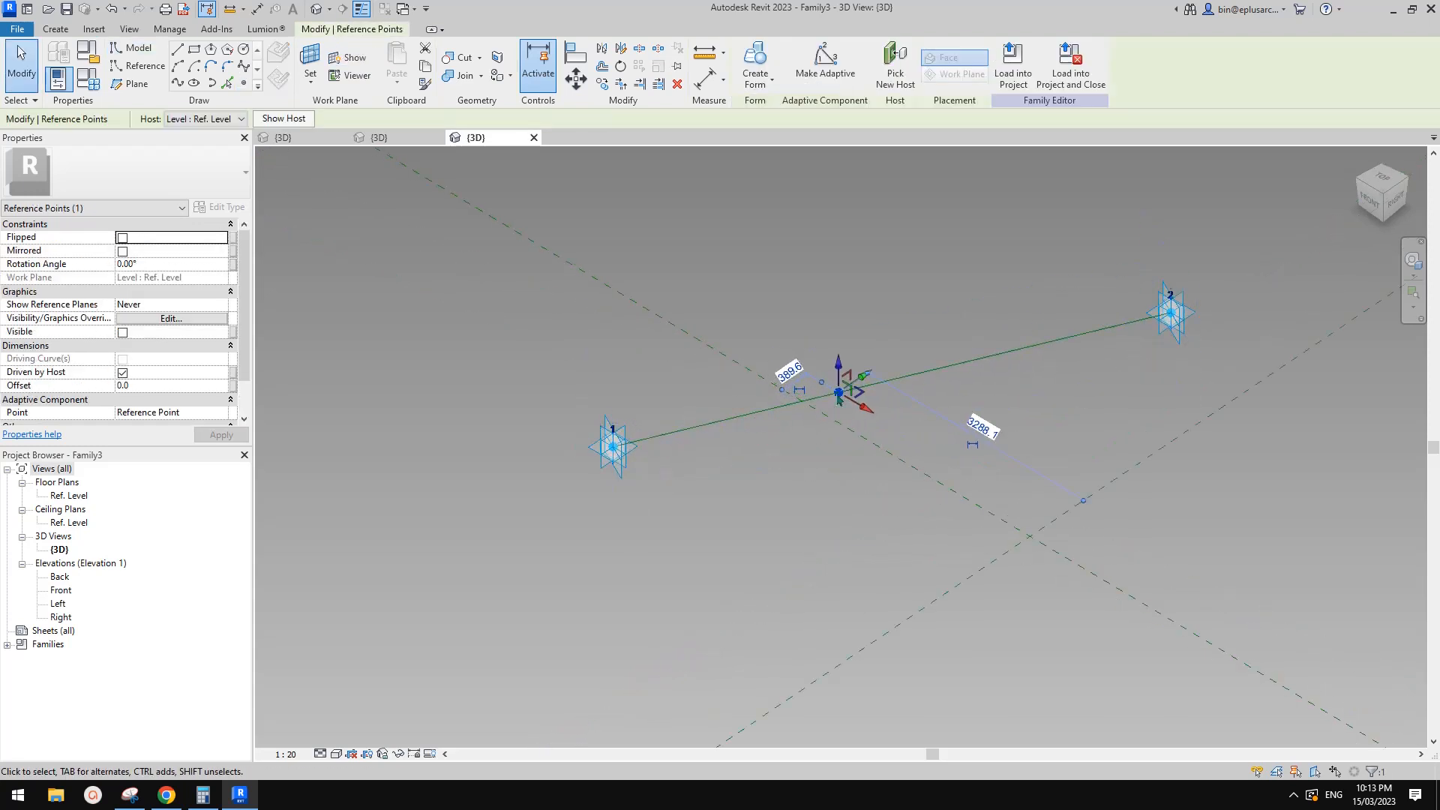
{"action": "key", "text": "Escape"}
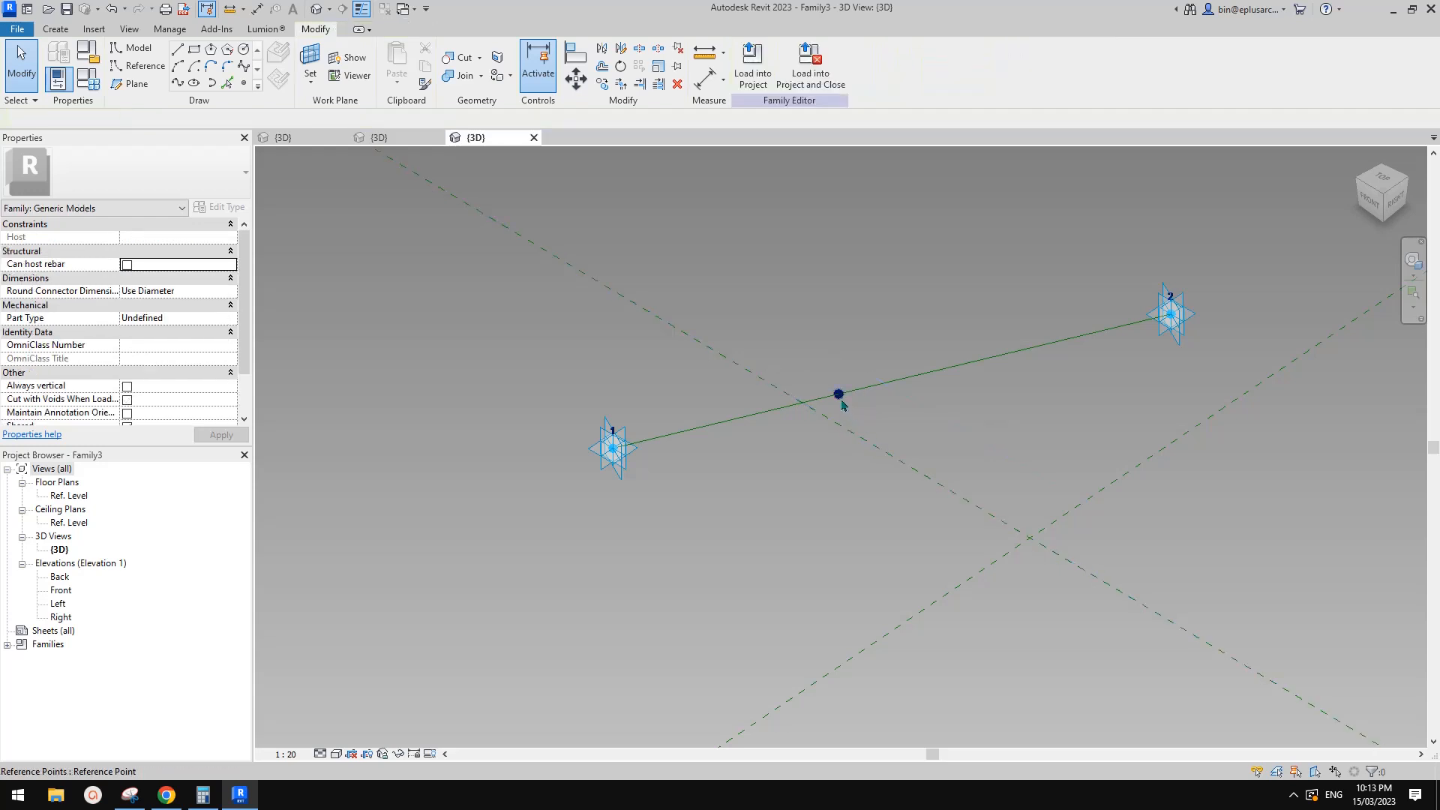
{"action": "left_click", "coordinate": [840, 402]}
{"action": "key", "text": "Delete"}
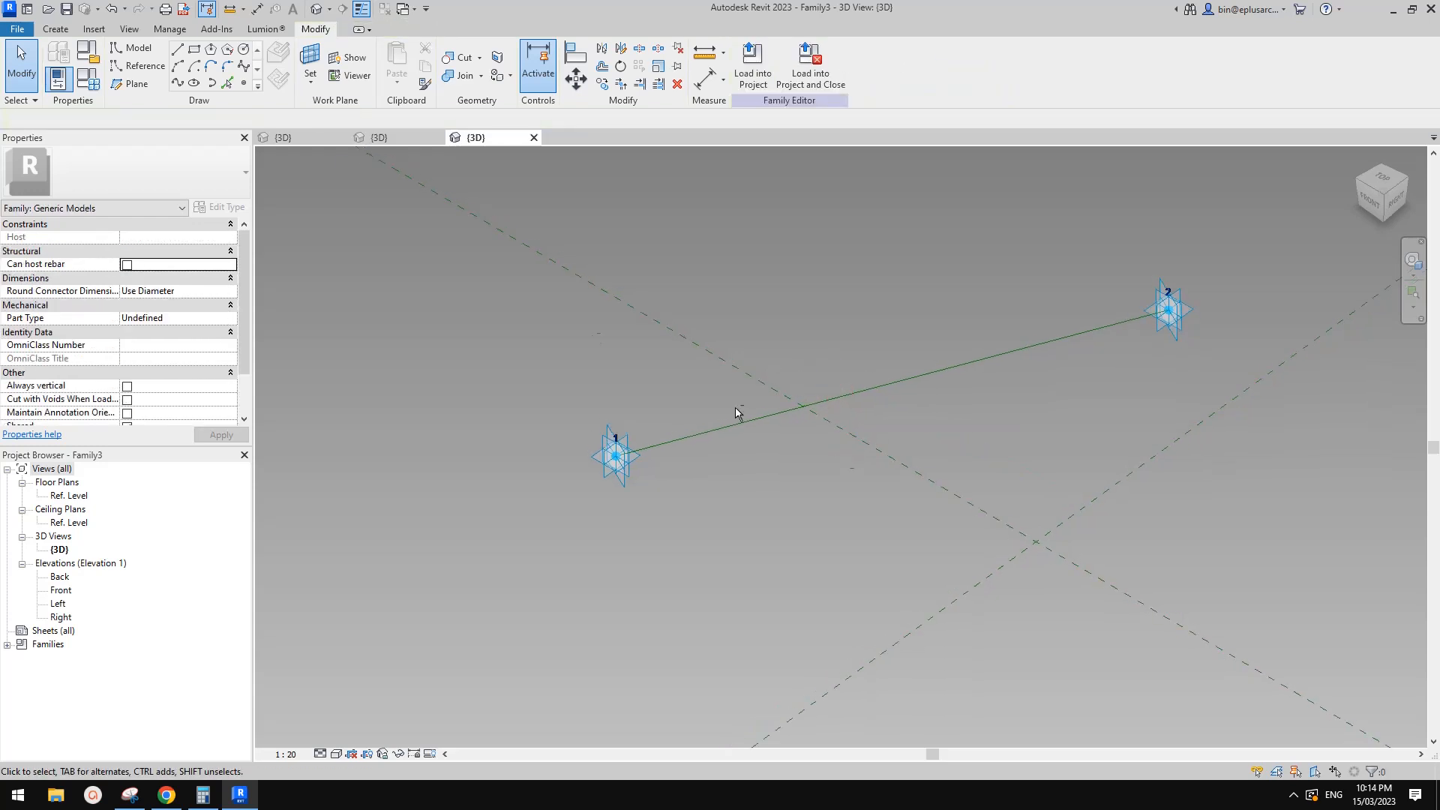
Place a reference point hosted on the reference line between the adaptive points, using Draw on Face.
{"action": "left_click", "coordinate": [243, 82]}
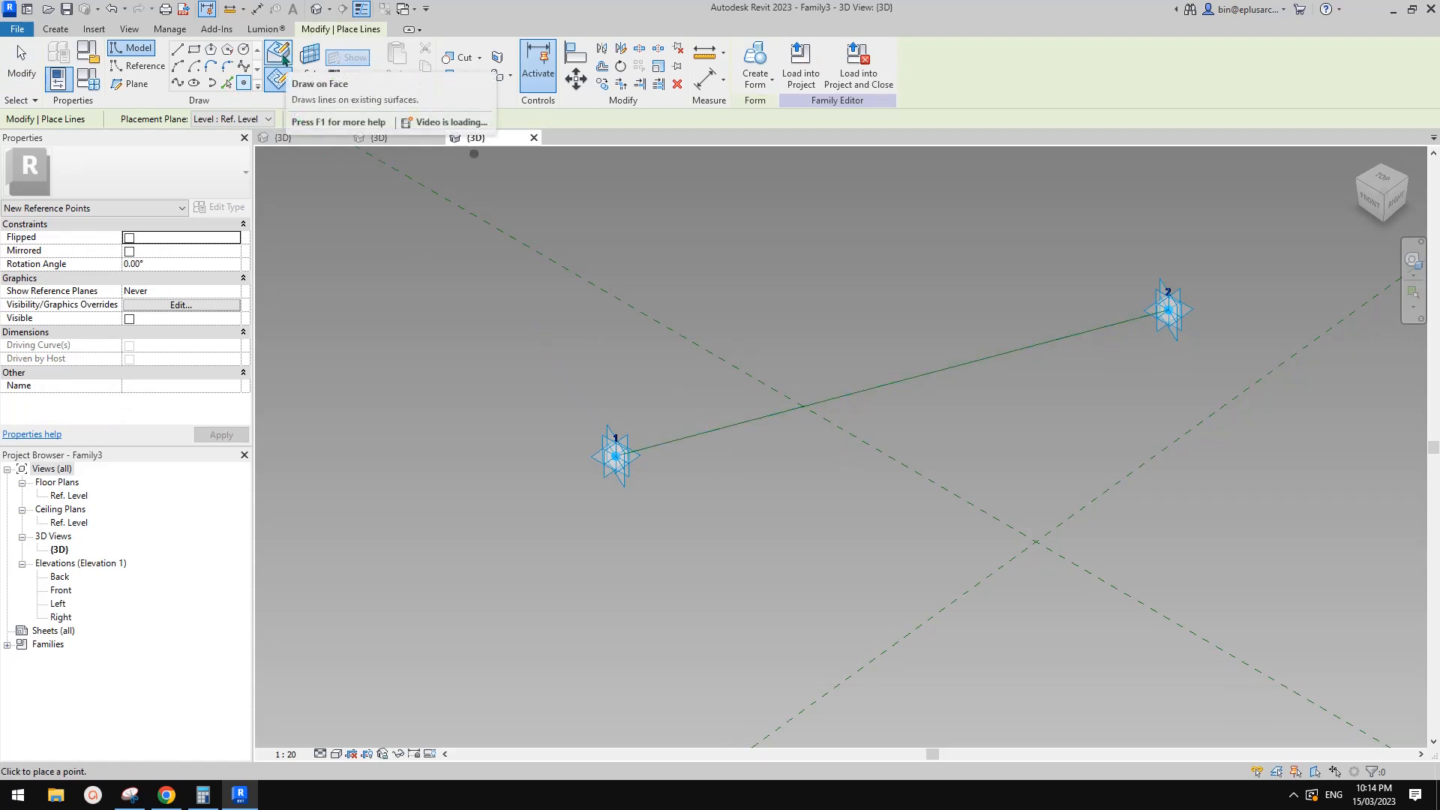
{"action": "left_click", "coordinate": [820, 403]}
{"action": "key", "text": "Escape"}
{"action": "key", "text": "Escape"}
Slide the hosted point along the line closer to adaptive point 1 and set its Measurement Type to Segment Length.
{"action": "left_click", "coordinate": [820, 404]}
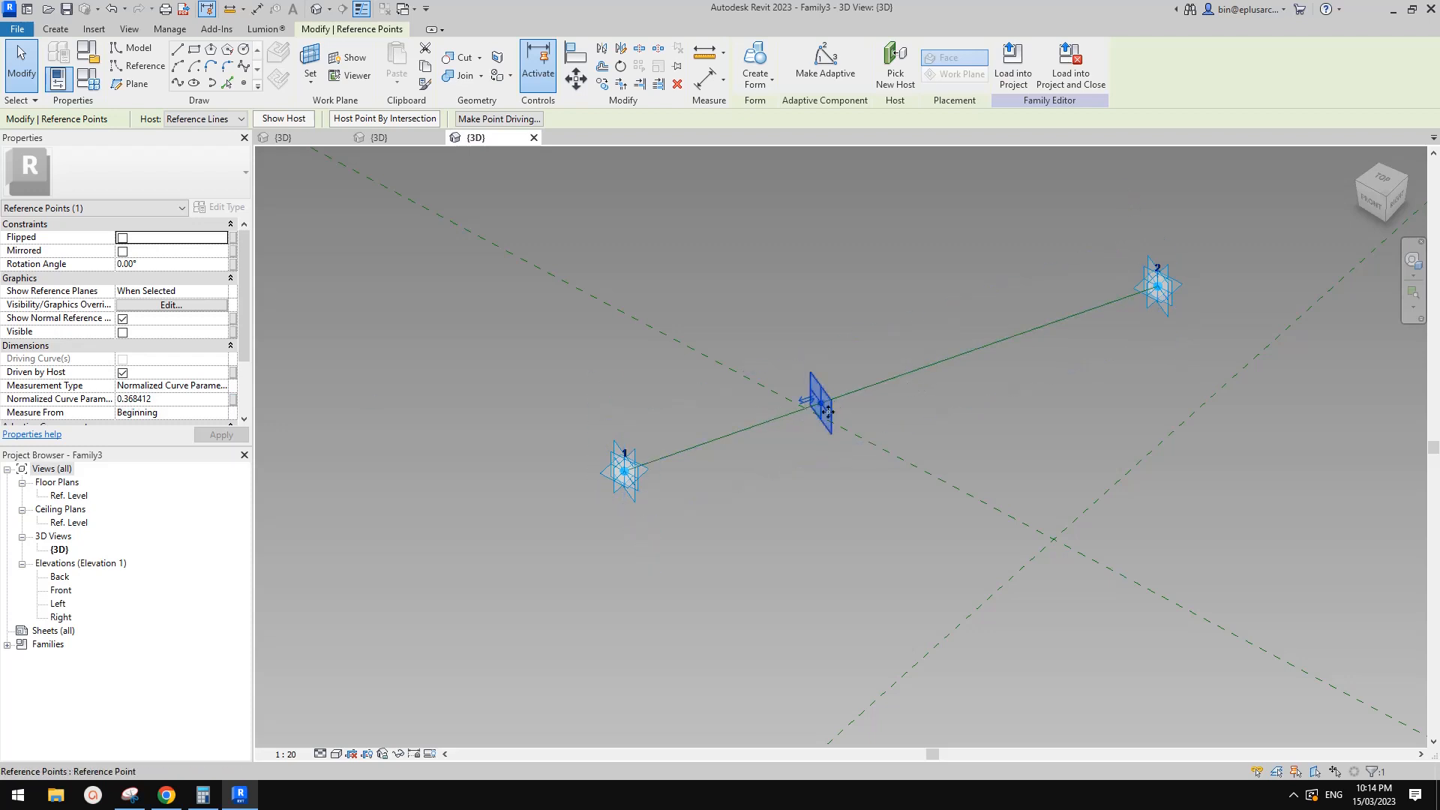
{"action": "left_click_drag", "start_coordinate": [819, 404], "coordinate": [752, 426]}
{"action": "left_click", "coordinate": [222, 388]}
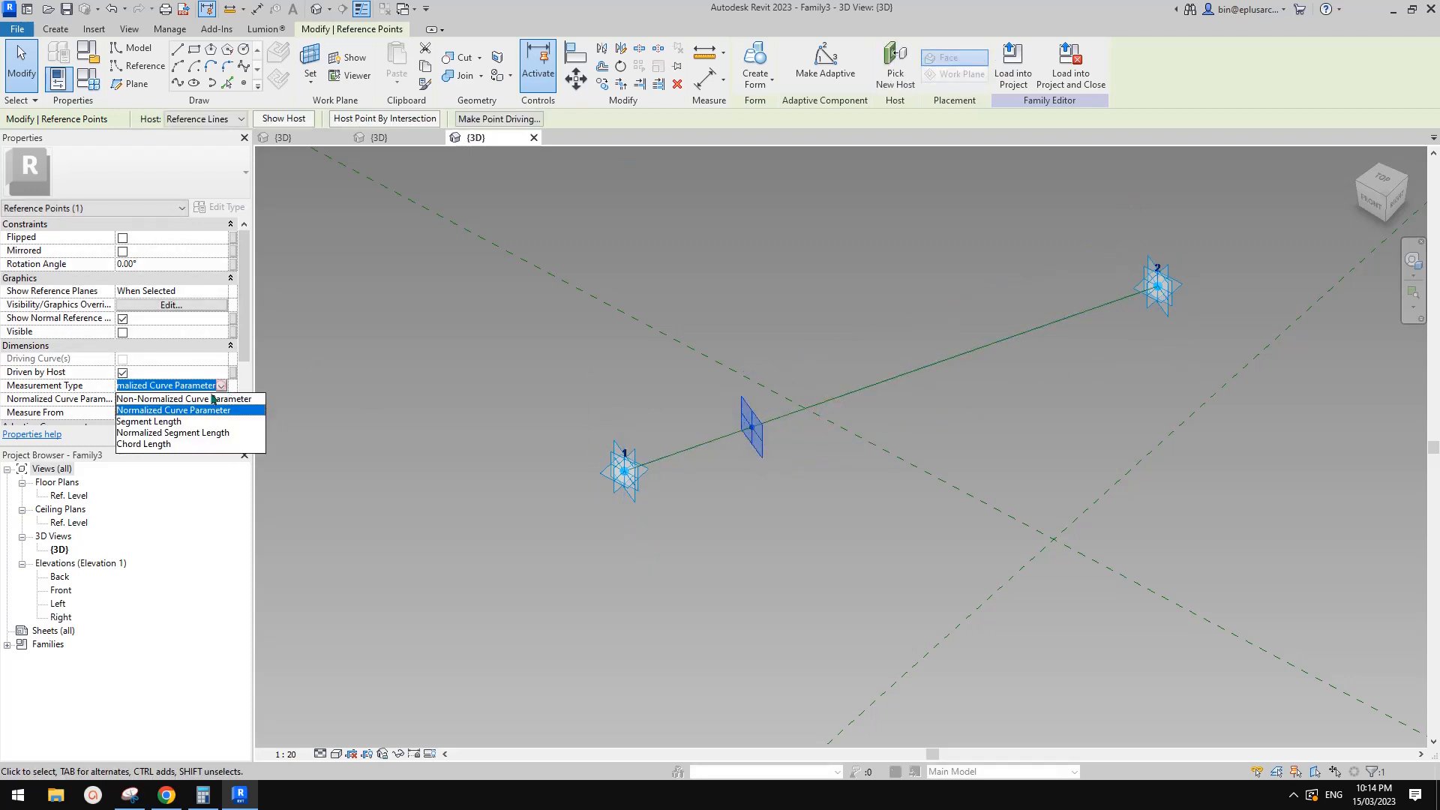
{"action": "left_click", "coordinate": [156, 417]}
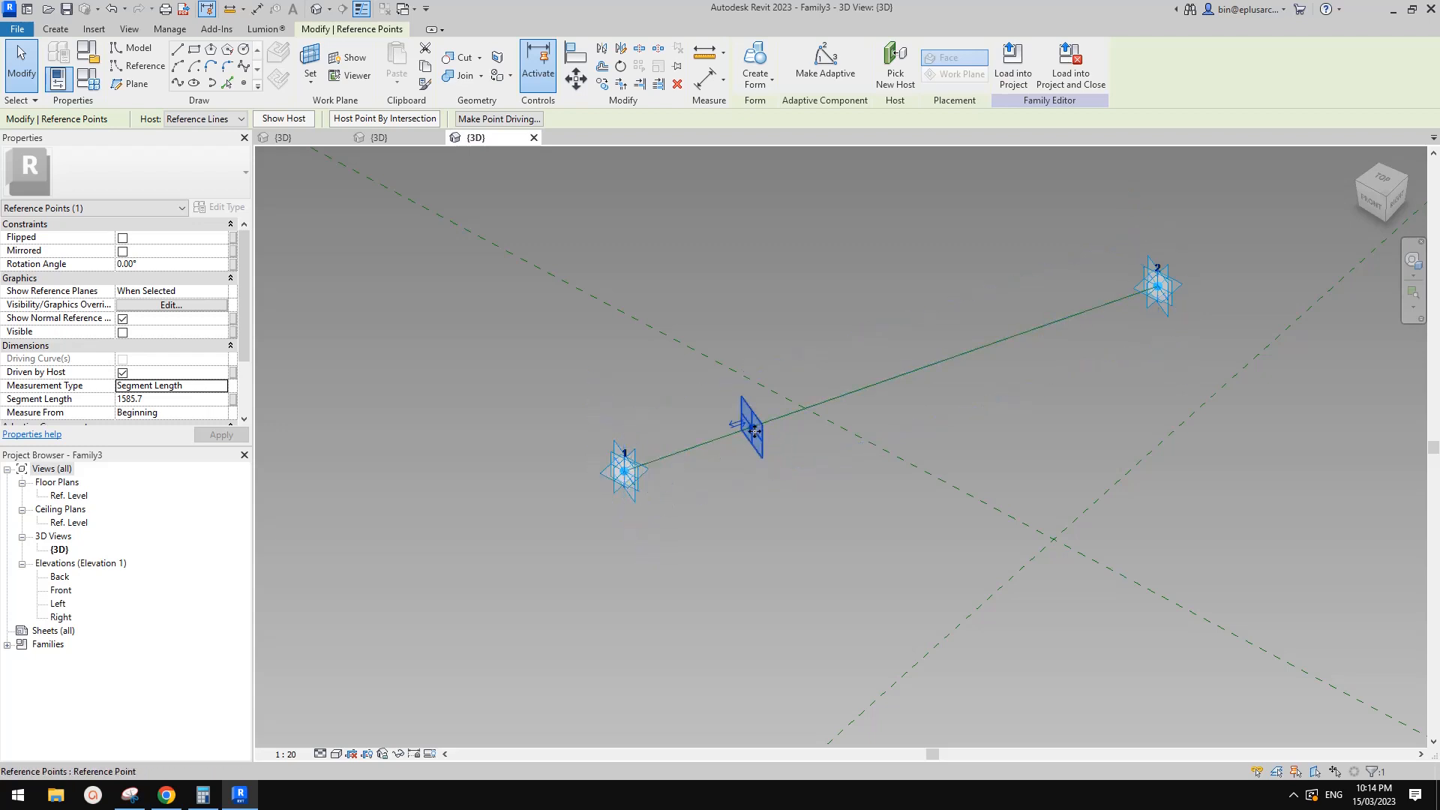
Associate the hosted point's Segment Length with a new instance family parameter named OFS1.
{"action": "middle_click_drag", "start_coordinate": [618, 435], "coordinate": [654, 427]}
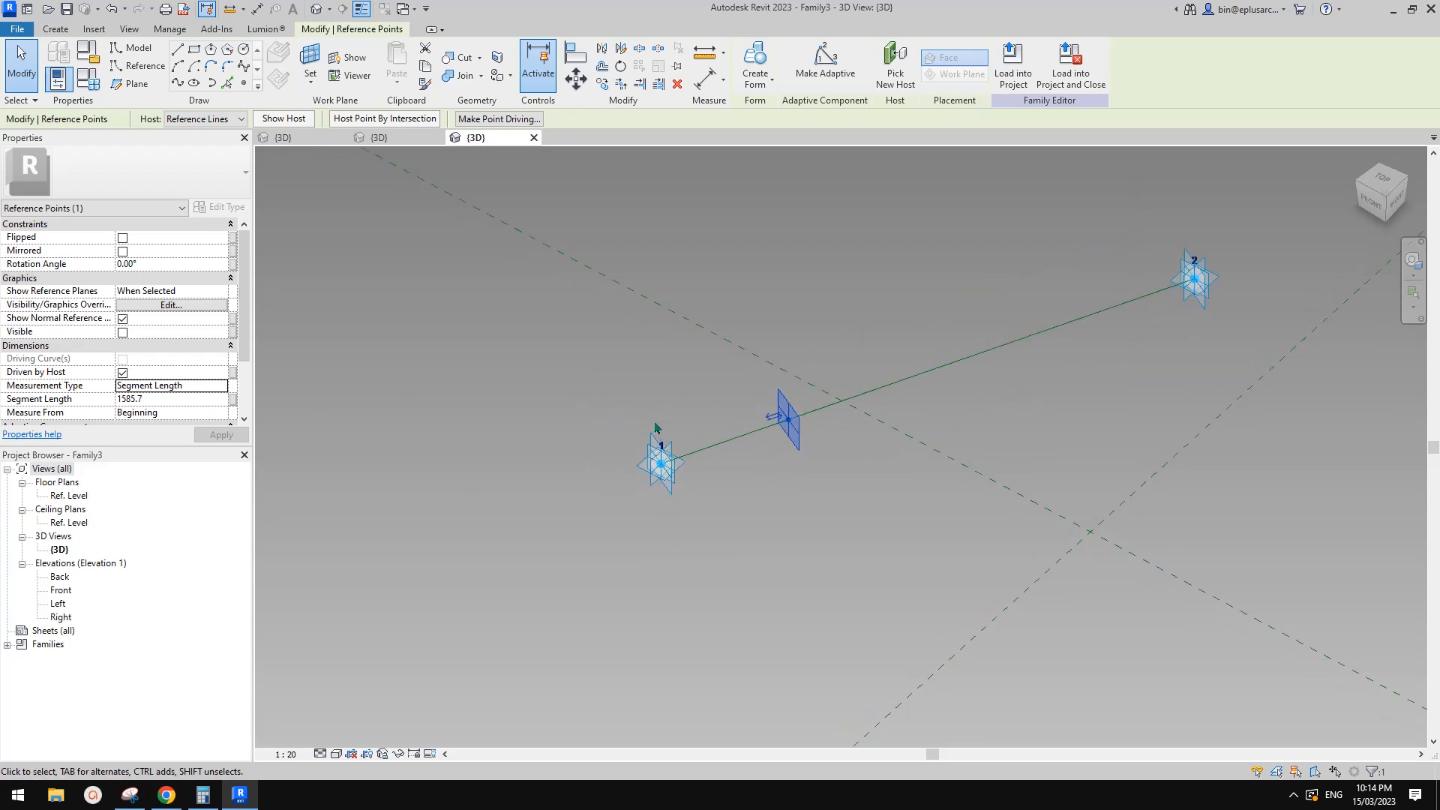
{"action": "left_click", "coordinate": [232, 399]}
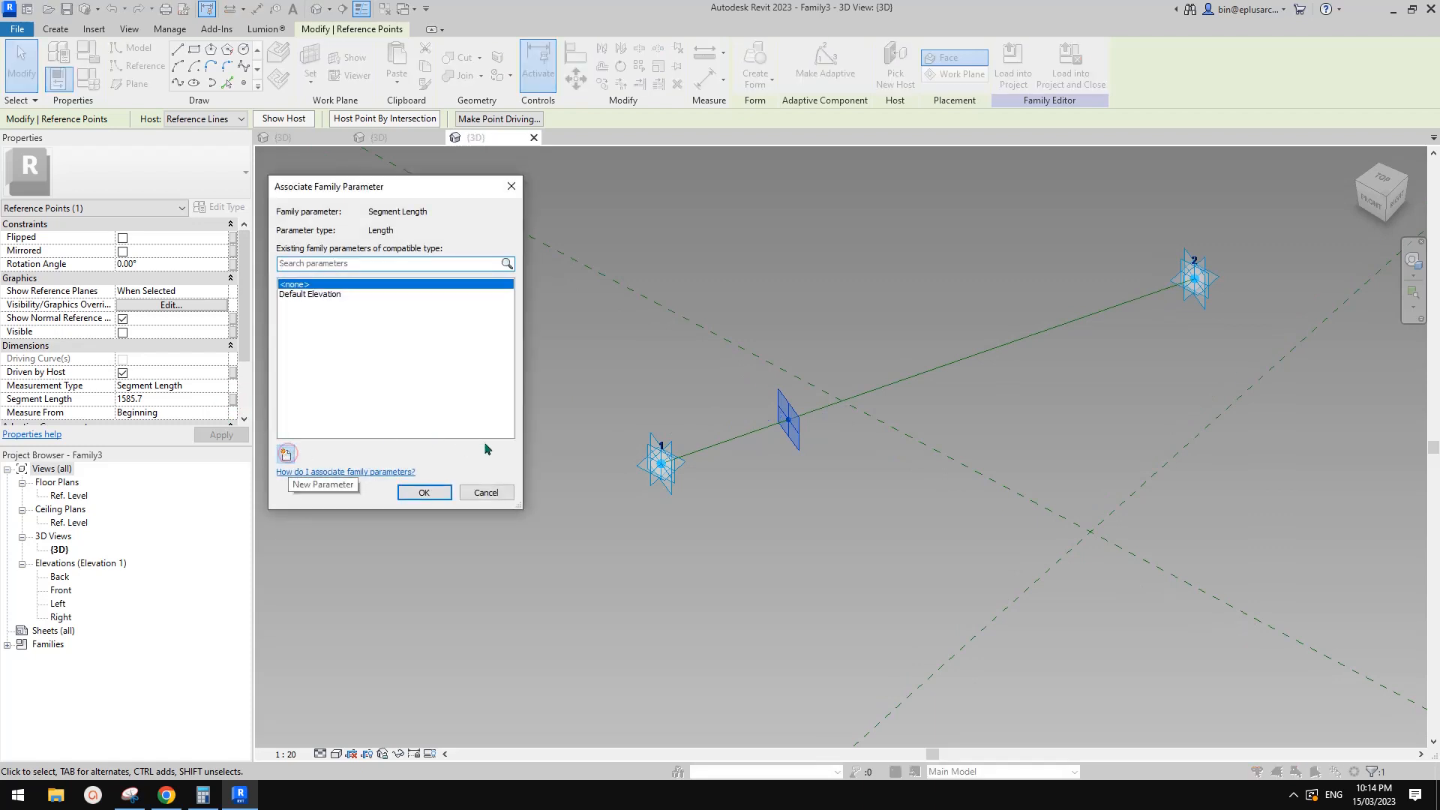
{"action": "left_click", "coordinate": [285, 454]}
{"action": "type", "text": "O"}
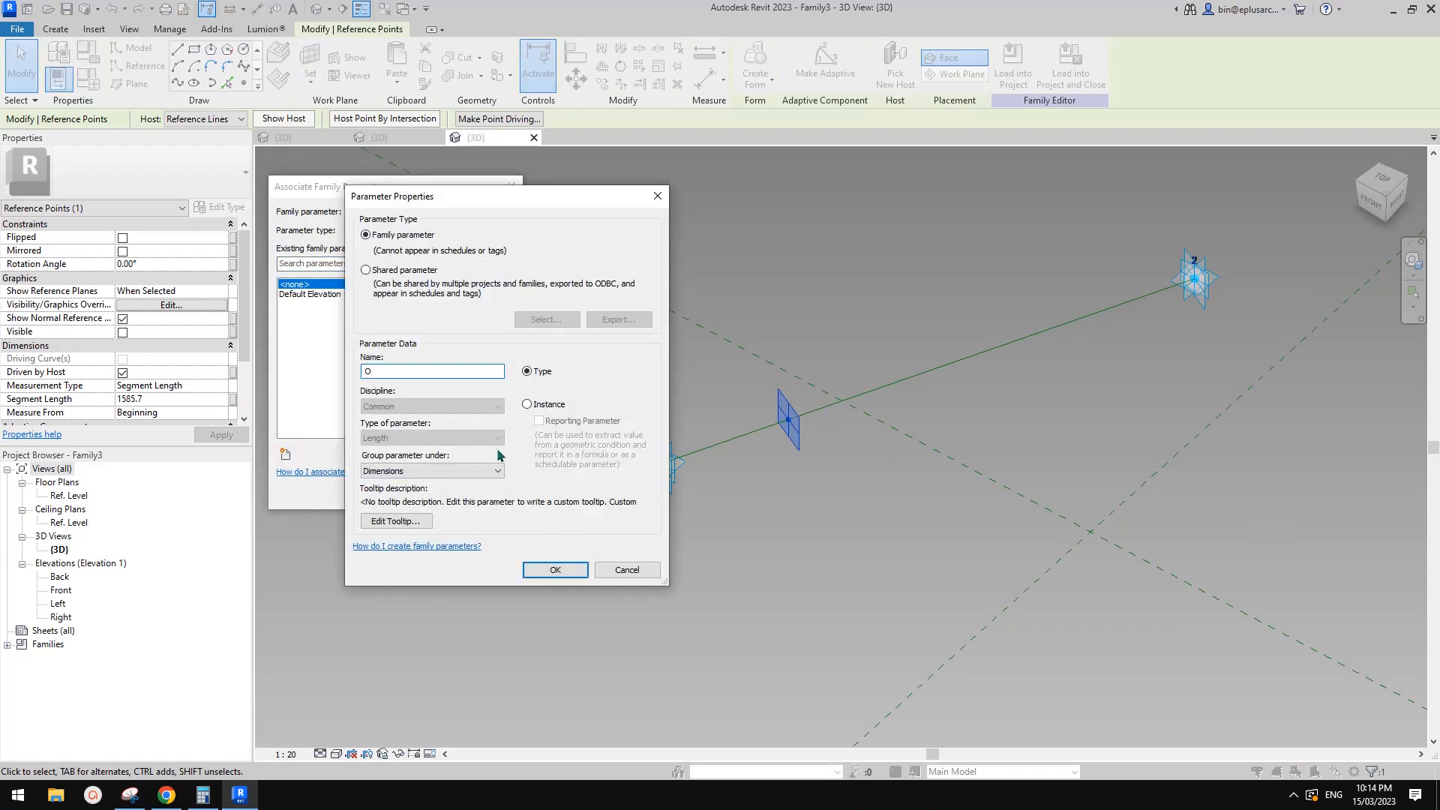
{"action": "type", "text": "F"}
{"action": "double_click", "coordinate": [390, 371]}
{"action": "left_click", "coordinate": [396, 373]}
{"action": "type", "text": "S1"}
{"action": "left_click", "coordinate": [528, 405]}
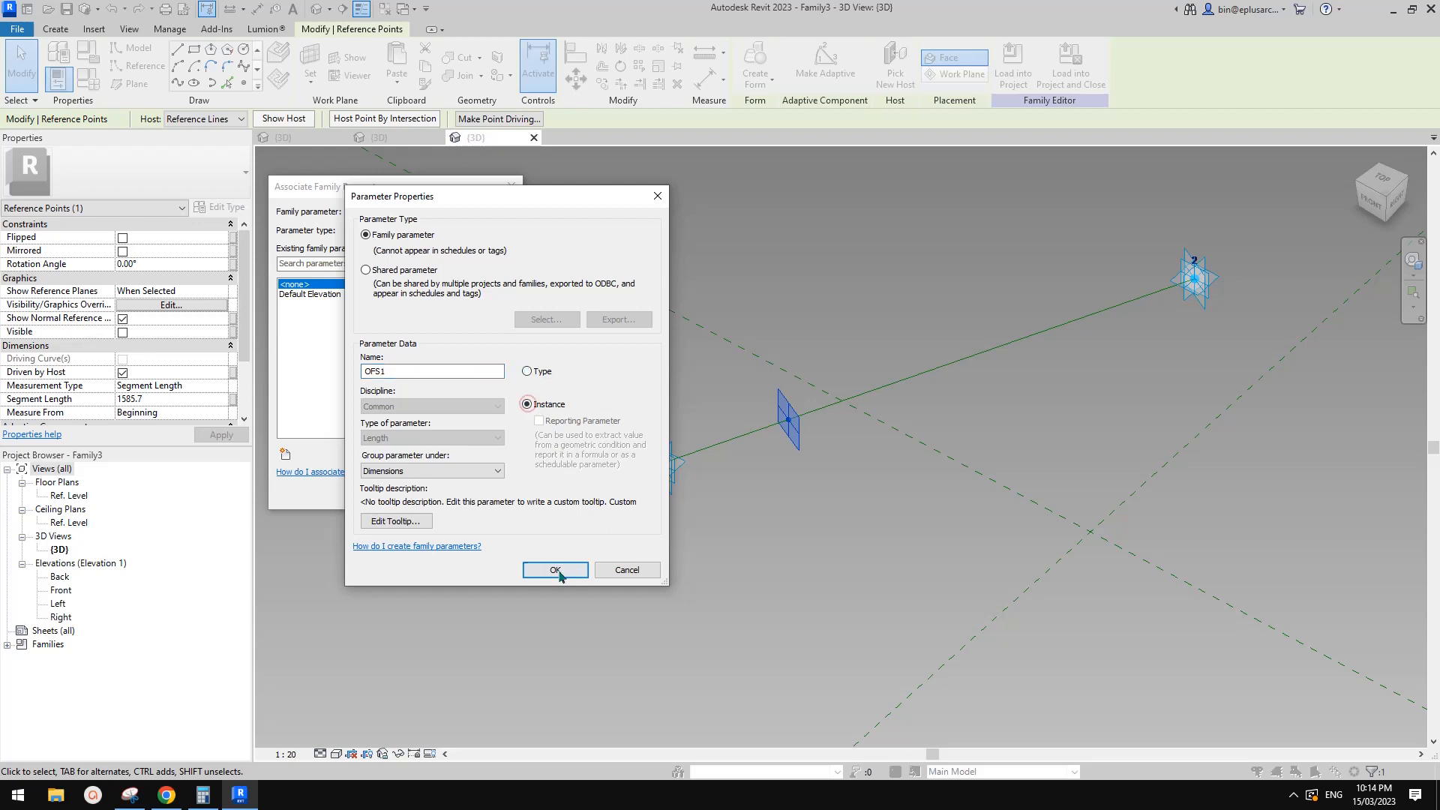
{"action": "left_click", "coordinate": [555, 570]}
{"action": "left_click", "coordinate": [424, 493]}
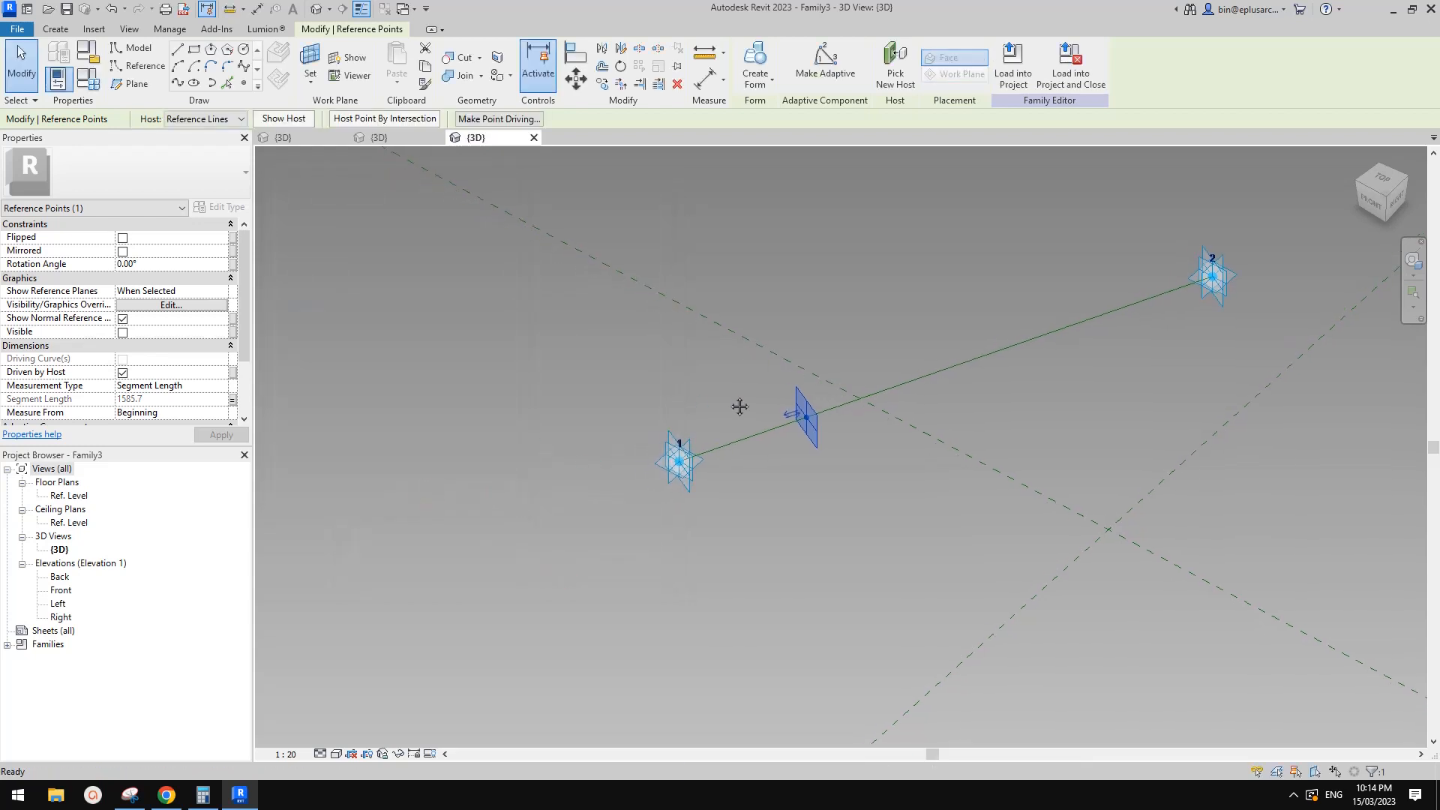
Set the OFS1 family parameter to 1000 and apply it to the hosted point.
{"action": "scroll", "coordinate": [739, 405], "scroll_direction": "up", "scroll_amount": 1}
{"action": "left_click", "coordinate": [84, 84]}
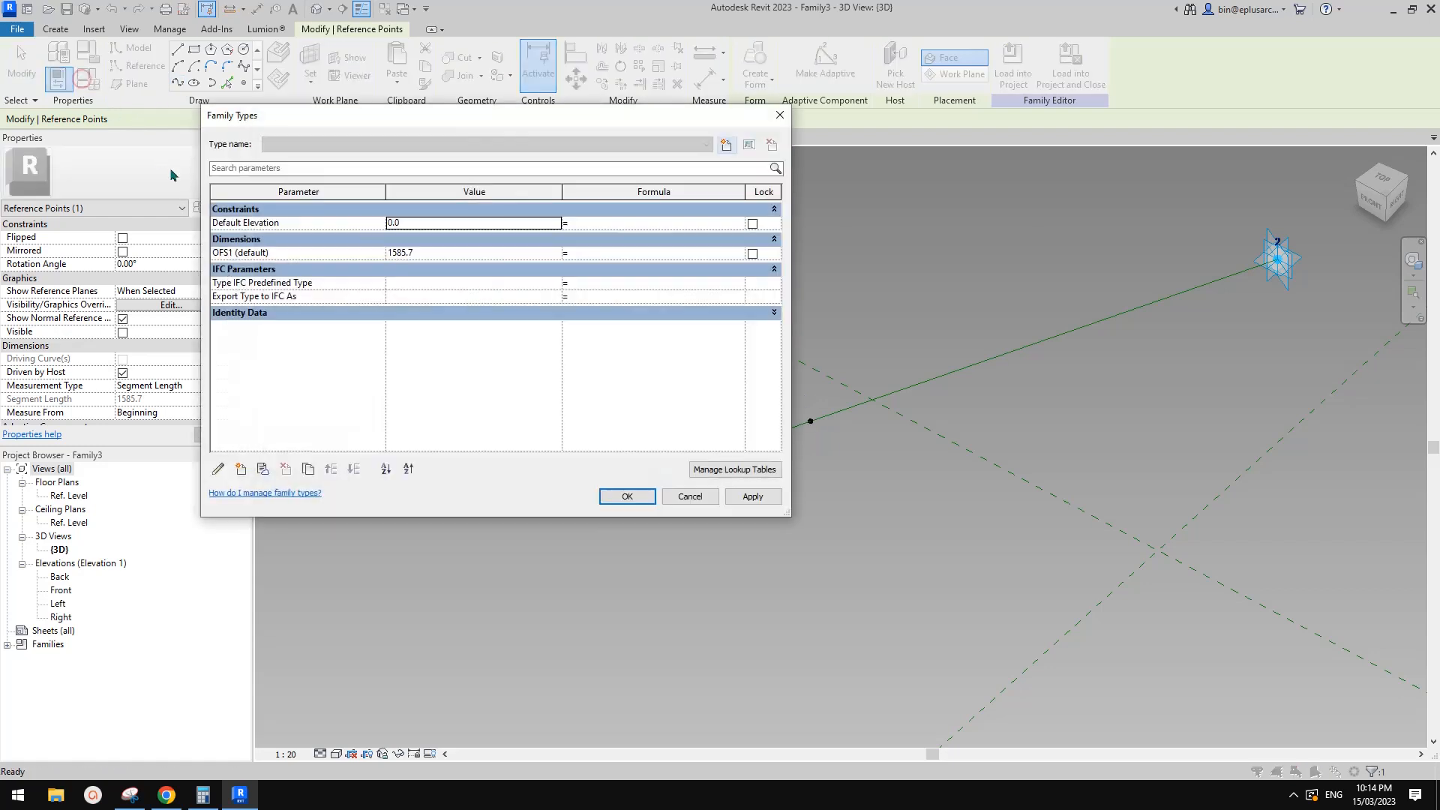
{"action": "left_click_drag", "start_coordinate": [357, 109], "coordinate": [217, 87]}
{"action": "left_click", "coordinate": [279, 221]}
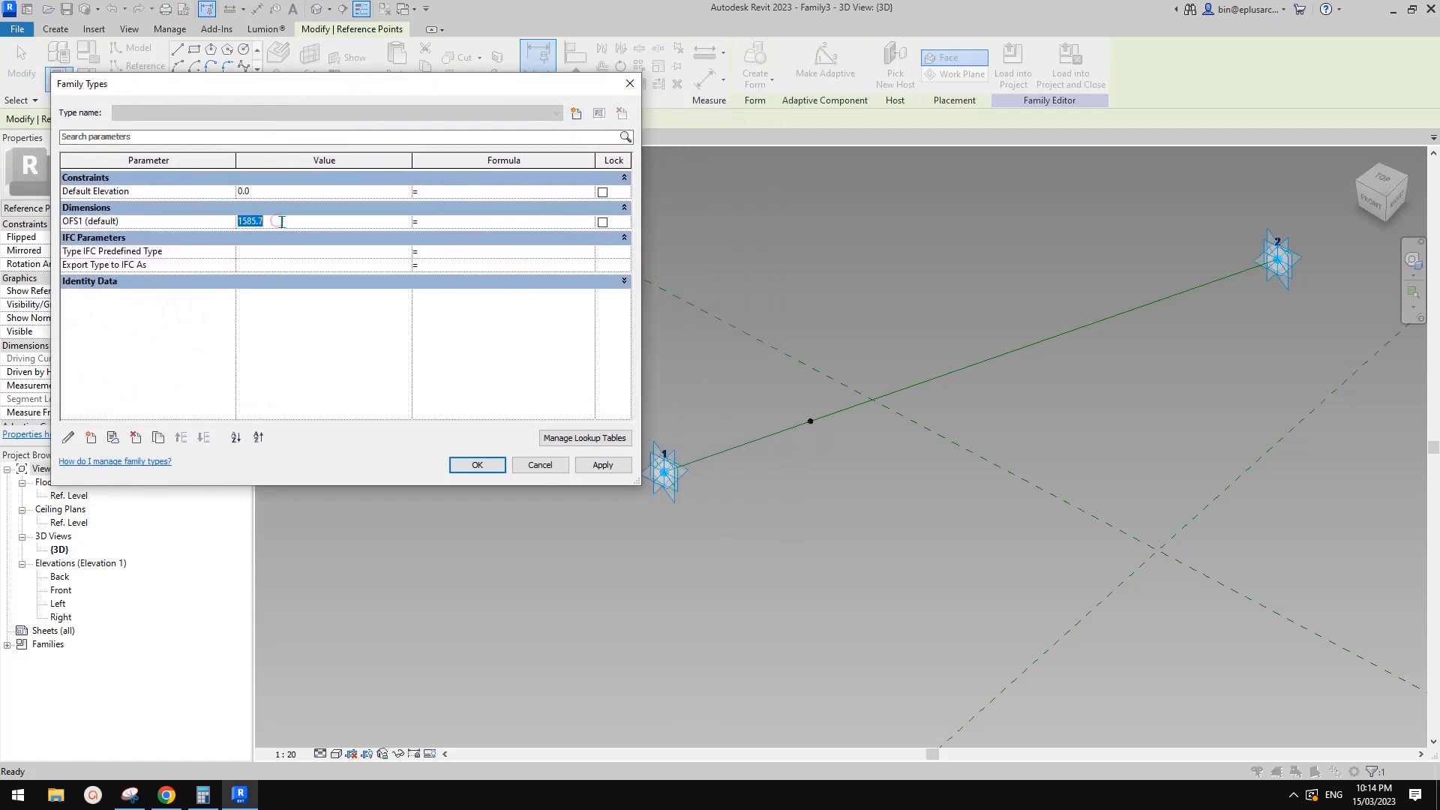
{"action": "type", "text": "1000"}
{"action": "left_click", "coordinate": [602, 465]}
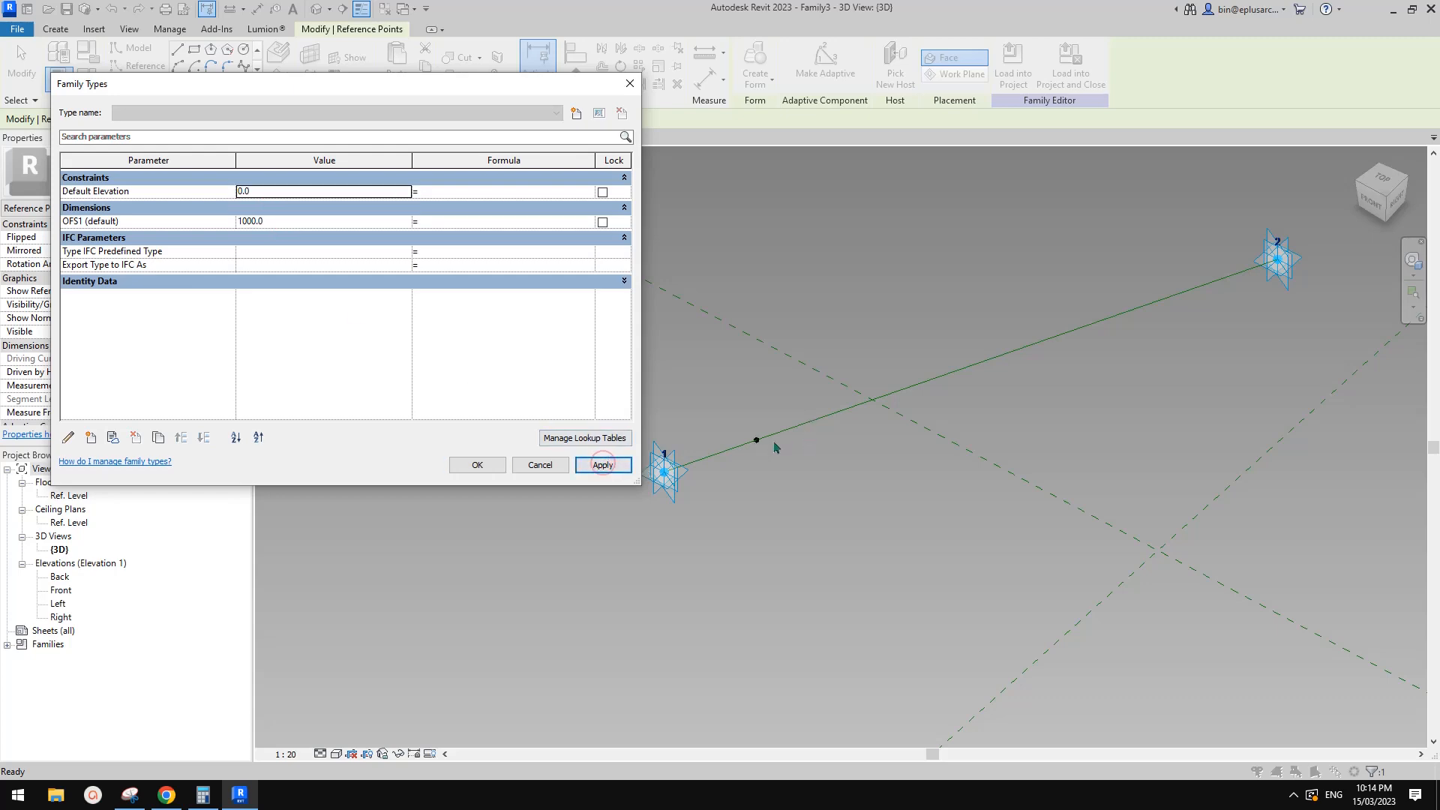
{"action": "left_click", "coordinate": [477, 465]}
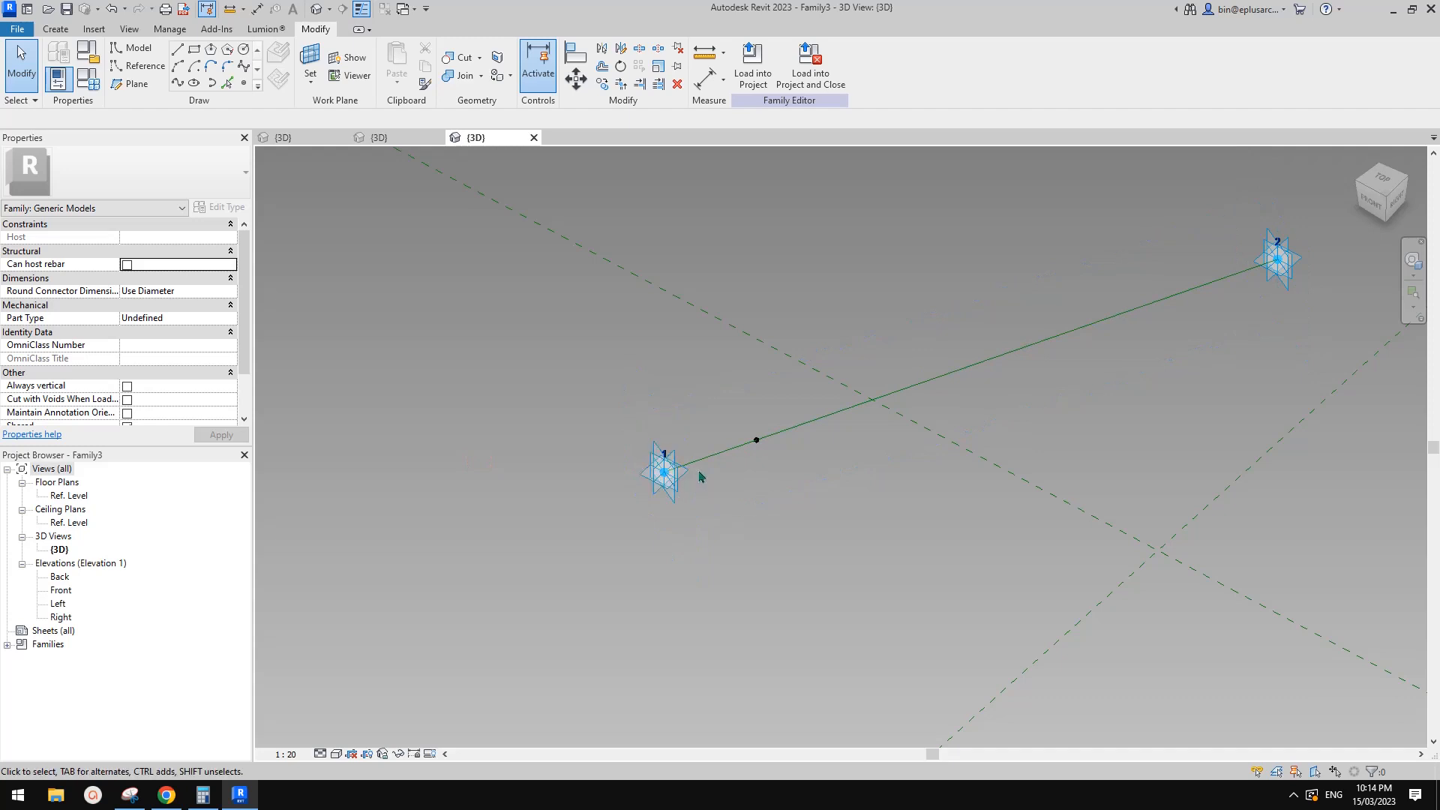
Capture a new snip of the 3D view around adaptive point 1 and the hosted point with Snipping Tool.
{"action": "scroll", "coordinate": [656, 482], "scroll_direction": "up", "scroll_amount": 1}
{"action": "scroll", "coordinate": [824, 440], "scroll_direction": "down", "scroll_amount": 3}
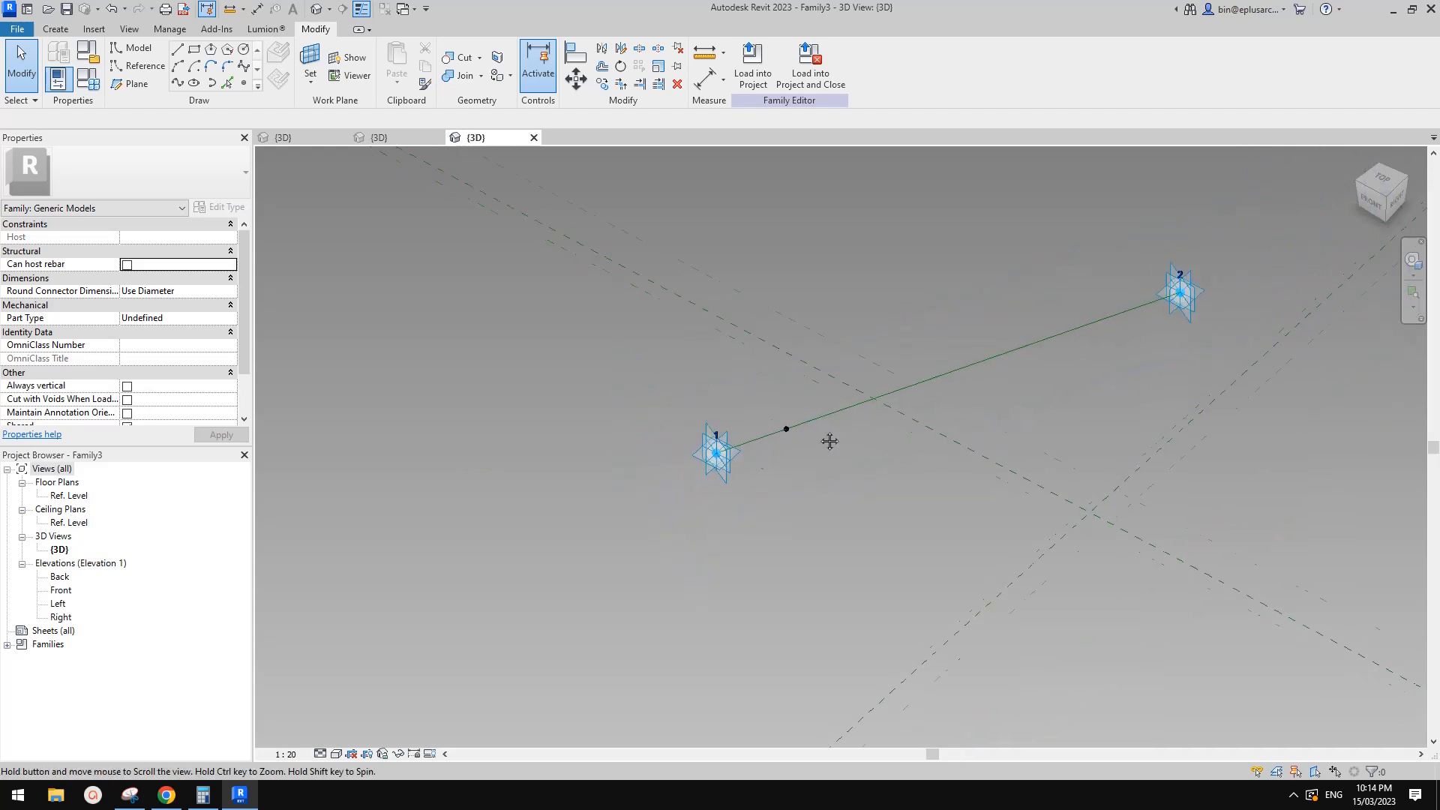
{"action": "mouse_move", "coordinate": [790, 407]}
{"action": "middle_mouse_down", "text": "shift"}
{"action": "mouse_move", "coordinate": [794, 430]}
{"action": "mouse_move", "coordinate": [768, 425]}
{"action": "mouse_move", "coordinate": [786, 430]}
{"action": "middle_mouse_up", "text": "shift"}
{"action": "scroll", "coordinate": [793, 411], "scroll_direction": "up", "scroll_amount": 1}
{"action": "scroll", "coordinate": [792, 415], "scroll_direction": "up", "scroll_amount": 1}
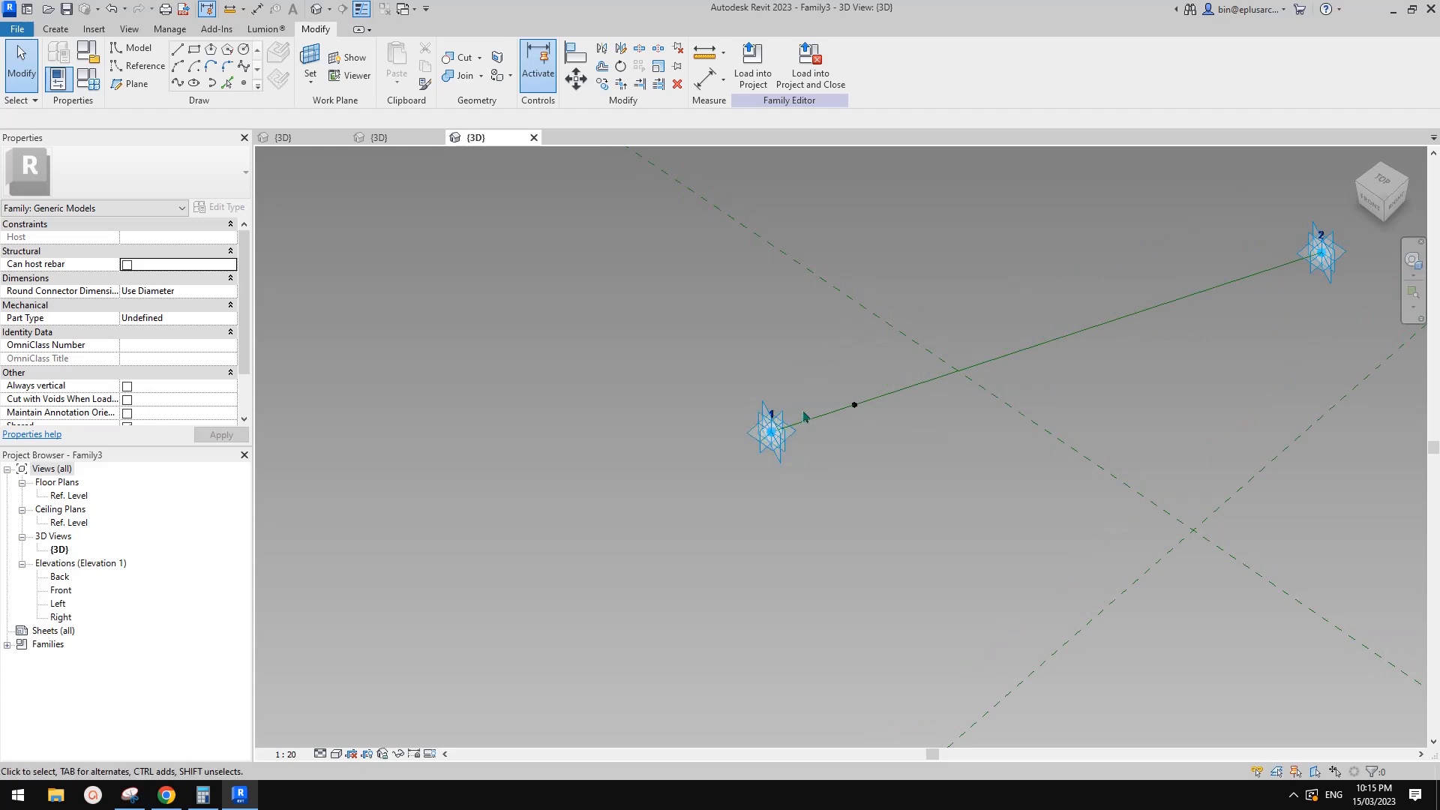
{"action": "middle_click_drag", "start_coordinate": [803, 417], "coordinate": [785, 426]}
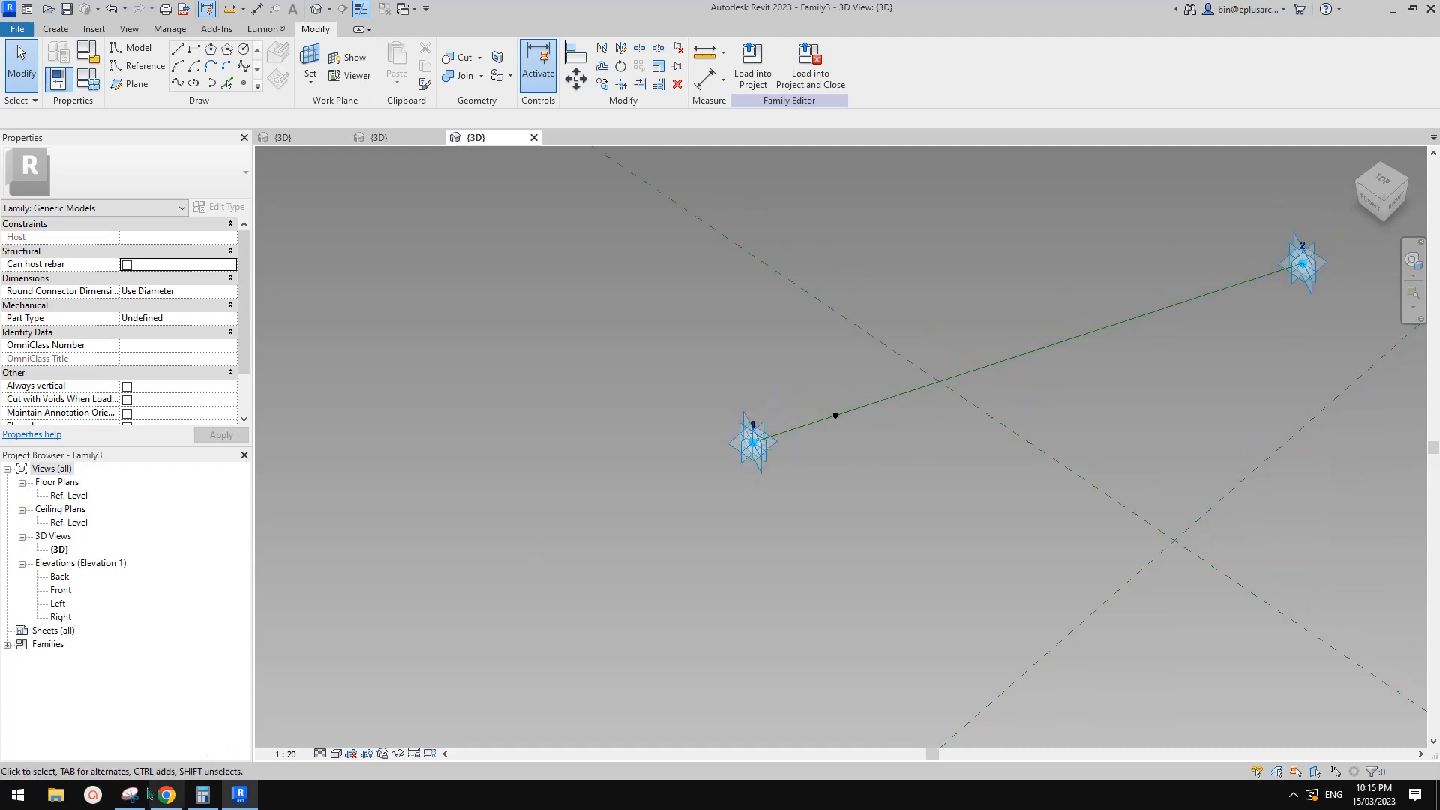
{"action": "left_click", "coordinate": [132, 795]}
{"action": "left_click", "coordinate": [349, 63]}
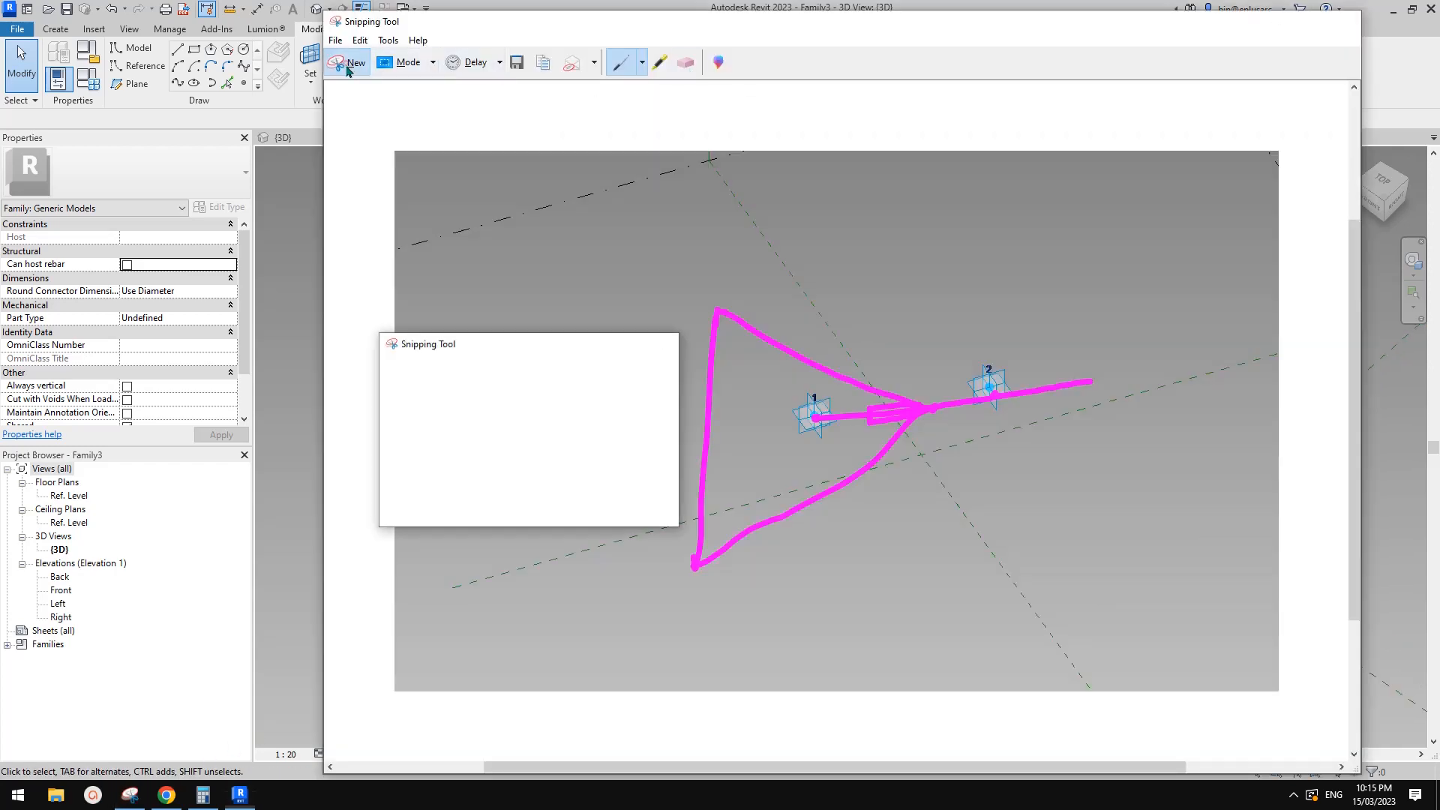
{"action": "left_click_drag", "start_coordinate": [510, 219], "coordinate": [1132, 683]}
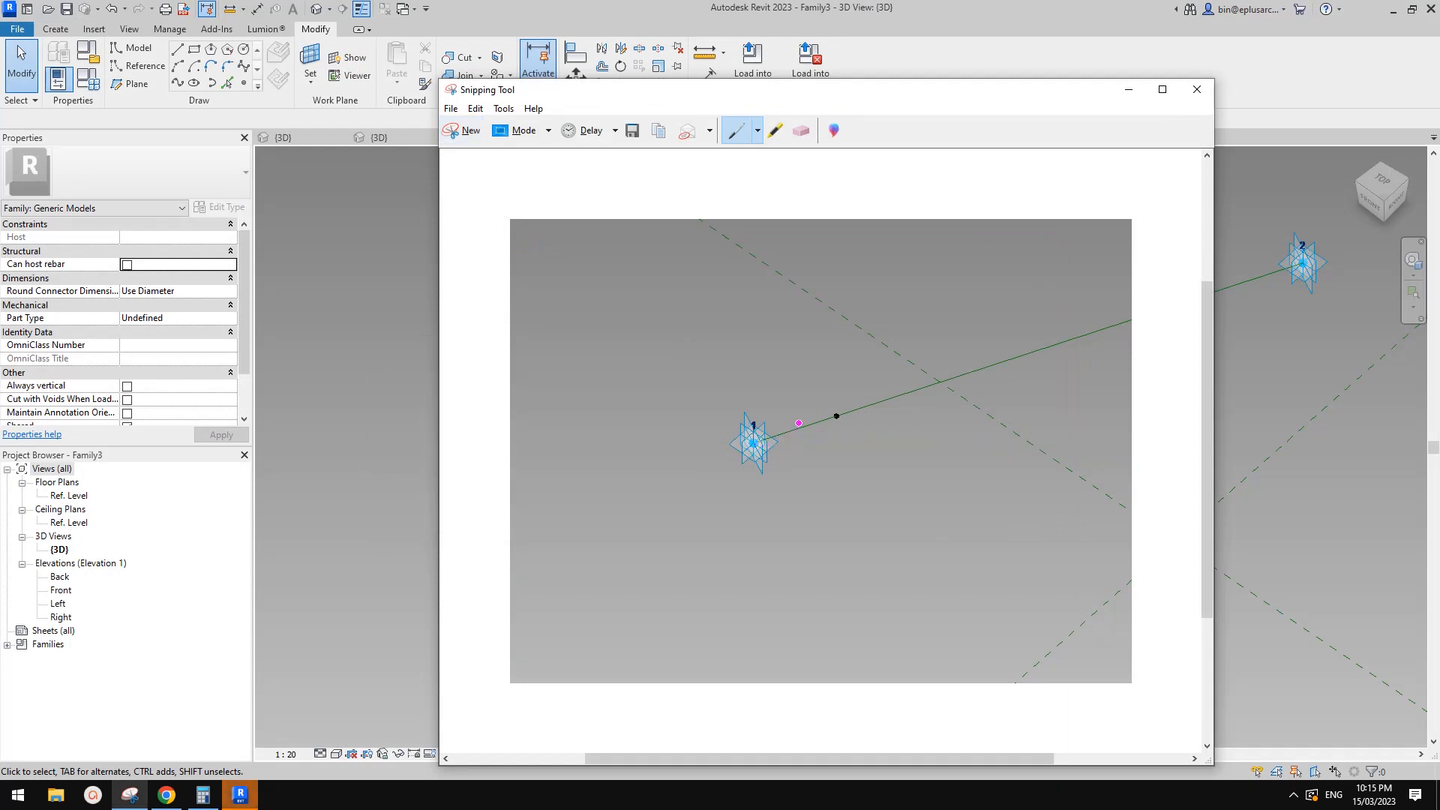
Sketch on the snip a triangular panel with one corner at the hosted point and a slot leading to that corner.
{"action": "mouse_move", "coordinate": [837, 414]}
{"action": "left_mouse_down"}
{"action": "mouse_move", "coordinate": [584, 344]}
{"action": "mouse_move", "coordinate": [649, 589]}
{"action": "left_mouse_up"}
{"action": "left_click_drag", "start_coordinate": [839, 418], "coordinate": [634, 621]}
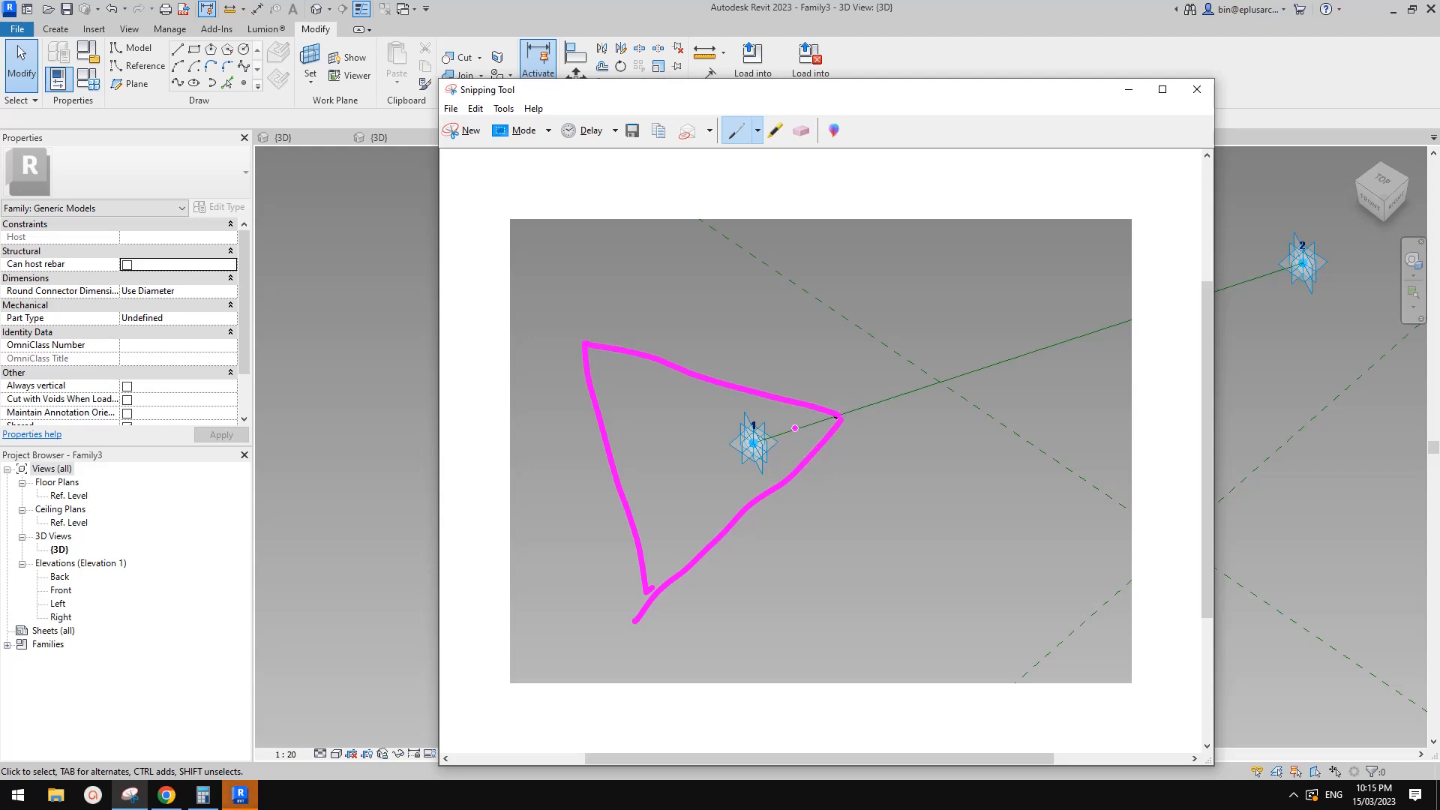
{"action": "left_click_drag", "start_coordinate": [794, 427], "coordinate": [834, 417]}
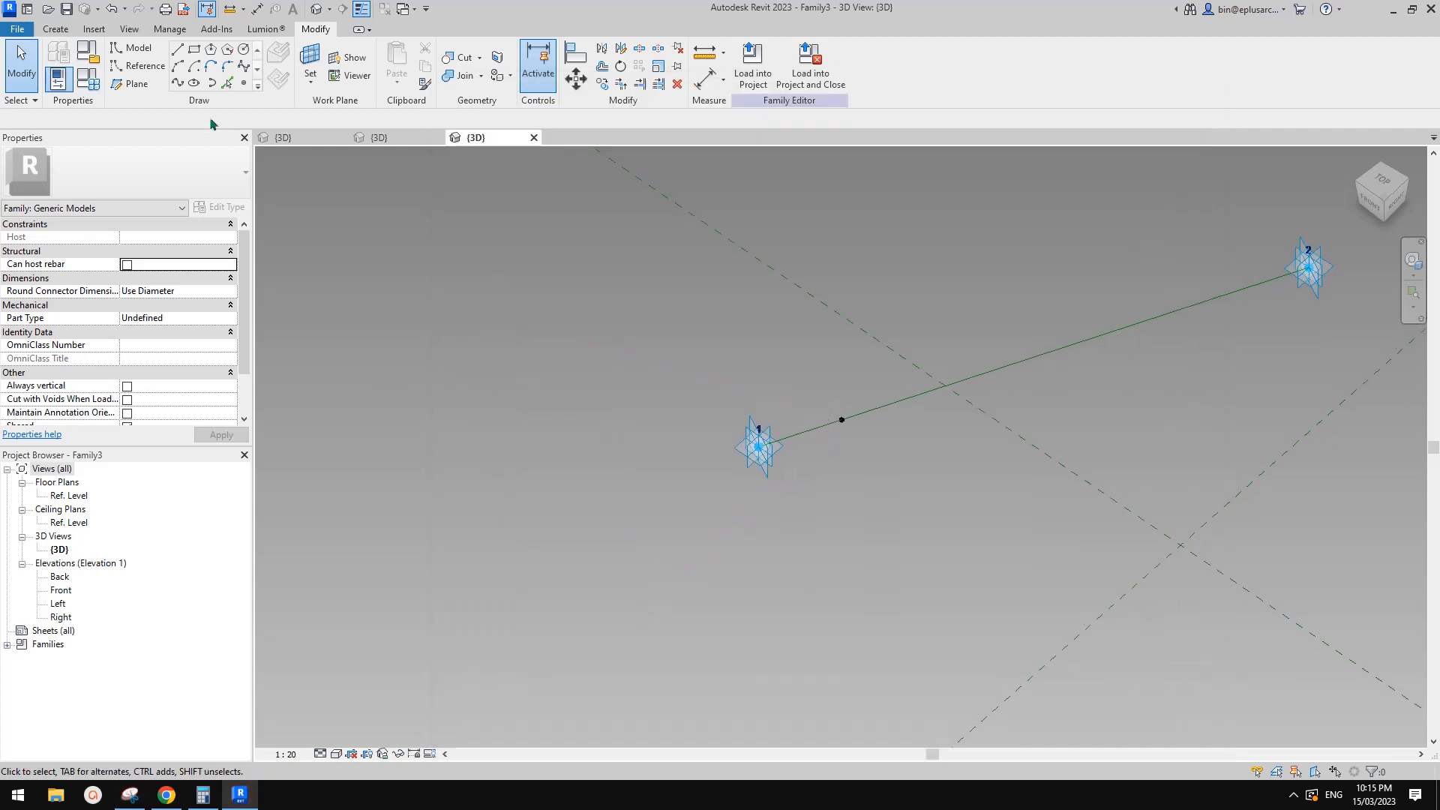
Try placing a reference point on the long line between adaptive point 1 and the hosted point, and delete it.
{"action": "left_click", "coordinate": [243, 83]}
{"action": "scroll", "coordinate": [833, 414], "scroll_direction": "up", "scroll_amount": 1}
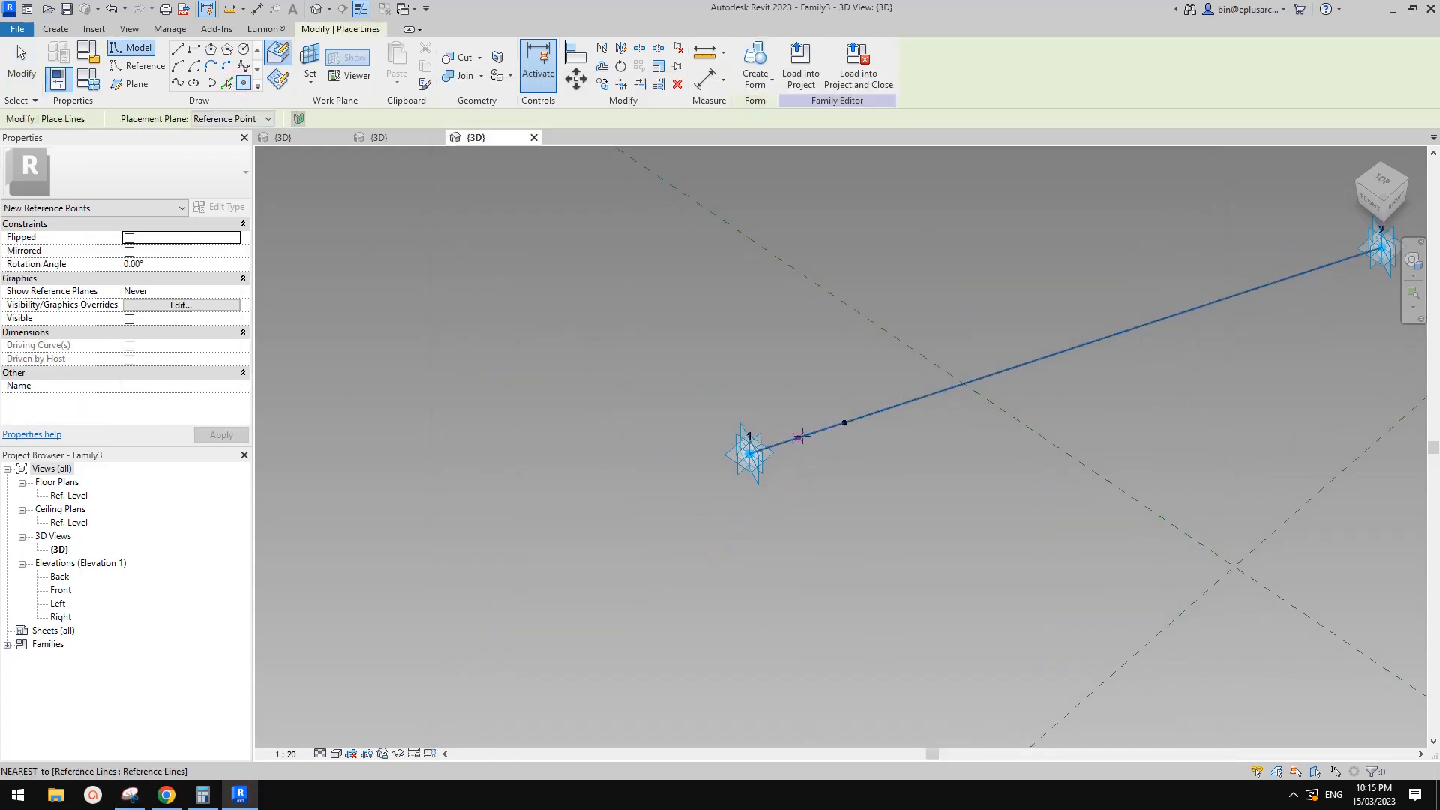
{"action": "left_click", "coordinate": [796, 438]}
{"action": "key", "text": "Escape"}
{"action": "key", "text": "Escape"}
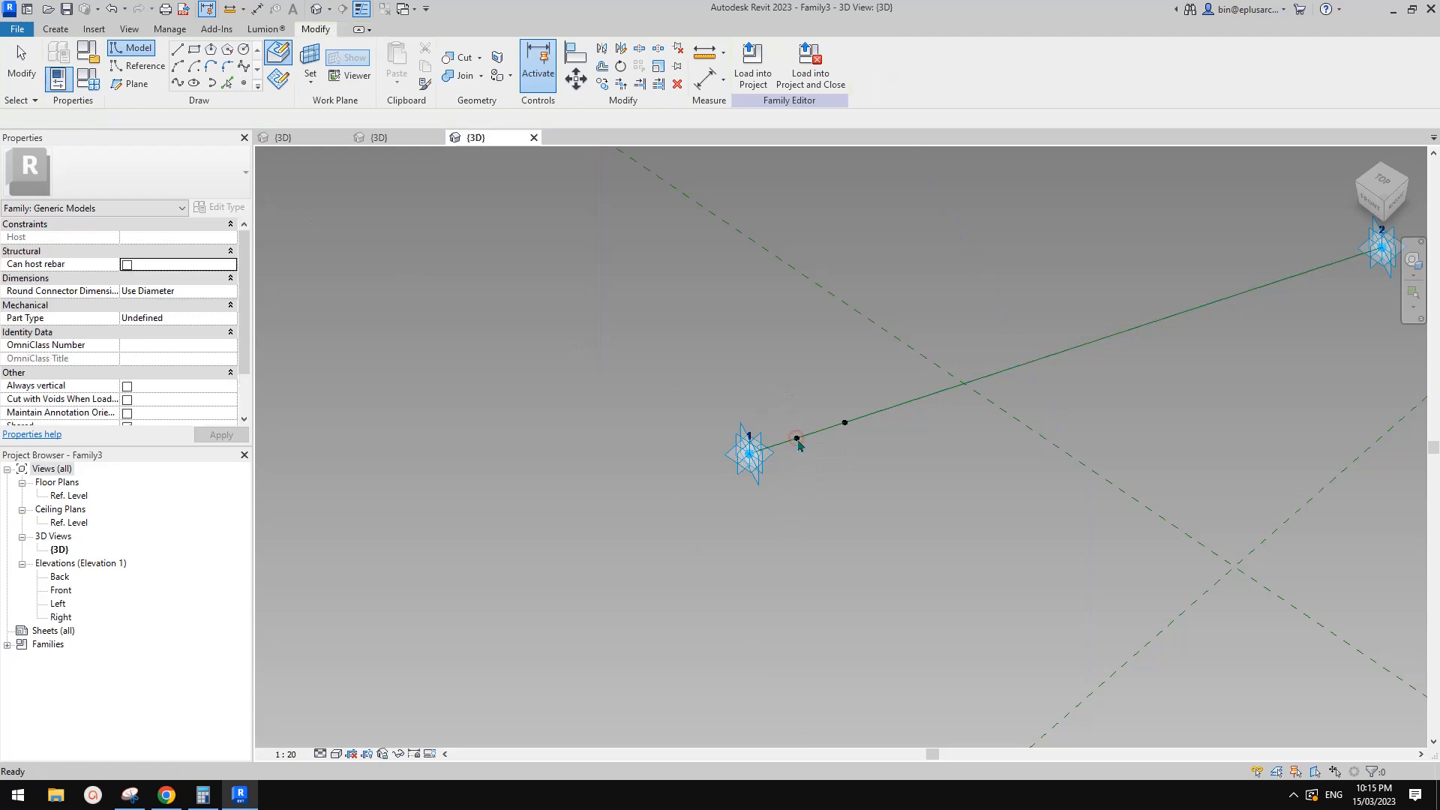
{"action": "left_click", "coordinate": [797, 438]}
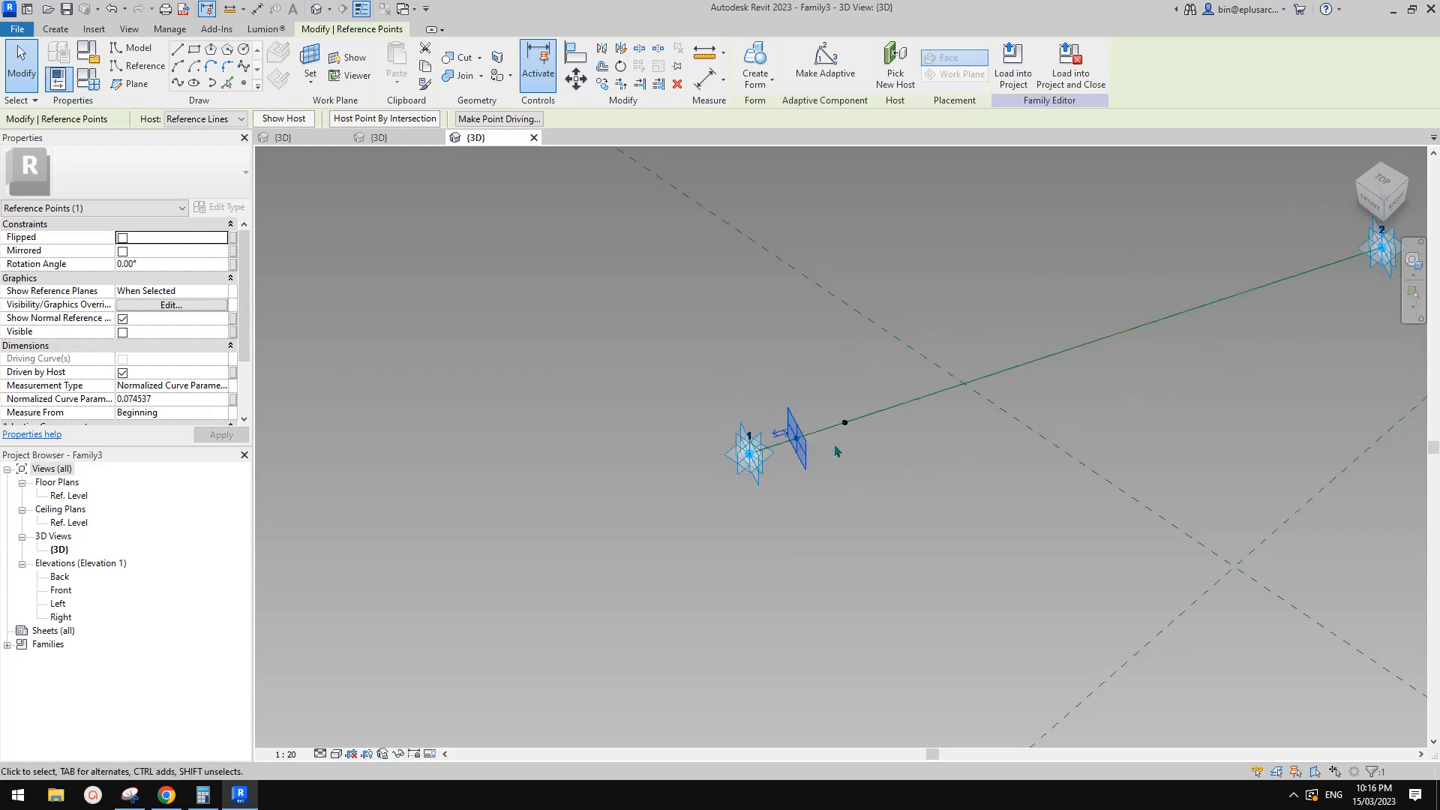
{"action": "middle_click_drag", "start_coordinate": [802, 349], "coordinate": [768, 361]}
{"action": "key", "text": "Delete"}
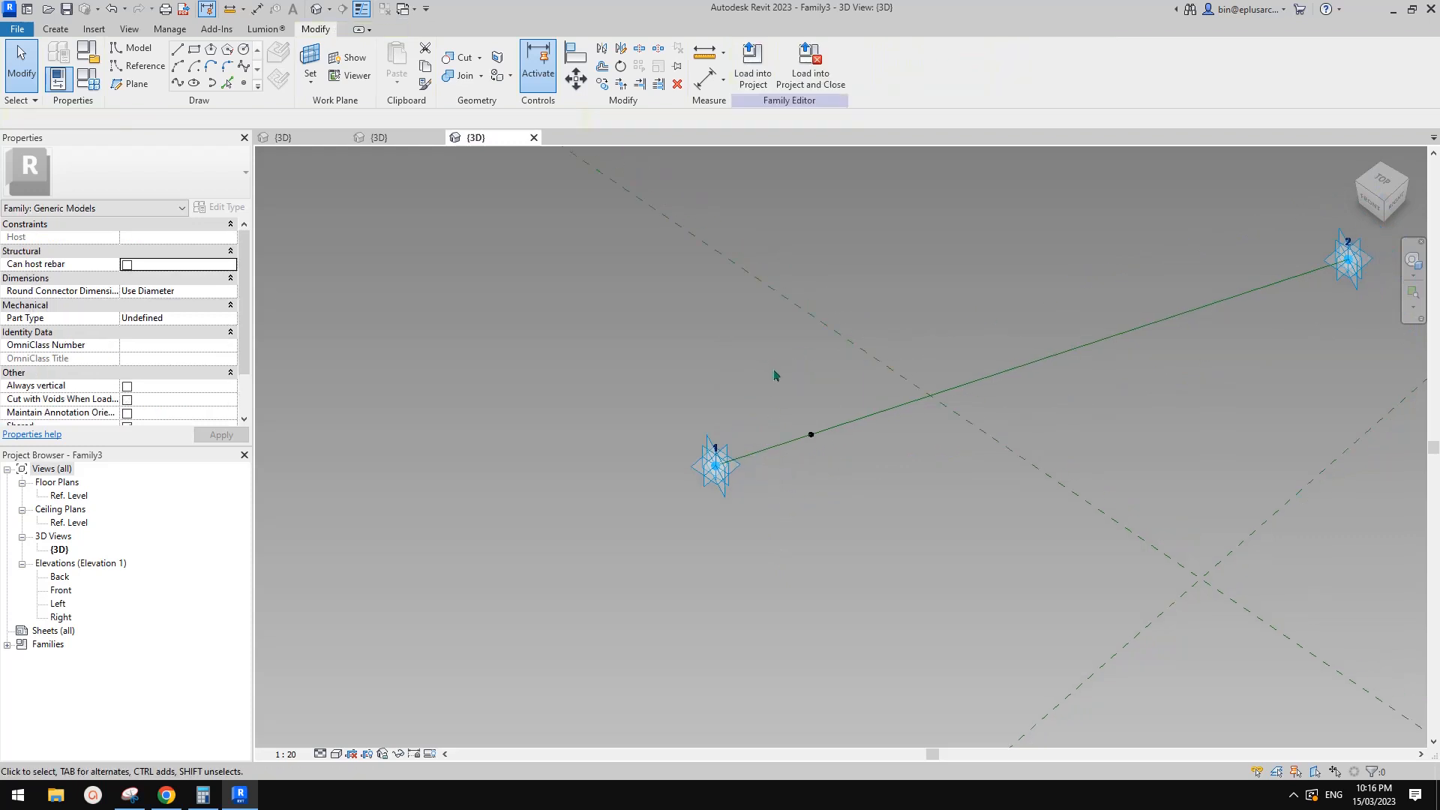
Create a spline through adaptive point 1 and the hosted point, and make it a reference line.
{"action": "left_click", "coordinate": [726, 484]}
{"action": "left_click", "coordinate": [810, 434], "text": "ctrl"}
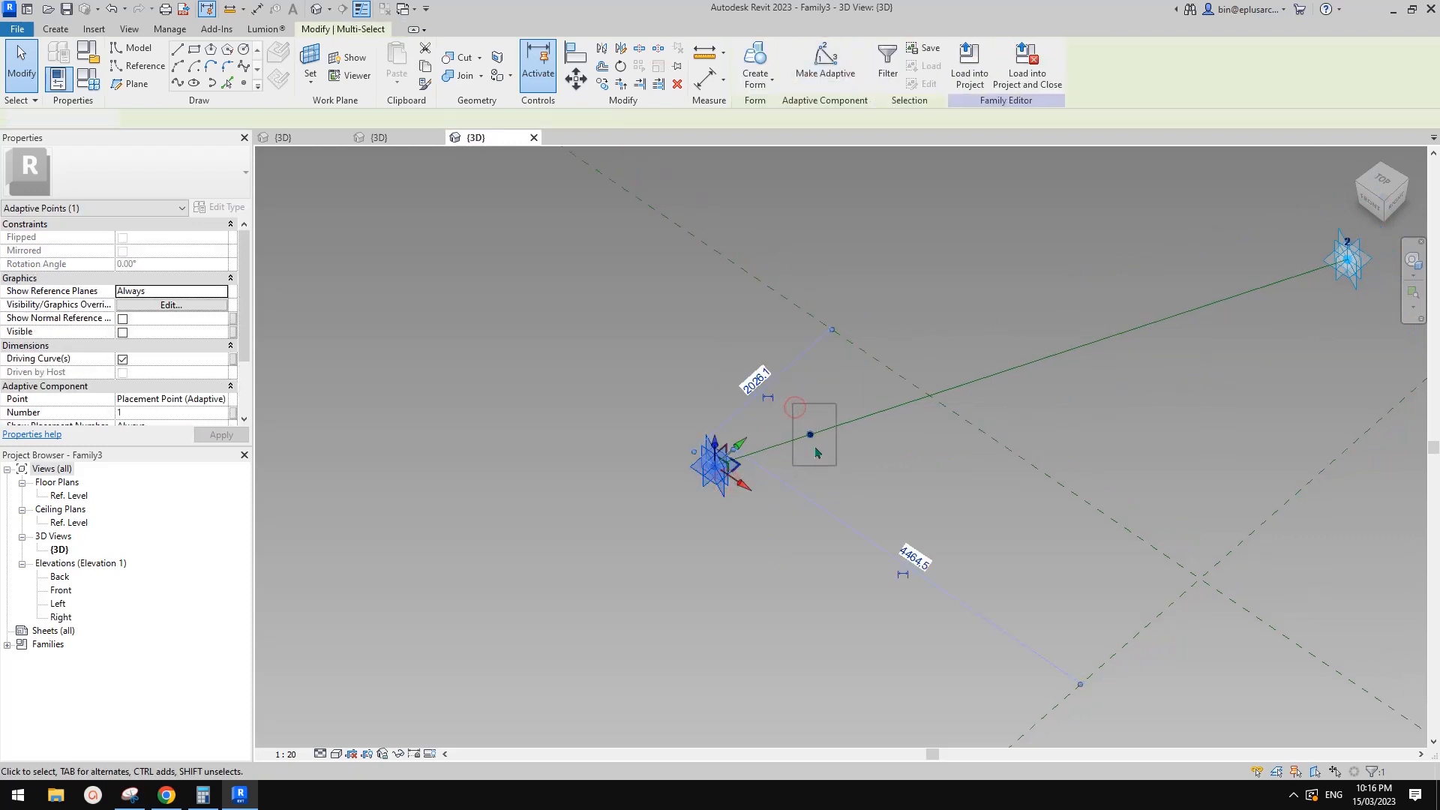
{"action": "left_click", "coordinate": [177, 84]}
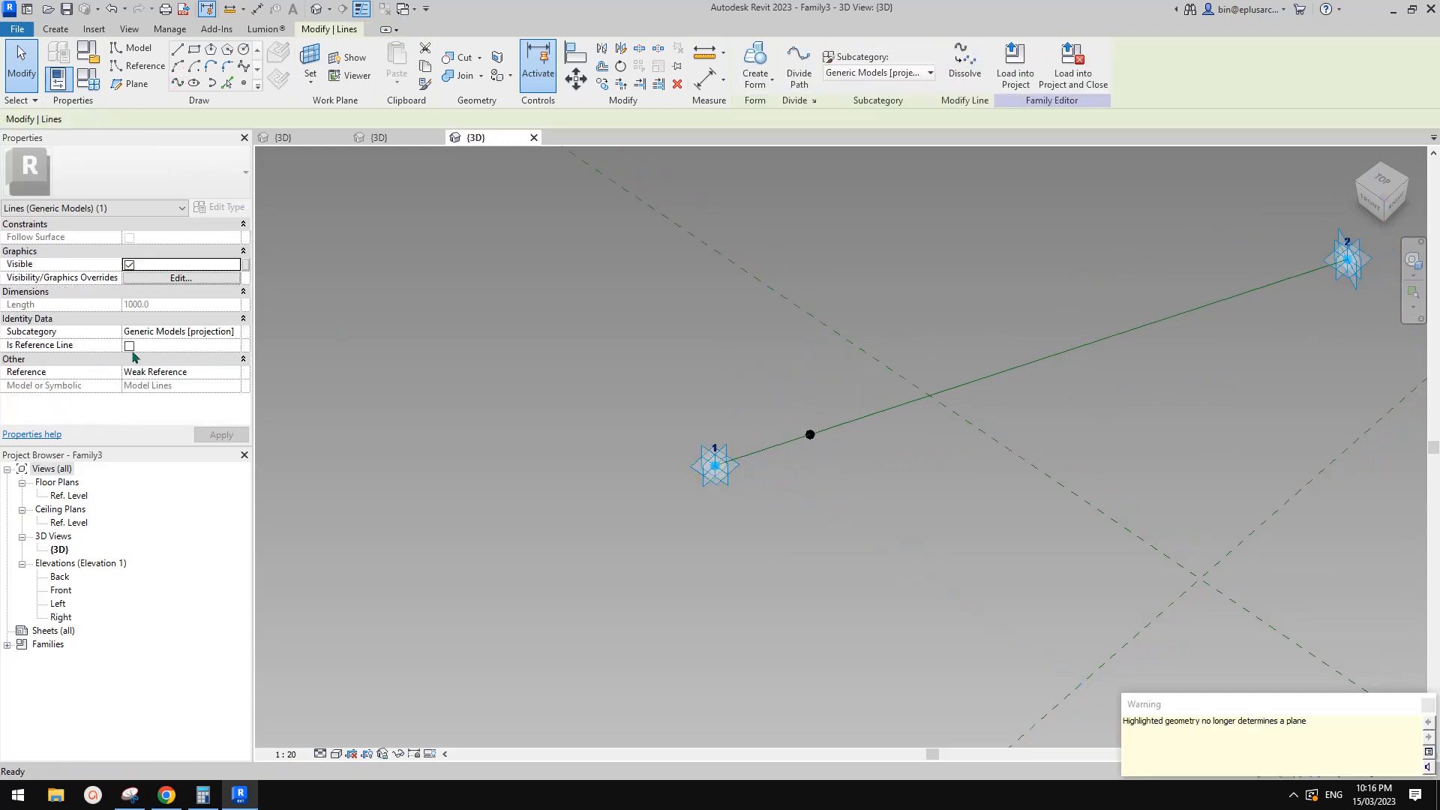
{"action": "left_click", "coordinate": [804, 366]}
{"action": "middle_click_drag", "start_coordinate": [791, 377], "coordinate": [762, 382]}
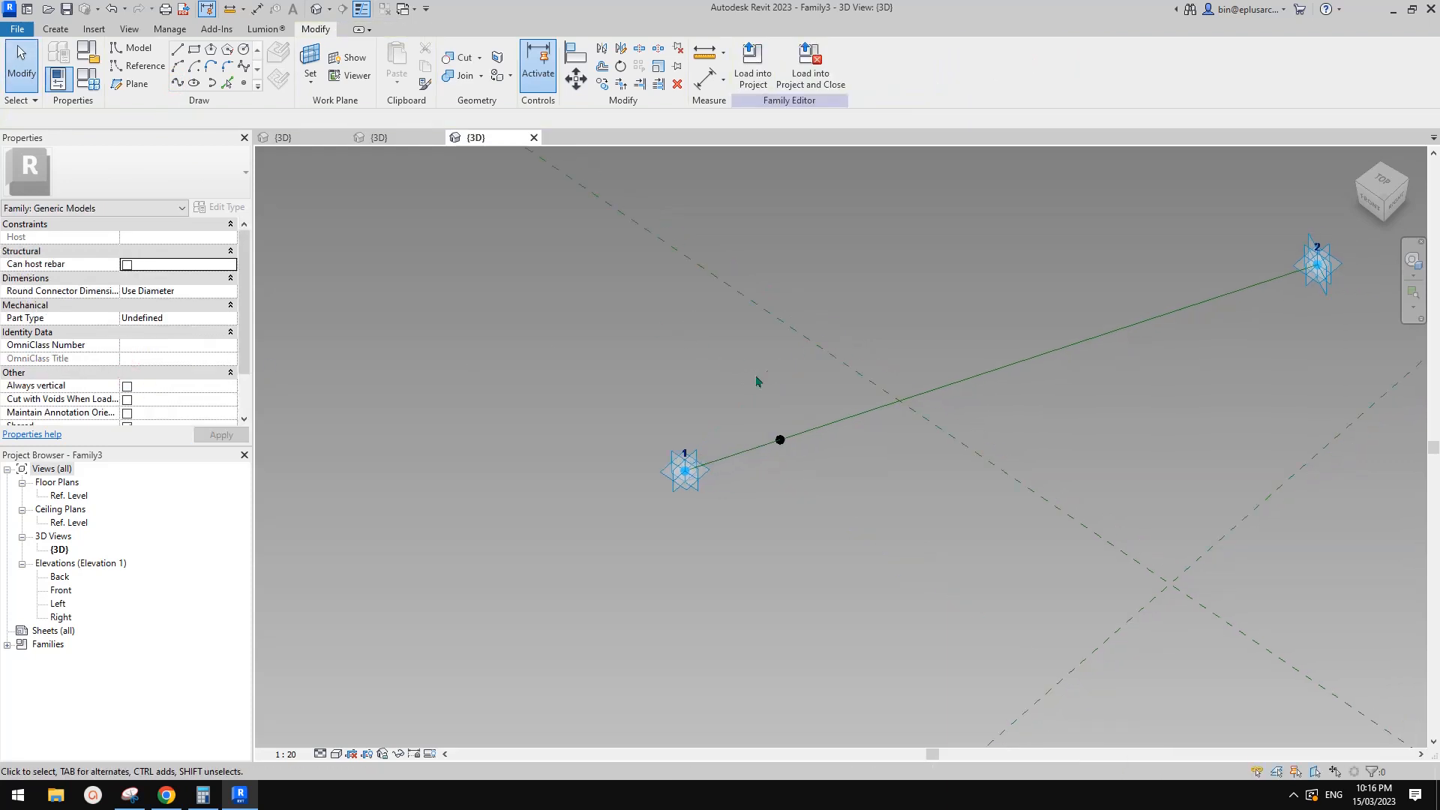
Place a reference point at the midpoint of the short reference line, using Draw on Face.
{"action": "left_click", "coordinate": [243, 84]}
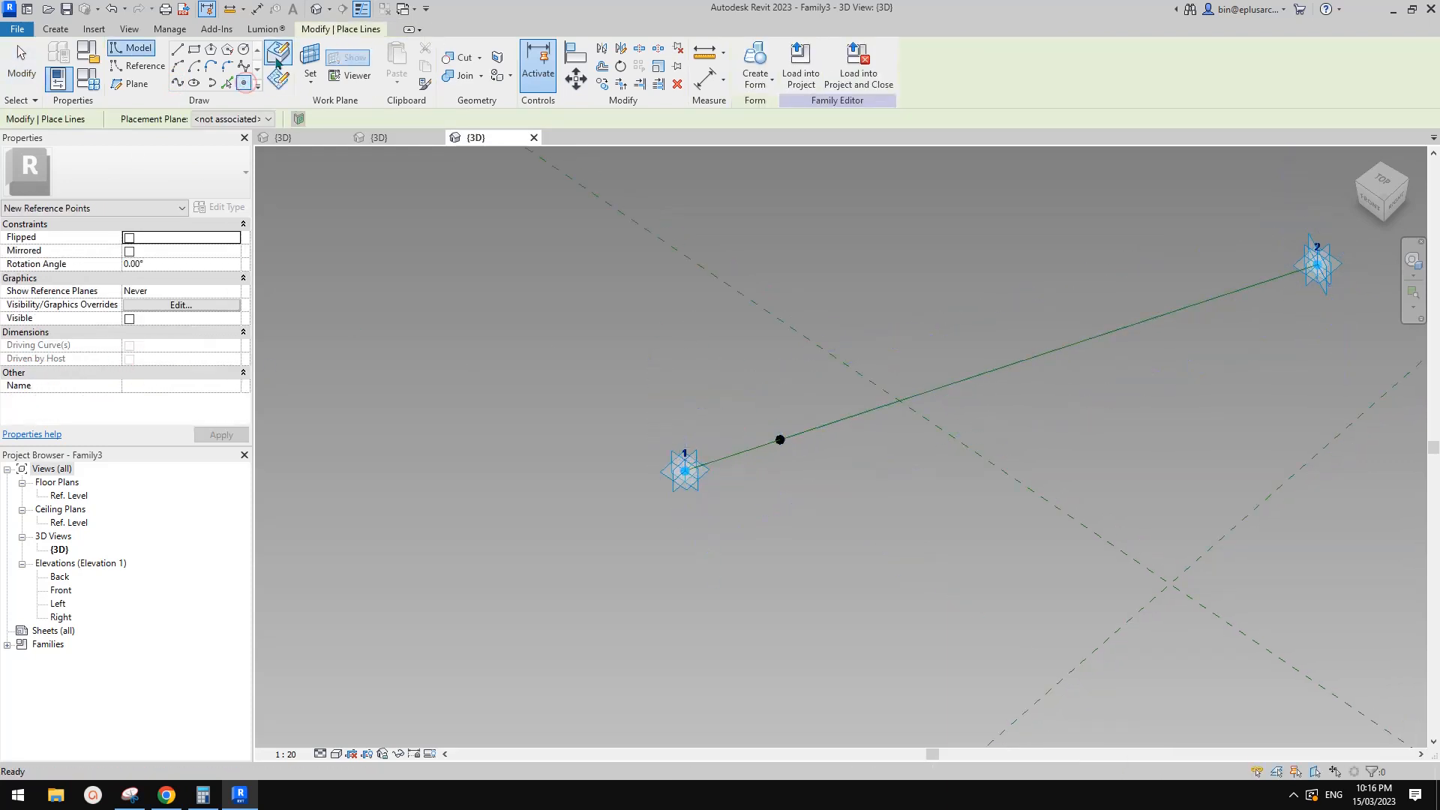
{"action": "left_click", "coordinate": [732, 455]}
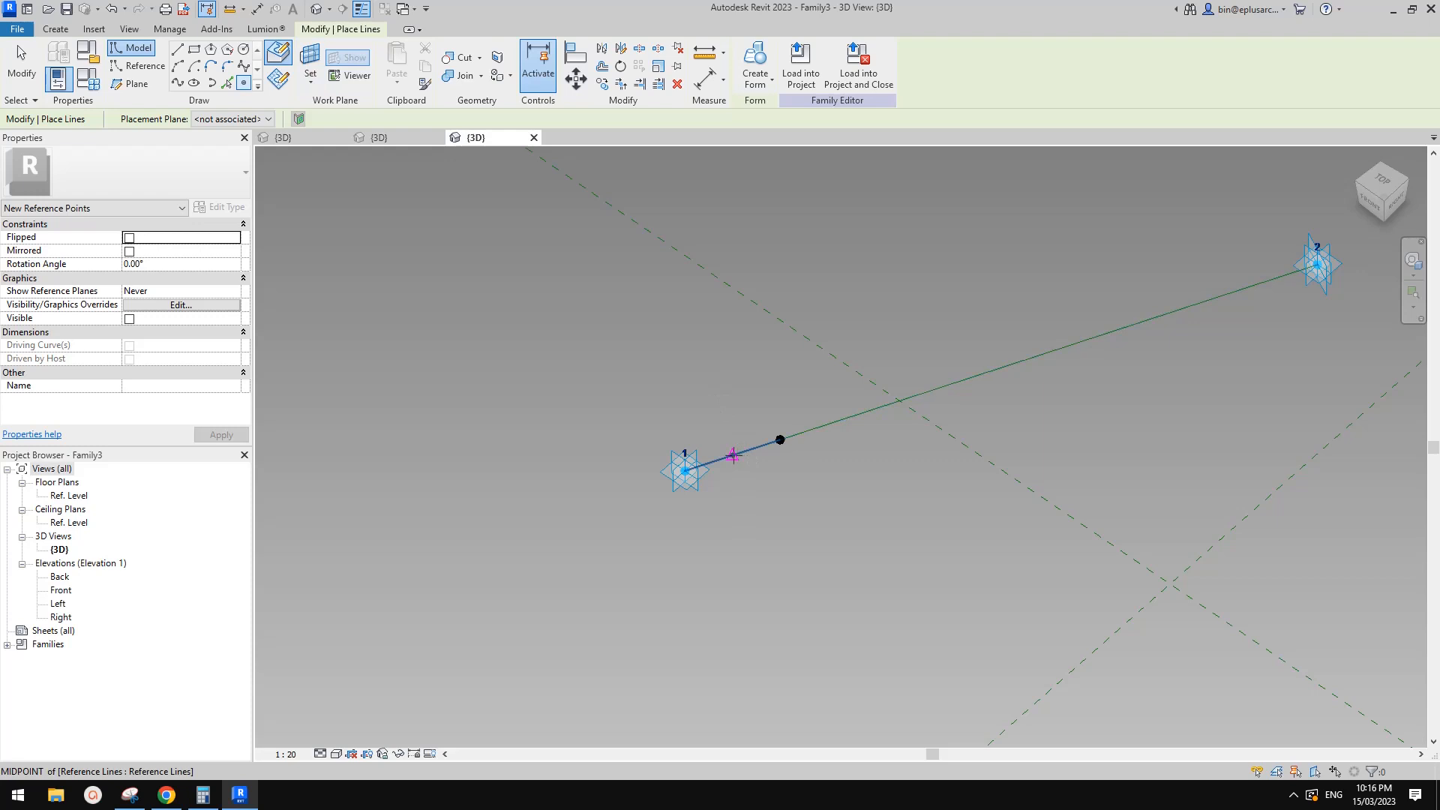
{"action": "key", "text": "Escape"}
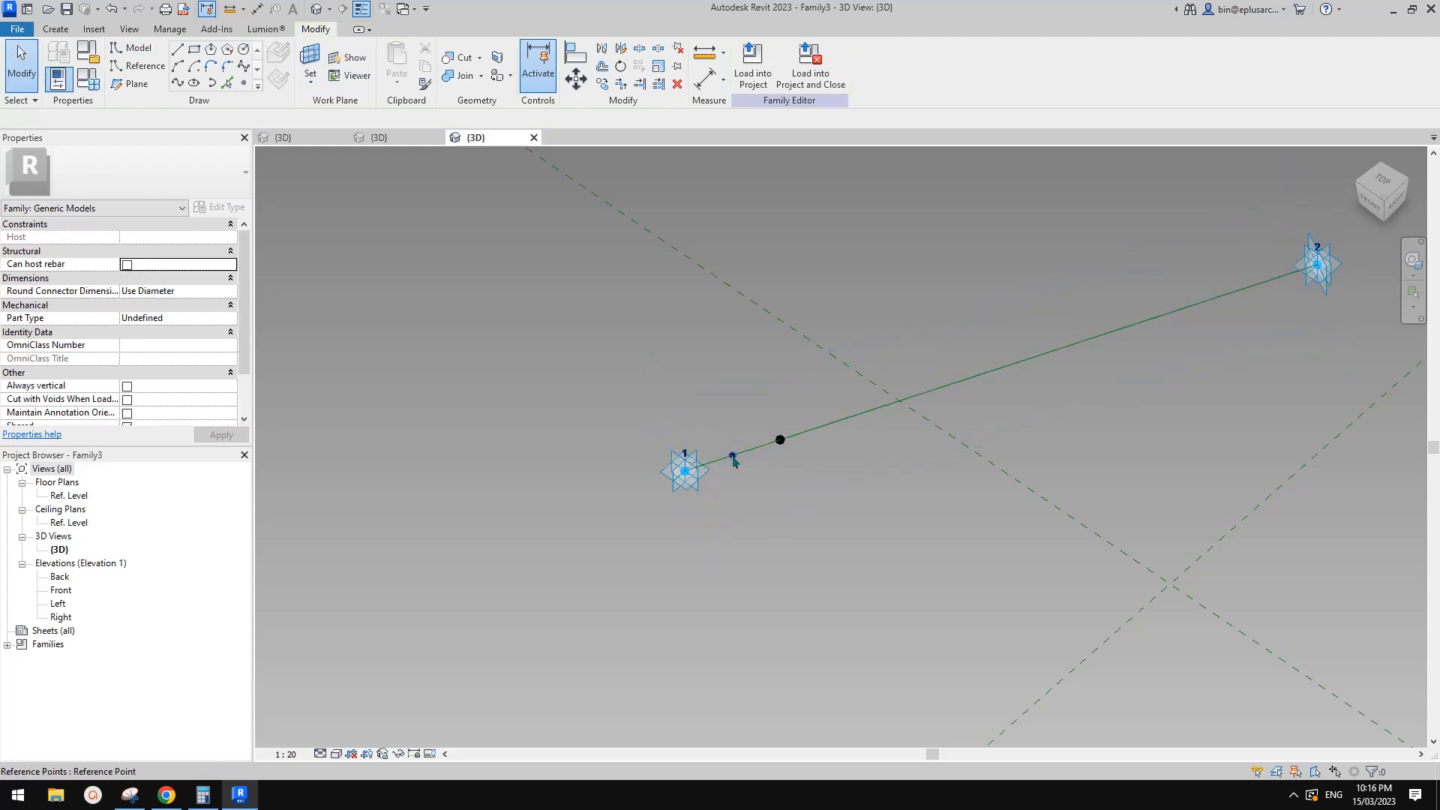
Slide the OFS1 point away from adaptive point 1 to a segment length of about 1239 mm to test the midpoint point.
{"action": "scroll", "coordinate": [779, 446], "scroll_direction": "up", "scroll_amount": 2}
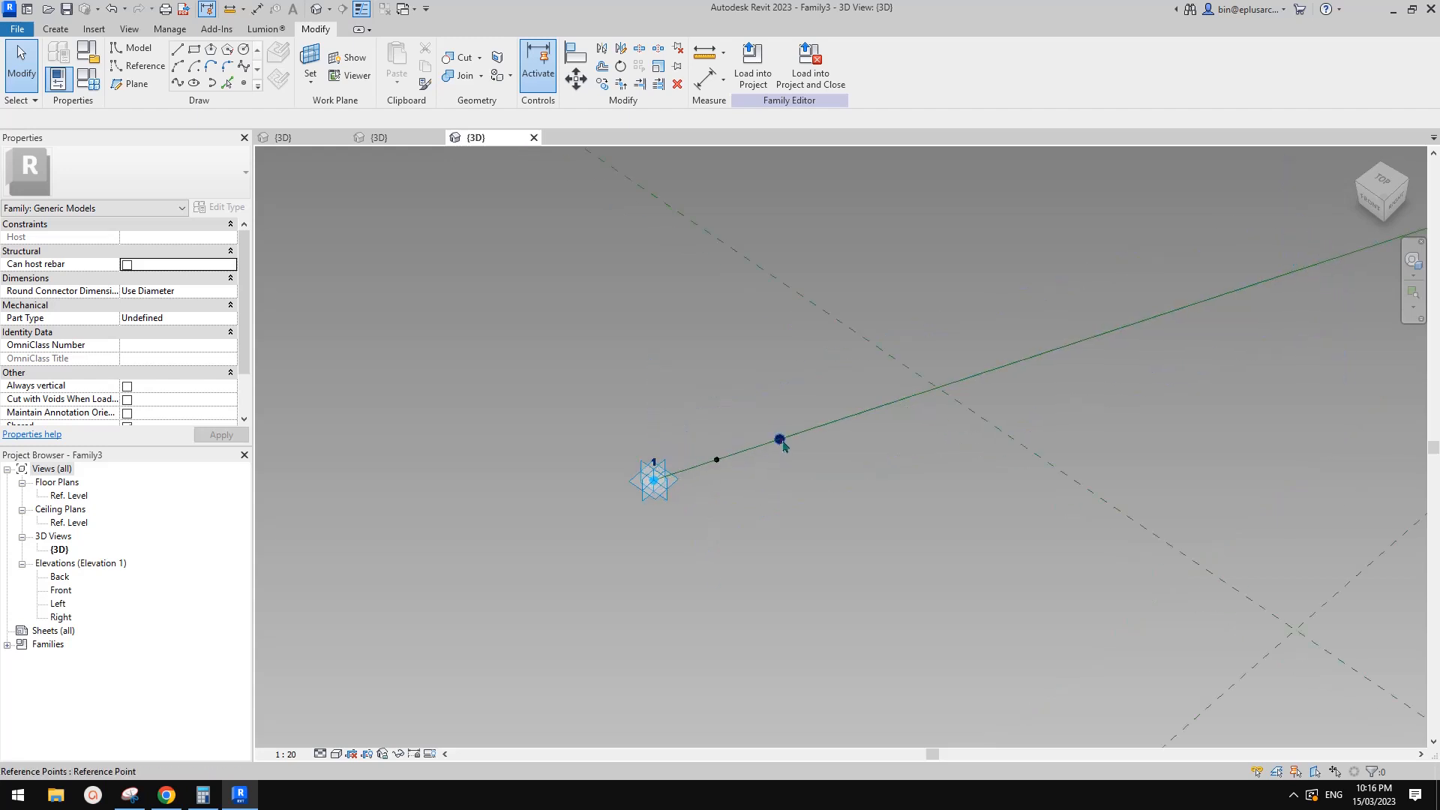
{"action": "left_click_drag", "start_coordinate": [783, 446], "coordinate": [812, 431]}
{"action": "left_click", "coordinate": [707, 414]}
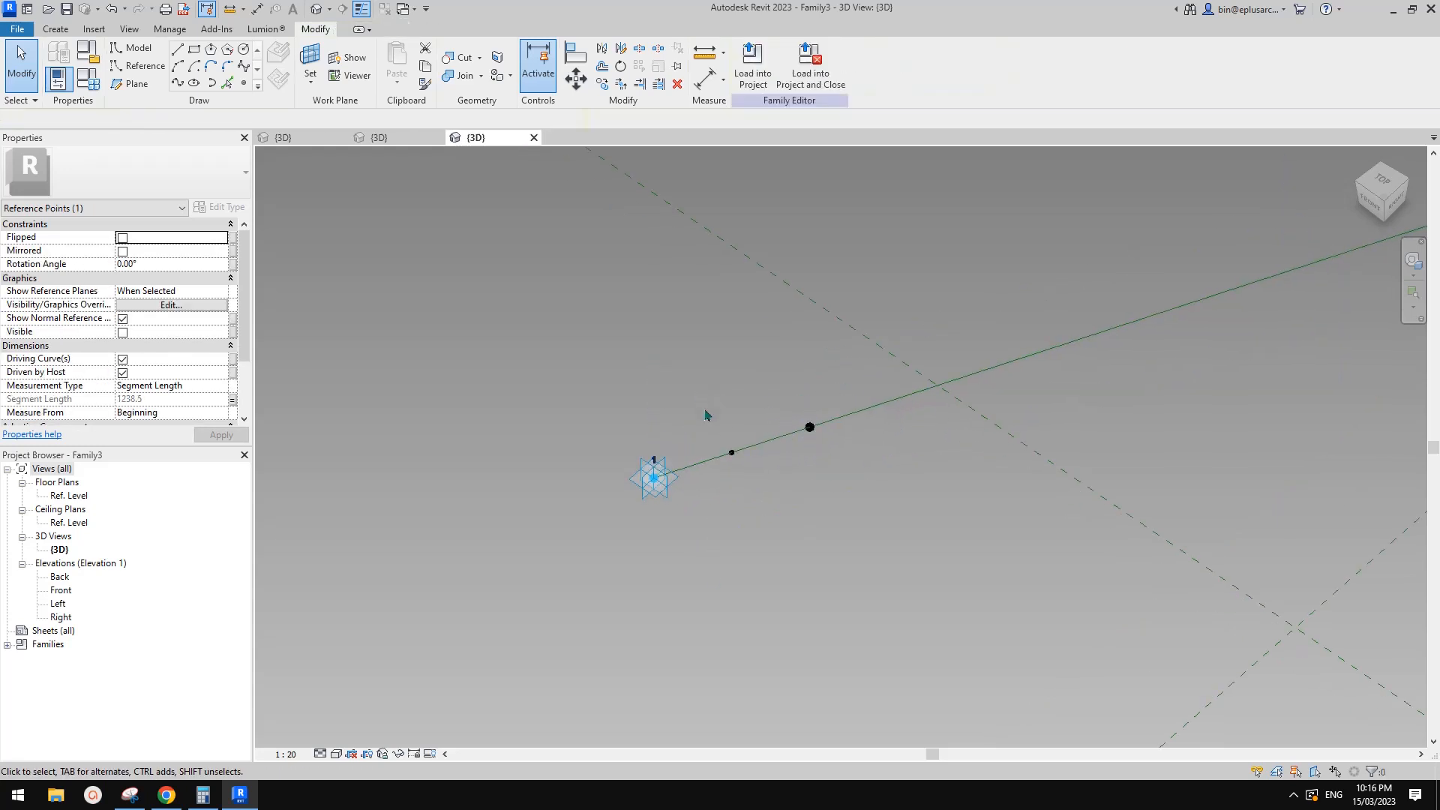
{"action": "left_click", "coordinate": [732, 455]}
{"action": "scroll", "coordinate": [732, 454], "scroll_direction": "down", "scroll_amount": 1}
{"action": "middle_click_drag", "start_coordinate": [704, 475], "coordinate": [781, 471]}
{"action": "left_click", "coordinate": [781, 471]}
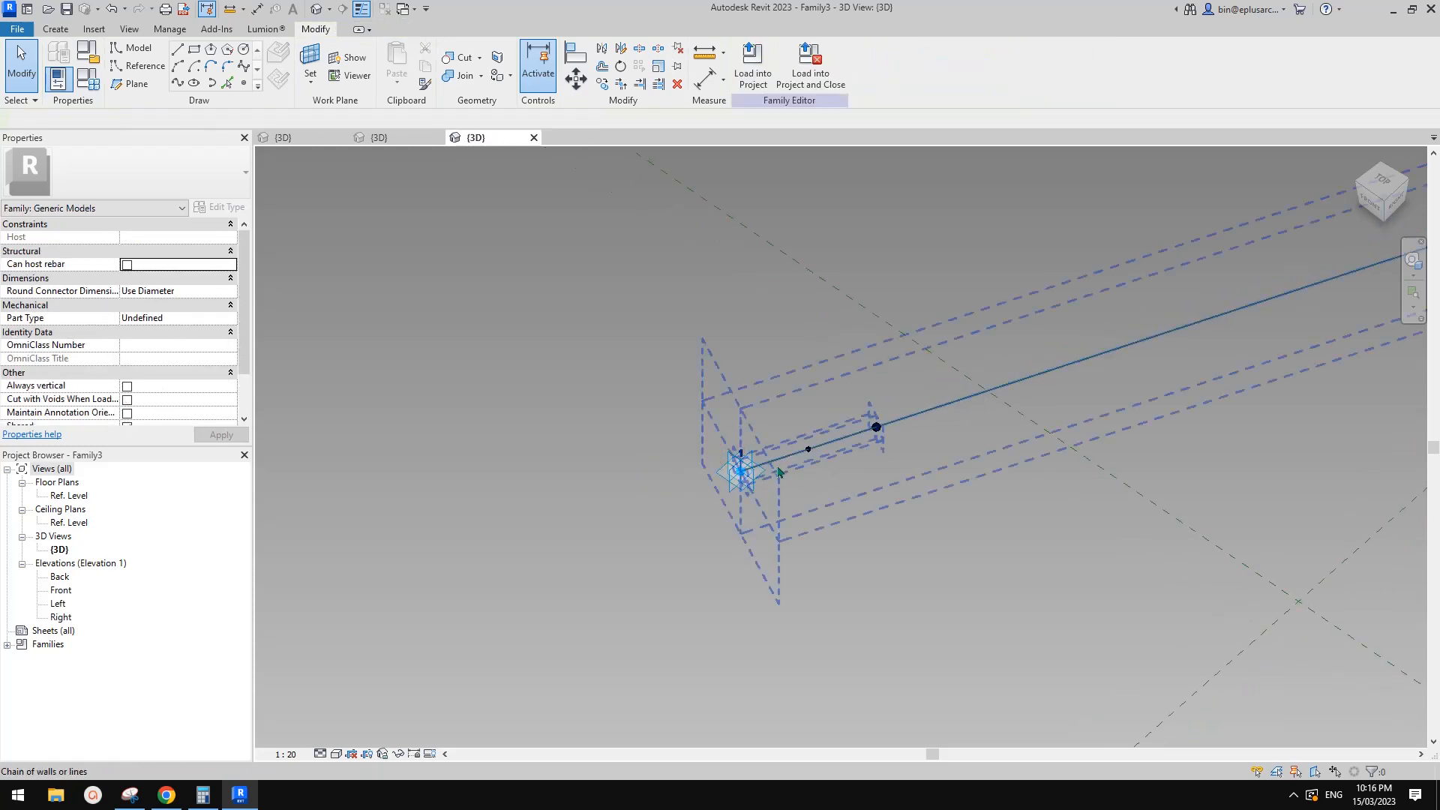
Review the sketched triangle and slot in Snipping Tool against the model, and return to the Family3 view in Revit.
{"action": "left_click", "coordinate": [130, 794]}
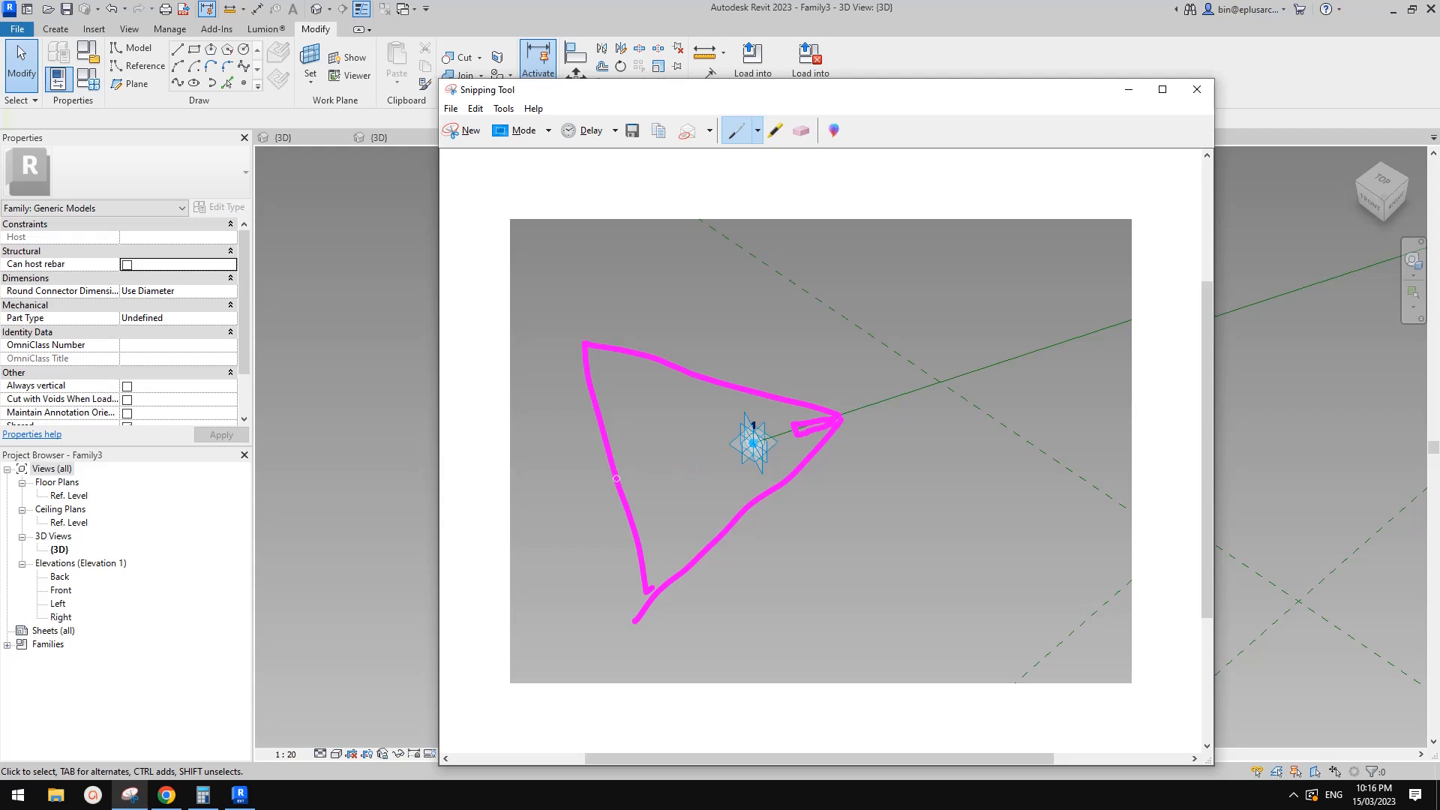
{"action": "left_click", "coordinate": [614, 477]}
{"action": "left_click", "coordinate": [841, 417]}
{"action": "left_click", "coordinate": [1295, 388]}
{"action": "middle_click_drag", "start_coordinate": [861, 315], "coordinate": [840, 339], "text": "shift"}
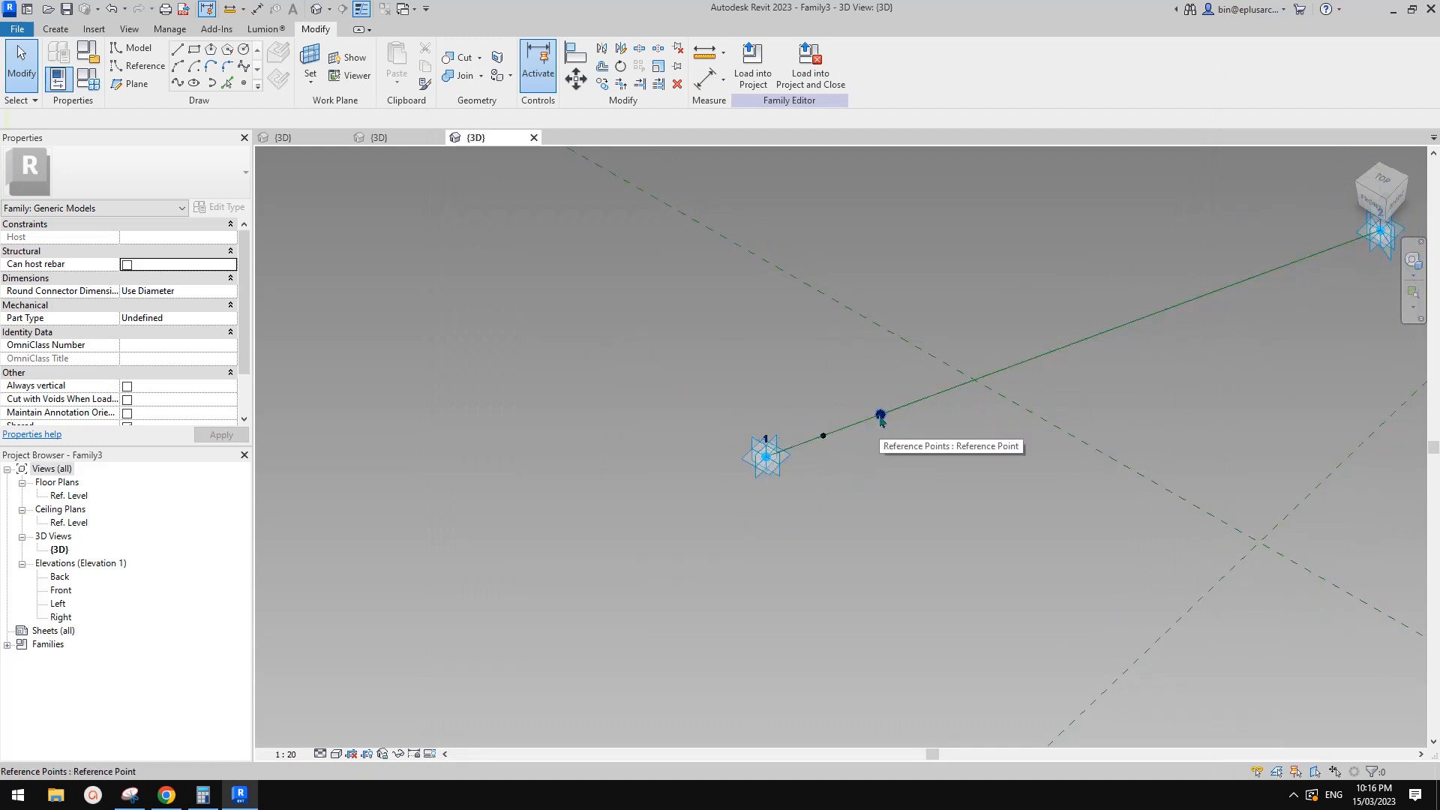
Start the reference point tool and set its placement to Draw on Work Plane.
{"action": "left_click", "coordinate": [243, 83]}
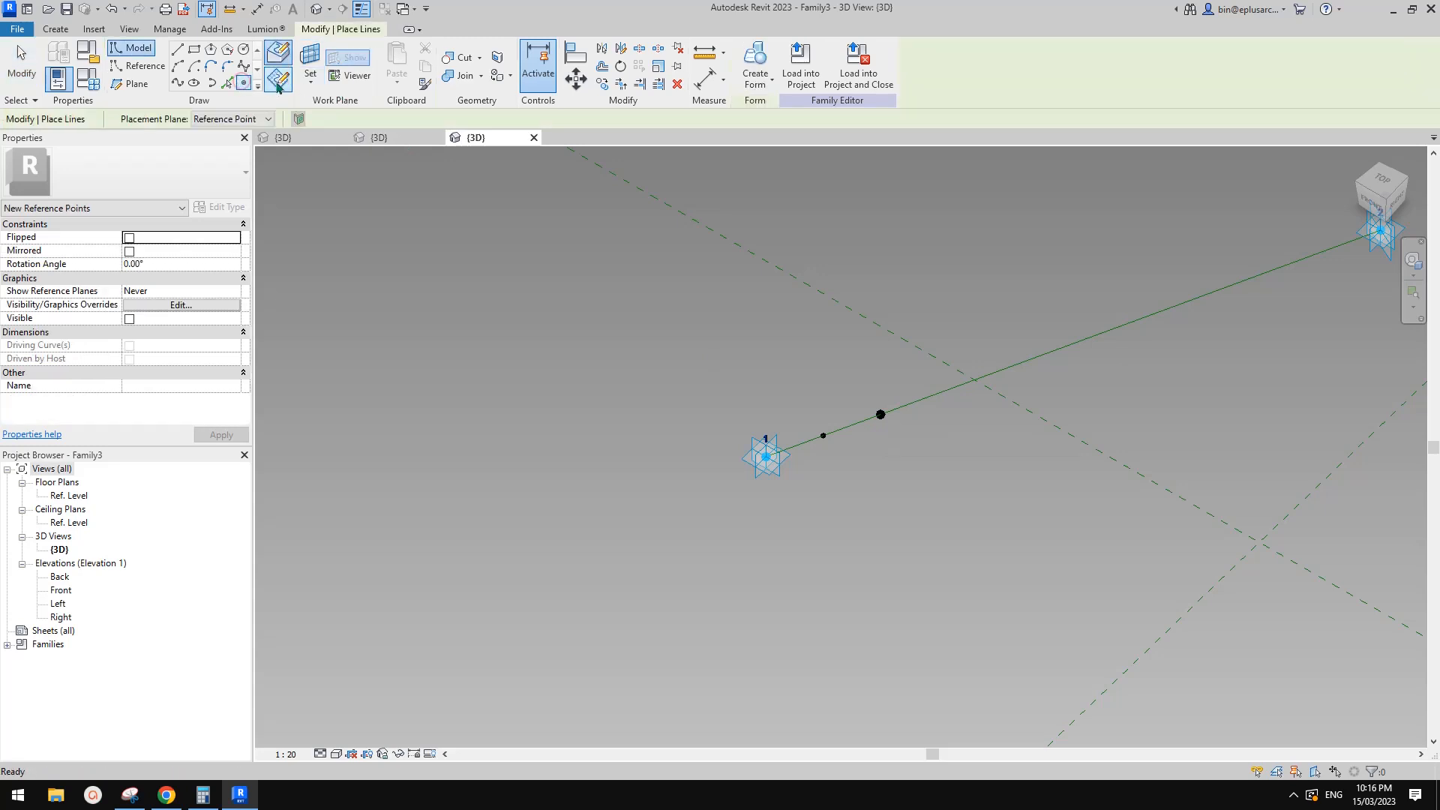
{"action": "left_click", "coordinate": [277, 80]}
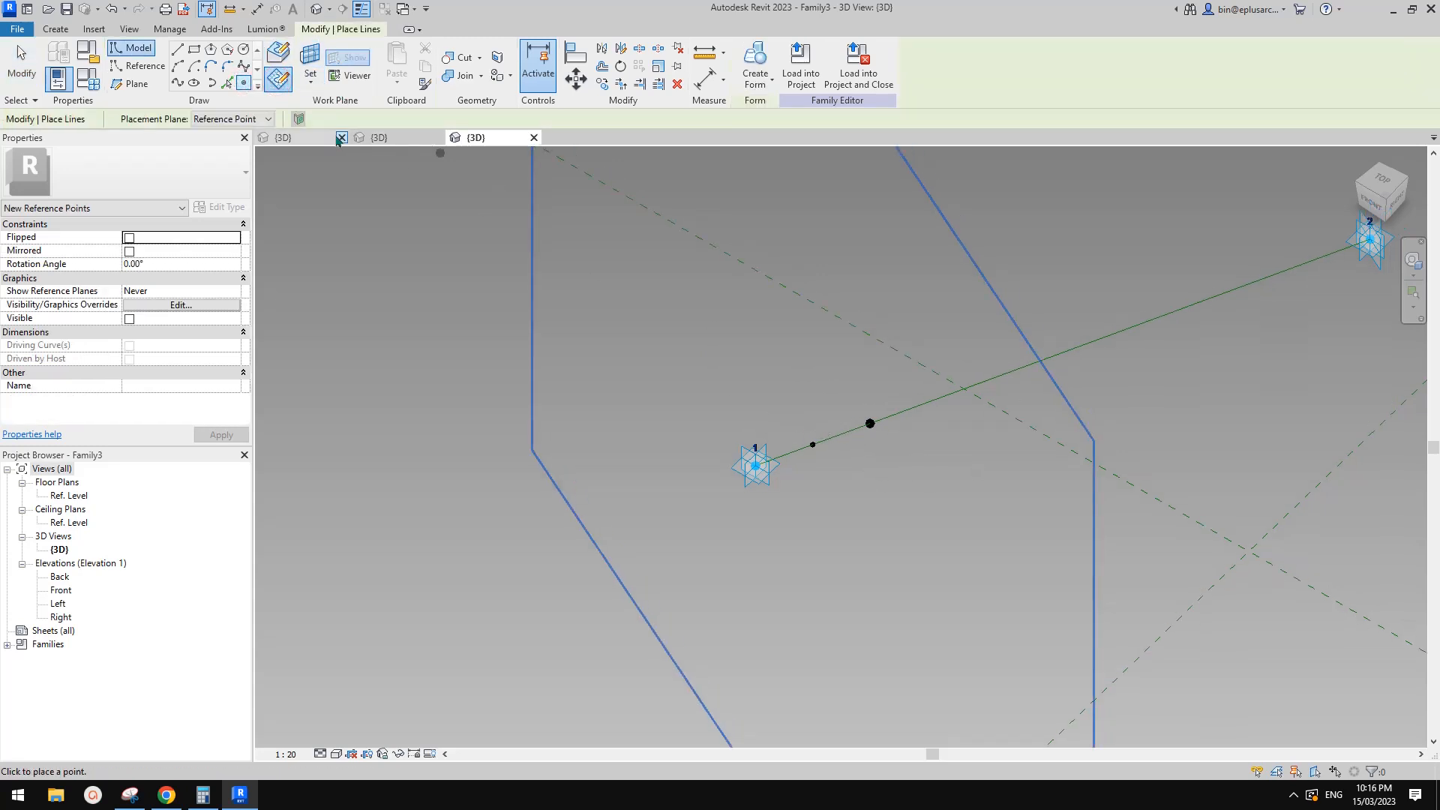
Examine the finished triangular panel and its corner points in the 20230313.rfa family.
{"action": "left_click", "coordinate": [308, 137]}
{"action": "left_click", "coordinate": [620, 385]}
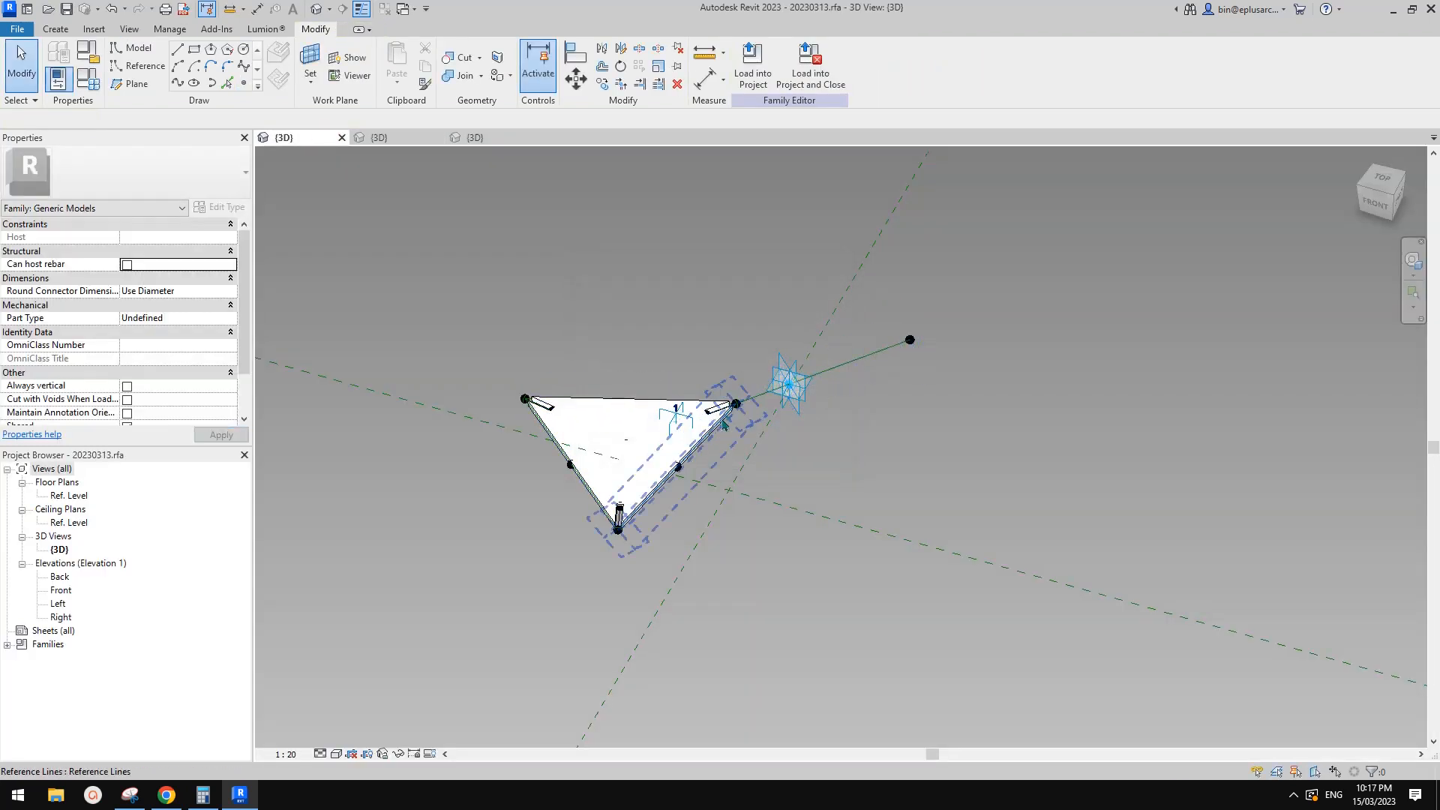
{"action": "scroll", "coordinate": [722, 423], "scroll_direction": "up", "scroll_amount": 1}
{"action": "scroll", "coordinate": [724, 425], "scroll_direction": "up", "scroll_amount": 1}
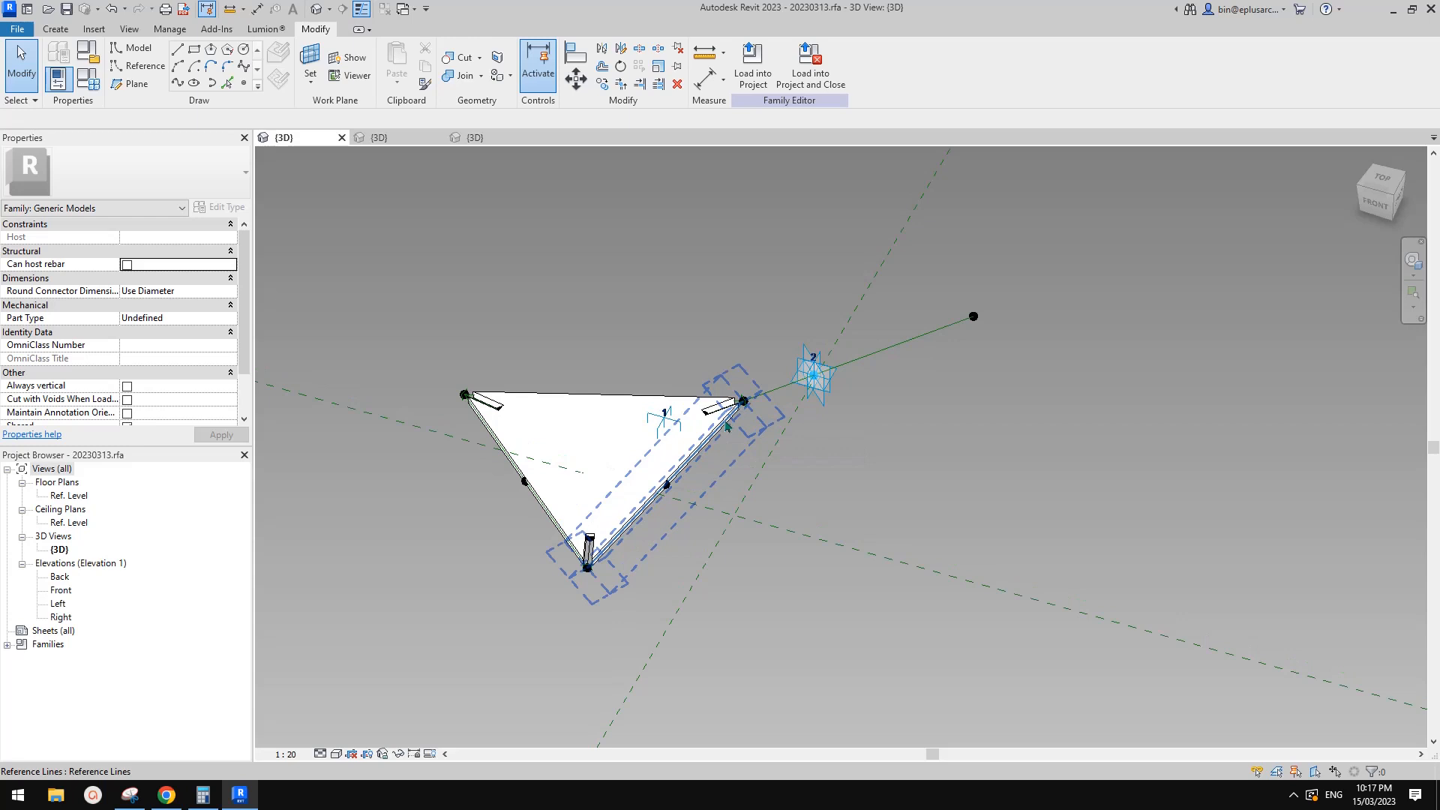
{"action": "middle_click_drag", "start_coordinate": [727, 423], "coordinate": [733, 424]}
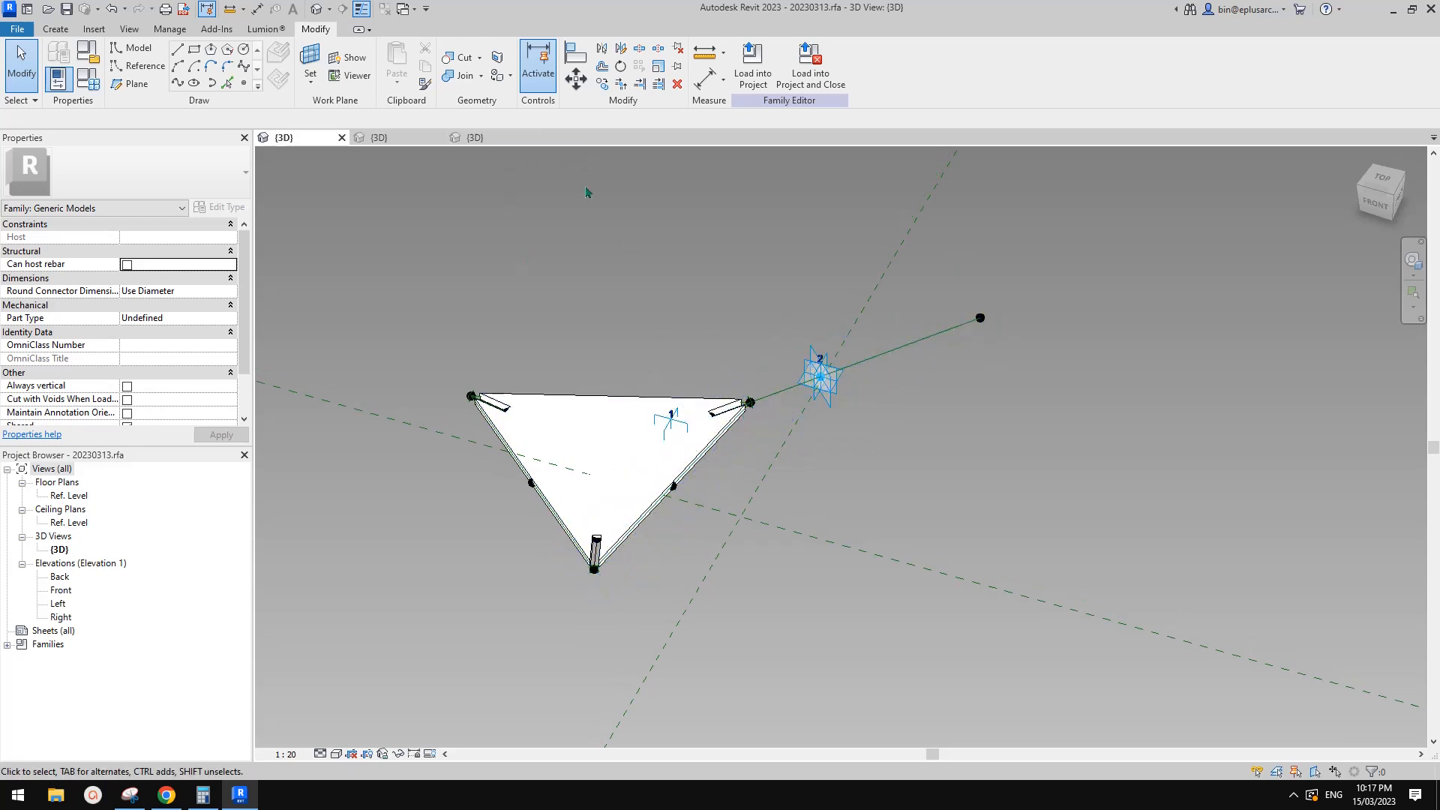
Return to the Family3 view and place a reference point on the OFS1 point's work plane perpendicular to the line.
{"action": "left_click", "coordinate": [495, 138]}
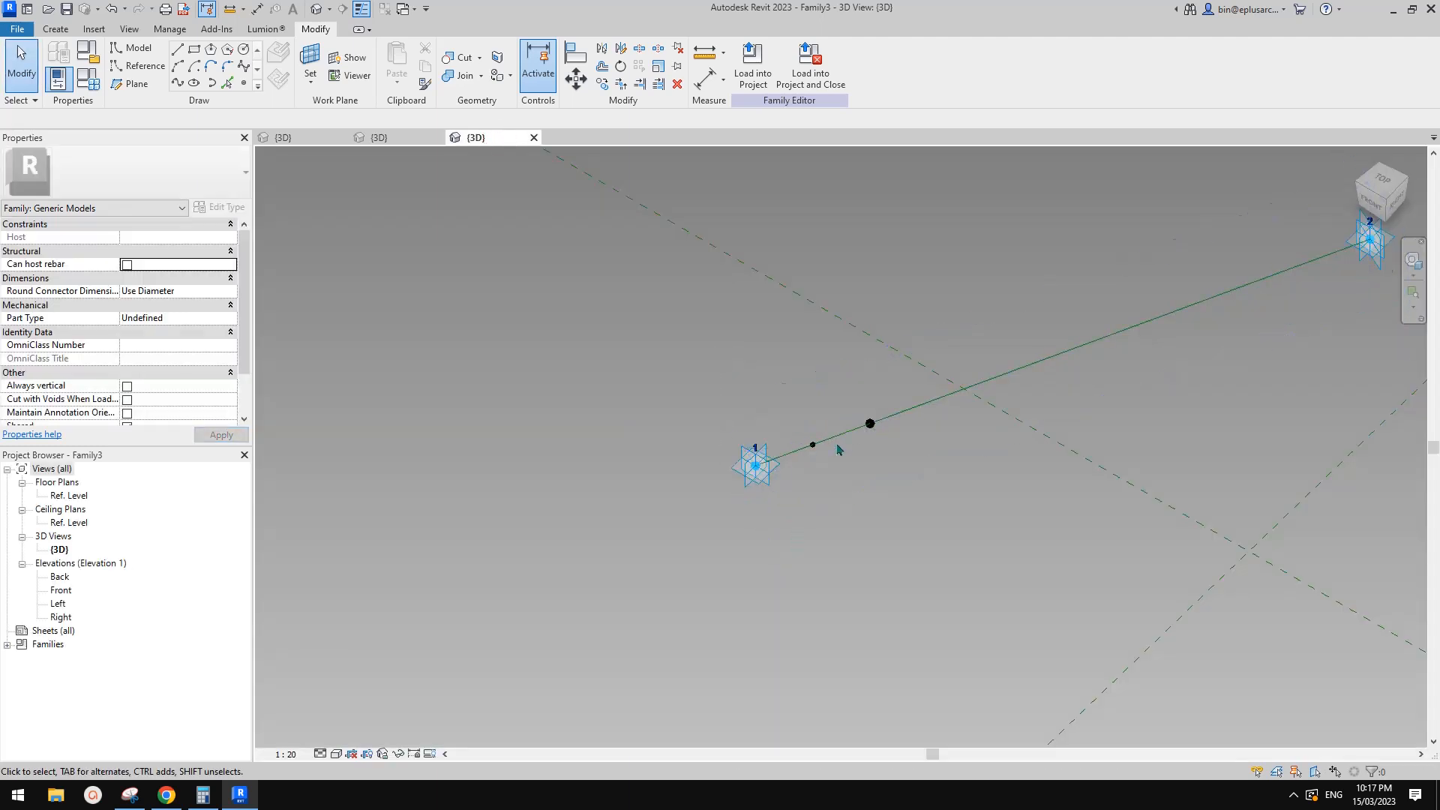
{"action": "middle_click_drag", "start_coordinate": [816, 466], "coordinate": [785, 383], "text": "shift"}
{"action": "mouse_move", "coordinate": [719, 339]}
{"action": "middle_mouse_down", "text": "shift"}
{"action": "mouse_move", "coordinate": [759, 363]}
{"action": "mouse_move", "coordinate": [722, 351]}
{"action": "middle_mouse_up", "text": "shift"}
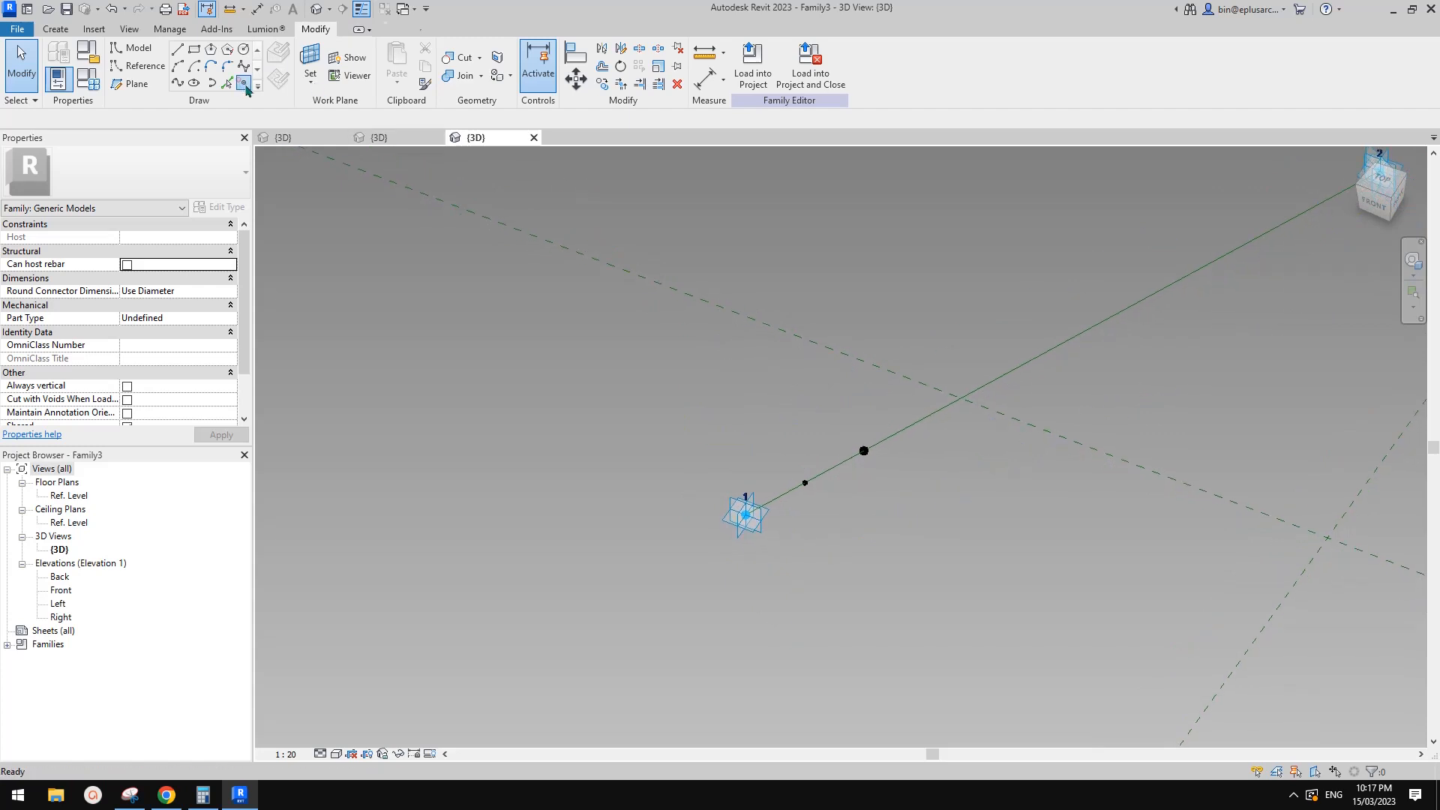
{"action": "left_click", "coordinate": [243, 82]}
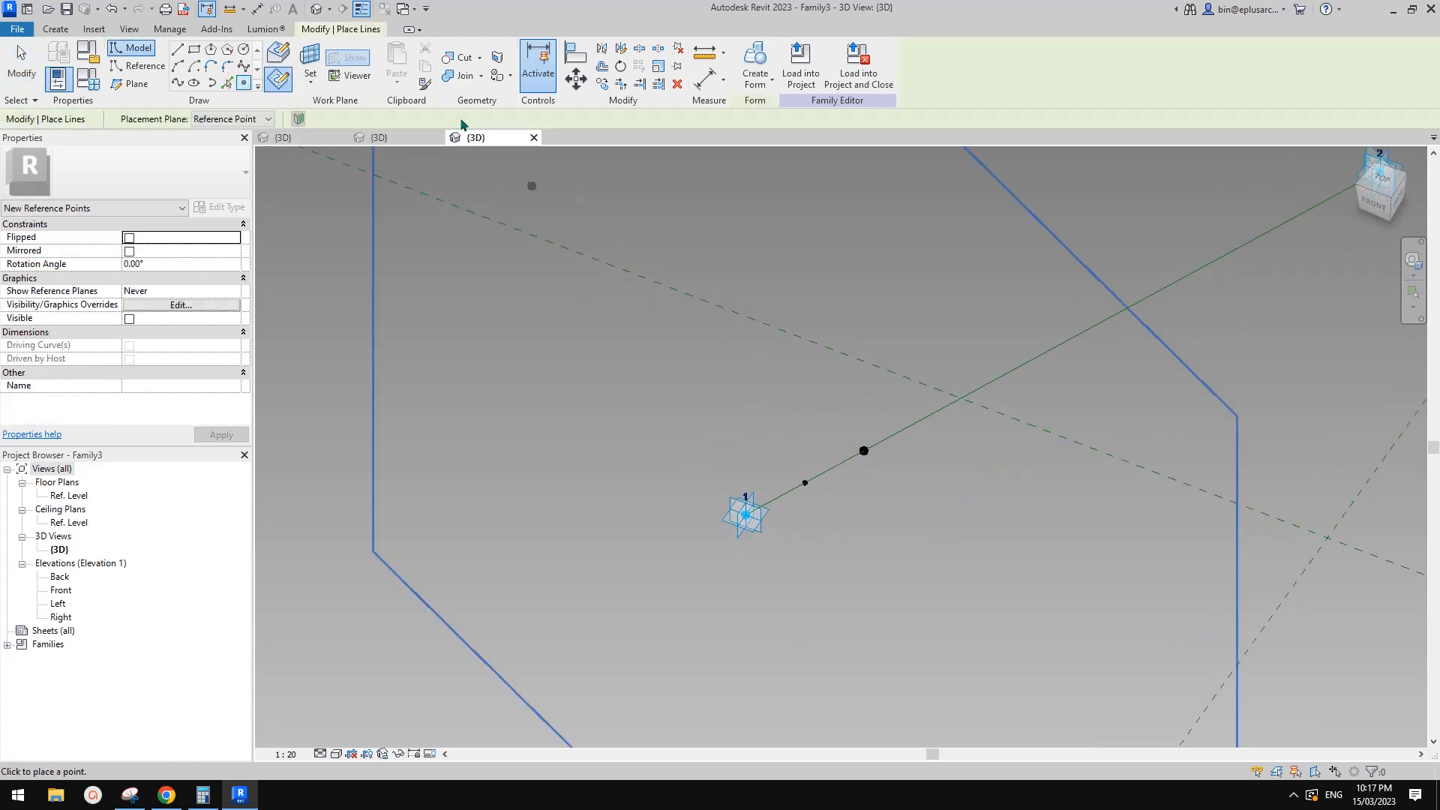
{"action": "left_click", "coordinate": [311, 61]}
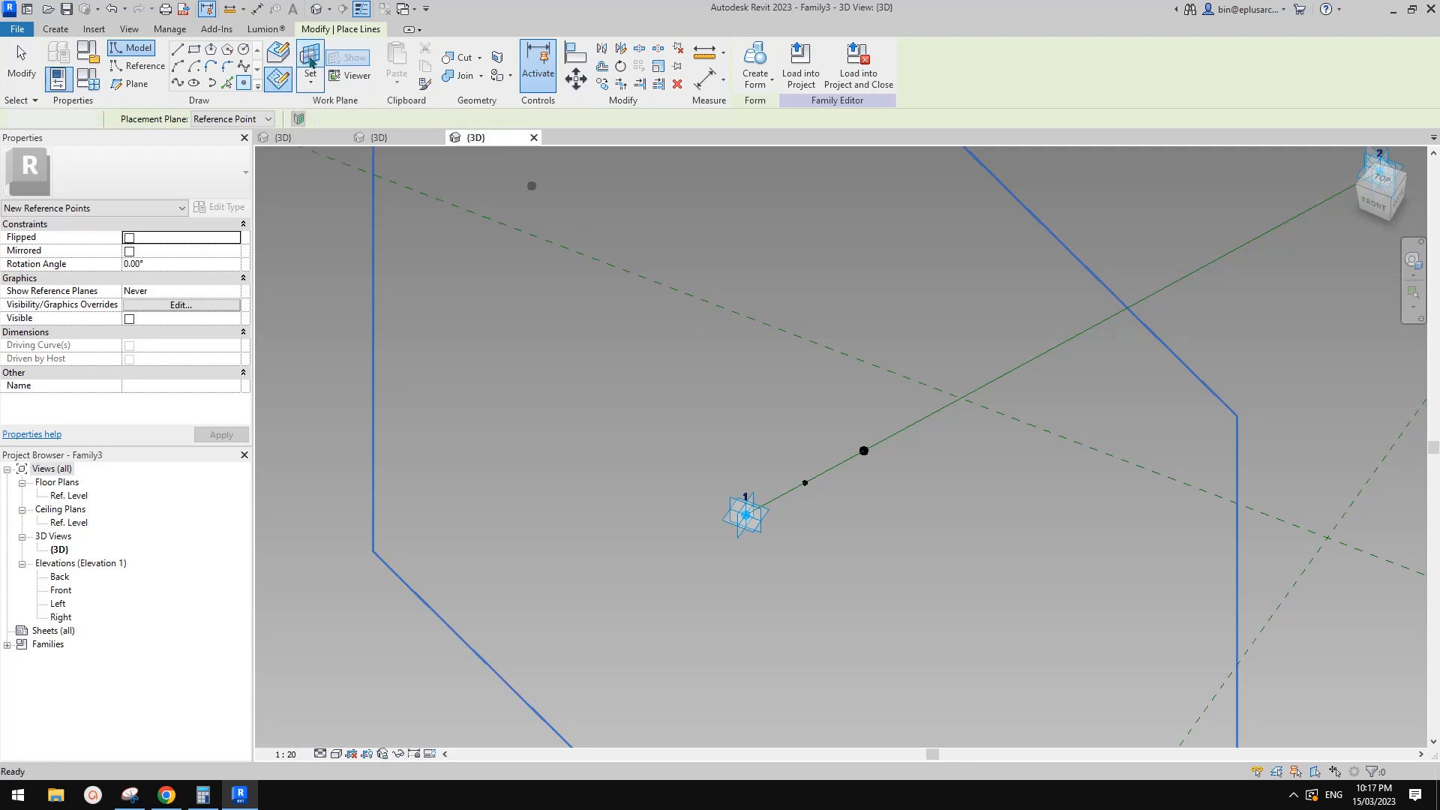
{"action": "left_click", "coordinate": [863, 451]}
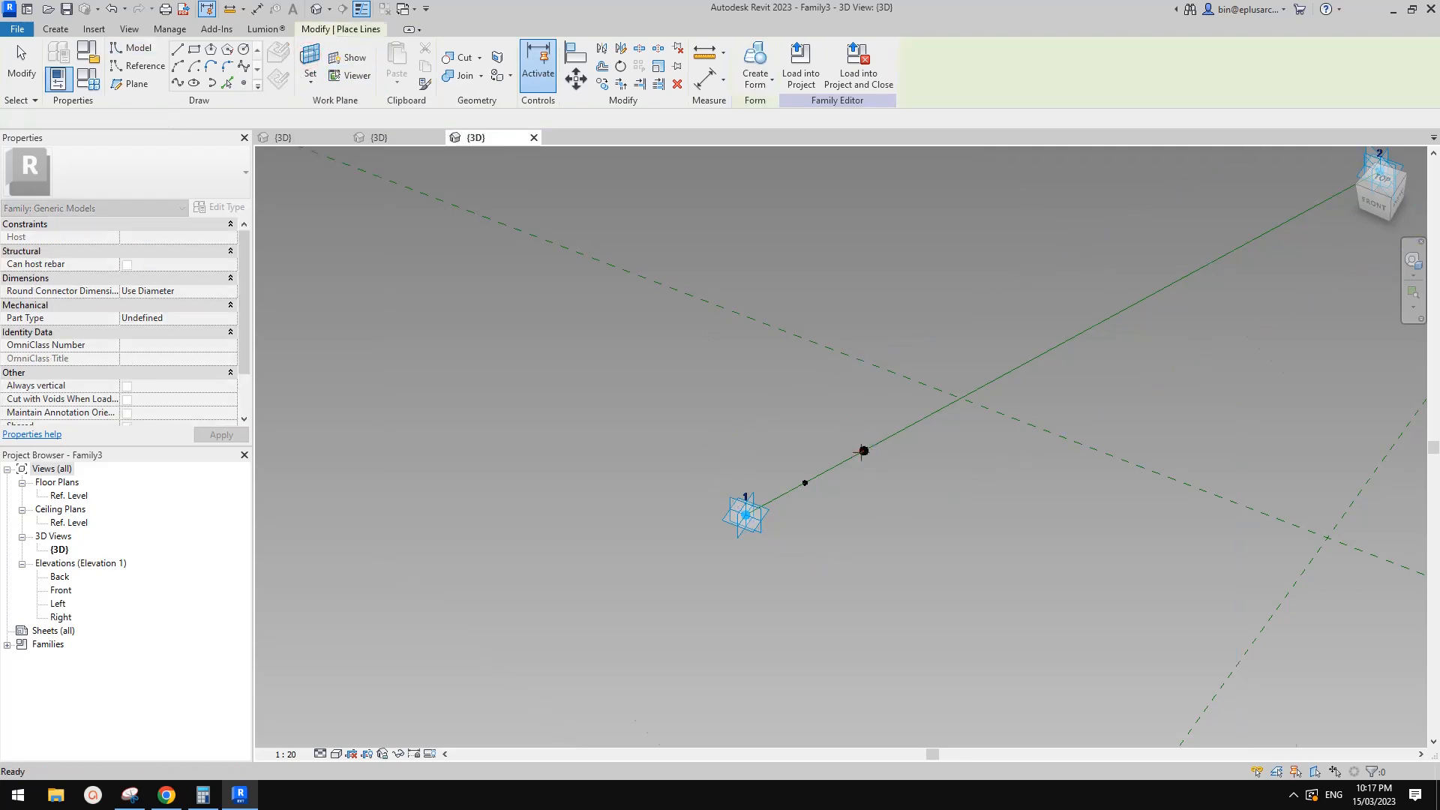
{"action": "left_click", "coordinate": [863, 451]}
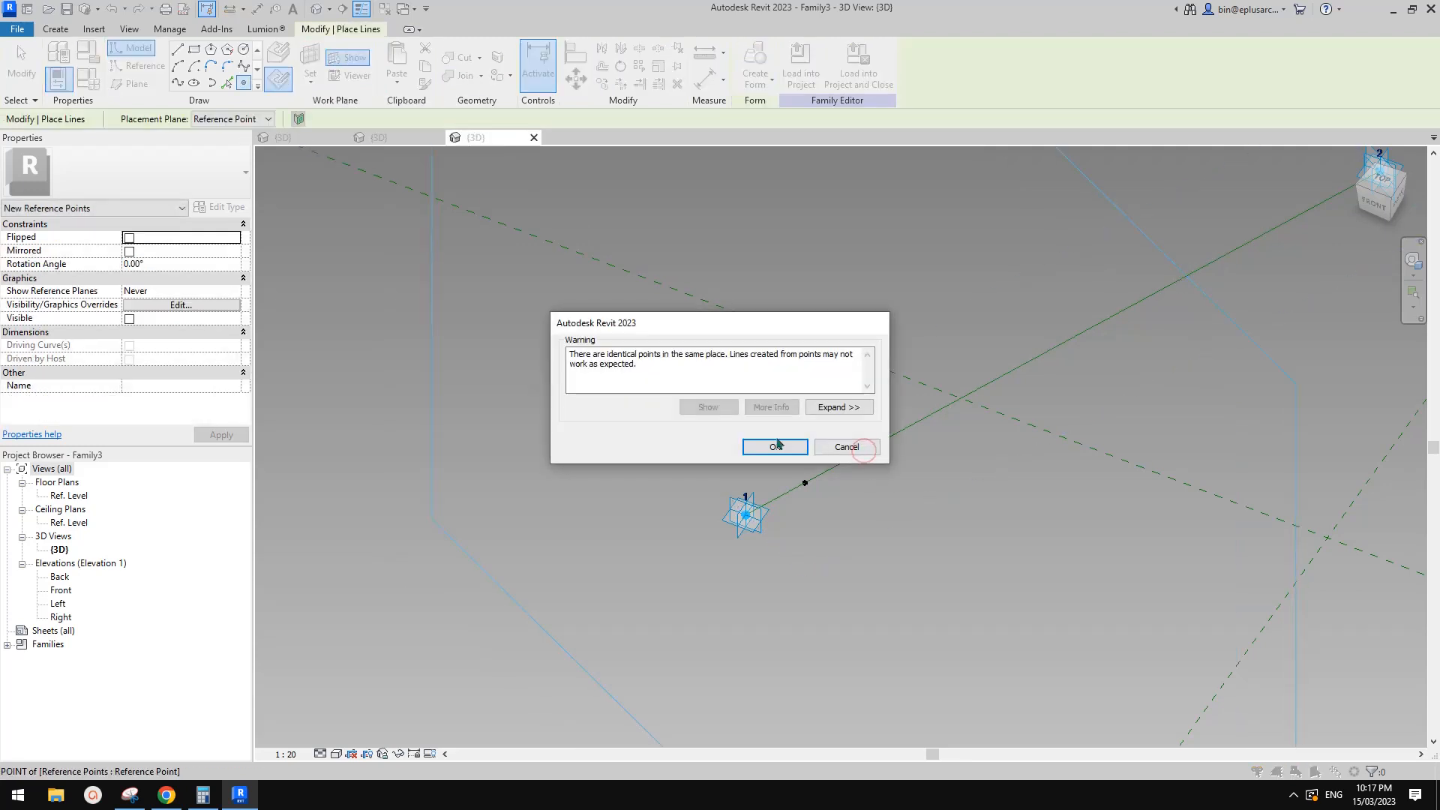
{"action": "left_click", "coordinate": [776, 446]}
{"action": "key", "text": "Escape"}
Move the new point along the line's direction, back past adaptive point 1, to an offset of about -2973.
{"action": "left_click", "coordinate": [864, 451]}
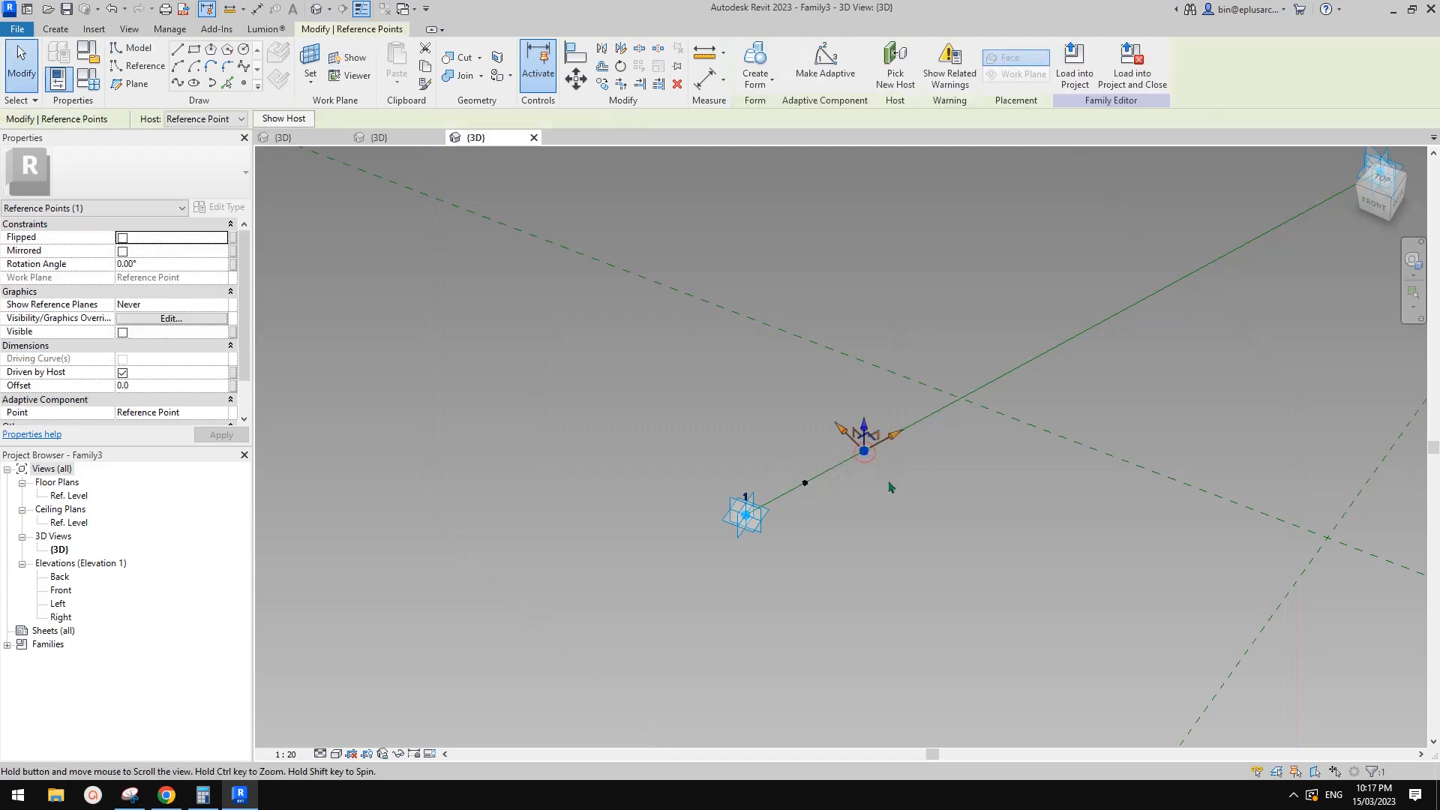
{"action": "middle_click_drag", "start_coordinate": [888, 484], "coordinate": [852, 482], "text": "shift"}
{"action": "left_click_drag", "start_coordinate": [901, 448], "coordinate": [609, 521]}
{"action": "middle_click_drag", "start_coordinate": [653, 525], "coordinate": [670, 534], "text": "shift"}
{"action": "middle_click_drag", "start_coordinate": [607, 435], "coordinate": [726, 452], "text": "shift"}
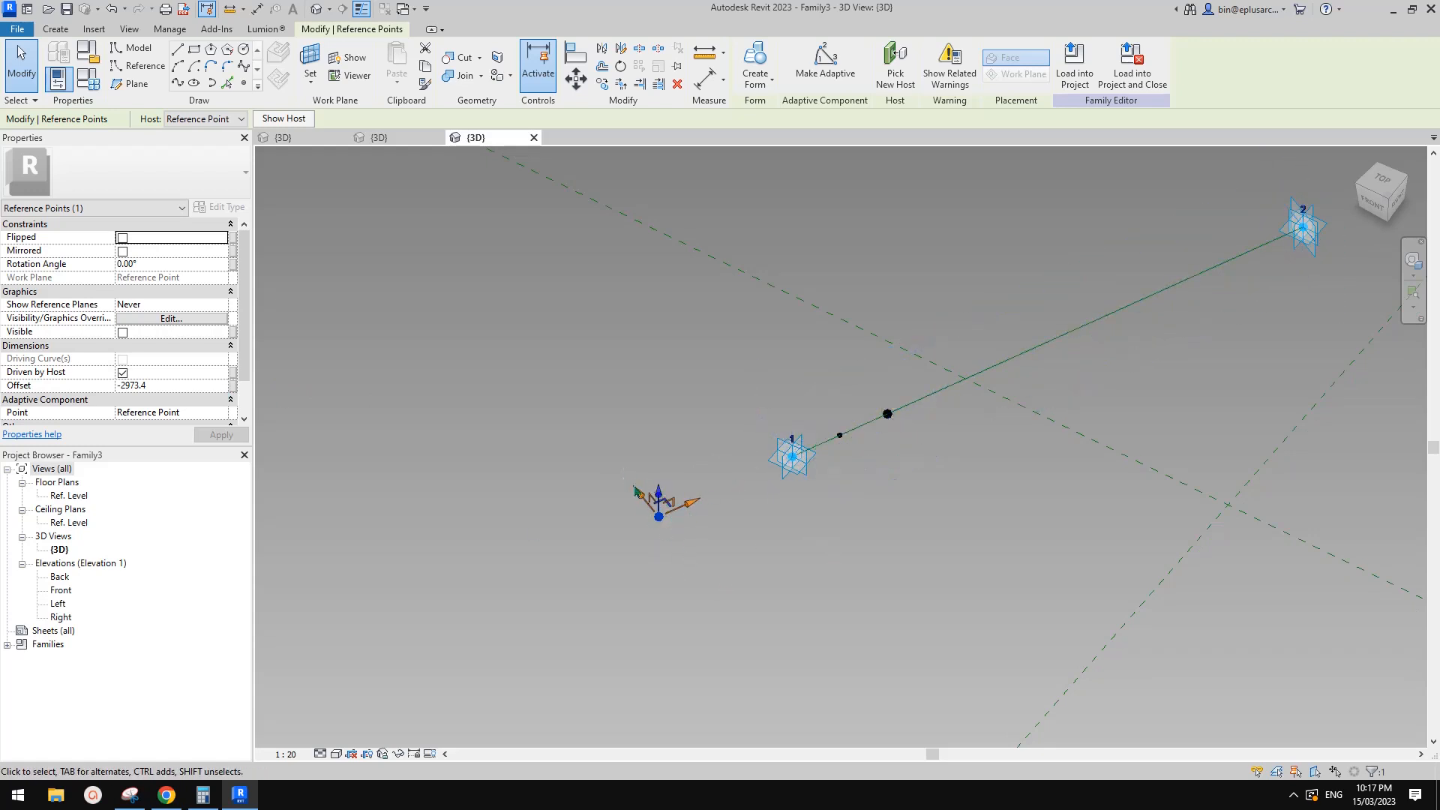
Associate the point's offset with a new instance family parameter named HN.
{"action": "left_click", "coordinate": [233, 386]}
{"action": "left_click", "coordinate": [286, 454]}
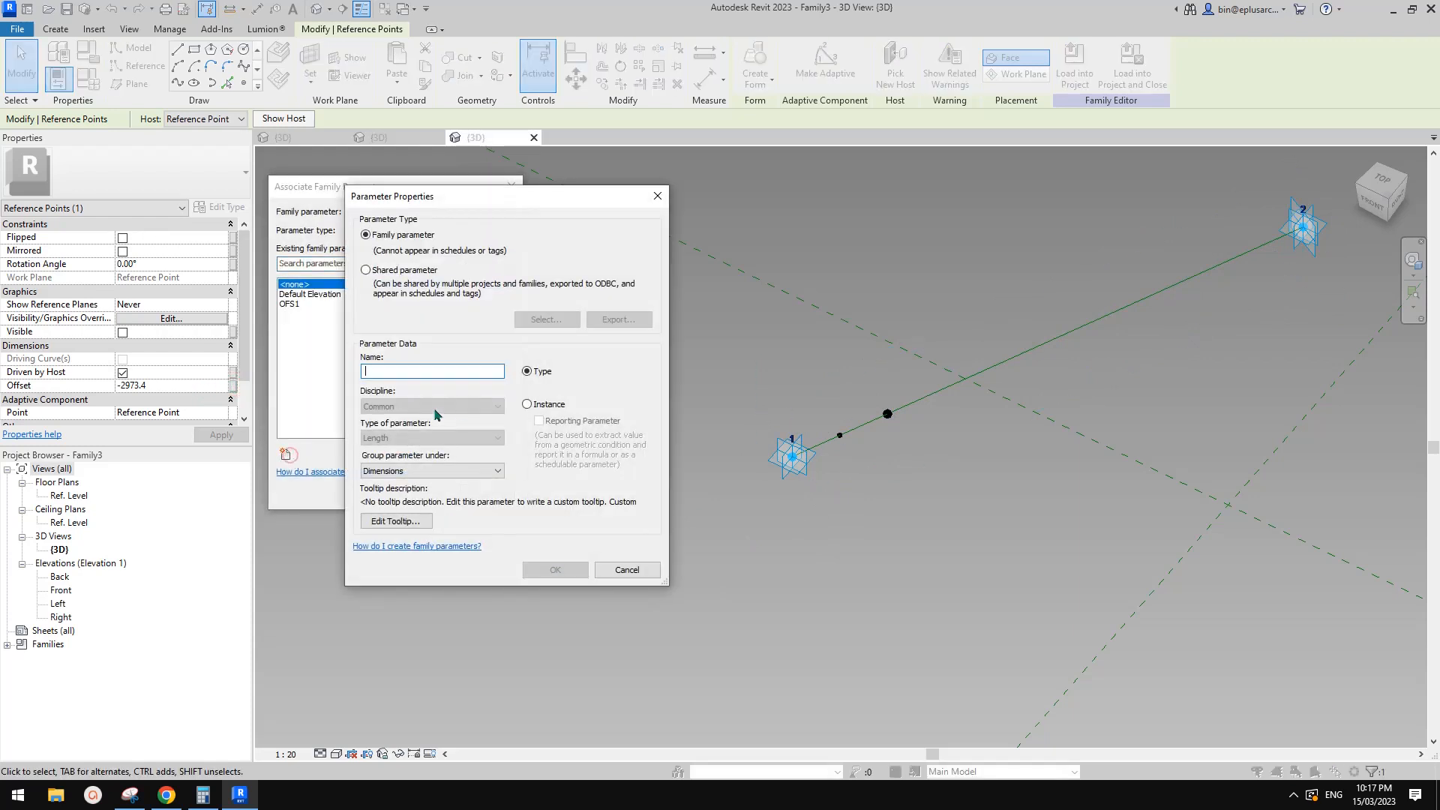
{"action": "type", "text": "H"}
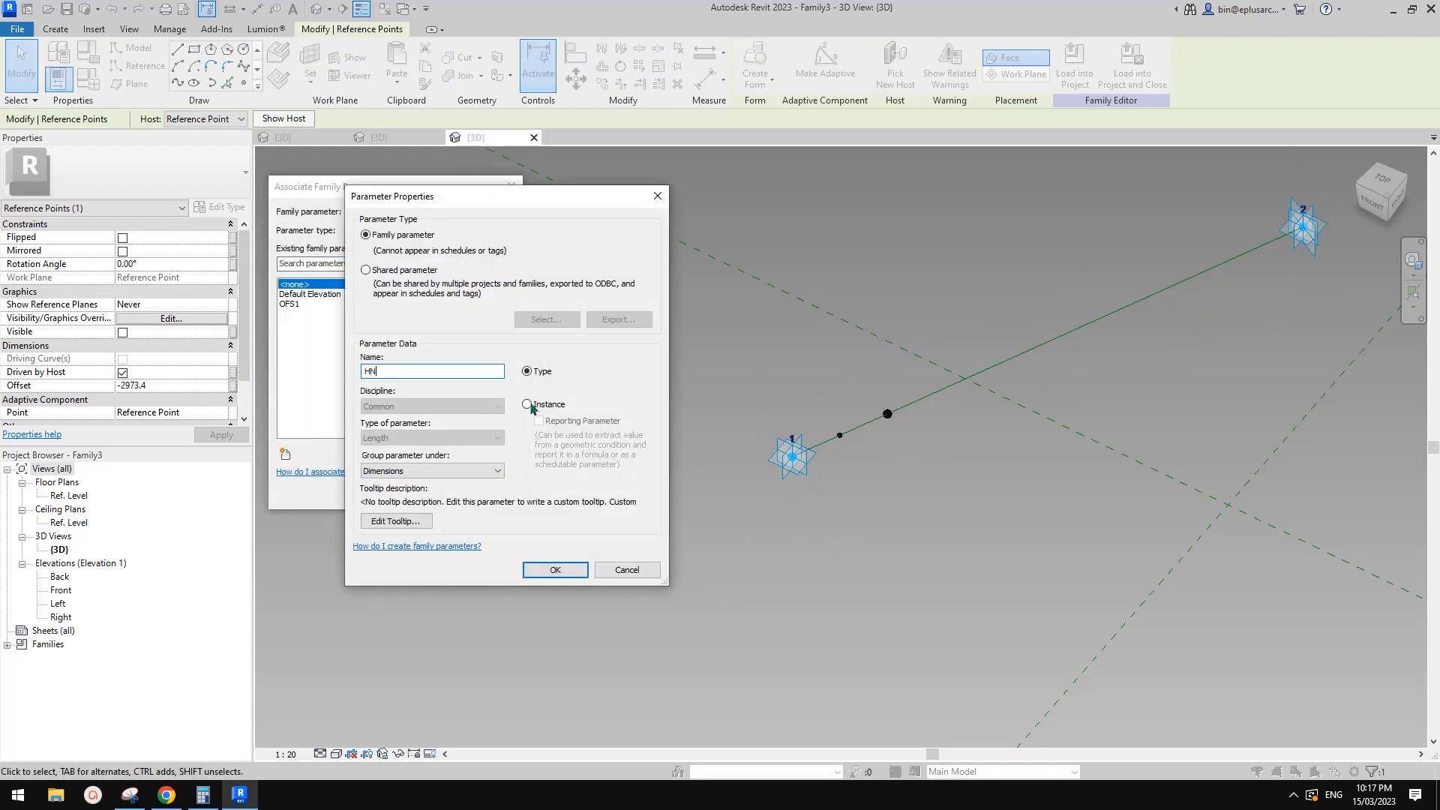
{"action": "type", "text": "N"}
{"action": "left_click", "coordinate": [528, 404]}
{"action": "left_click", "coordinate": [555, 569]}
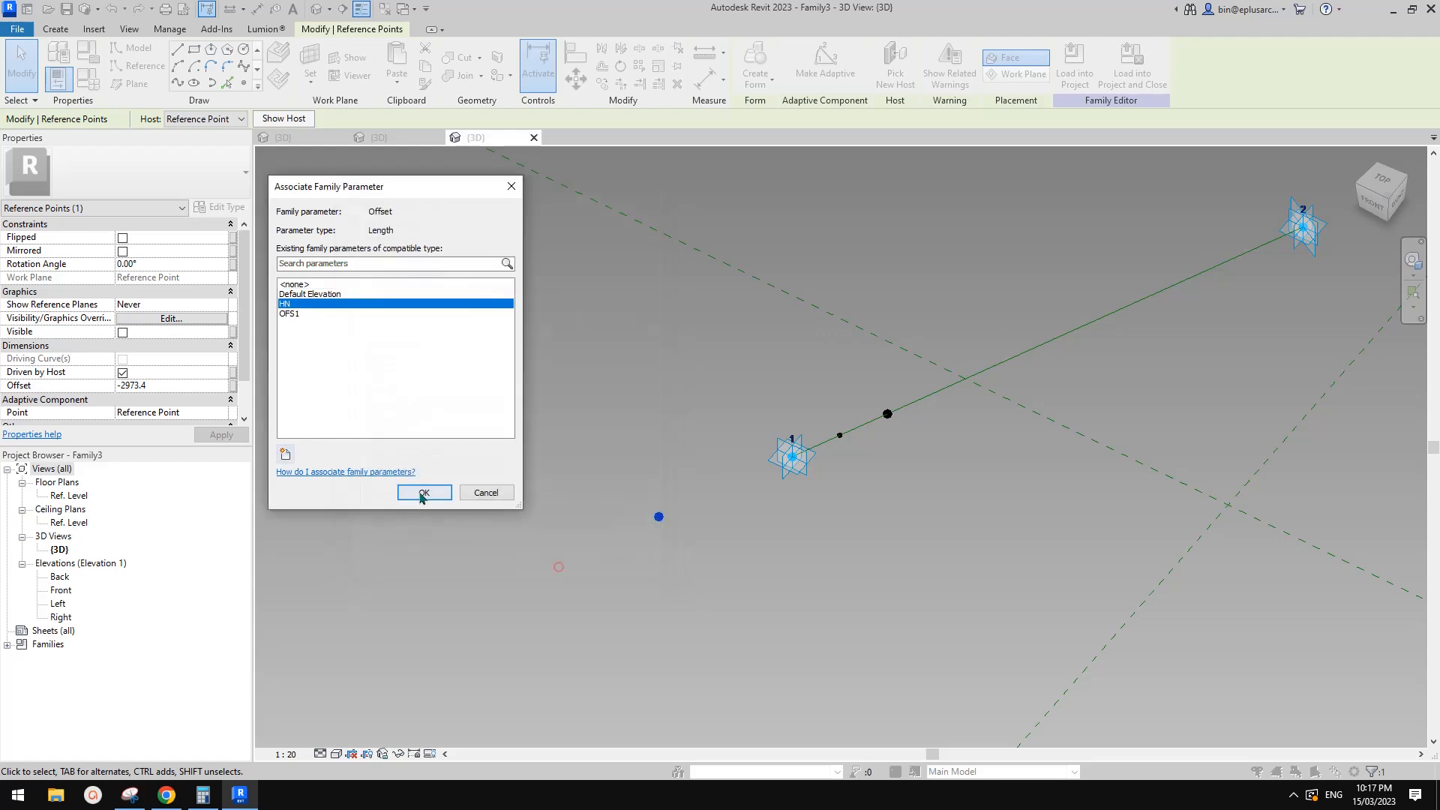
{"action": "left_click", "coordinate": [422, 493]}
Add an instance length parameter named H to the family types.
{"action": "left_click", "coordinate": [88, 77]}
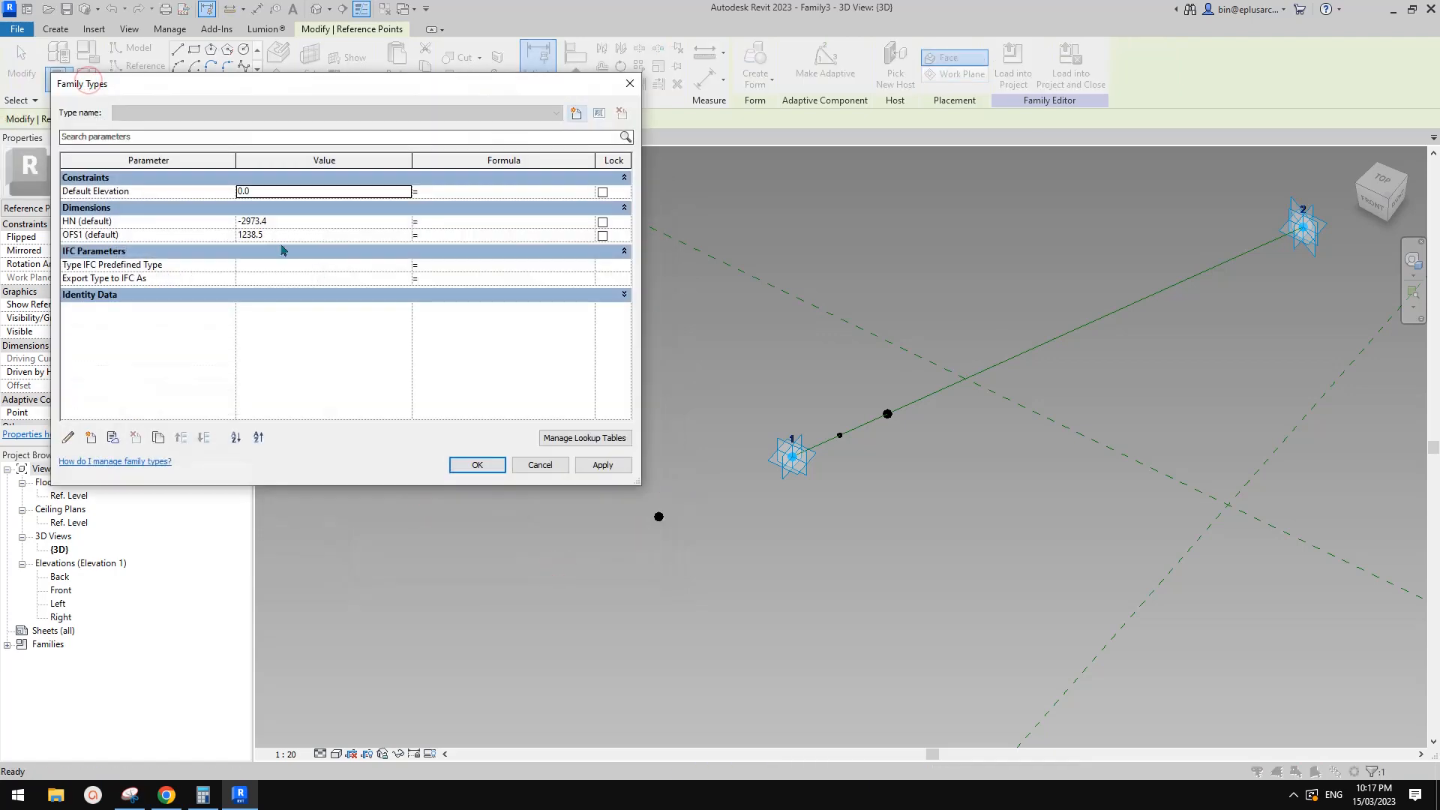
{"action": "left_click", "coordinate": [90, 437]}
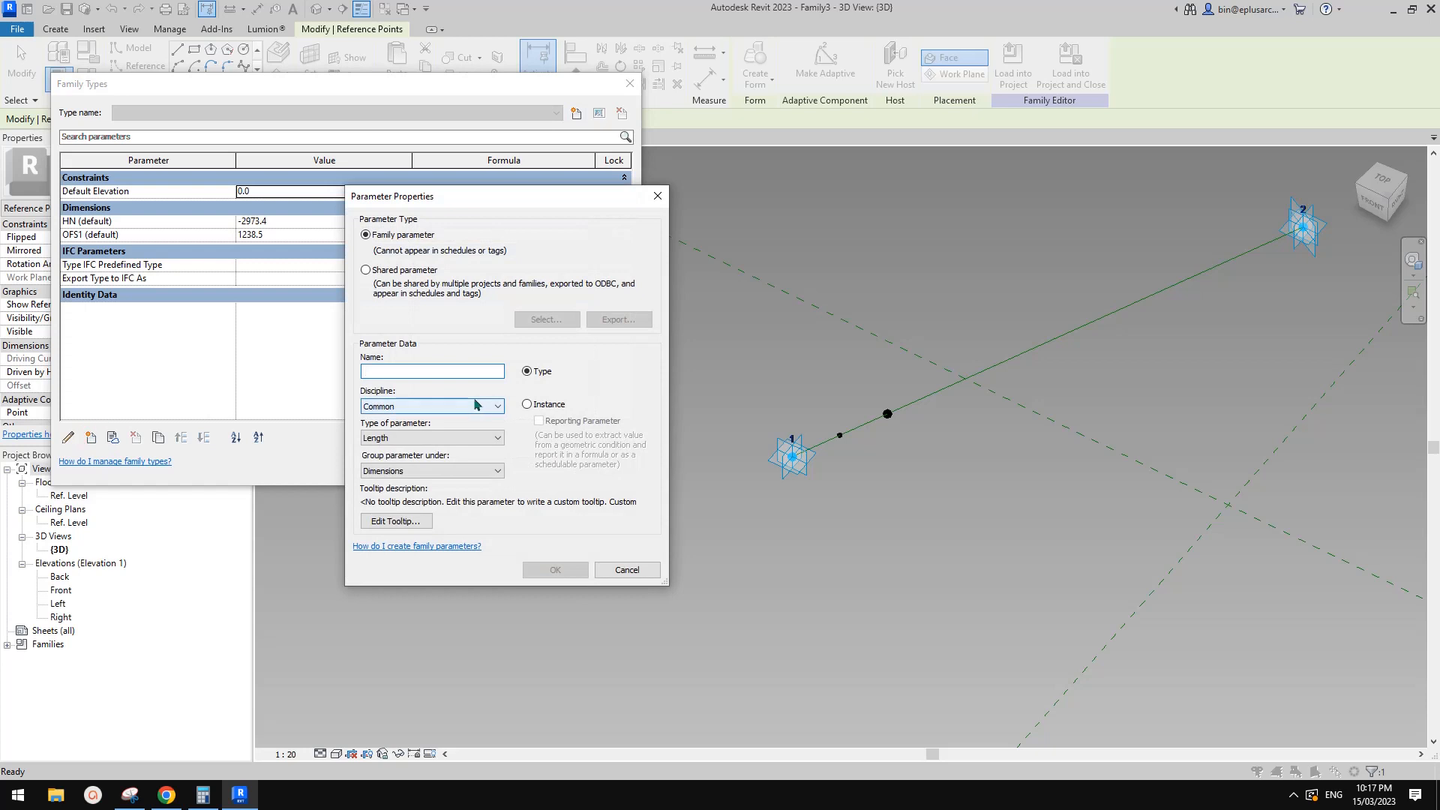
{"action": "type", "text": "H"}
{"action": "left_click", "coordinate": [549, 405]}
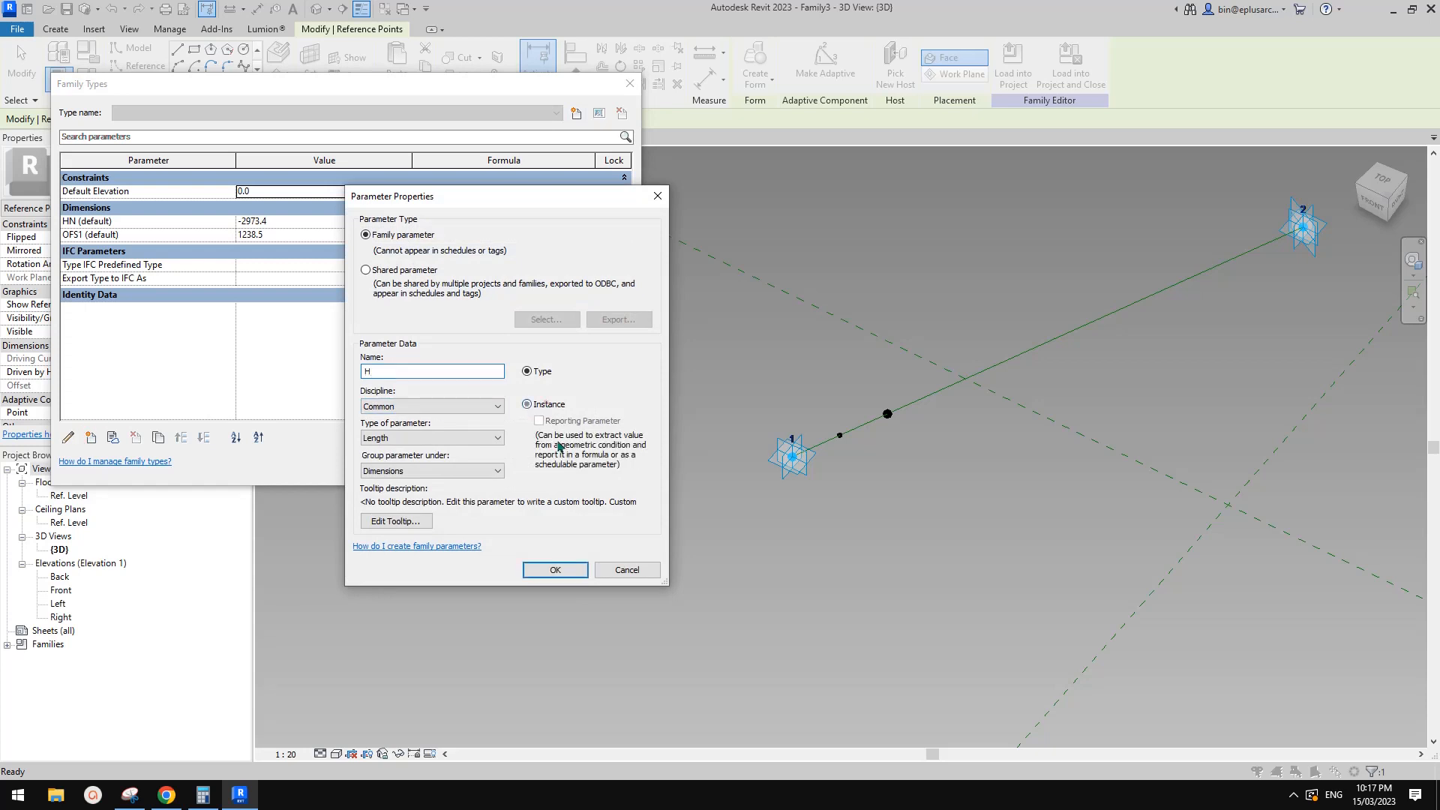
{"action": "left_click", "coordinate": [555, 570]}
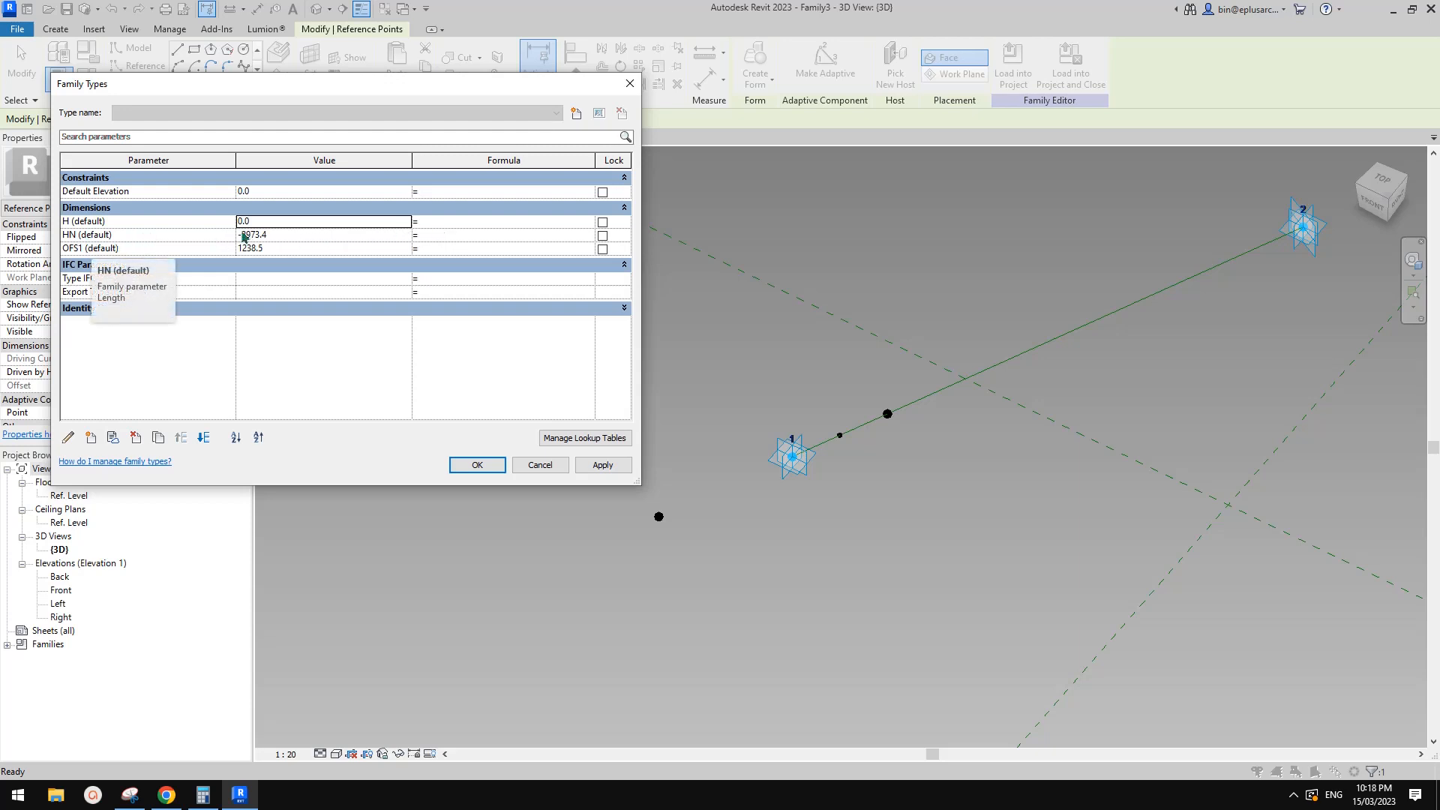
Set H to 3000 and give HN the formula -H.
{"action": "left_click", "coordinate": [447, 235]}
{"action": "left_click", "coordinate": [332, 220]}
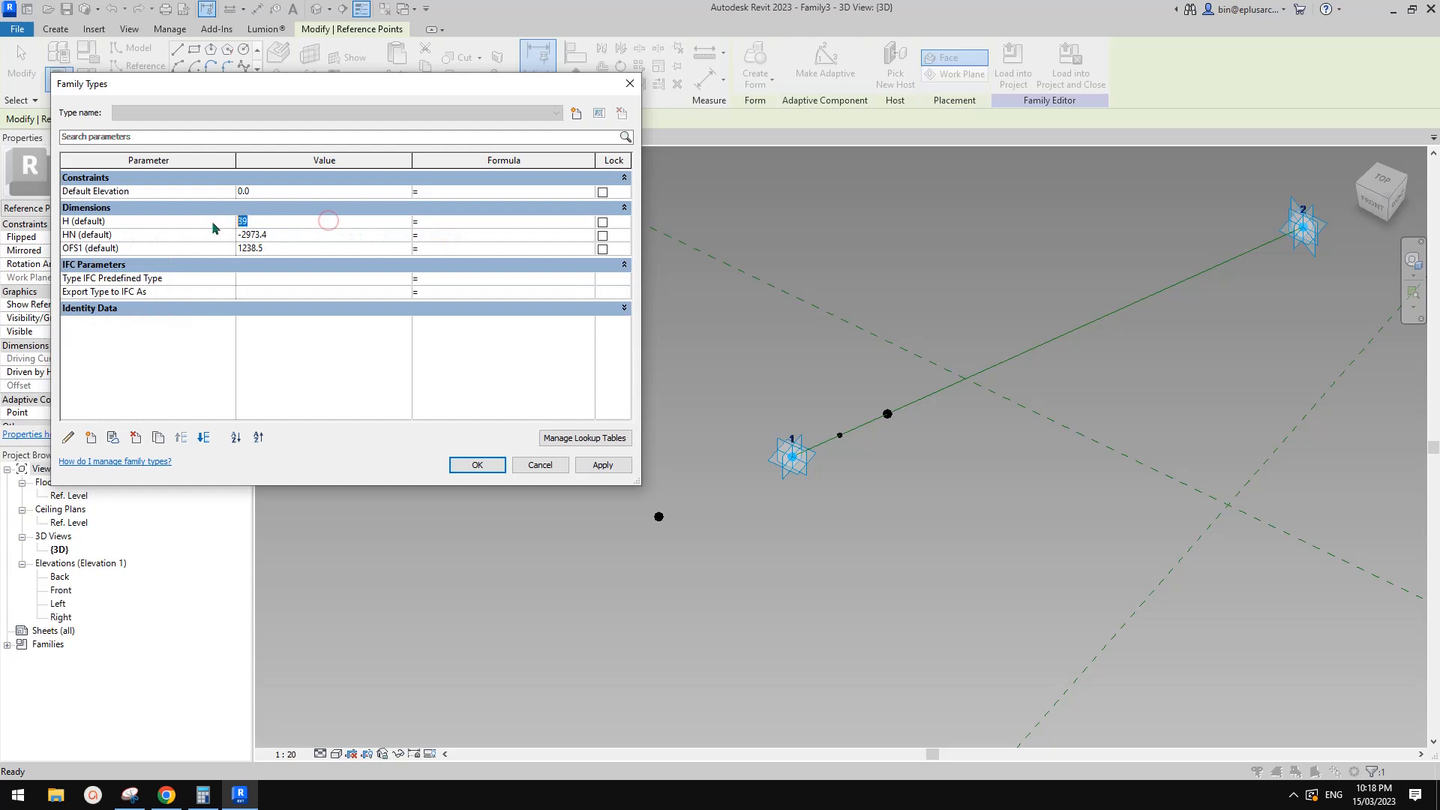
{"action": "type", "text": "3"}
{"action": "left_click", "coordinate": [453, 234]}
{"action": "type", "text": "-HN"}
{"action": "left_click", "coordinate": [806, 404]}
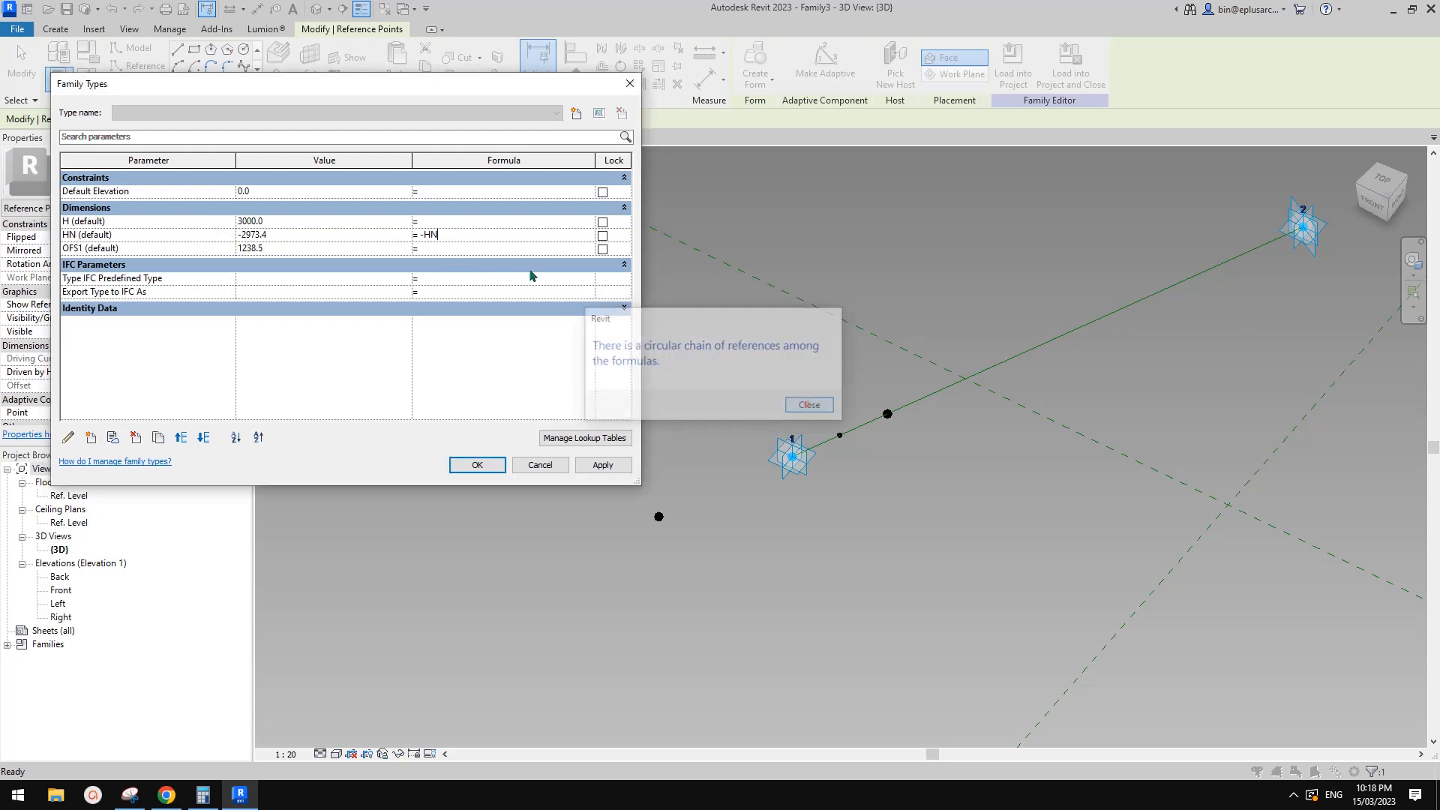
{"action": "key", "text": "BackSpace"}
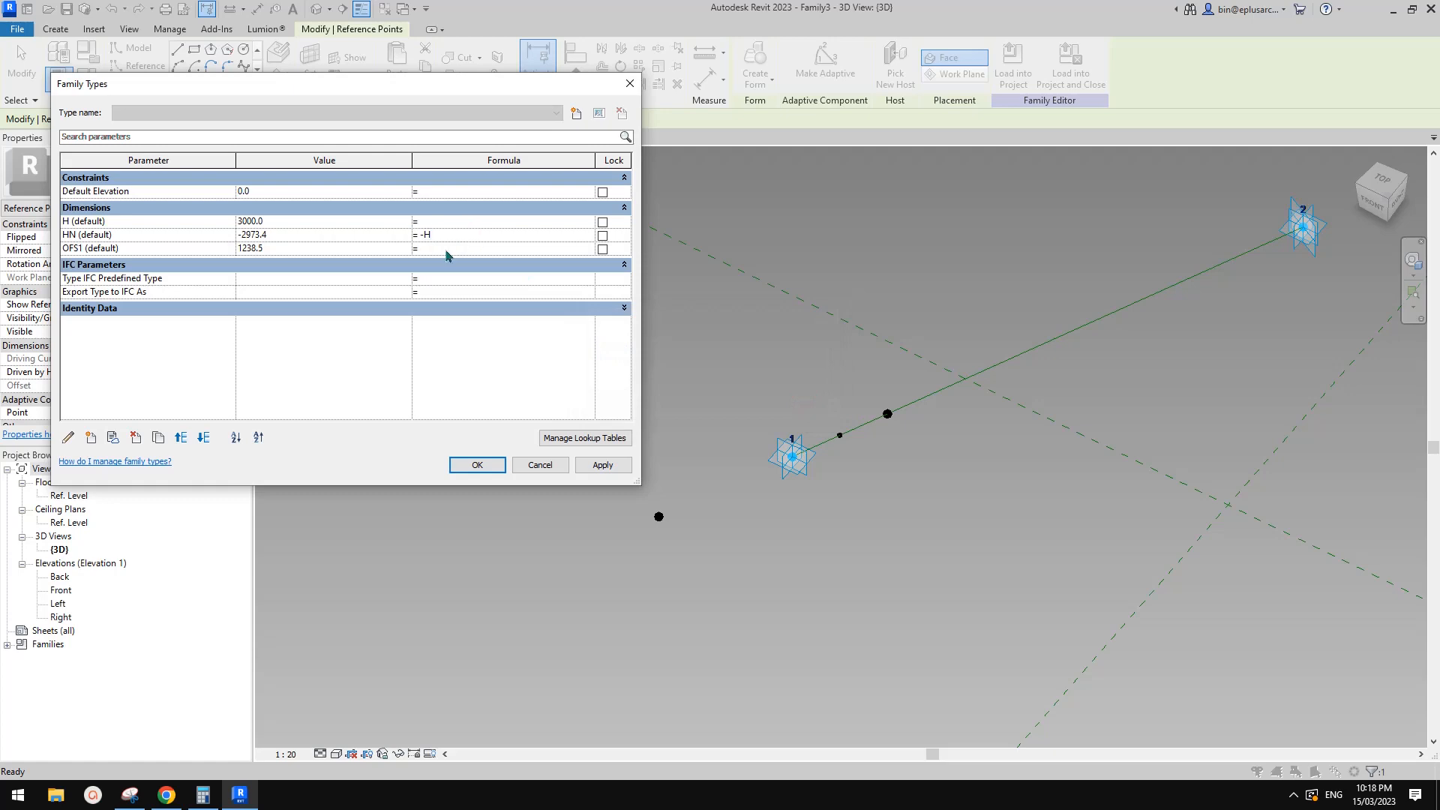
{"action": "left_click", "coordinate": [603, 465]}
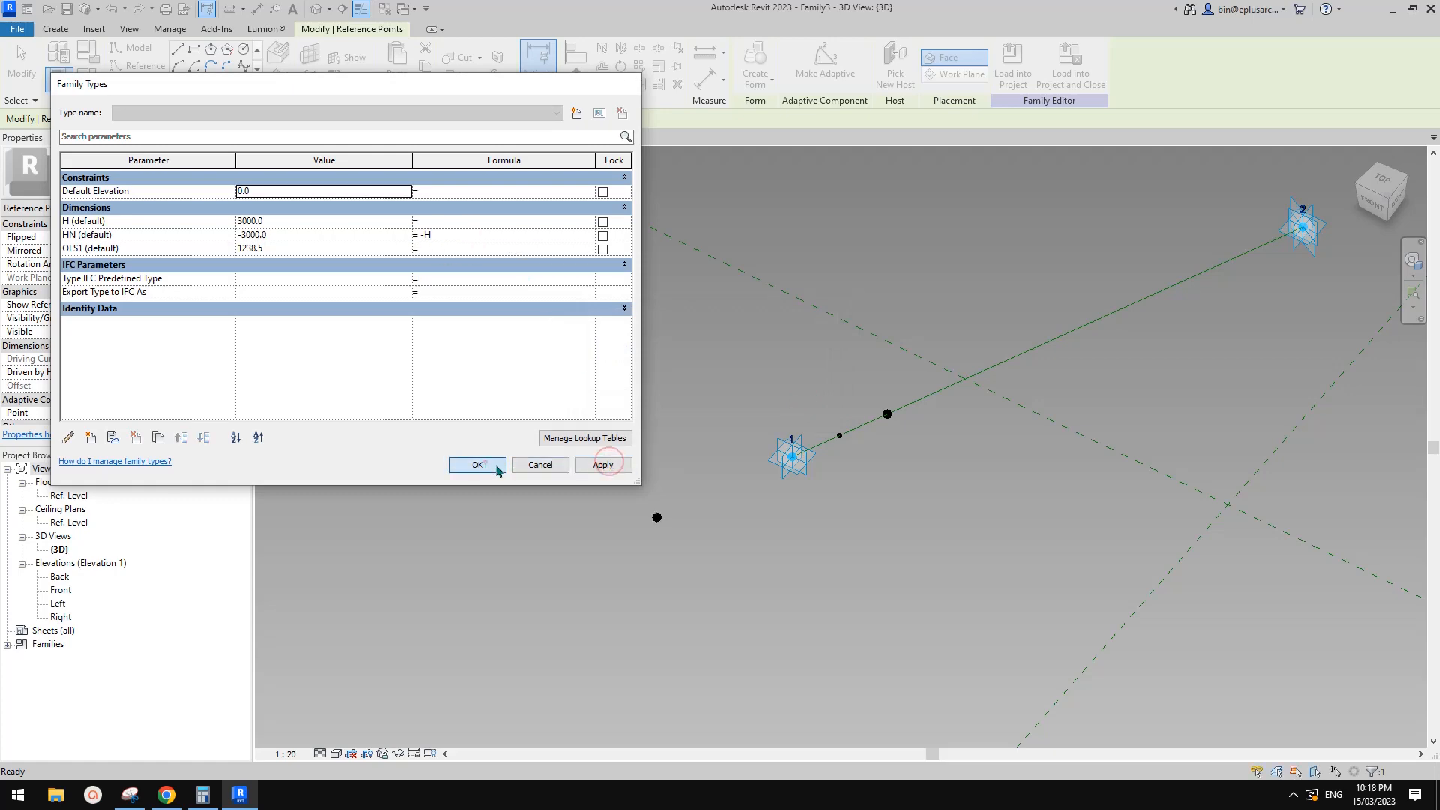
{"action": "left_click", "coordinate": [477, 465]}
Mark the three sides of the sketched triangle as equal in Snipping Tool, and return to the Family3 view in Revit.
{"action": "scroll", "coordinate": [761, 482], "scroll_direction": "up", "scroll_amount": 1}
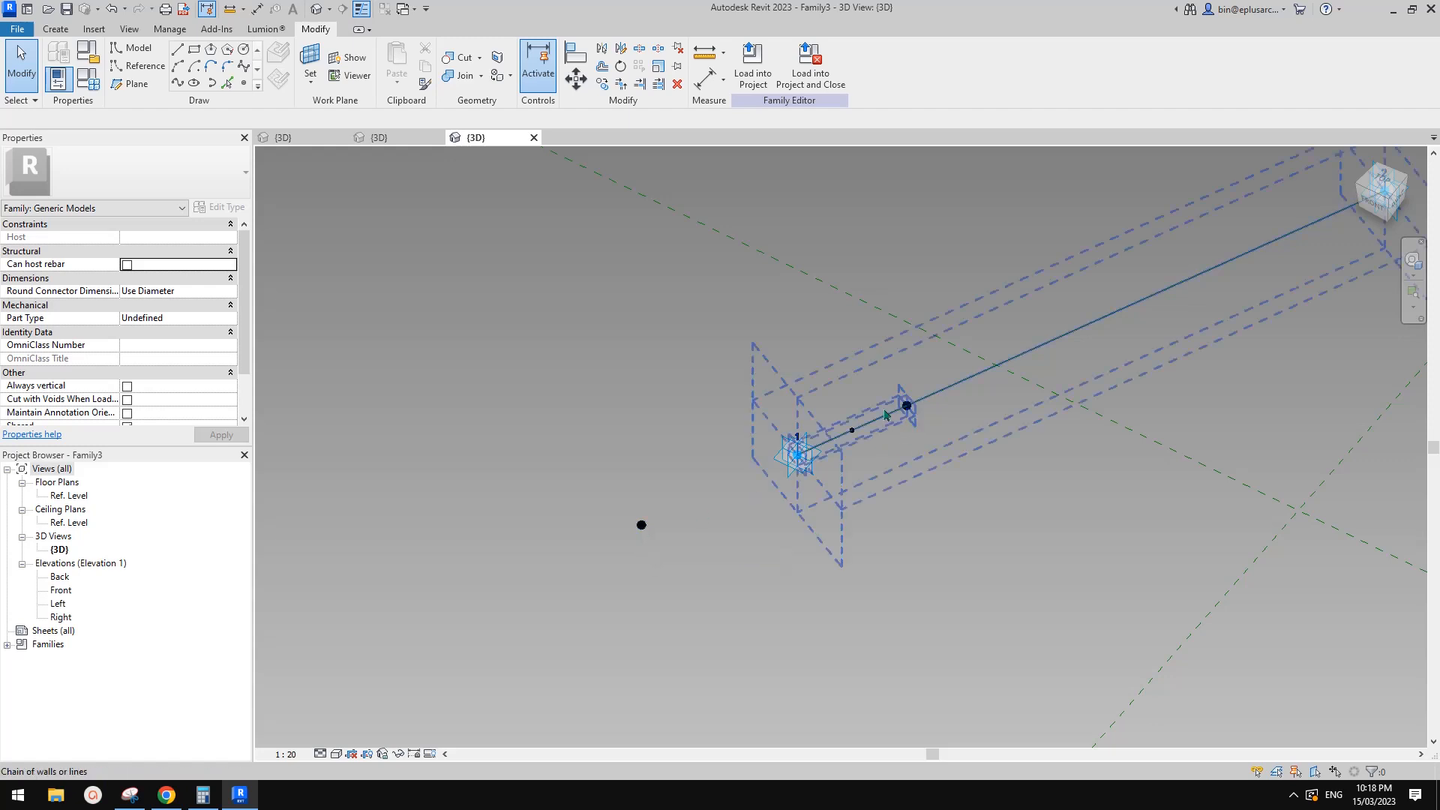
{"action": "left_click", "coordinate": [130, 794]}
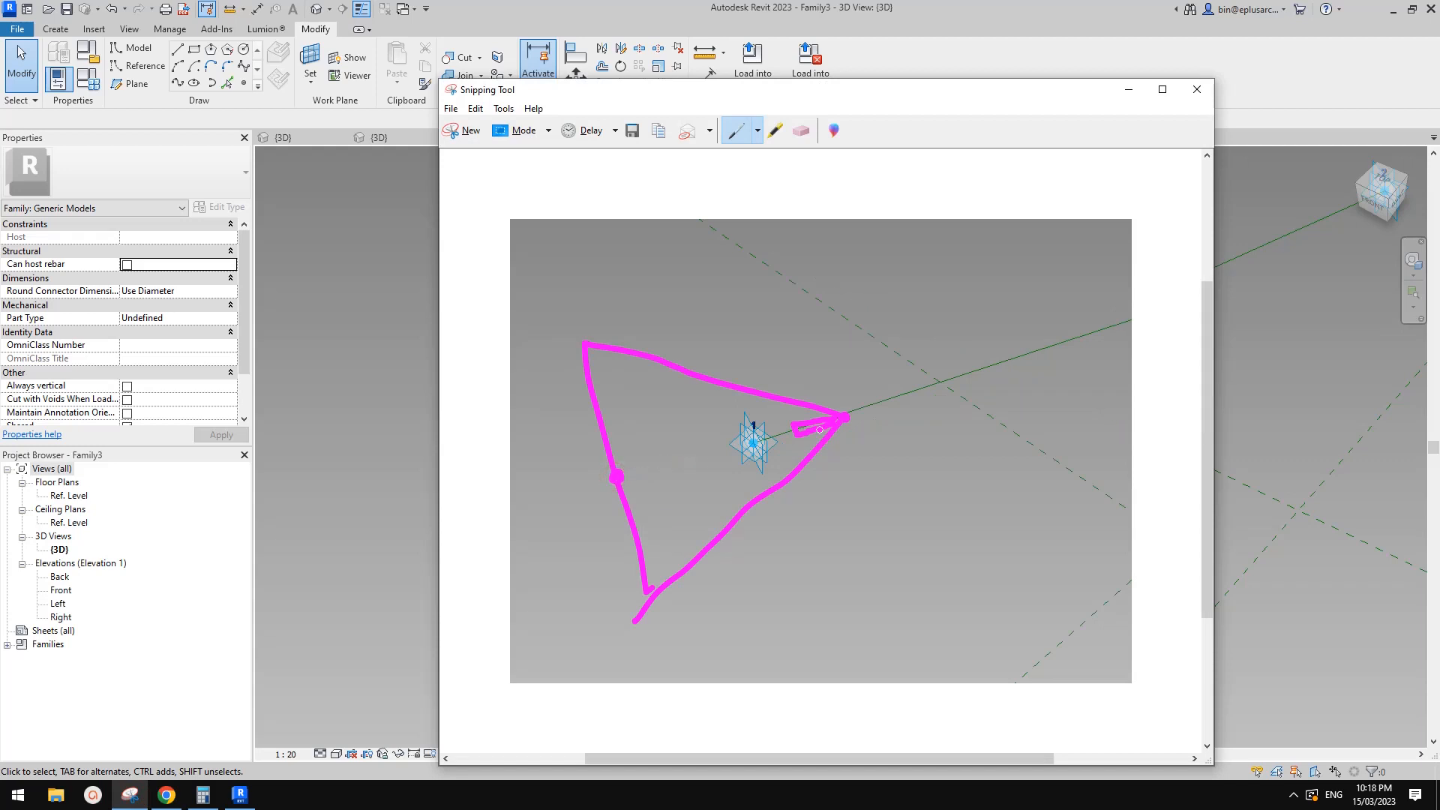
{"action": "scroll", "coordinate": [851, 417], "scroll_direction": "up", "scroll_amount": 1}
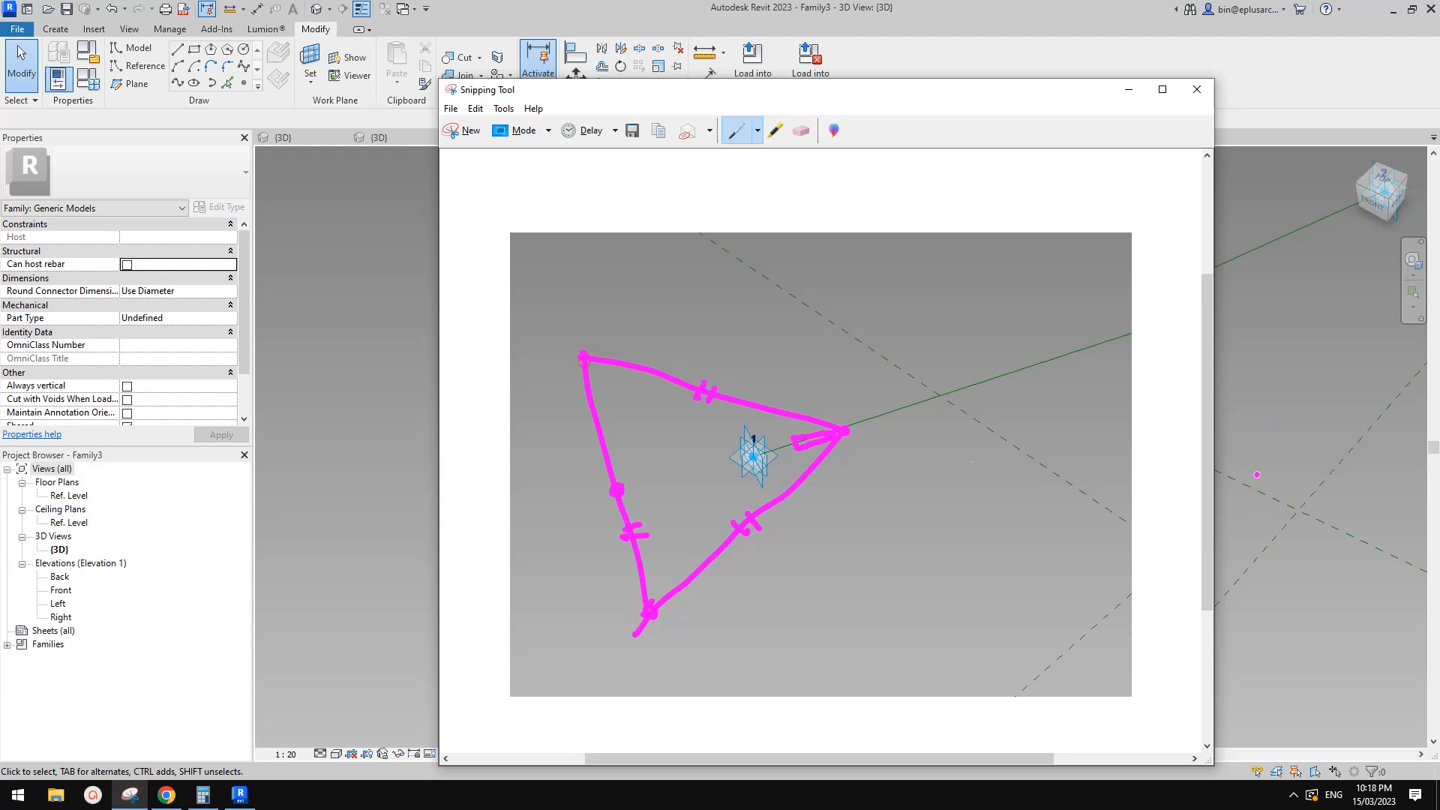
{"action": "left_click", "coordinate": [1373, 448]}
{"action": "scroll", "coordinate": [719, 491], "scroll_direction": "up", "scroll_amount": 1}
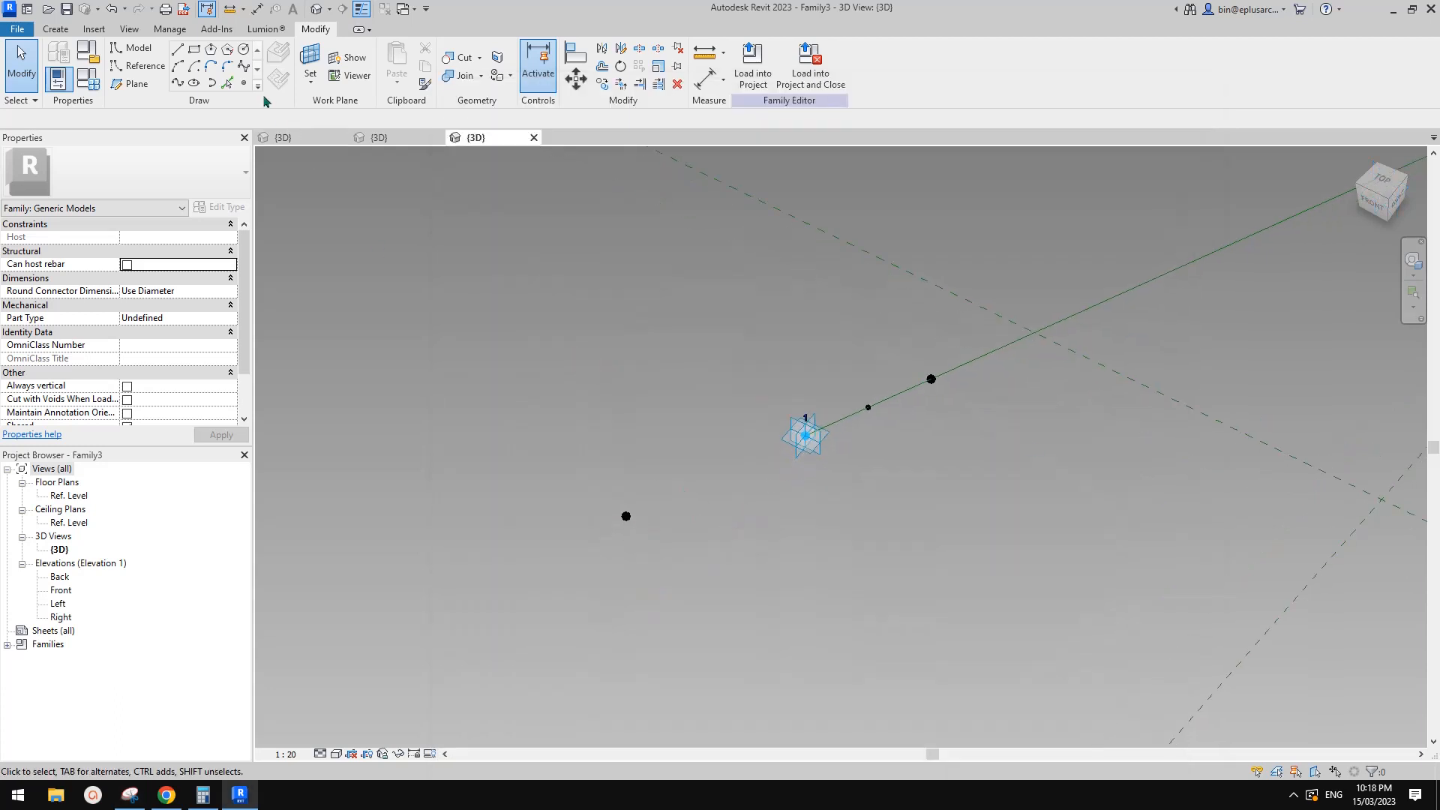
Place a reference point on the HN point's vertical plane parallel to the line and move it sideways to an offset of about 1977.
{"action": "left_click", "coordinate": [244, 83]}
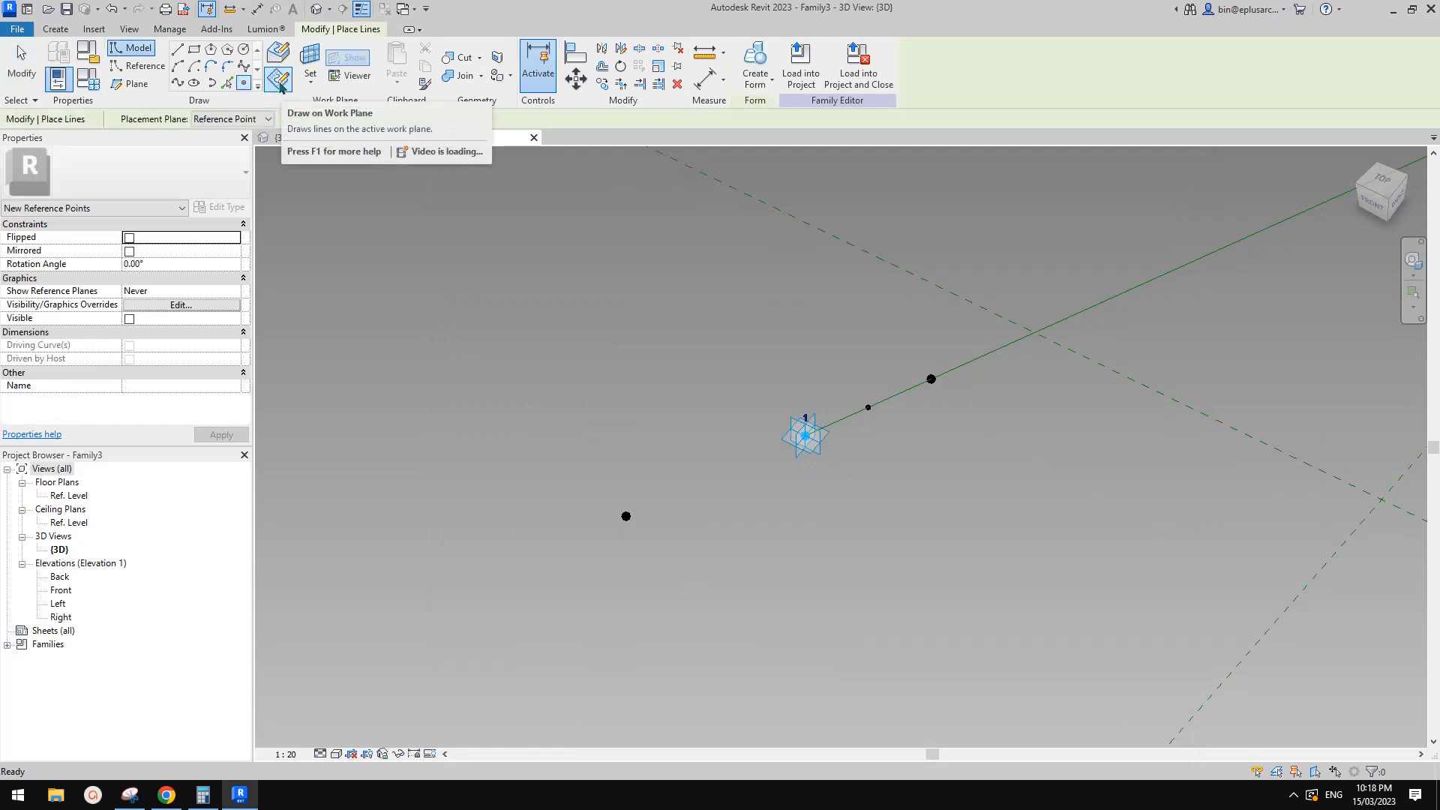
{"action": "key", "text": "Escape"}
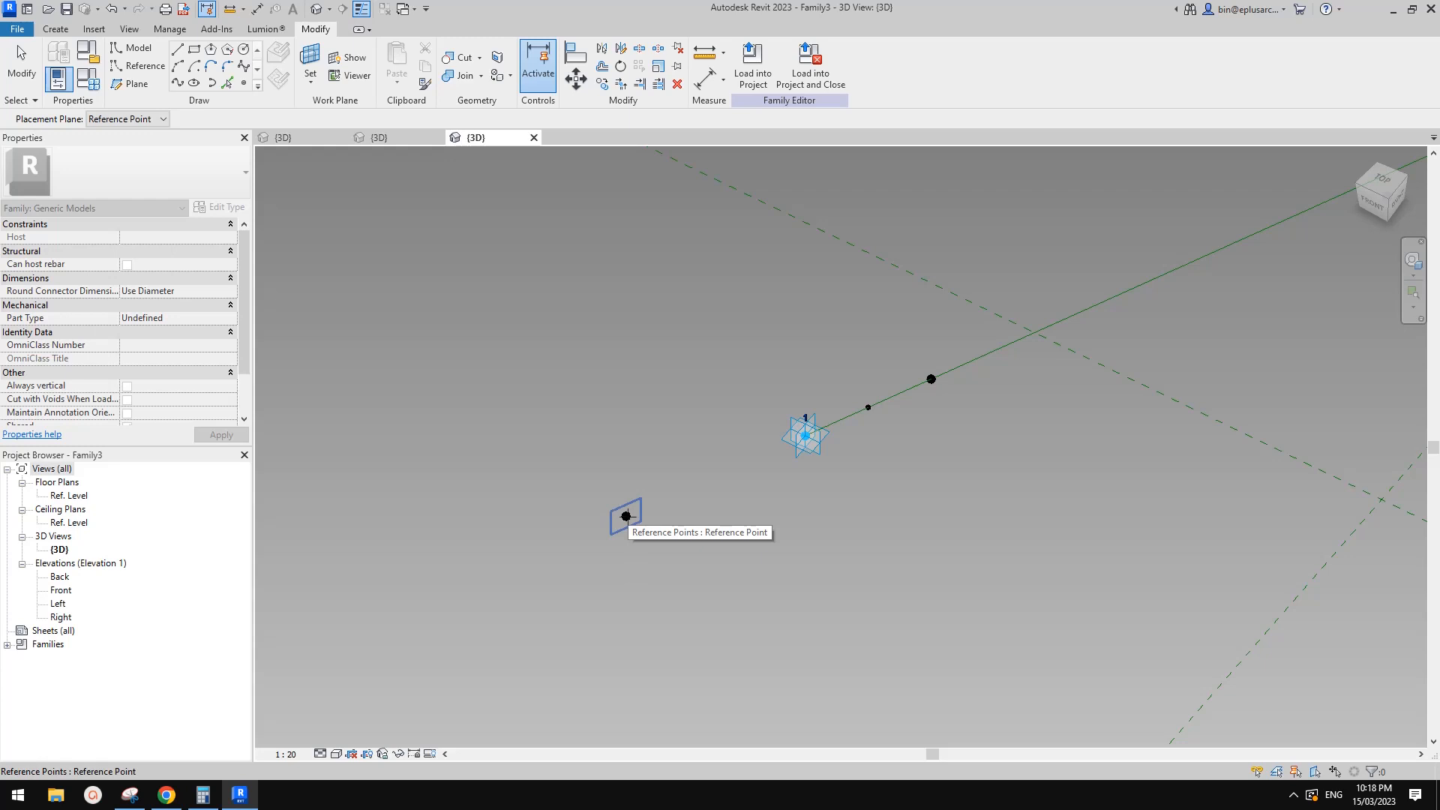
{"action": "mouse_move", "coordinate": [626, 516]}
{"action": "middle_mouse_down", "text": "shift"}
{"action": "mouse_move", "coordinate": [655, 525]}
{"action": "mouse_move", "coordinate": [750, 498]}
{"action": "mouse_move", "coordinate": [803, 460]}
{"action": "mouse_move", "coordinate": [645, 496]}
{"action": "mouse_move", "coordinate": [630, 531]}
{"action": "middle_mouse_up", "text": "shift"}
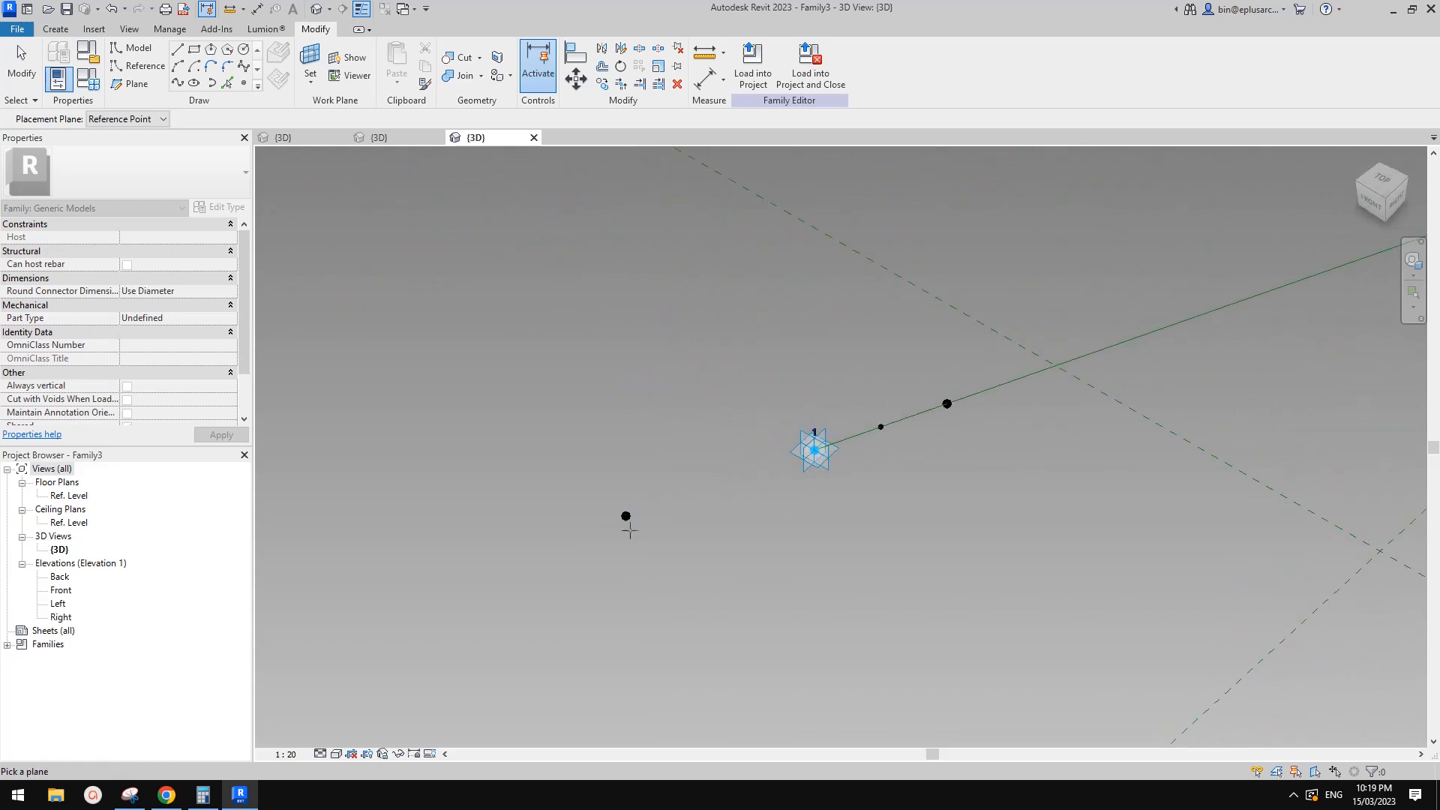
{"action": "left_click", "coordinate": [626, 516]}
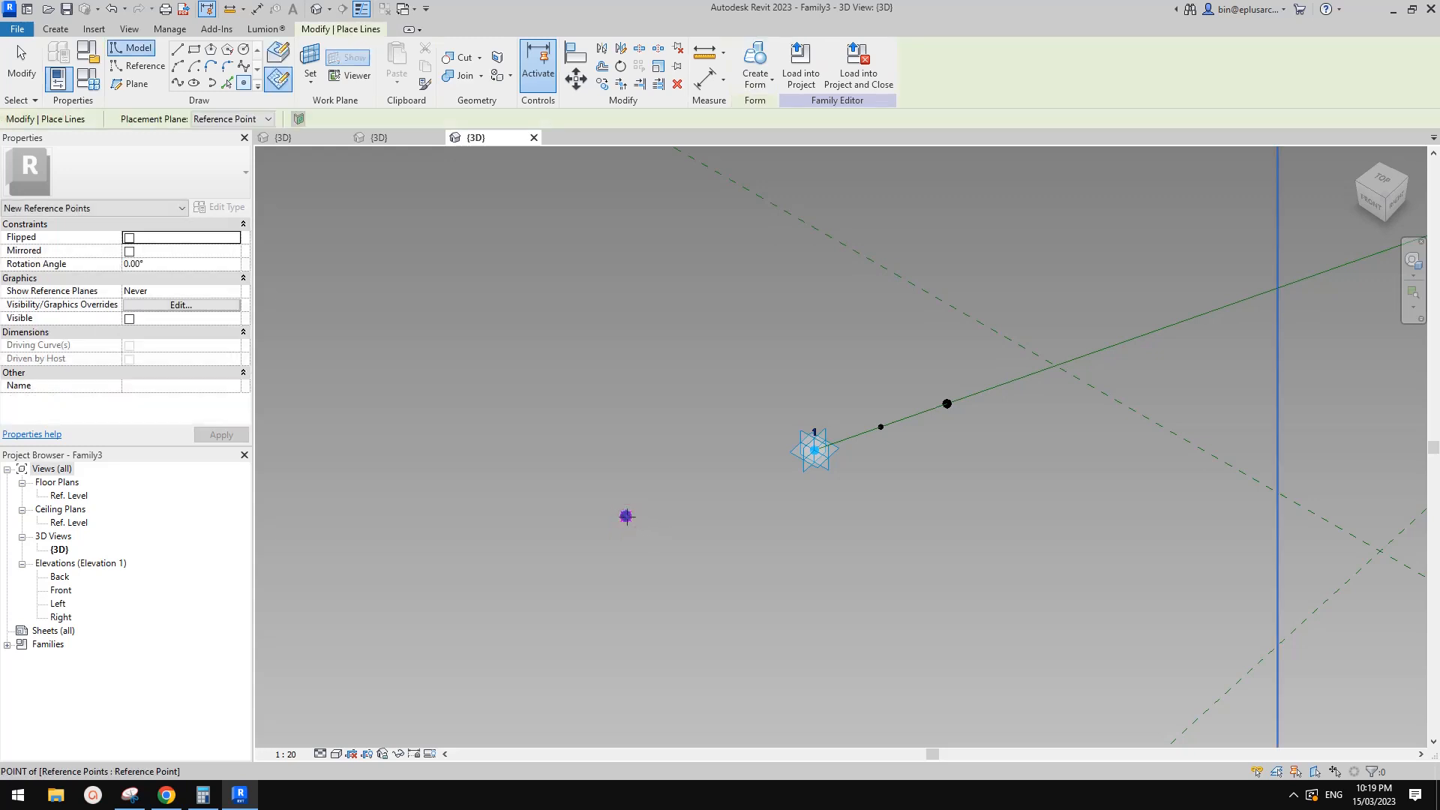
{"action": "left_click", "coordinate": [772, 446]}
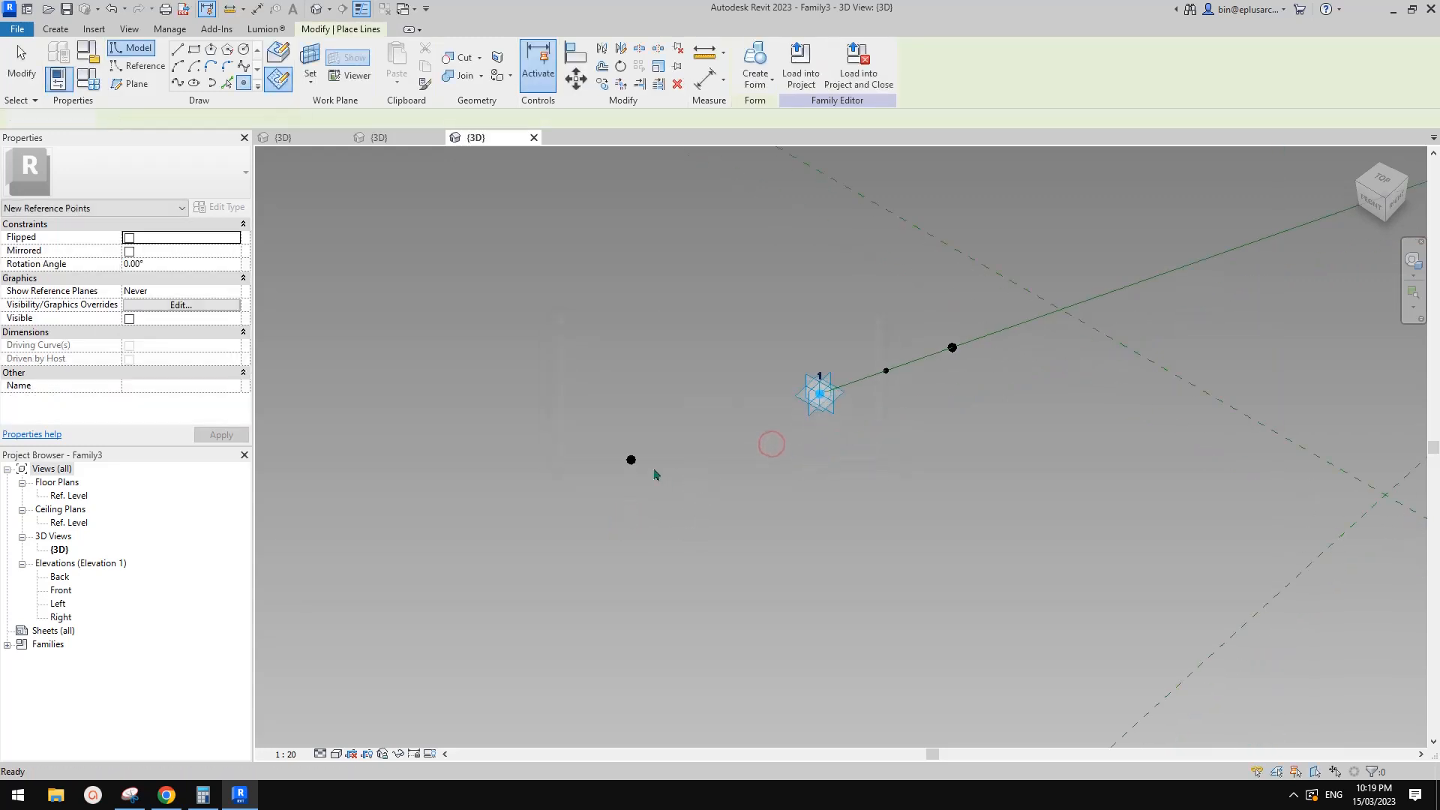
{"action": "key", "text": "Escape"}
{"action": "left_click", "coordinate": [632, 459]}
{"action": "scroll", "coordinate": [646, 478], "scroll_direction": "down", "scroll_amount": 3}
{"action": "left_click_drag", "start_coordinate": [615, 441], "coordinate": [549, 337]}
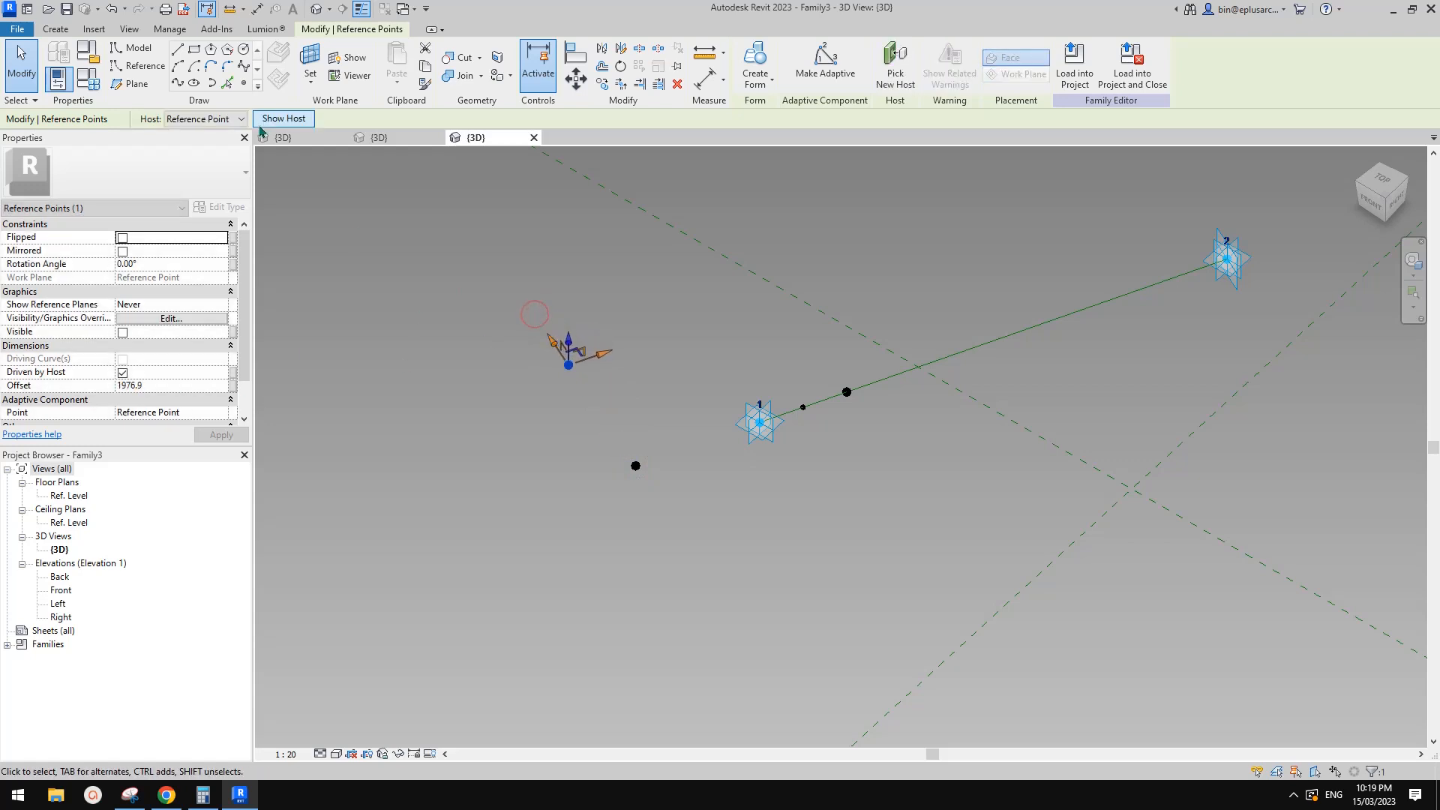
Place a second reference point on the same HN point plane and move it the opposite way to an offset of about -1988.
{"action": "left_click", "coordinate": [245, 83]}
{"action": "left_click", "coordinate": [279, 80]}
{"action": "left_click", "coordinate": [309, 60]}
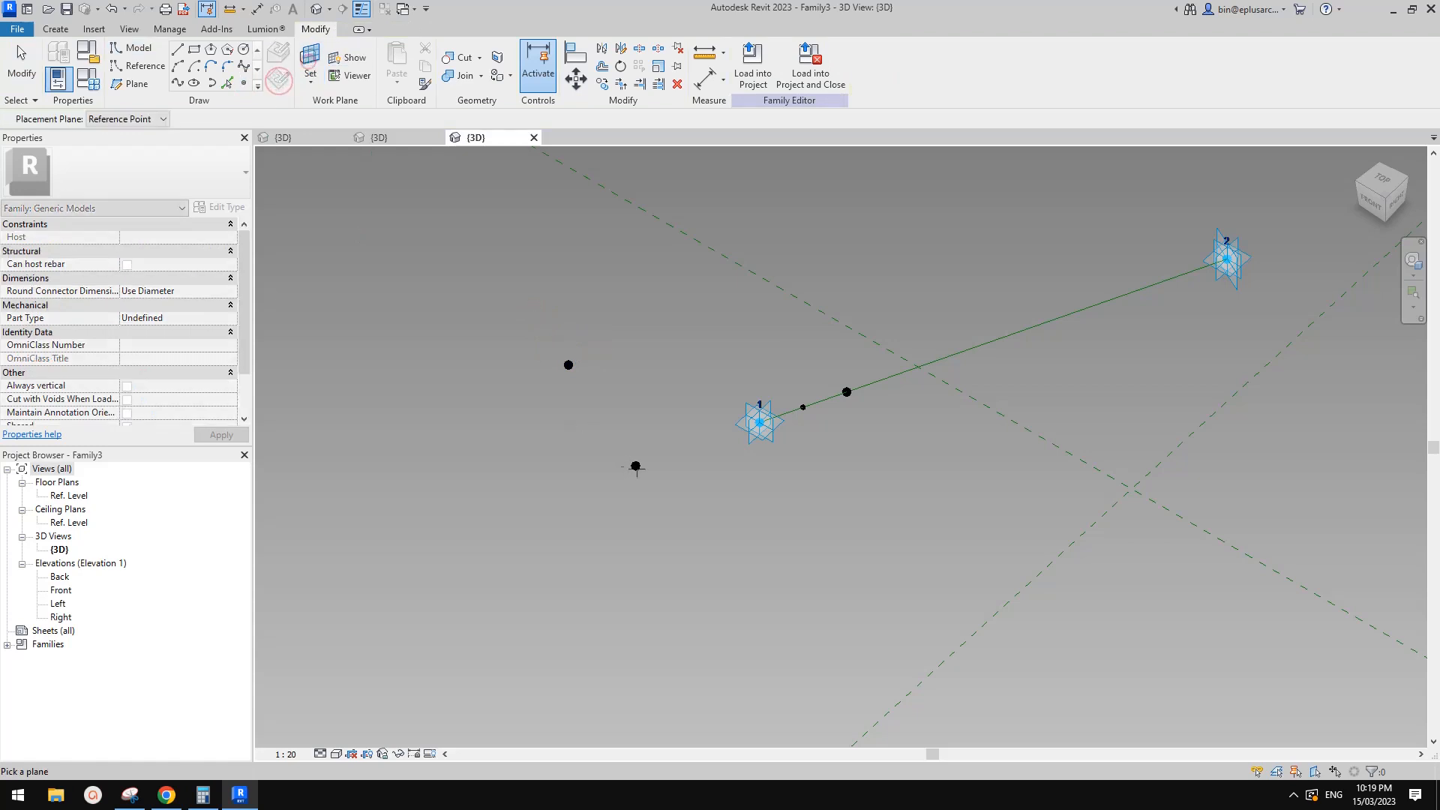
{"action": "left_click", "coordinate": [636, 467]}
{"action": "left_click", "coordinate": [636, 466]}
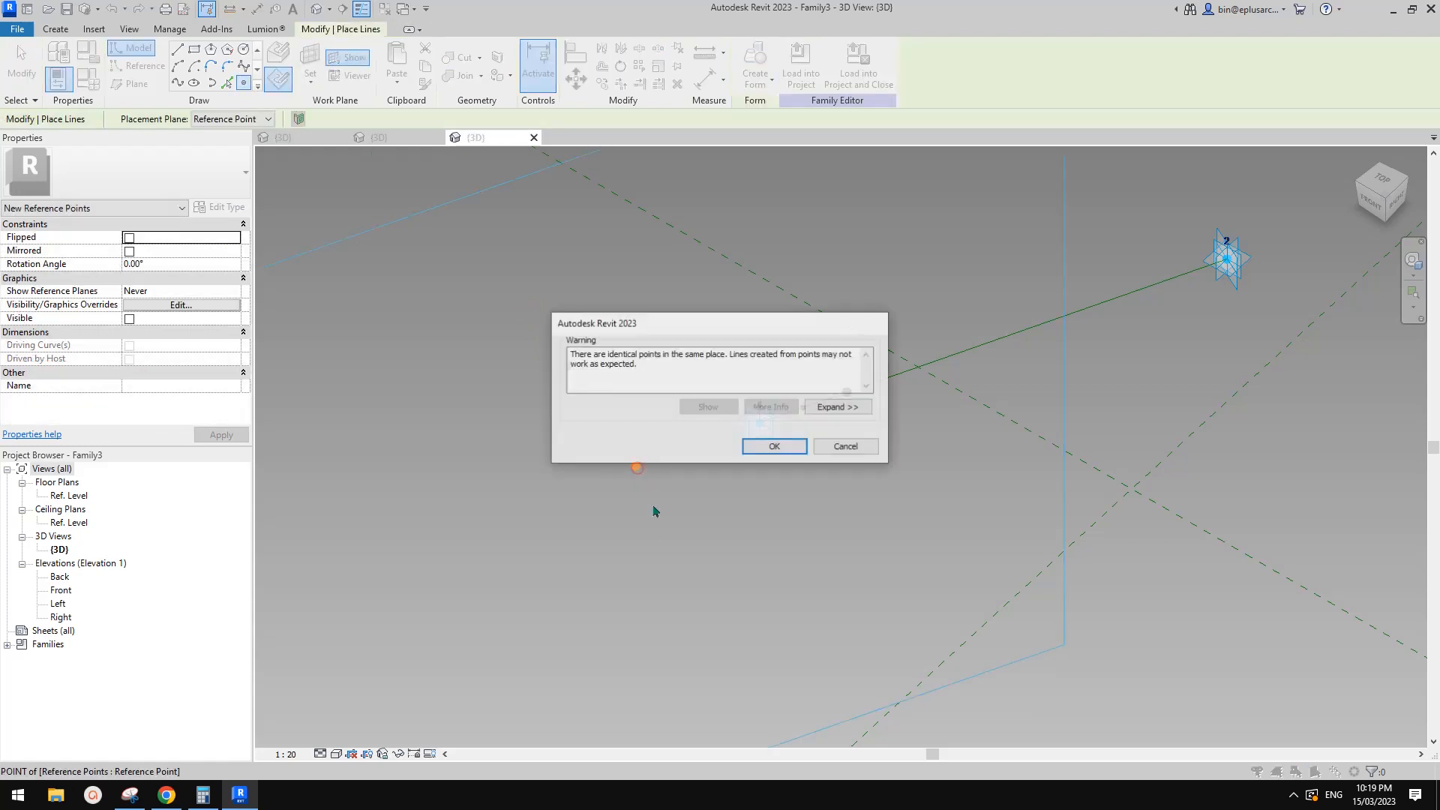
{"action": "left_click", "coordinate": [759, 444]}
{"action": "key", "text": "Escape"}
{"action": "left_click", "coordinate": [635, 467]}
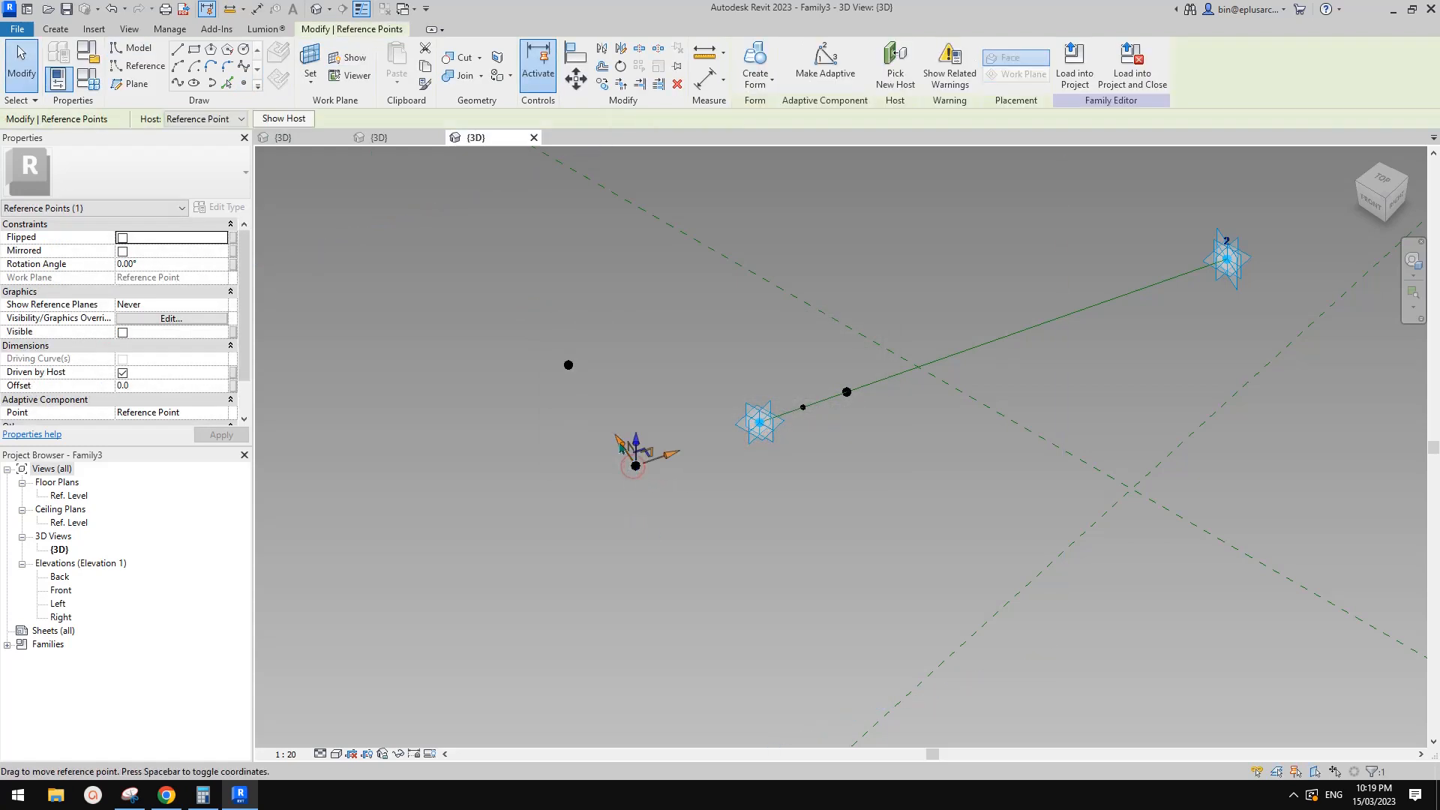
{"action": "left_click_drag", "start_coordinate": [619, 448], "coordinate": [686, 549]}
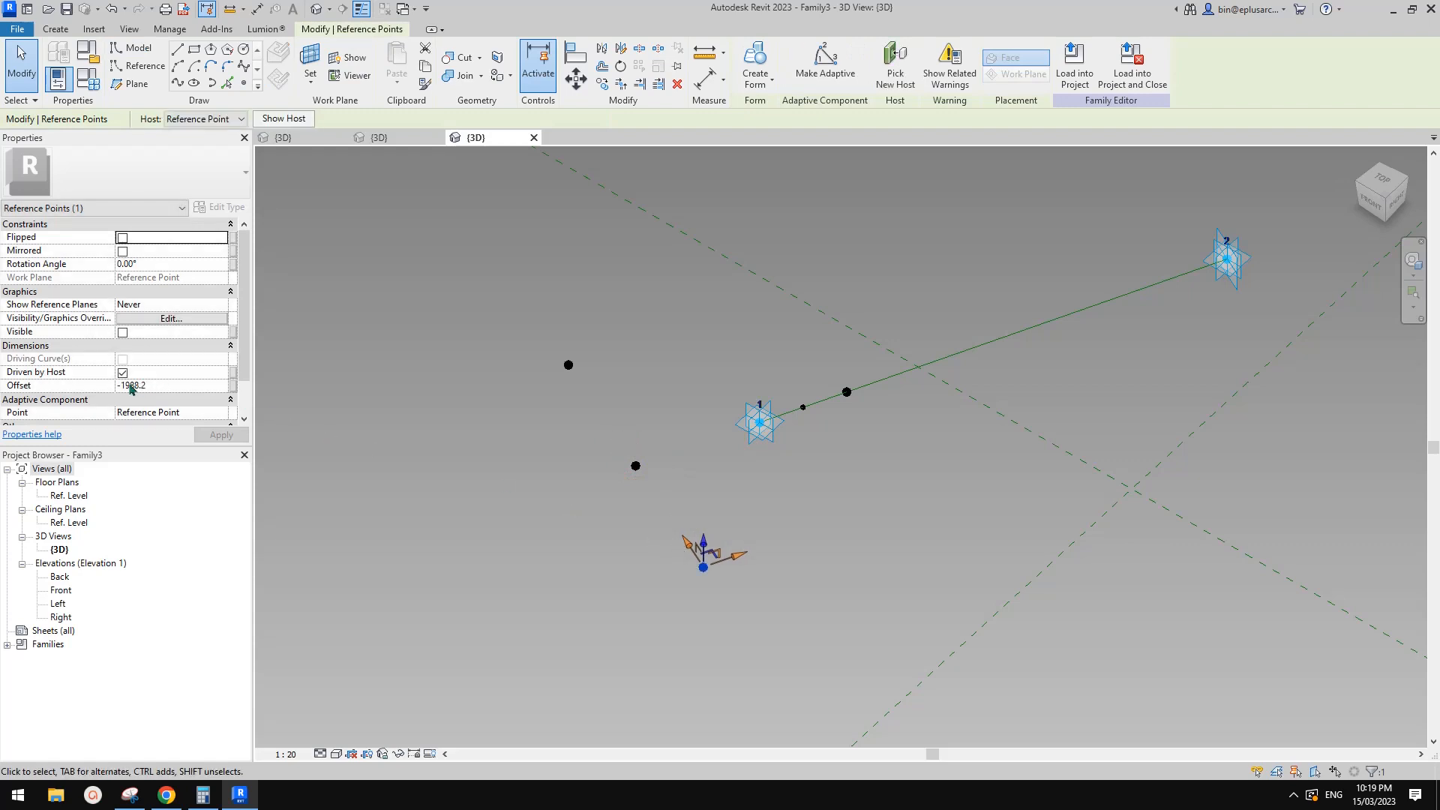
Link the selected point's negative offset to a new instance family parameter named HWN.
{"action": "middle_click_drag", "start_coordinate": [610, 452], "coordinate": [680, 496], "text": "shift"}
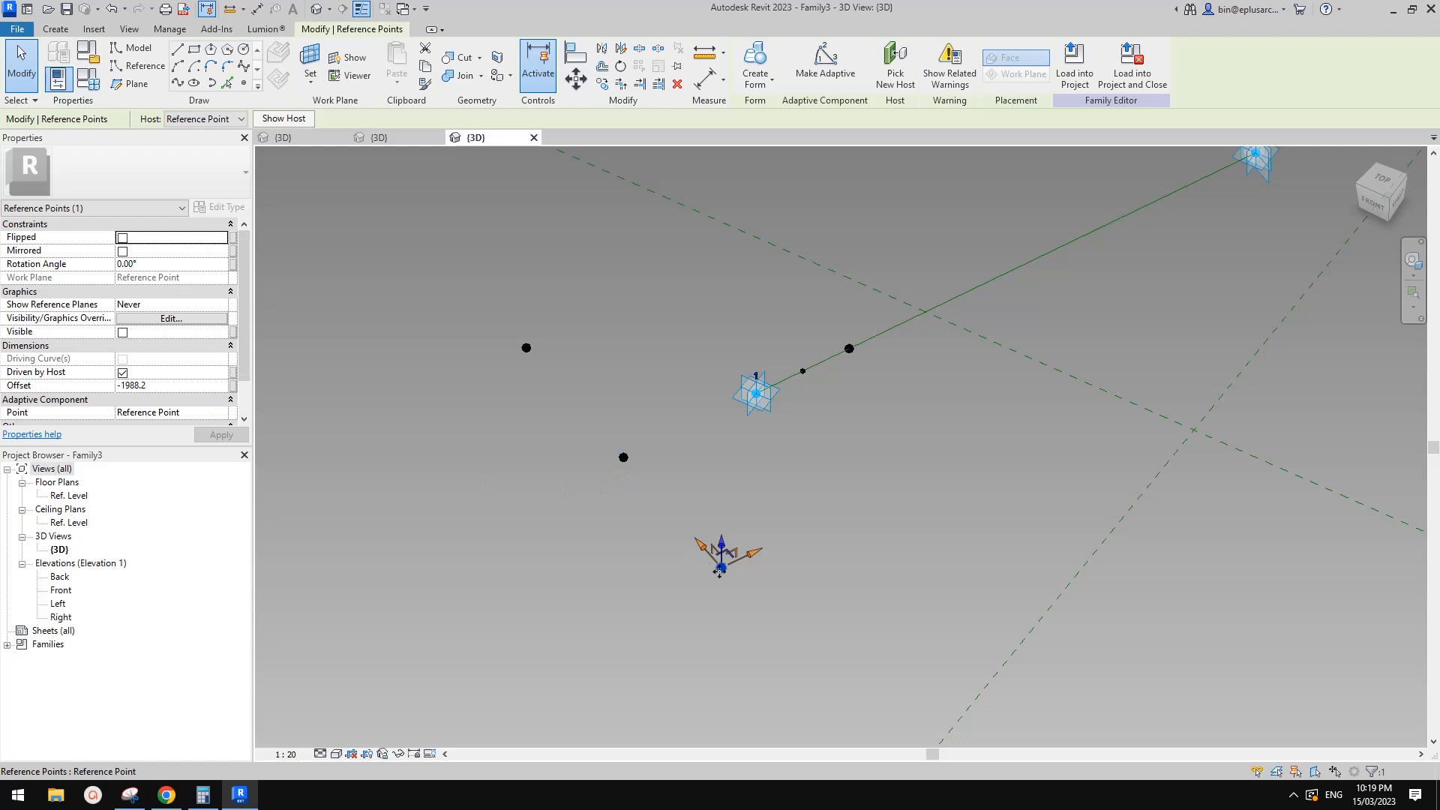
{"action": "left_click", "coordinate": [232, 385]}
{"action": "left_click", "coordinate": [287, 454]}
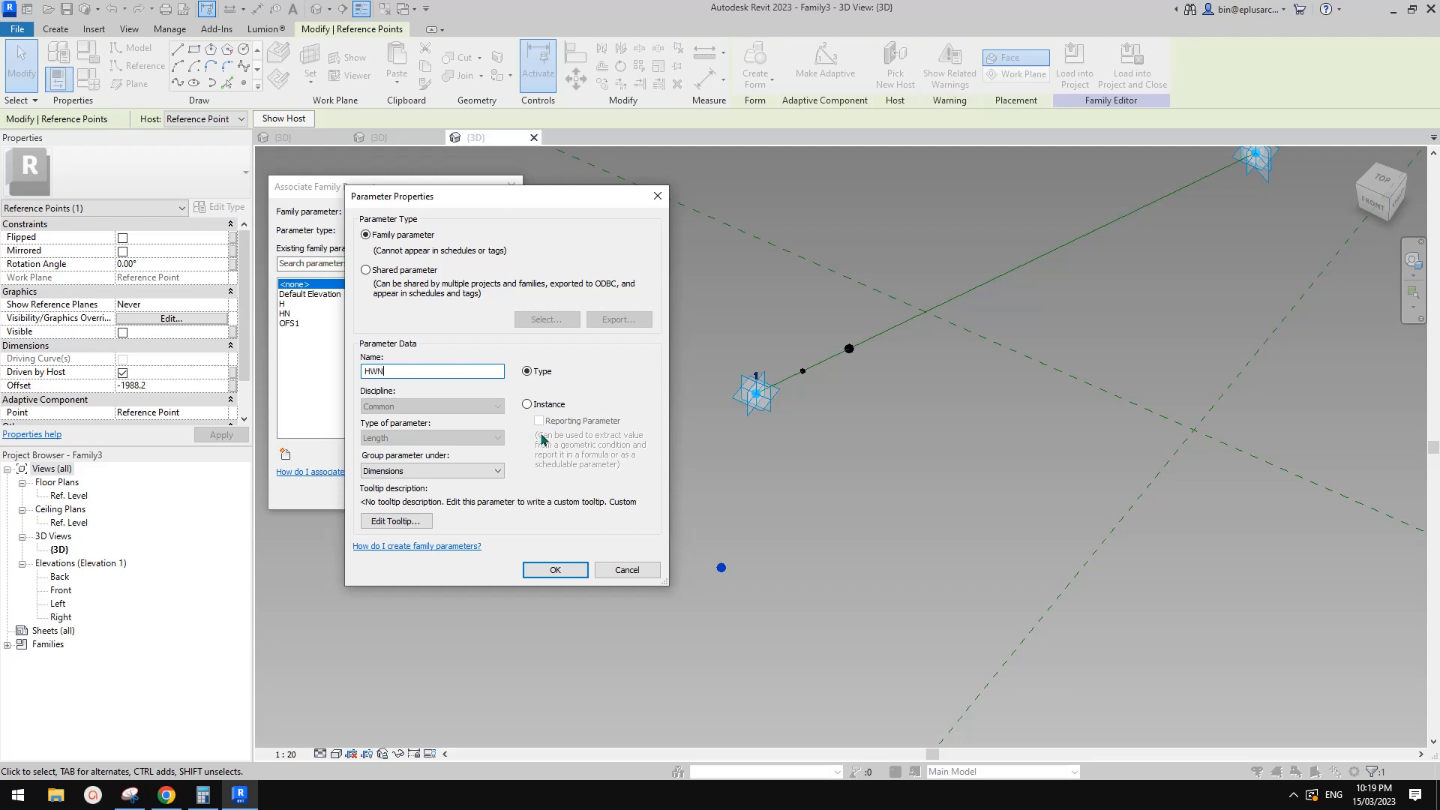
{"action": "left_click", "coordinate": [527, 404]}
{"action": "left_click", "coordinate": [555, 570]}
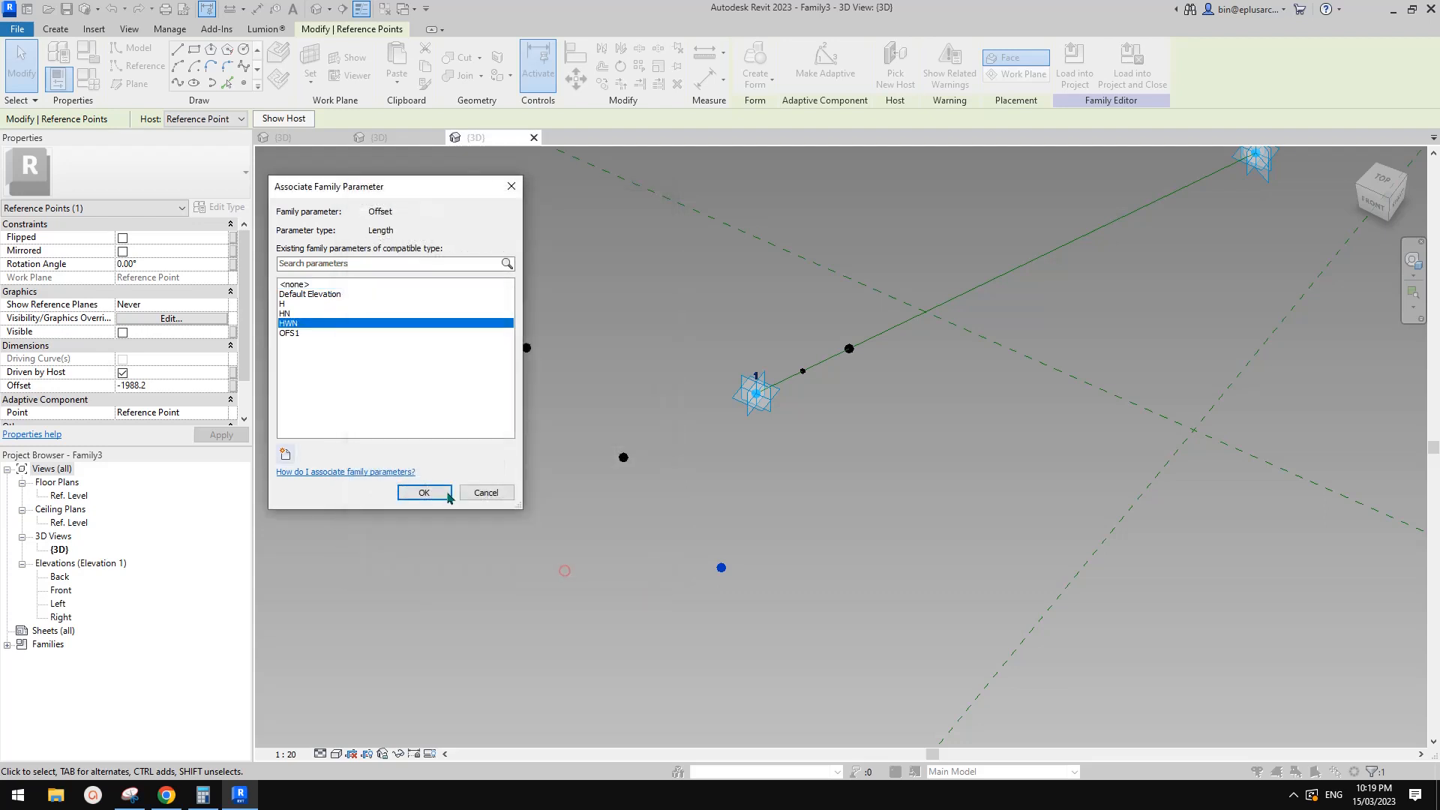
{"action": "left_click", "coordinate": [428, 489]}
Link the offset of the outer point on the opposite side to a new instance family parameter named HW.
{"action": "left_click", "coordinate": [526, 347]}
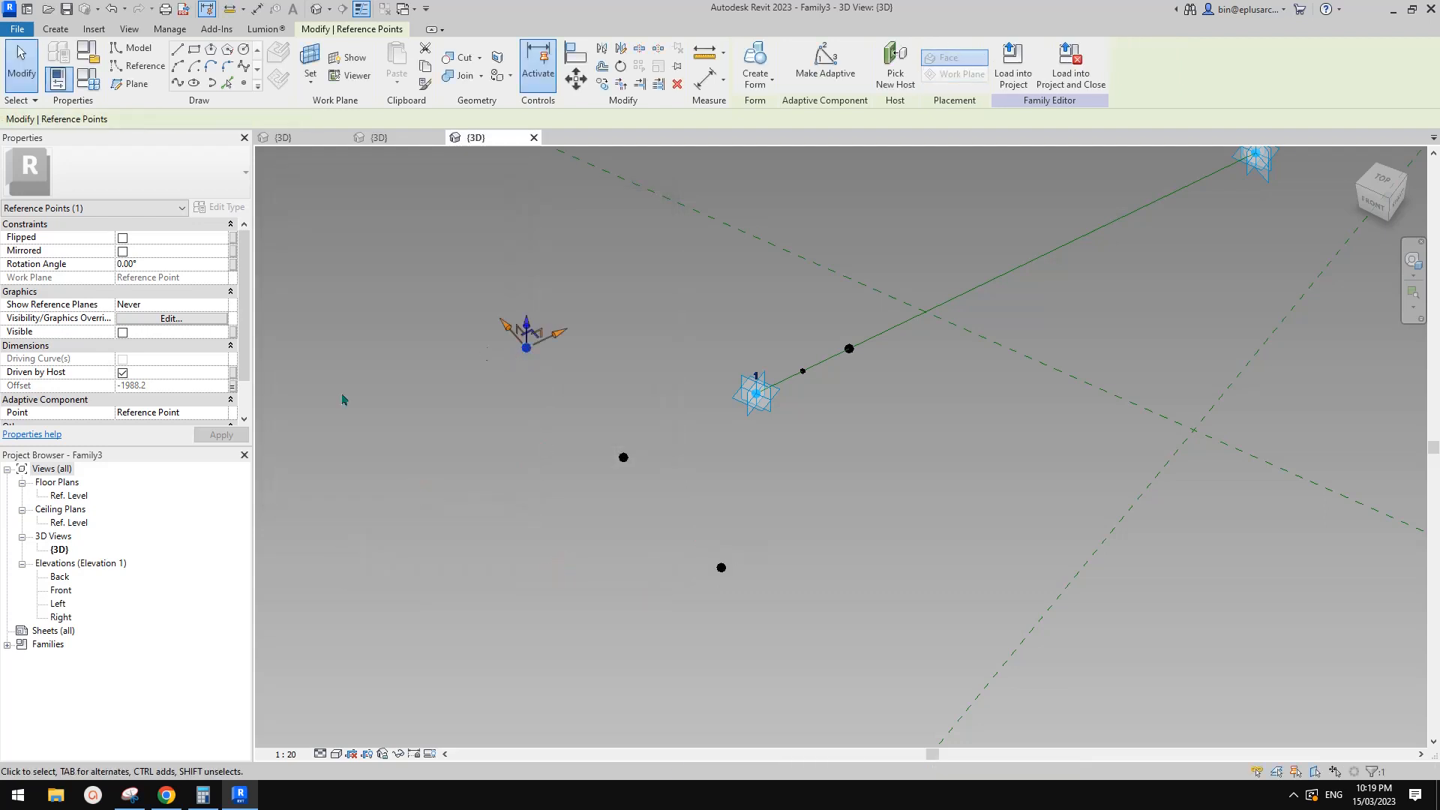
{"action": "left_click", "coordinate": [233, 386]}
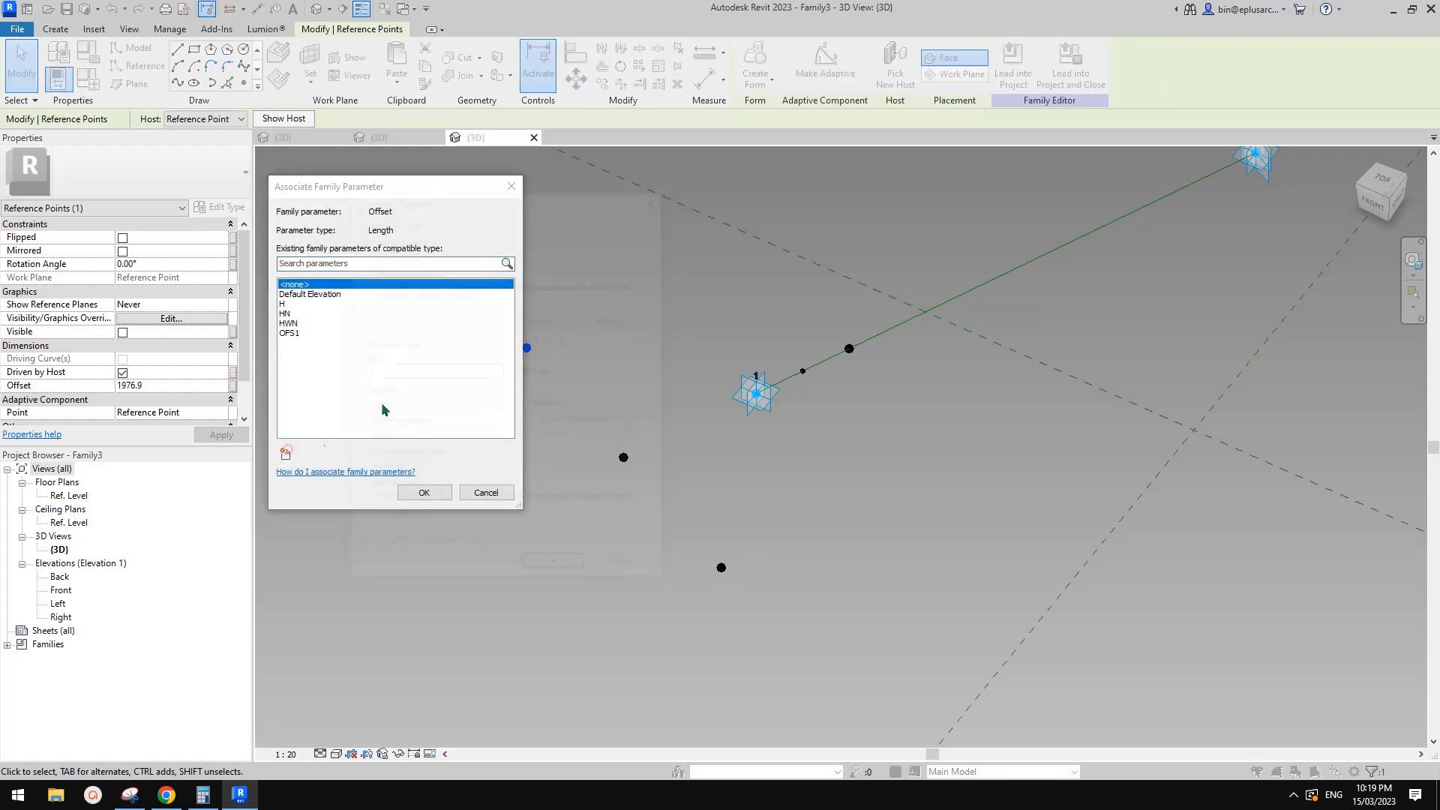
{"action": "left_click", "coordinate": [285, 453]}
{"action": "type", "text": "HW"}
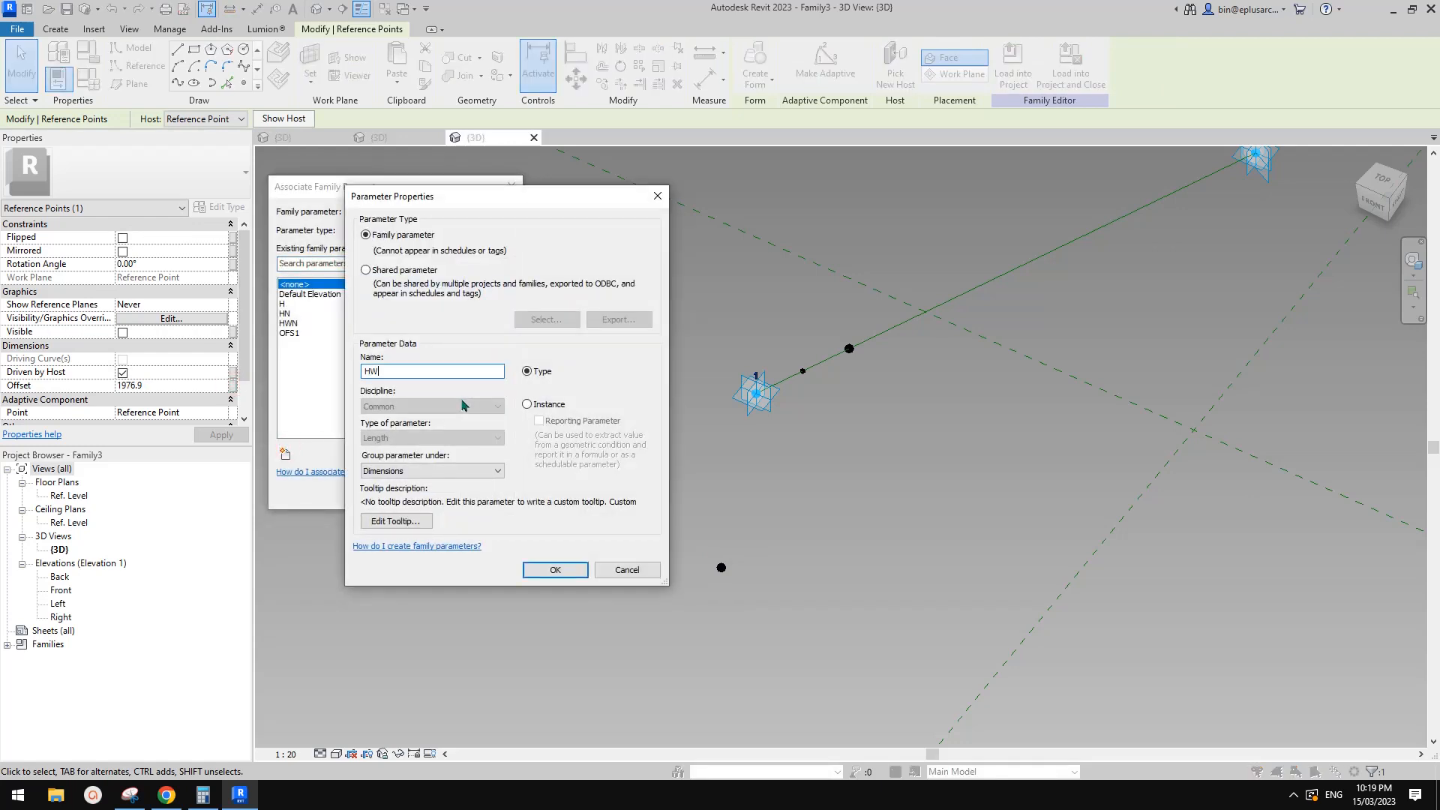
{"action": "left_click", "coordinate": [543, 409]}
{"action": "left_click", "coordinate": [555, 570]}
{"action": "left_click", "coordinate": [431, 489]}
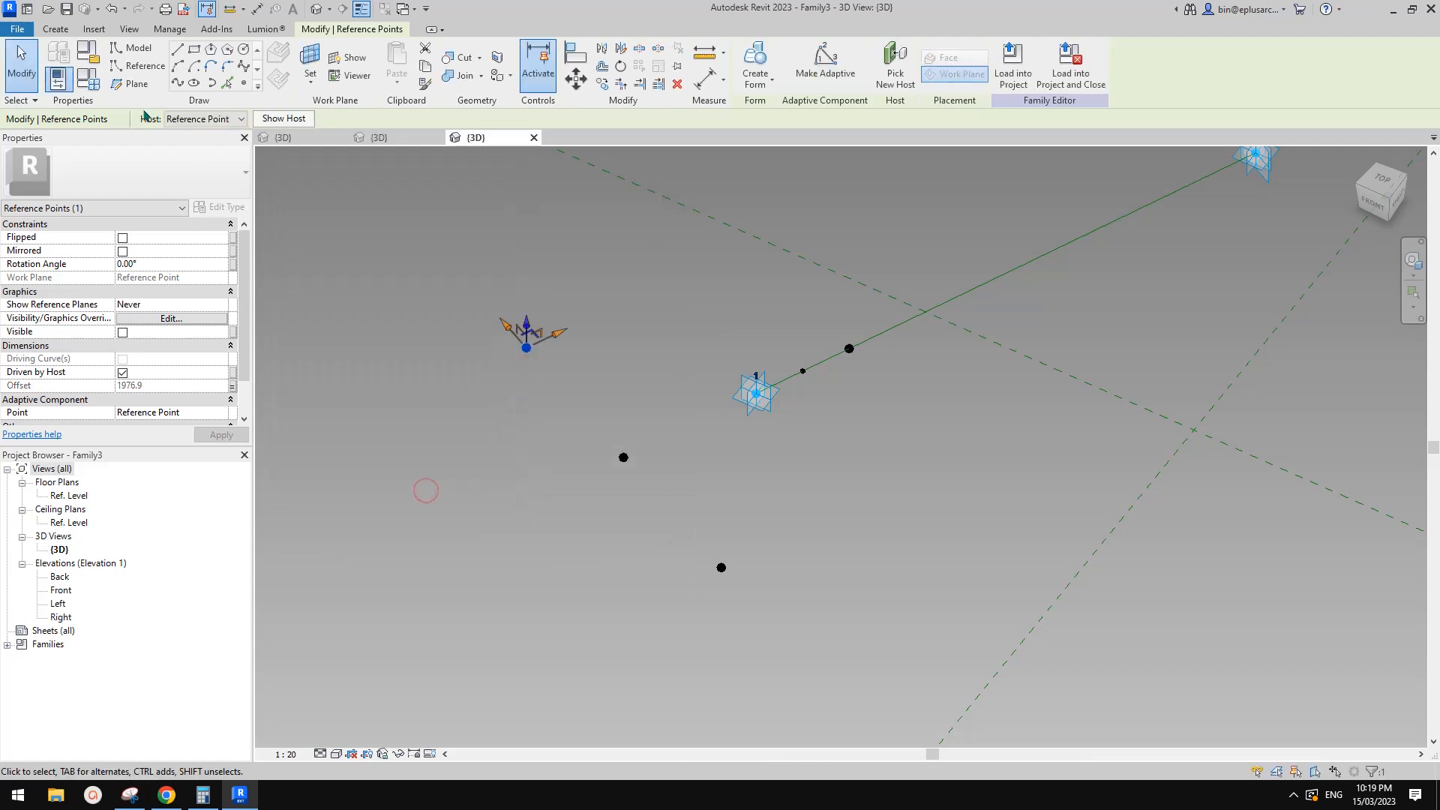
Add an instance length parameter named W to the family and set its value to 4000.
{"action": "left_click", "coordinate": [90, 80]}
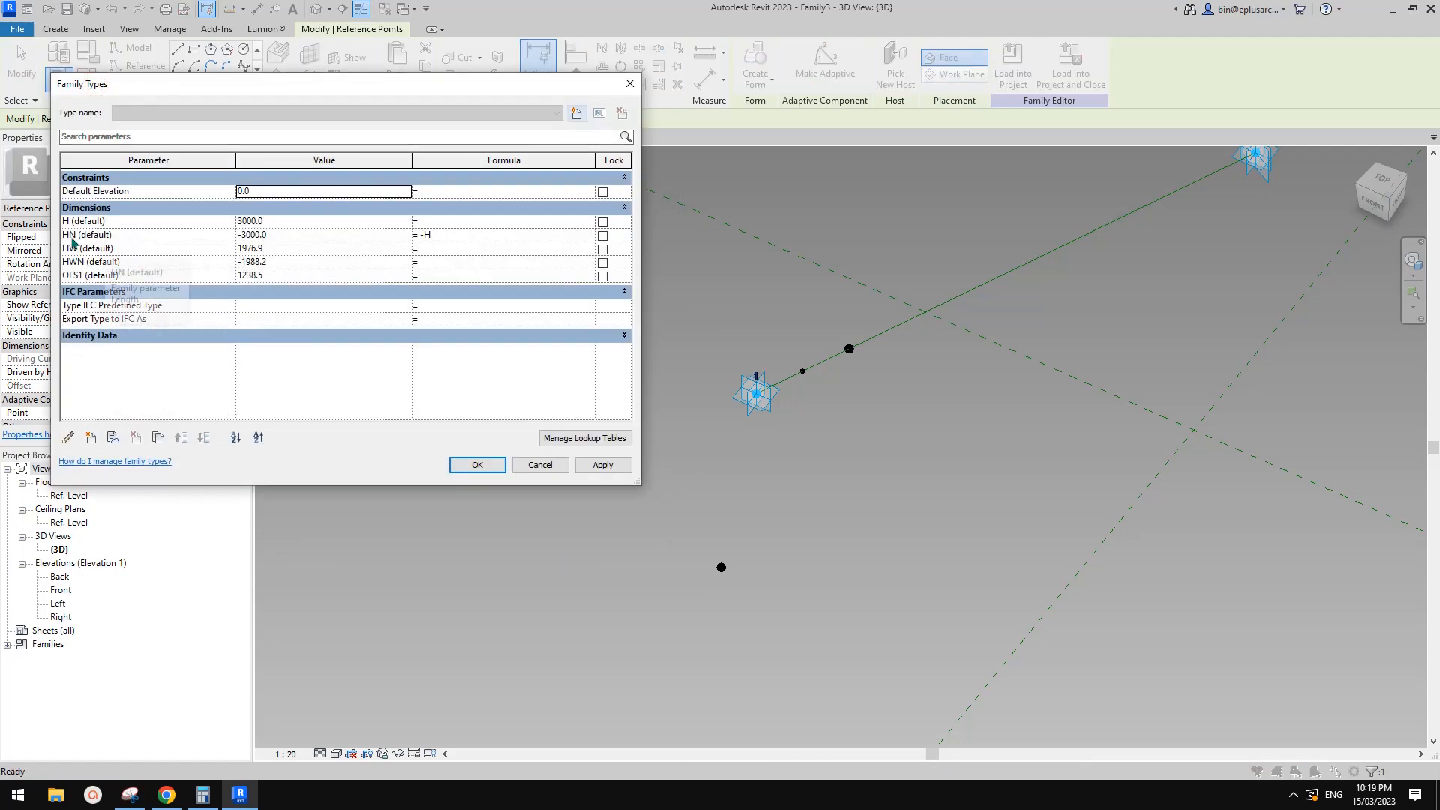
{"action": "left_click", "coordinate": [91, 438]}
{"action": "type", "text": "W"}
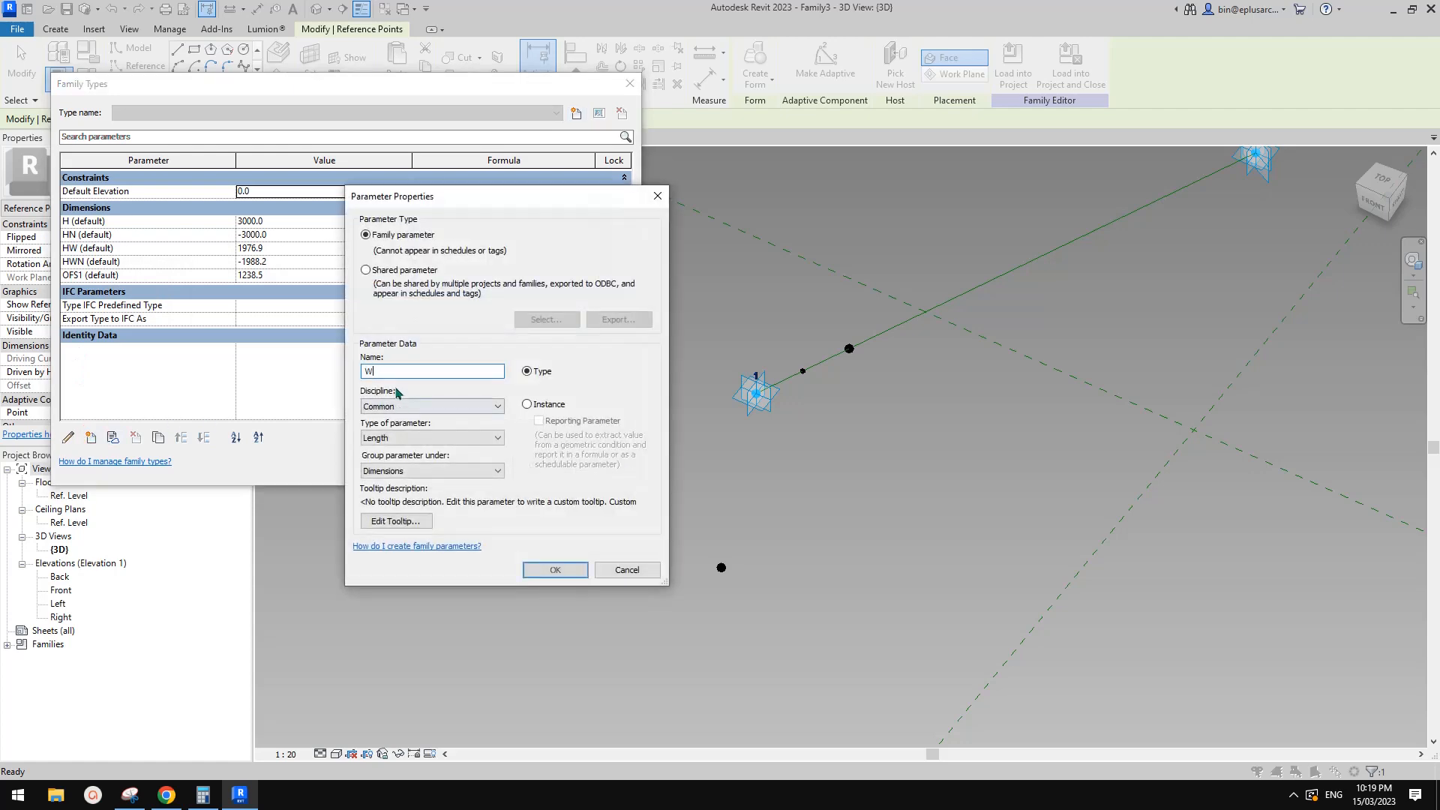
{"action": "left_click", "coordinate": [528, 405]}
{"action": "left_click", "coordinate": [555, 570]}
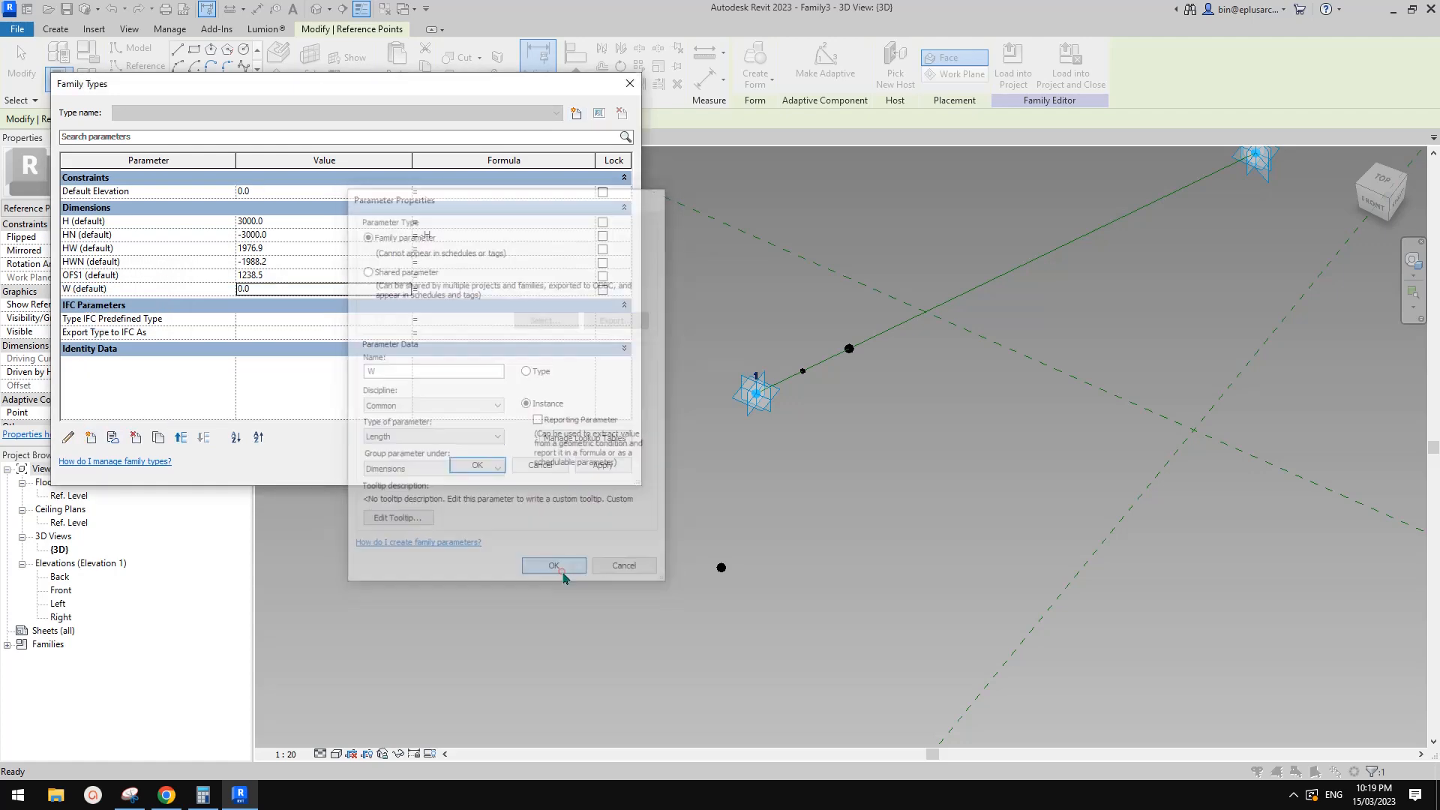
{"action": "left_click", "coordinate": [291, 287]}
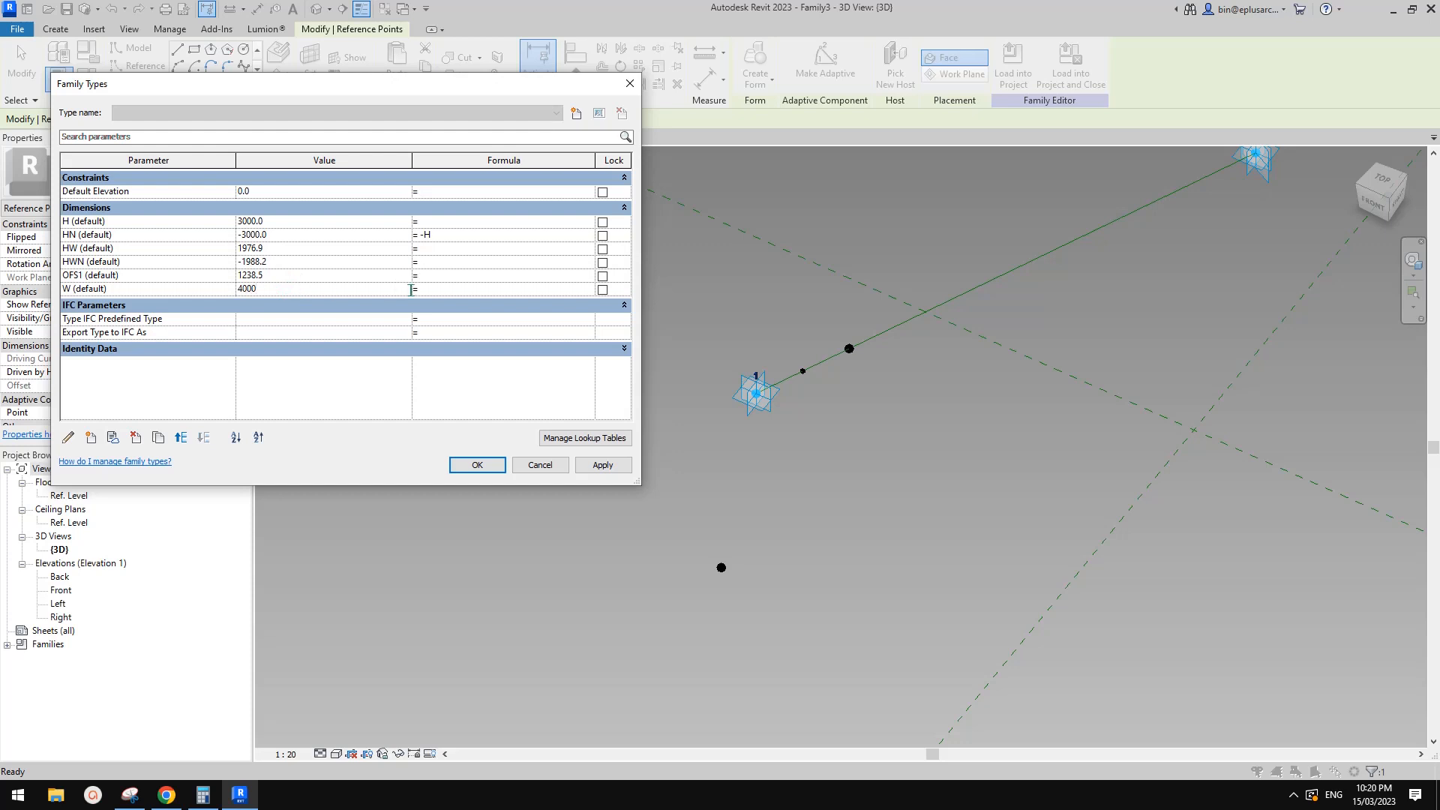
{"action": "left_click", "coordinate": [446, 295]}
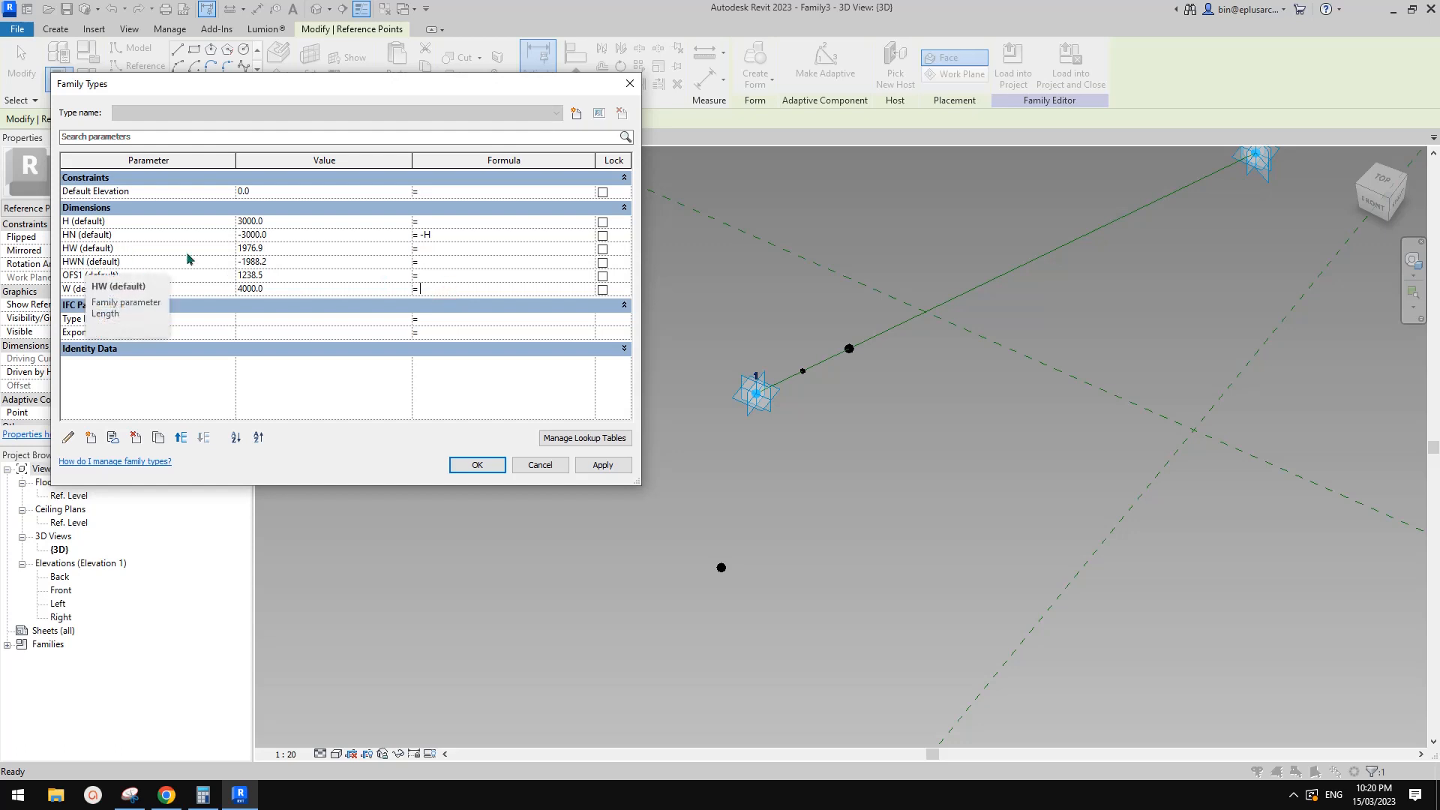
Give HW the formula W / 2 and HWN the formula -HW, and accept the family types.
{"action": "left_click", "coordinate": [446, 248]}
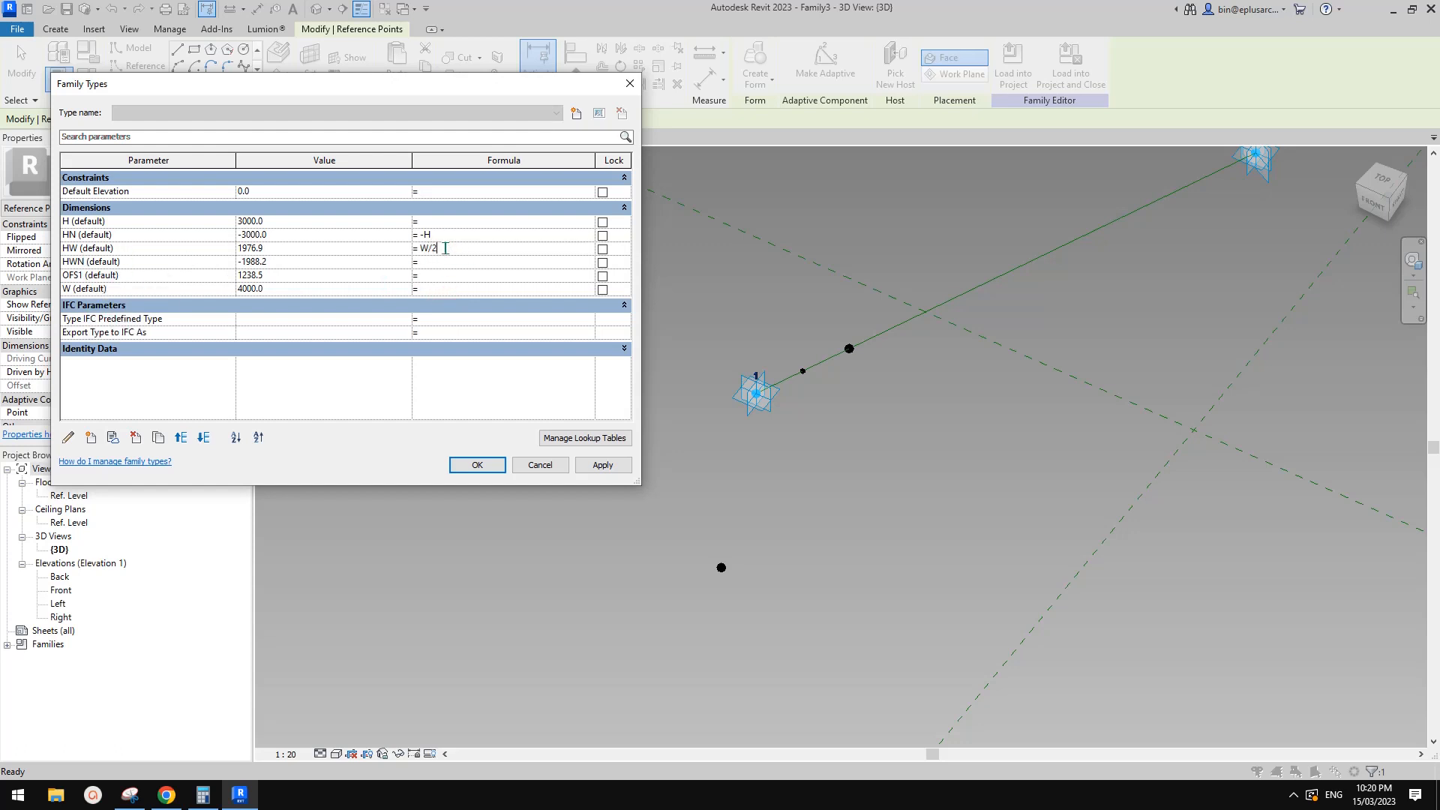
{"action": "left_click", "coordinate": [439, 262]}
{"action": "type", "text": "-H"}
{"action": "key", "text": "BackSpace"}
{"action": "type", "text": "W"}
{"action": "left_click", "coordinate": [441, 263]}
{"action": "key", "text": "BackSpace"}
{"action": "key", "text": "BackSpace"}
{"action": "type", "text": "HW"}
{"action": "left_click", "coordinate": [461, 276]}
{"action": "left_click", "coordinate": [613, 467]}
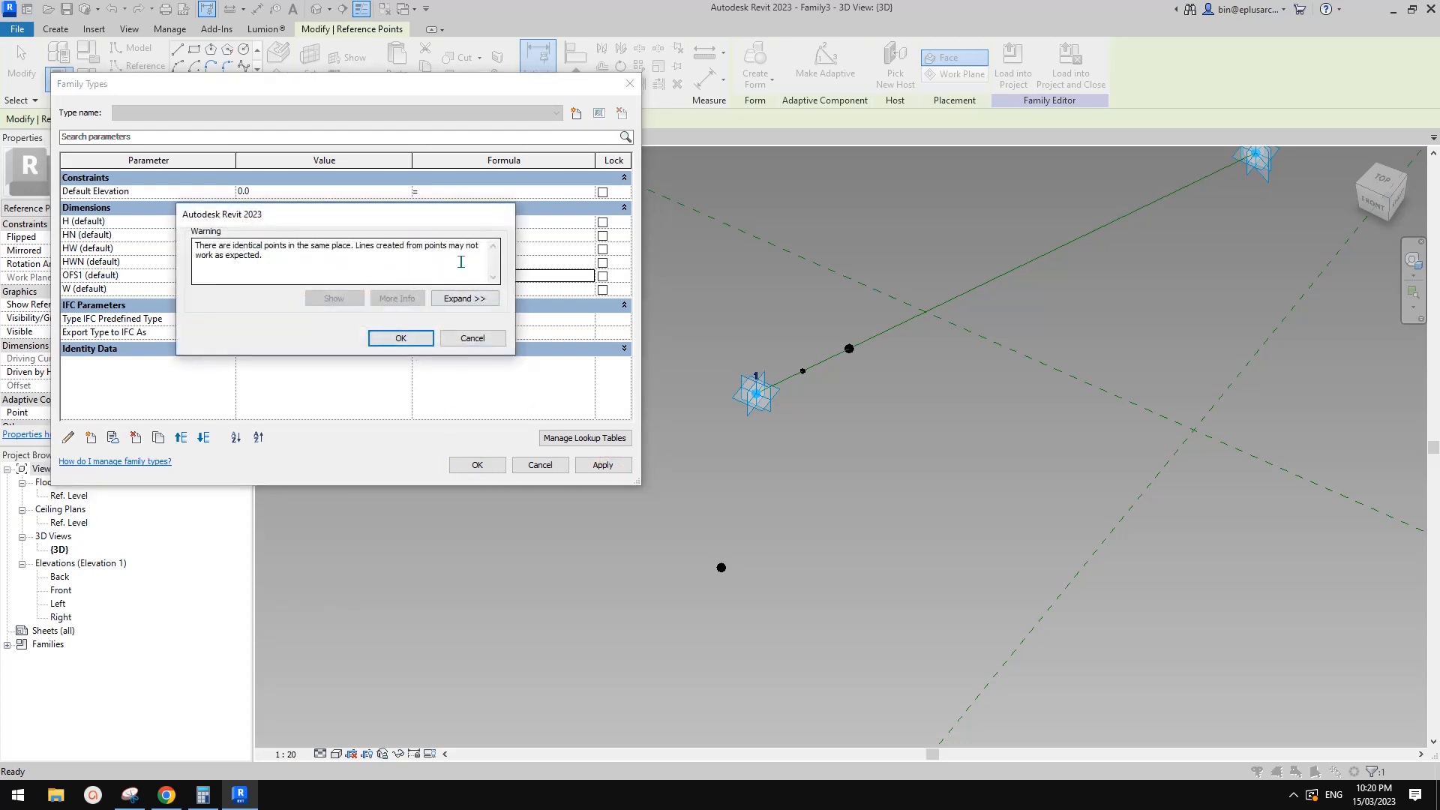
{"action": "left_click_drag", "start_coordinate": [446, 216], "coordinate": [479, 352]}
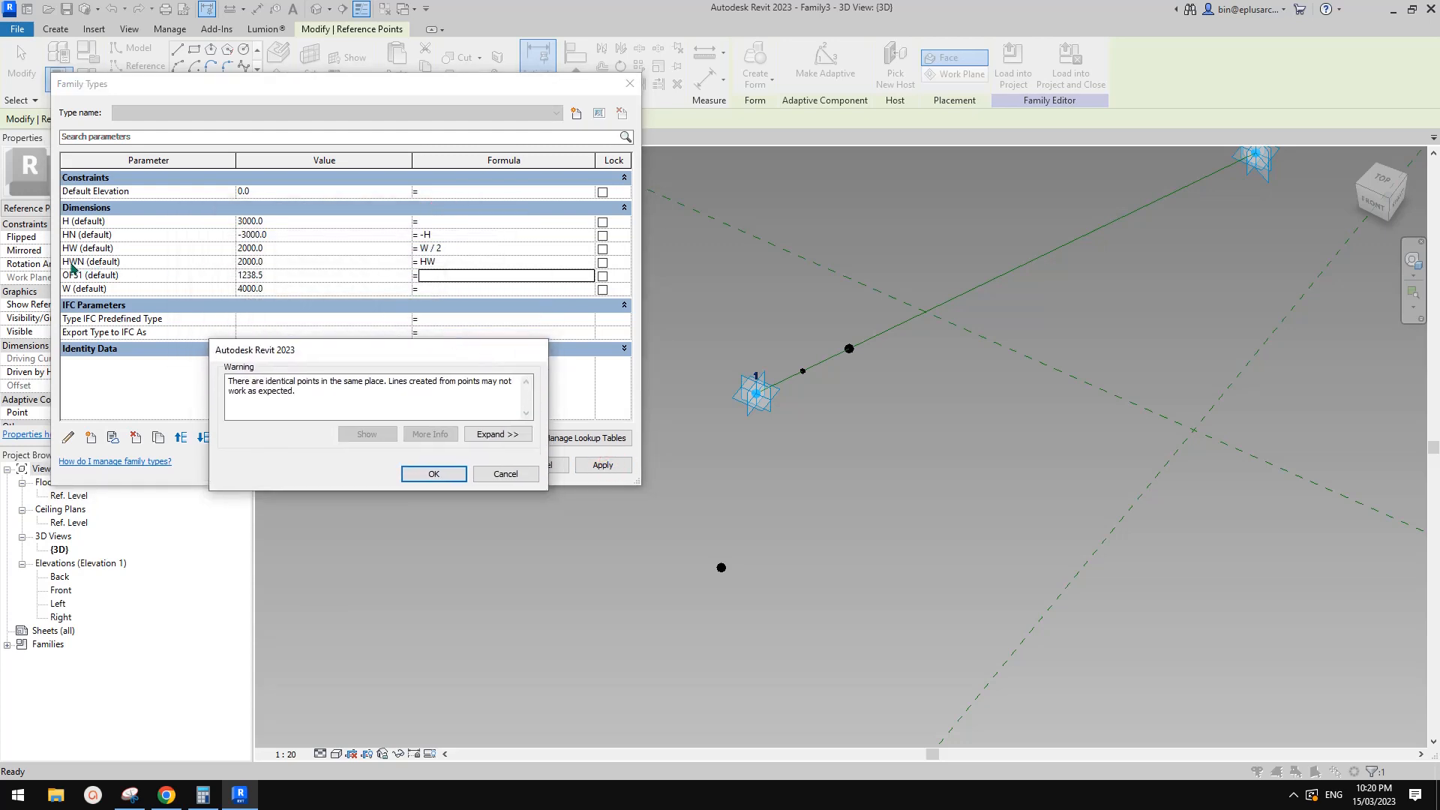
{"action": "left_click", "coordinate": [505, 474]}
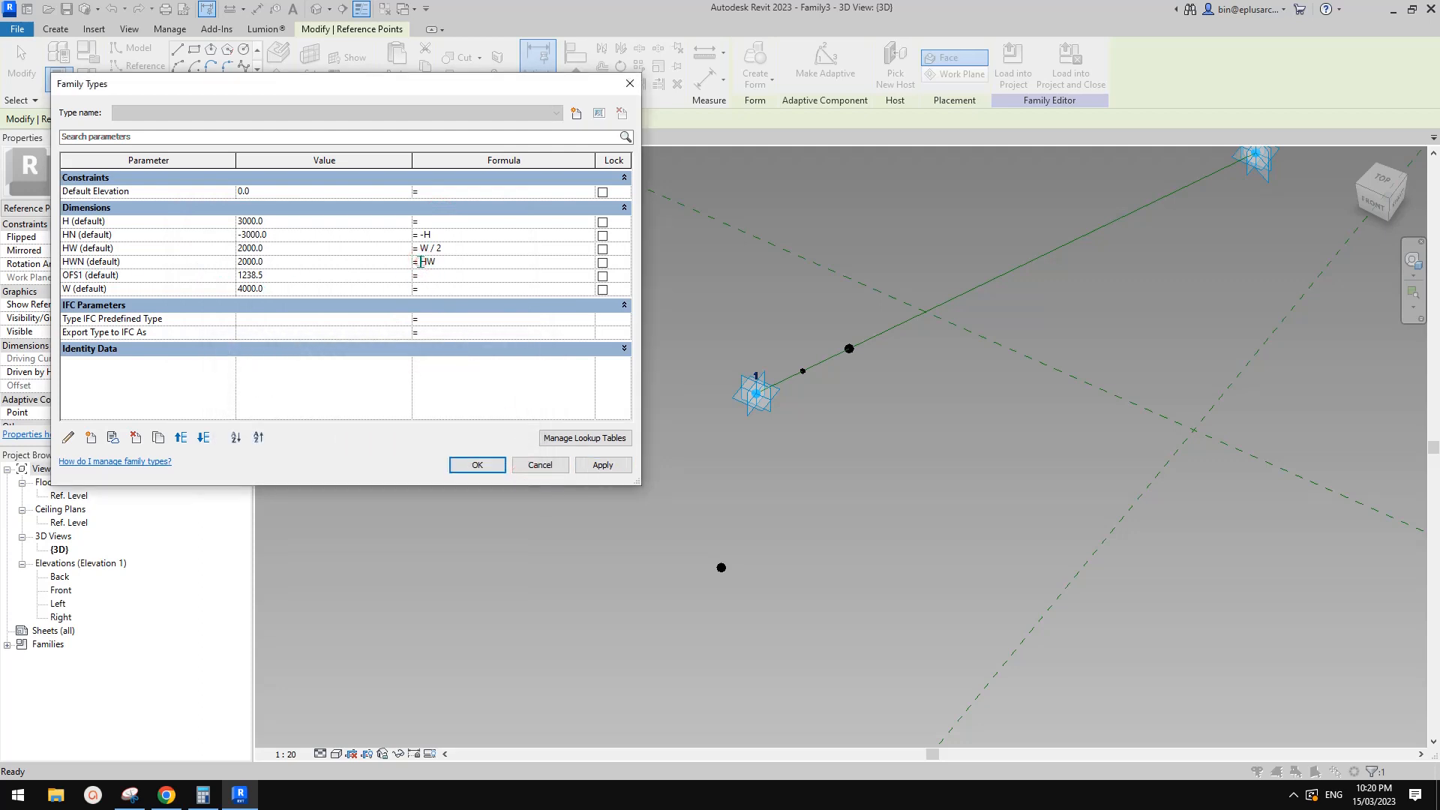
{"action": "left_click", "coordinate": [484, 464]}
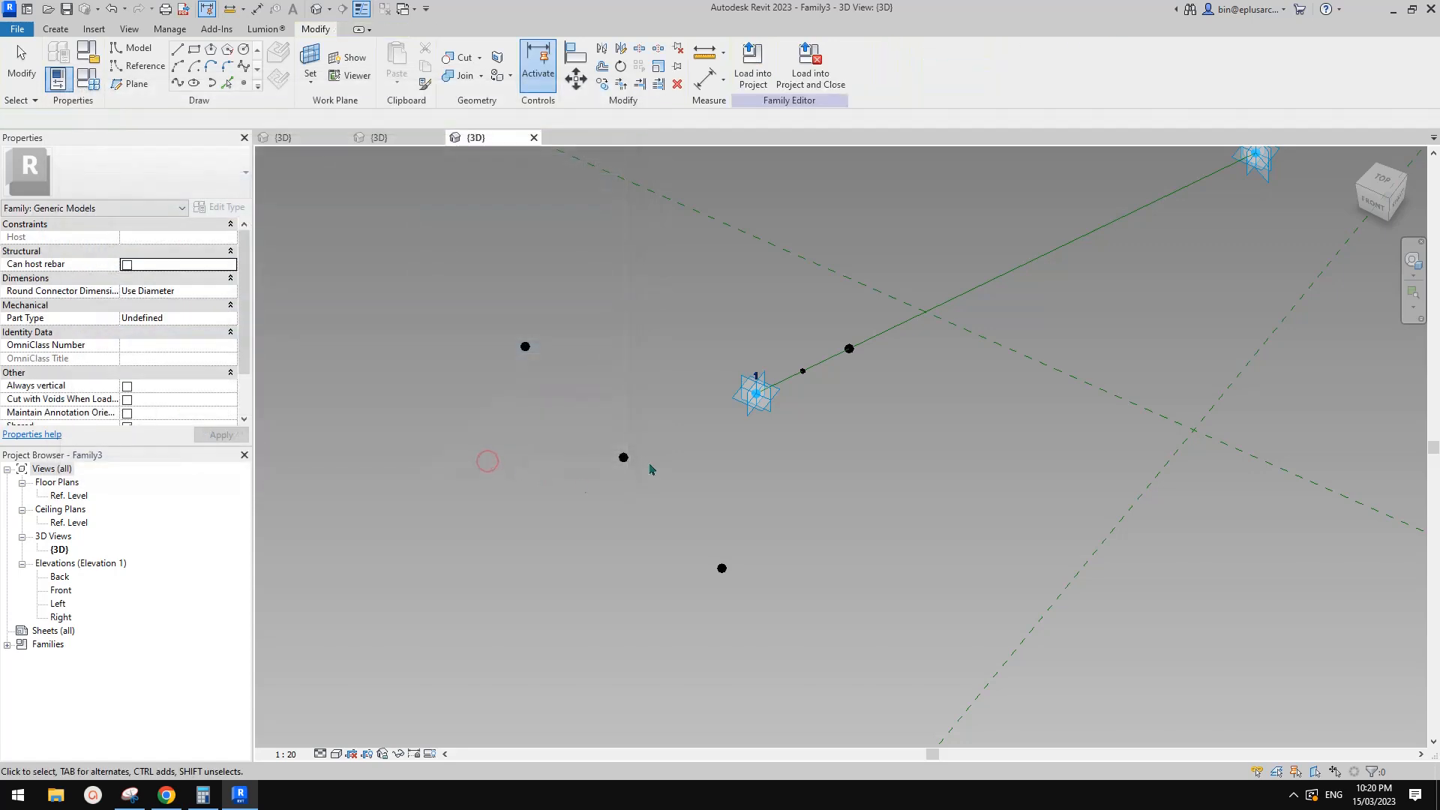
Mark each corner angle of the sketched triangle as 60 in Snipping Tool, and return to the Revit view.
{"action": "middle_click_drag", "start_coordinate": [649, 469], "coordinate": [620, 496], "text": "shift"}
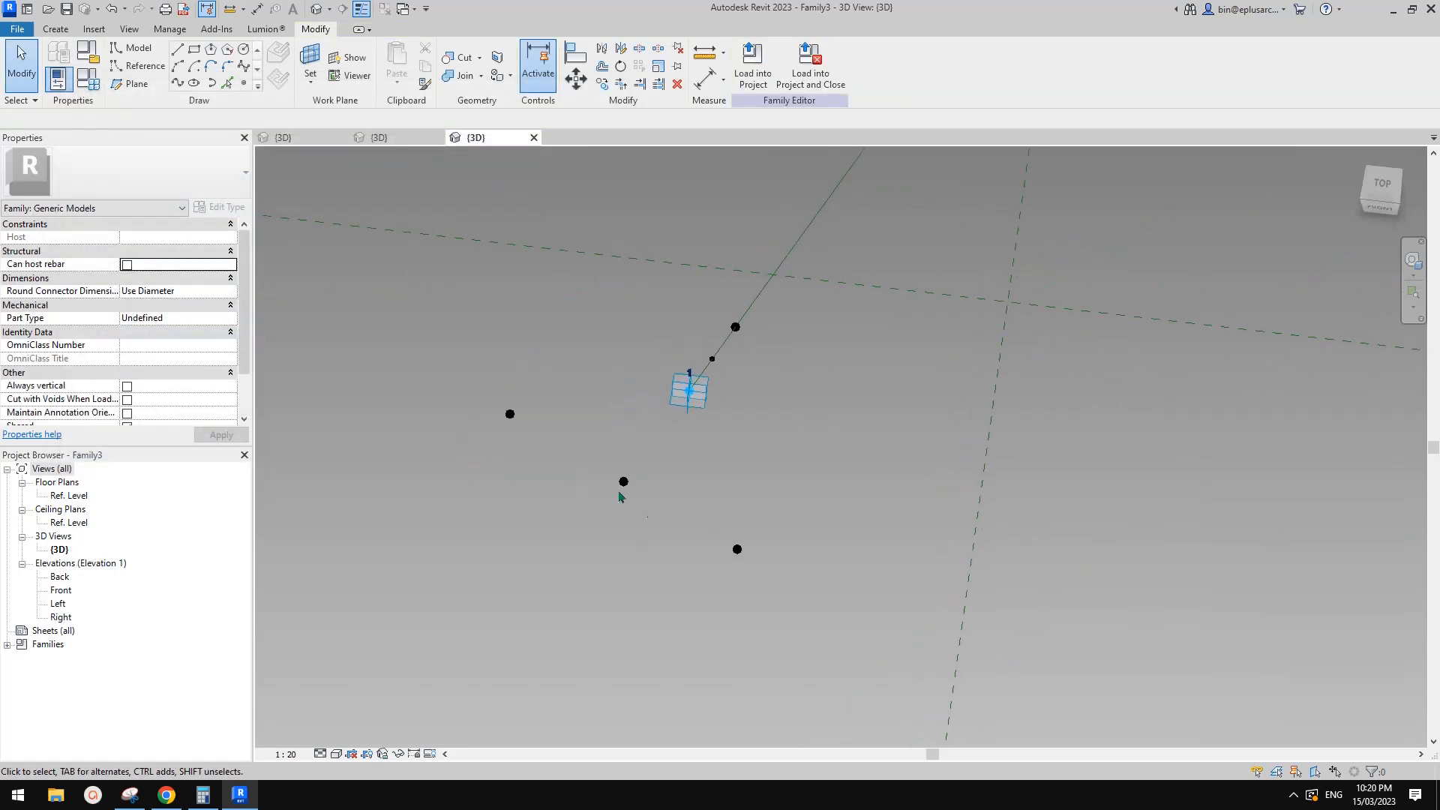
{"action": "middle_click_drag", "start_coordinate": [601, 434], "coordinate": [640, 420], "text": "shift"}
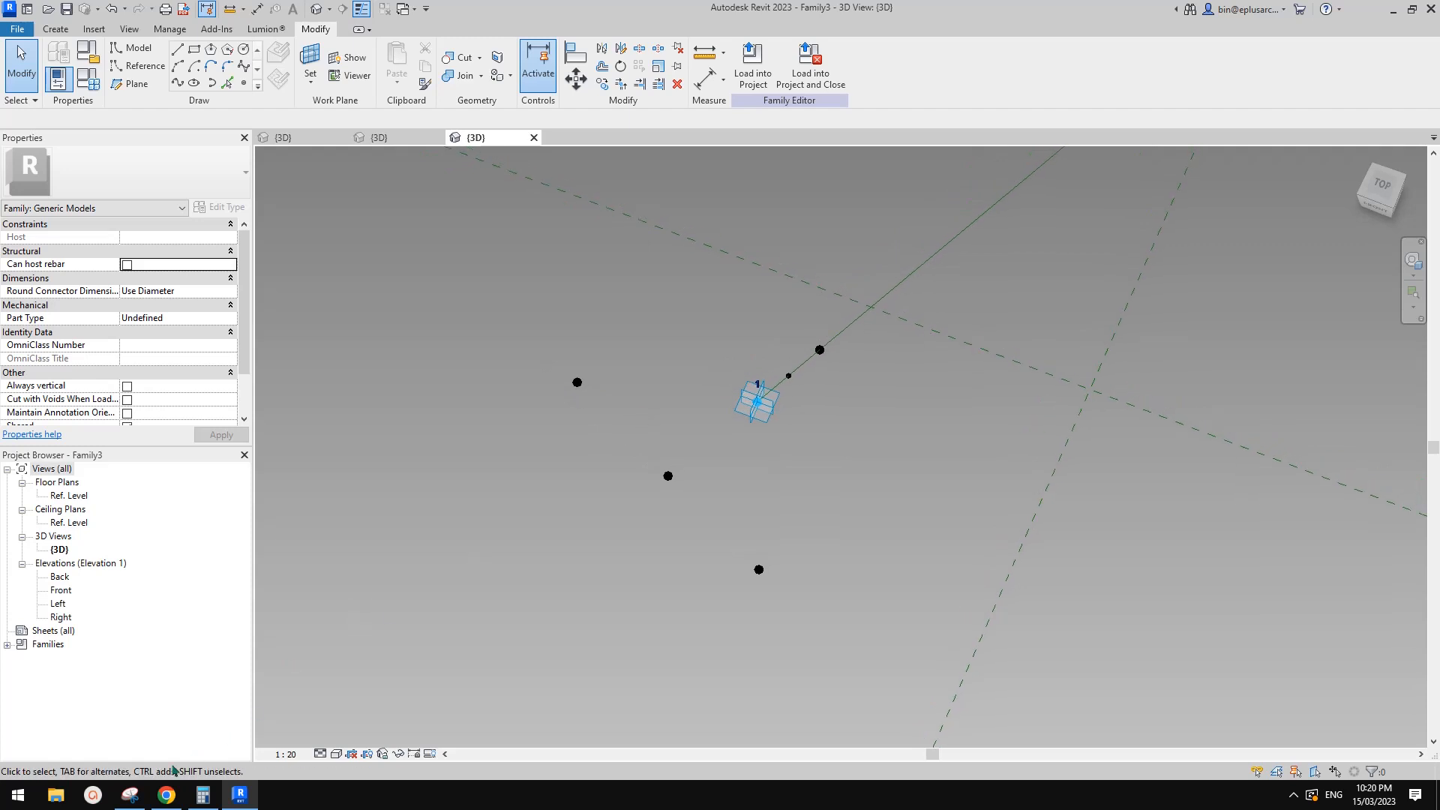
{"action": "left_click", "coordinate": [129, 795]}
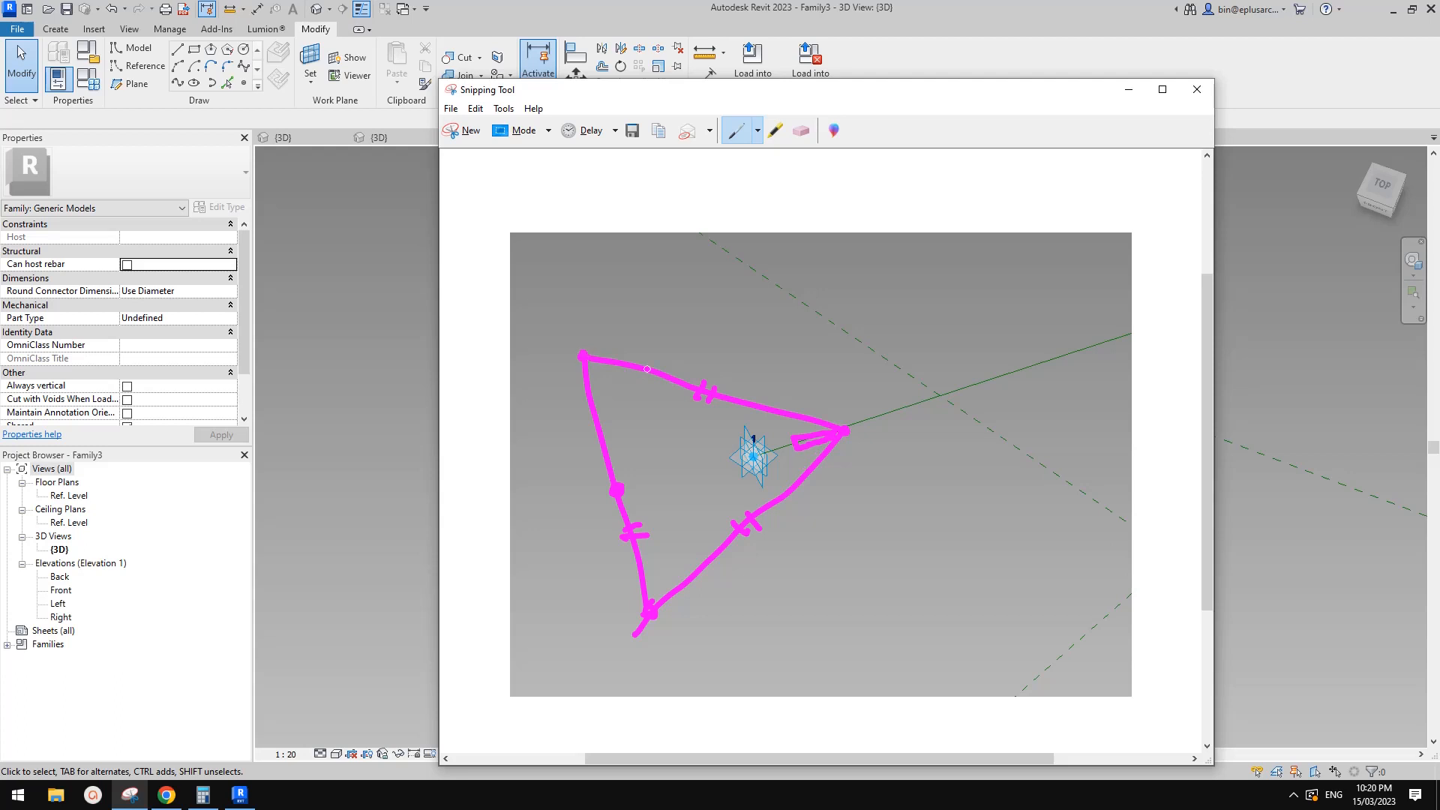
{"action": "mouse_move", "coordinate": [612, 366]}
{"action": "left_mouse_down"}
{"action": "mouse_move", "coordinate": [585, 384]}
{"action": "mouse_move", "coordinate": [626, 395]}
{"action": "left_mouse_up"}
{"action": "mouse_move", "coordinate": [814, 425]}
{"action": "left_mouse_down"}
{"action": "mouse_move", "coordinate": [821, 457]}
{"action": "mouse_move", "coordinate": [769, 438]}
{"action": "mouse_move", "coordinate": [782, 427]}
{"action": "left_mouse_up"}
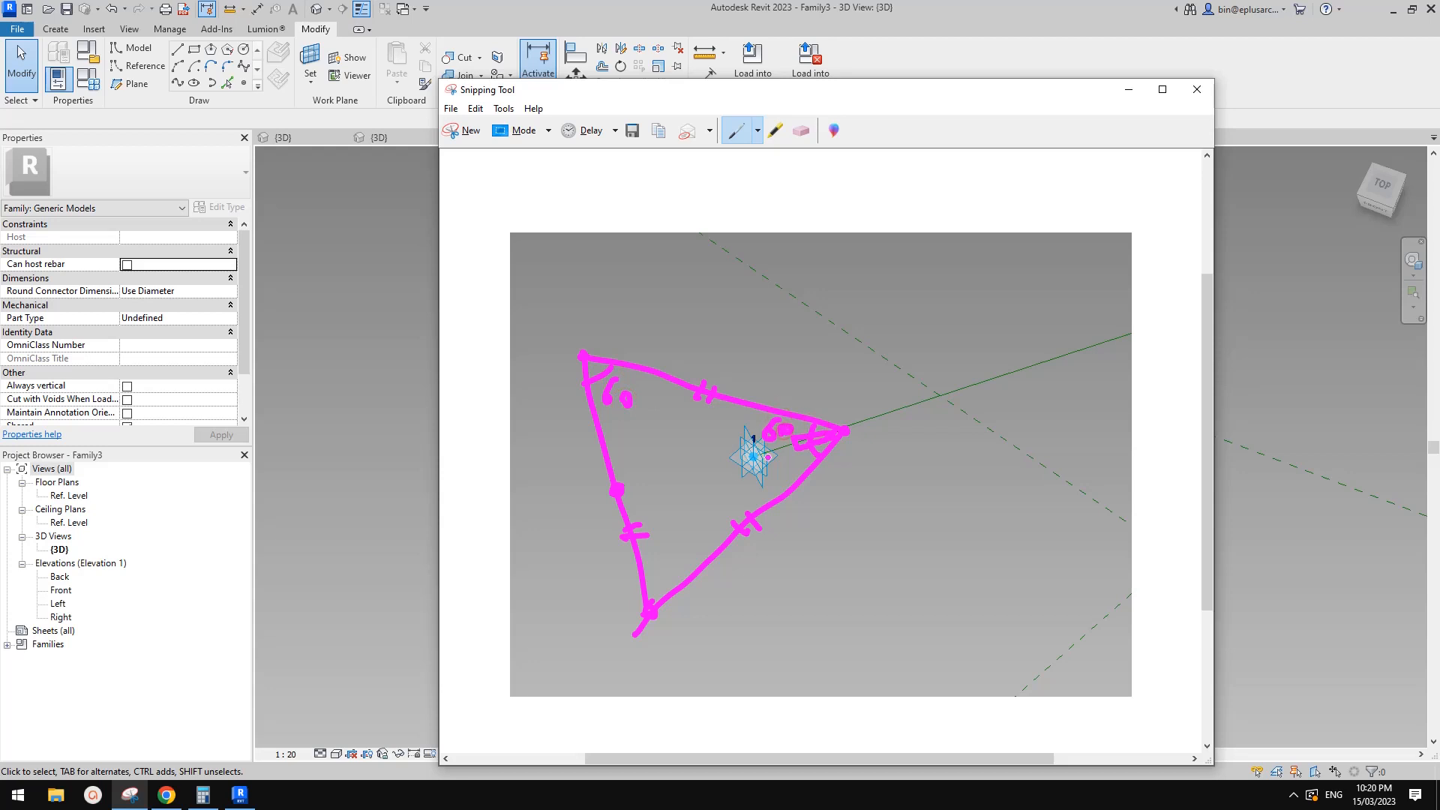
{"action": "mouse_move", "coordinate": [645, 576]}
{"action": "left_mouse_down"}
{"action": "mouse_move", "coordinate": [668, 588]}
{"action": "mouse_move", "coordinate": [654, 566]}
{"action": "mouse_move", "coordinate": [679, 556]}
{"action": "left_mouse_up"}
{"action": "left_click", "coordinate": [390, 355]}
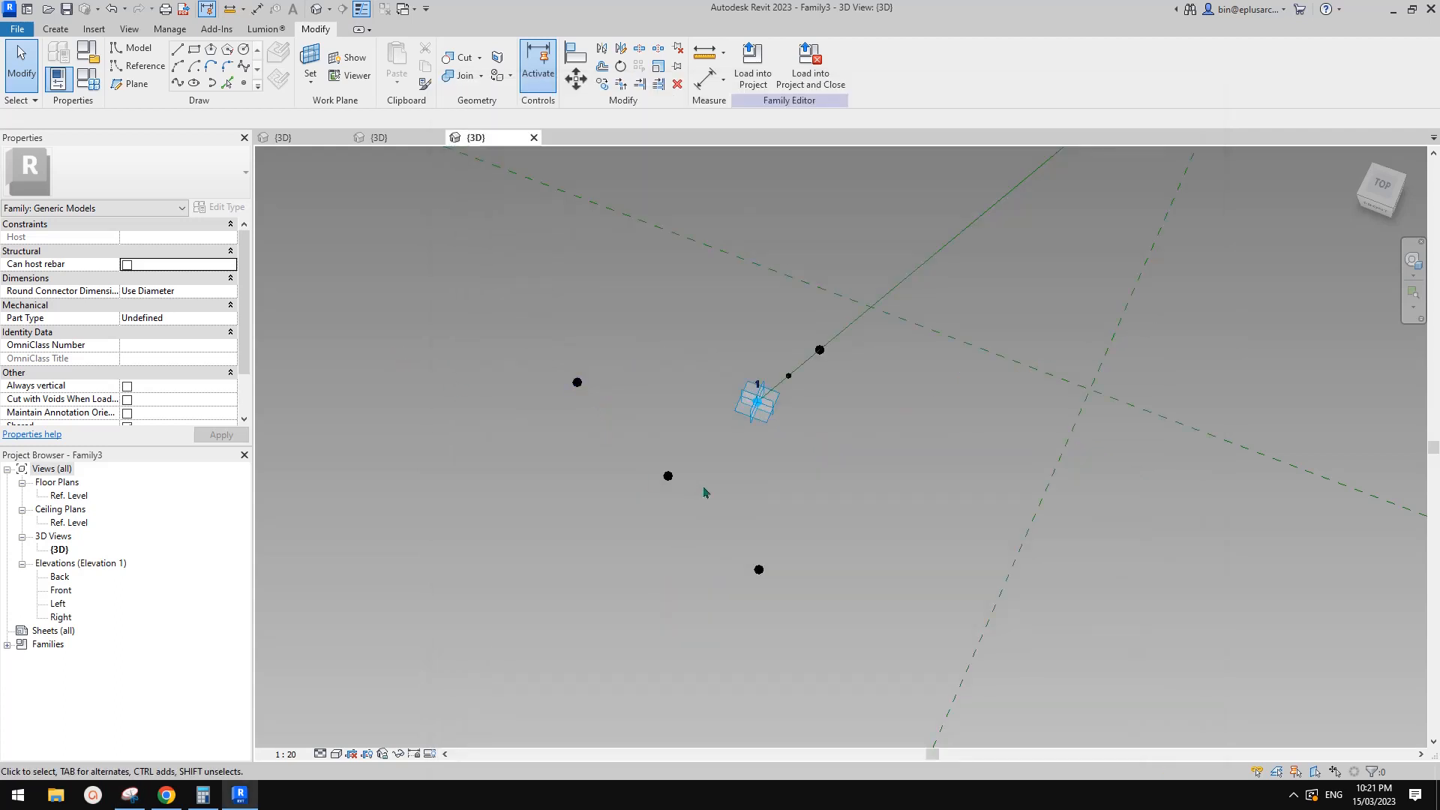
In Snipping Tool, draw the triangle's height from apex to base midpoint with a right-angle mark, and label it H.
{"action": "middle_click_drag", "start_coordinate": [720, 474], "coordinate": [708, 485]}
{"action": "left_click", "coordinate": [130, 795]}
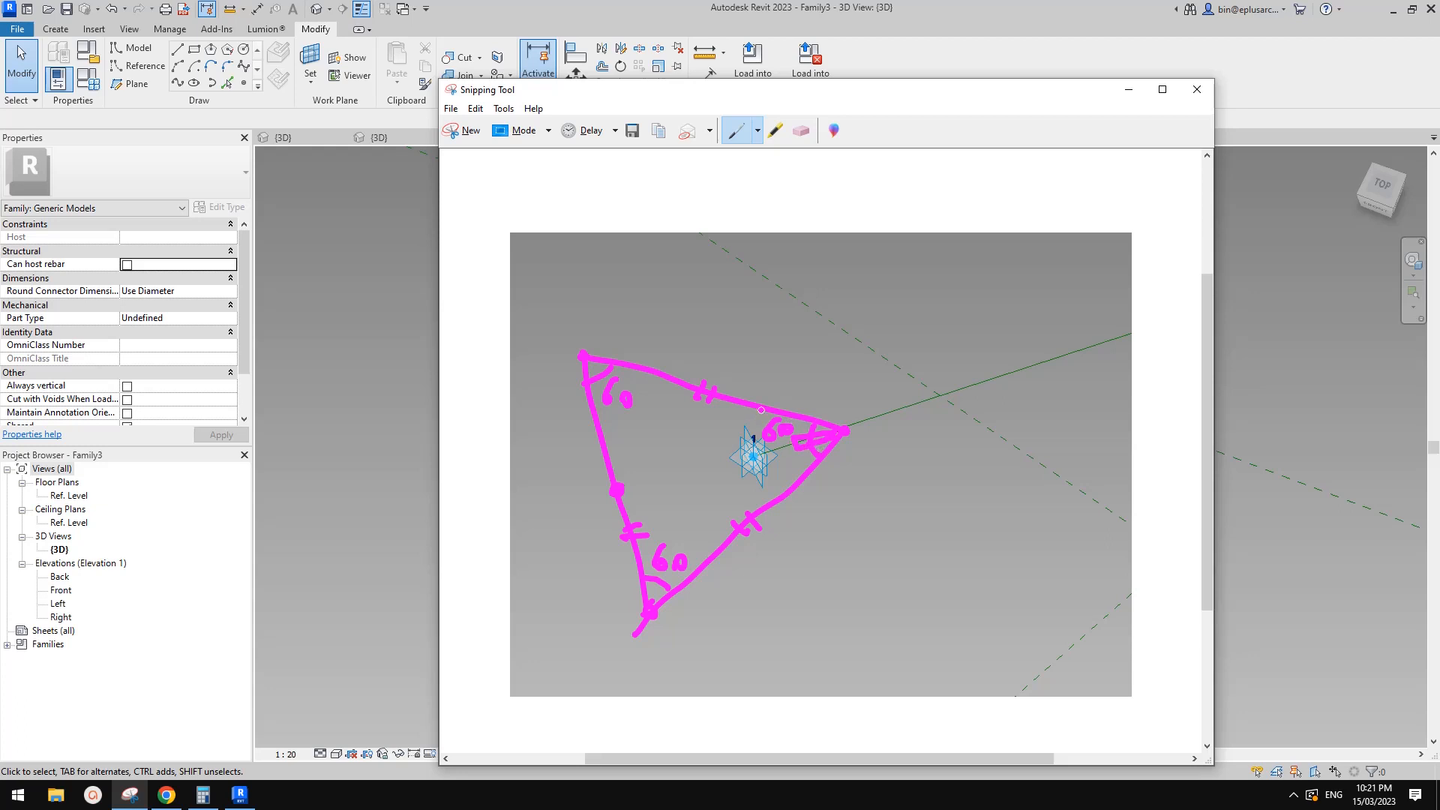
{"action": "mouse_move", "coordinate": [758, 411]}
{"action": "left_mouse_down"}
{"action": "mouse_move", "coordinate": [755, 438]}
{"action": "mouse_move", "coordinate": [726, 426]}
{"action": "mouse_move", "coordinate": [743, 414]}
{"action": "mouse_move", "coordinate": [741, 432]}
{"action": "left_mouse_up"}
{"action": "mouse_move", "coordinate": [841, 431]}
{"action": "left_mouse_down"}
{"action": "mouse_move", "coordinate": [637, 483]}
{"action": "mouse_move", "coordinate": [633, 466]}
{"action": "mouse_move", "coordinate": [640, 483]}
{"action": "left_mouse_up"}
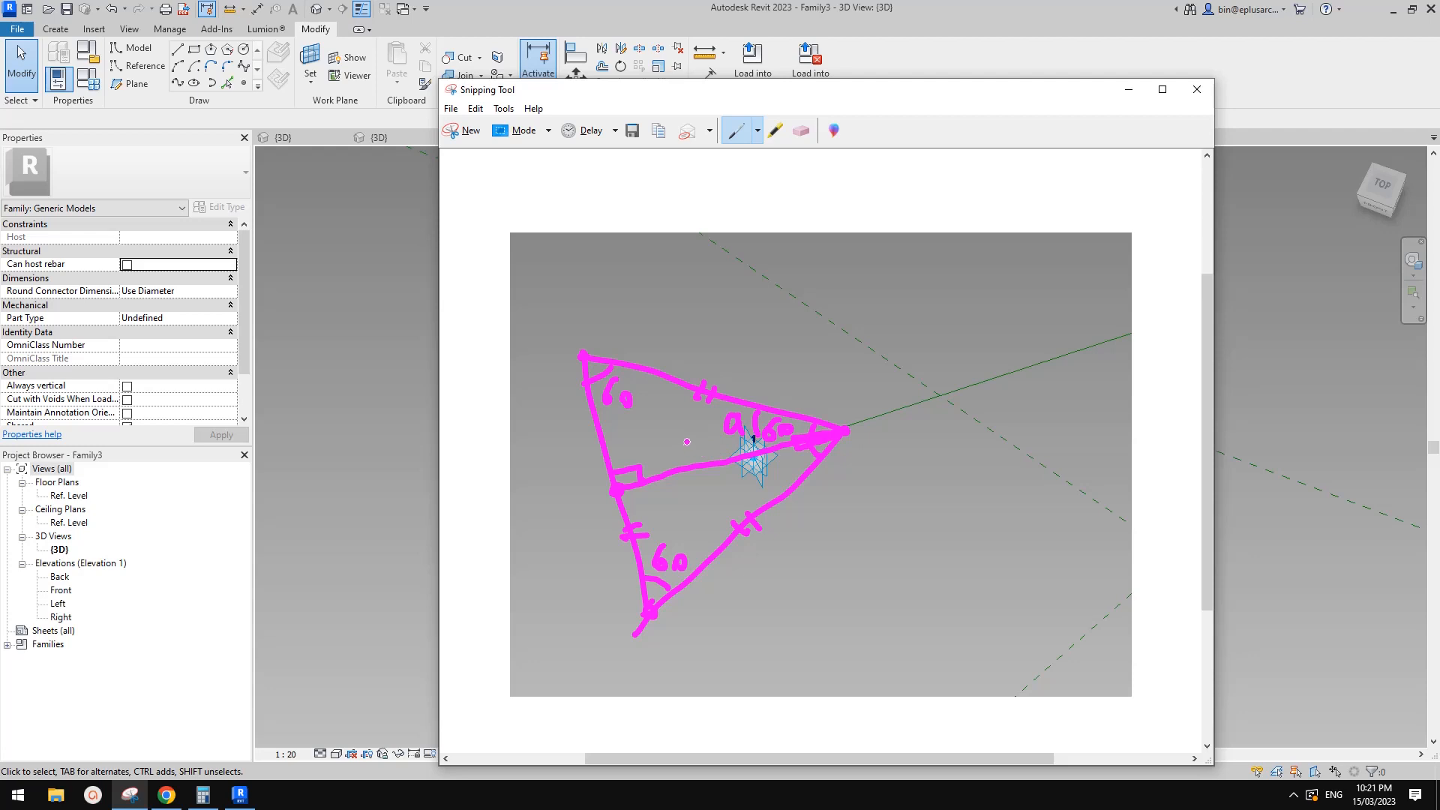
{"action": "left_click_drag", "start_coordinate": [685, 442], "coordinate": [684, 461]}
{"action": "left_click_drag", "start_coordinate": [701, 442], "coordinate": [701, 451]}
Bracket the upper half of the sketched base, write H/√3 above the triangle, and return to Revit.
{"action": "mouse_move", "coordinate": [574, 374]}
{"action": "left_mouse_down"}
{"action": "mouse_move", "coordinate": [558, 393]}
{"action": "mouse_move", "coordinate": [567, 423]}
{"action": "mouse_move", "coordinate": [611, 486]}
{"action": "left_mouse_up"}
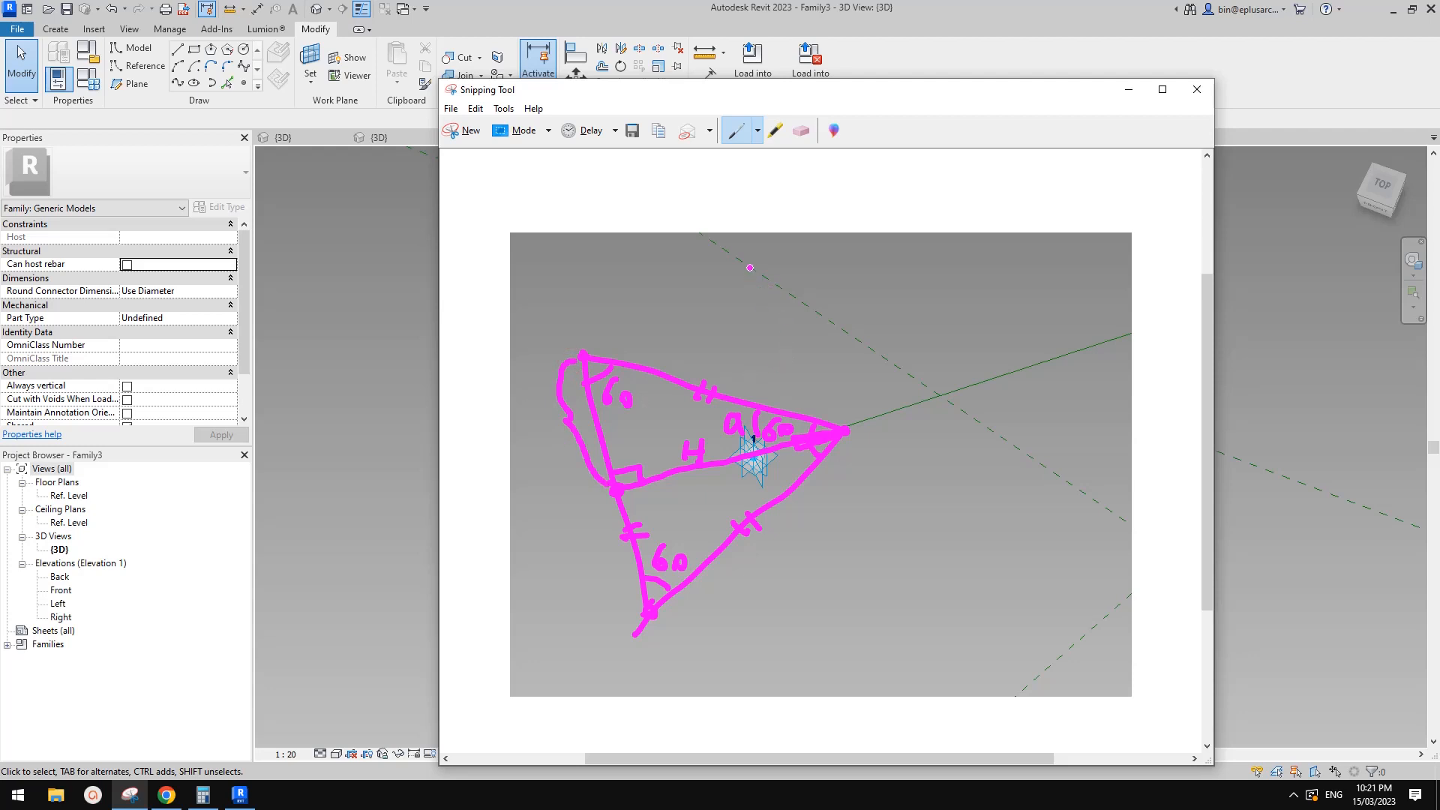
{"action": "mouse_move", "coordinate": [758, 233]}
{"action": "left_mouse_down"}
{"action": "mouse_move", "coordinate": [758, 260]}
{"action": "mouse_move", "coordinate": [772, 255]}
{"action": "left_mouse_up"}
{"action": "mouse_move", "coordinate": [757, 245]}
{"action": "left_mouse_down"}
{"action": "mouse_move", "coordinate": [807, 259]}
{"action": "mouse_move", "coordinate": [762, 323]}
{"action": "mouse_move", "coordinate": [784, 286]}
{"action": "mouse_move", "coordinate": [791, 319]}
{"action": "mouse_move", "coordinate": [808, 318]}
{"action": "left_mouse_up"}
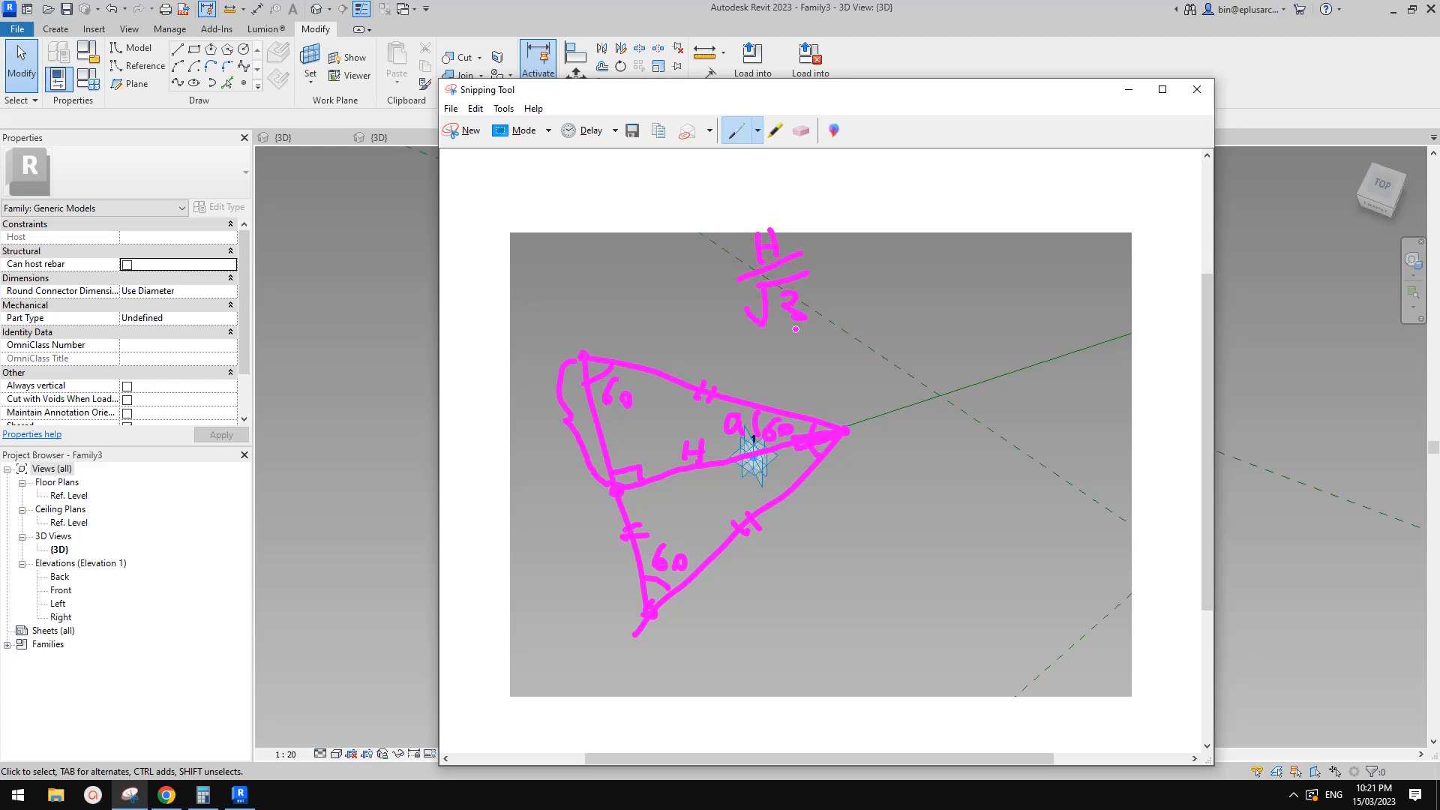
{"action": "left_click", "coordinate": [385, 315]}
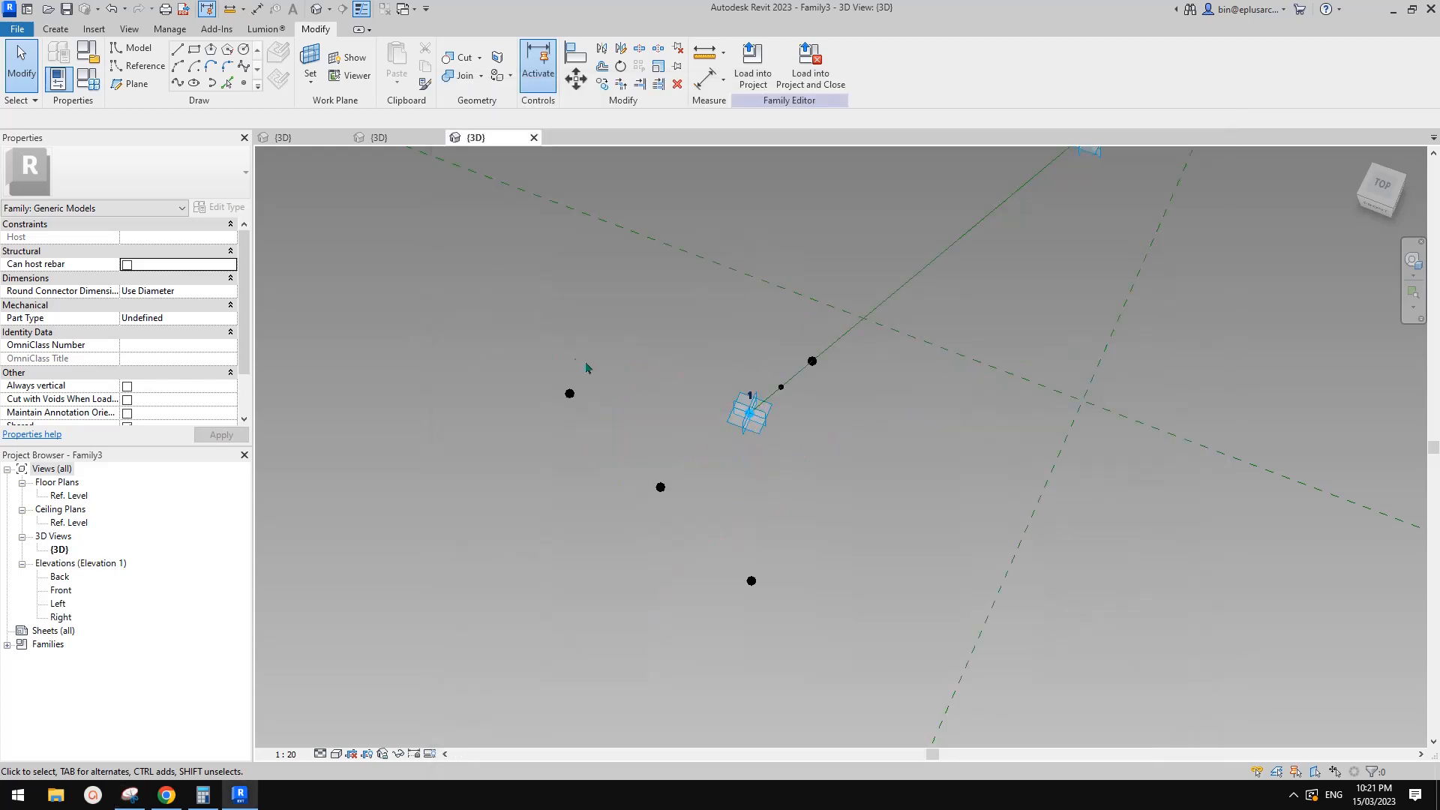
Open the family types, and in Snipping Tool bracket the full base as W and extend the note to W = 2H/√3.
{"action": "left_click", "coordinate": [89, 79]}
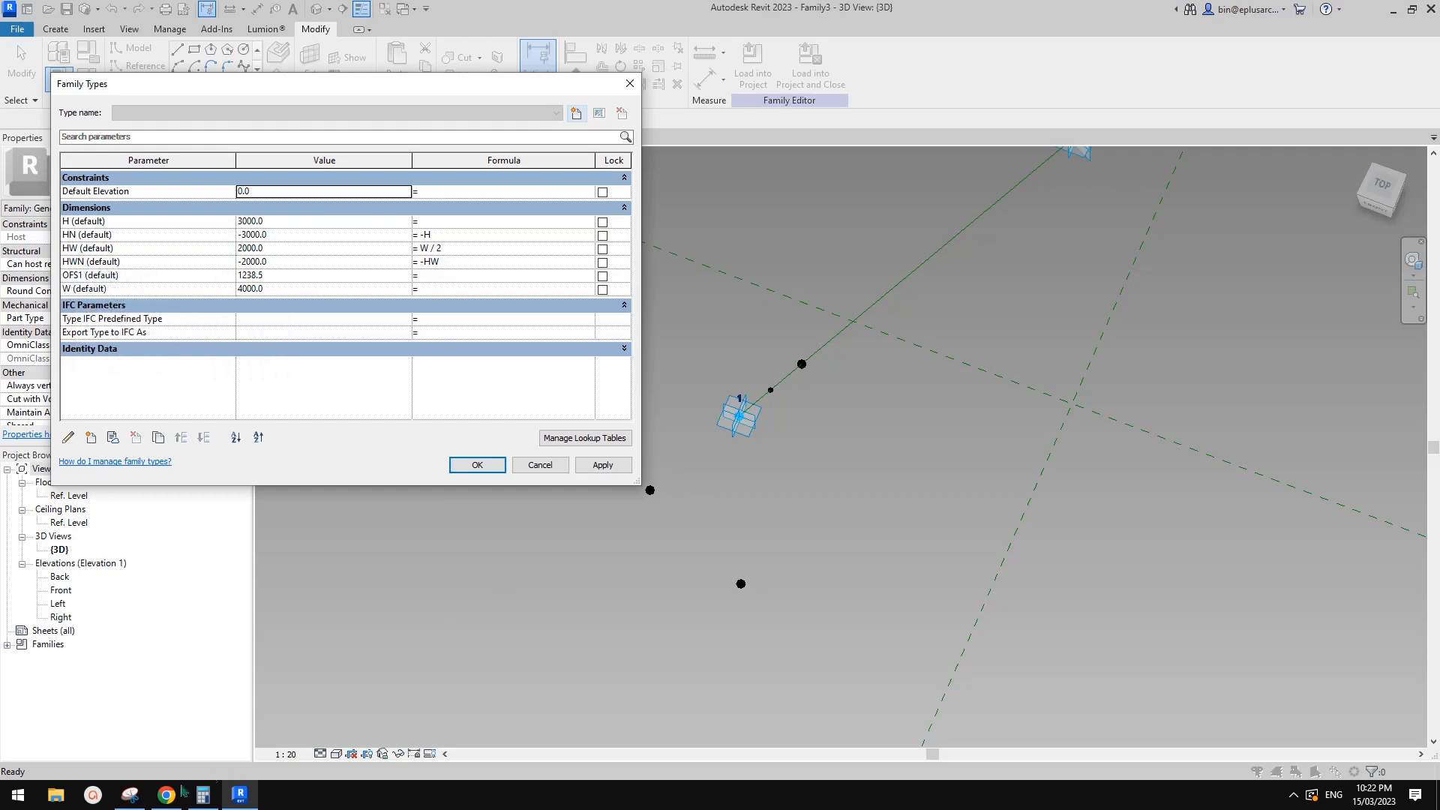
{"action": "left_click", "coordinate": [132, 798]}
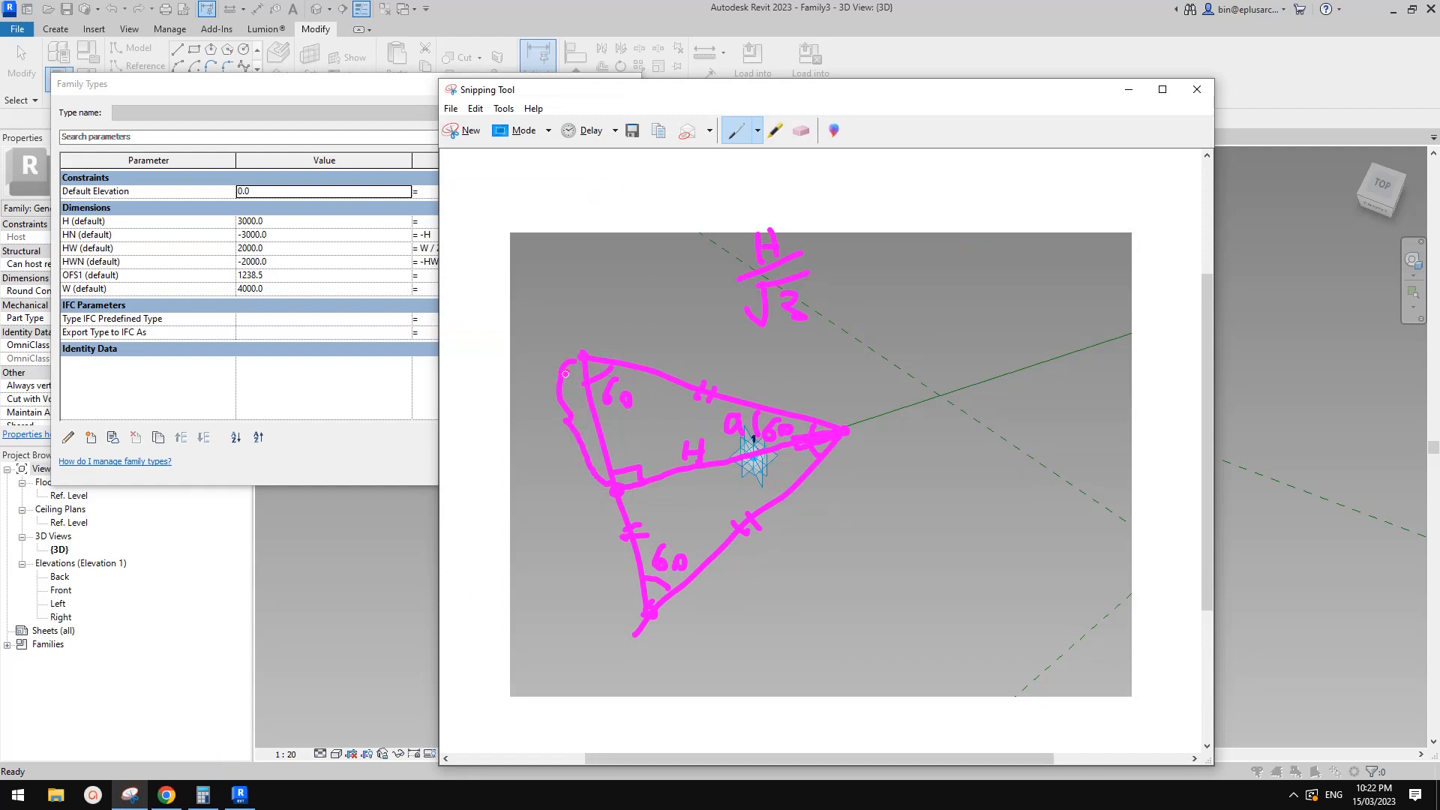
{"action": "mouse_move", "coordinate": [565, 373]}
{"action": "left_mouse_down"}
{"action": "mouse_move", "coordinate": [574, 498]}
{"action": "mouse_move", "coordinate": [627, 616]}
{"action": "mouse_move", "coordinate": [648, 615]}
{"action": "left_mouse_up"}
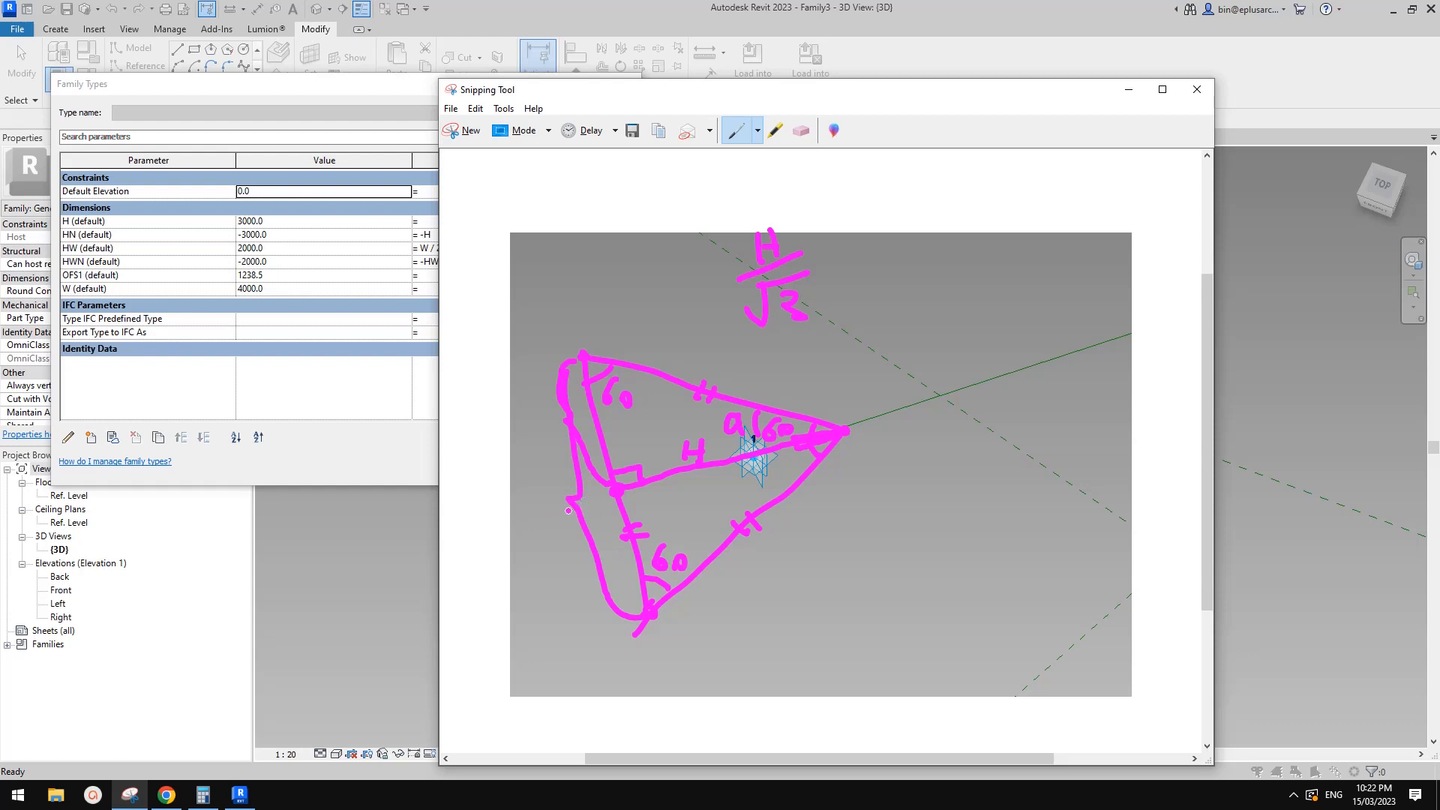
{"action": "mouse_move", "coordinate": [530, 495]}
{"action": "left_mouse_down"}
{"action": "mouse_move", "coordinate": [554, 514]}
{"action": "mouse_move", "coordinate": [561, 498]}
{"action": "left_mouse_up"}
{"action": "left_click_drag", "start_coordinate": [660, 269], "coordinate": [725, 290]}
{"action": "left_click_drag", "start_coordinate": [727, 244], "coordinate": [756, 265]}
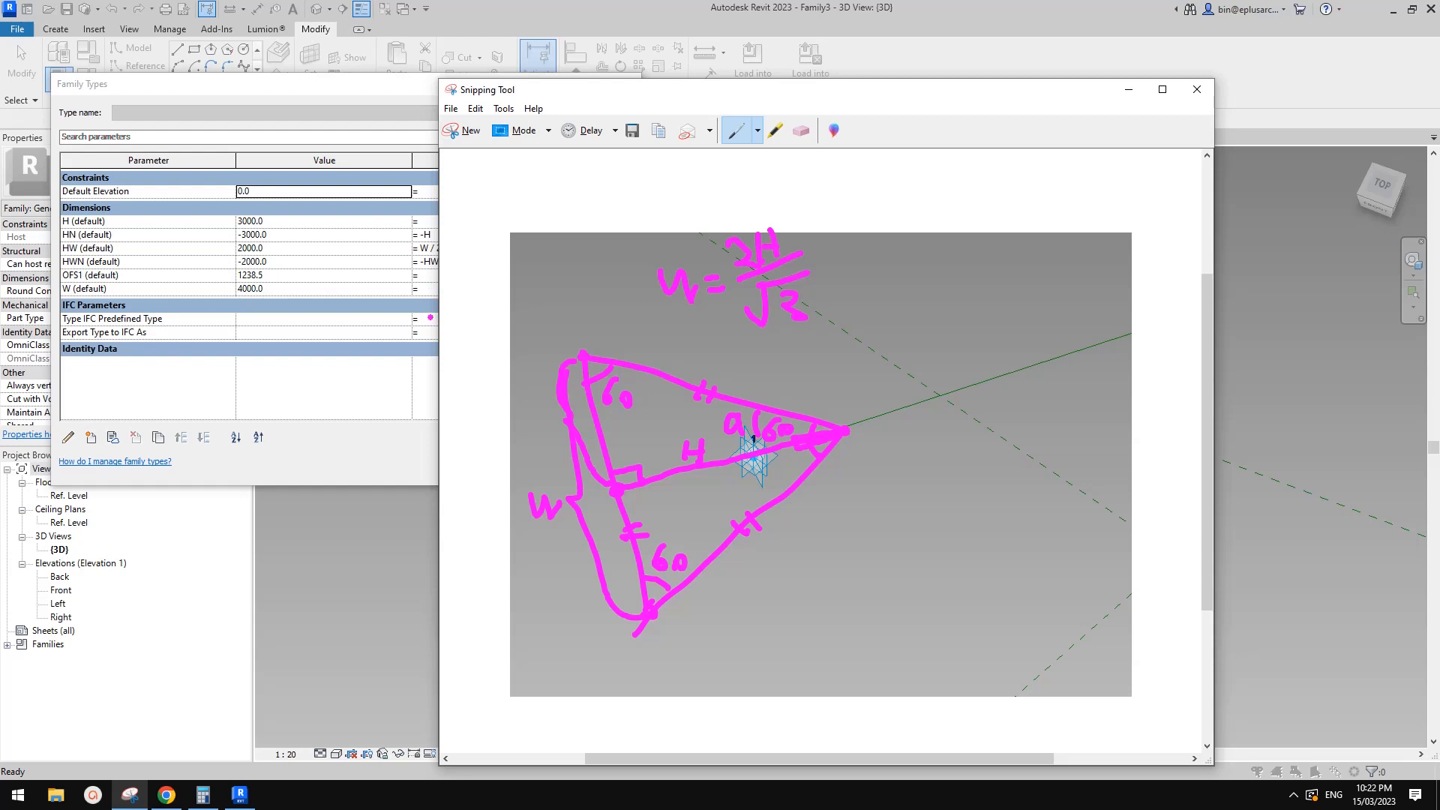
Back in Revit's family types, give W the formula 2 * H / sqrt(3), apply it and accept.
{"action": "left_click", "coordinate": [429, 308]}
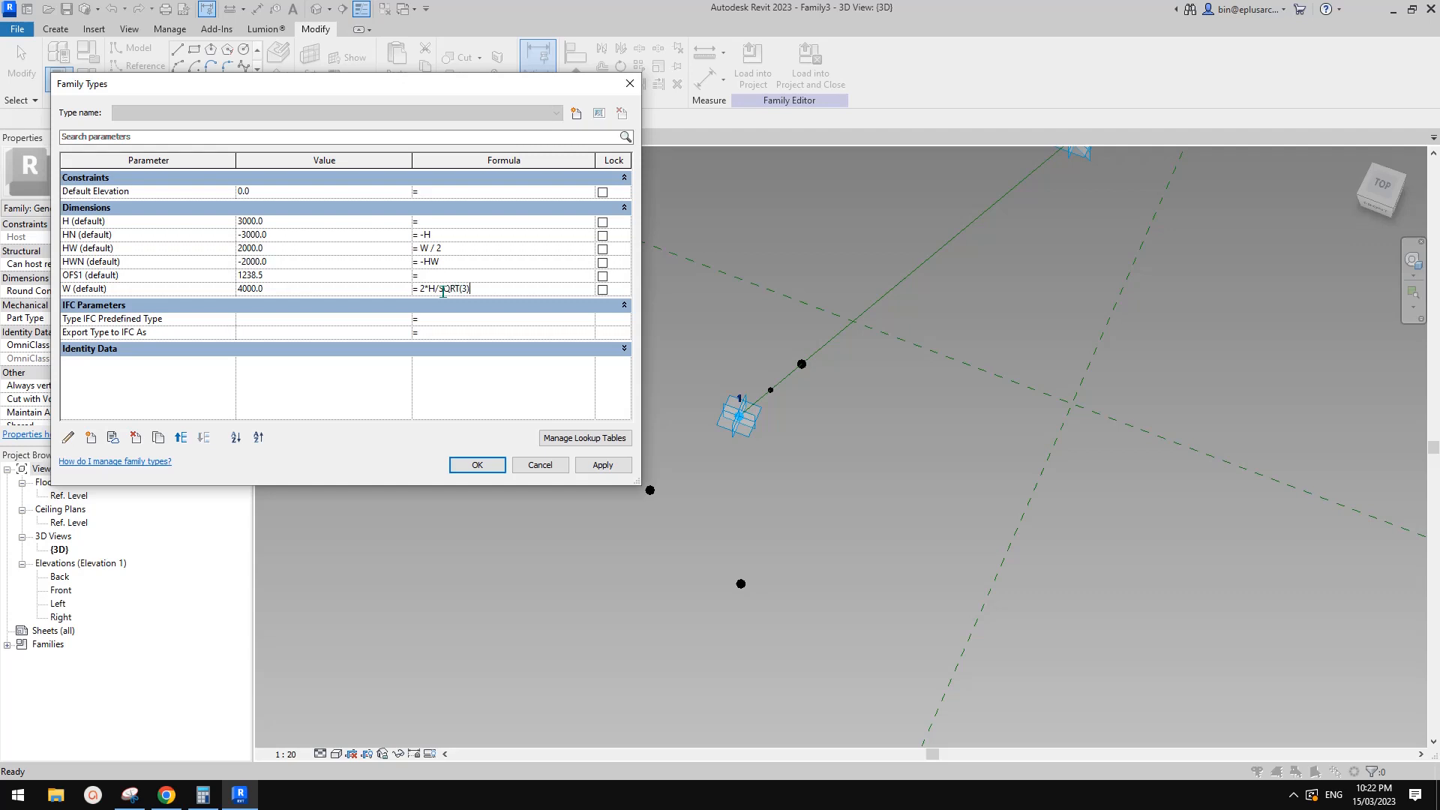
{"action": "left_click", "coordinate": [495, 329]}
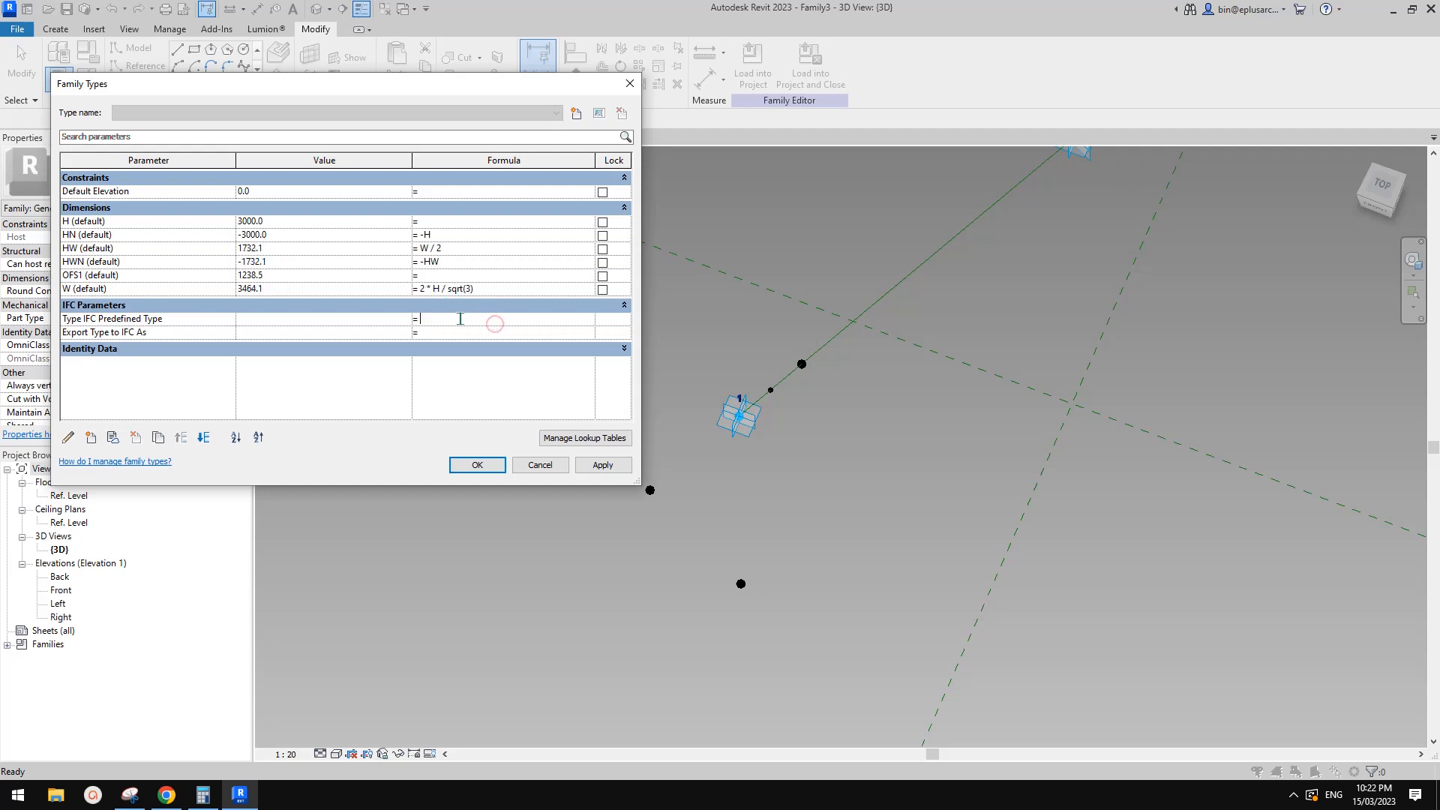
{"action": "left_click", "coordinate": [602, 464]}
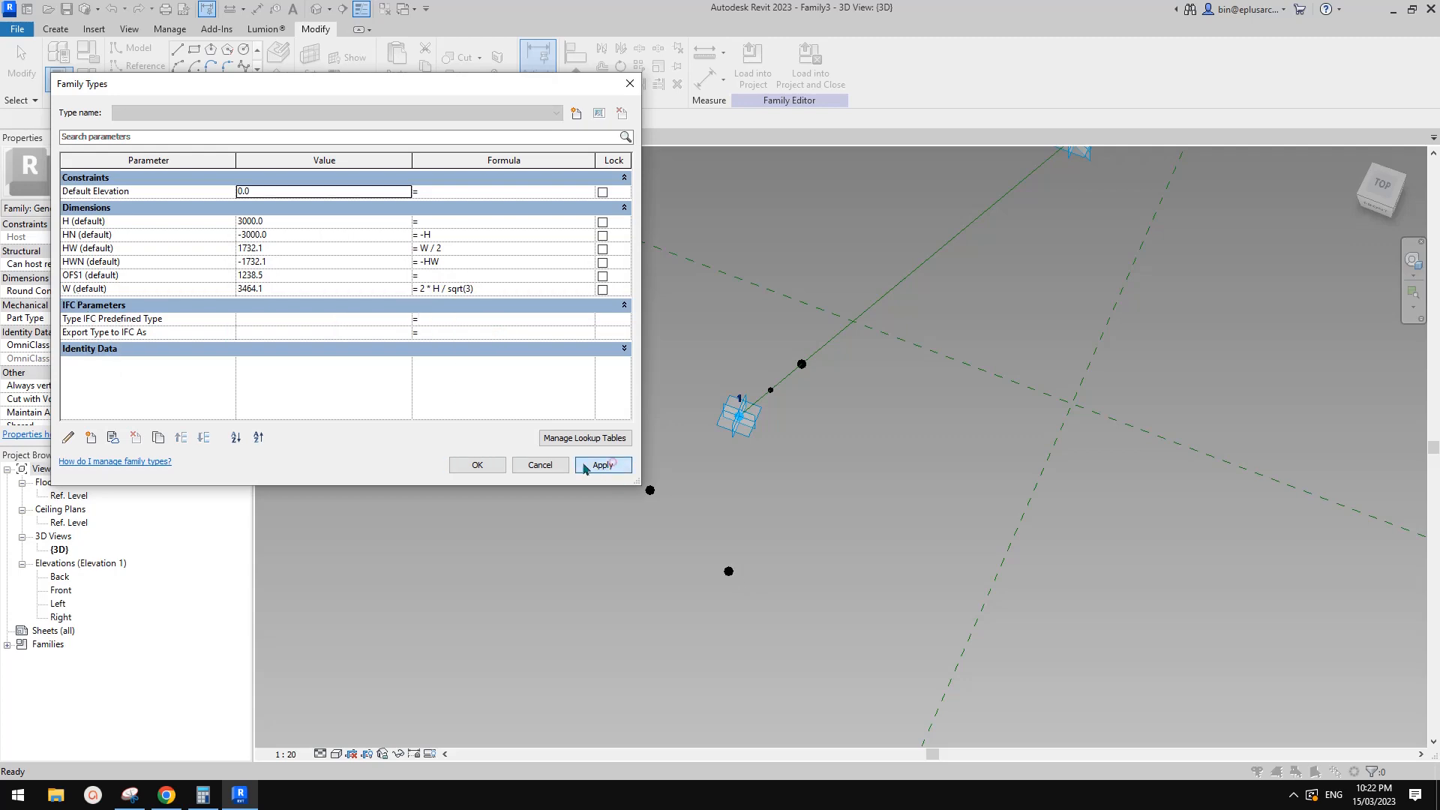
{"action": "left_click", "coordinate": [477, 465]}
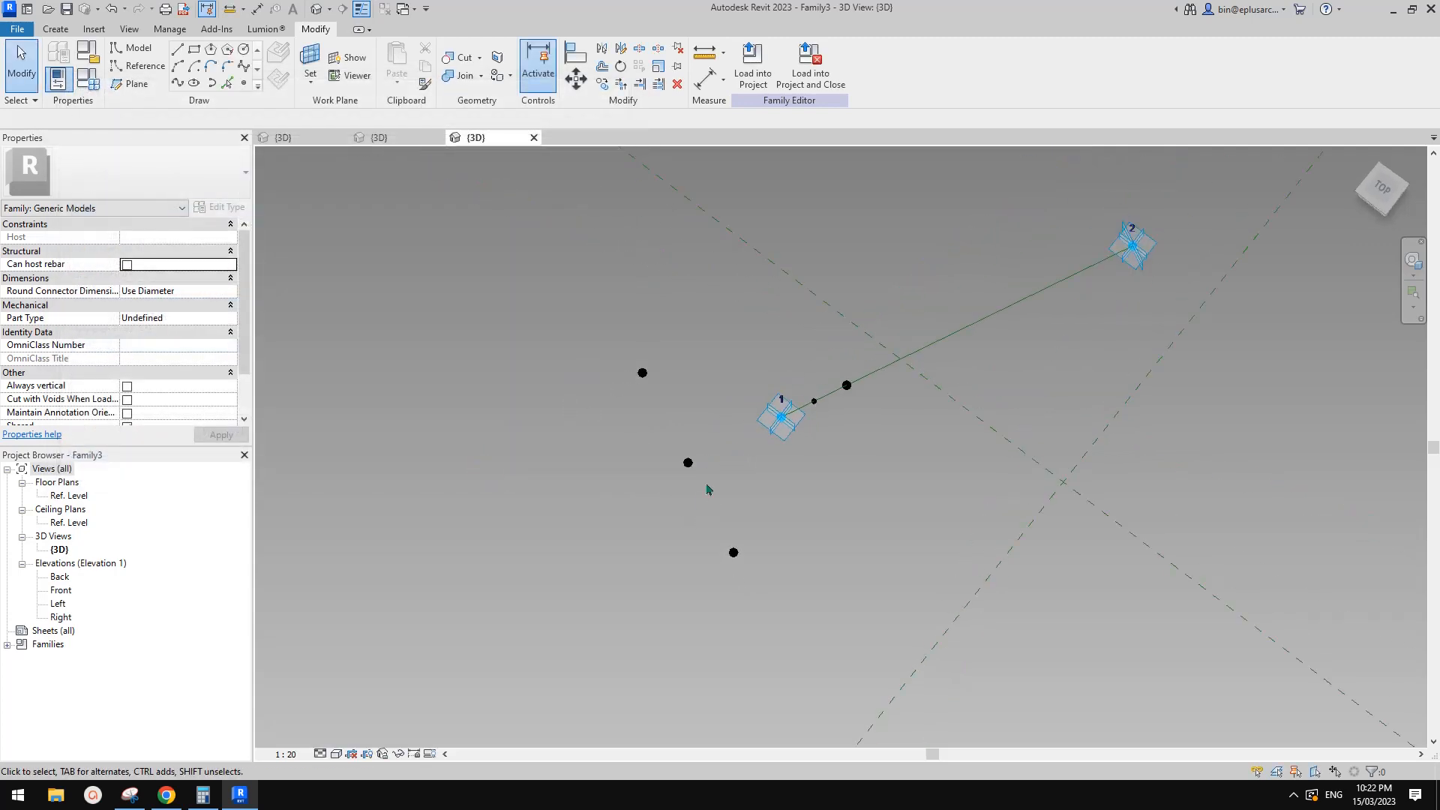
Connect the base's two end points and the apex point in pairs with reference lines to close the triangle.
{"action": "left_click", "coordinate": [642, 382]}
{"action": "left_click", "coordinate": [734, 563], "text": "ctrl"}
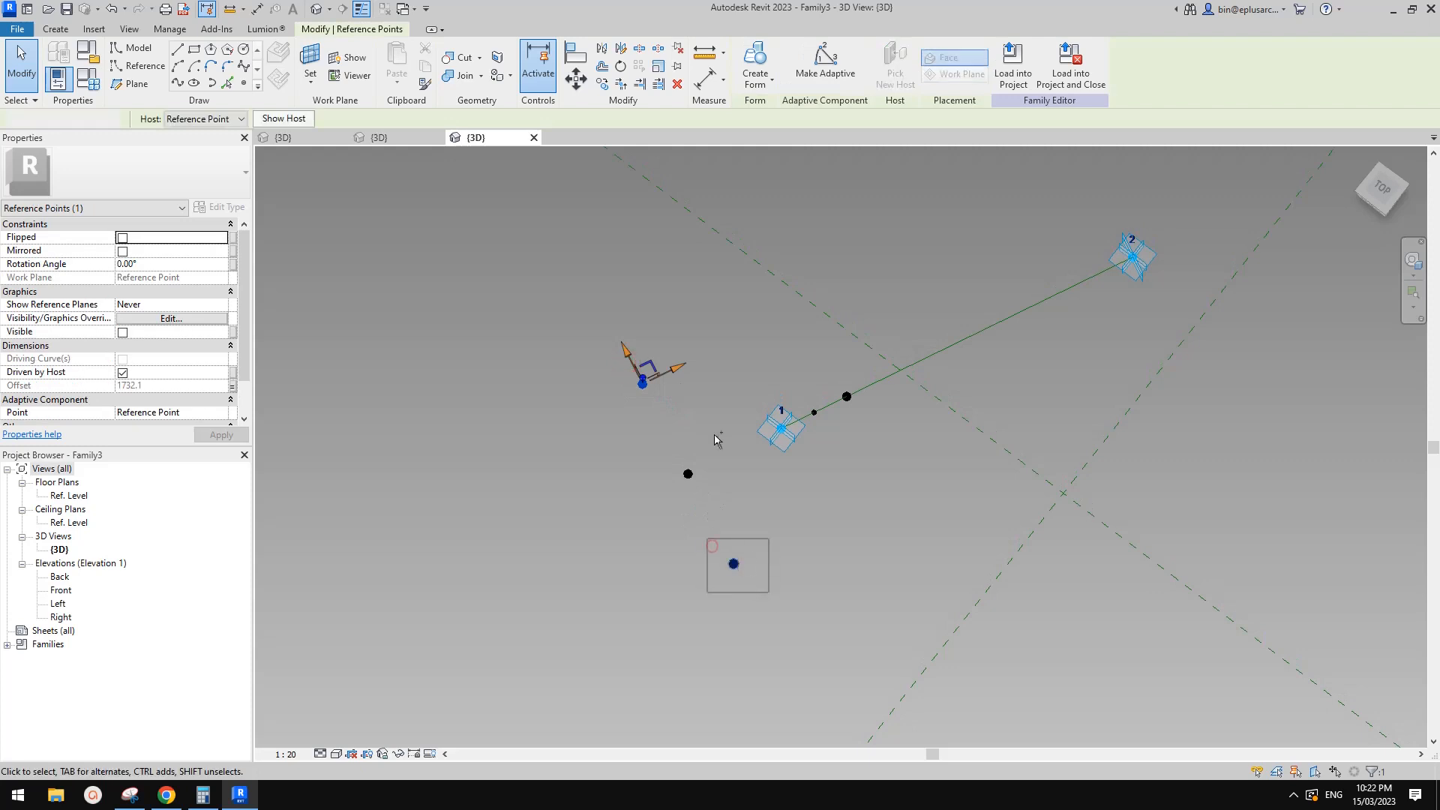
{"action": "left_click", "coordinate": [178, 82]}
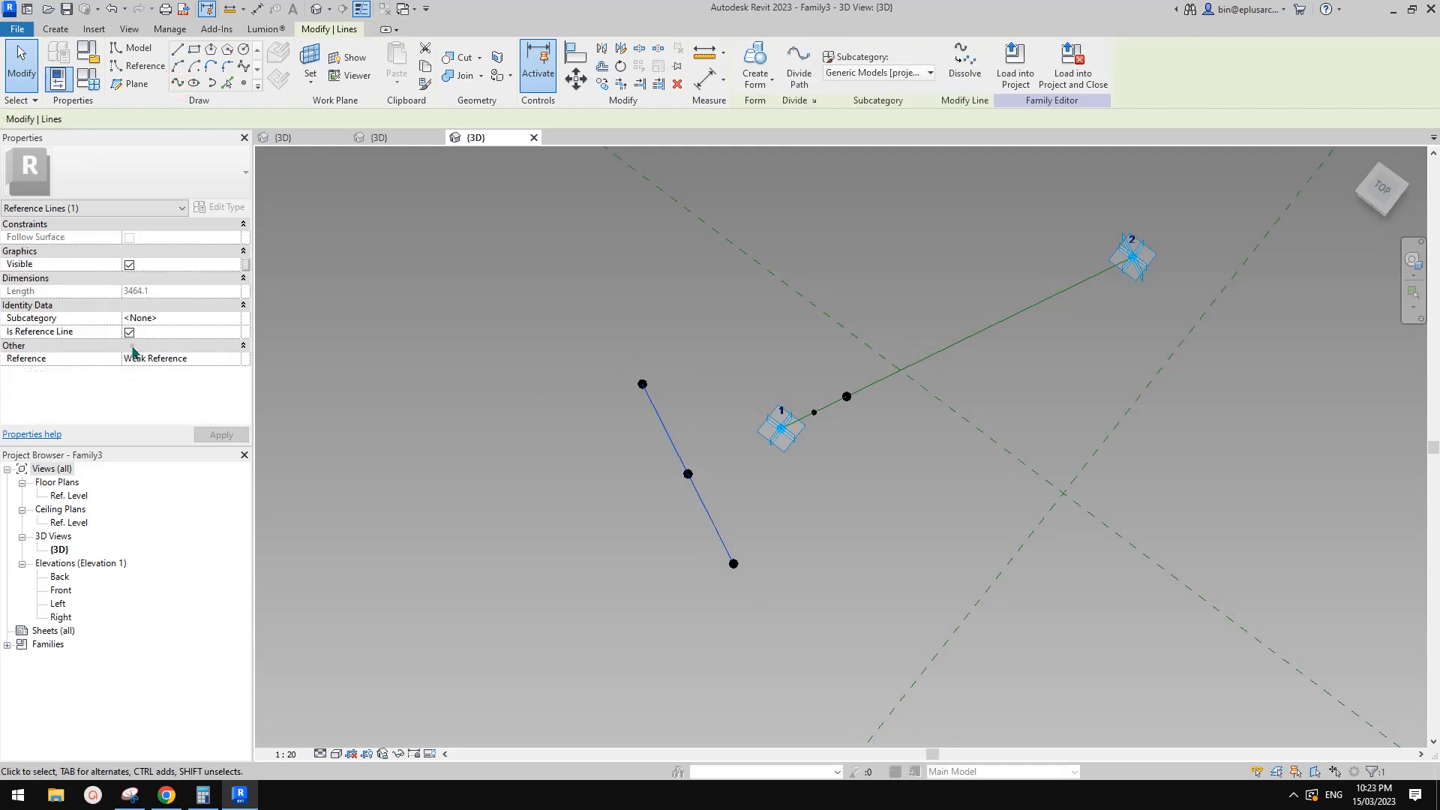
{"action": "left_click", "coordinate": [643, 382]}
{"action": "left_click", "coordinate": [845, 396], "text": "ctrl"}
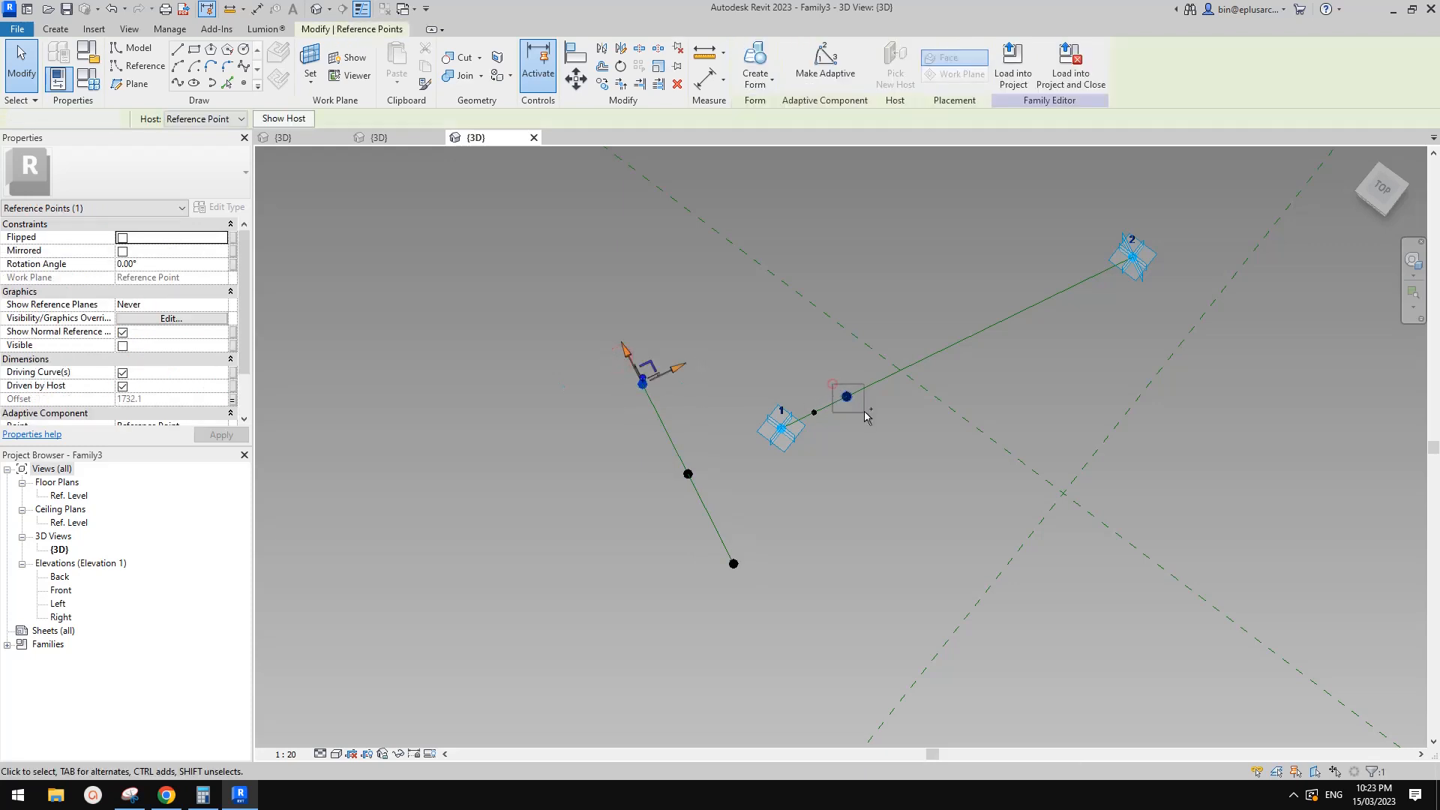
{"action": "left_click", "coordinate": [178, 83]}
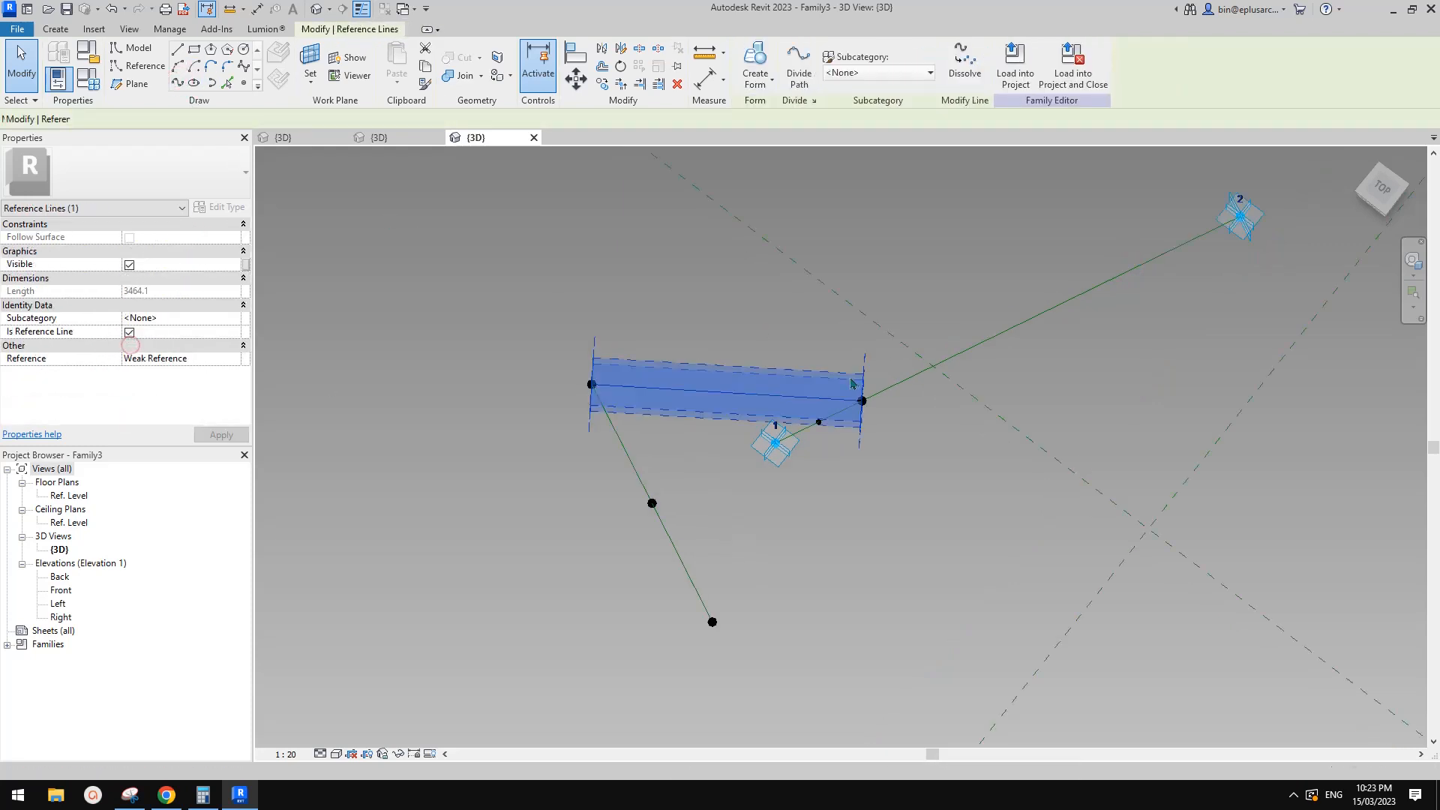
{"action": "left_click", "coordinate": [862, 400]}
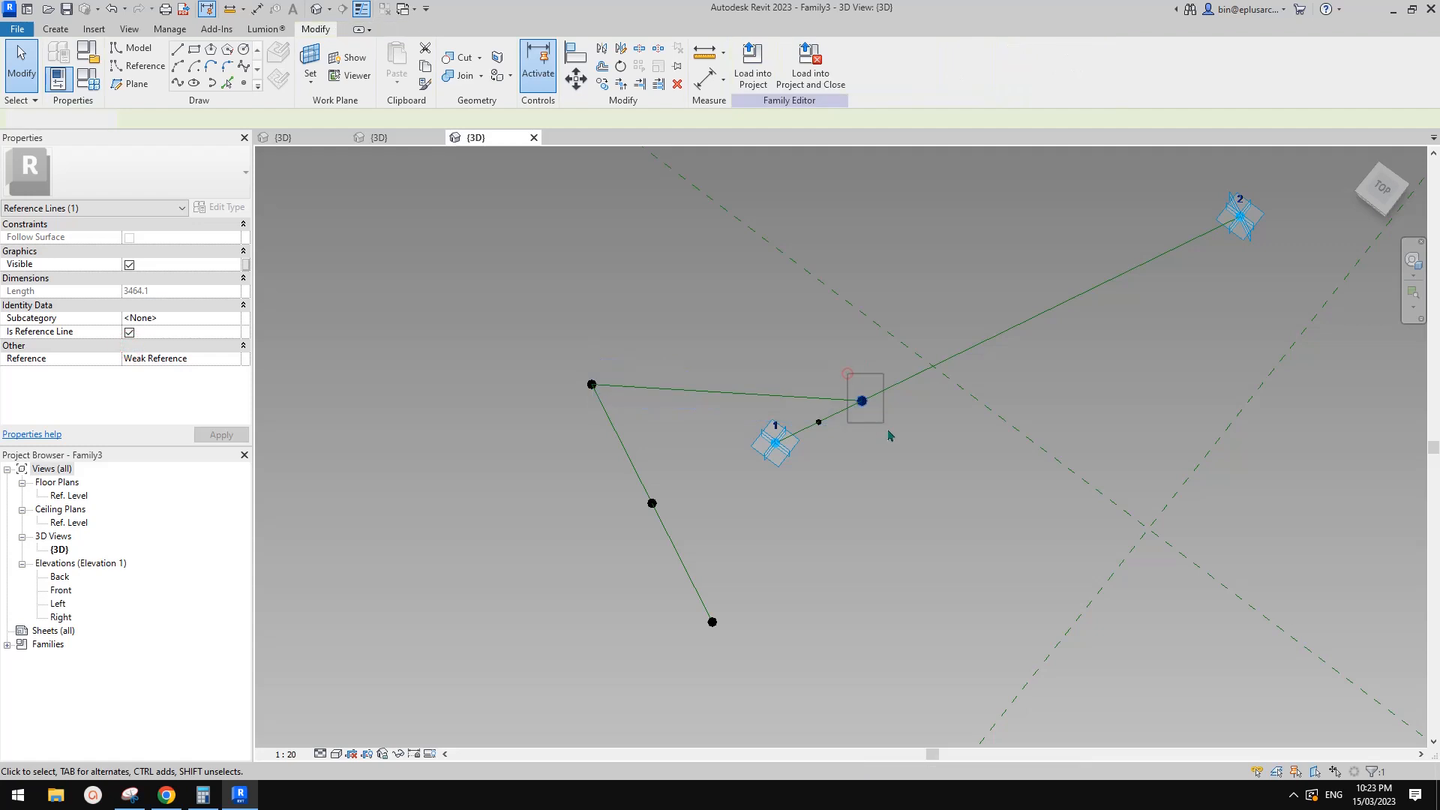
{"action": "left_click", "coordinate": [178, 82]}
{"action": "left_click", "coordinate": [130, 346]}
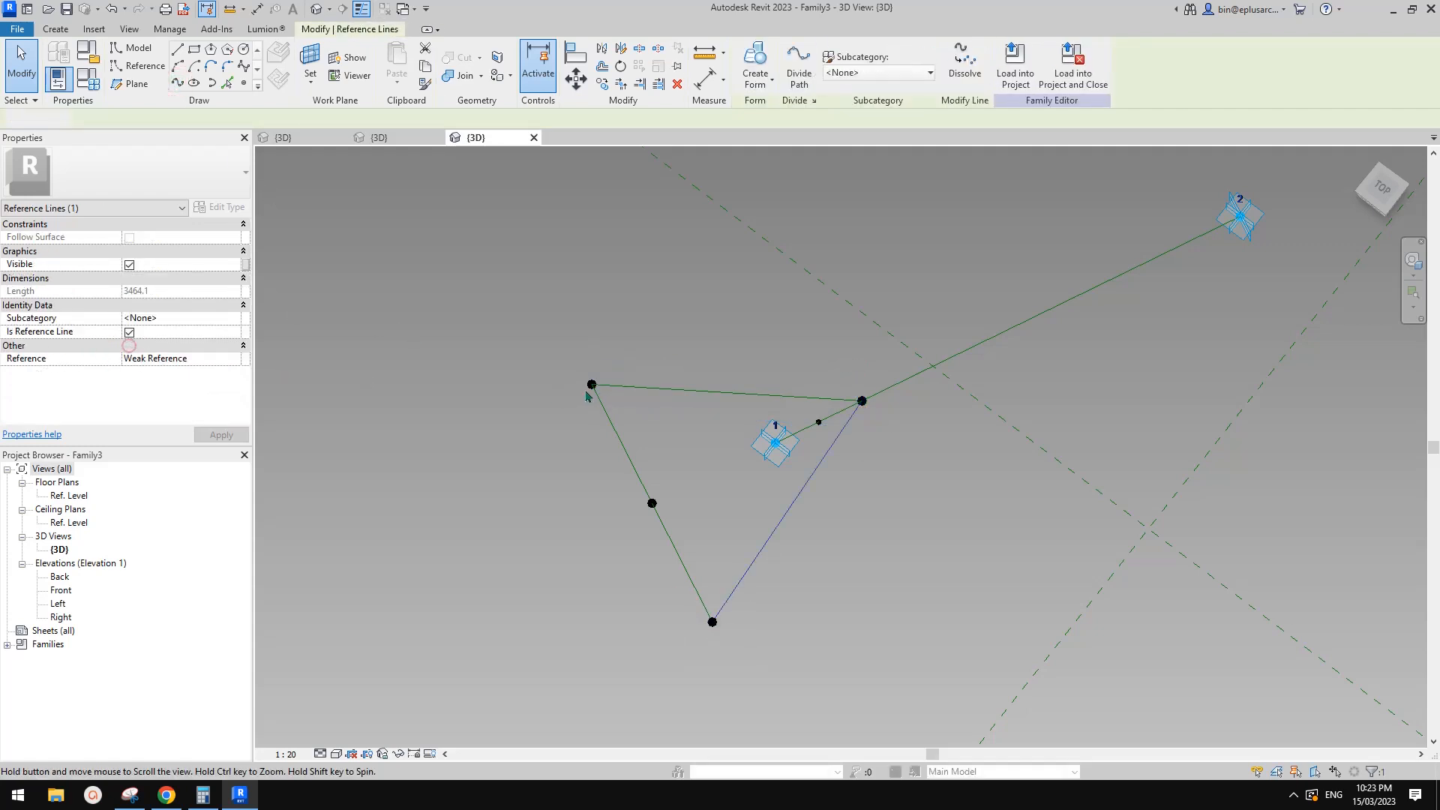
{"action": "left_click", "coordinate": [722, 409]}
{"action": "scroll", "coordinate": [722, 409], "scroll_direction": "up", "scroll_amount": 1}
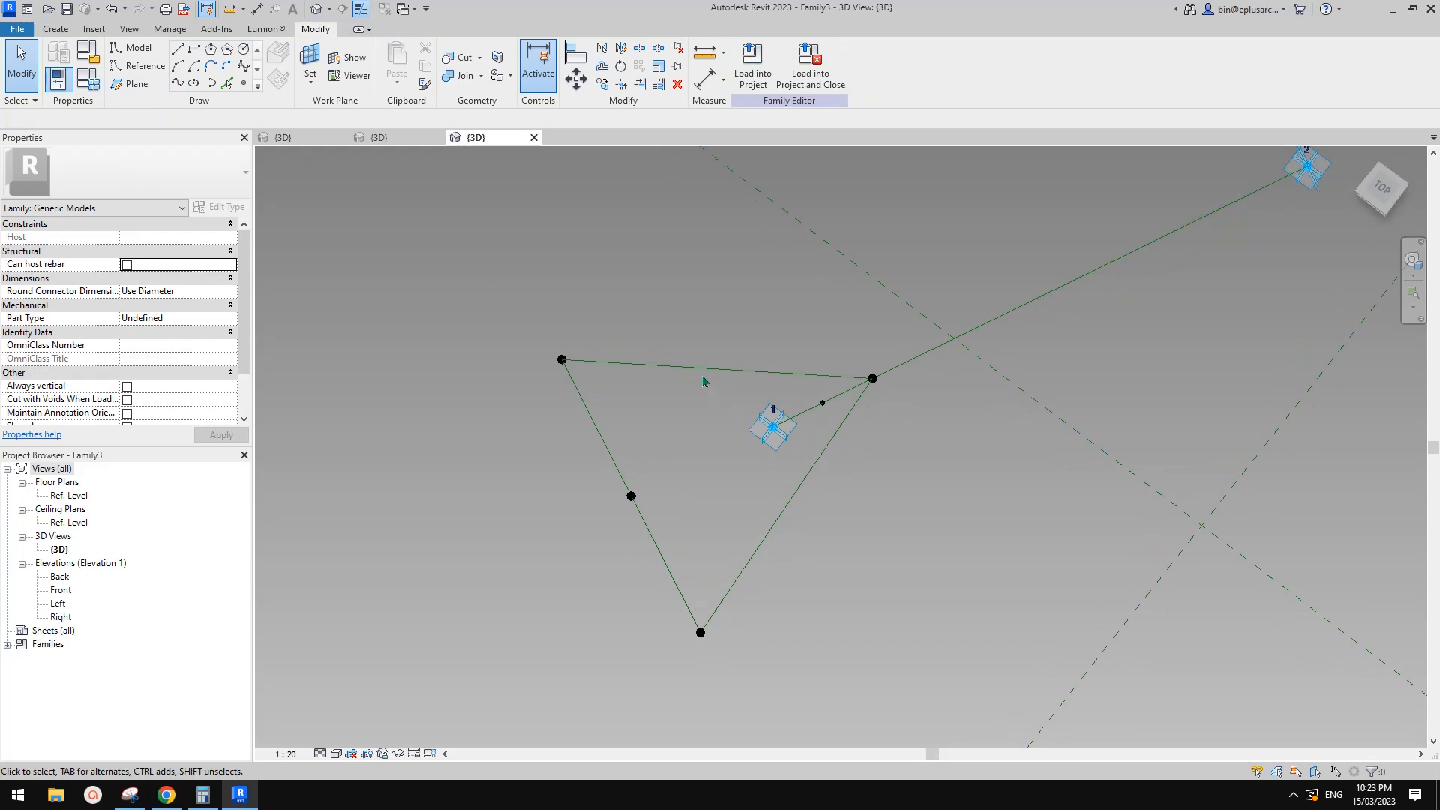
Inspect the length of each of the triangle's three reference lines.
{"action": "left_click", "coordinate": [663, 368]}
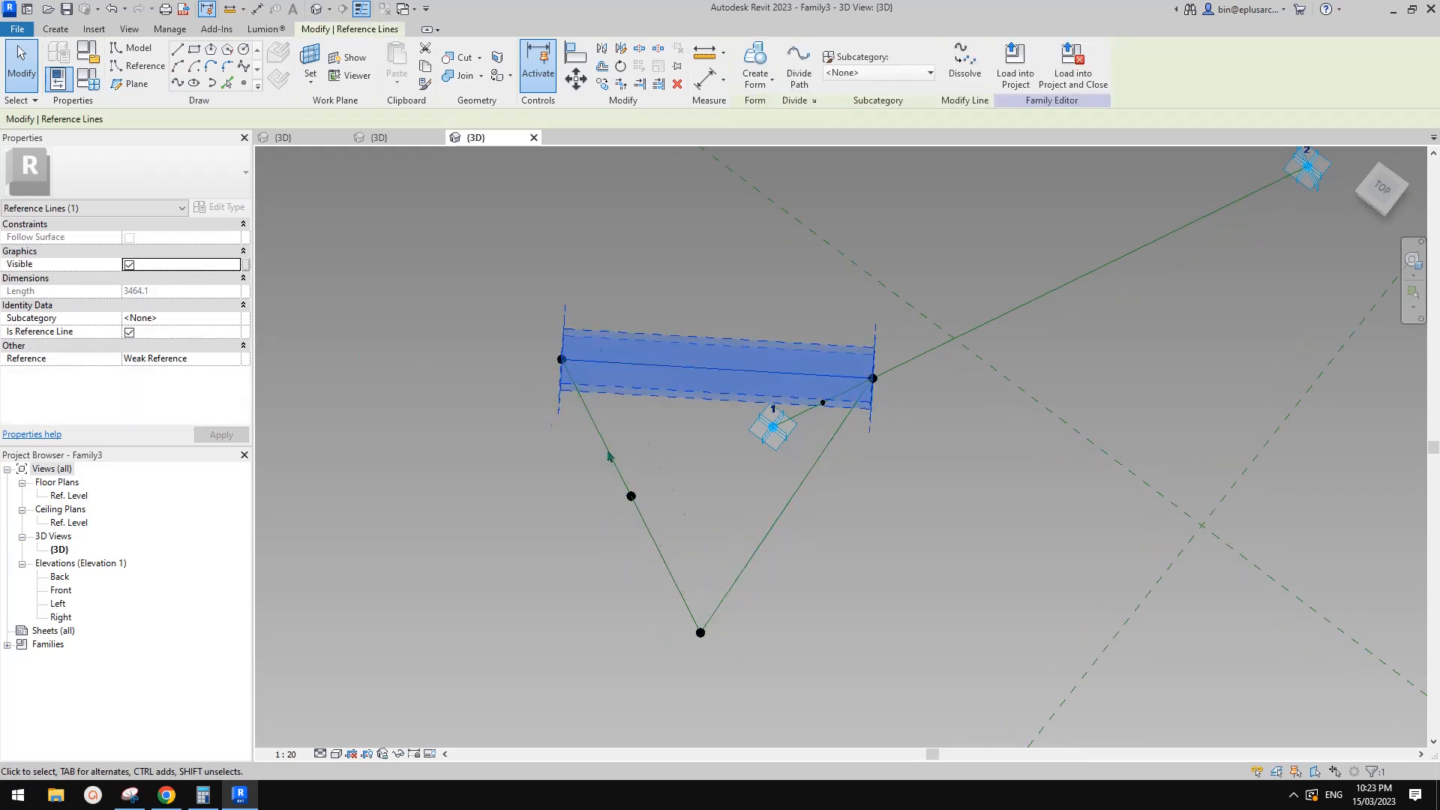
{"action": "left_click", "coordinate": [611, 452]}
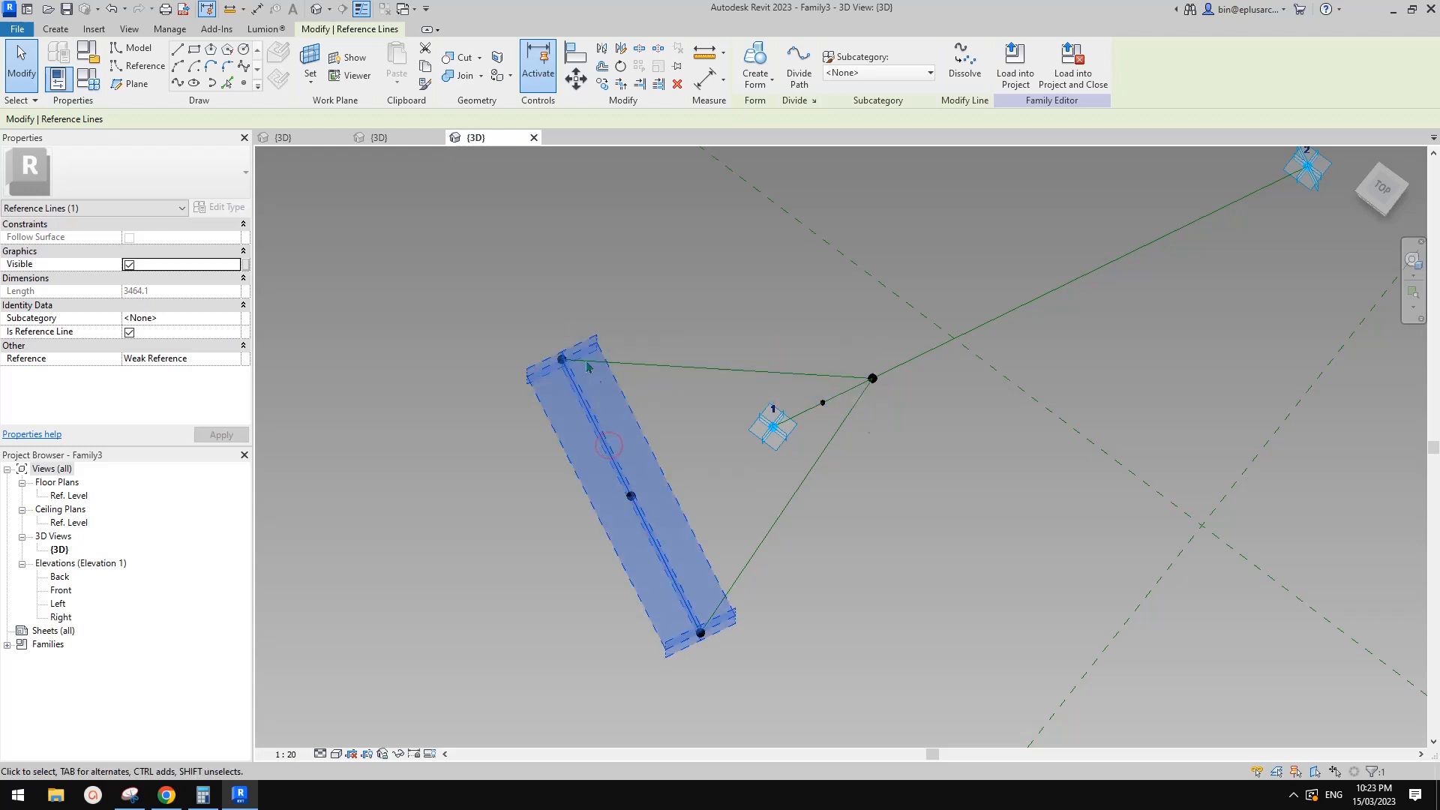
{"action": "left_click", "coordinate": [787, 497]}
{"action": "key", "text": "d"}
{"action": "key", "text": "i"}
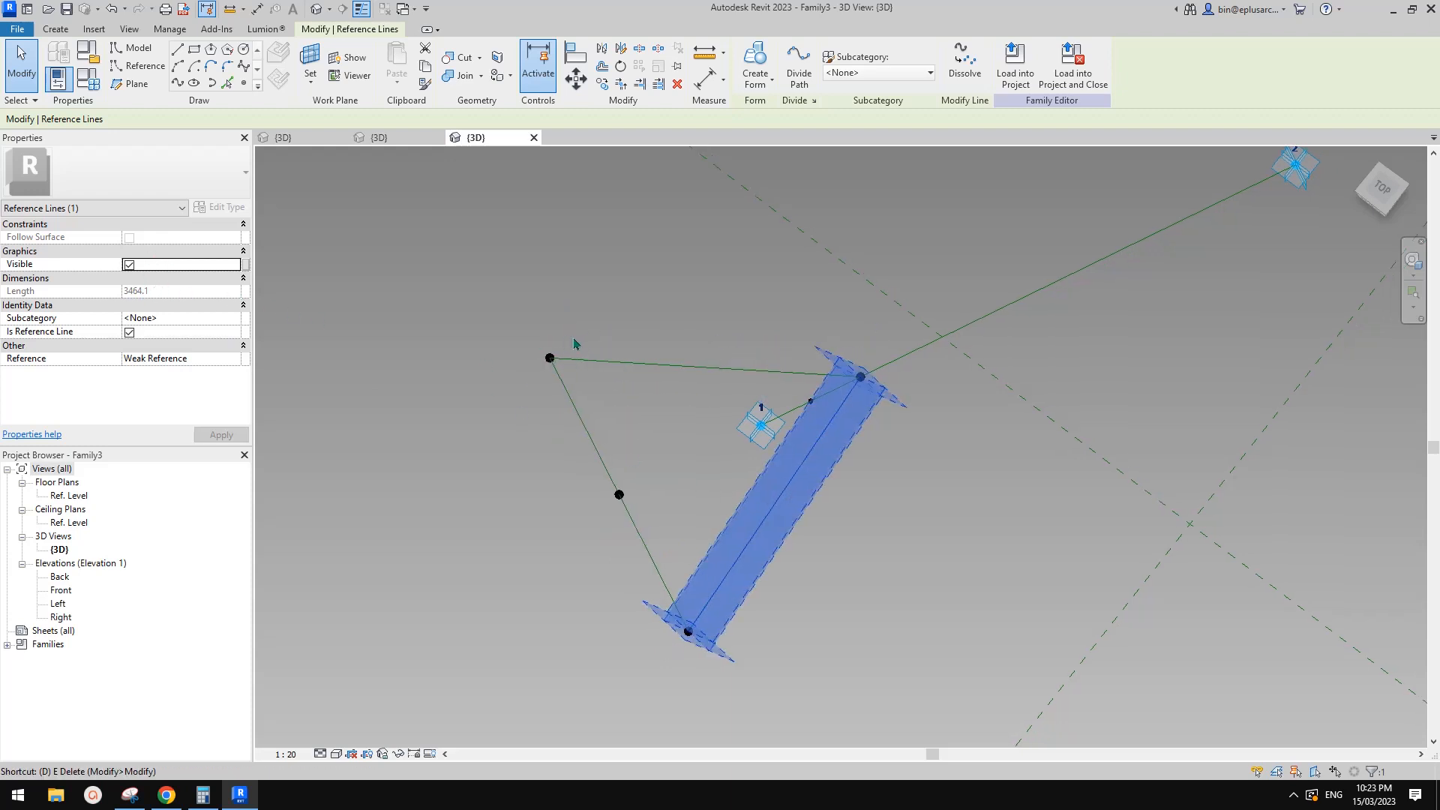
{"action": "left_click", "coordinate": [787, 63]}
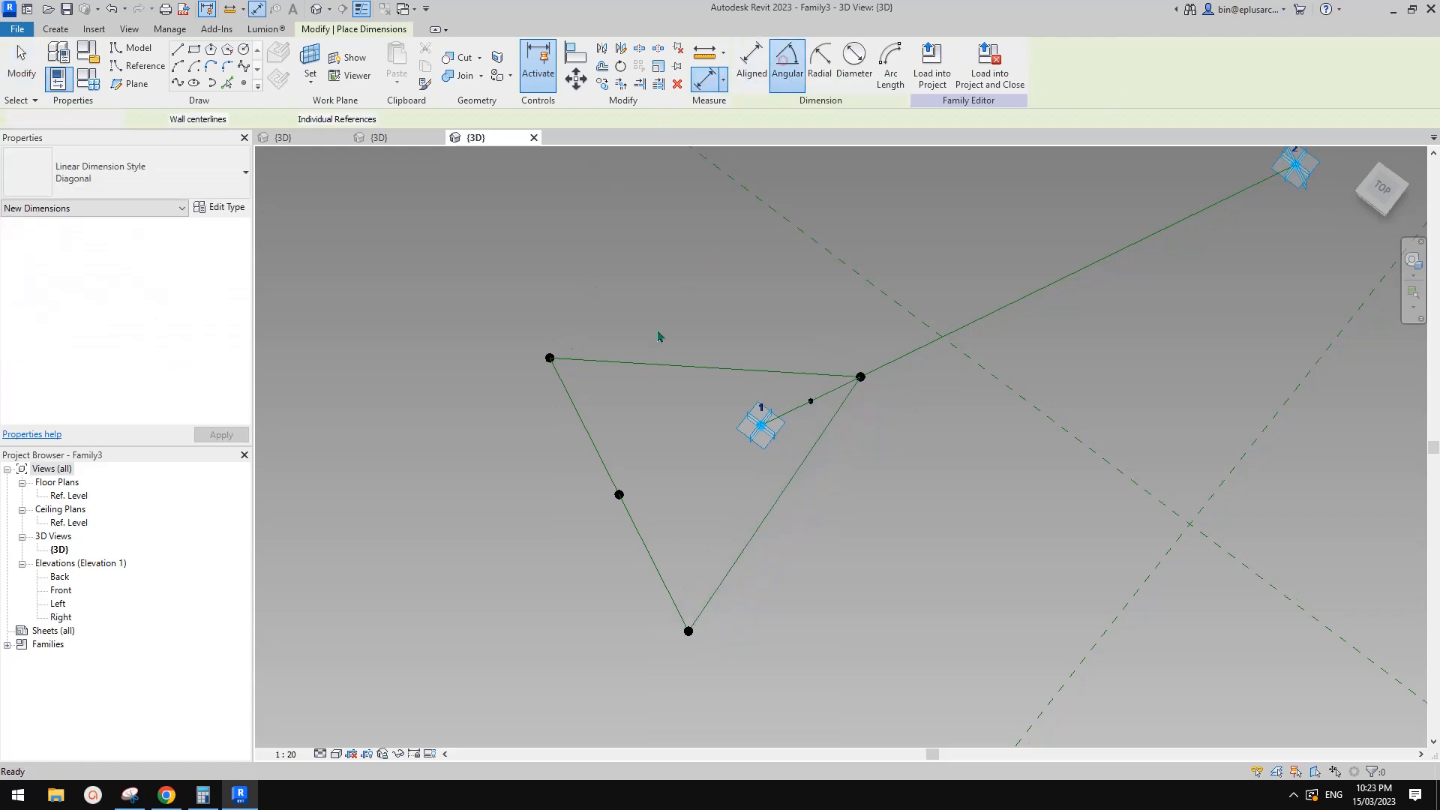
{"action": "left_click", "coordinate": [636, 364]}
{"action": "left_click", "coordinate": [577, 412]}
{"action": "key", "text": "Escape"}
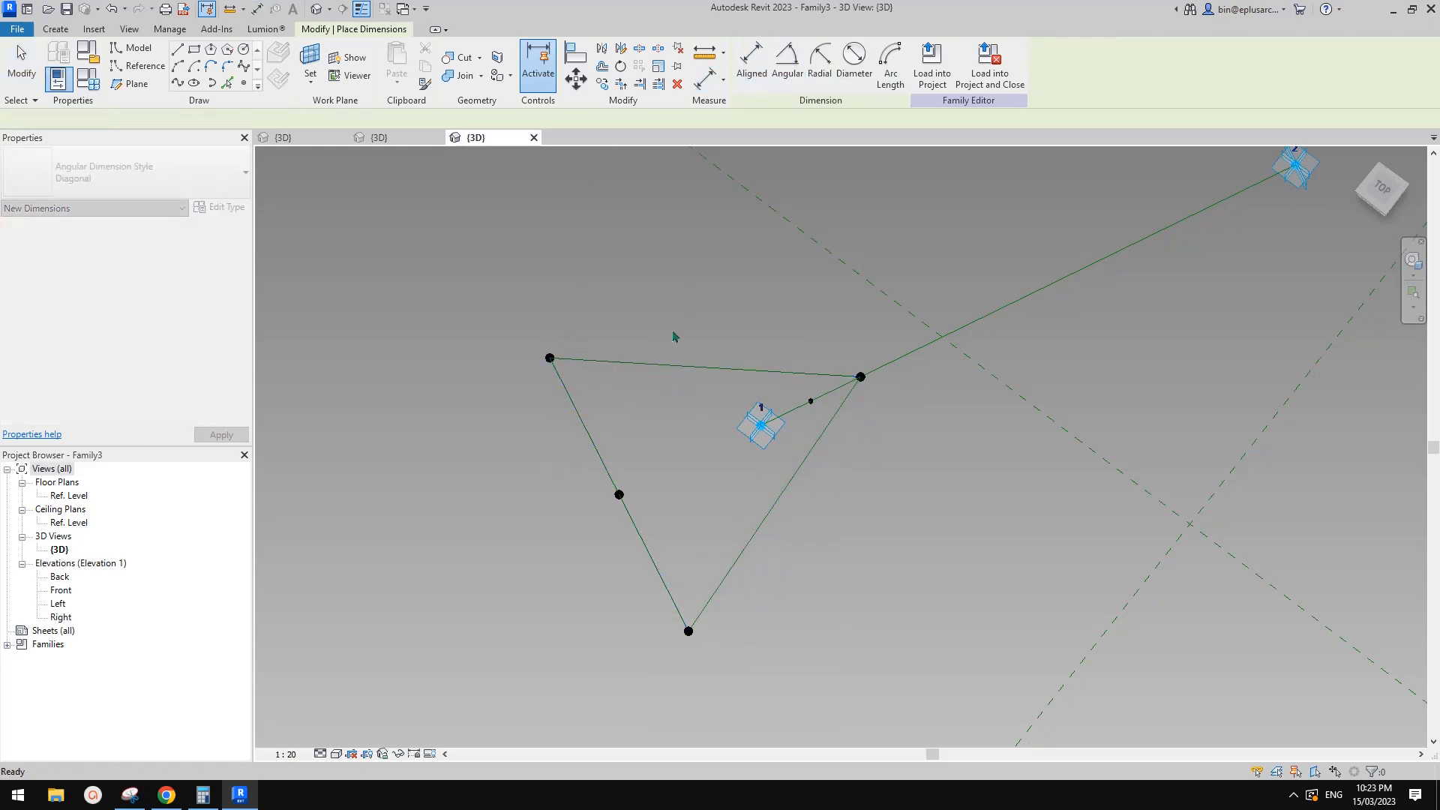
{"action": "key", "text": "Escape"}
Place an angular dimension between the triangle's base and the side meeting it at the far corner, and delete it after checking the angle.
{"action": "middle_click_drag", "start_coordinate": [657, 305], "coordinate": [640, 384]}
{"action": "scroll", "coordinate": [657, 317], "scroll_direction": "down", "scroll_amount": 1}
{"action": "mouse_move", "coordinate": [671, 387]}
{"action": "middle_mouse_down", "text": "shift"}
{"action": "mouse_move", "coordinate": [662, 492]}
{"action": "mouse_move", "coordinate": [632, 202]}
{"action": "middle_mouse_up", "text": "shift"}
{"action": "left_click", "coordinate": [56, 29]}
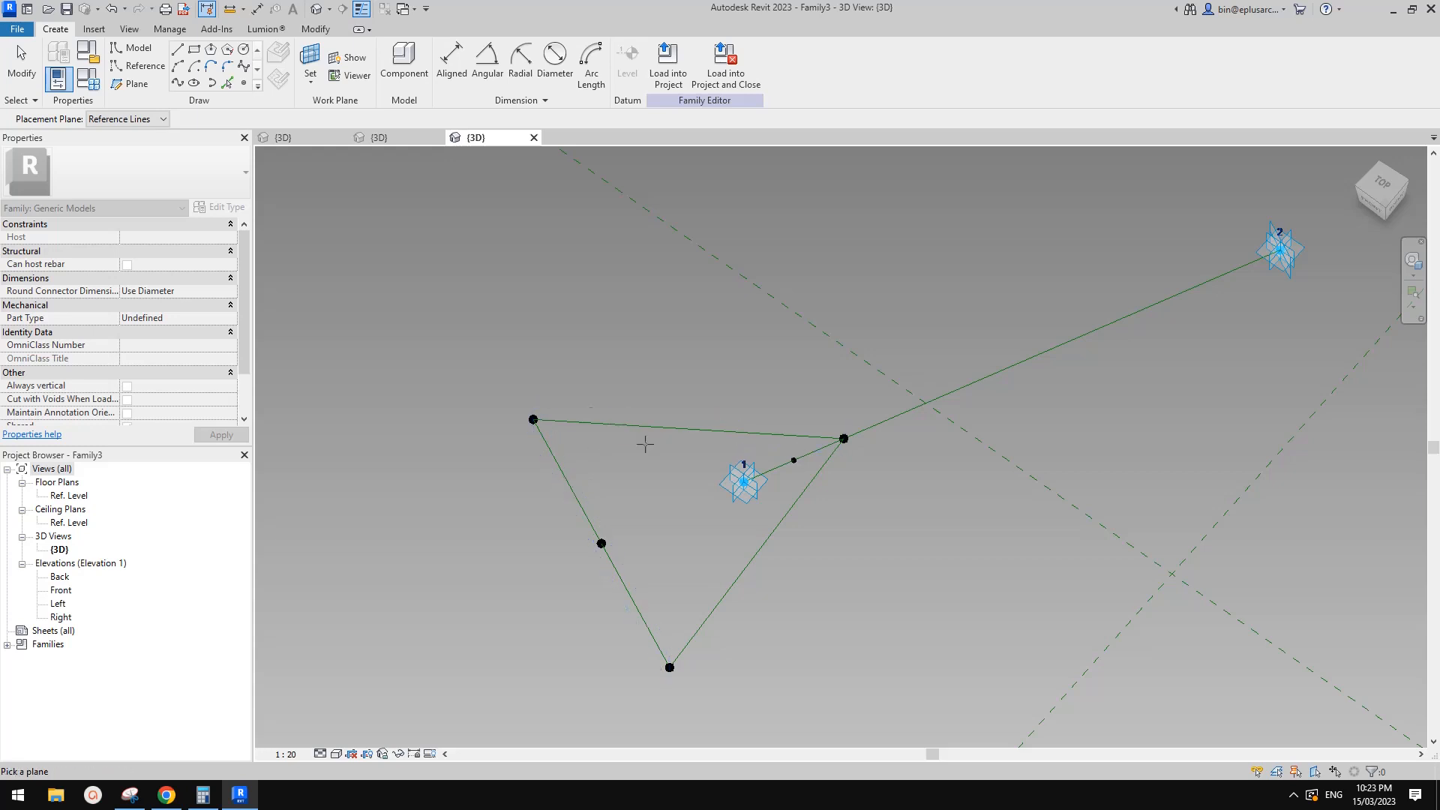
{"action": "mouse_move", "coordinate": [644, 444]}
{"action": "middle_mouse_down", "text": "shift"}
{"action": "mouse_move", "coordinate": [746, 314]}
{"action": "mouse_move", "coordinate": [772, 420]}
{"action": "mouse_move", "coordinate": [832, 517]}
{"action": "mouse_move", "coordinate": [947, 446]}
{"action": "middle_mouse_up", "text": "shift"}
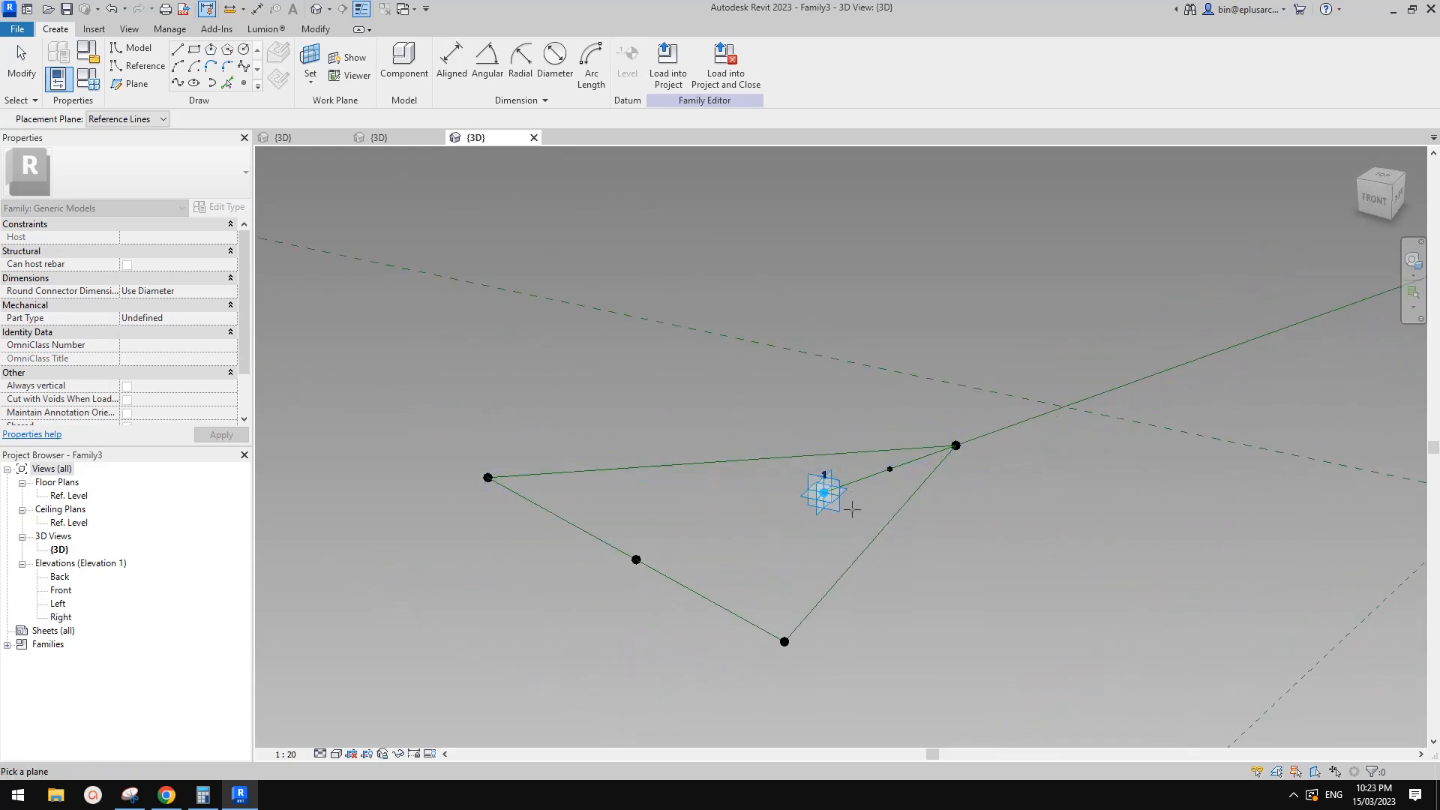
{"action": "middle_click_drag", "start_coordinate": [772, 494], "coordinate": [762, 511]}
{"action": "key", "text": "d"}
{"action": "key", "text": "i"}
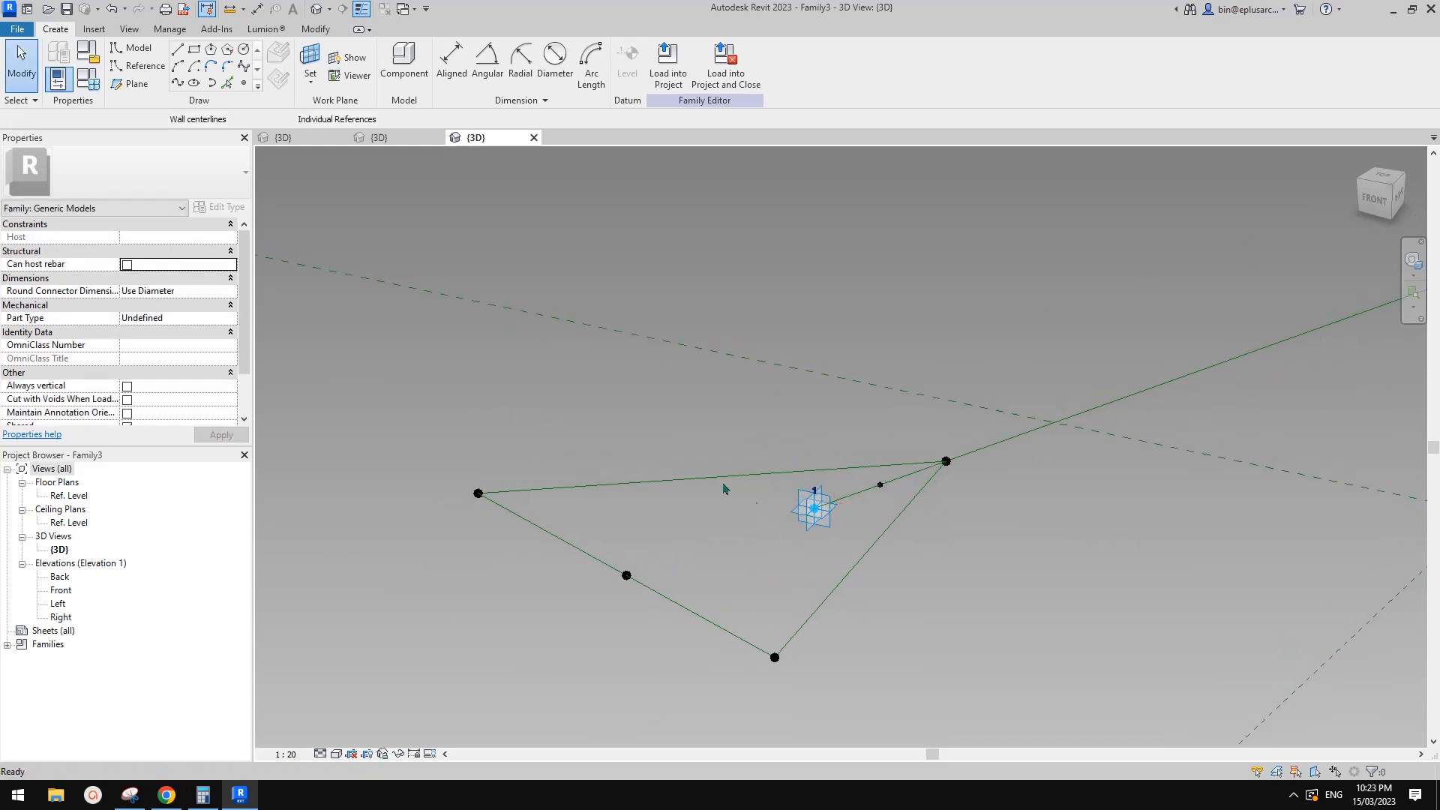
{"action": "left_click", "coordinate": [787, 60]}
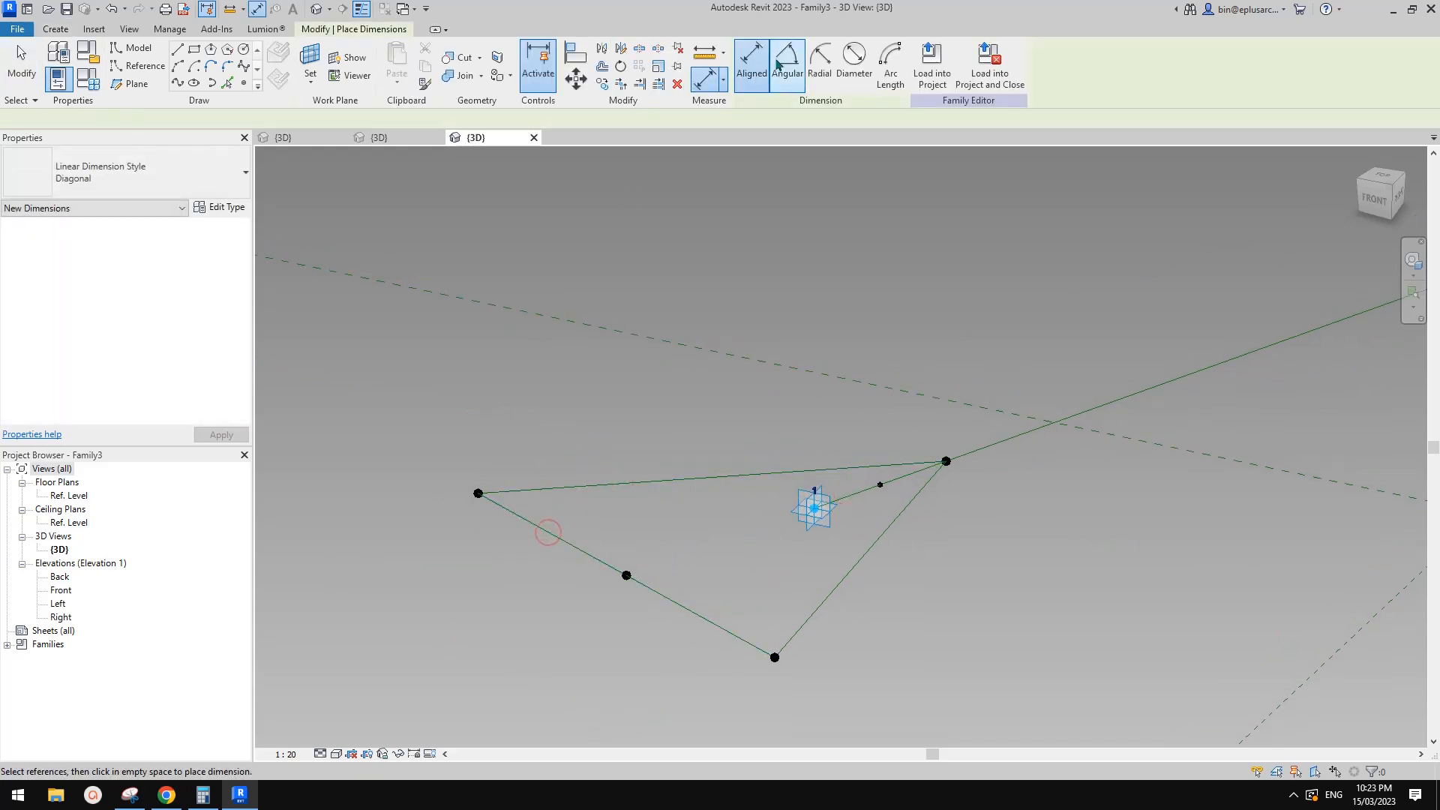
{"action": "left_click", "coordinate": [585, 480]}
{"action": "left_click", "coordinate": [540, 527]}
{"action": "left_click", "coordinate": [570, 516]}
{"action": "scroll", "coordinate": [615, 510], "scroll_direction": "up", "scroll_amount": 2}
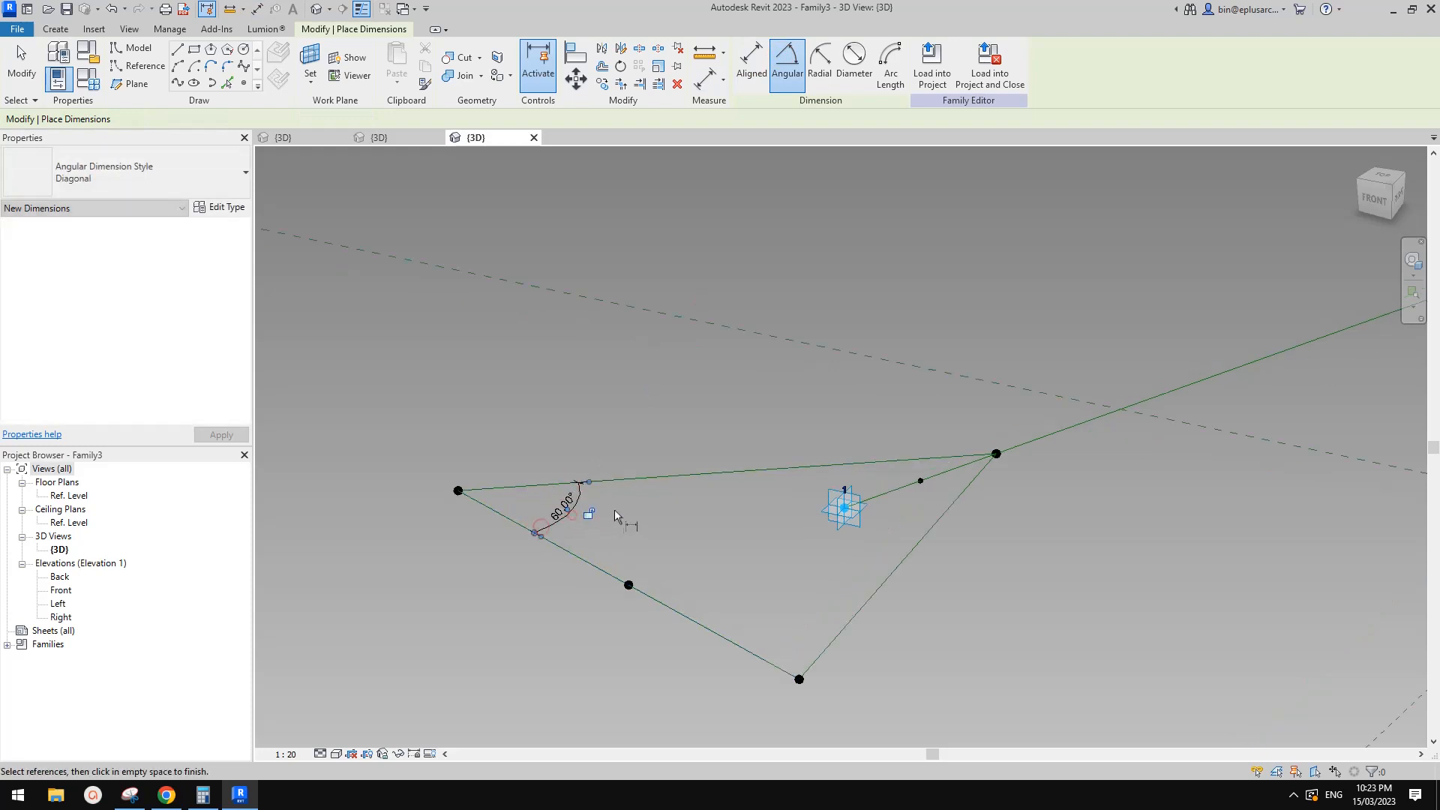
{"action": "key", "text": "Escape"}
{"action": "key", "text": "Escape"}
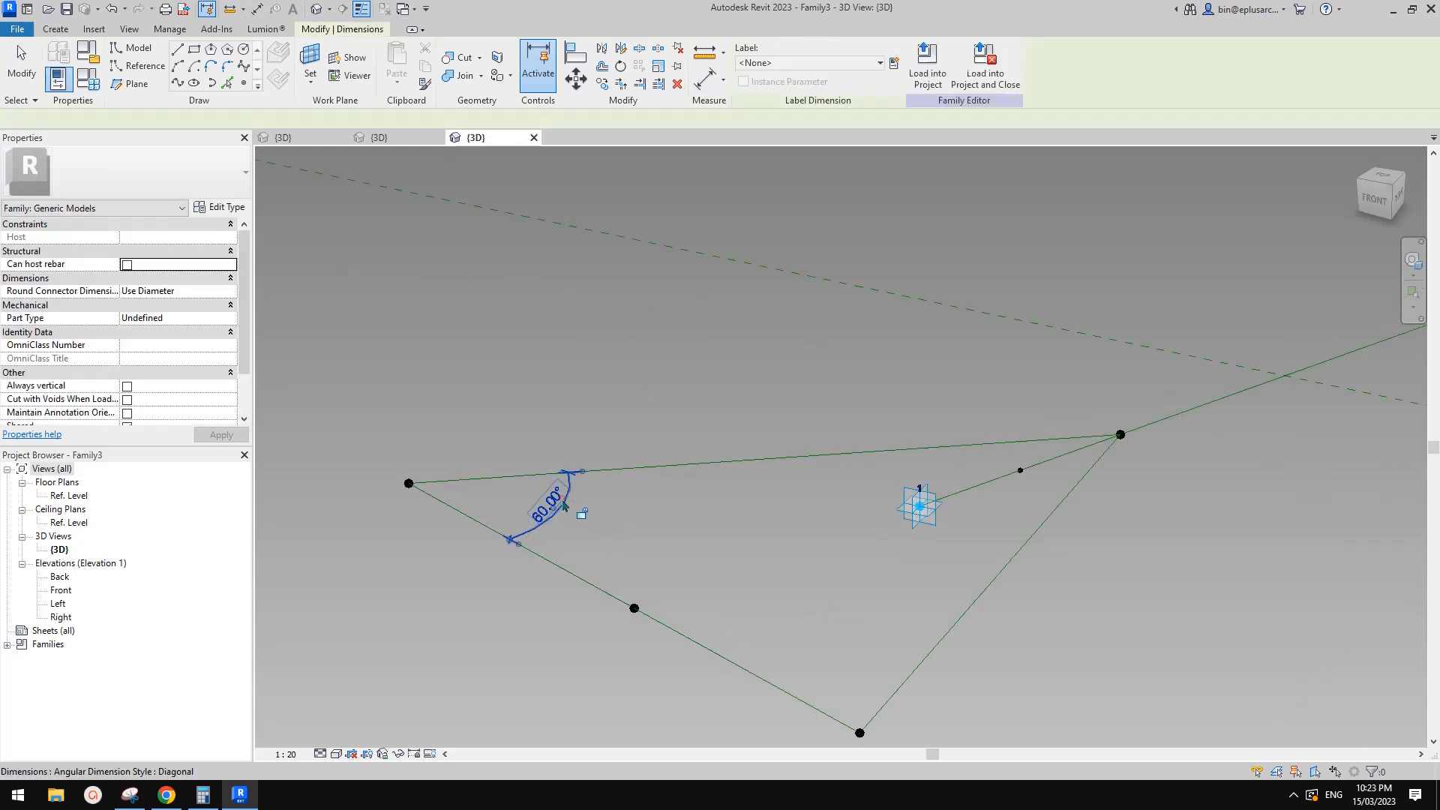
{"action": "left_click", "coordinate": [551, 501]}
{"action": "key", "text": "Delete"}
Move adaptive points 1 and 2 to new positions to test that the triangle follows them.
{"action": "middle_click_drag", "start_coordinate": [643, 507], "coordinate": [862, 538], "text": "shift"}
{"action": "left_click", "coordinate": [848, 498]}
{"action": "left_click_drag", "start_coordinate": [851, 533], "coordinate": [988, 583]}
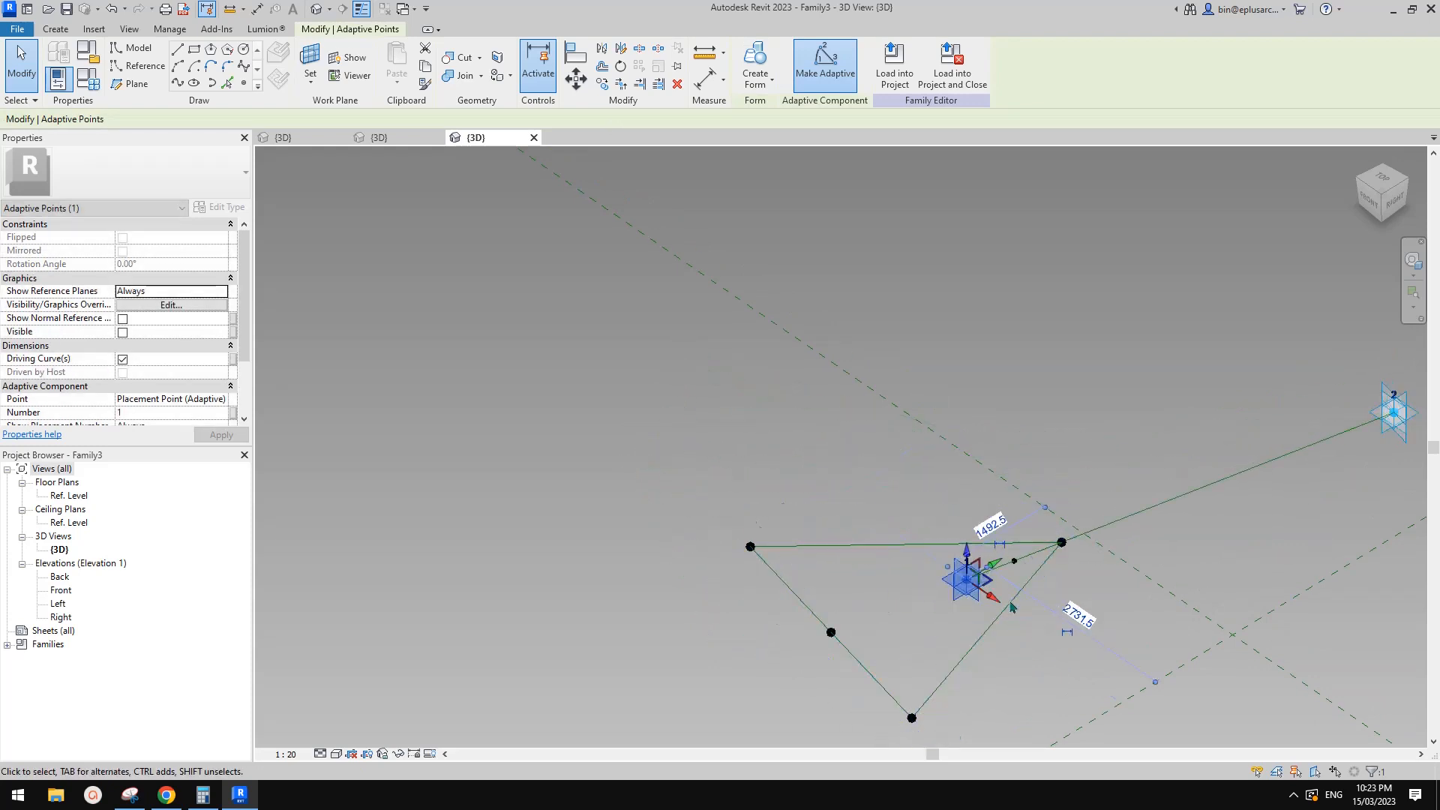
{"action": "middle_click_drag", "start_coordinate": [988, 583], "coordinate": [1170, 373], "text": "shift"}
{"action": "left_click", "coordinate": [1148, 359]}
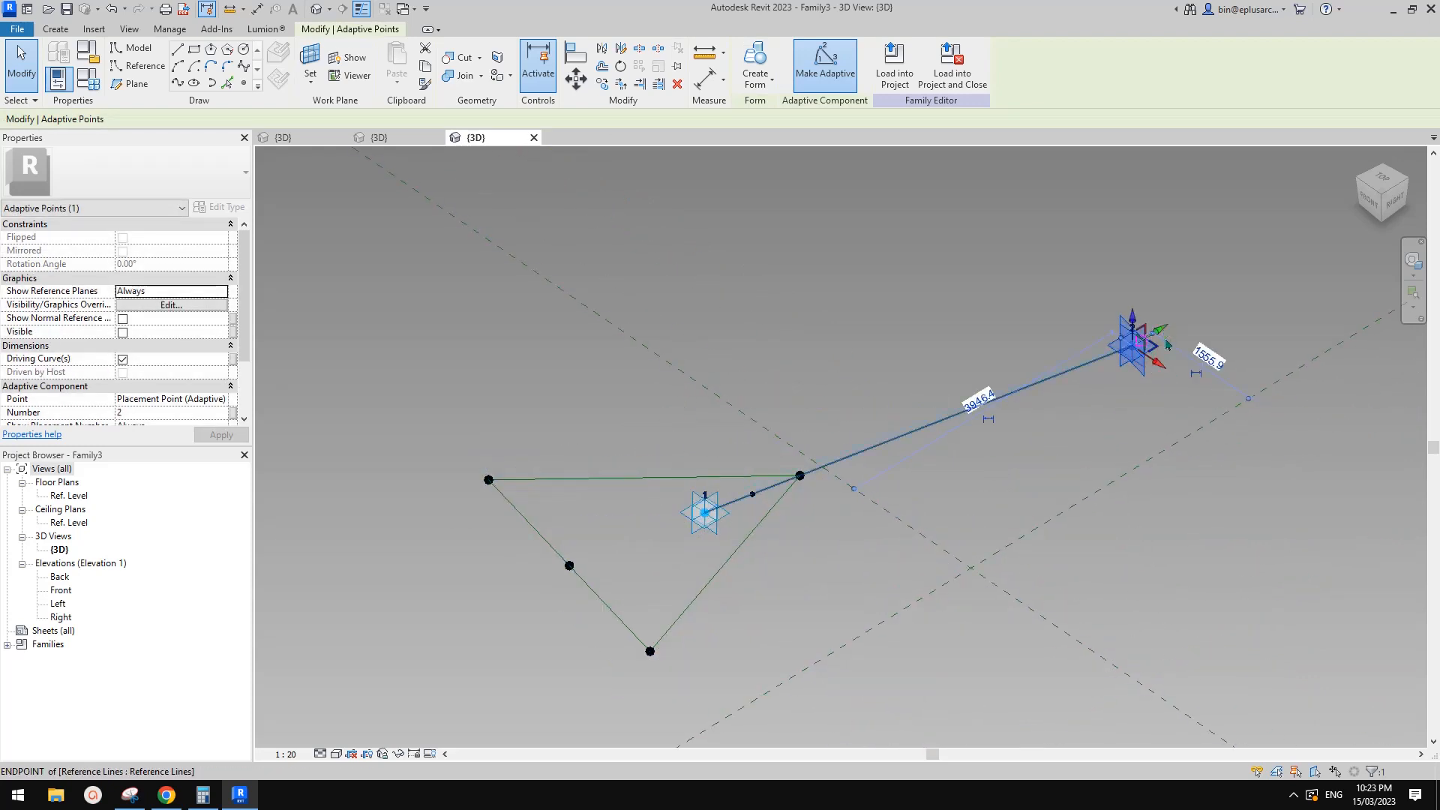
{"action": "left_click_drag", "start_coordinate": [1148, 359], "coordinate": [997, 497]}
{"action": "middle_click_drag", "start_coordinate": [997, 497], "coordinate": [1058, 397]}
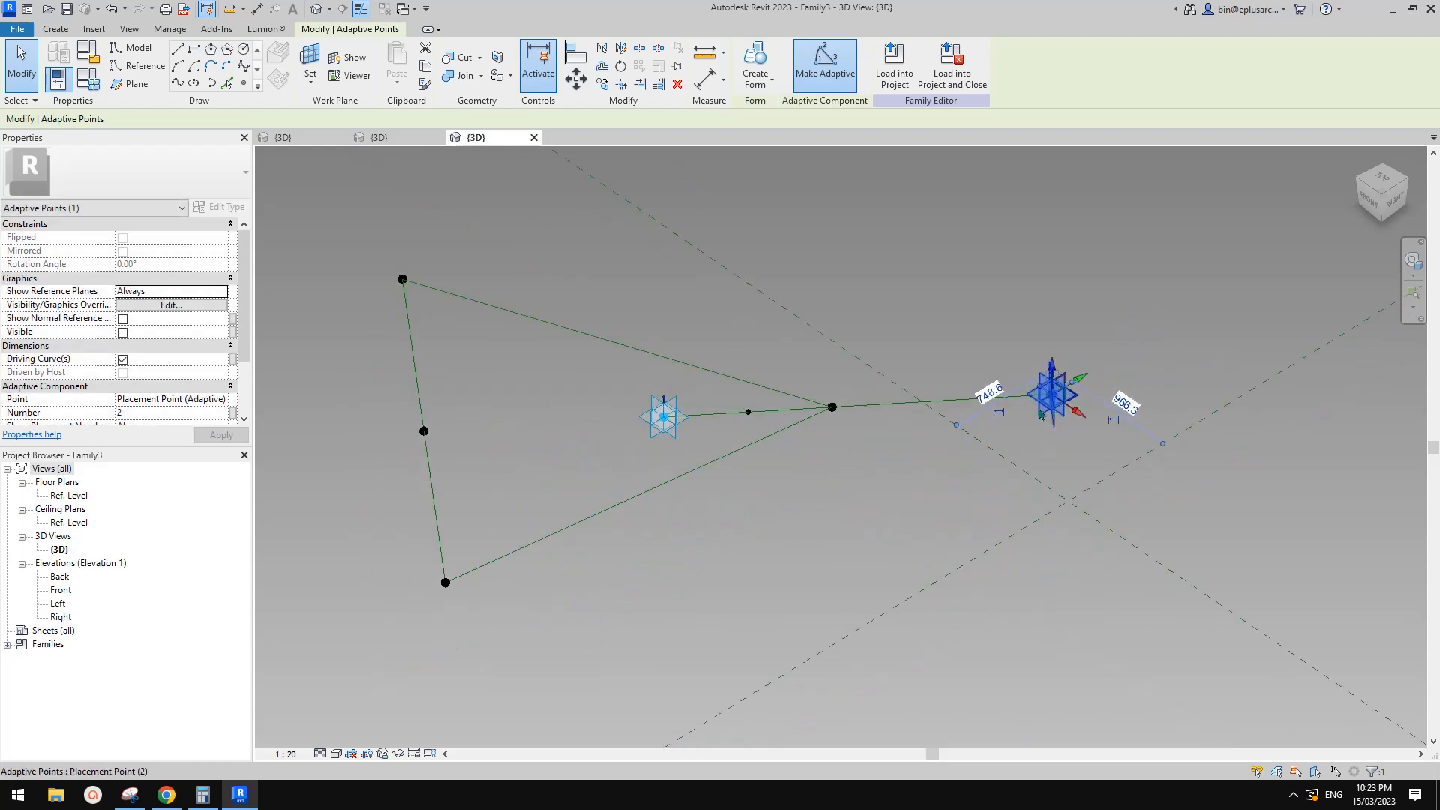
{"action": "left_click", "coordinate": [845, 438]}
{"action": "middle_click_drag", "start_coordinate": [845, 438], "coordinate": [557, 373]}
Create an extruded solid form from the triangle's three reference lines.
{"action": "left_click", "coordinate": [841, 385]}
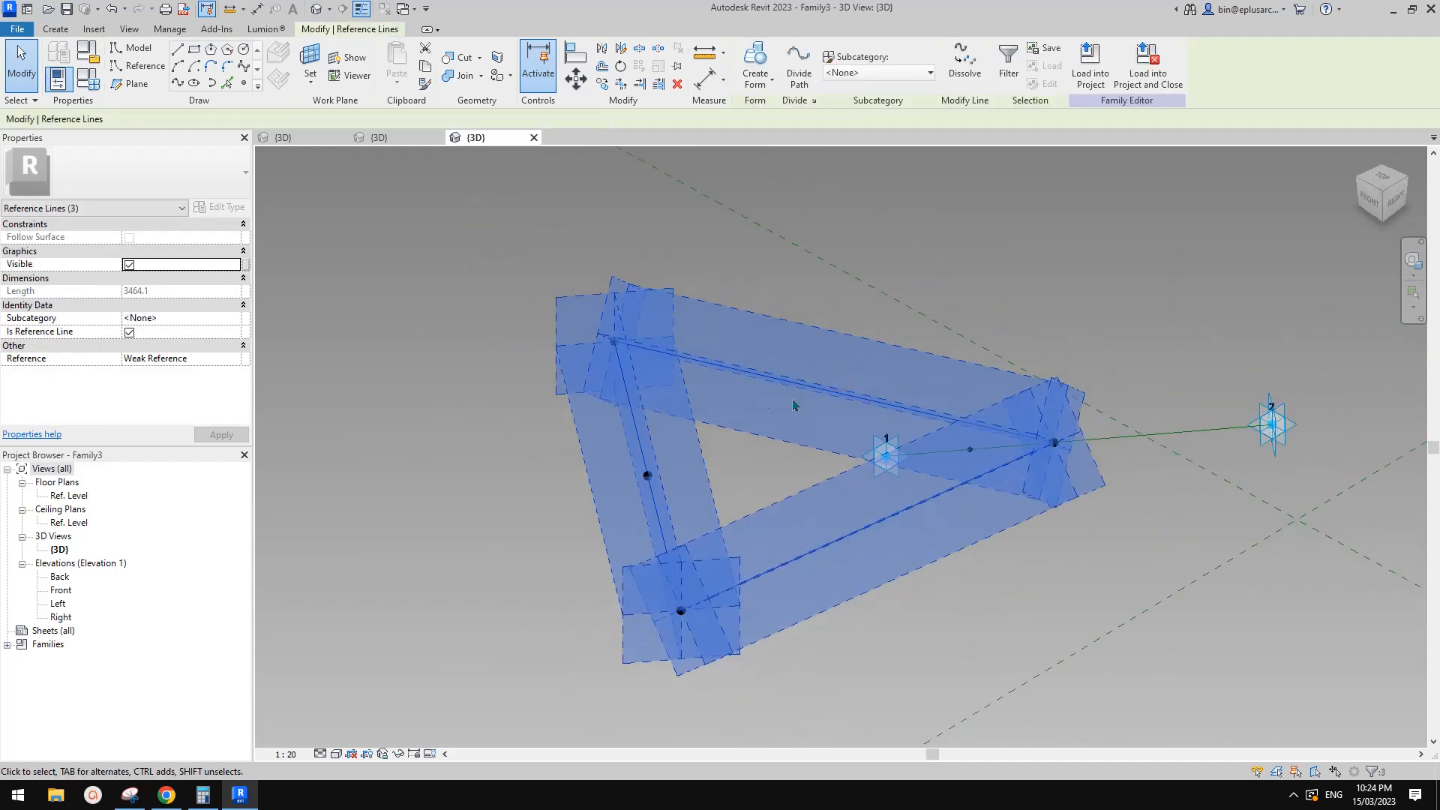
{"action": "middle_click_drag", "start_coordinate": [793, 406], "coordinate": [743, 409]}
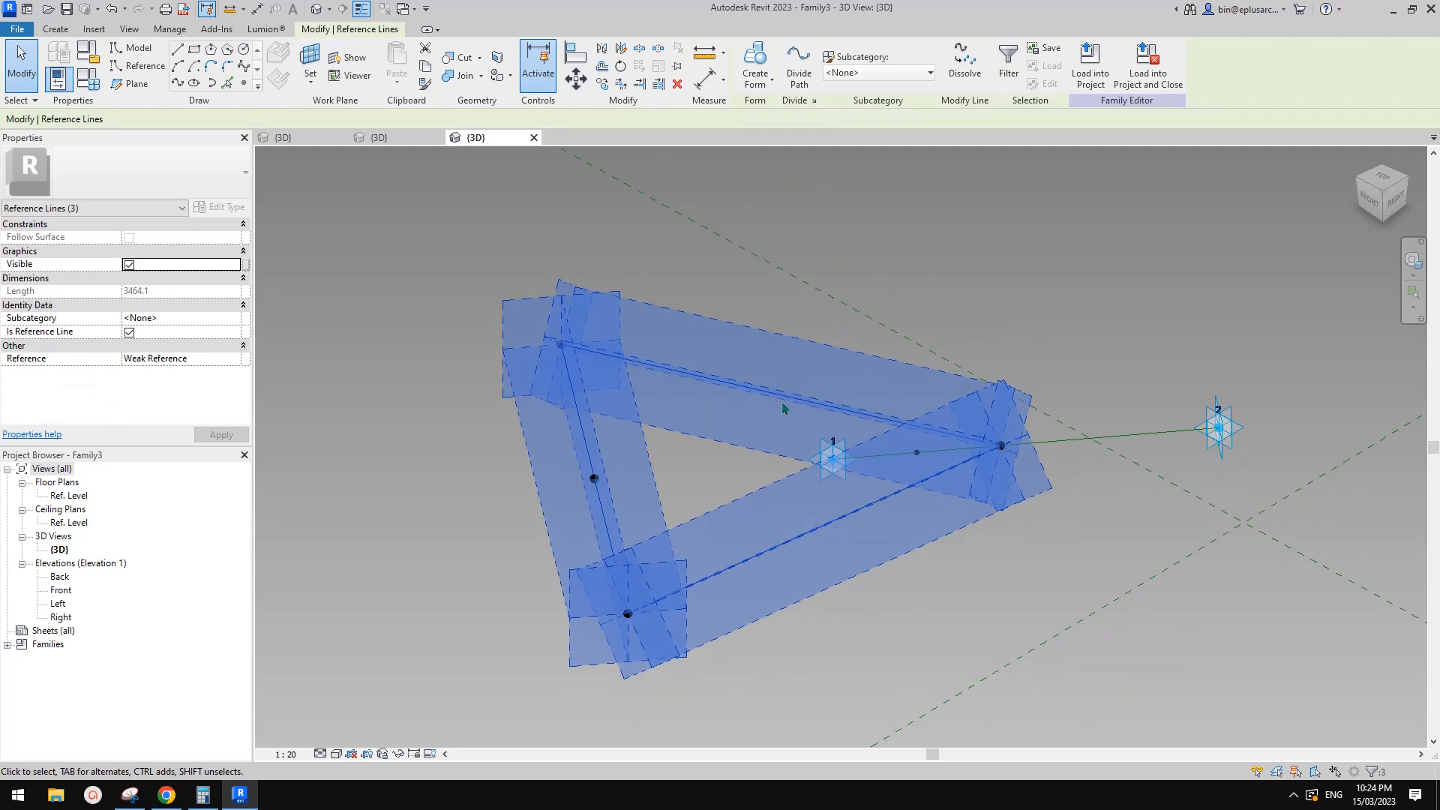
{"action": "left_click", "coordinate": [762, 65]}
{"action": "left_click", "coordinate": [1022, 245]}
{"action": "left_click", "coordinate": [875, 383]}
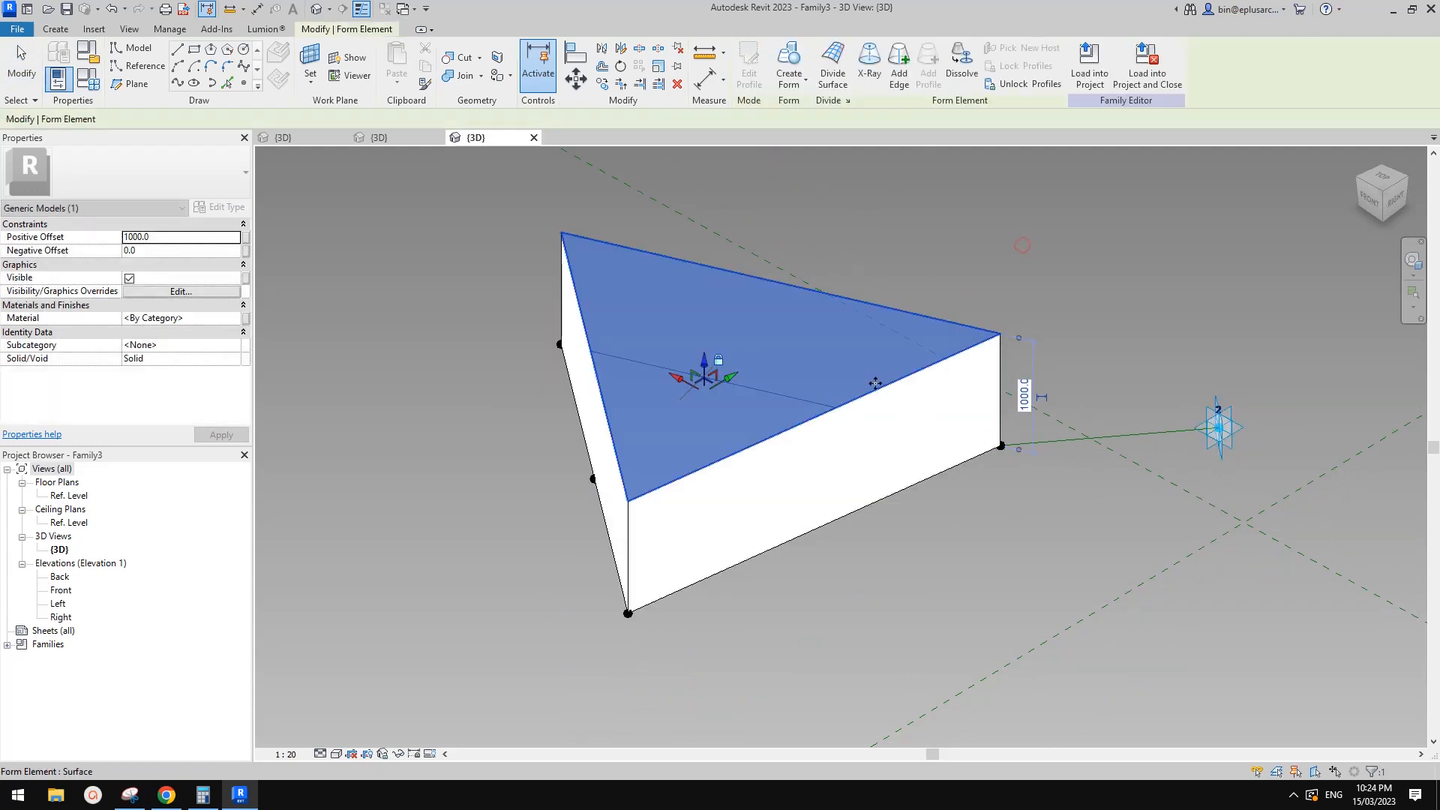
Set both the positive and negative offset of the triangular form to 200.
{"action": "left_click", "coordinate": [159, 238]}
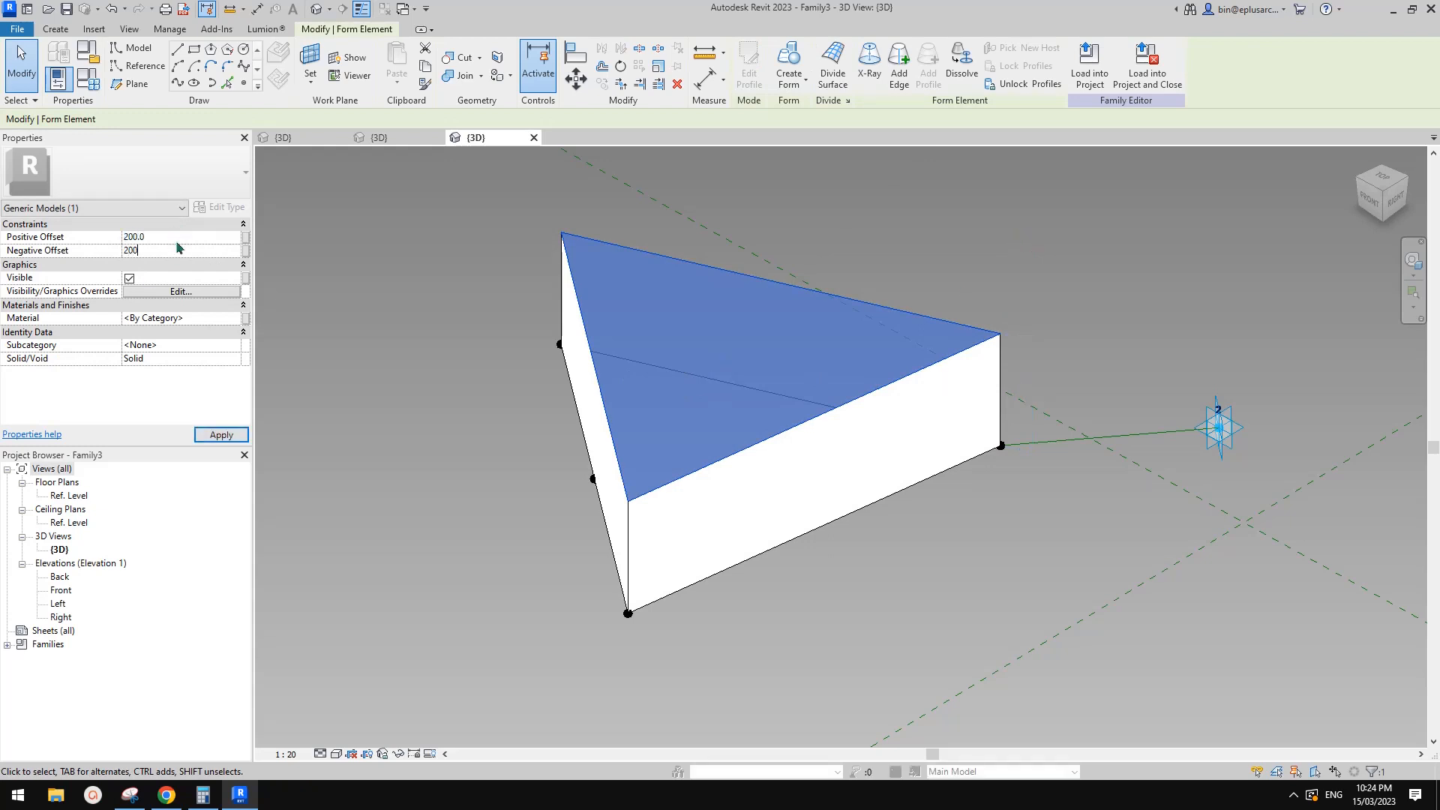
{"action": "key", "text": "Escape"}
{"action": "middle_click_drag", "start_coordinate": [974, 353], "coordinate": [530, 414], "text": "shift"}
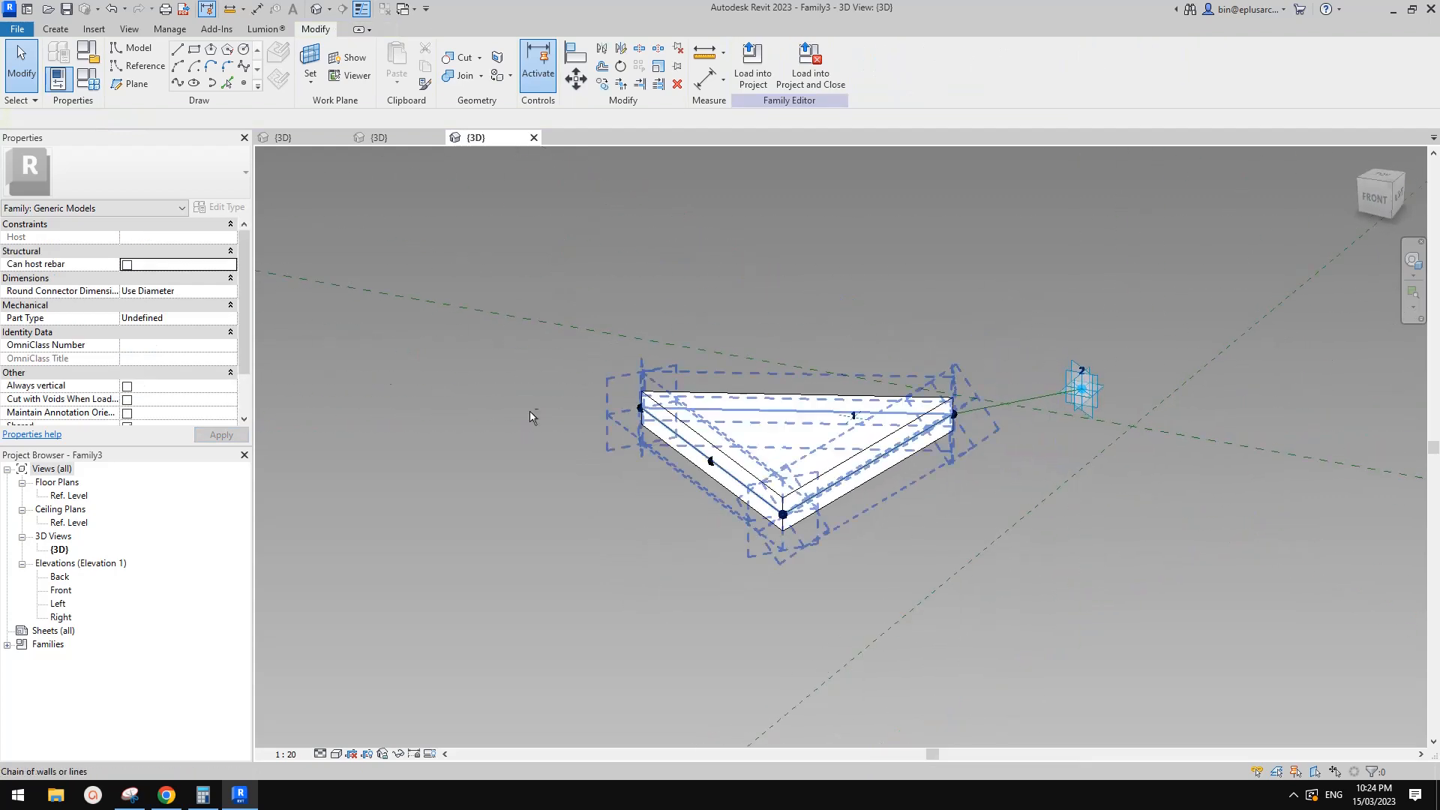
{"action": "left_click", "coordinate": [756, 424]}
{"action": "key", "text": "Escape"}
{"action": "scroll", "coordinate": [768, 412], "scroll_direction": "up", "scroll_amount": 1}
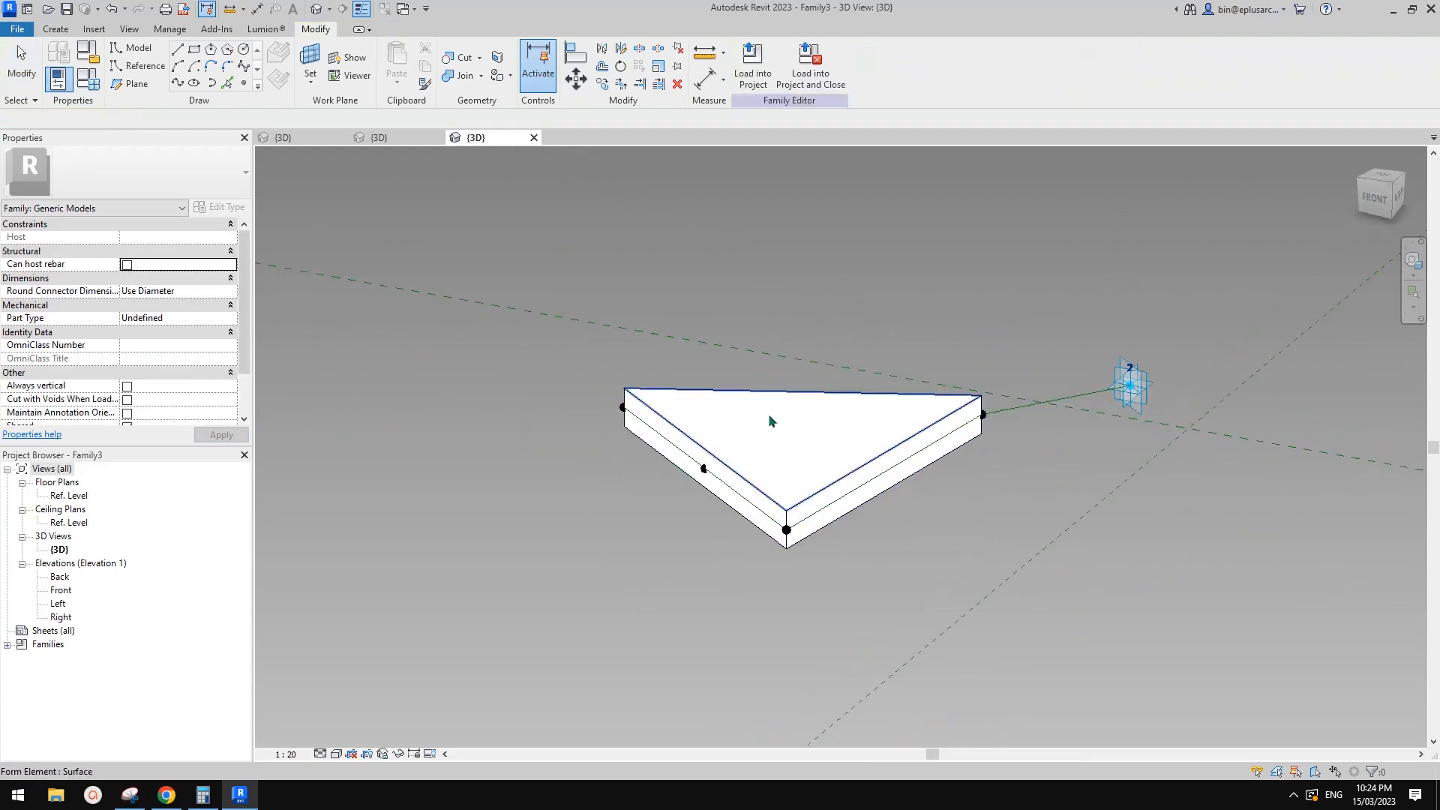
Set both the positive and negative offset of the triangular form to 100.
{"action": "left_click", "coordinate": [765, 415]}
{"action": "middle_click_drag", "start_coordinate": [765, 415], "coordinate": [562, 408], "text": "shift"}
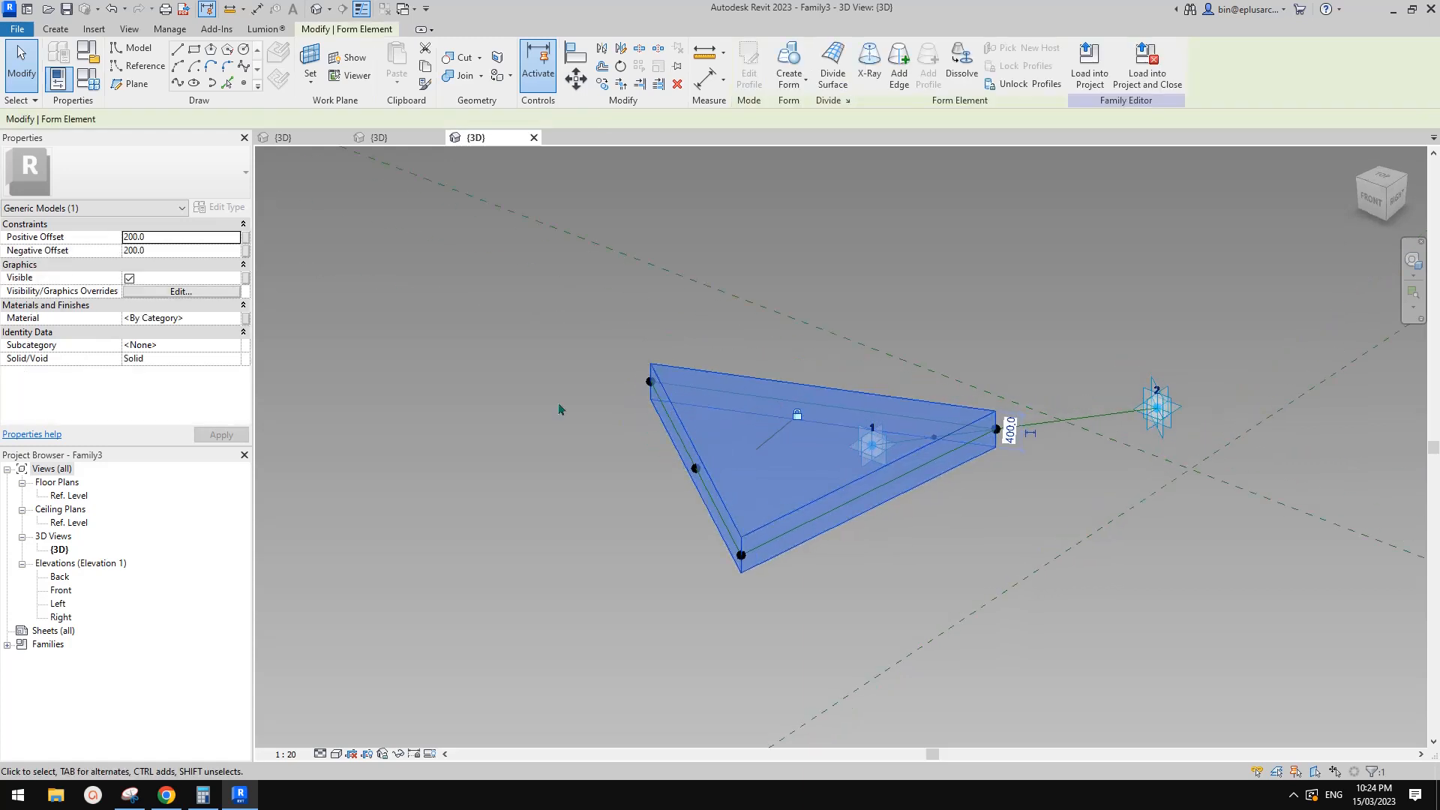
{"action": "left_click", "coordinate": [172, 238]}
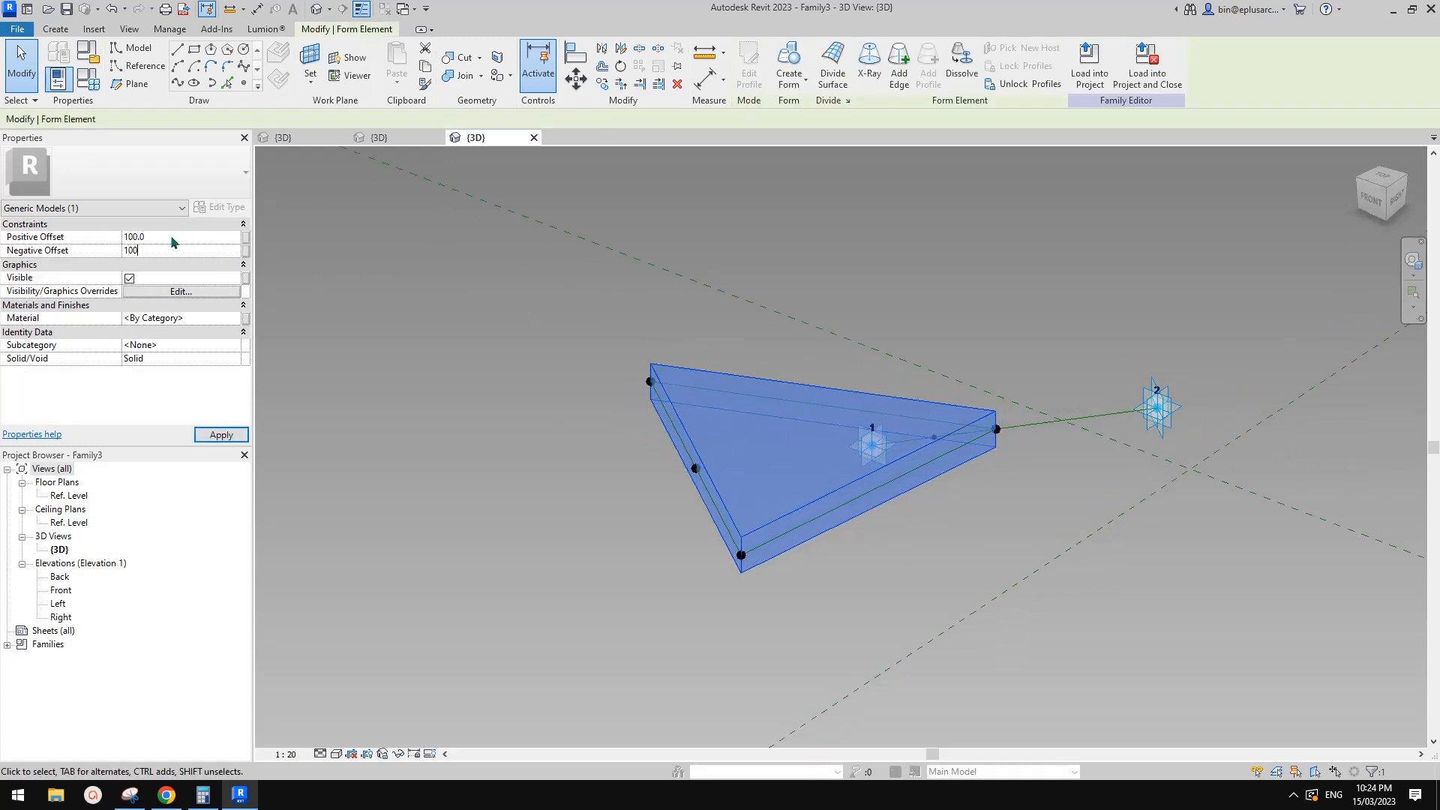
{"action": "left_click", "coordinate": [643, 322]}
Temporarily hide the triangular solid form, leaving its reference lines and points in view.
{"action": "middle_click_drag", "start_coordinate": [762, 348], "coordinate": [830, 553], "text": "shift"}
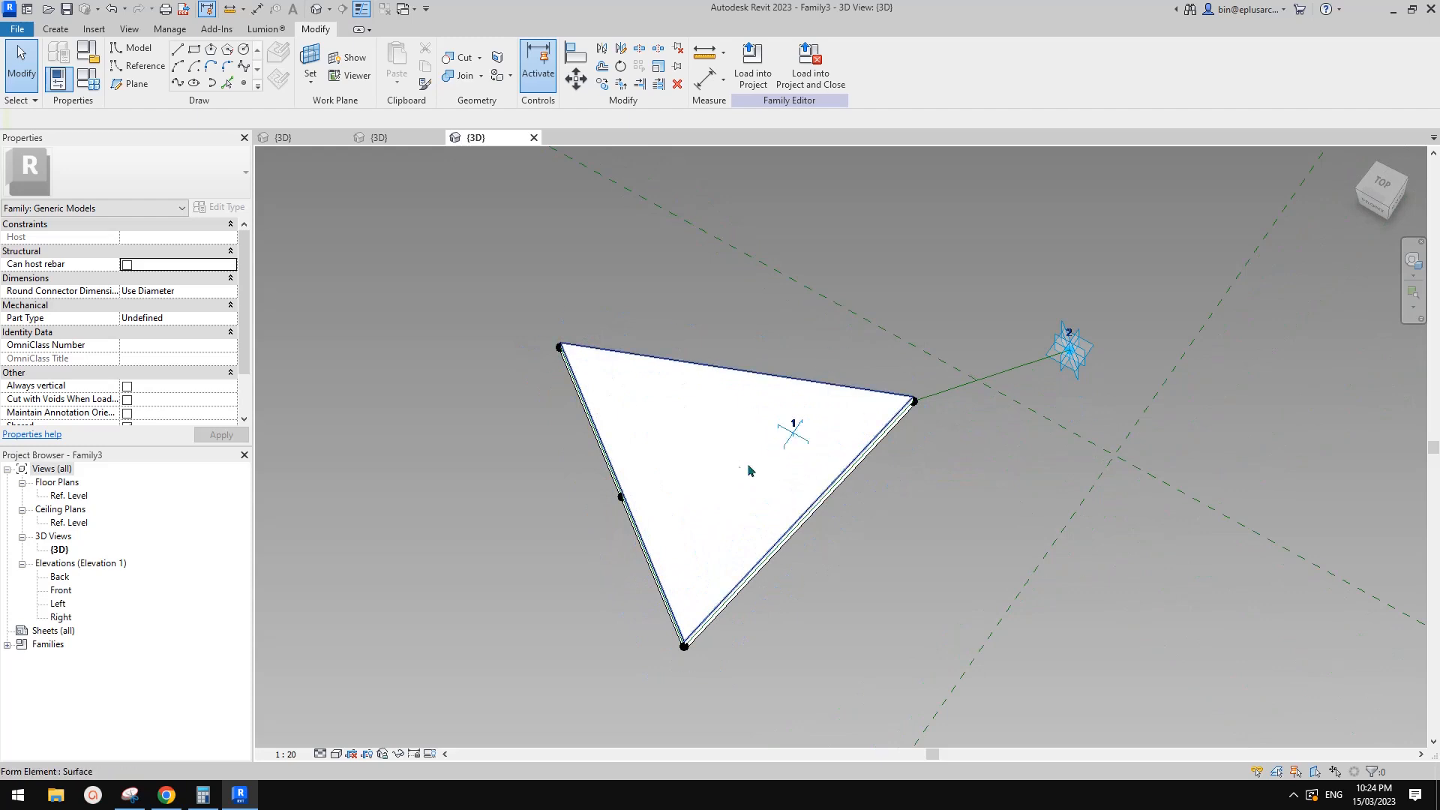
{"action": "left_click", "coordinate": [714, 459]}
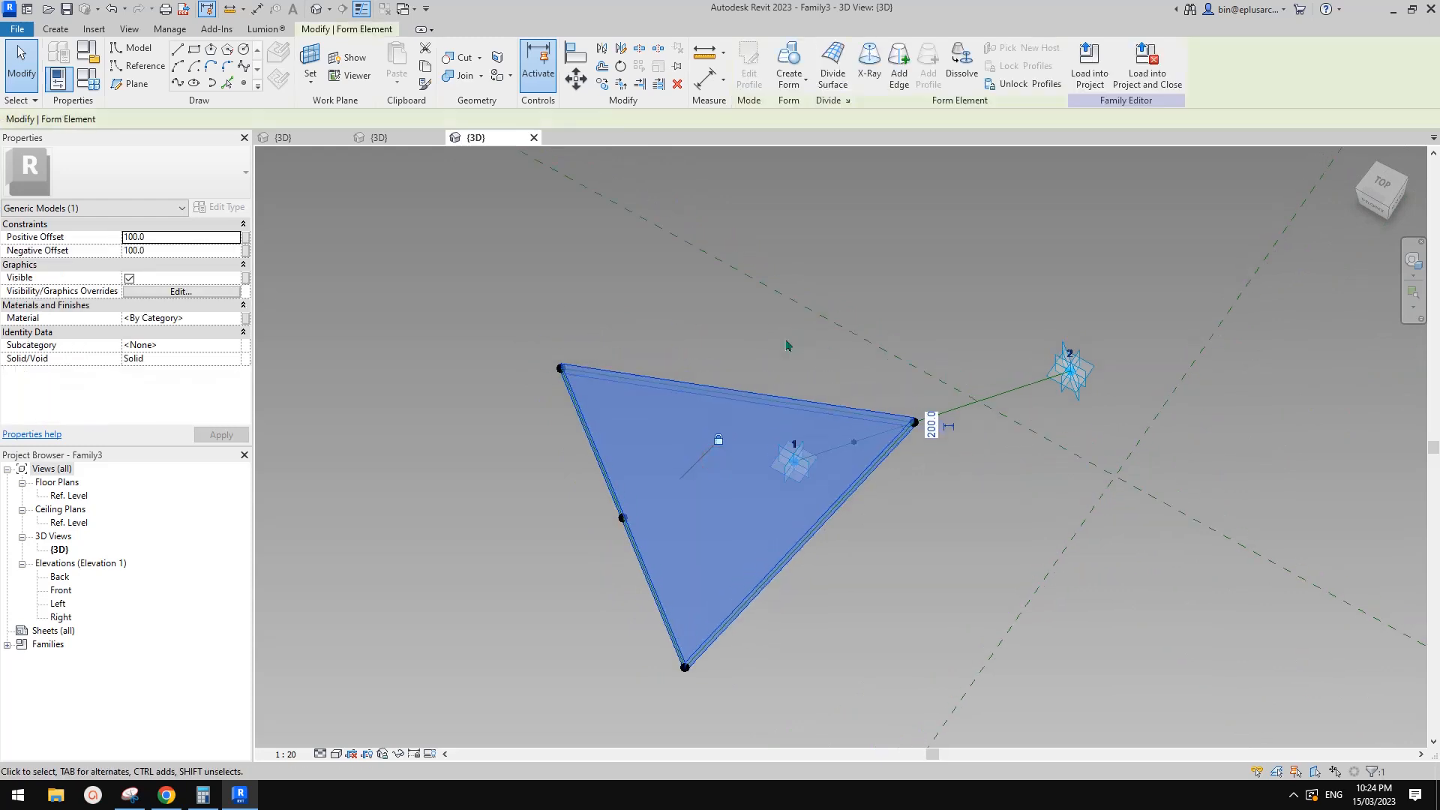
{"action": "key", "text": "h"}
{"action": "key", "text": "h"}
{"action": "mouse_move", "coordinate": [790, 447]}
{"action": "middle_mouse_down", "text": "shift"}
{"action": "mouse_move", "coordinate": [812, 431]}
{"action": "mouse_move", "coordinate": [798, 433]}
{"action": "middle_mouse_up", "text": "shift"}
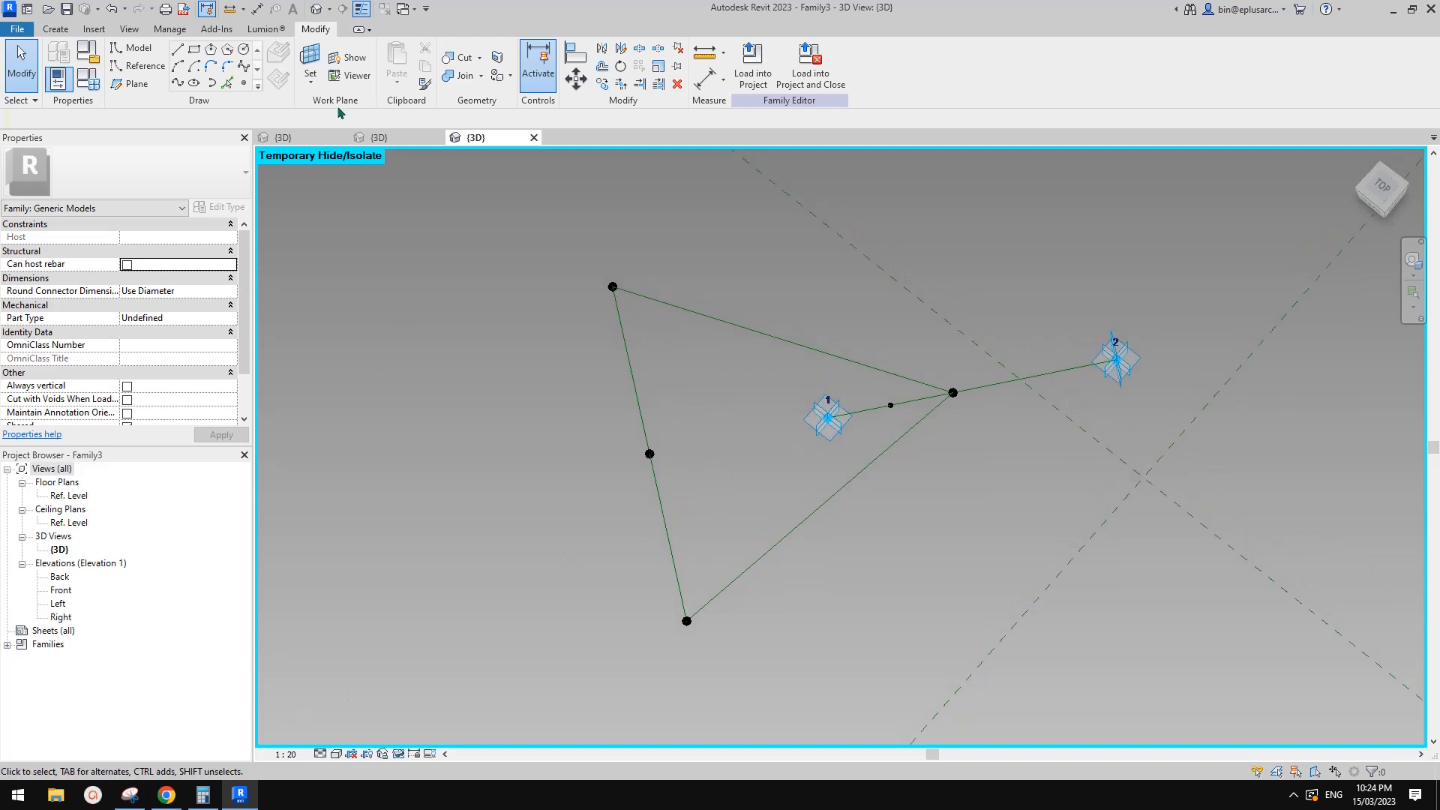
In the 20230313.rfa family, temporarily hide the slotted panel solid to examine its reference geometry, and return to Family3.
{"action": "left_click", "coordinate": [282, 138]}
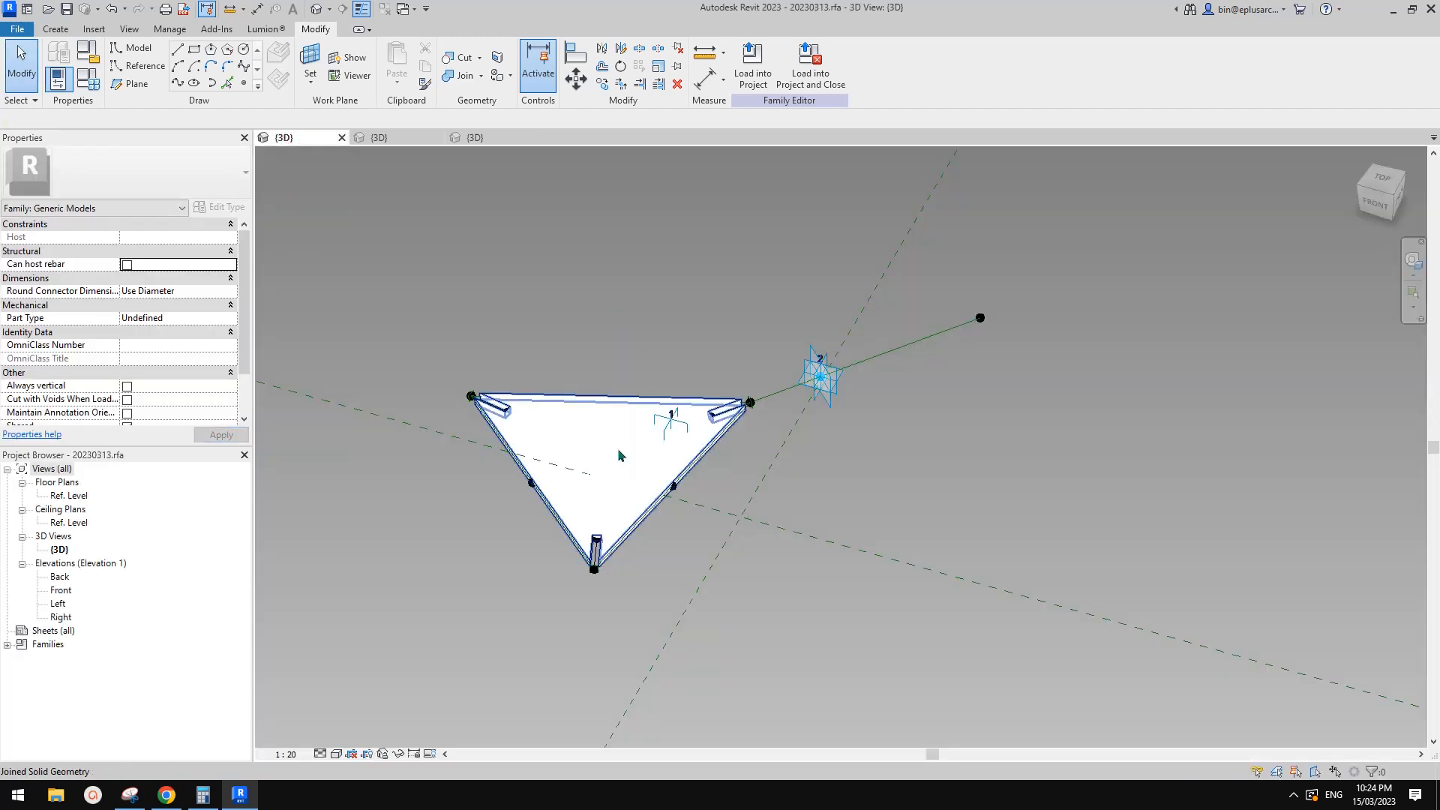
{"action": "left_click", "coordinate": [618, 455]}
{"action": "key", "text": "h"}
{"action": "key", "text": "h"}
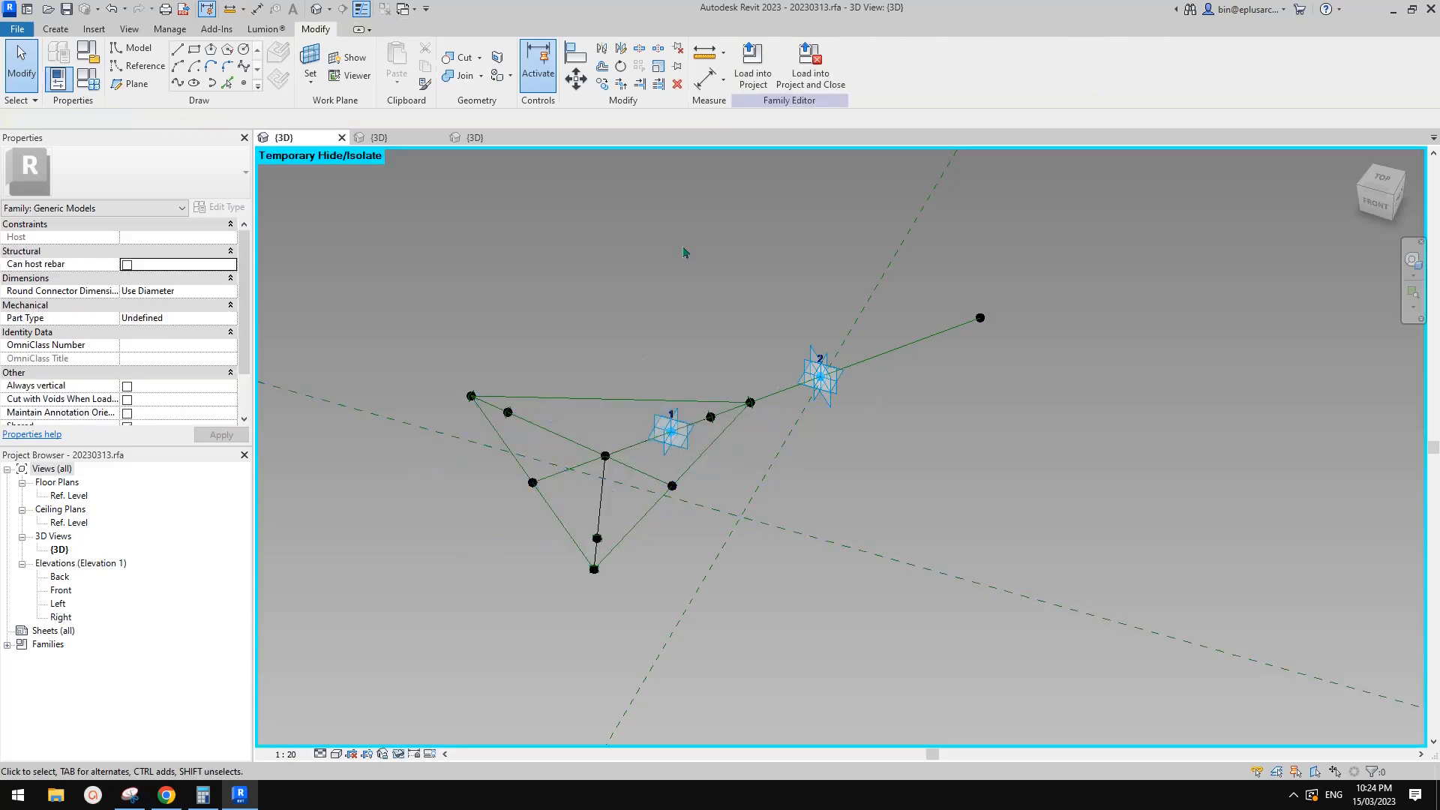
{"action": "left_click", "coordinate": [477, 138]}
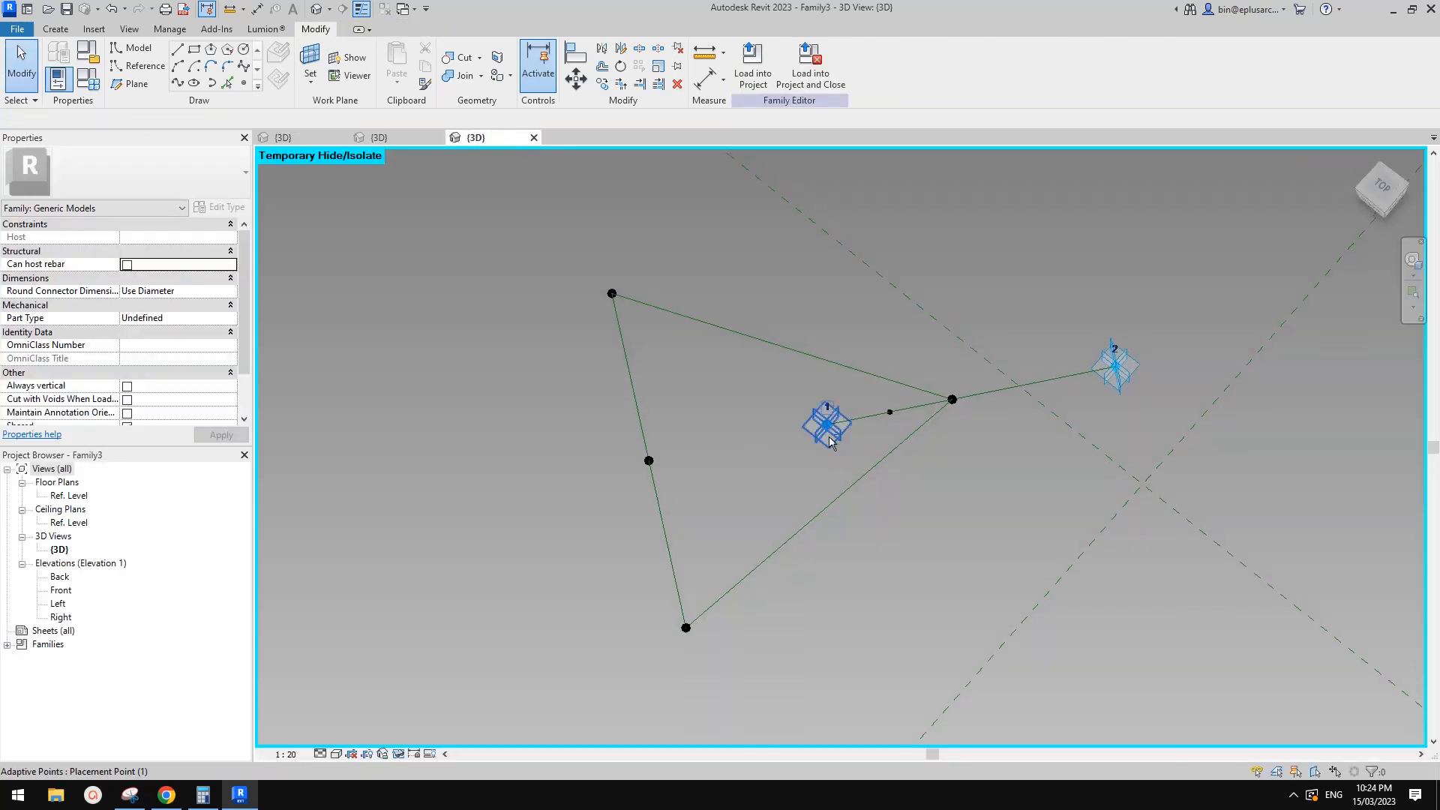
Place hosted reference points at the midpoints of the two triangle edges that meet at the vertex on the adaptive guide line.
{"action": "middle_click_drag", "start_coordinate": [810, 457], "coordinate": [729, 446]}
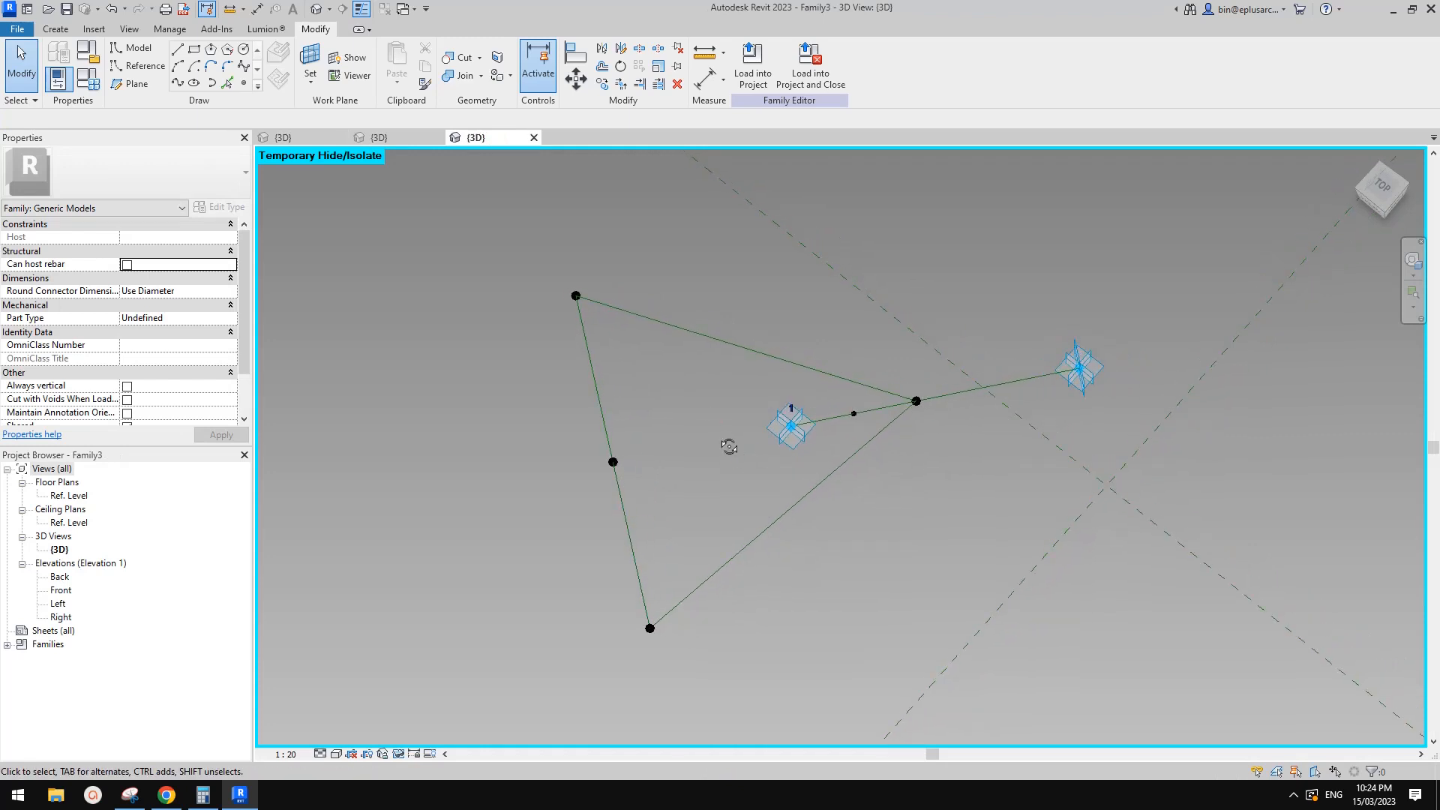
{"action": "left_click", "coordinate": [242, 84]}
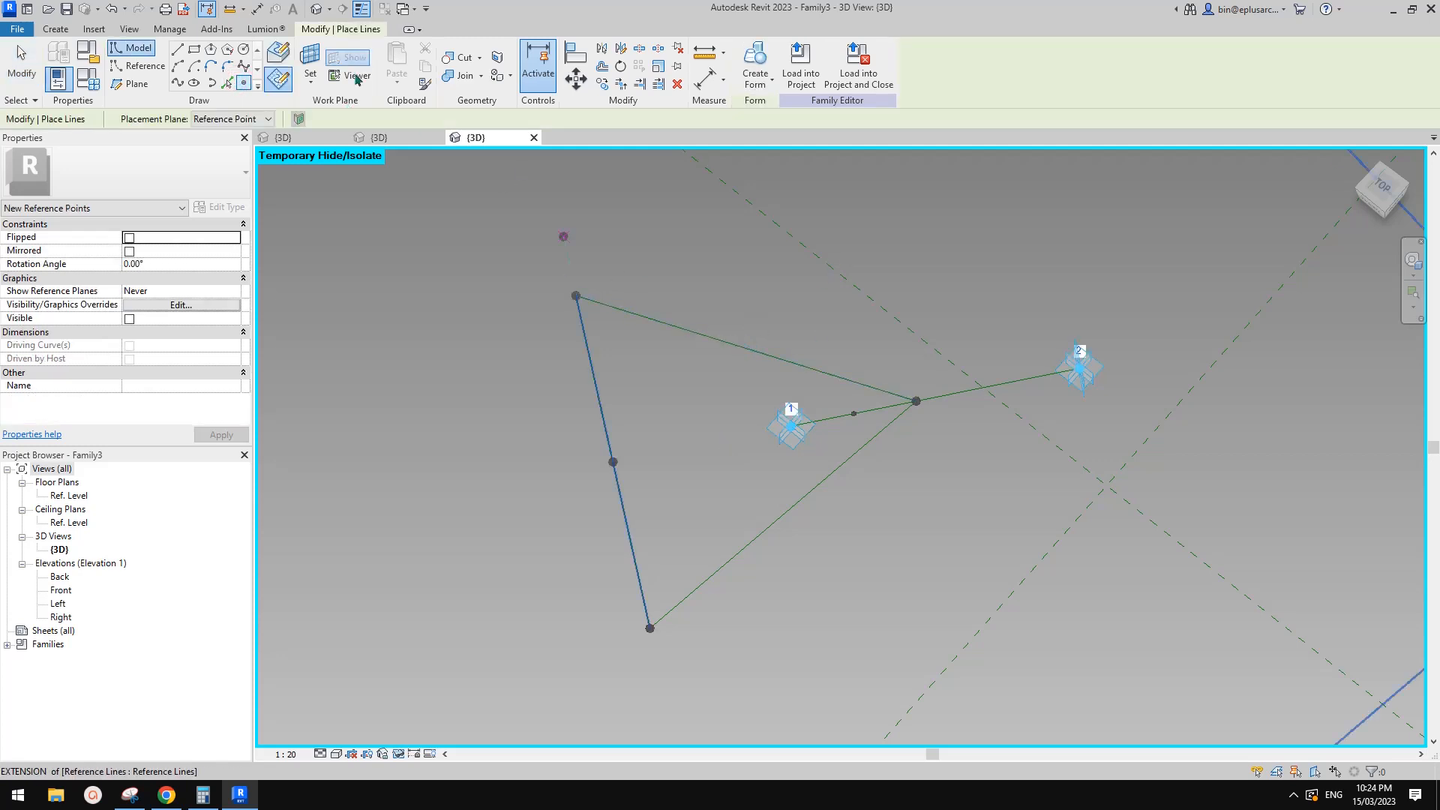
{"action": "left_click", "coordinate": [744, 347]}
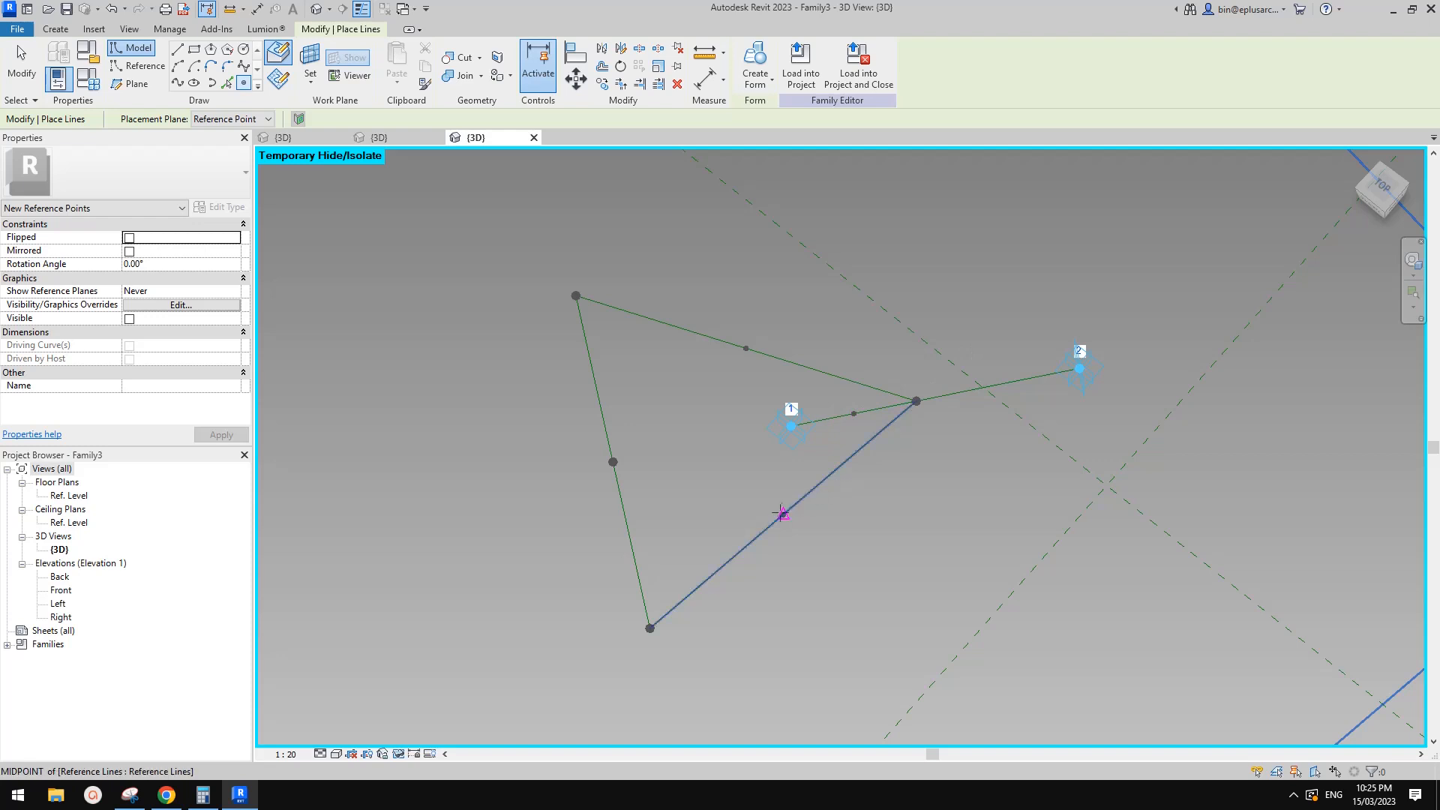
{"action": "key", "text": "Escape"}
Draw lines joining the triangle's other two corners to the midpoints of their opposite edges, and convert both into reference lines.
{"action": "left_click_drag", "start_coordinate": [758, 495], "coordinate": [814, 537]}
{"action": "left_click_drag", "start_coordinate": [557, 274], "coordinate": [606, 312], "text": "ctrl"}
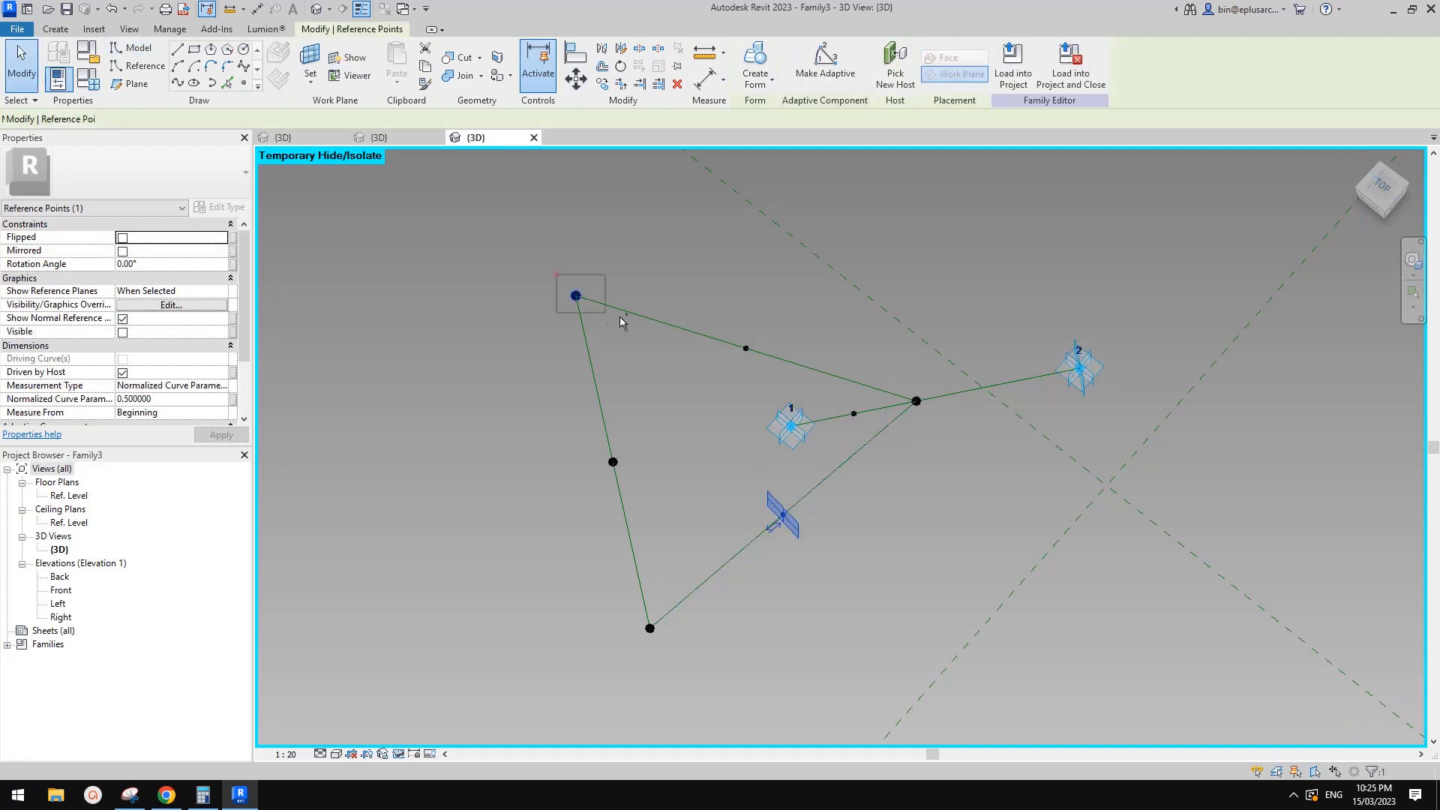
{"action": "left_click", "coordinate": [177, 83]}
{"action": "left_click_drag", "start_coordinate": [721, 311], "coordinate": [770, 367]}
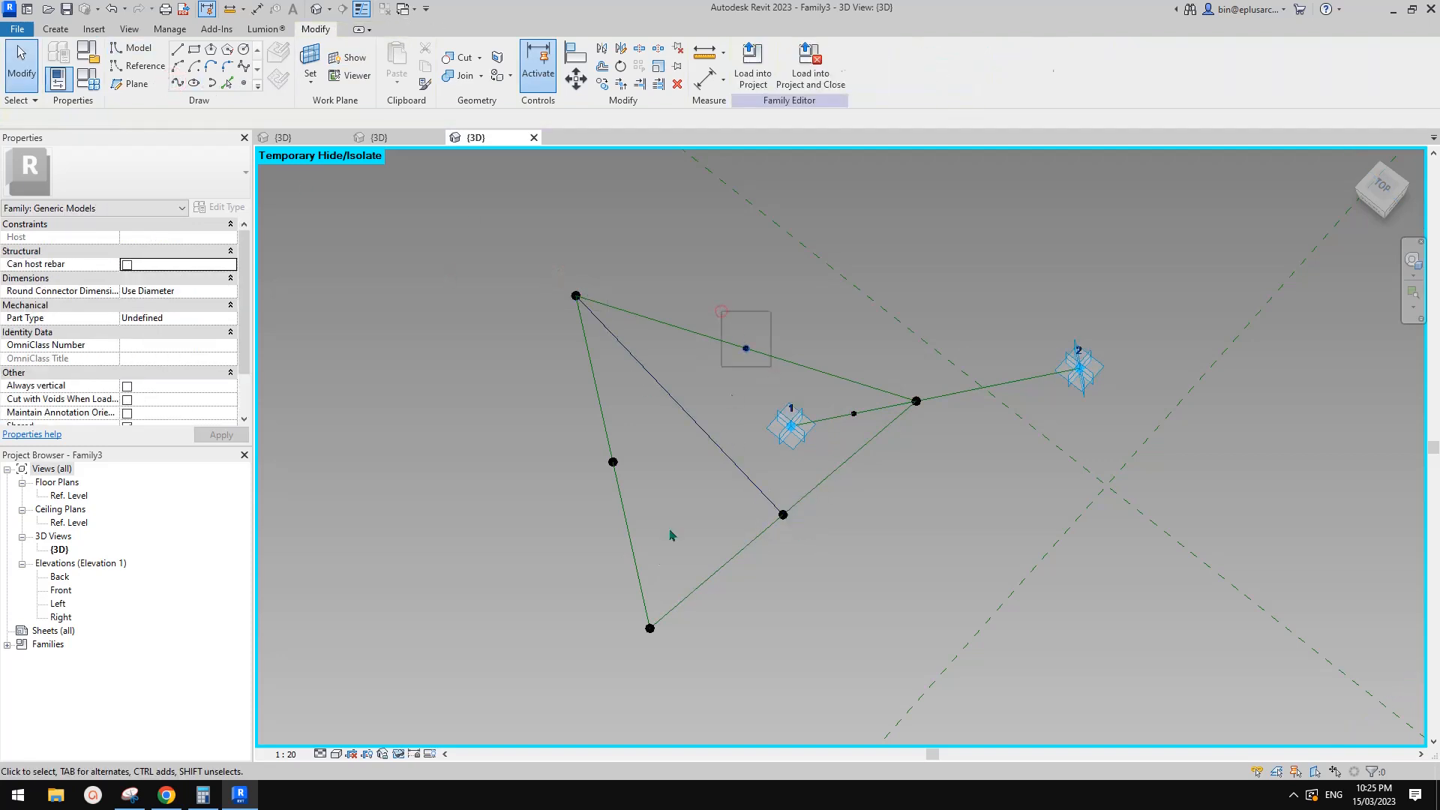
{"action": "left_click_drag", "start_coordinate": [604, 599], "coordinate": [669, 657], "text": "ctrl"}
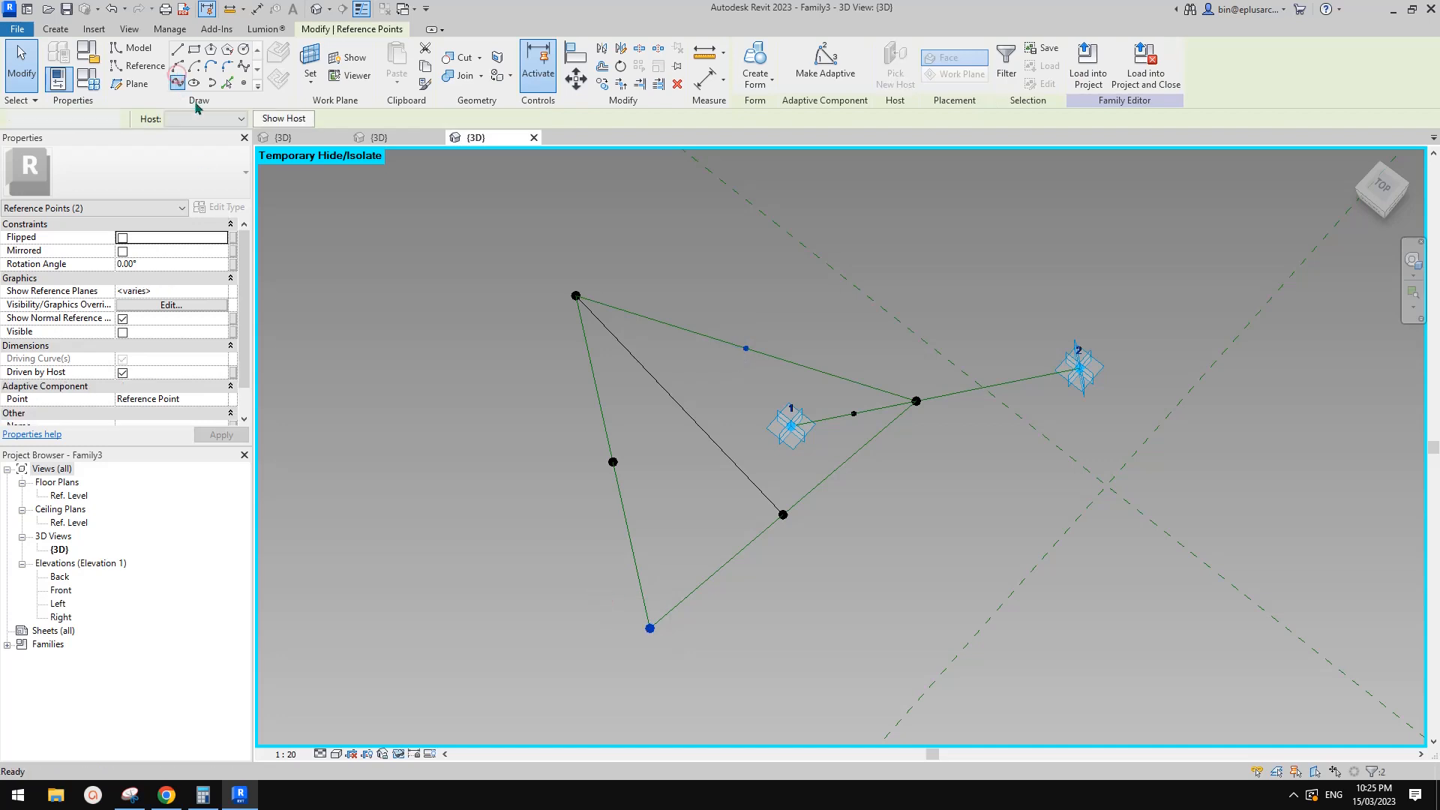
{"action": "left_click", "coordinate": [177, 84]}
{"action": "key", "text": "Escape"}
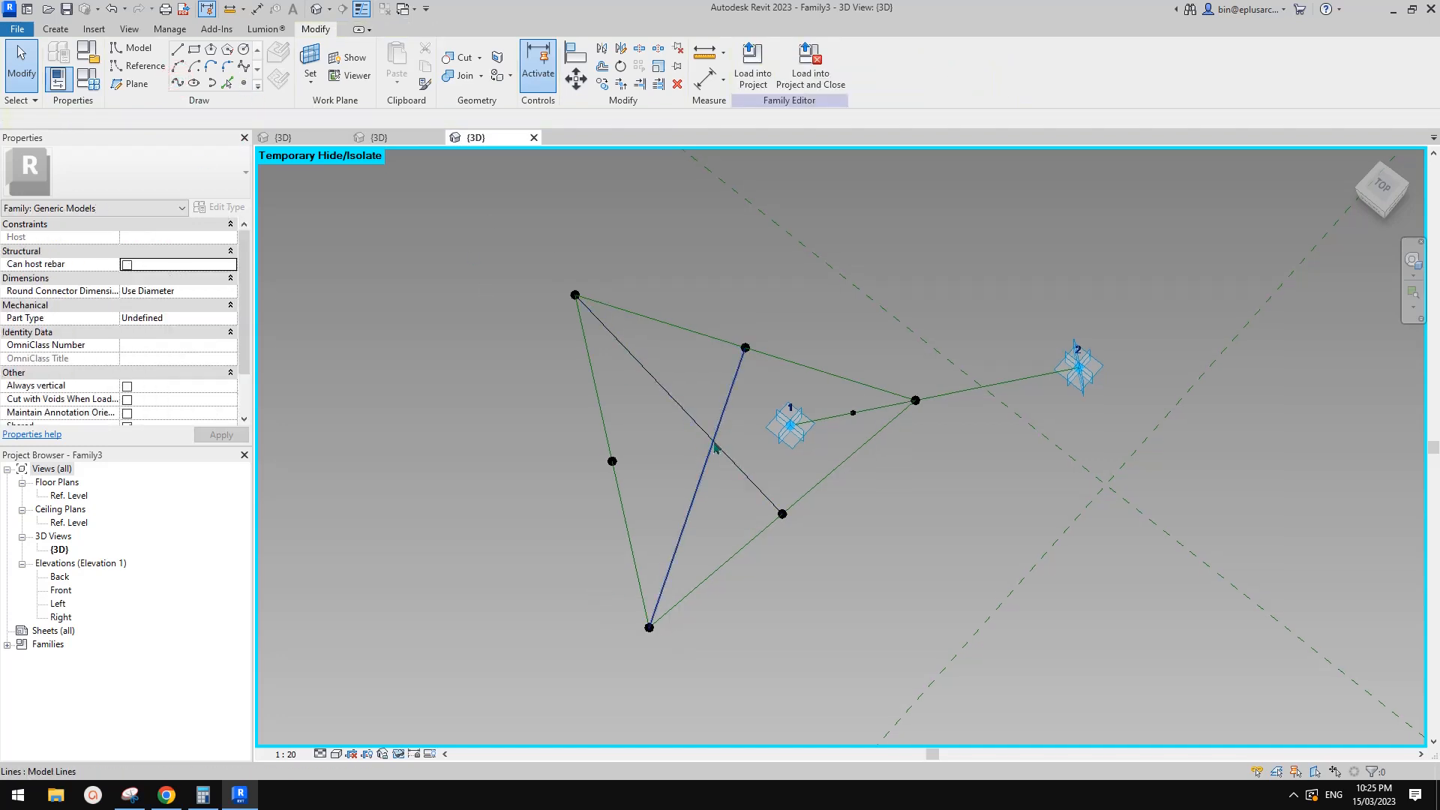
{"action": "left_click_drag", "start_coordinate": [724, 430], "coordinate": [699, 453]}
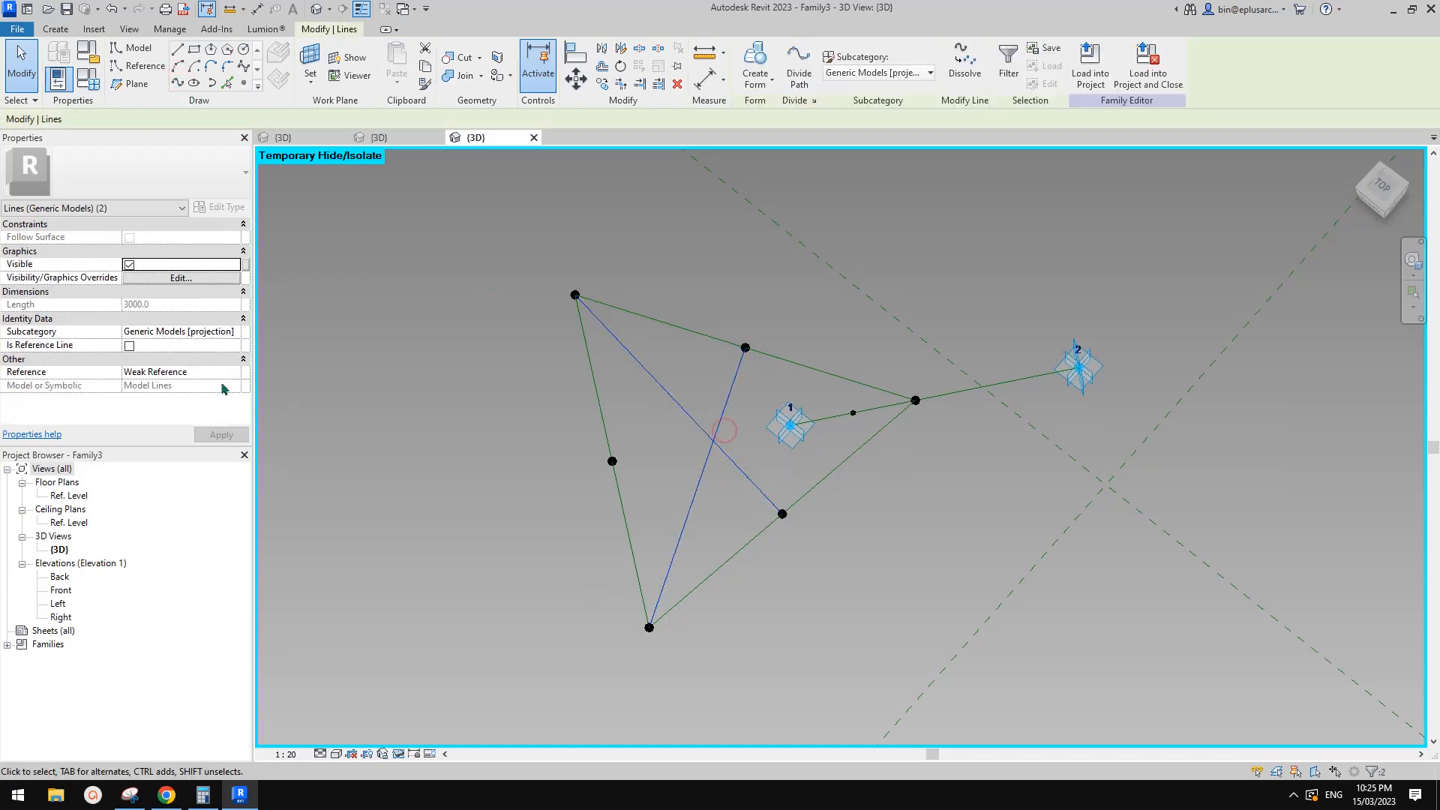
{"action": "left_click", "coordinate": [129, 346]}
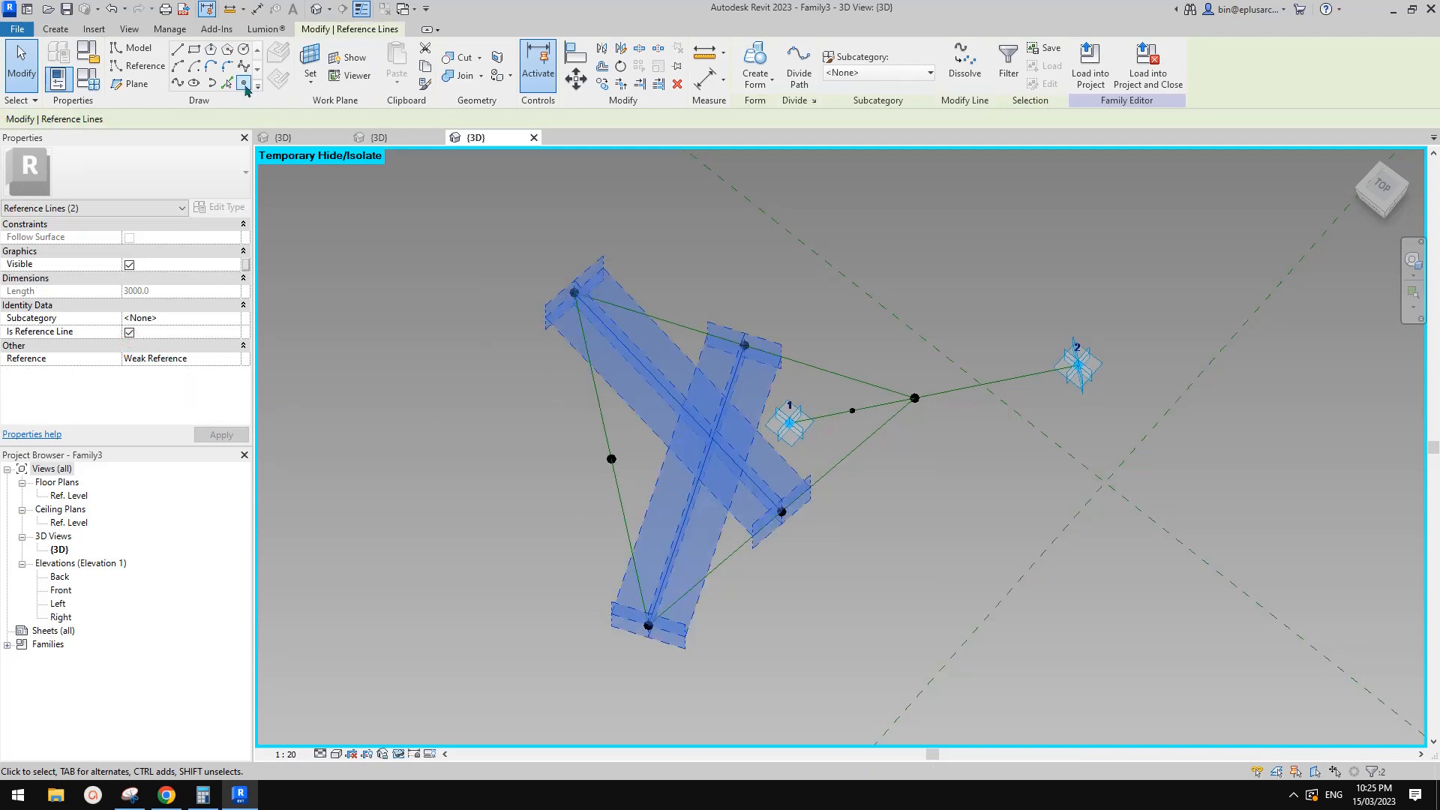
Place a reference point on one median line and host it by intersection with the other median.
{"action": "left_click", "coordinate": [244, 82]}
{"action": "left_click", "coordinate": [677, 403]}
{"action": "key", "text": "Escape"}
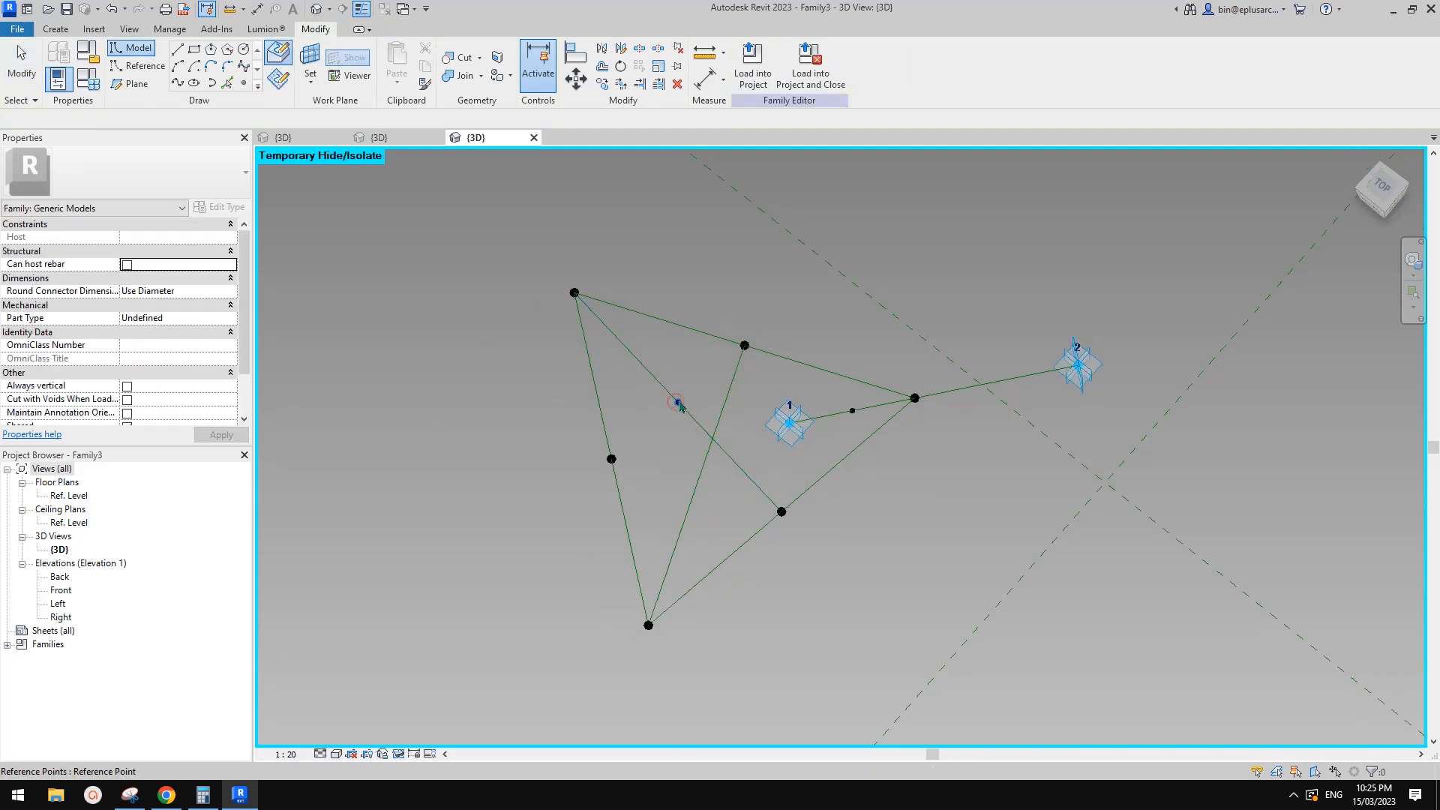
{"action": "left_click", "coordinate": [678, 403]}
{"action": "left_click", "coordinate": [356, 118]}
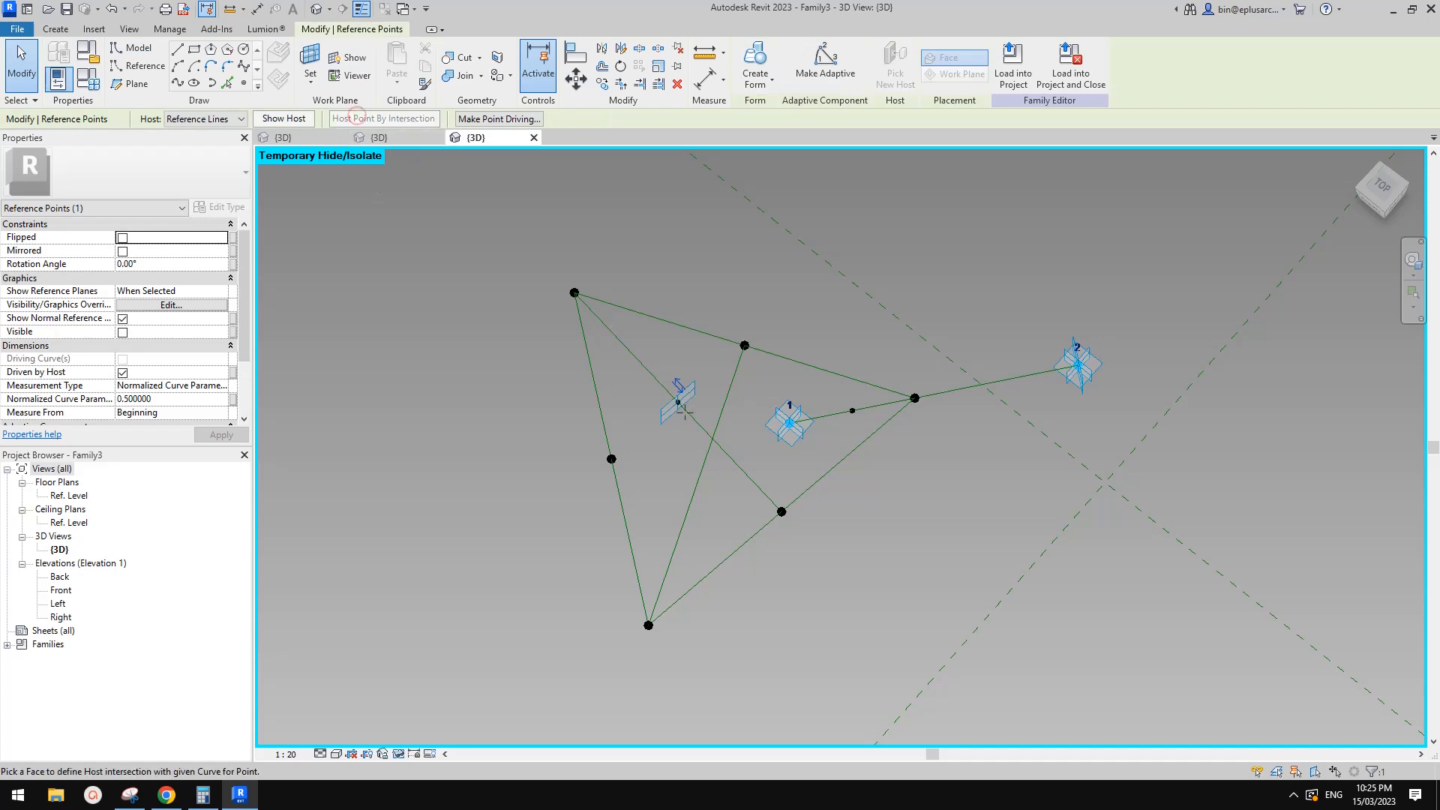
{"action": "left_click", "coordinate": [712, 443]}
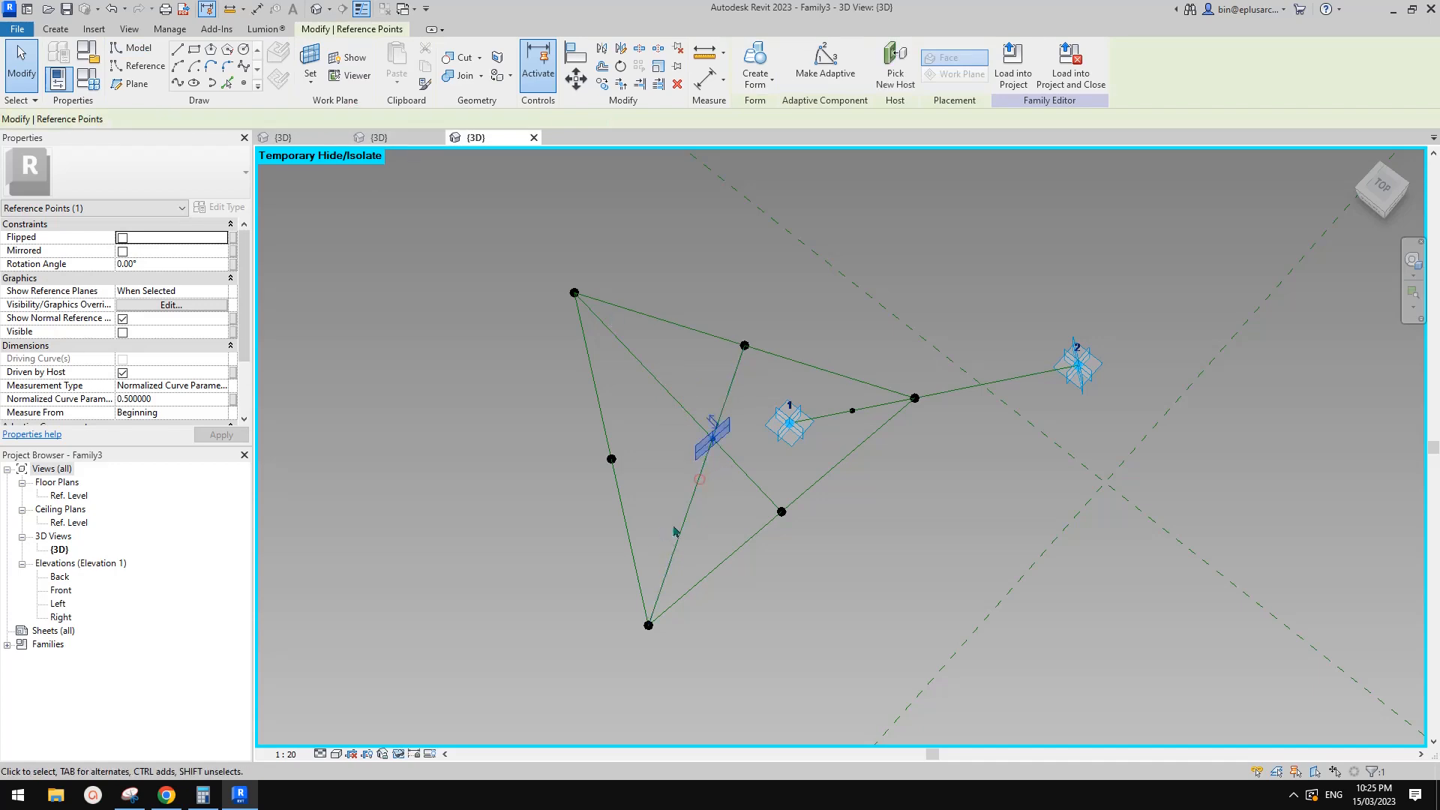
{"action": "left_click", "coordinate": [713, 441]}
{"action": "mouse_move", "coordinate": [733, 457]}
{"action": "middle_mouse_down", "text": "shift"}
{"action": "mouse_move", "coordinate": [665, 450]}
{"action": "mouse_move", "coordinate": [682, 475]}
{"action": "mouse_move", "coordinate": [716, 458]}
{"action": "middle_mouse_up", "text": "shift"}
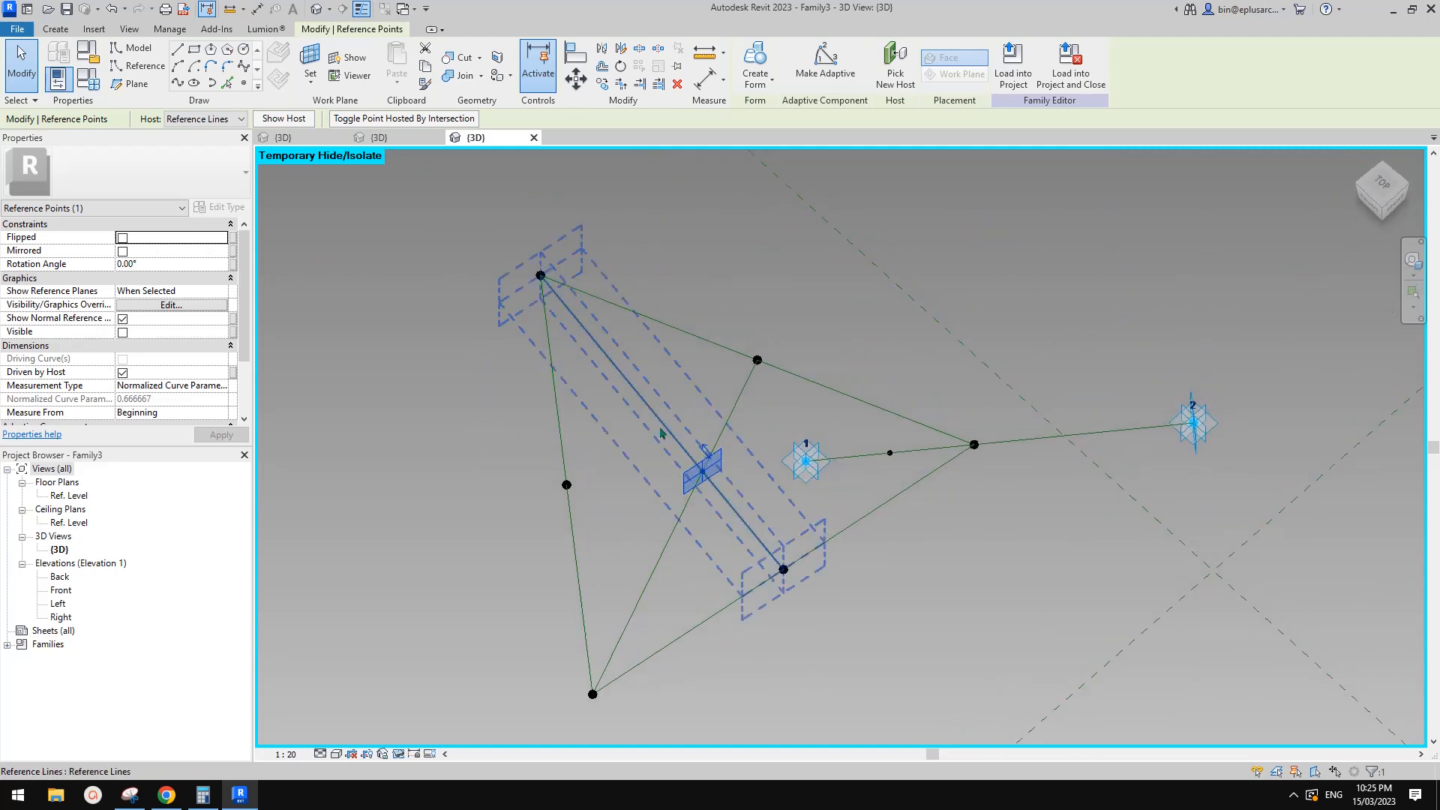
{"action": "key", "text": "Escape"}
{"action": "scroll", "coordinate": [660, 429], "scroll_direction": "down", "scroll_amount": 1}
{"action": "middle_click_drag", "start_coordinate": [666, 433], "coordinate": [680, 420]}
{"action": "middle_click_drag", "start_coordinate": [797, 490], "coordinate": [762, 494], "text": "shift"}
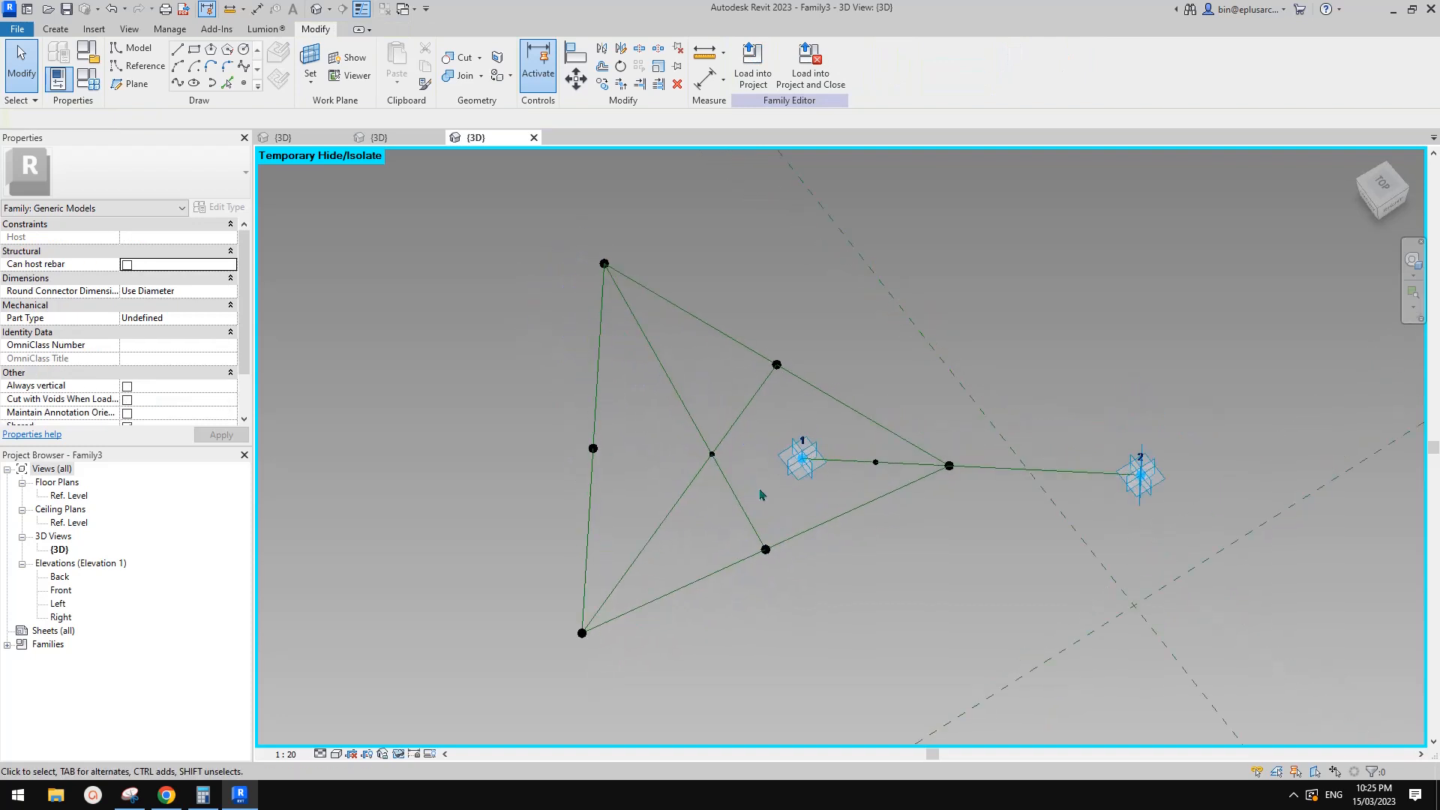
Delete the reference point at the intersection of the two median lines.
{"action": "left_click", "coordinate": [707, 458]}
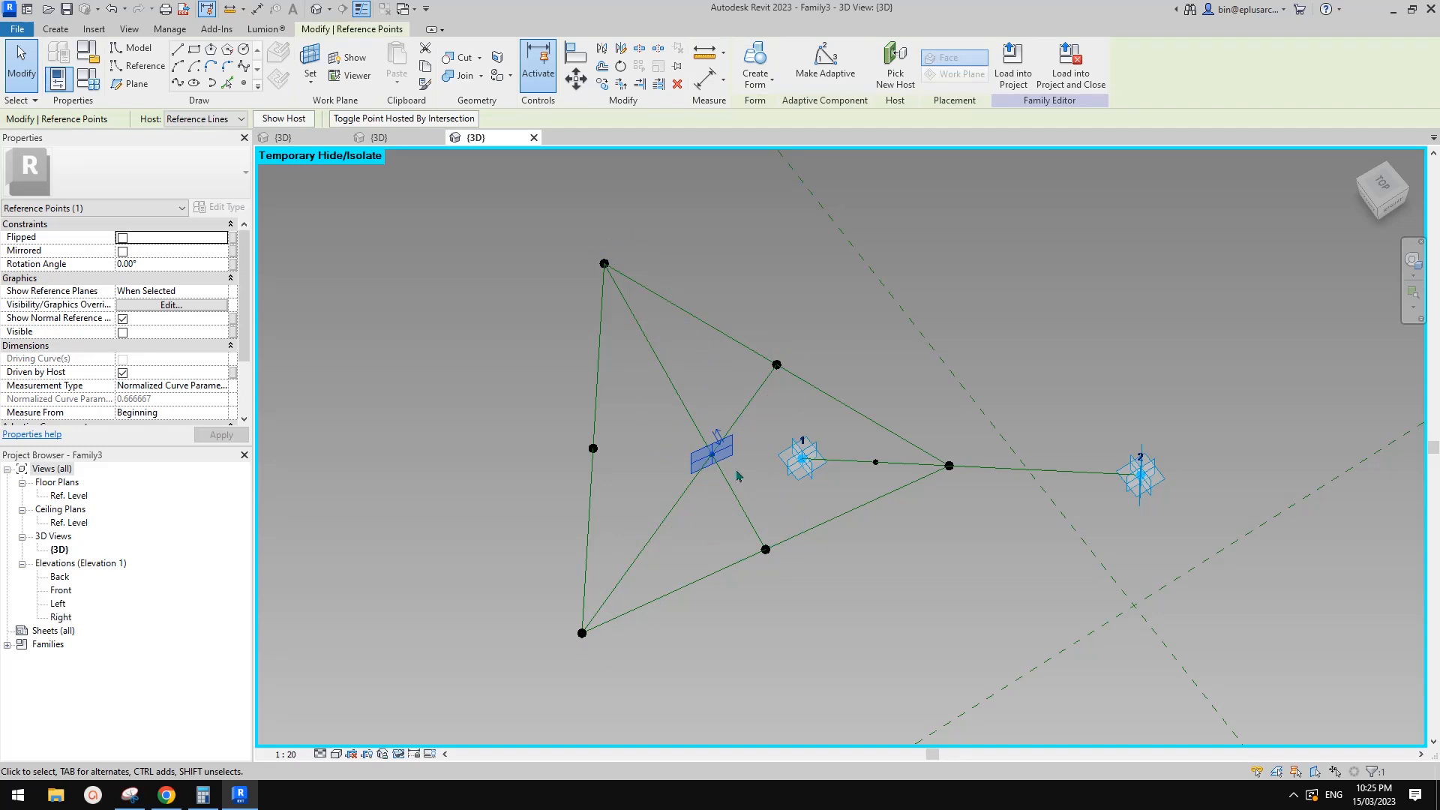
{"action": "middle_click_drag", "start_coordinate": [737, 471], "coordinate": [737, 424]}
{"action": "key", "text": "Delete"}
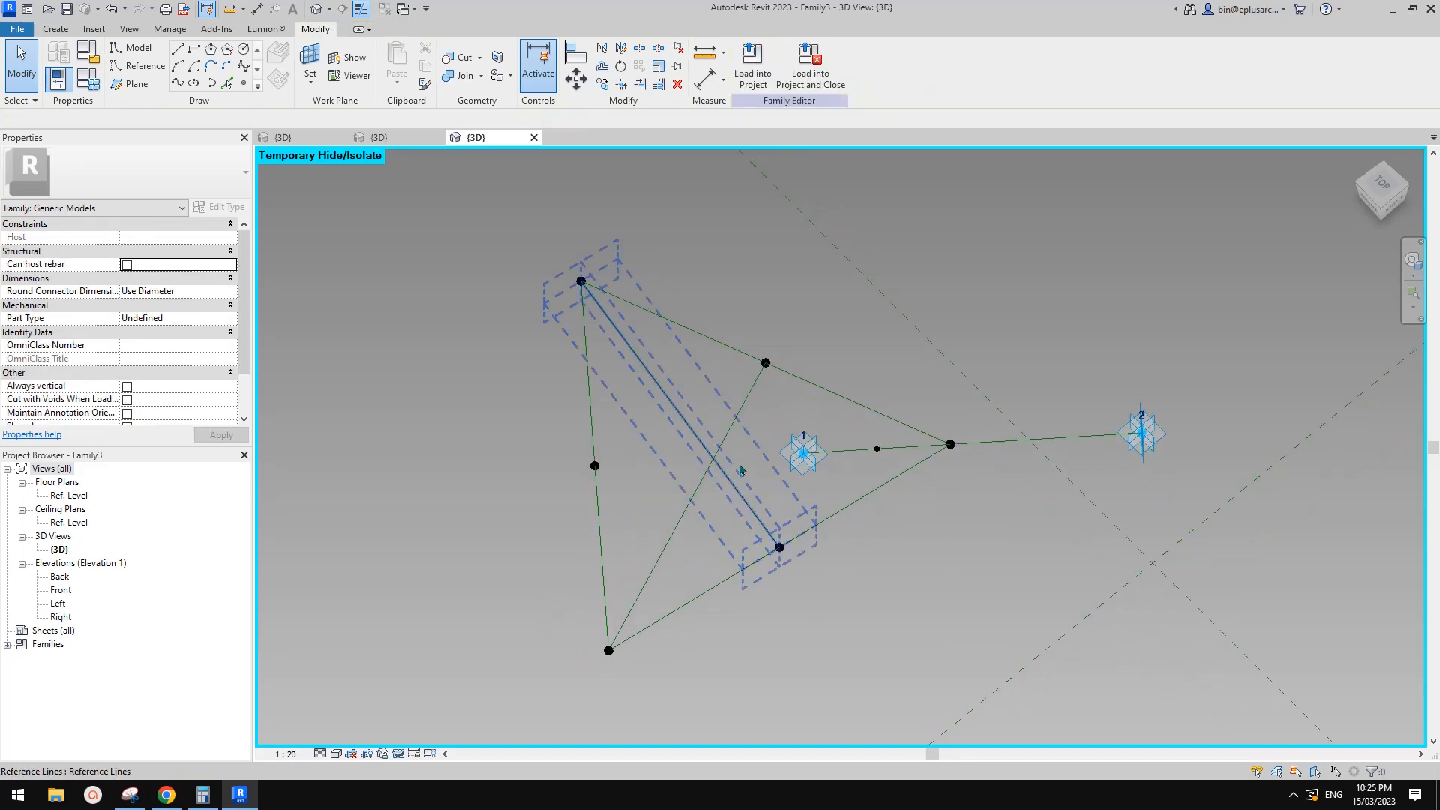
Place one hosted reference point on each of the two median reference lines, close to the triangle corner where it starts.
{"action": "middle_click_drag", "start_coordinate": [765, 503], "coordinate": [757, 409], "text": "shift"}
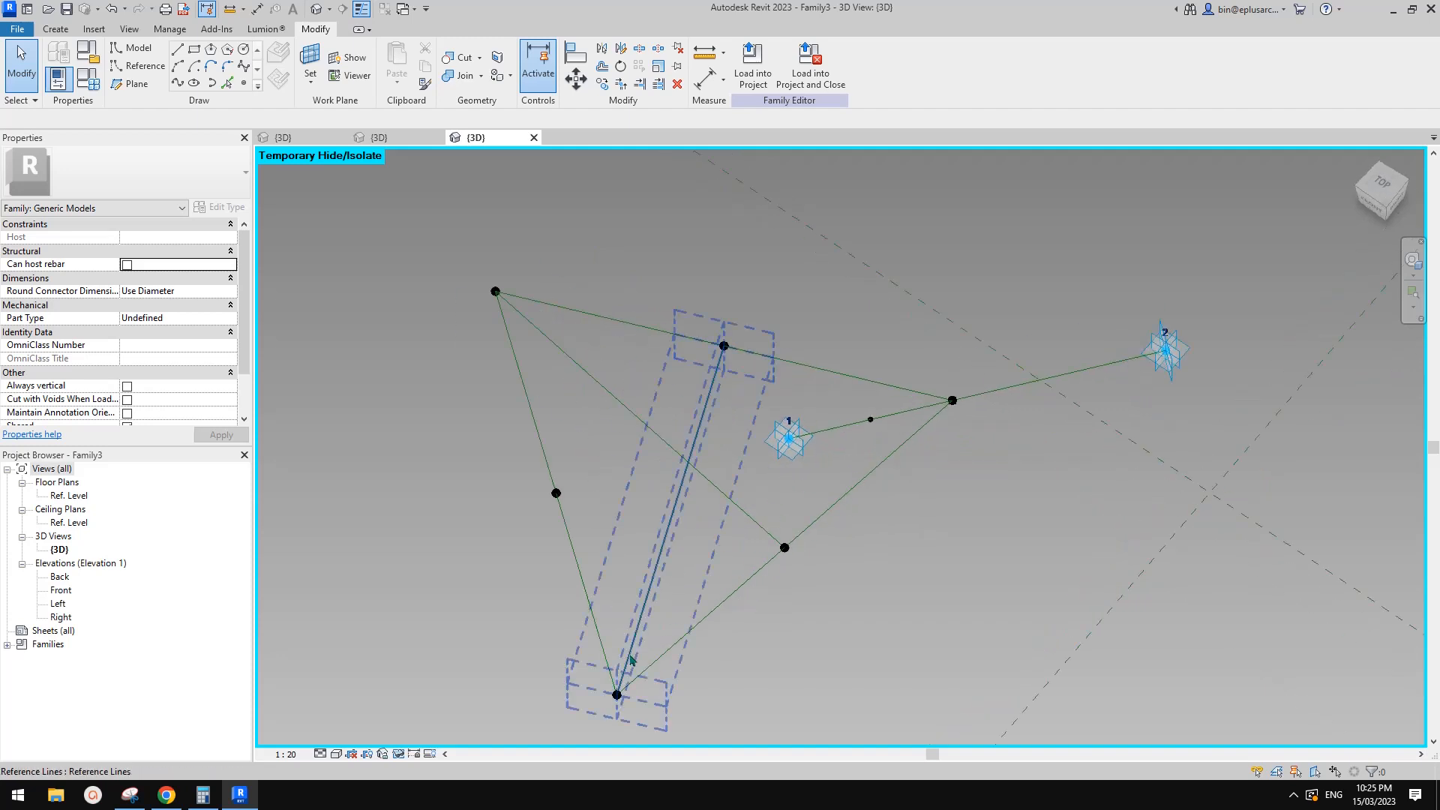
{"action": "middle_click_drag", "start_coordinate": [636, 632], "coordinate": [666, 549]}
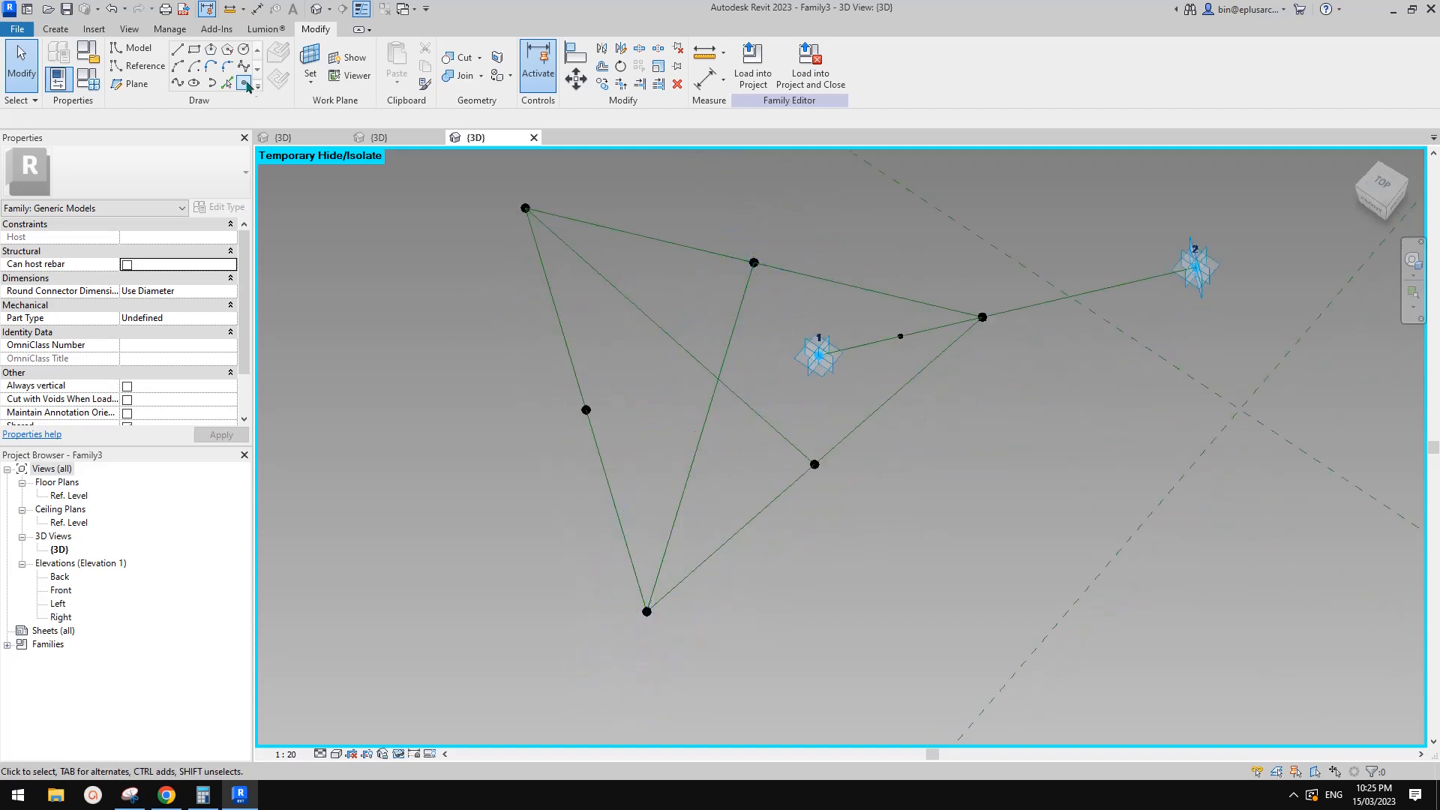
{"action": "left_click", "coordinate": [246, 83]}
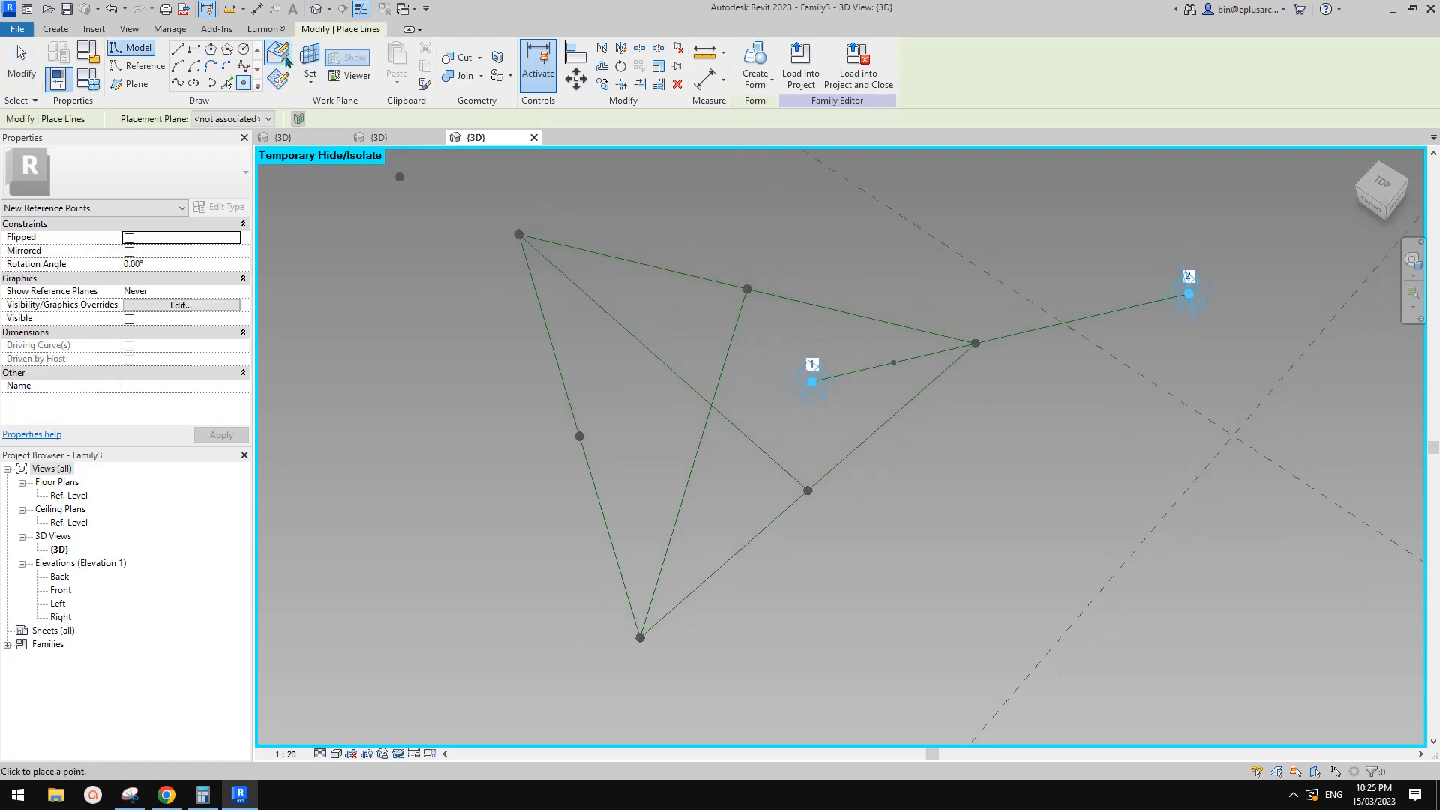
{"action": "left_click", "coordinate": [570, 279]}
{"action": "left_click", "coordinate": [667, 551]}
{"action": "key", "text": "Escape"}
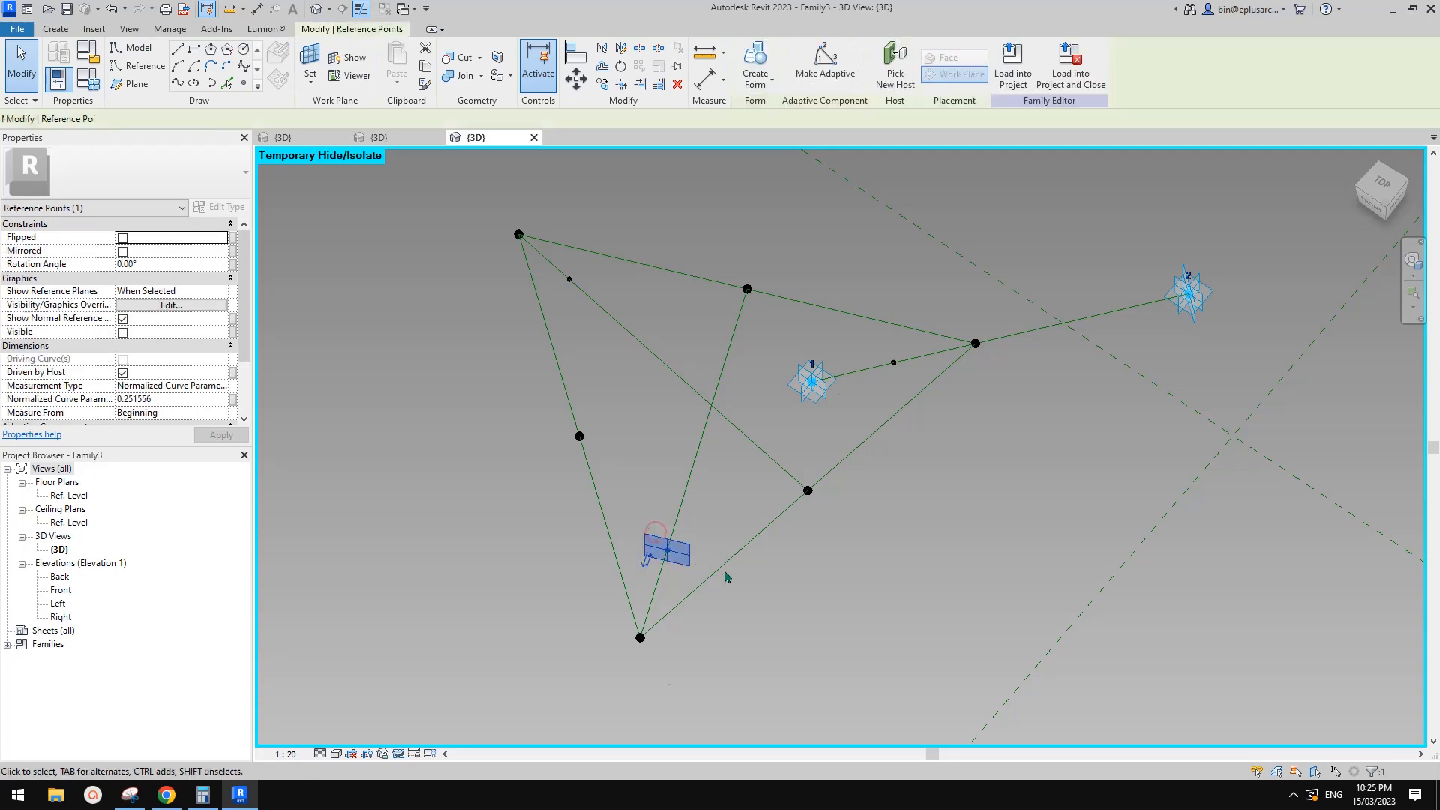
Set the measurement type of the two reference points on the median lines to Segment Length.
{"action": "middle_click_drag", "start_coordinate": [726, 577], "coordinate": [630, 582], "text": "shift"}
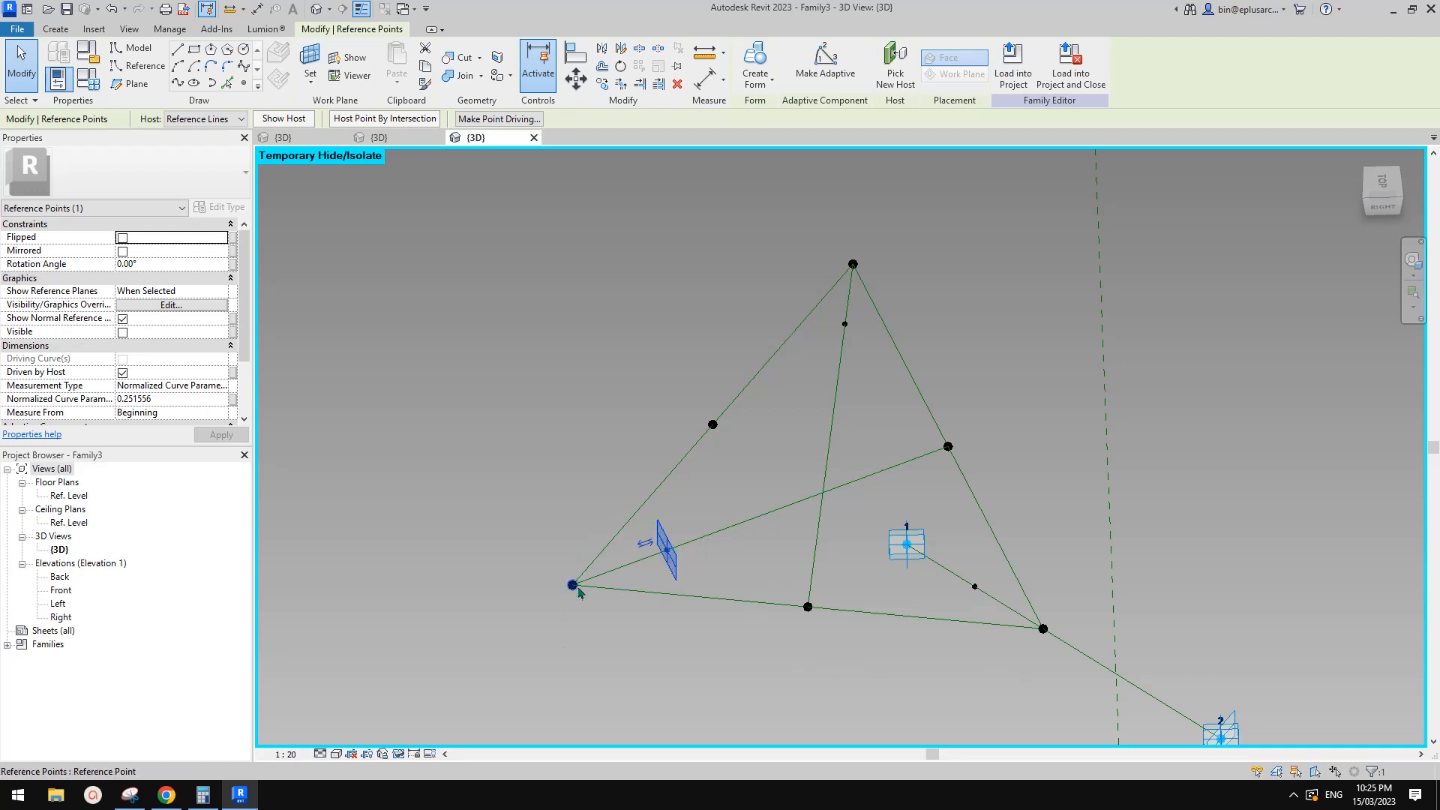
{"action": "middle_click_drag", "start_coordinate": [833, 302], "coordinate": [804, 343]}
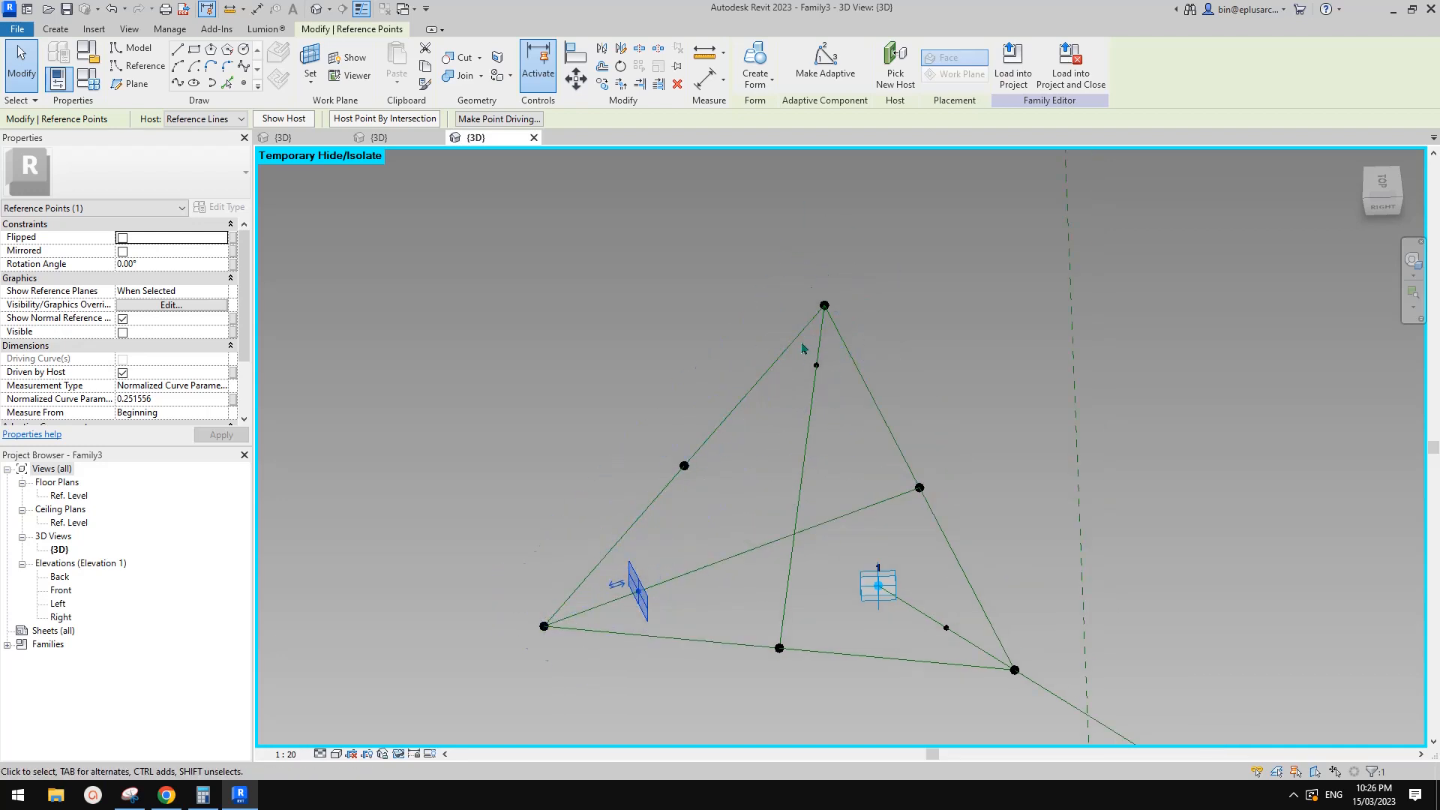
{"action": "left_click", "coordinate": [817, 365]}
{"action": "middle_click_drag", "start_coordinate": [748, 401], "coordinate": [937, 374], "text": "shift"}
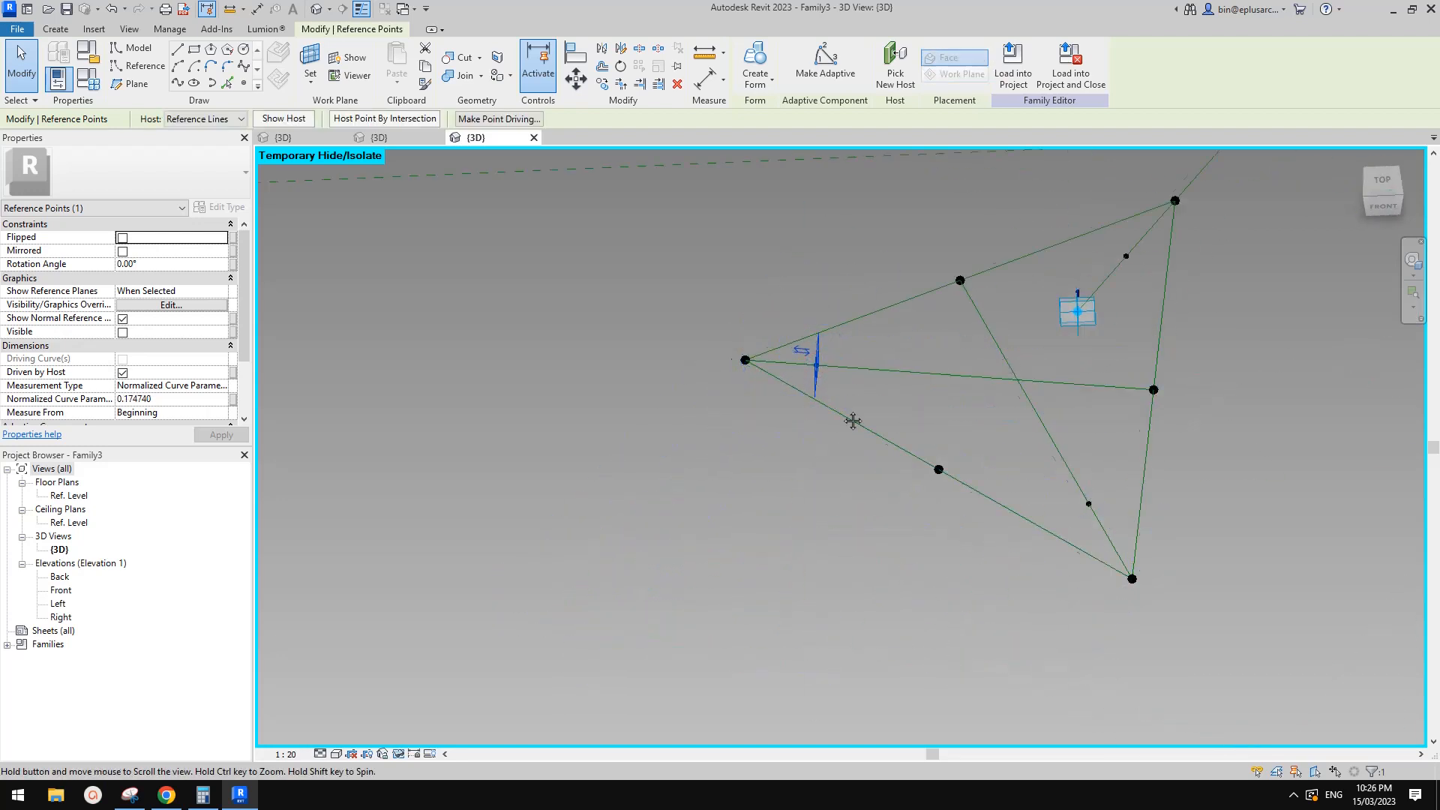
{"action": "middle_click_drag", "start_coordinate": [851, 418], "coordinate": [755, 428], "text": "shift"}
{"action": "left_click", "coordinate": [807, 591], "text": "ctrl"}
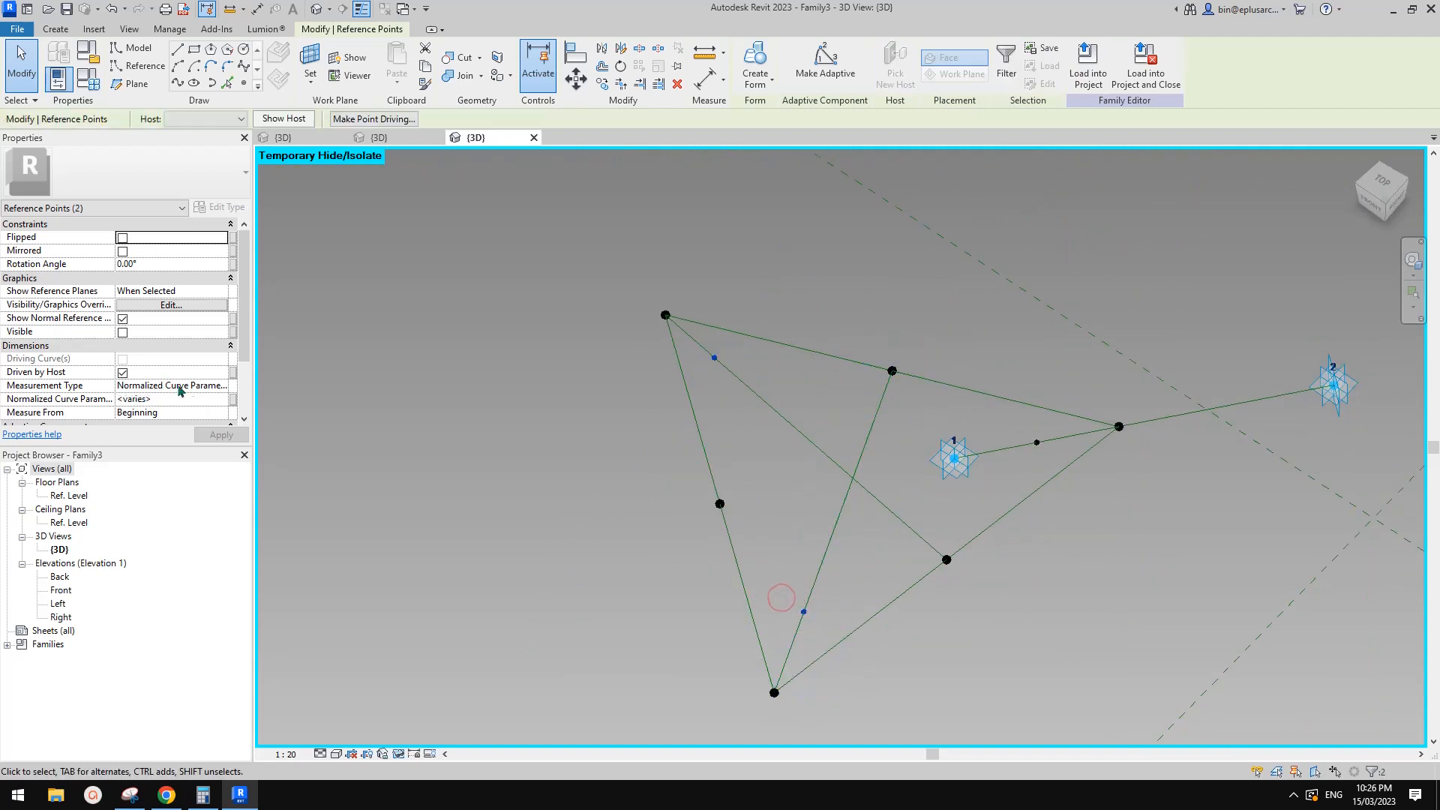
{"action": "left_click", "coordinate": [221, 385]}
{"action": "left_click", "coordinate": [222, 385]}
{"action": "left_click", "coordinate": [156, 420]}
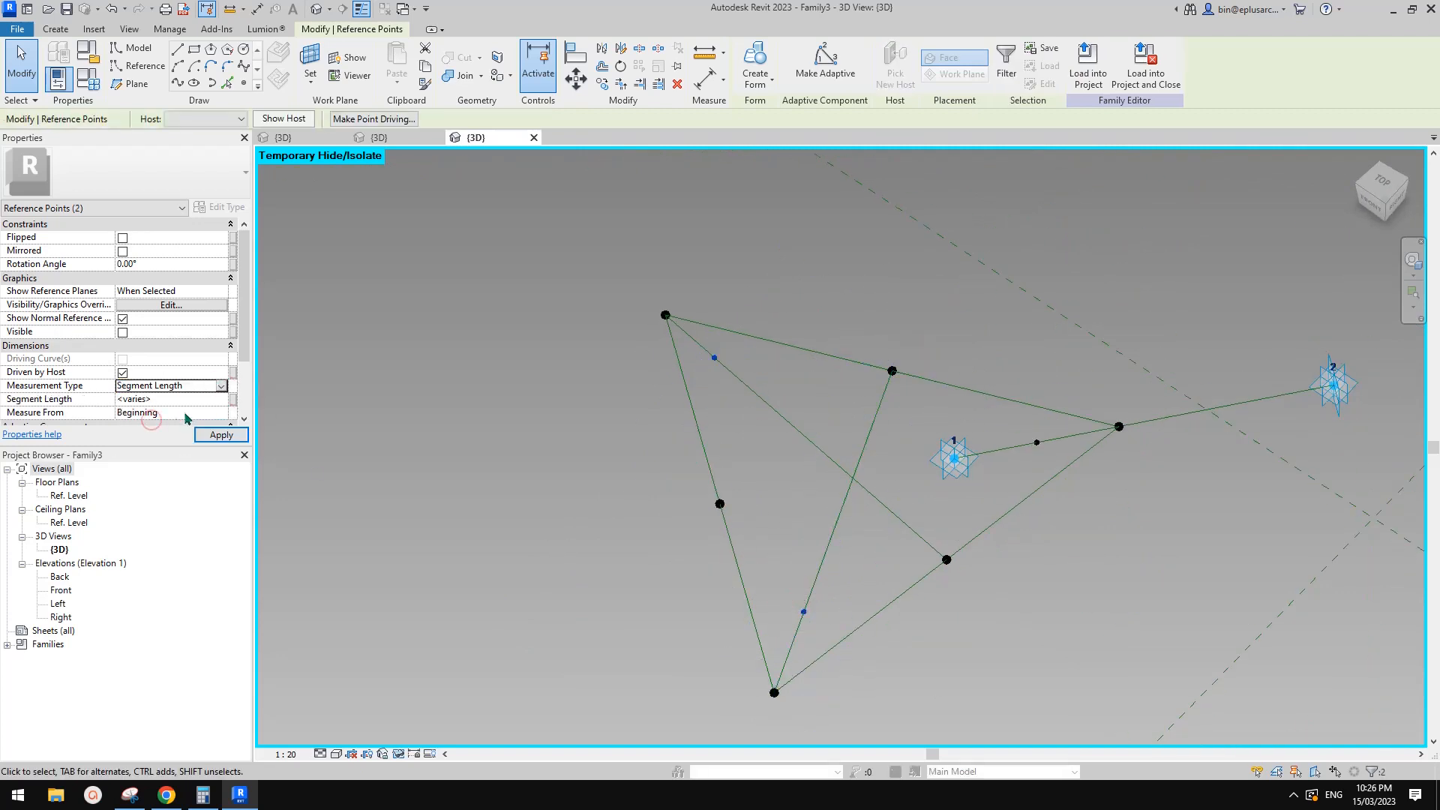
Examine the measurement properties of the reference point between adaptive point 1 and the triangle's vertex.
{"action": "middle_click_drag", "start_coordinate": [703, 441], "coordinate": [612, 431]}
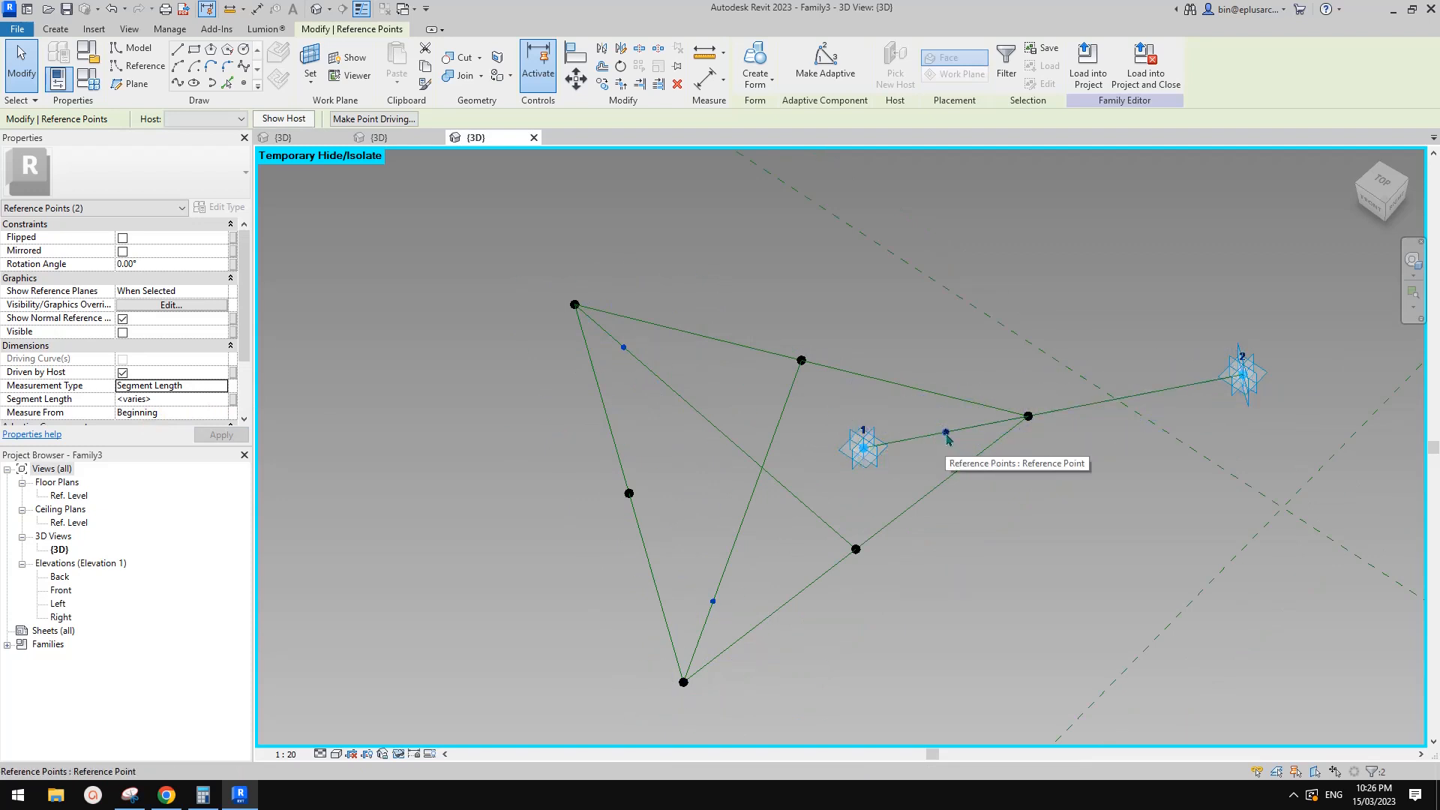
{"action": "left_click", "coordinate": [946, 433]}
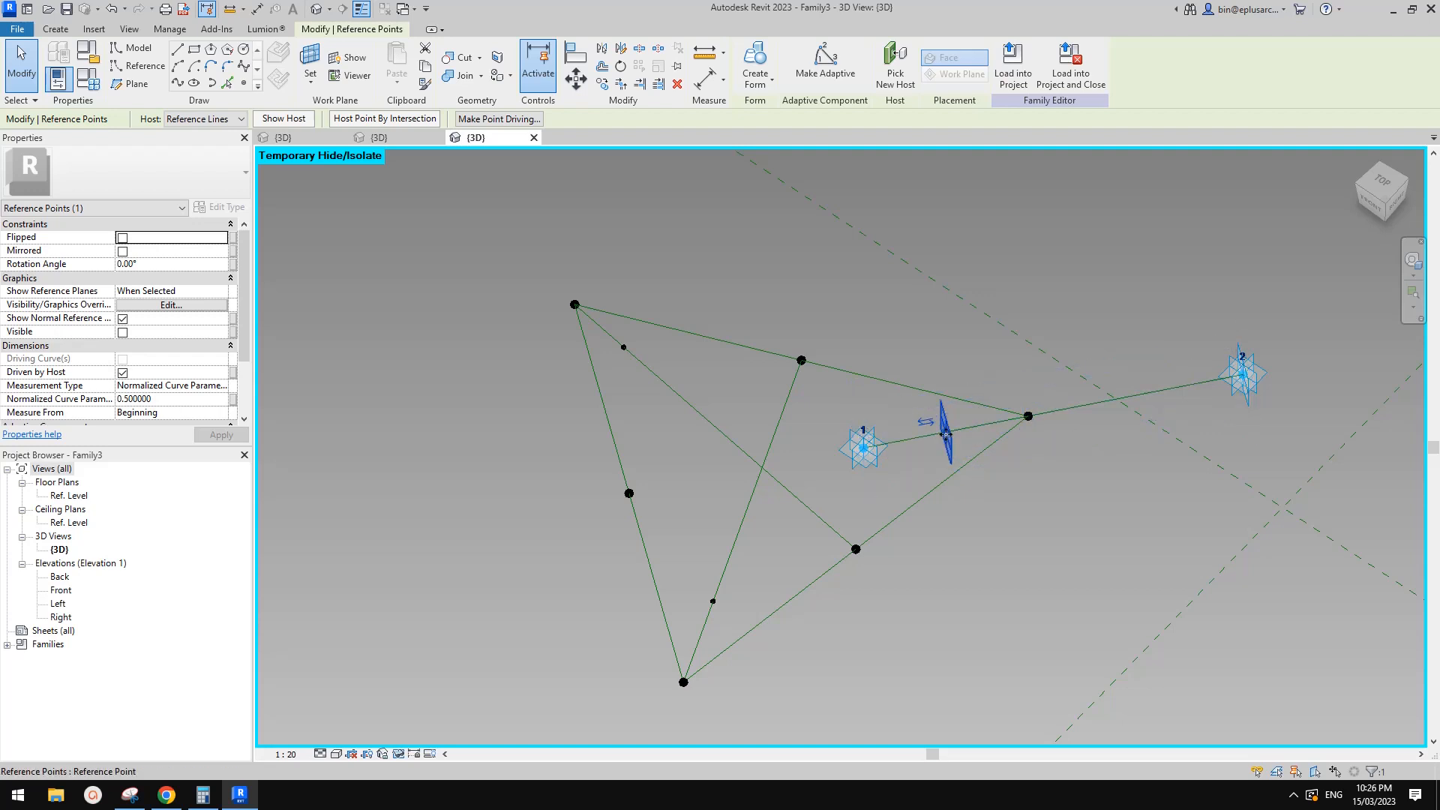
{"action": "key", "text": "Tab"}
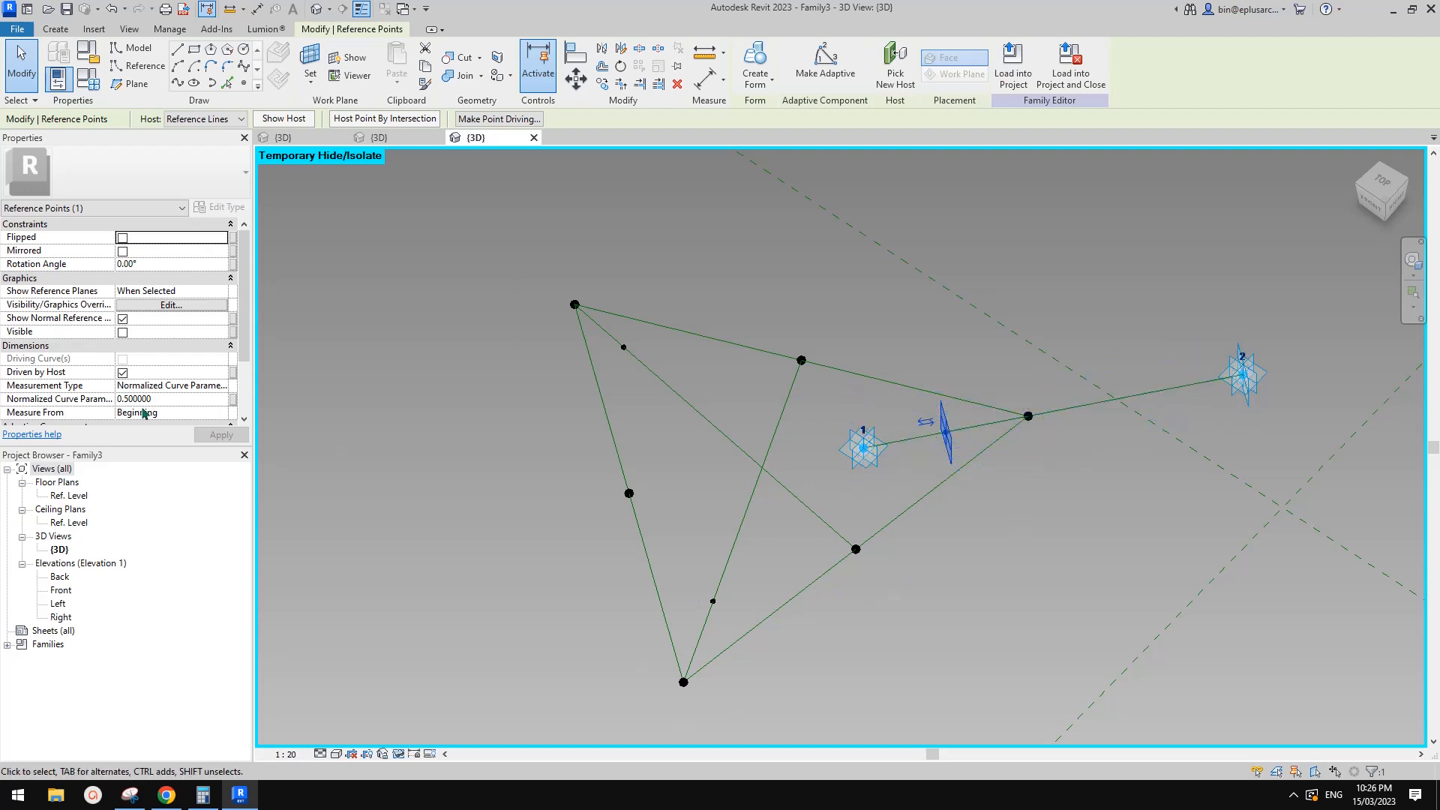
{"action": "left_click", "coordinate": [908, 461]}
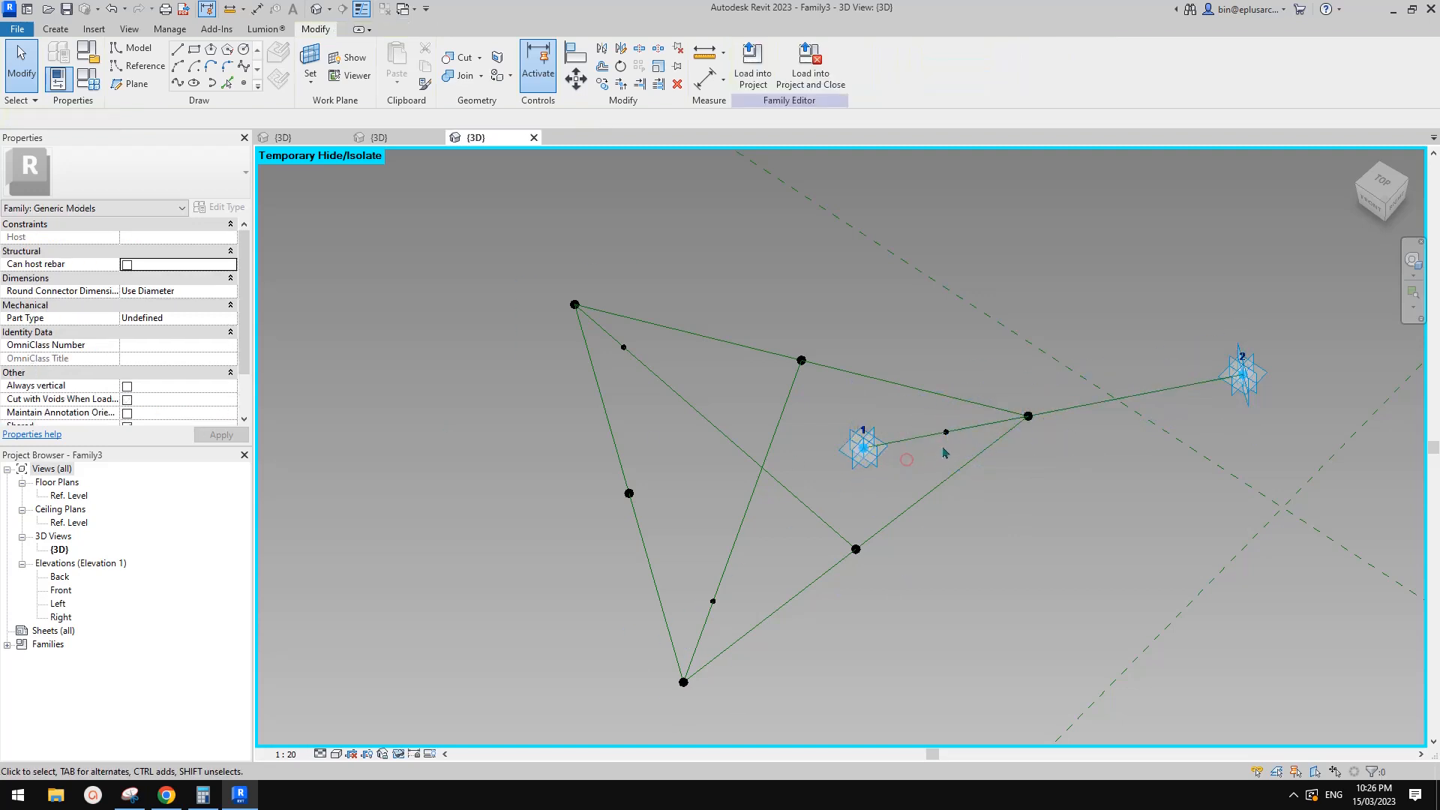
{"action": "left_click", "coordinate": [947, 432]}
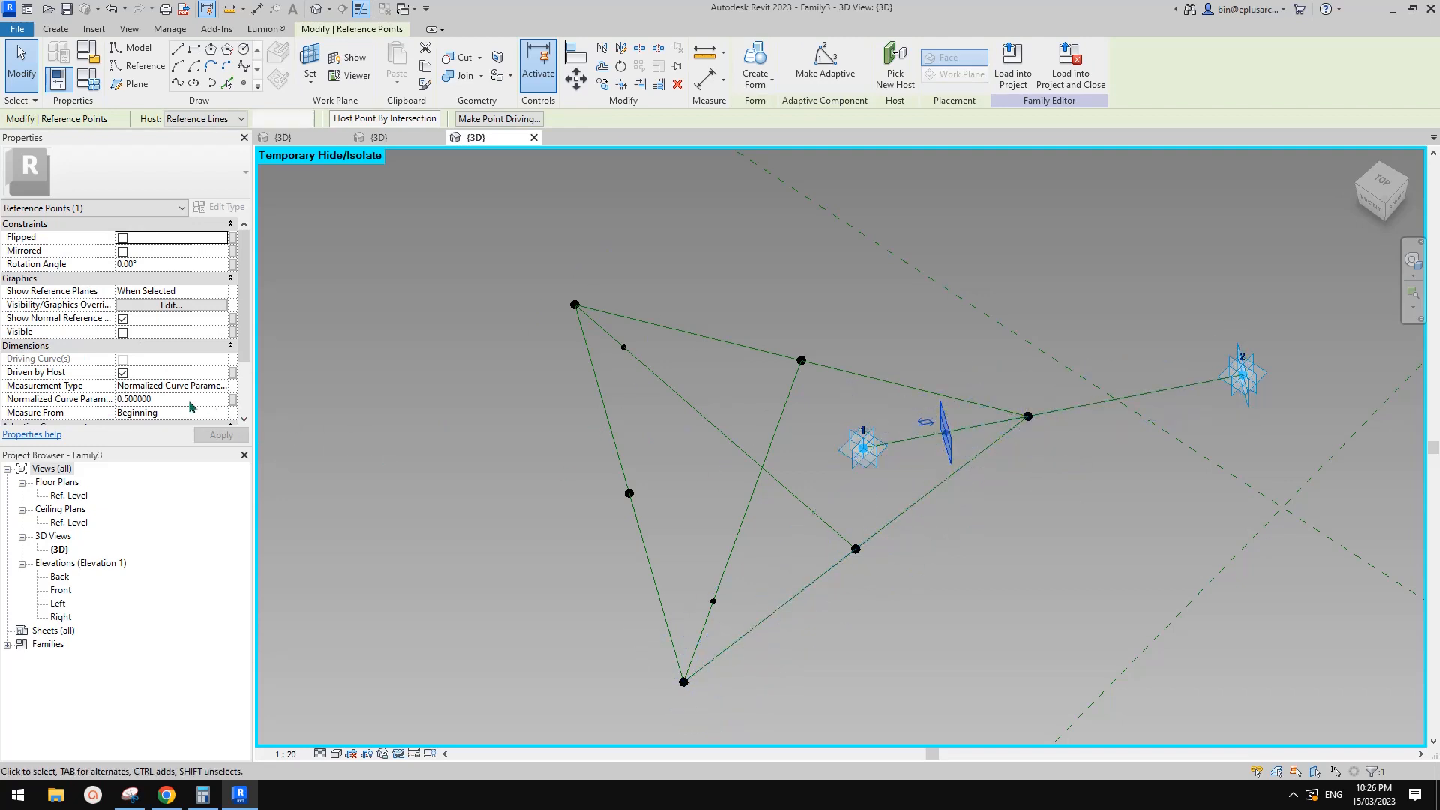
{"action": "left_click", "coordinate": [1029, 531]}
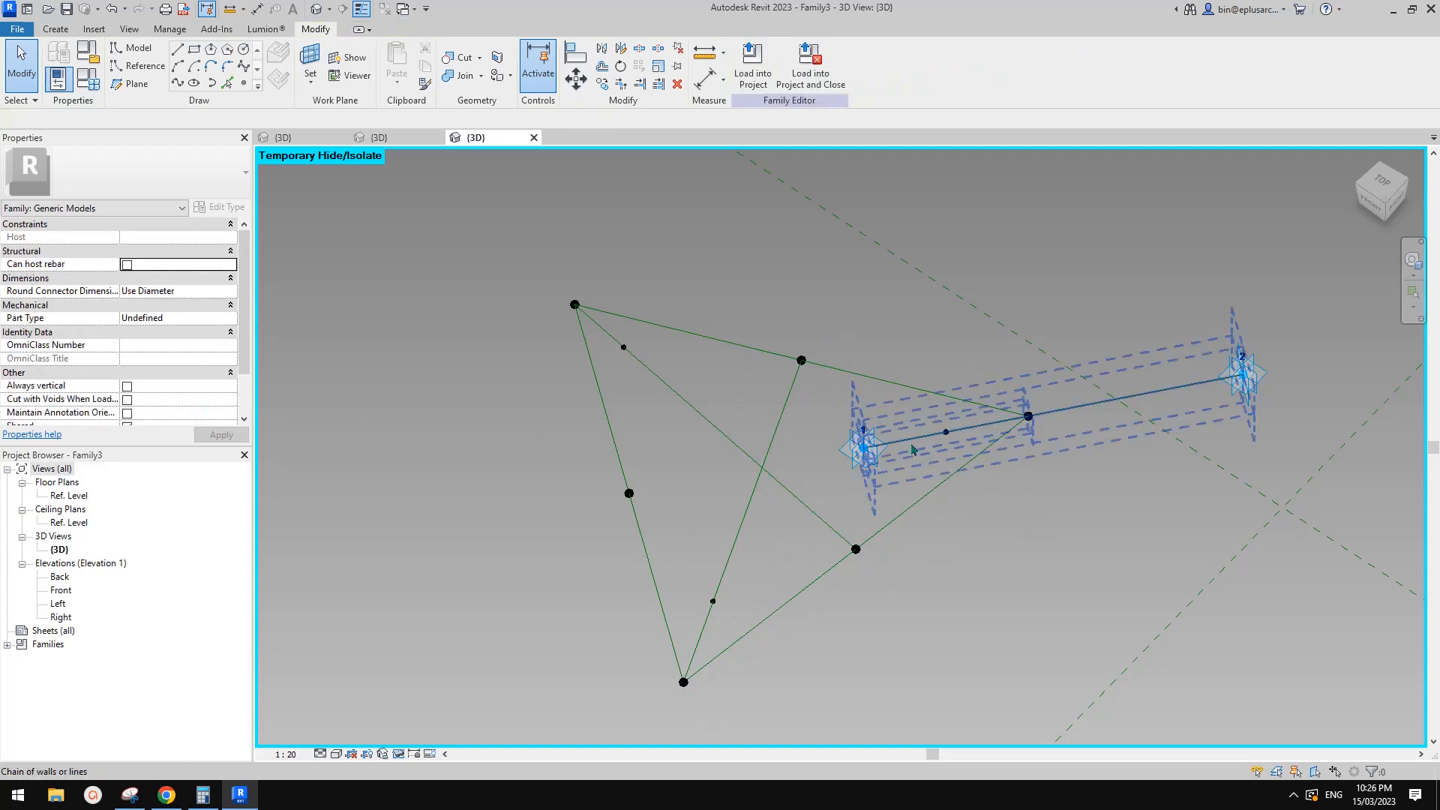
Check which family parameter drives the segment length of the reference point at the triangle vertex between the two adaptive points.
{"action": "left_click", "coordinate": [1028, 417]}
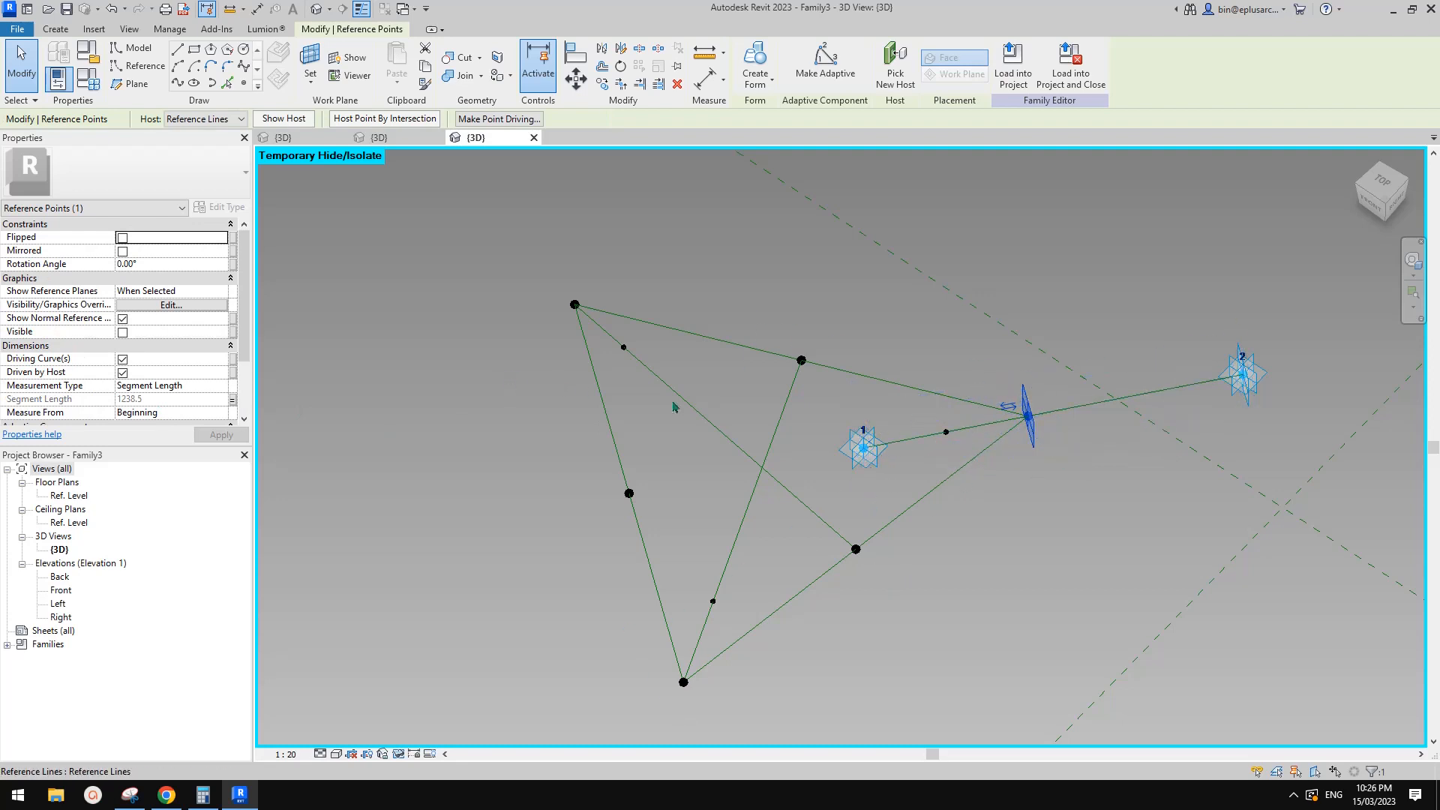
{"action": "key", "text": "Tab"}
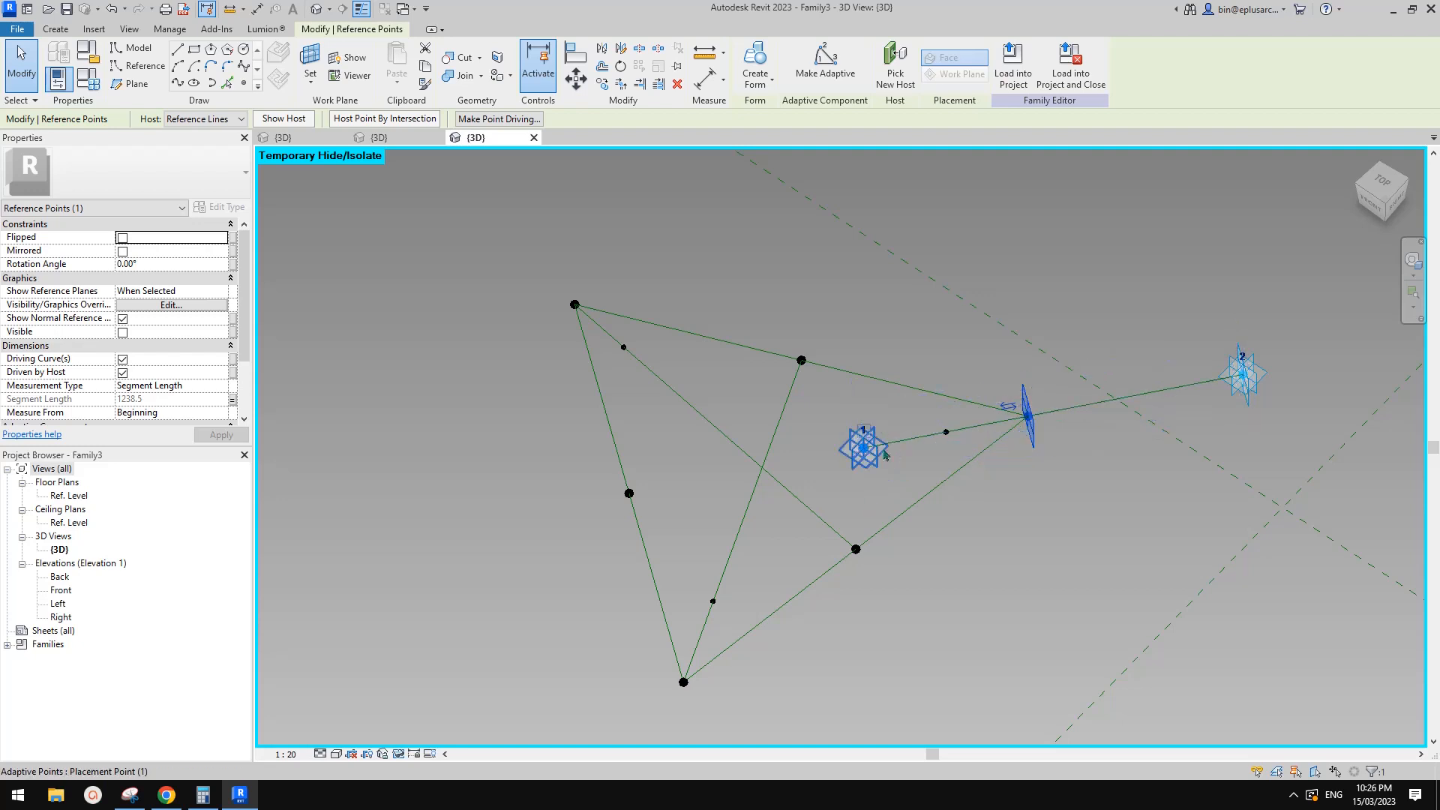
{"action": "key", "text": "Tab"}
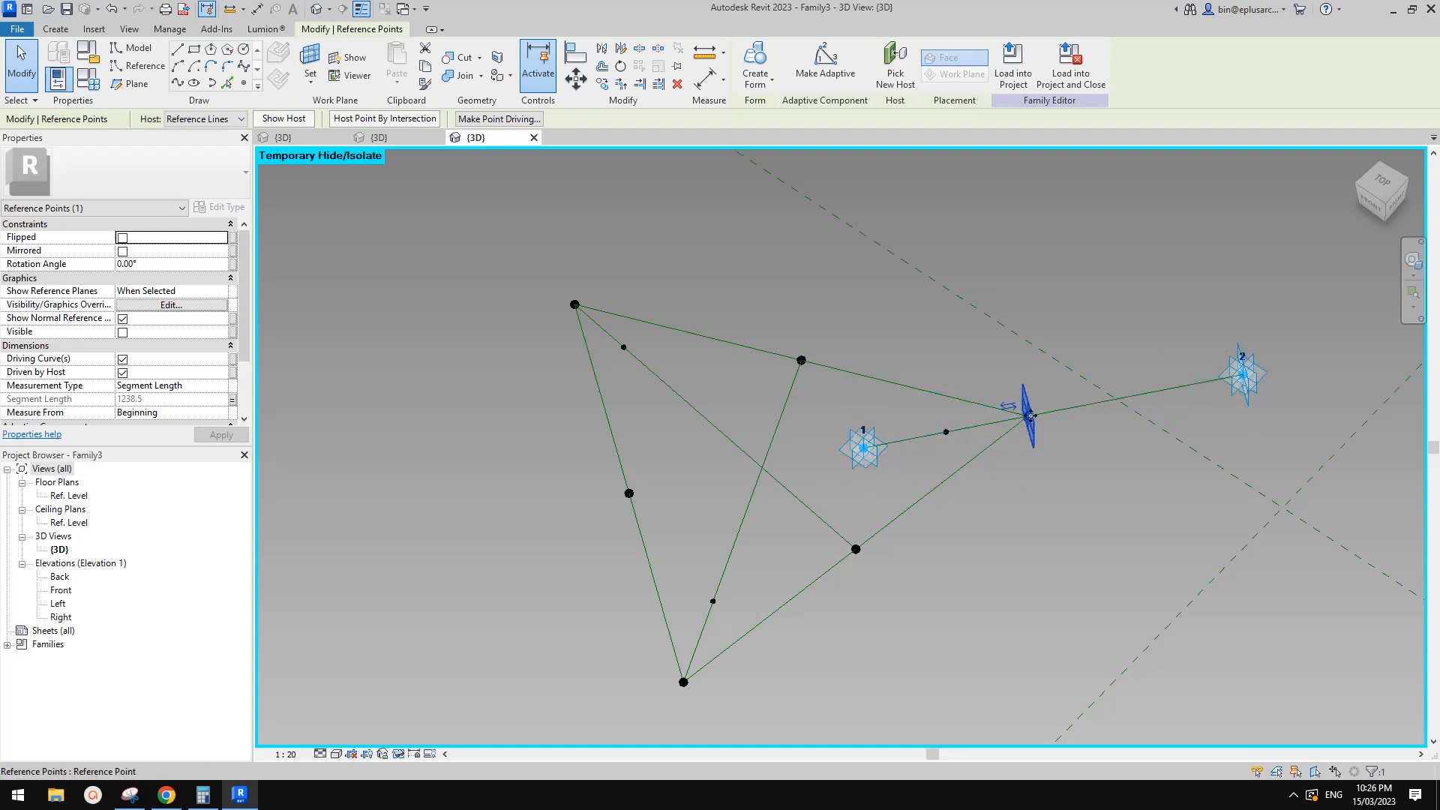
{"action": "left_click", "coordinate": [232, 398]}
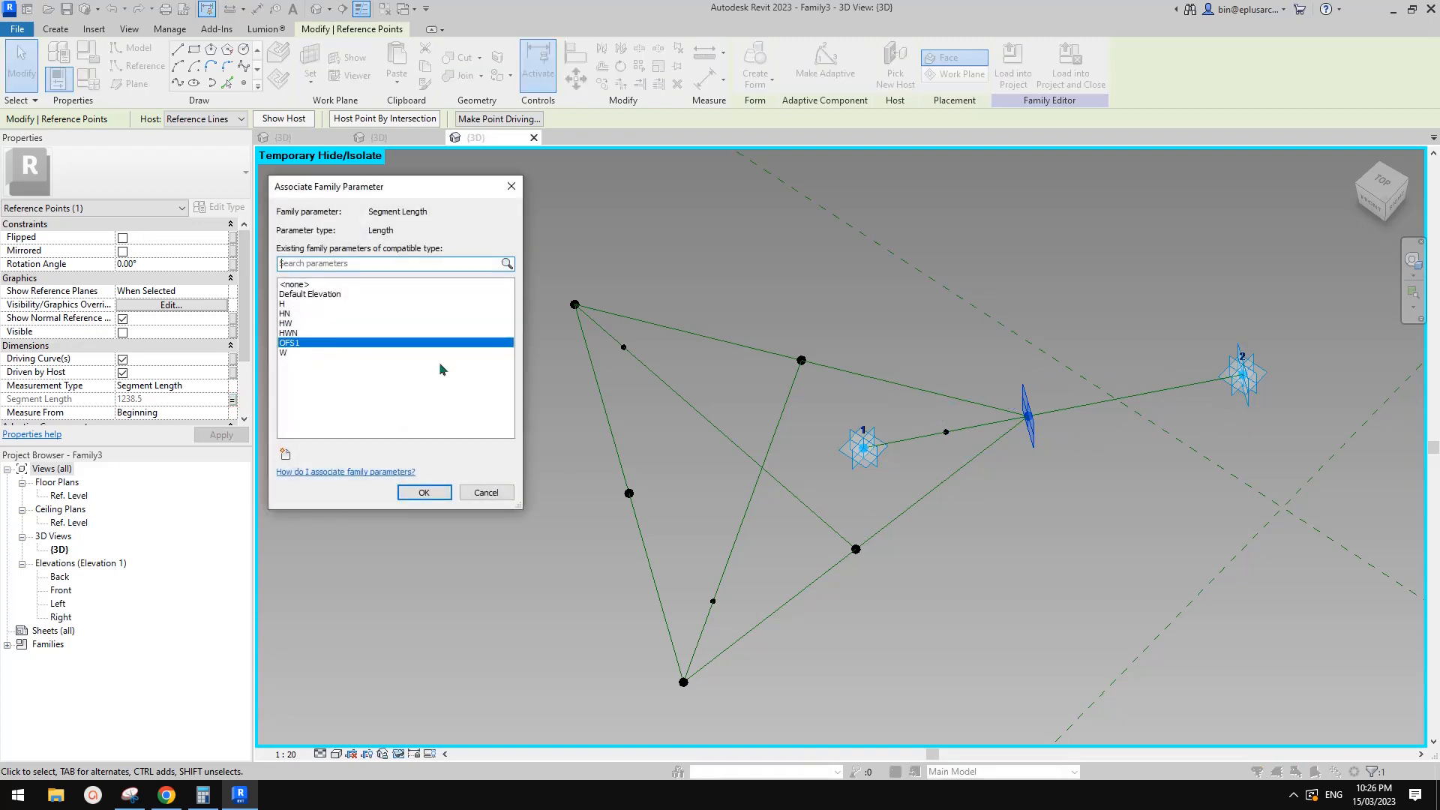
{"action": "key", "text": "Return"}
Create an instance length parameter OFS1H in the family types with the formula OFS1 / 2.
{"action": "left_click", "coordinate": [81, 86]}
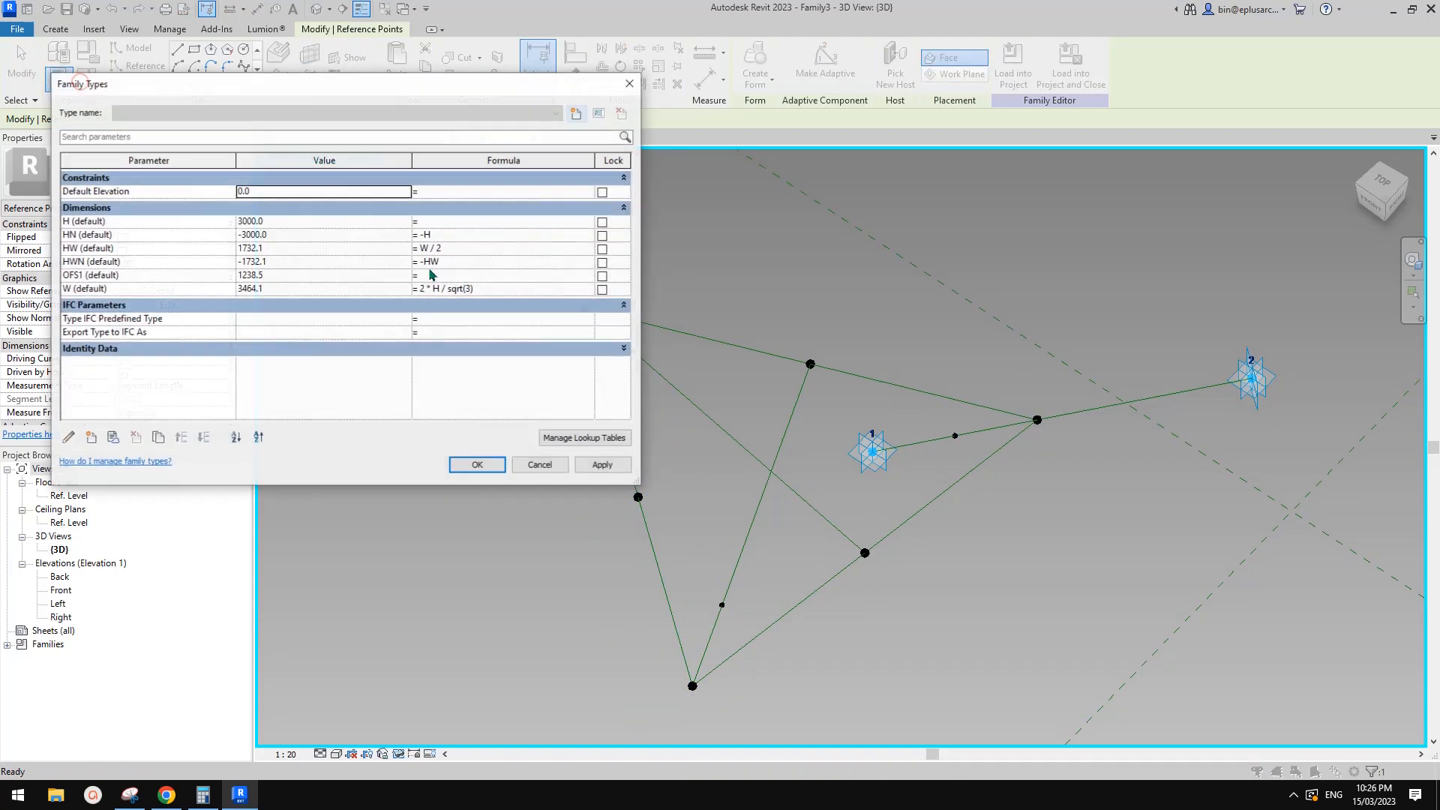
{"action": "left_click", "coordinate": [91, 436]}
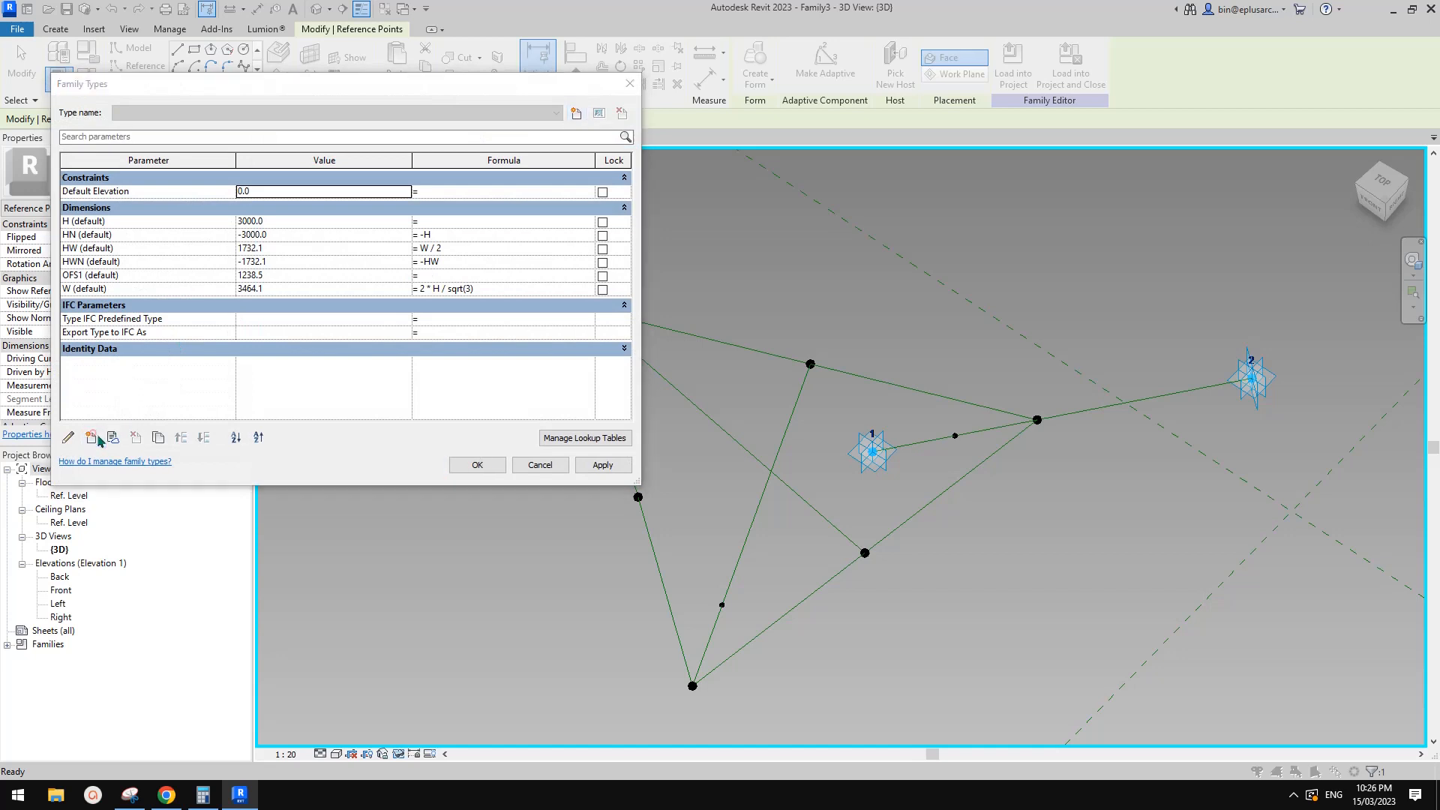
{"action": "type", "text": "OFS1H"}
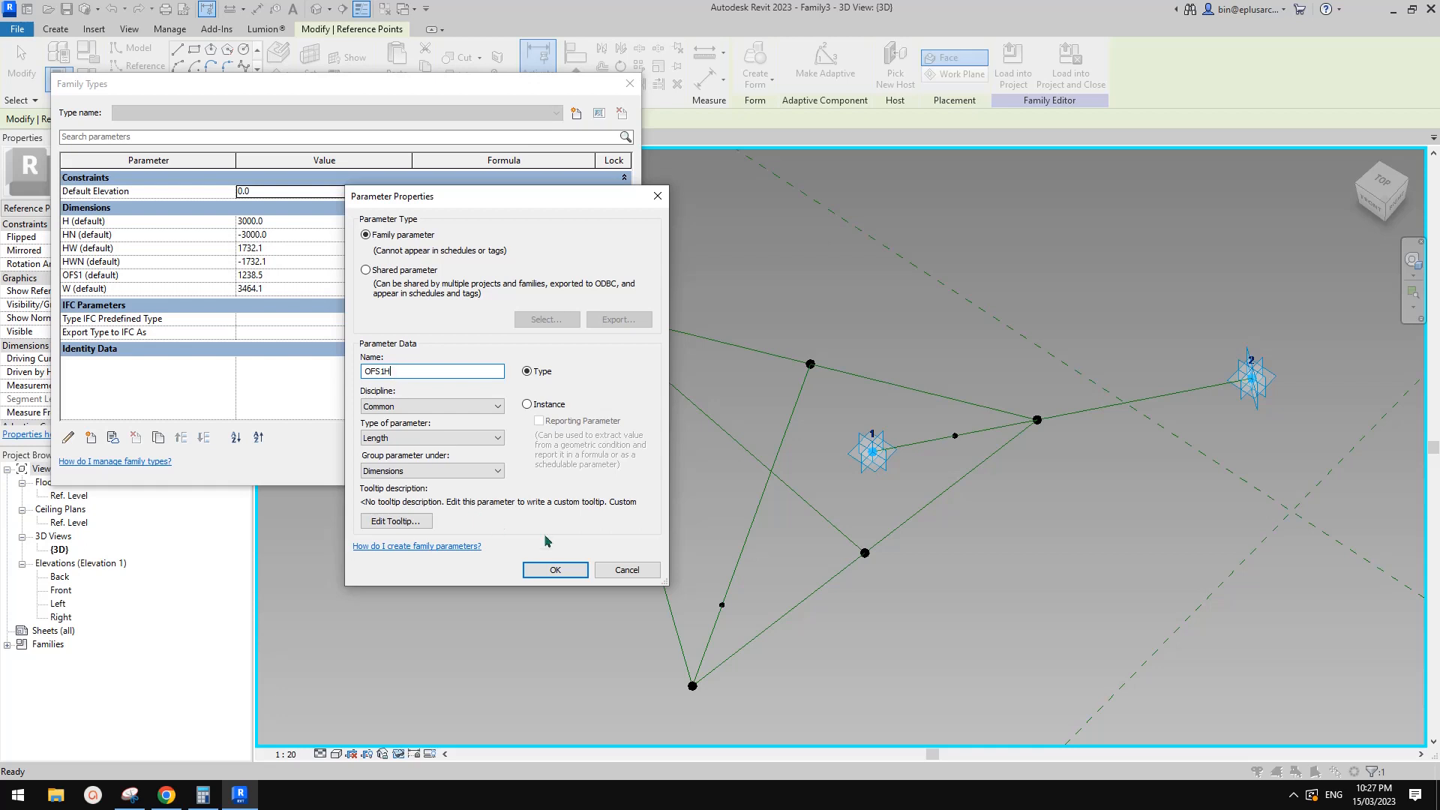
{"action": "left_click", "coordinate": [541, 405]}
{"action": "left_click", "coordinate": [561, 571]}
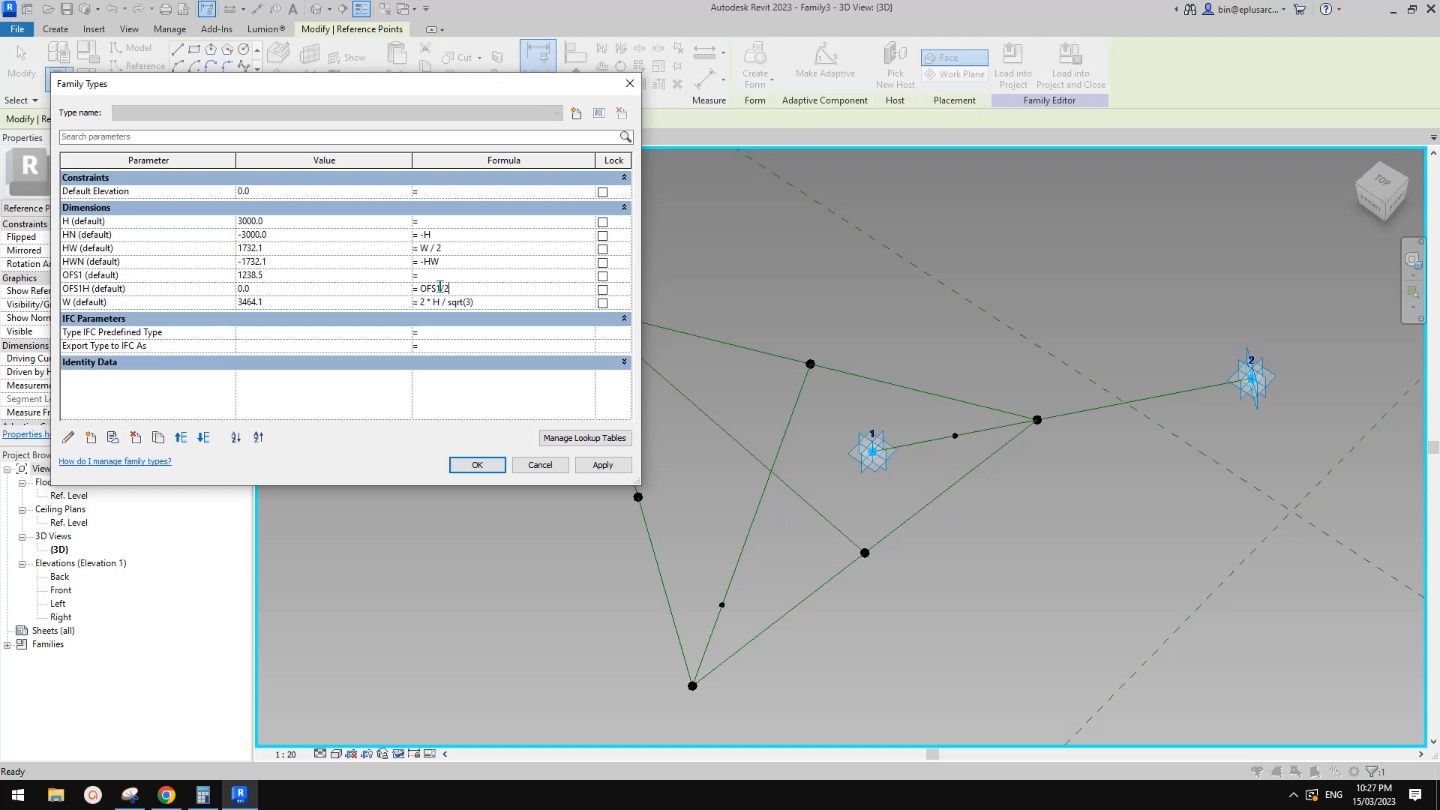
{"action": "left_click", "coordinate": [465, 323]}
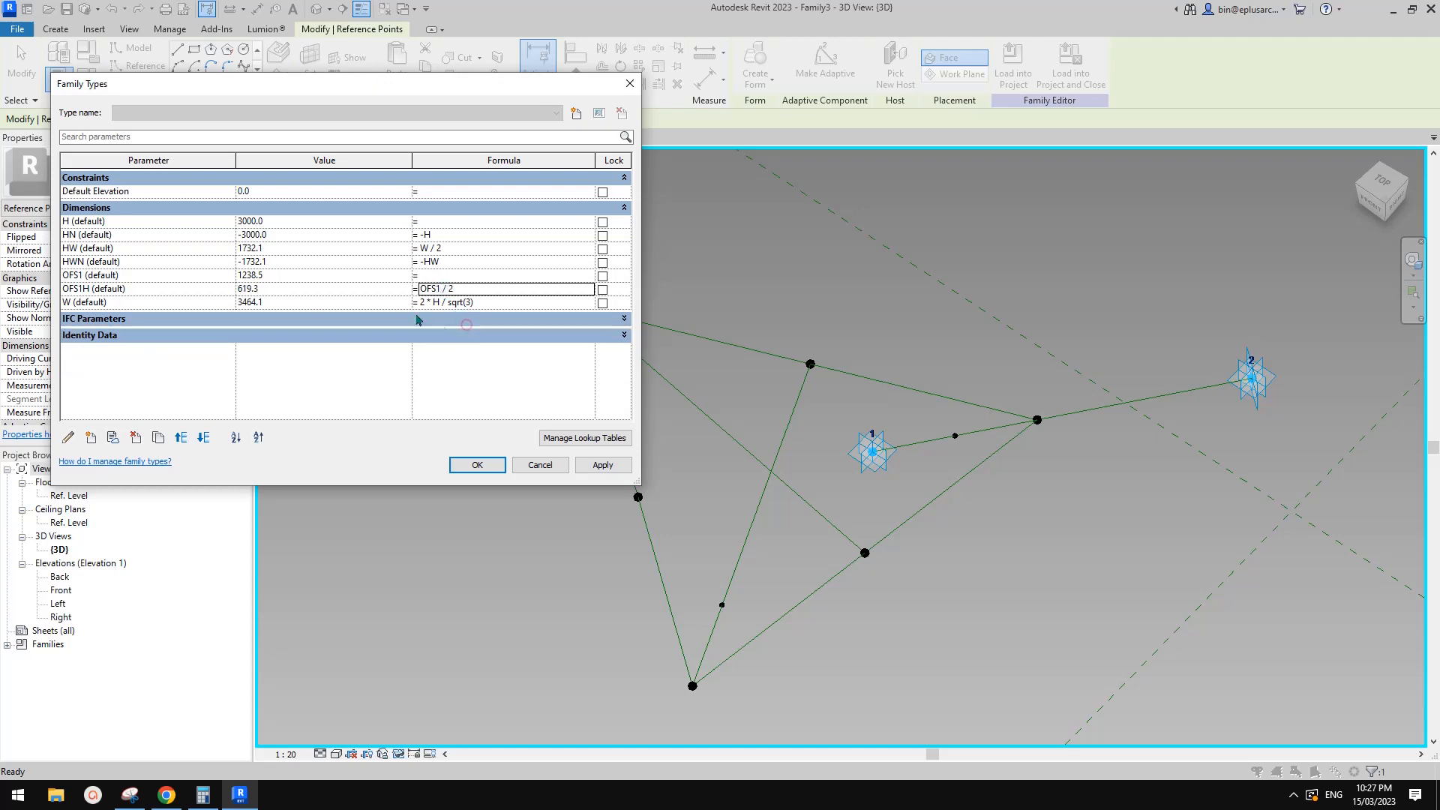
{"action": "left_click", "coordinate": [477, 465]}
{"action": "left_click", "coordinate": [467, 467]}
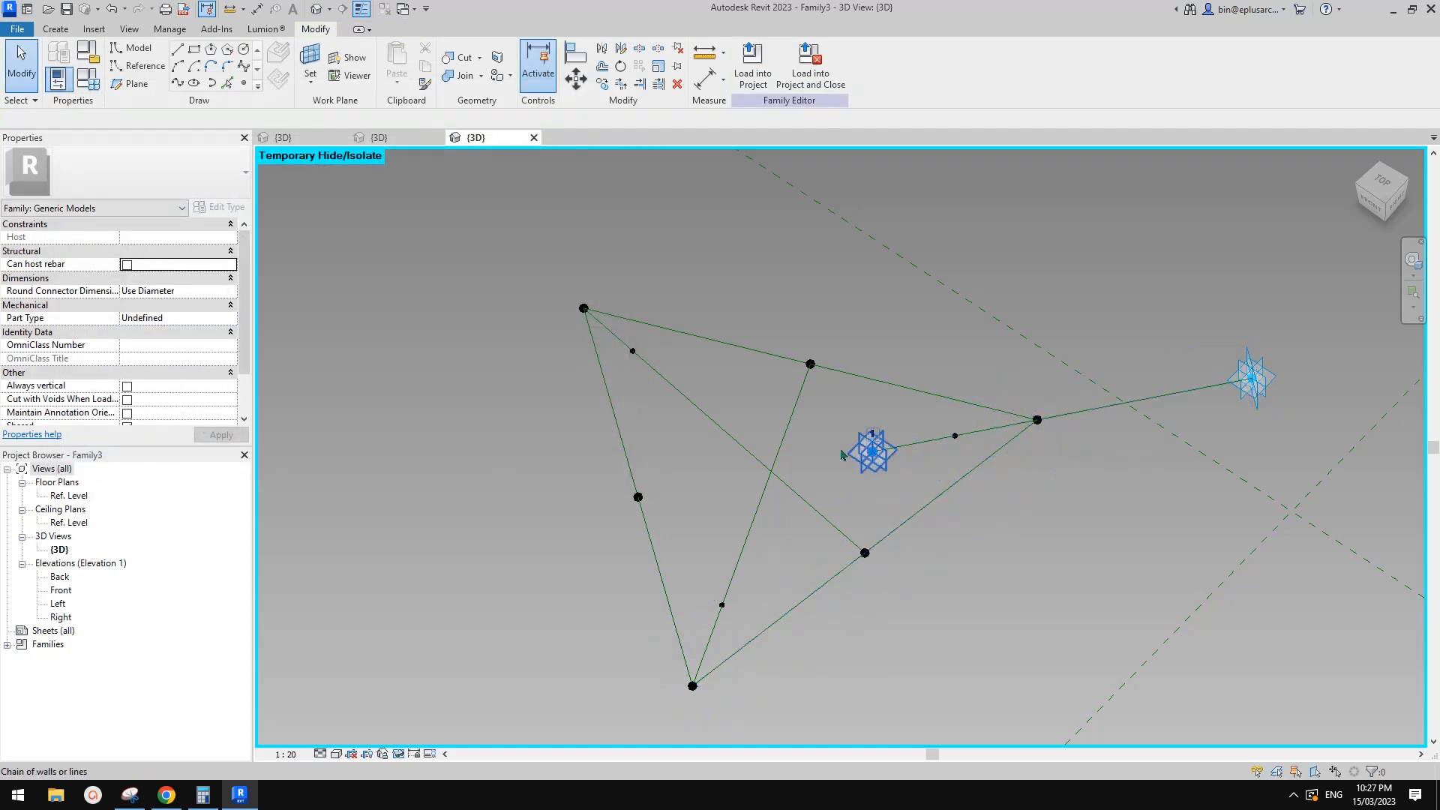
Associate the segment length of the two median-hosted reference points with the OFS1H parameter.
{"action": "middle_click_drag", "start_coordinate": [806, 485], "coordinate": [801, 399]}
{"action": "scroll", "coordinate": [732, 516], "scroll_direction": "down", "scroll_amount": 1}
{"action": "middle_click_drag", "start_coordinate": [732, 515], "coordinate": [678, 478], "text": "shift"}
{"action": "left_click_drag", "start_coordinate": [655, 504], "coordinate": [717, 514]}
{"action": "left_click", "coordinate": [642, 299], "text": "ctrl"}
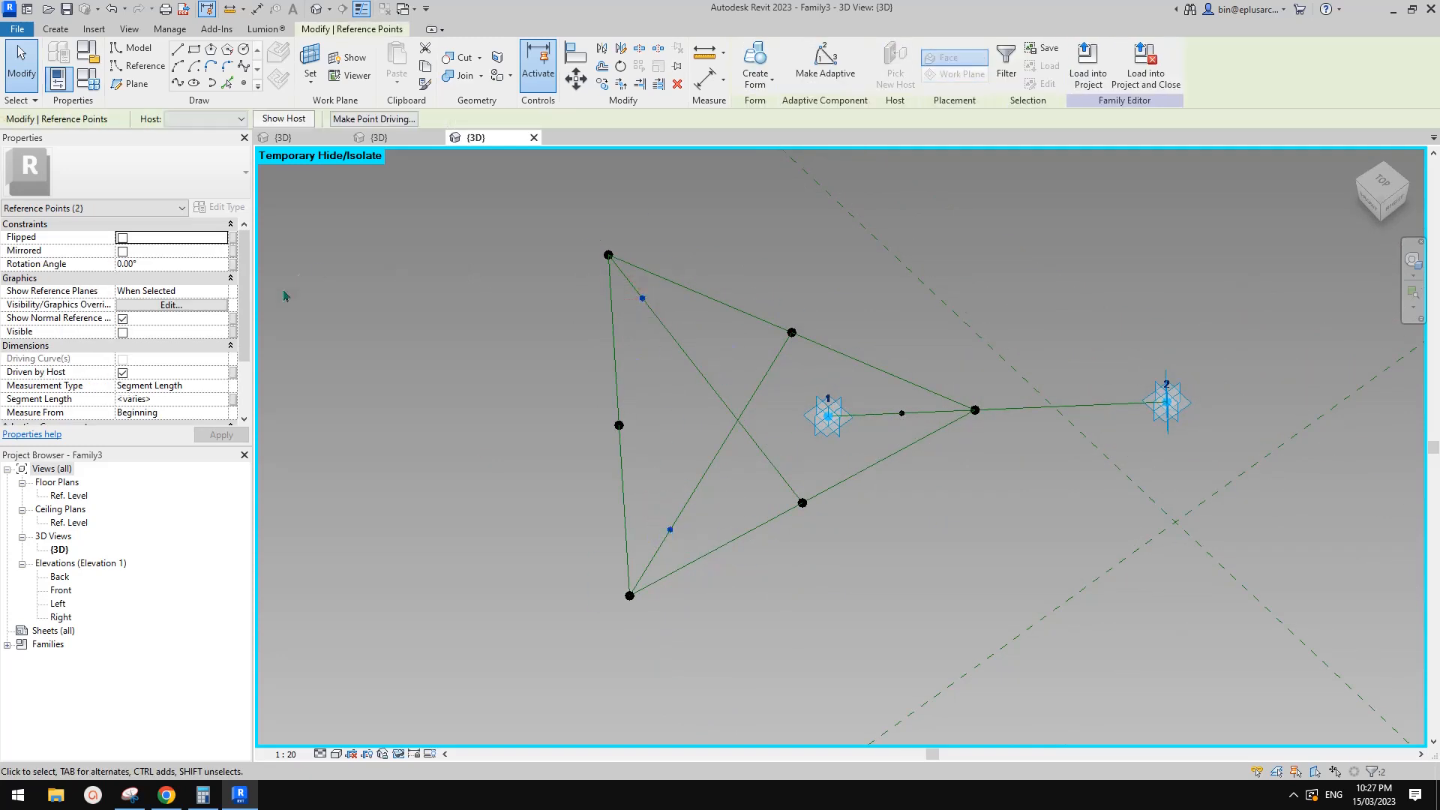
{"action": "left_click", "coordinate": [232, 399]}
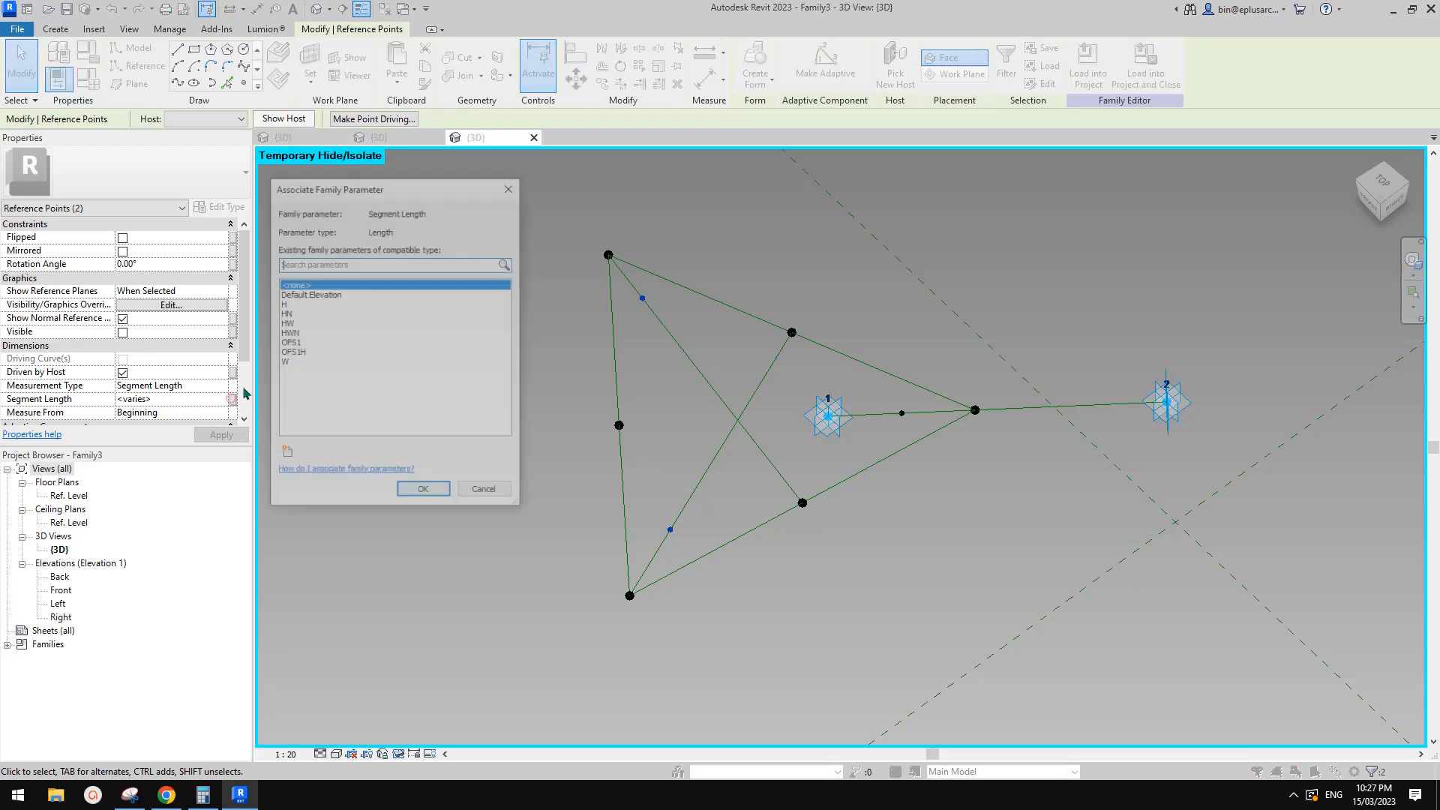
{"action": "left_click", "coordinate": [289, 353]}
{"action": "left_click", "coordinate": [437, 498]}
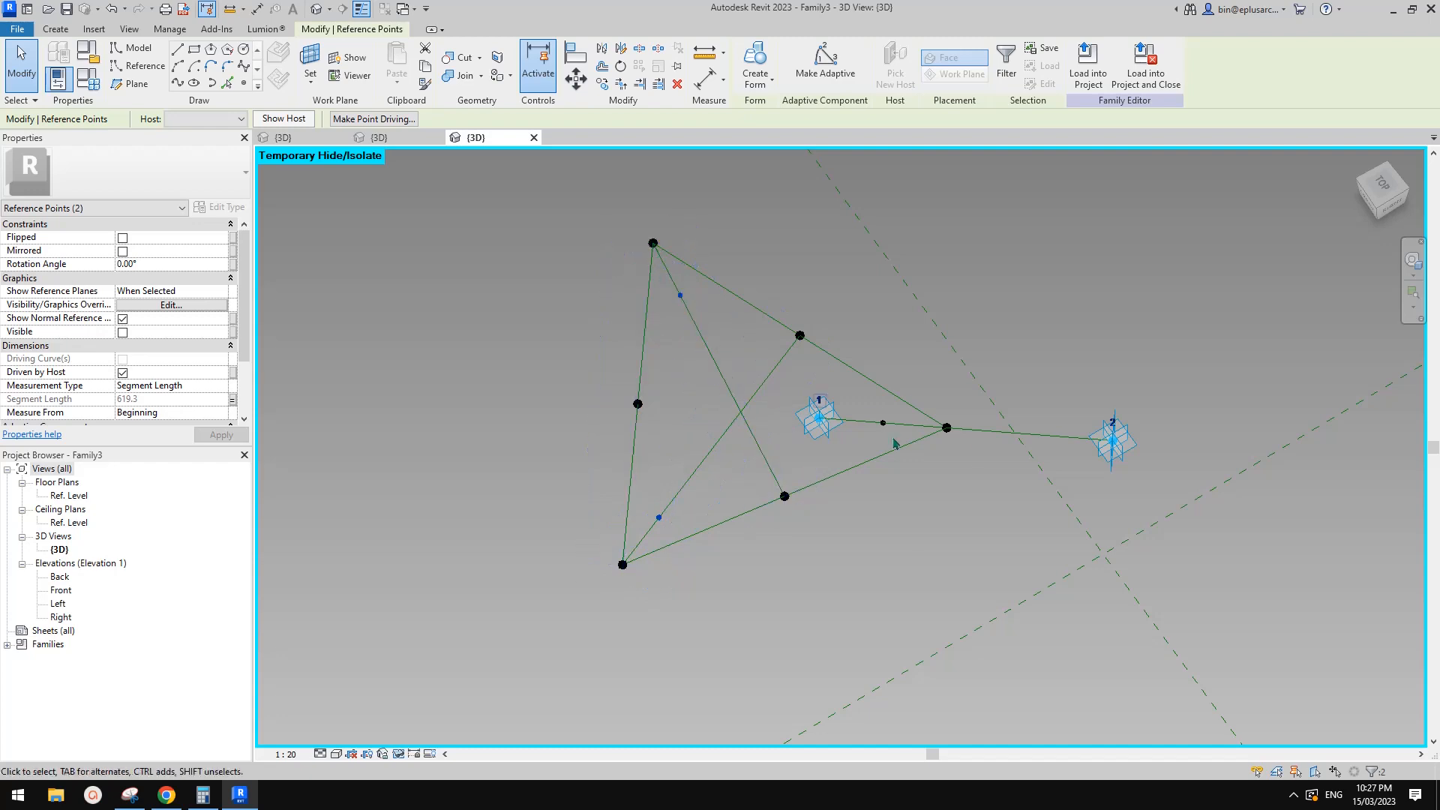
Inspect the measurement settings of the reference point between adaptive point 1 and the triangle vertex.
{"action": "left_click", "coordinate": [894, 420]}
{"action": "middle_click_drag", "start_coordinate": [916, 427], "coordinate": [977, 380], "text": "shift"}
{"action": "left_click", "coordinate": [919, 443]}
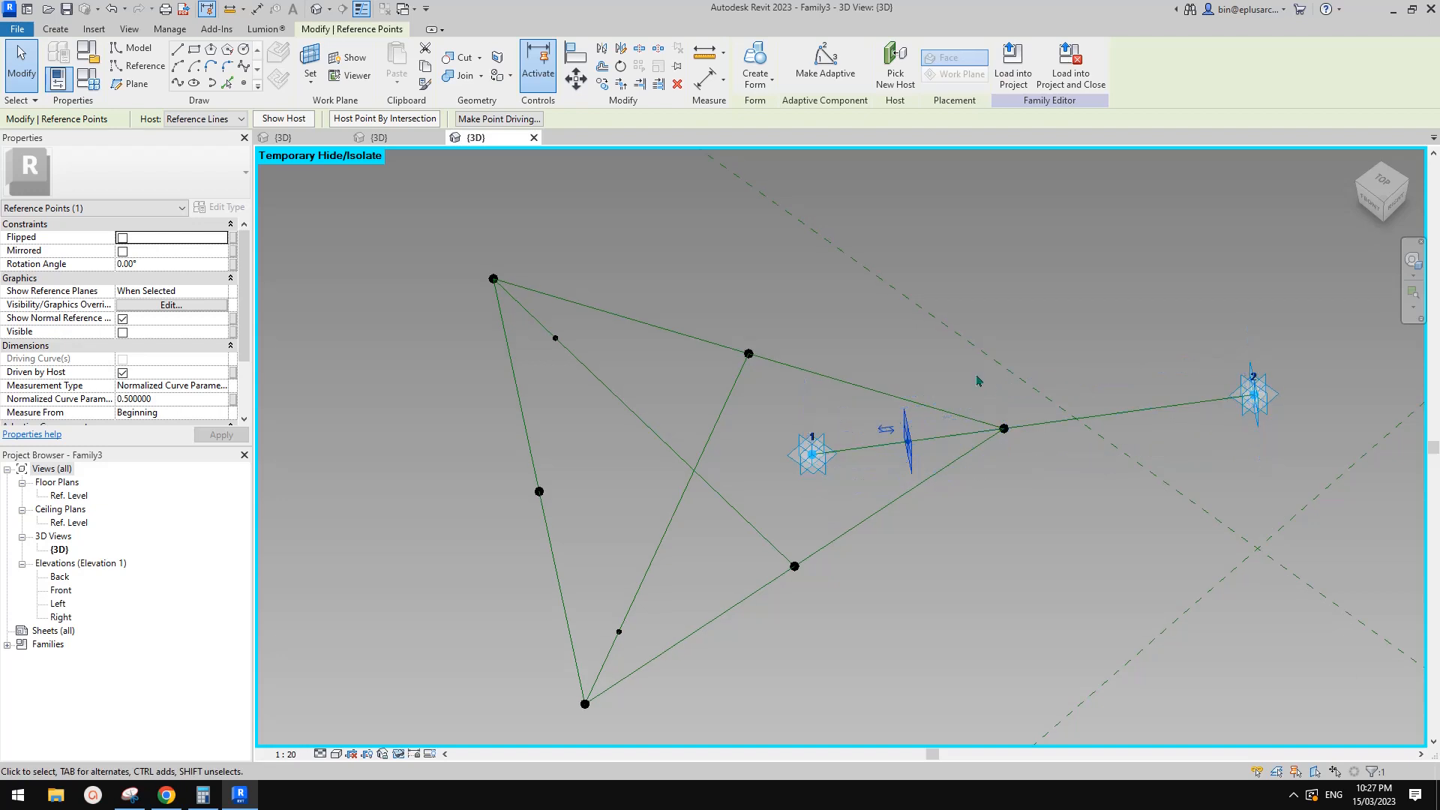
{"action": "left_click", "coordinate": [947, 378]}
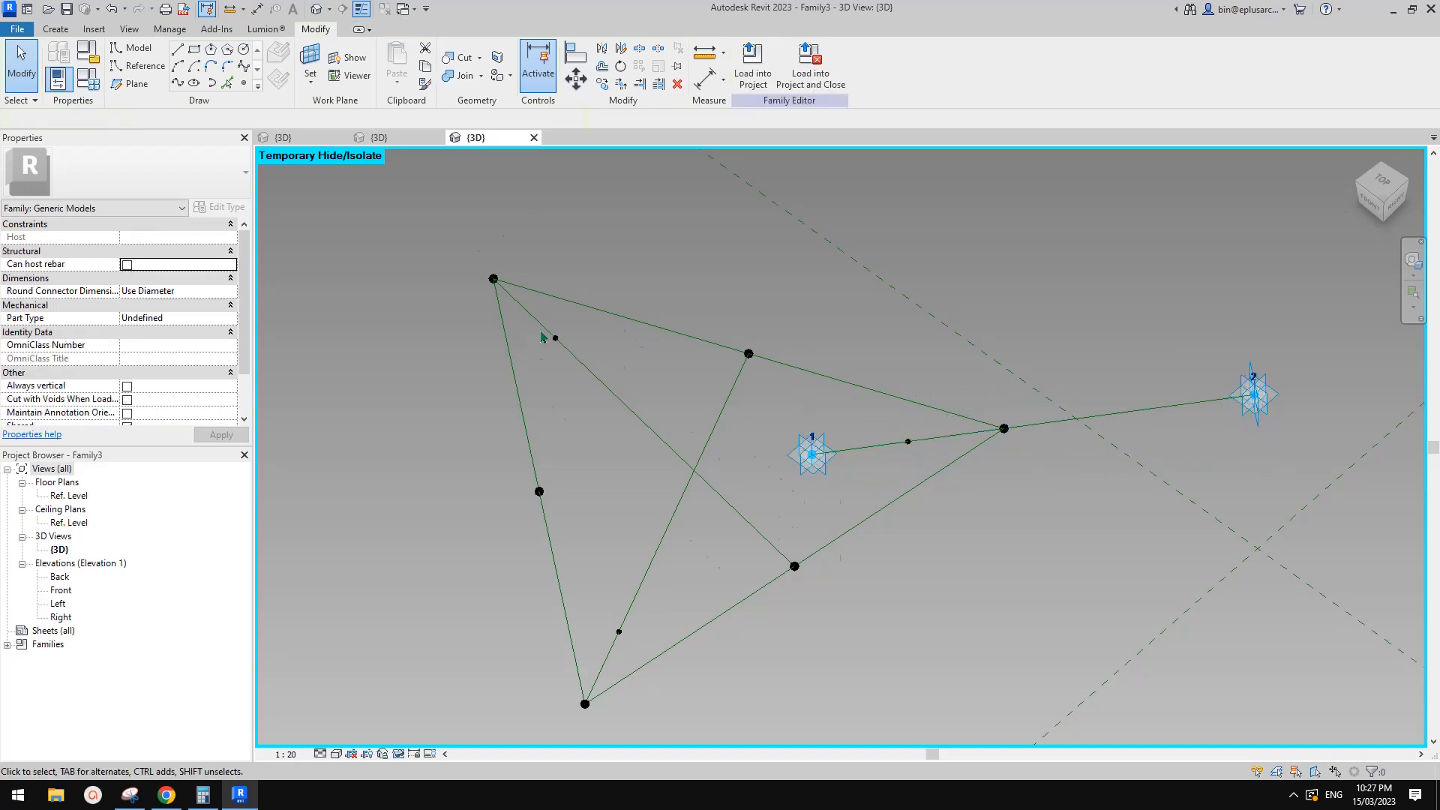
Connect the triangle's upper corner and its nearby median point with a spline through points, and make it a reference line.
{"action": "left_click_drag", "start_coordinate": [551, 335], "coordinate": [609, 344]}
{"action": "left_click", "coordinate": [529, 263]}
{"action": "left_click_drag", "start_coordinate": [523, 250], "coordinate": [647, 374]}
{"action": "left_click", "coordinate": [186, 88]}
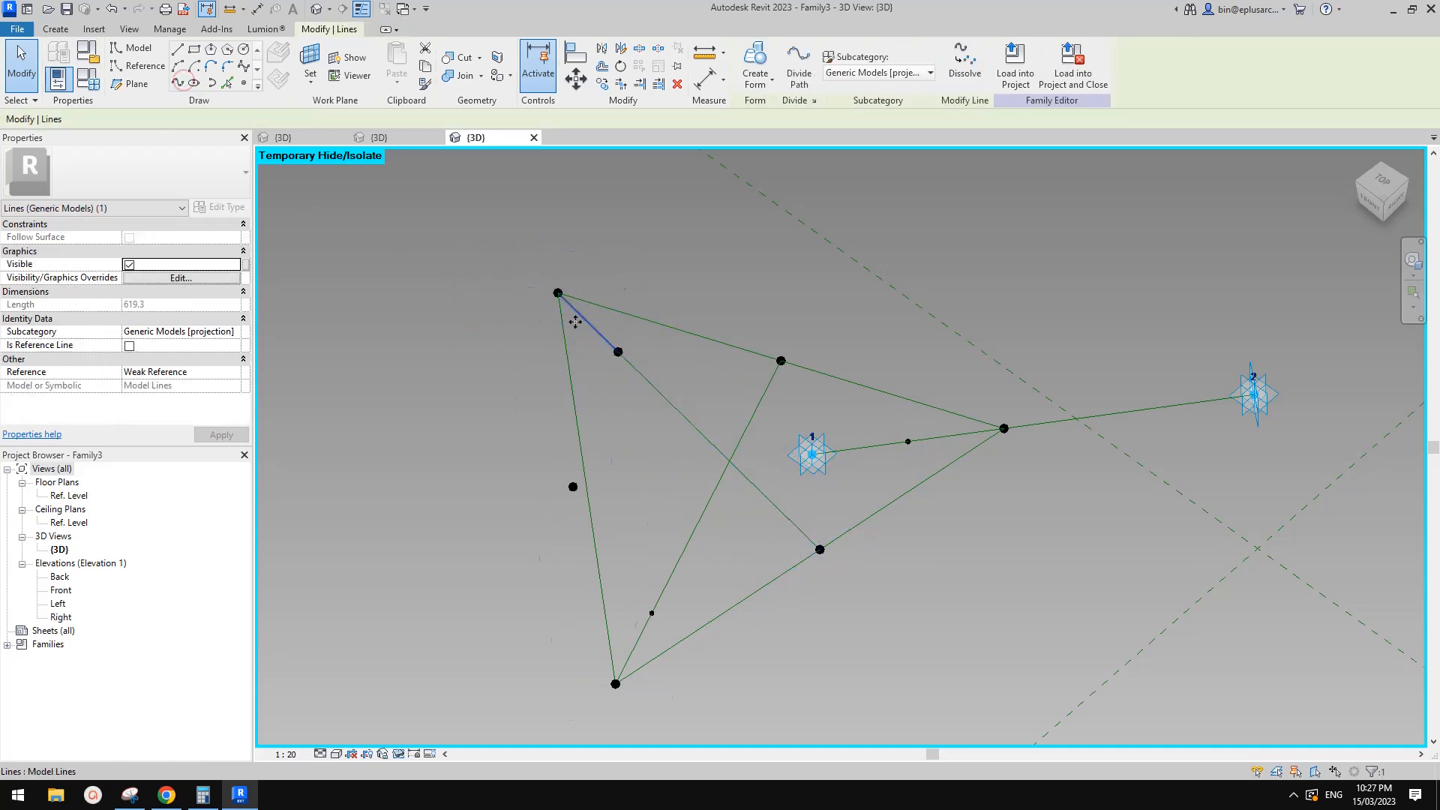
{"action": "left_click", "coordinate": [130, 354]}
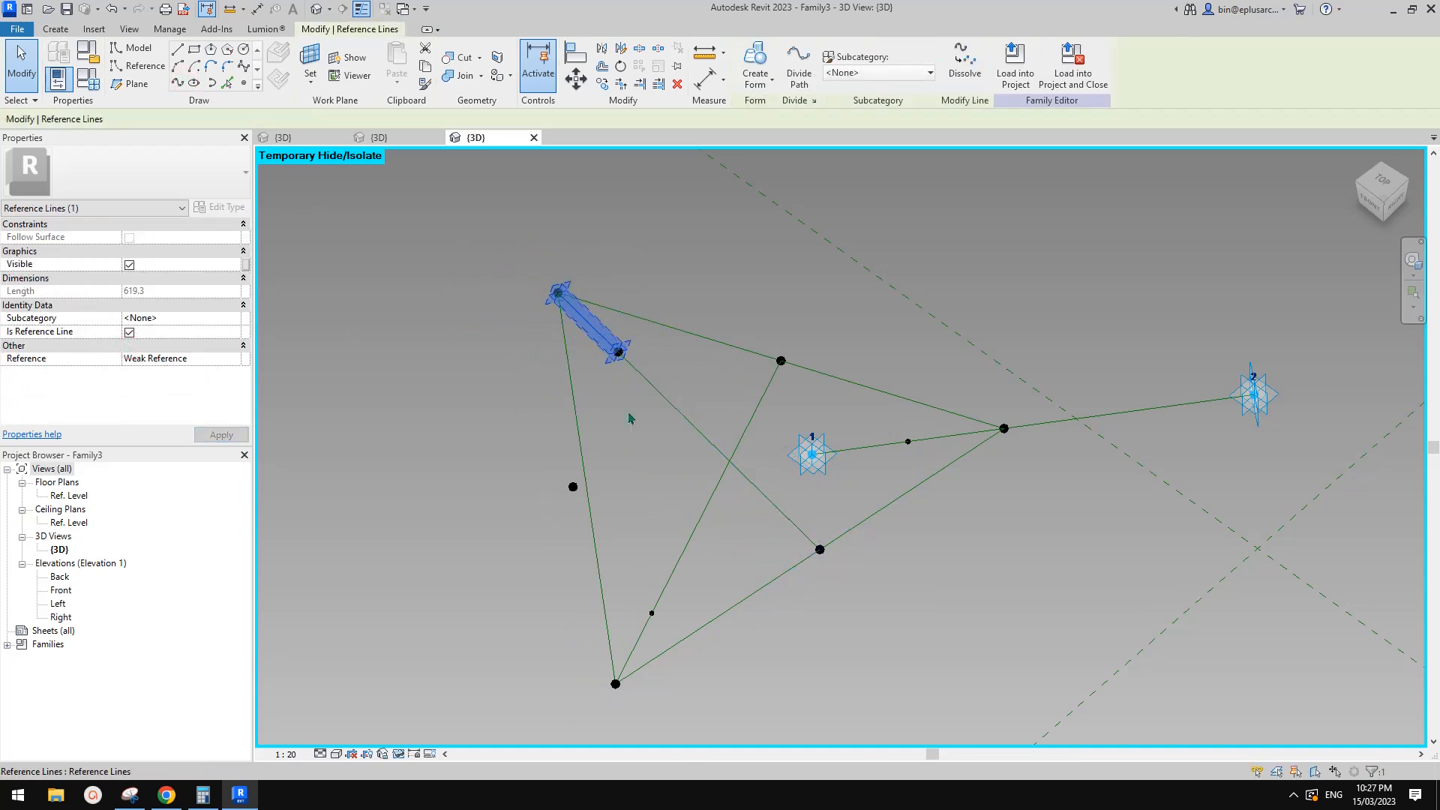
Connect the triangle's lower corner and its nearby median point with a spline through points, and make it a reference line.
{"action": "left_click_drag", "start_coordinate": [520, 569], "coordinate": [713, 698]}
{"action": "left_click", "coordinate": [177, 84]}
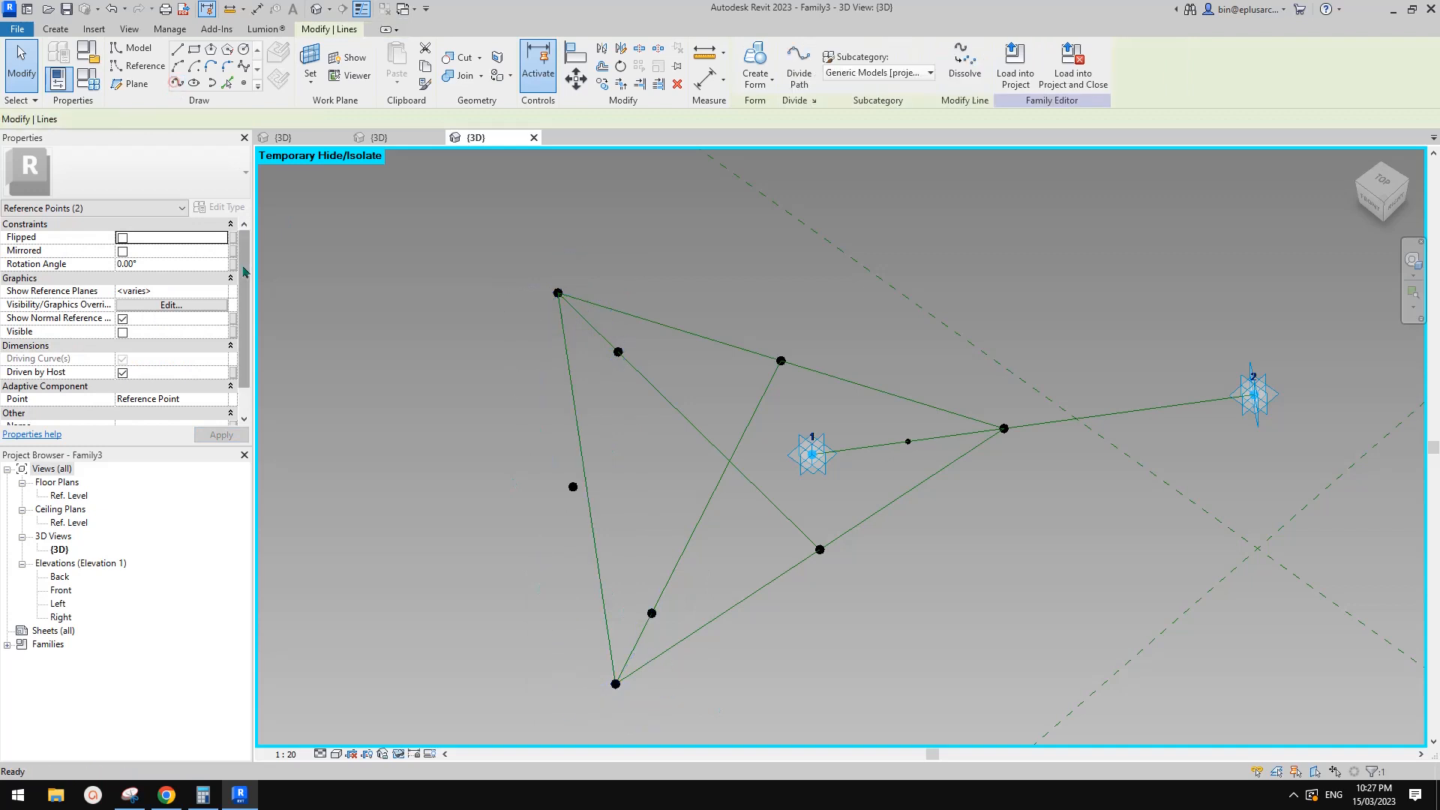
{"action": "left_click", "coordinate": [126, 345]}
{"action": "left_click", "coordinate": [788, 267]}
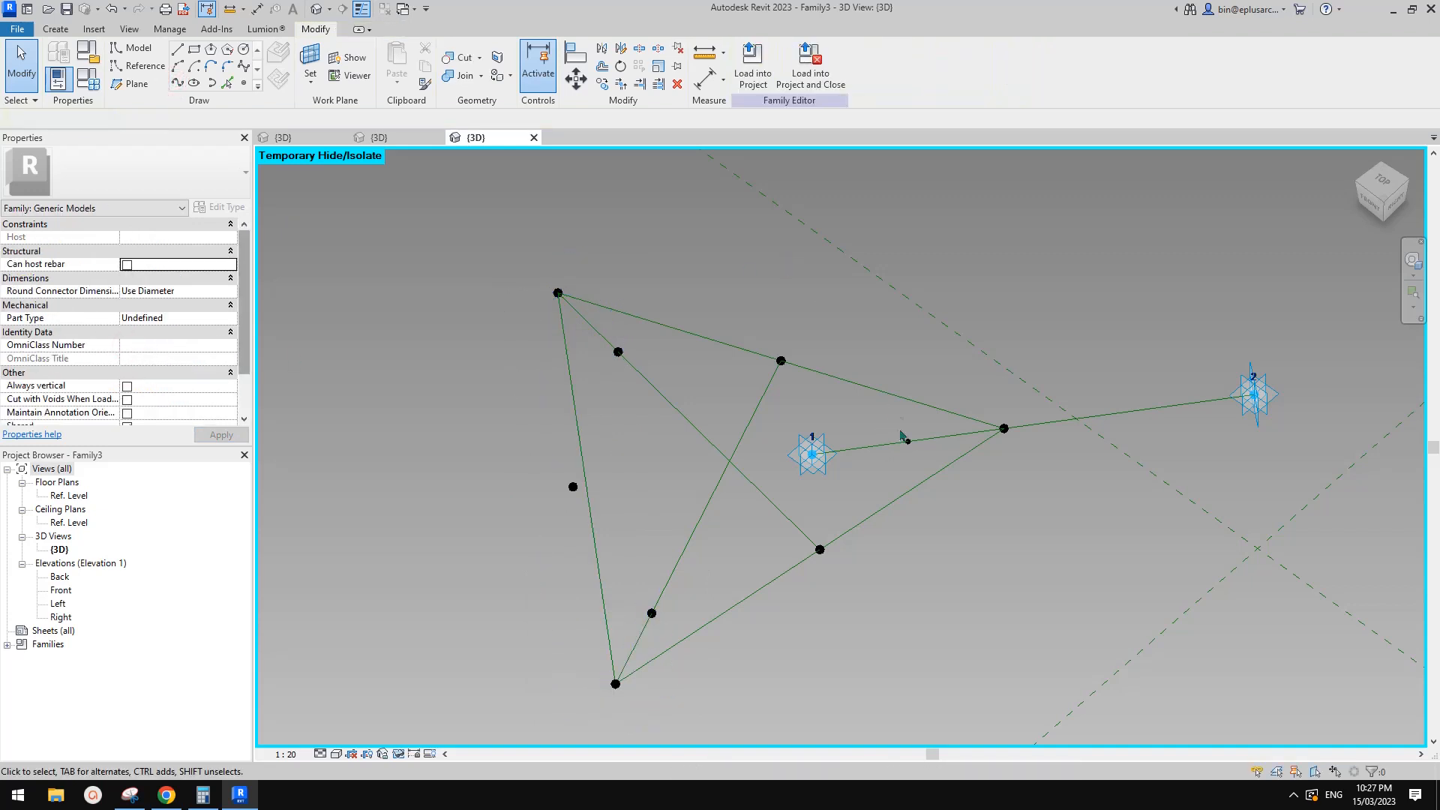
Connect the vertex between the adaptive points and the point hosted beside it with a spline through points, as a reference line.
{"action": "left_click_drag", "start_coordinate": [885, 456], "coordinate": [1008, 403]}
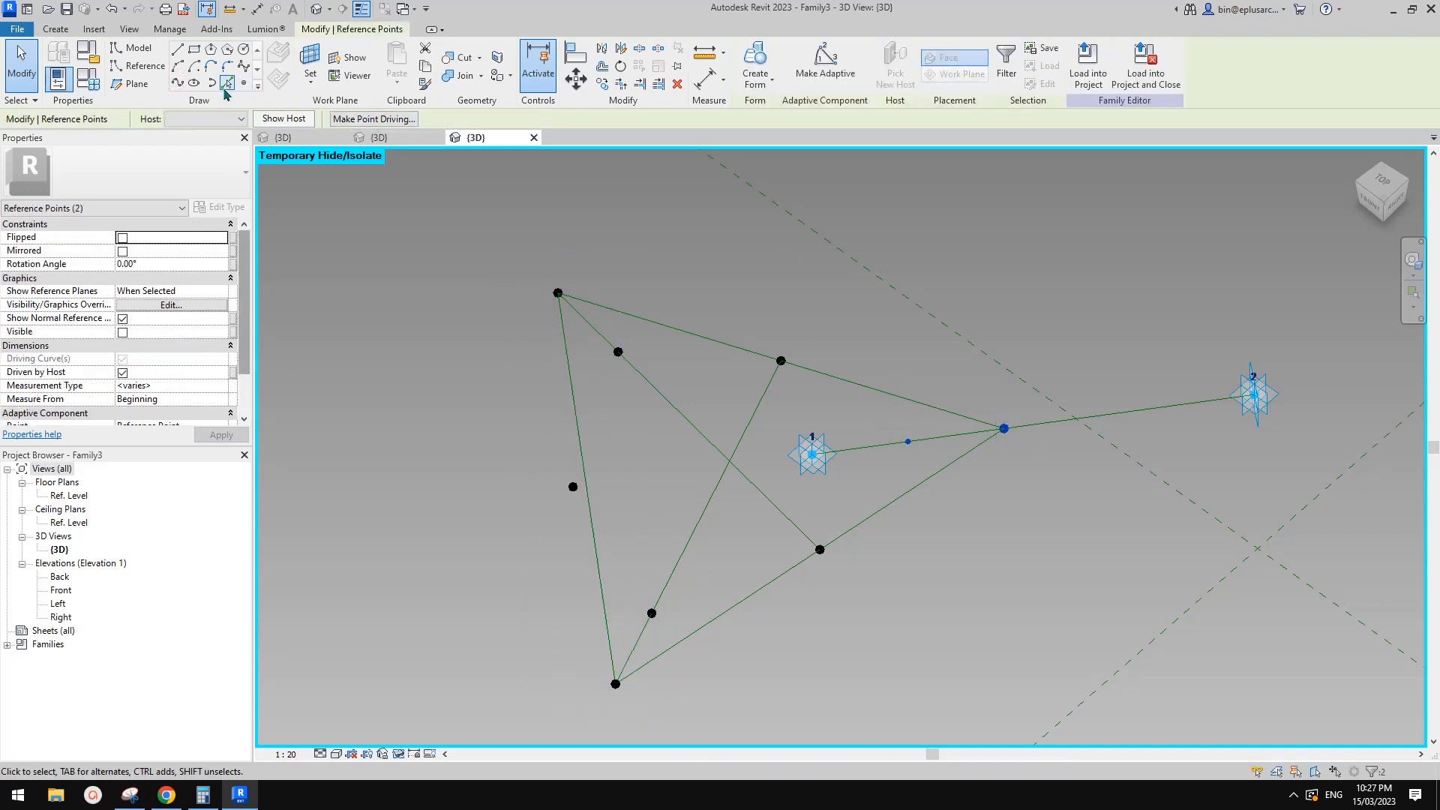
{"action": "left_click", "coordinate": [177, 82]}
{"action": "left_click", "coordinate": [129, 346]}
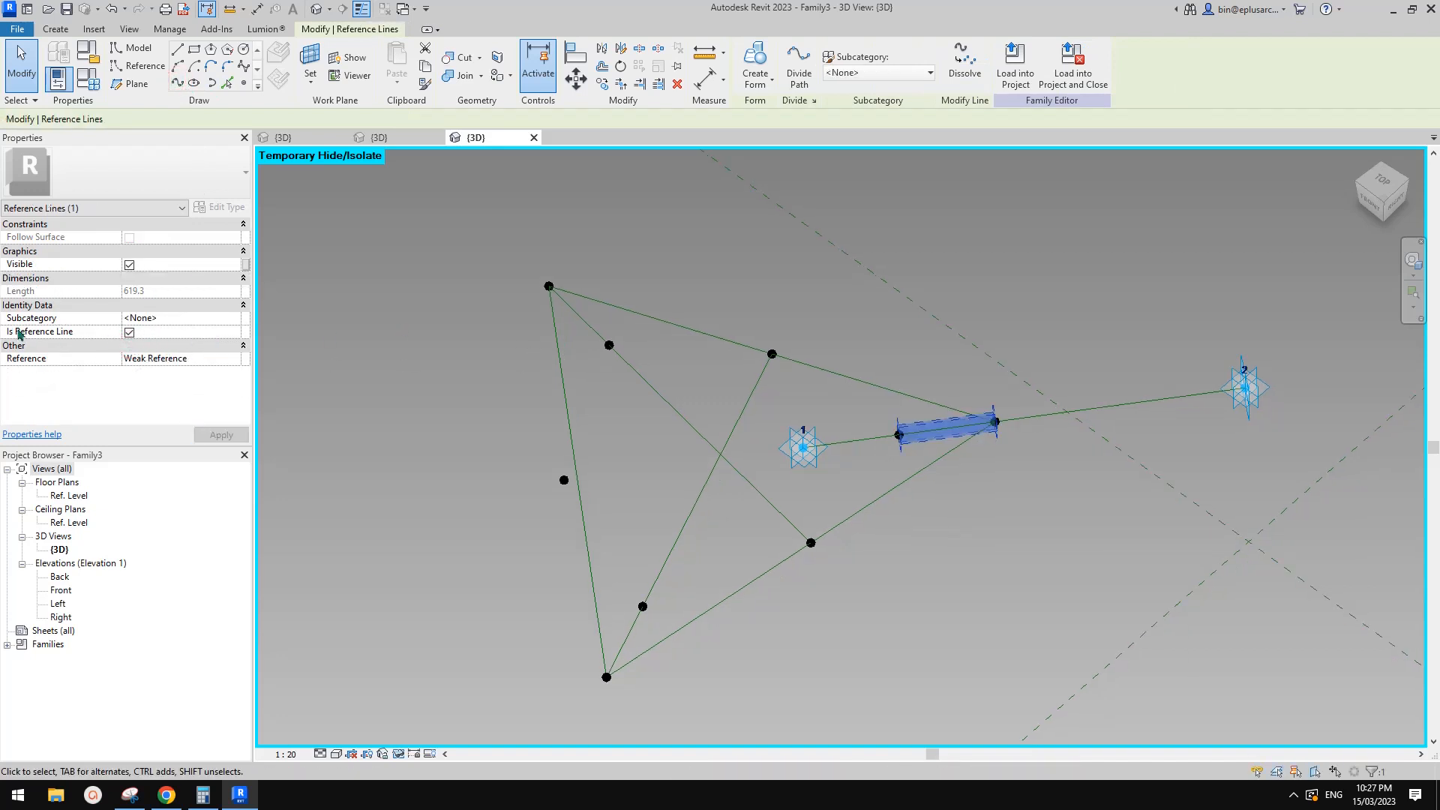
{"action": "middle_click_drag", "start_coordinate": [474, 356], "coordinate": [468, 337]}
{"action": "left_click", "coordinate": [616, 606]}
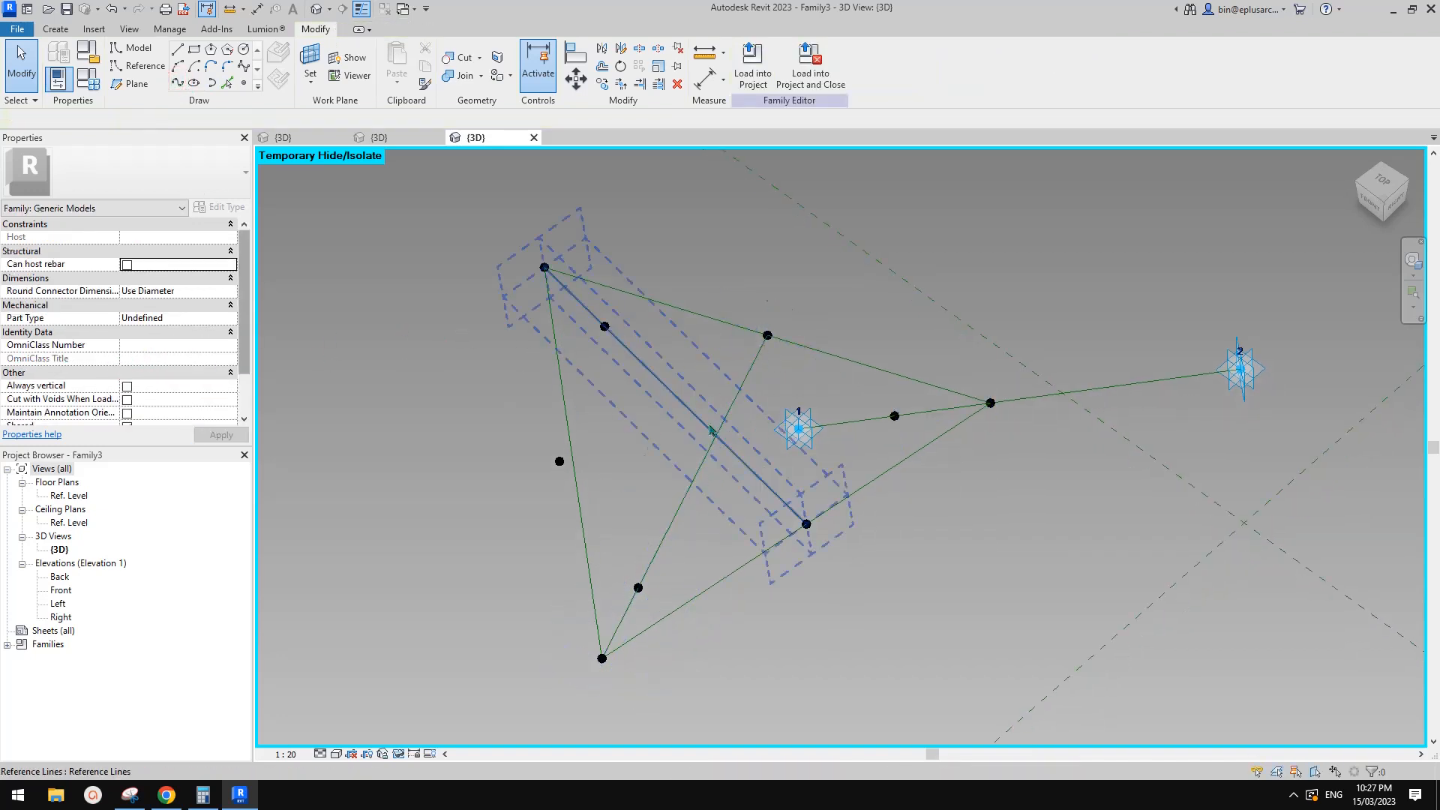
Place a hosted reference point on the short reference line between the triangle's upper corner and its median point.
{"action": "scroll", "coordinate": [674, 395], "scroll_direction": "up", "scroll_amount": 1}
{"action": "middle_click_drag", "start_coordinate": [674, 385], "coordinate": [683, 396]}
{"action": "middle_click_drag", "start_coordinate": [683, 396], "coordinate": [730, 405]}
{"action": "scroll", "coordinate": [647, 381], "scroll_direction": "up", "scroll_amount": 1}
{"action": "middle_click_drag", "start_coordinate": [639, 365], "coordinate": [661, 350], "text": "shift"}
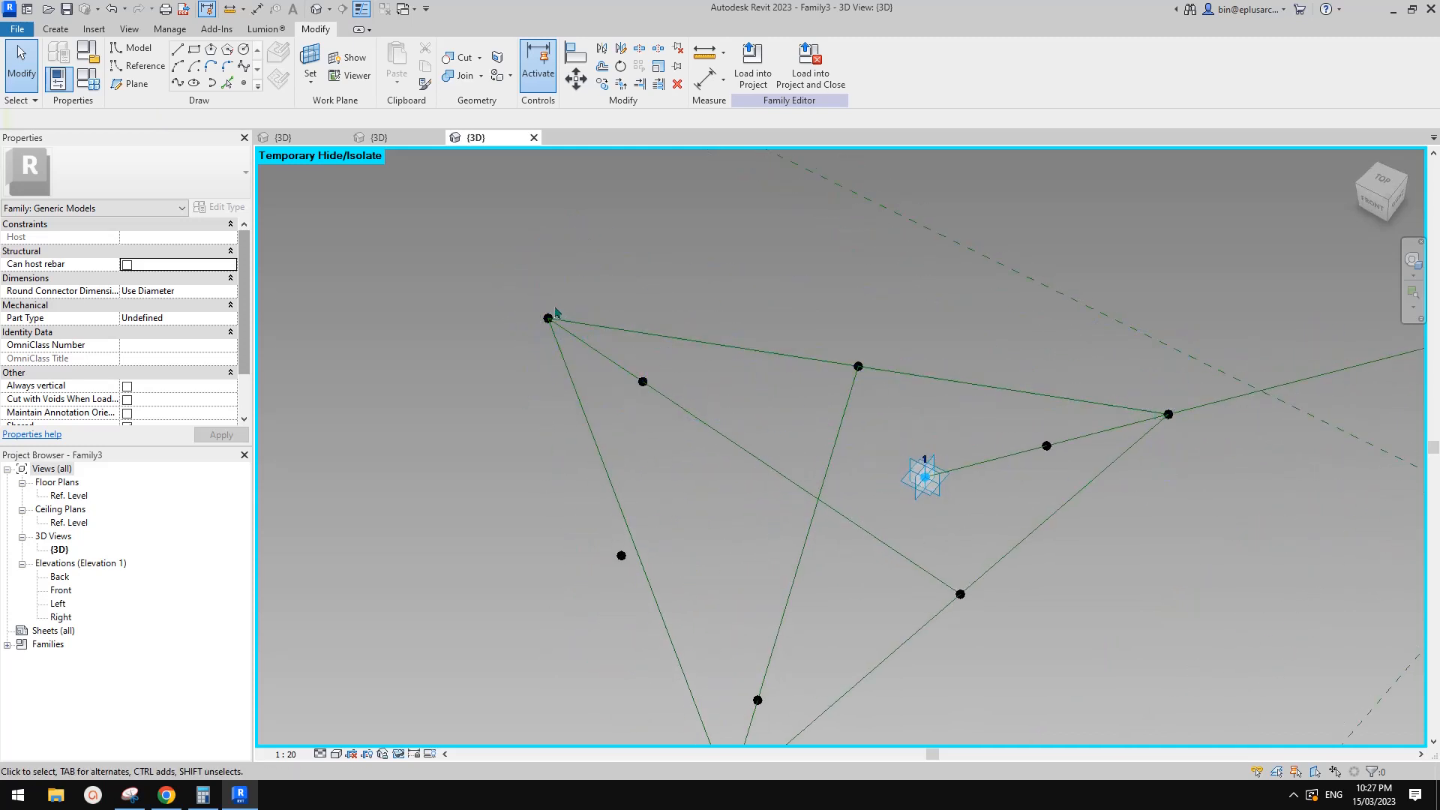
{"action": "middle_click_drag", "start_coordinate": [558, 314], "coordinate": [573, 312]}
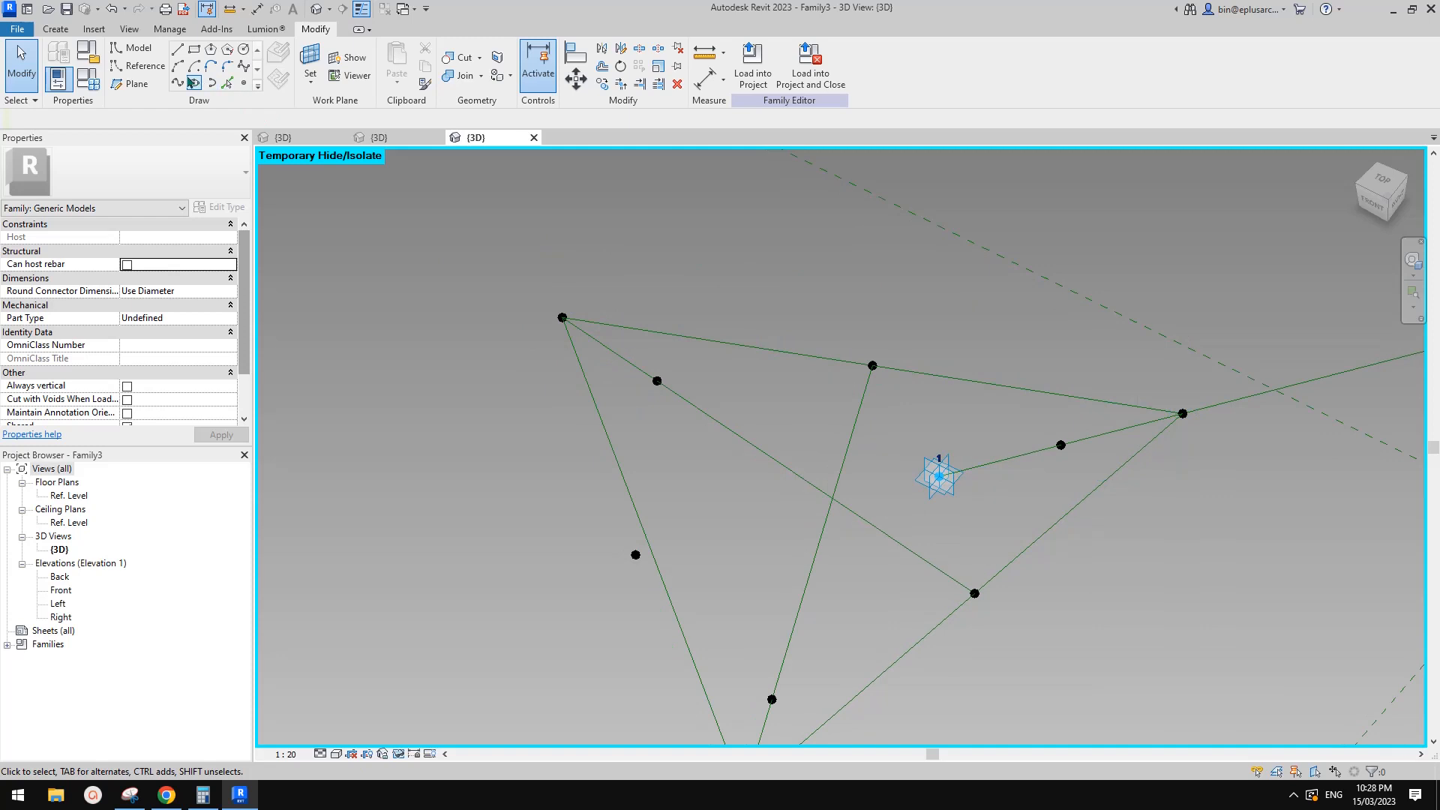
{"action": "left_click", "coordinate": [241, 89]}
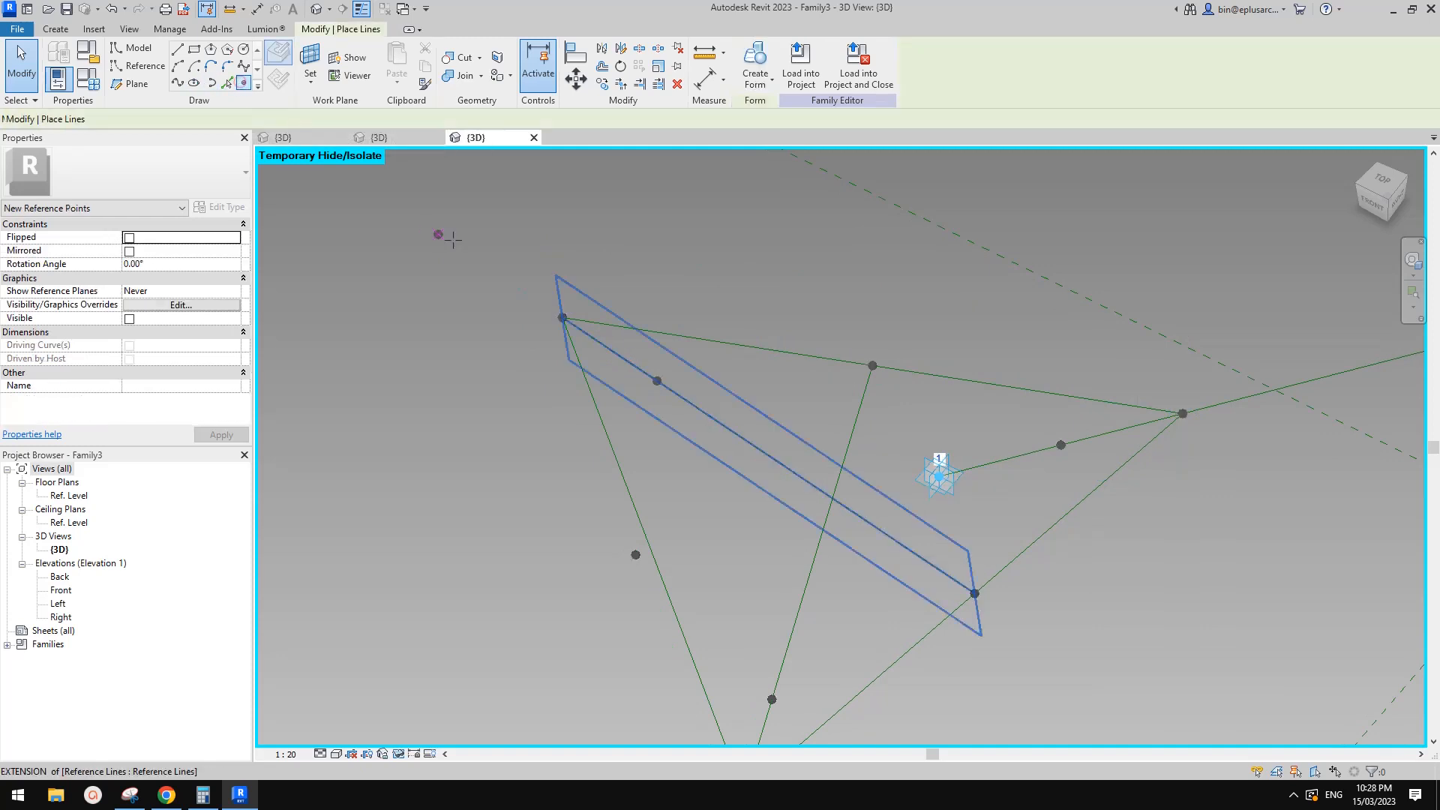
{"action": "middle_click_drag", "start_coordinate": [392, 279], "coordinate": [408, 280], "text": "shift"}
{"action": "left_click", "coordinate": [281, 54]}
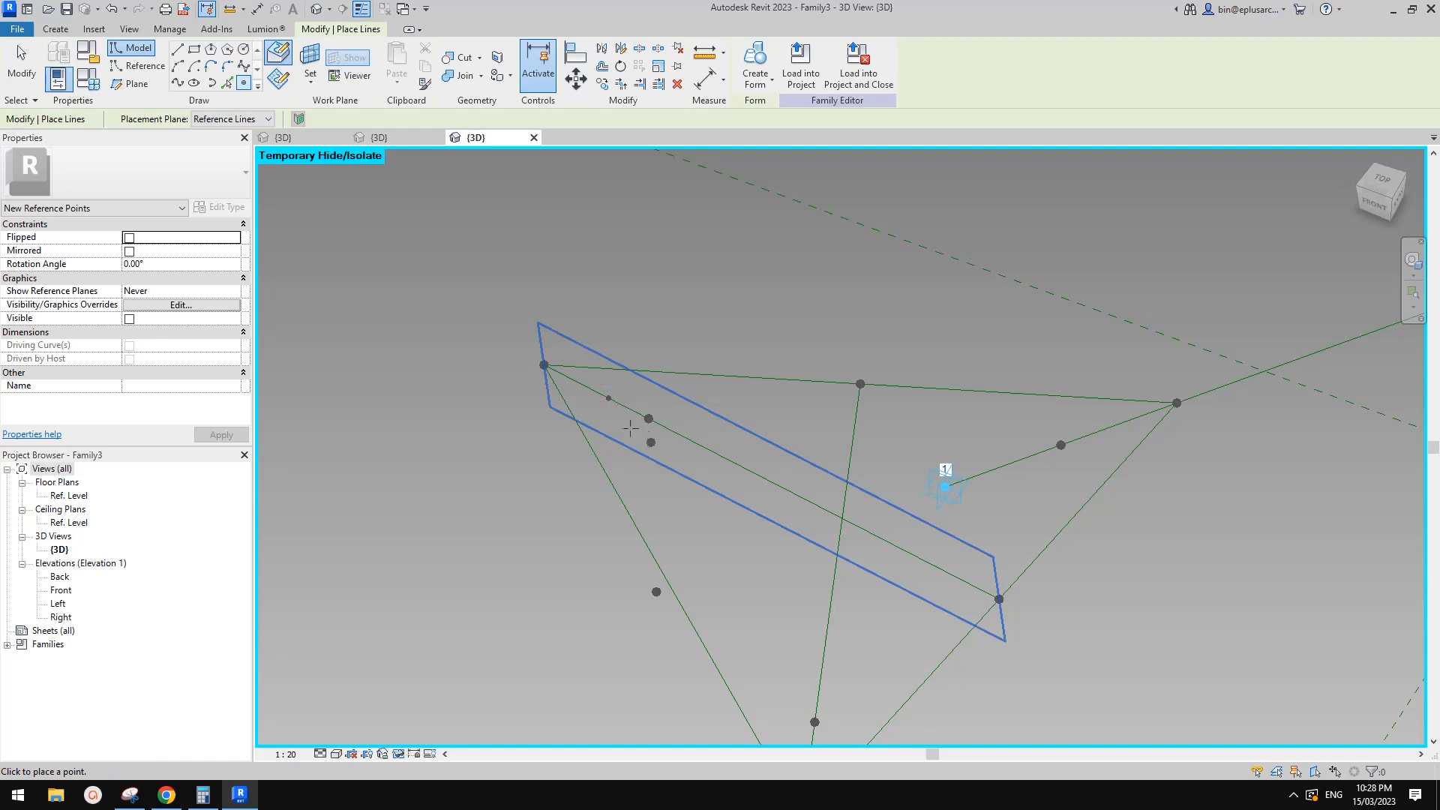
{"action": "scroll", "coordinate": [618, 422], "scroll_direction": "up", "scroll_amount": 2}
{"action": "key", "text": "Escape"}
Set the work plane to the plane of the reference point on the upper short reference line for drawing reference lines.
{"action": "scroll", "coordinate": [620, 411], "scroll_direction": "up", "scroll_amount": 1}
{"action": "middle_click_drag", "start_coordinate": [616, 407], "coordinate": [606, 378], "text": "shift"}
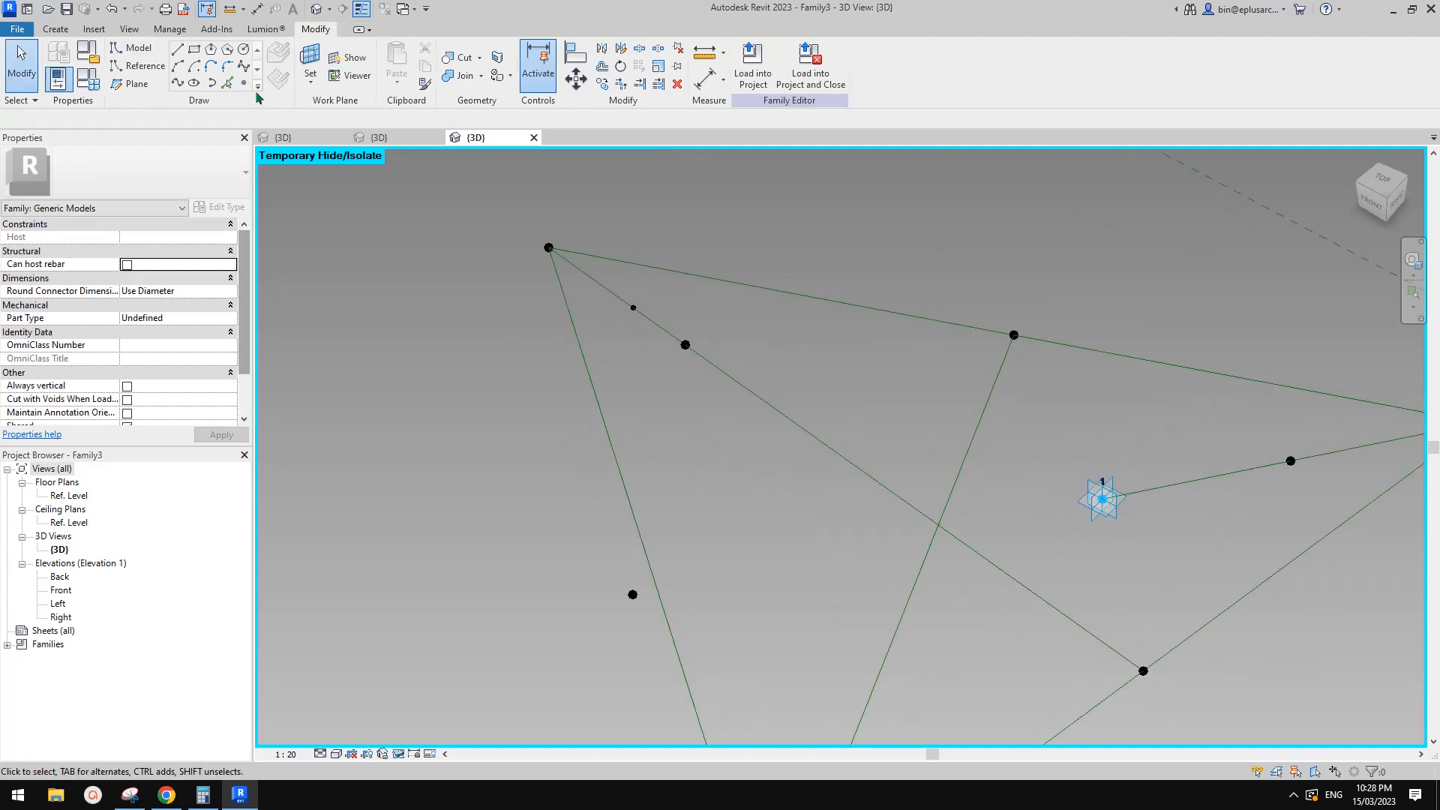
{"action": "left_click", "coordinate": [137, 65]}
{"action": "scroll", "coordinate": [666, 405], "scroll_direction": "up", "scroll_amount": 3}
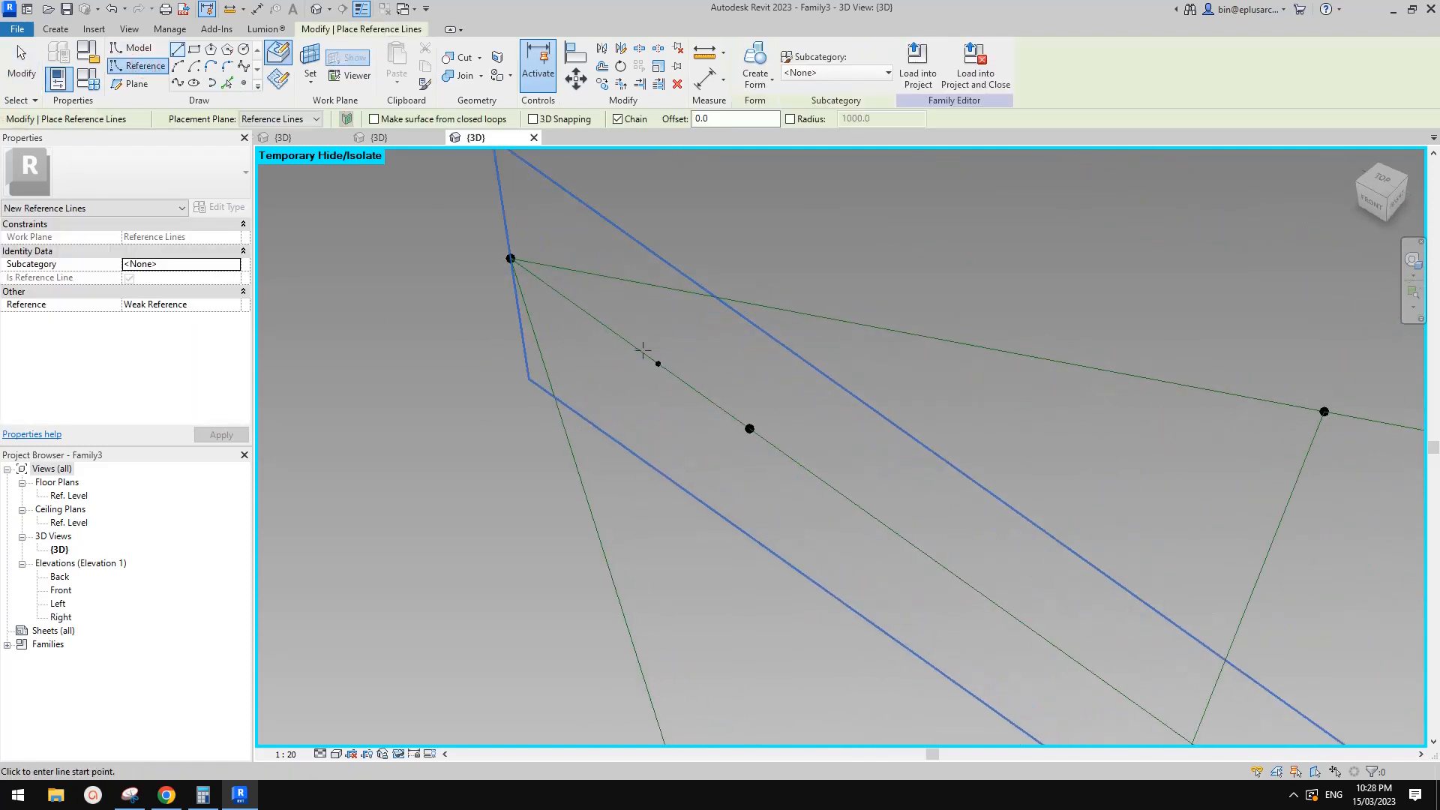
{"action": "left_click", "coordinate": [227, 50]}
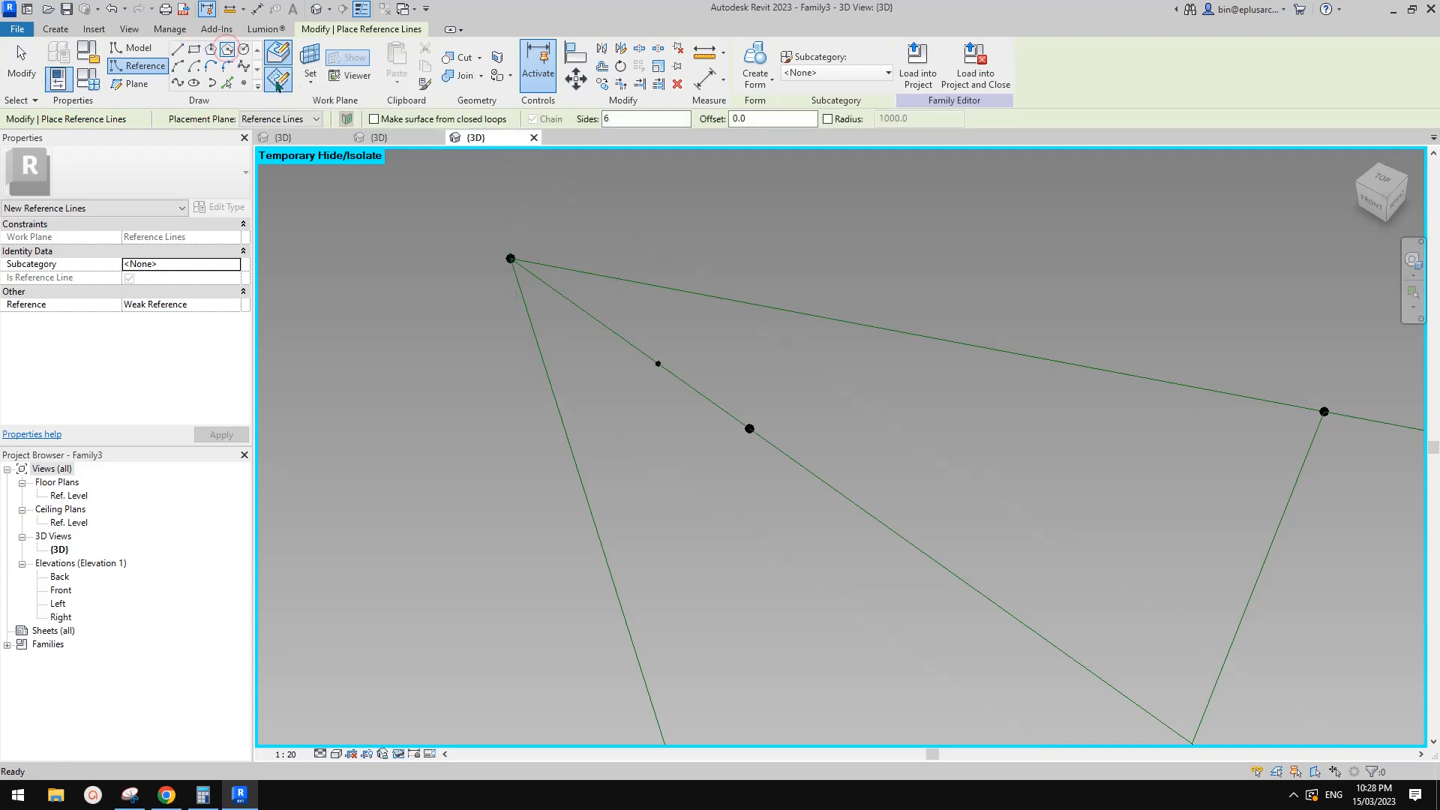
{"action": "key", "text": "Escape"}
{"action": "key", "text": "Escape"}
{"action": "left_click", "coordinate": [658, 363]}
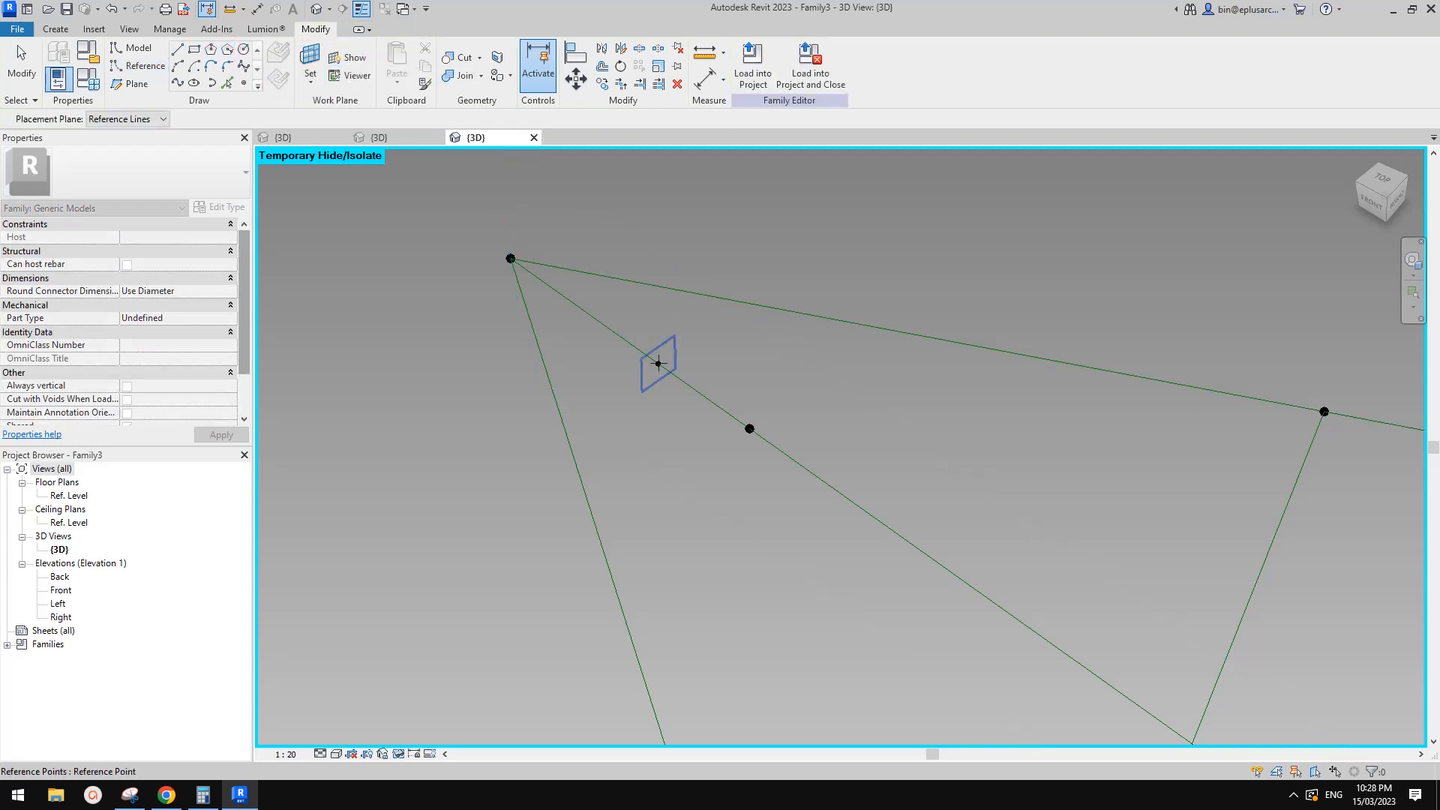
{"action": "key", "text": "Return"}
Draw a four-sided circumscribed reference polygon centred on the hosted point of the upper short line, with a radius of about 95 mm.
{"action": "left_click", "coordinate": [658, 363]}
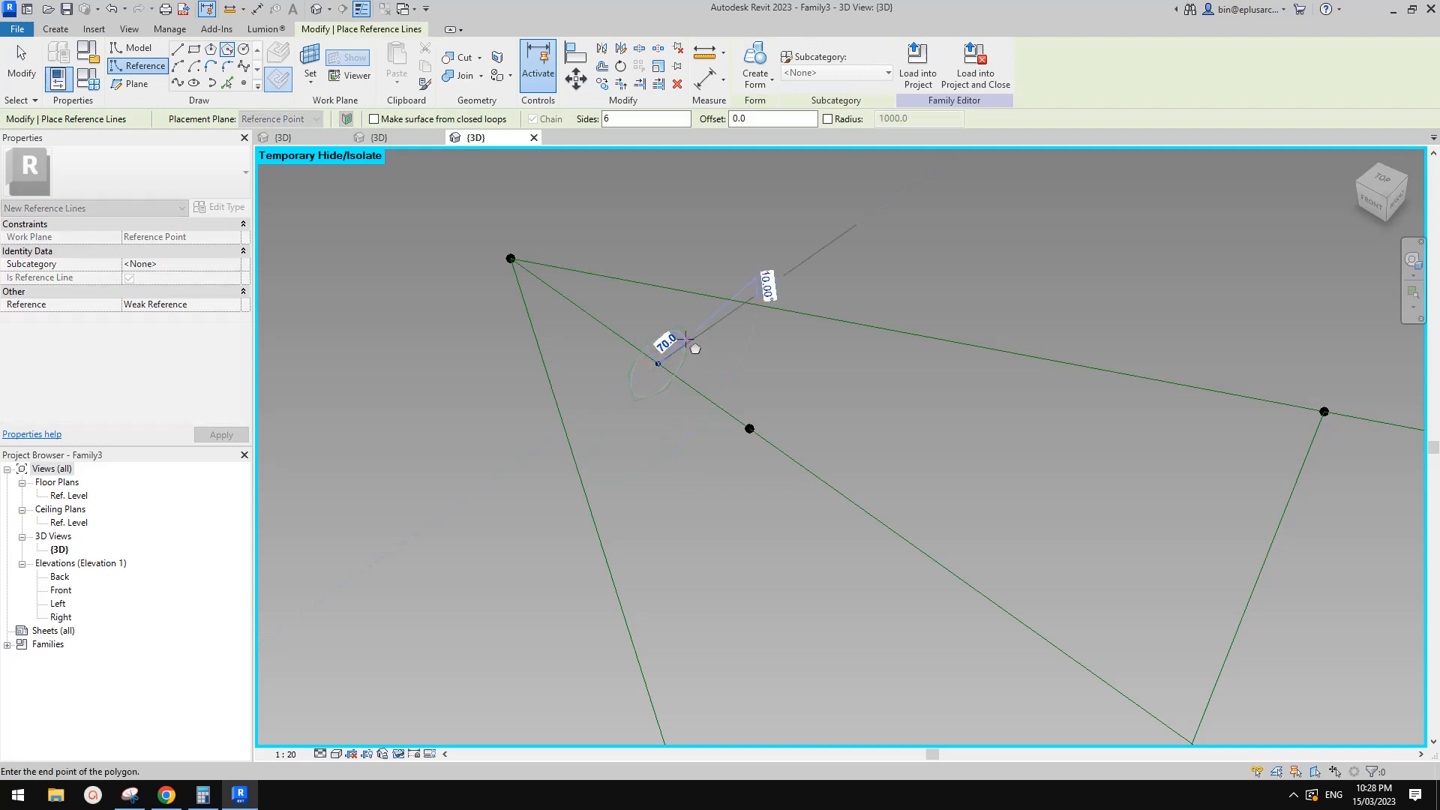
{"action": "key", "text": "Escape"}
{"action": "left_click_drag", "start_coordinate": [622, 118], "coordinate": [555, 114]}
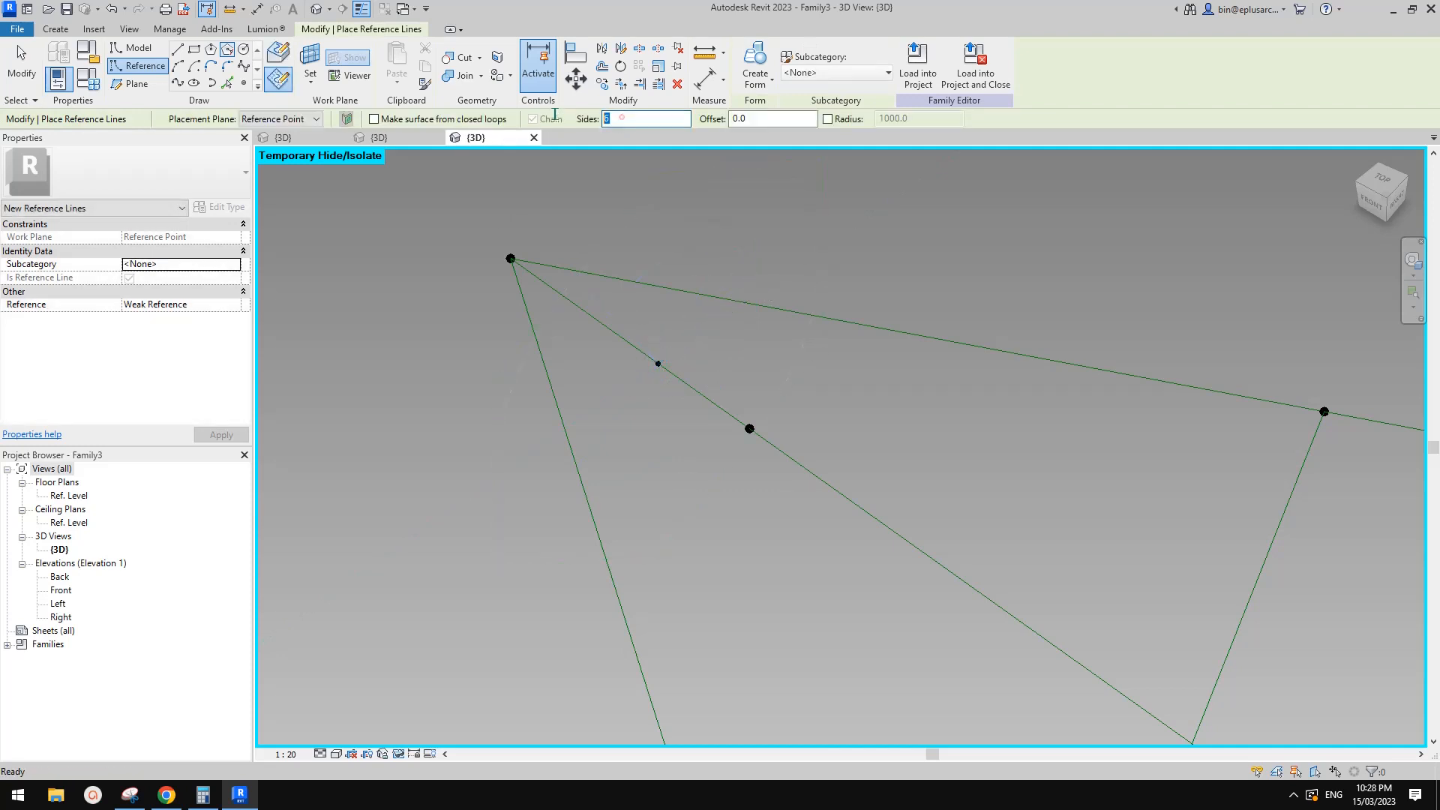
{"action": "type", "text": "4"}
{"action": "left_click", "coordinate": [658, 364]}
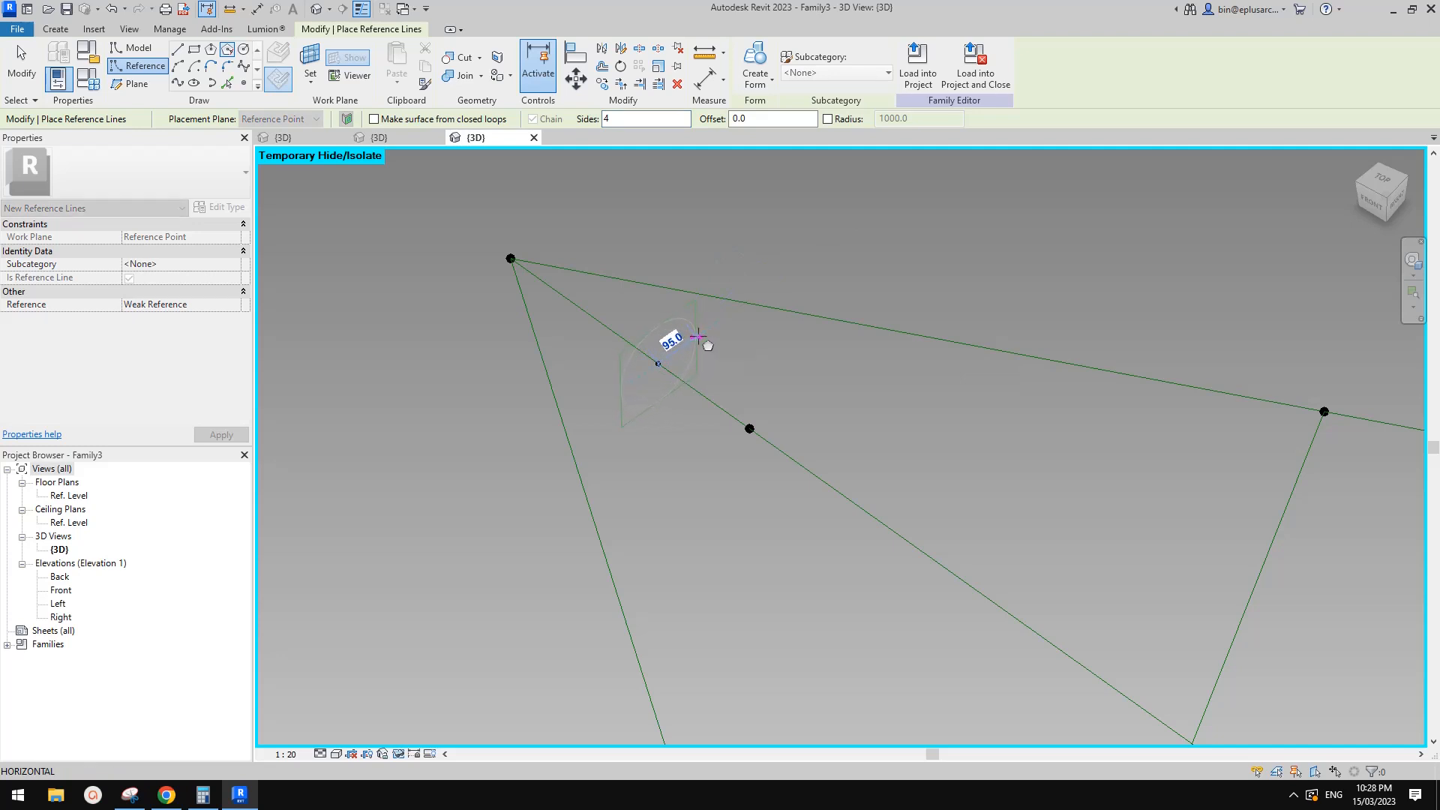
{"action": "left_click", "coordinate": [698, 336]}
{"action": "scroll", "coordinate": [695, 387], "scroll_direction": "down", "scroll_amount": 1}
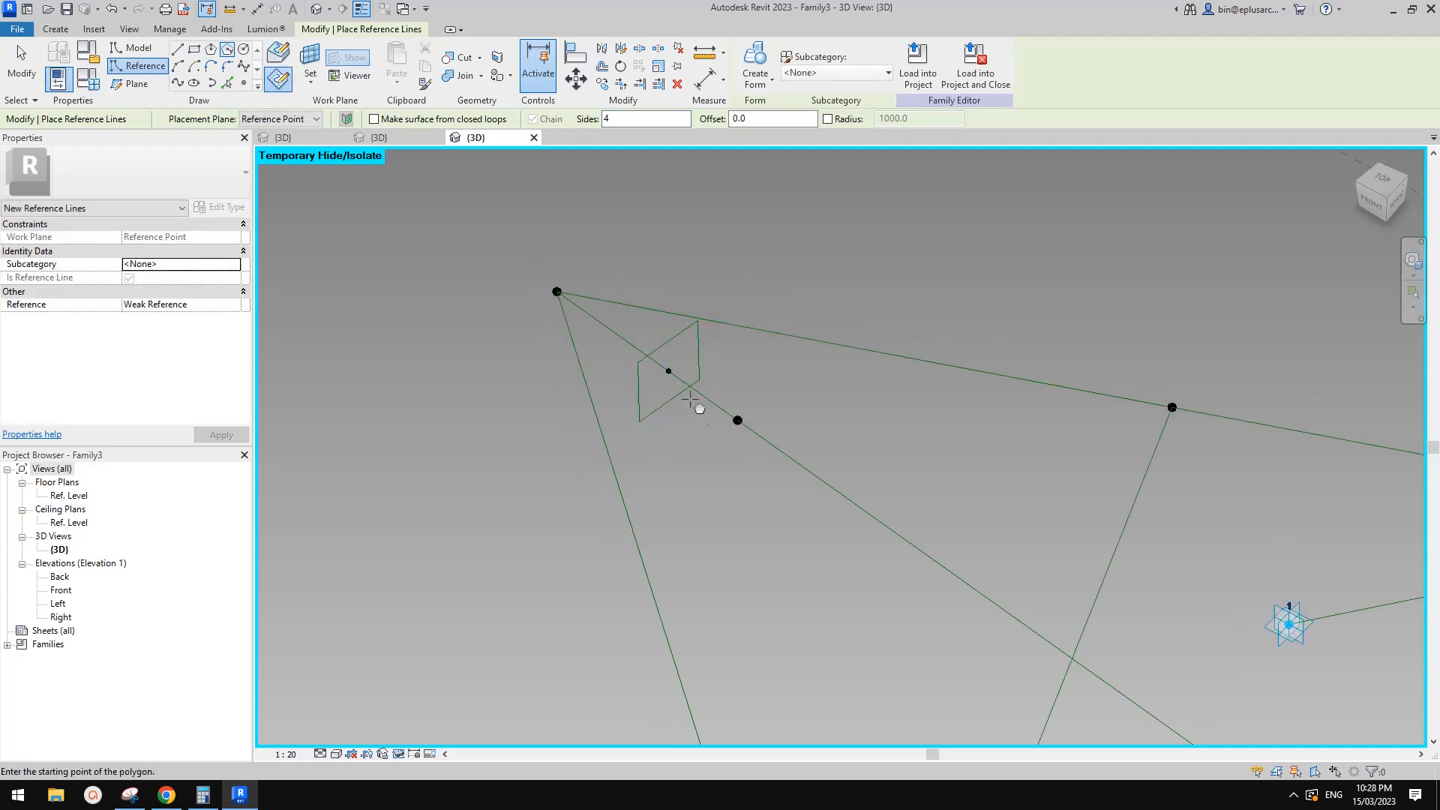
{"action": "mouse_move", "coordinate": [690, 395]}
{"action": "middle_mouse_down", "text": "shift"}
{"action": "mouse_move", "coordinate": [696, 384]}
{"action": "mouse_move", "coordinate": [661, 384]}
{"action": "mouse_move", "coordinate": [666, 368]}
{"action": "mouse_move", "coordinate": [689, 408]}
{"action": "middle_mouse_up", "text": "shift"}
{"action": "key", "text": "Escape"}
{"action": "key", "text": "Escape"}
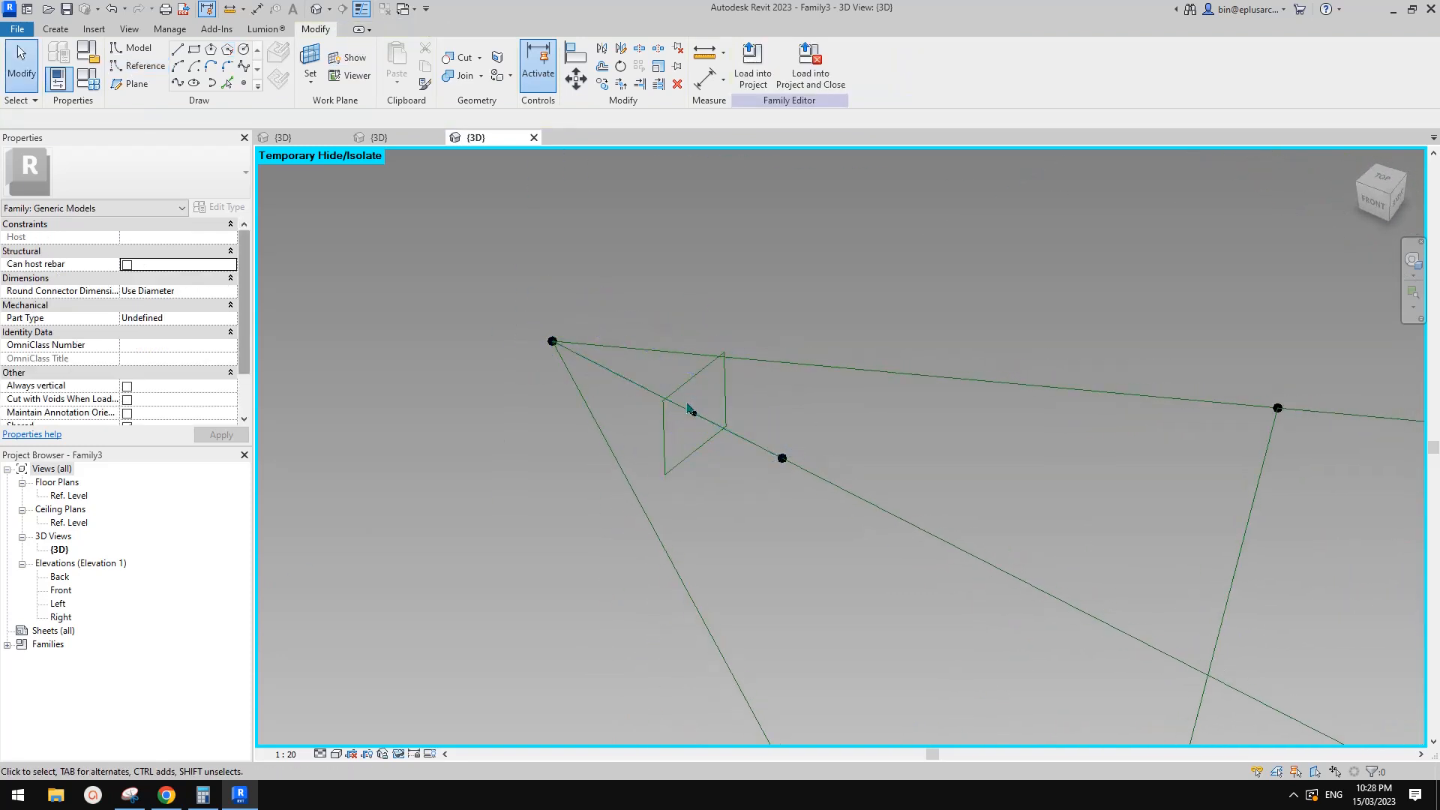
{"action": "key", "text": "Tab"}
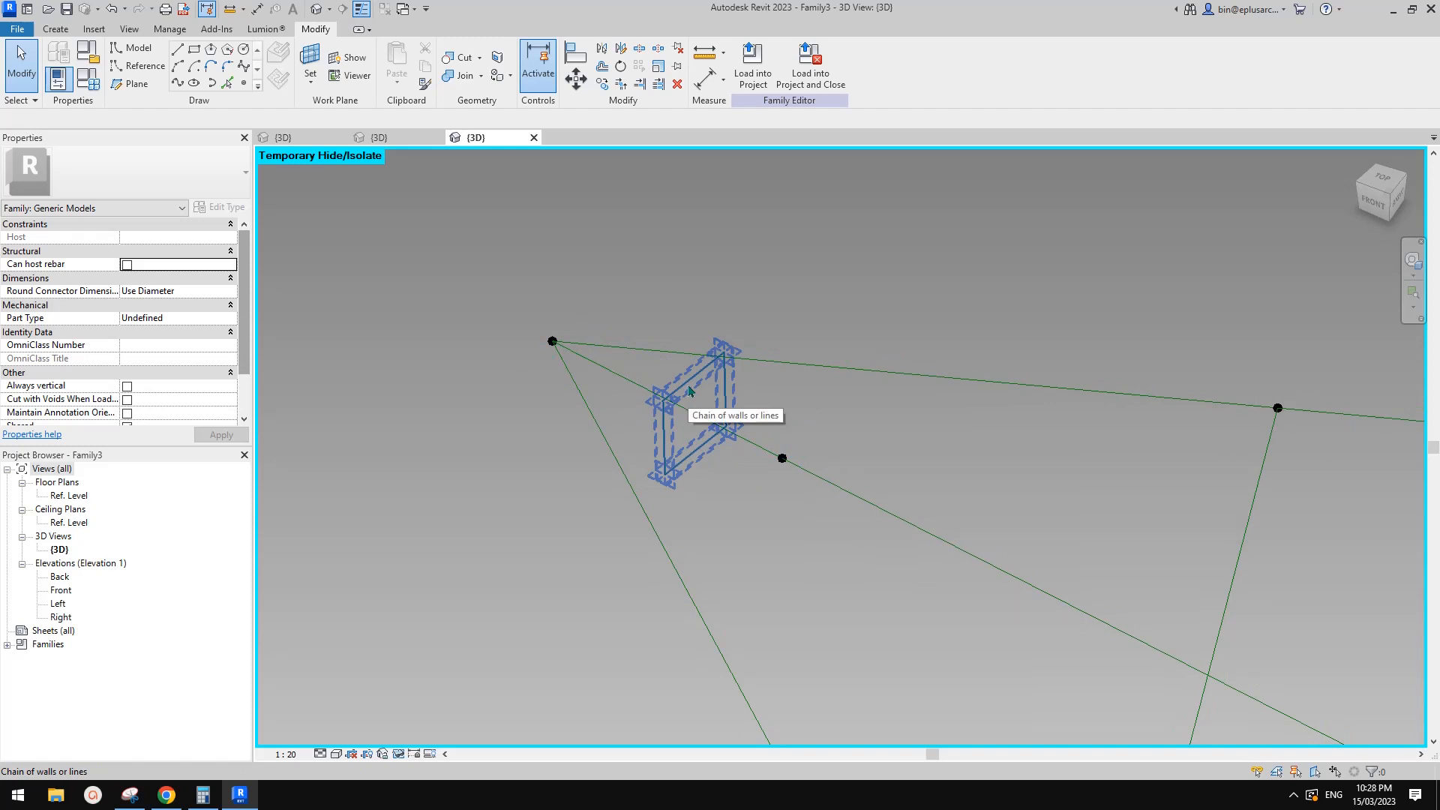
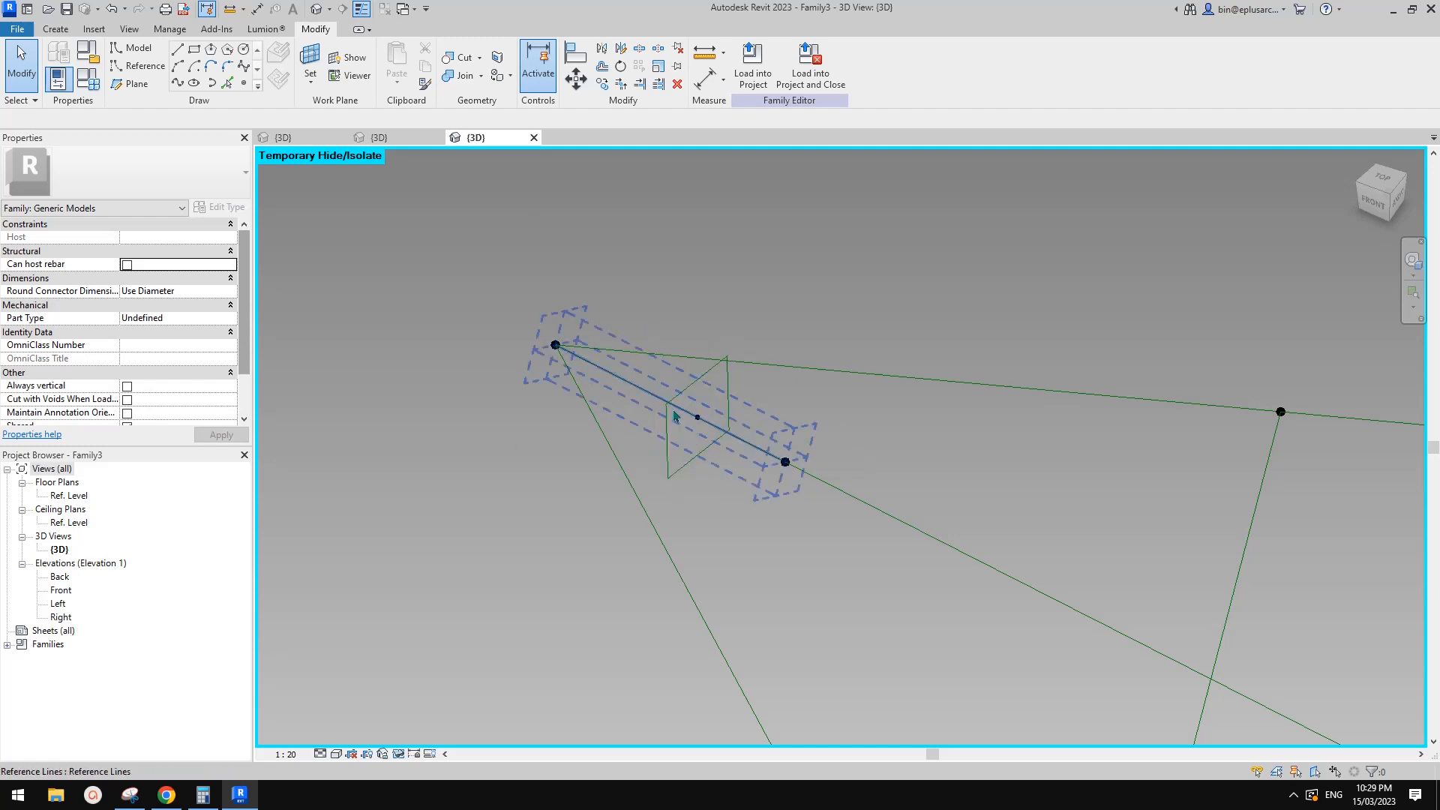
{"action": "middle_click_drag", "start_coordinate": [708, 427], "coordinate": [710, 435]}
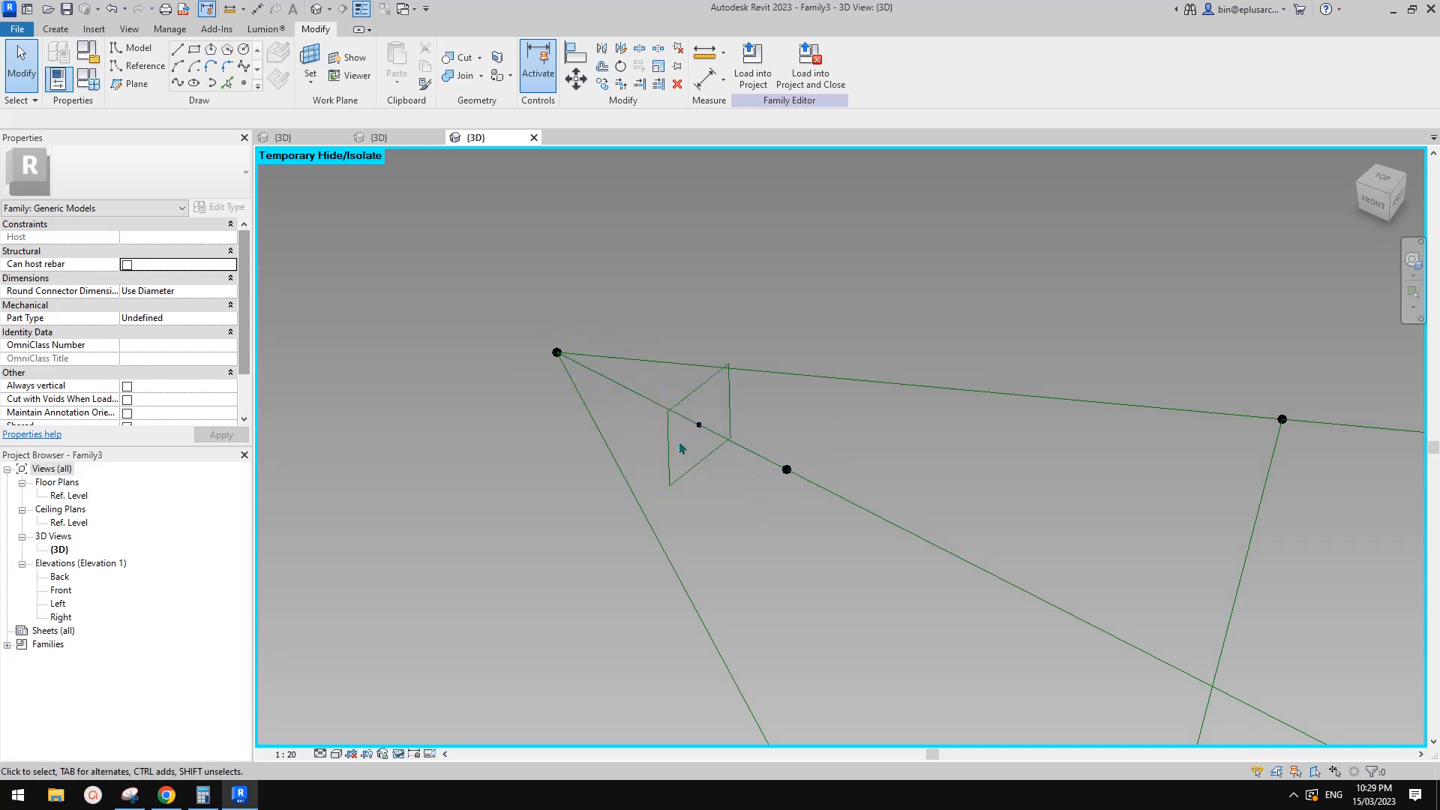
{"action": "middle_click_drag", "start_coordinate": [693, 437], "coordinate": [694, 440]}
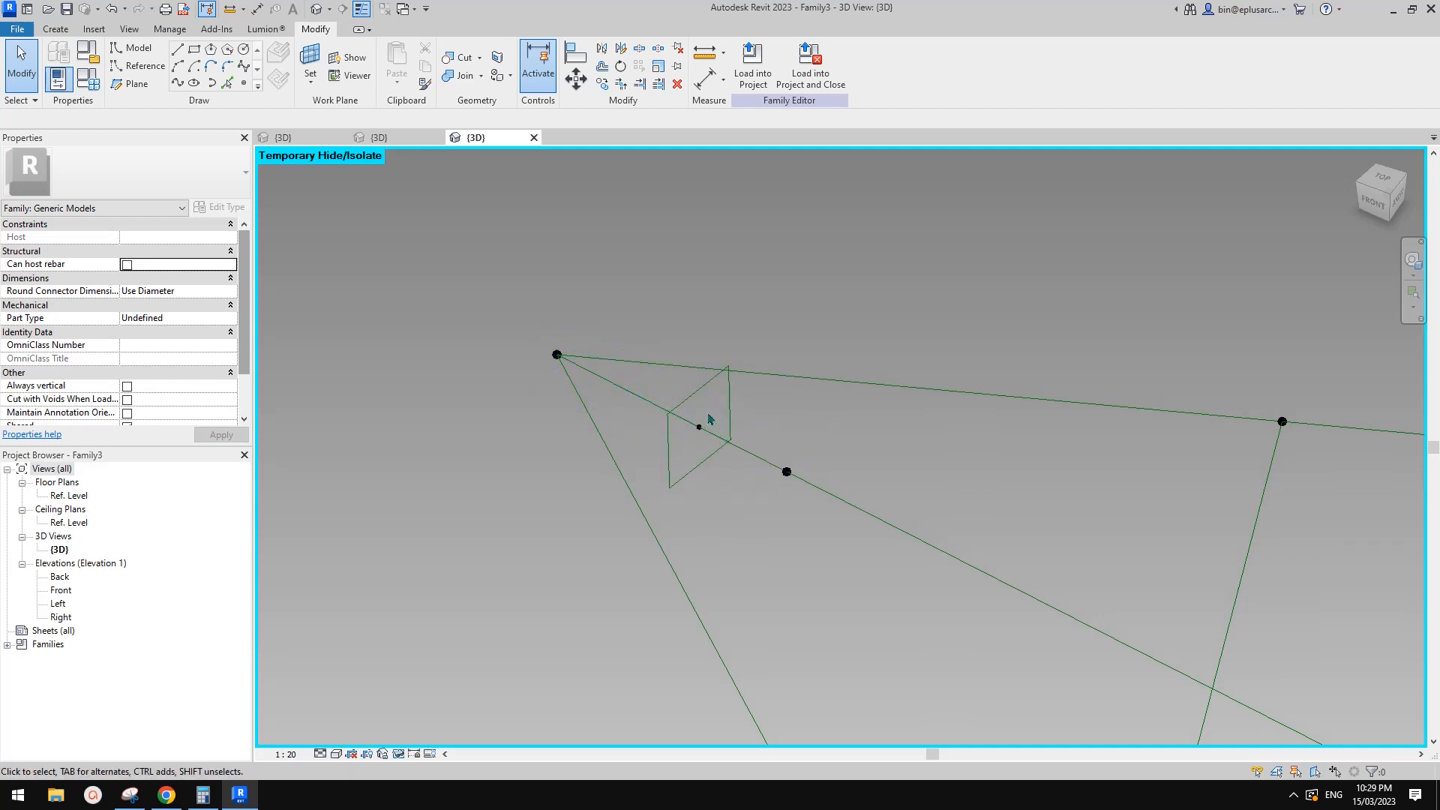
{"action": "mouse_move", "coordinate": [730, 431]}
{"action": "middle_mouse_down"}
{"action": "mouse_move", "coordinate": [716, 441]}
{"action": "mouse_move", "coordinate": [735, 505]}
{"action": "mouse_move", "coordinate": [746, 456]}
{"action": "mouse_move", "coordinate": [842, 482]}
{"action": "middle_mouse_up"}
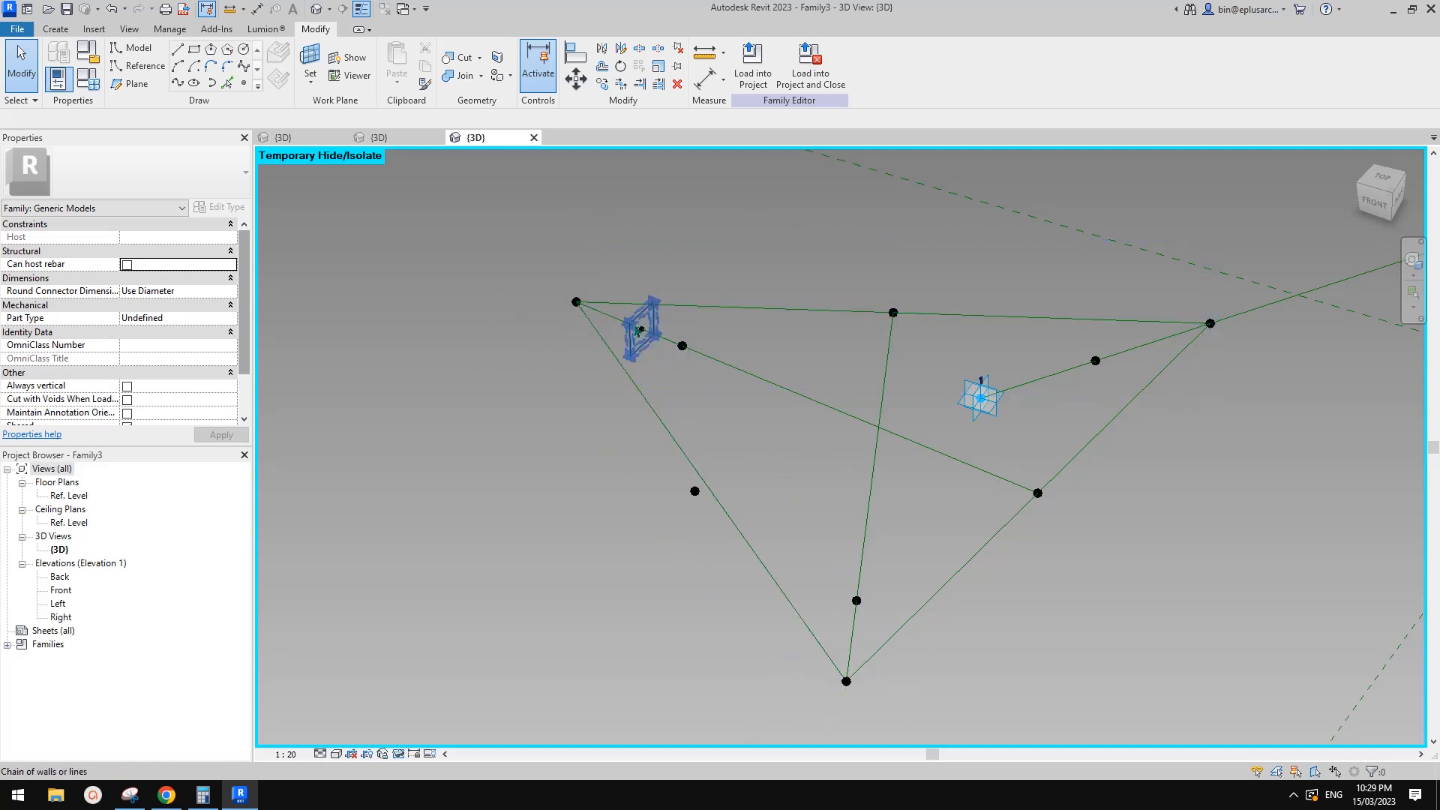
Copy the square profile together with its hosted centre point to a free spot above the short corner reference line.
{"action": "scroll", "coordinate": [636, 330], "scroll_direction": "up", "scroll_amount": 1}
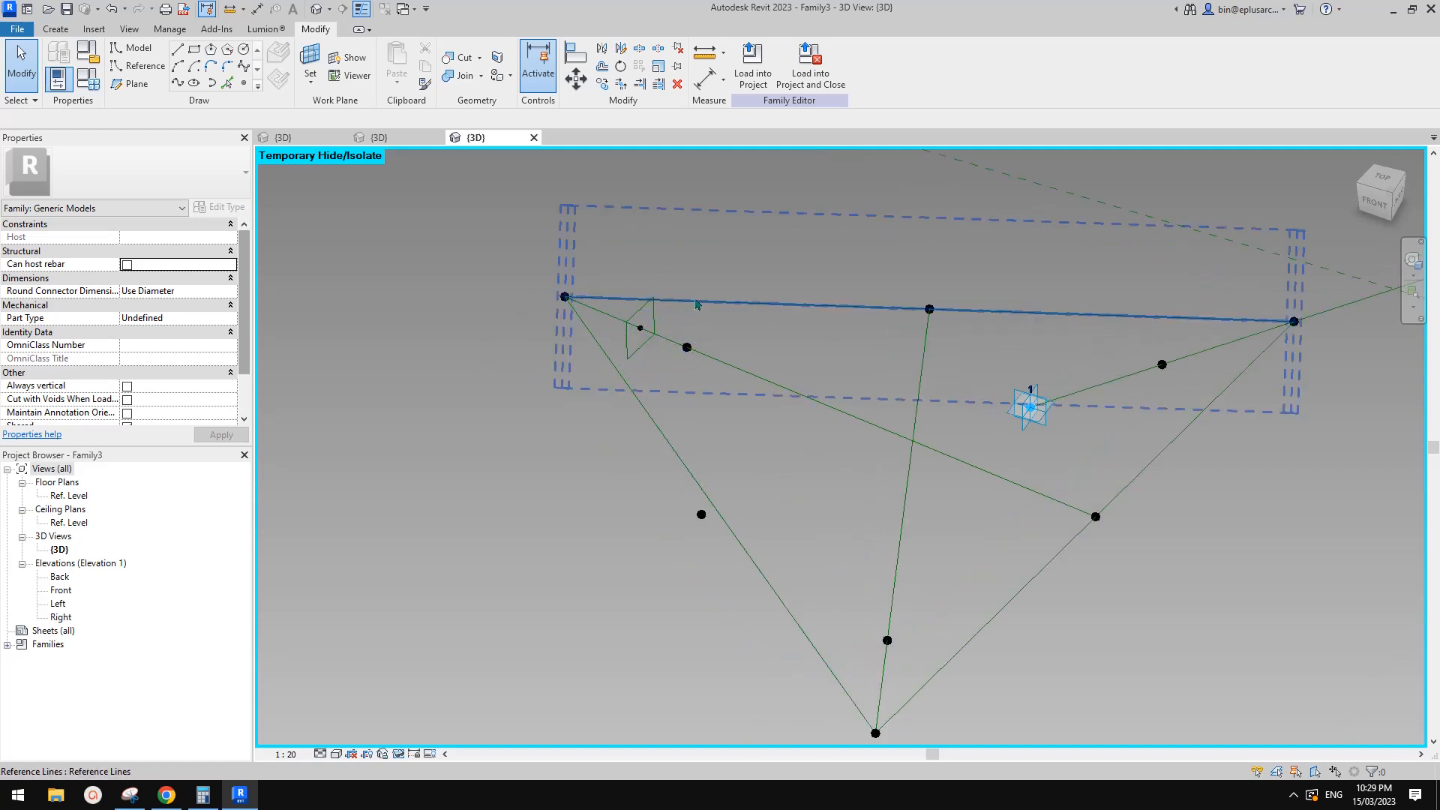
{"action": "middle_click_drag", "start_coordinate": [511, 292], "coordinate": [549, 337]}
{"action": "scroll", "coordinate": [662, 359], "scroll_direction": "up", "scroll_amount": 5}
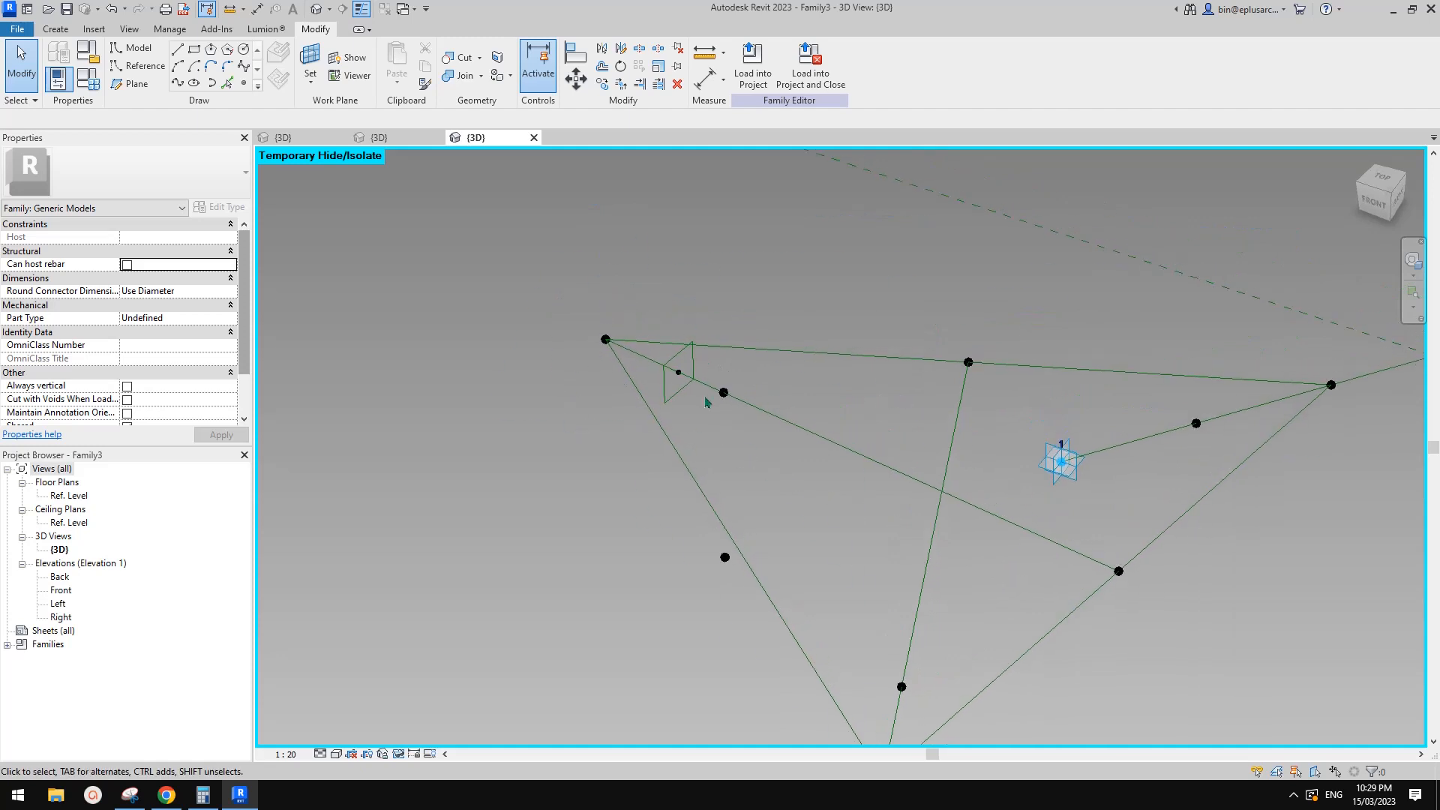
{"action": "left_click_drag", "start_coordinate": [621, 265], "coordinate": [773, 517]}
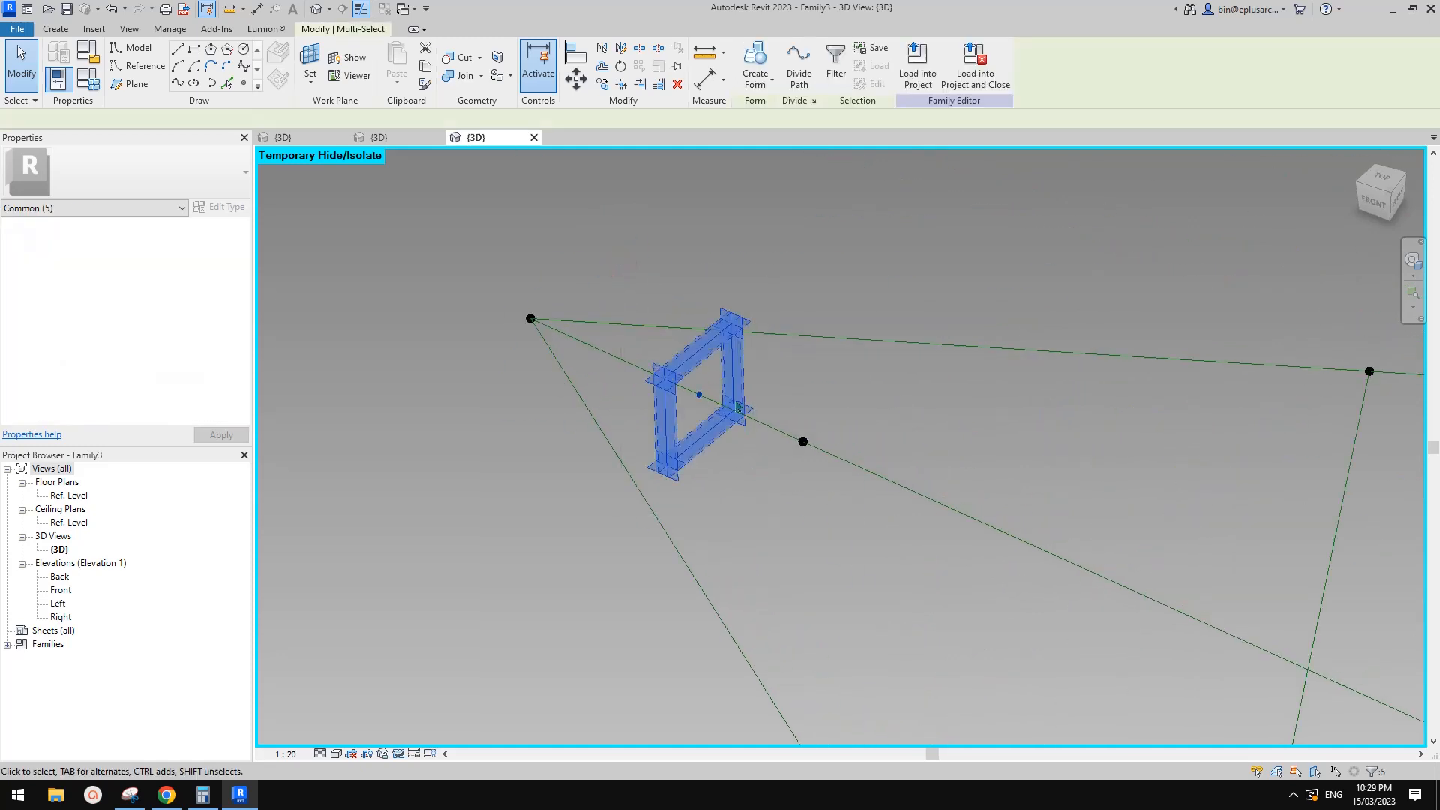
{"action": "key", "text": "c"}
{"action": "key", "text": "o"}
{"action": "left_click", "coordinate": [705, 391]}
{"action": "left_click", "coordinate": [672, 268]}
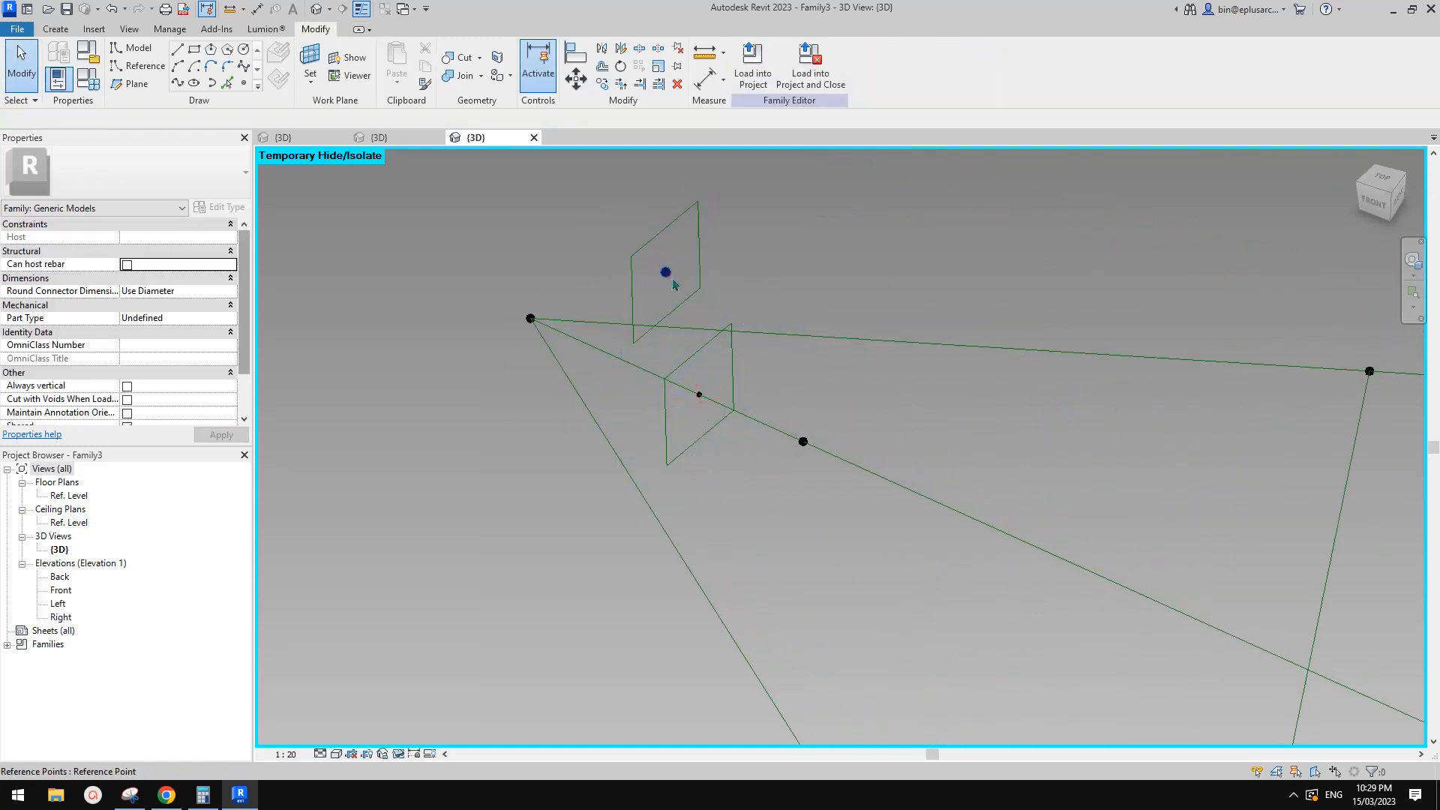
Rehost the copied profile's centre point onto the short corner reference line, between the triangle's corner and the original square.
{"action": "left_click", "coordinate": [666, 273]}
{"action": "left_click", "coordinate": [895, 66]}
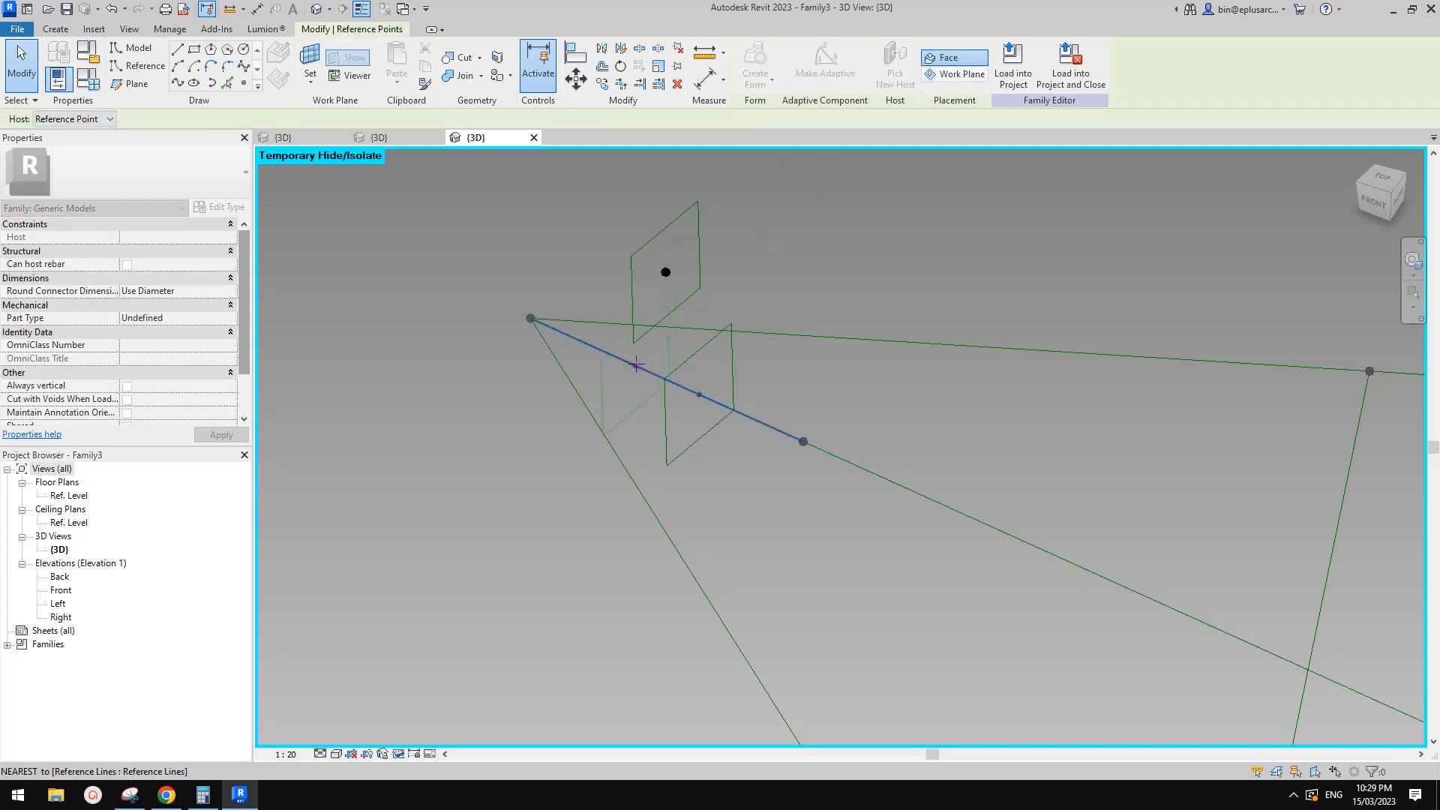
{"action": "left_click", "coordinate": [635, 365]}
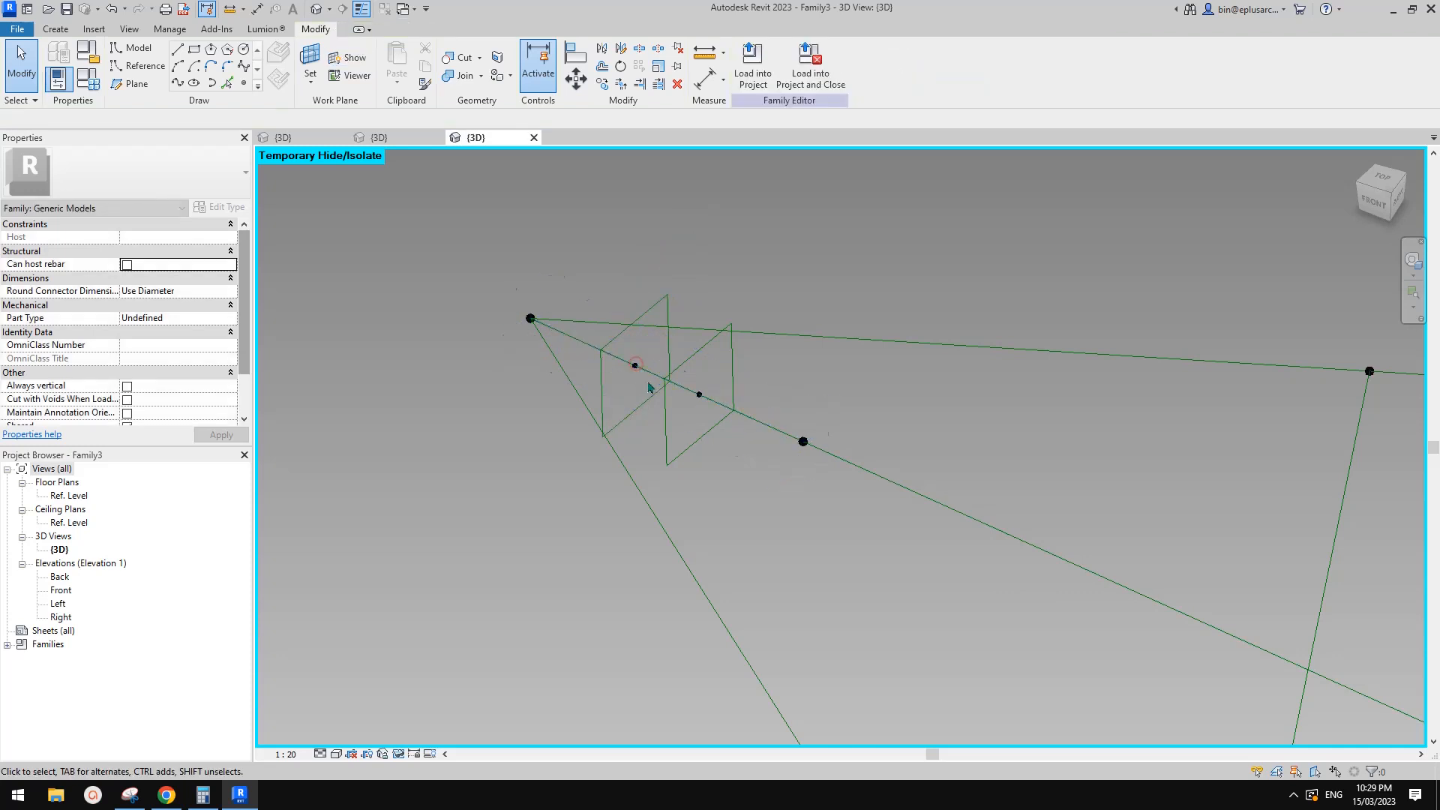
Create a void form from the two square profiles to cut through the panel near its upper corner.
{"action": "key", "text": "Tab"}
{"action": "left_click", "coordinate": [676, 307]}
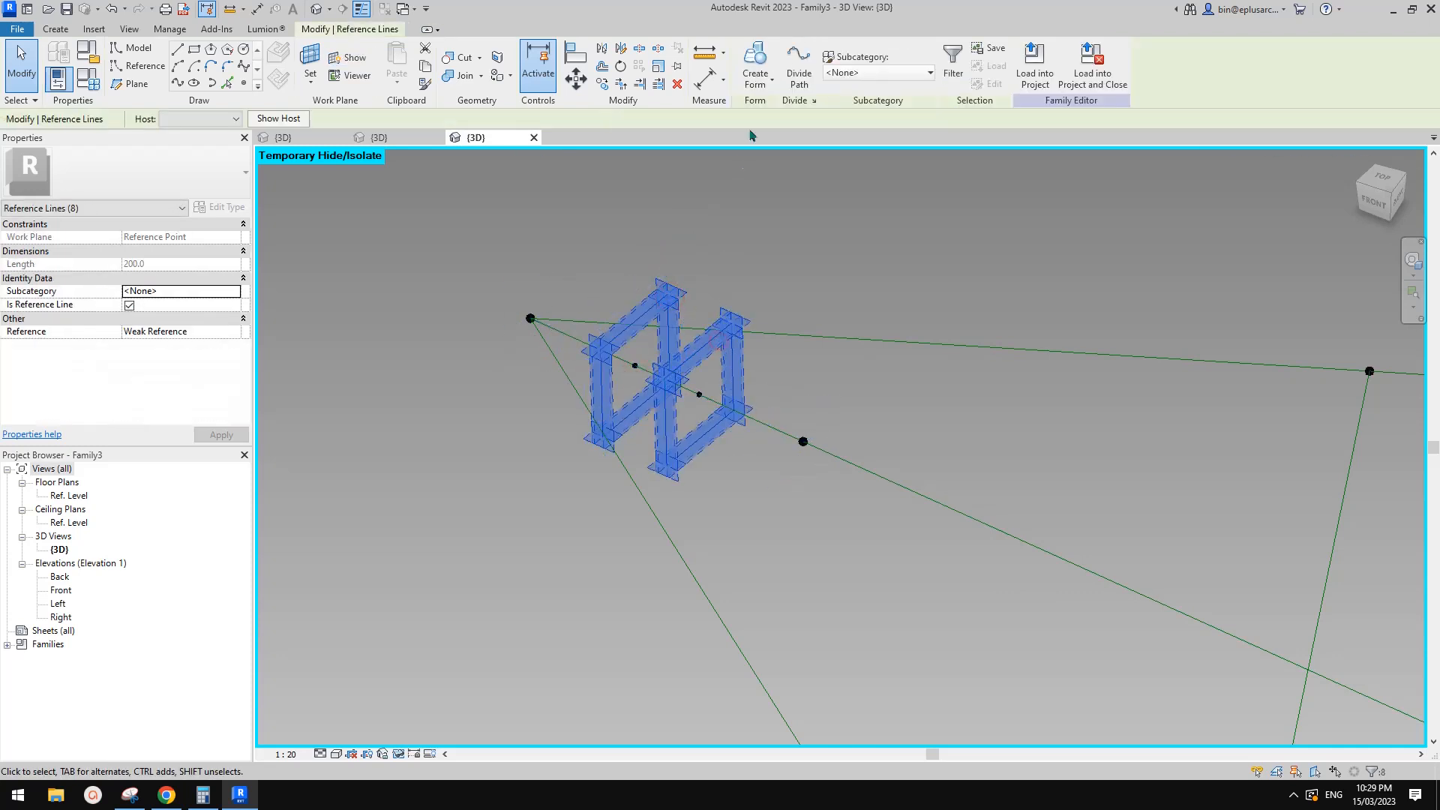
{"action": "left_click", "coordinate": [755, 75]}
{"action": "left_click", "coordinate": [778, 130]}
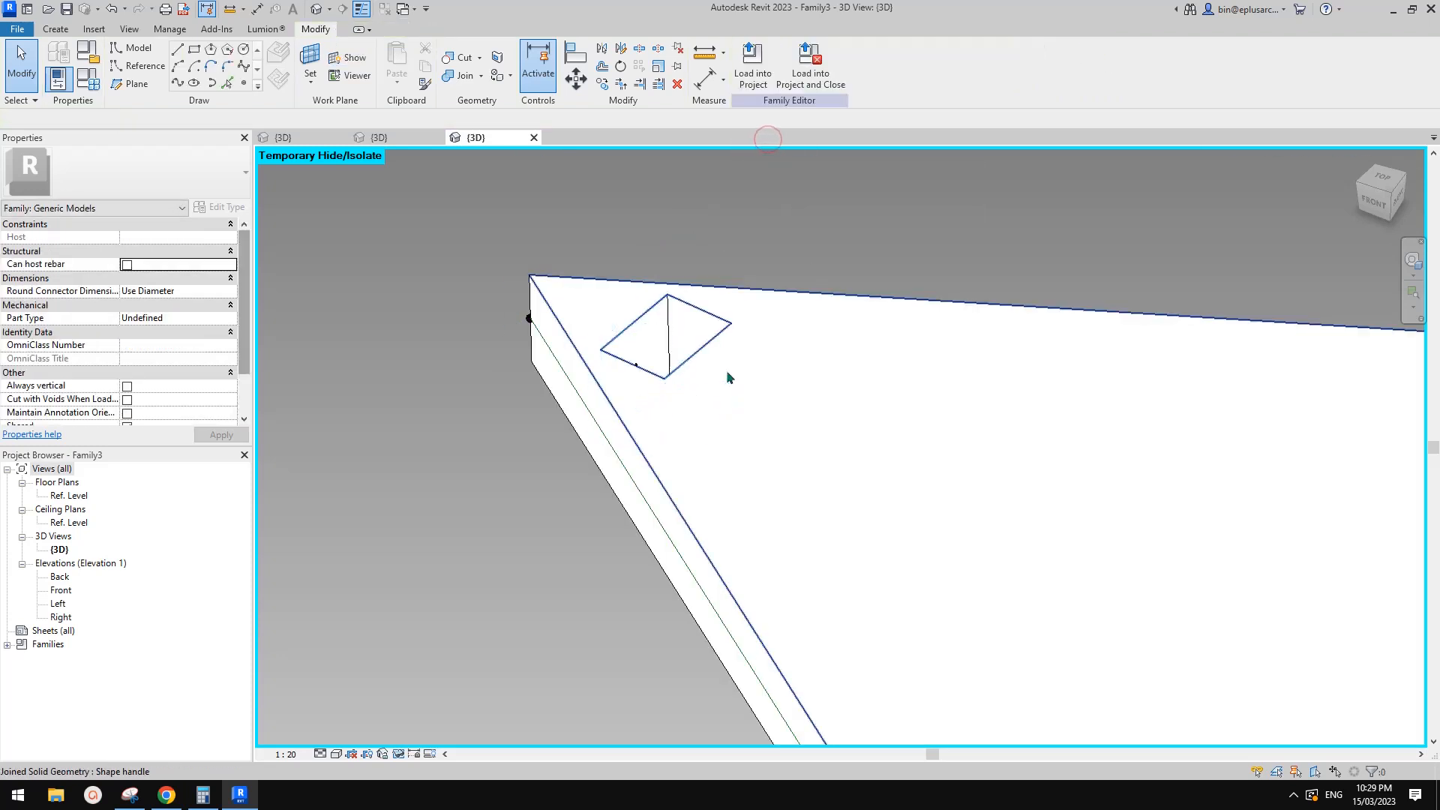
{"action": "middle_click_drag", "start_coordinate": [742, 420], "coordinate": [850, 402], "text": "shift"}
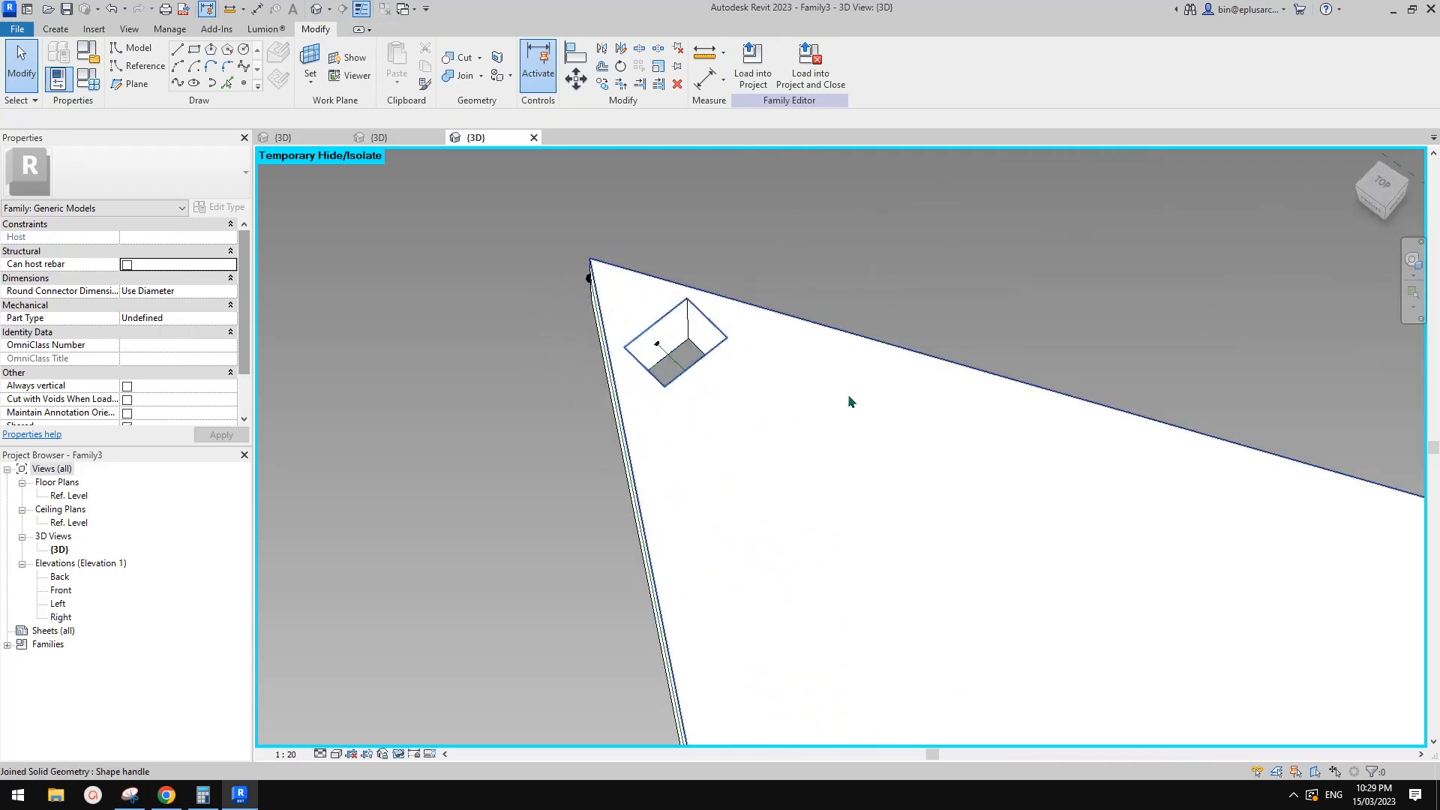
Move the void's outer reference point along its line to the triangular slab's sharp corner.
{"action": "left_click", "coordinate": [657, 349]}
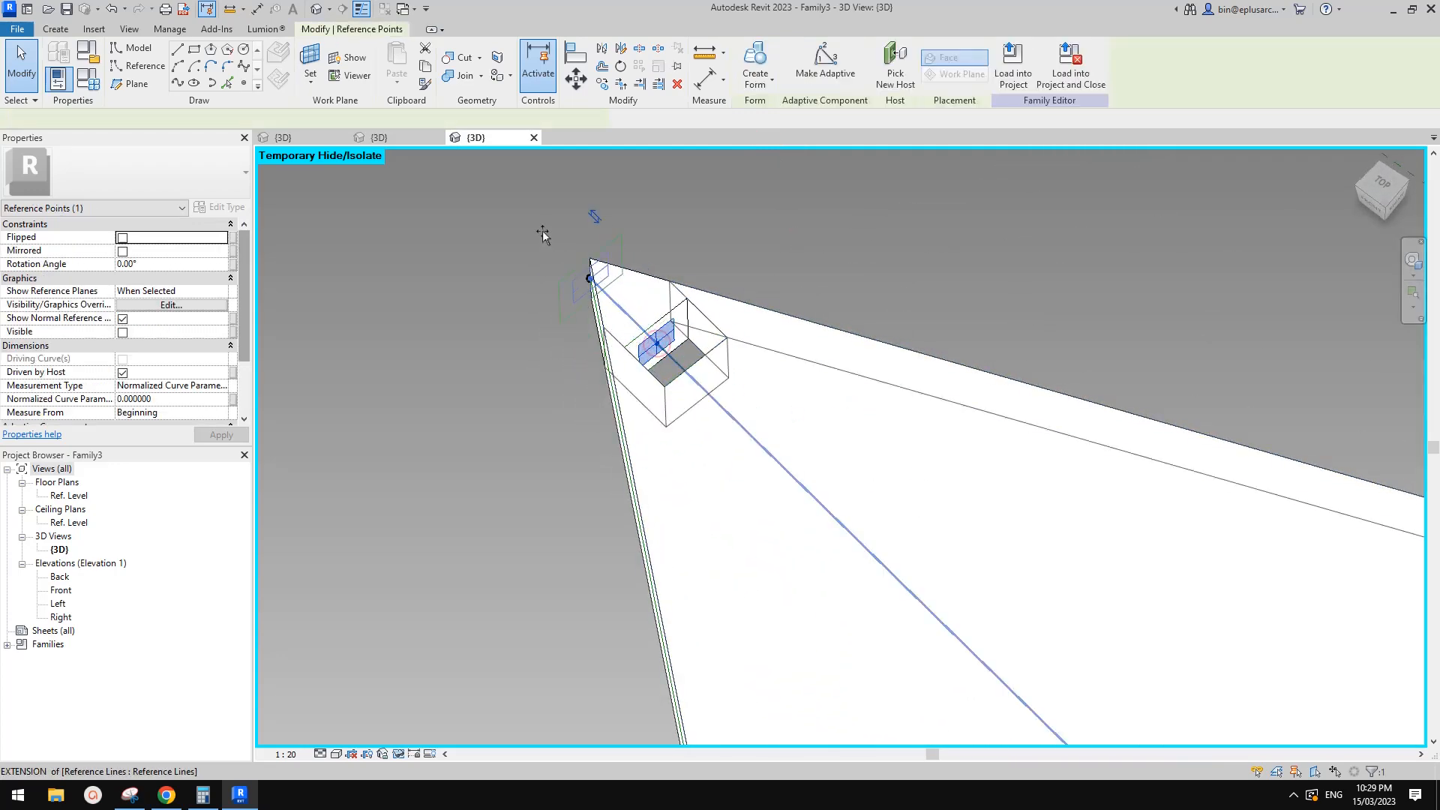
{"action": "middle_click_drag", "start_coordinate": [547, 232], "coordinate": [675, 406], "text": "shift"}
{"action": "left_click_drag", "start_coordinate": [674, 404], "coordinate": [1066, 332]}
{"action": "scroll", "coordinate": [848, 355], "scroll_direction": "down", "scroll_amount": 3}
{"action": "left_click", "coordinate": [823, 417]}
{"action": "middle_click_drag", "start_coordinate": [824, 414], "coordinate": [566, 404], "text": "shift"}
{"action": "scroll", "coordinate": [767, 437], "scroll_direction": "up", "scroll_amount": 4}
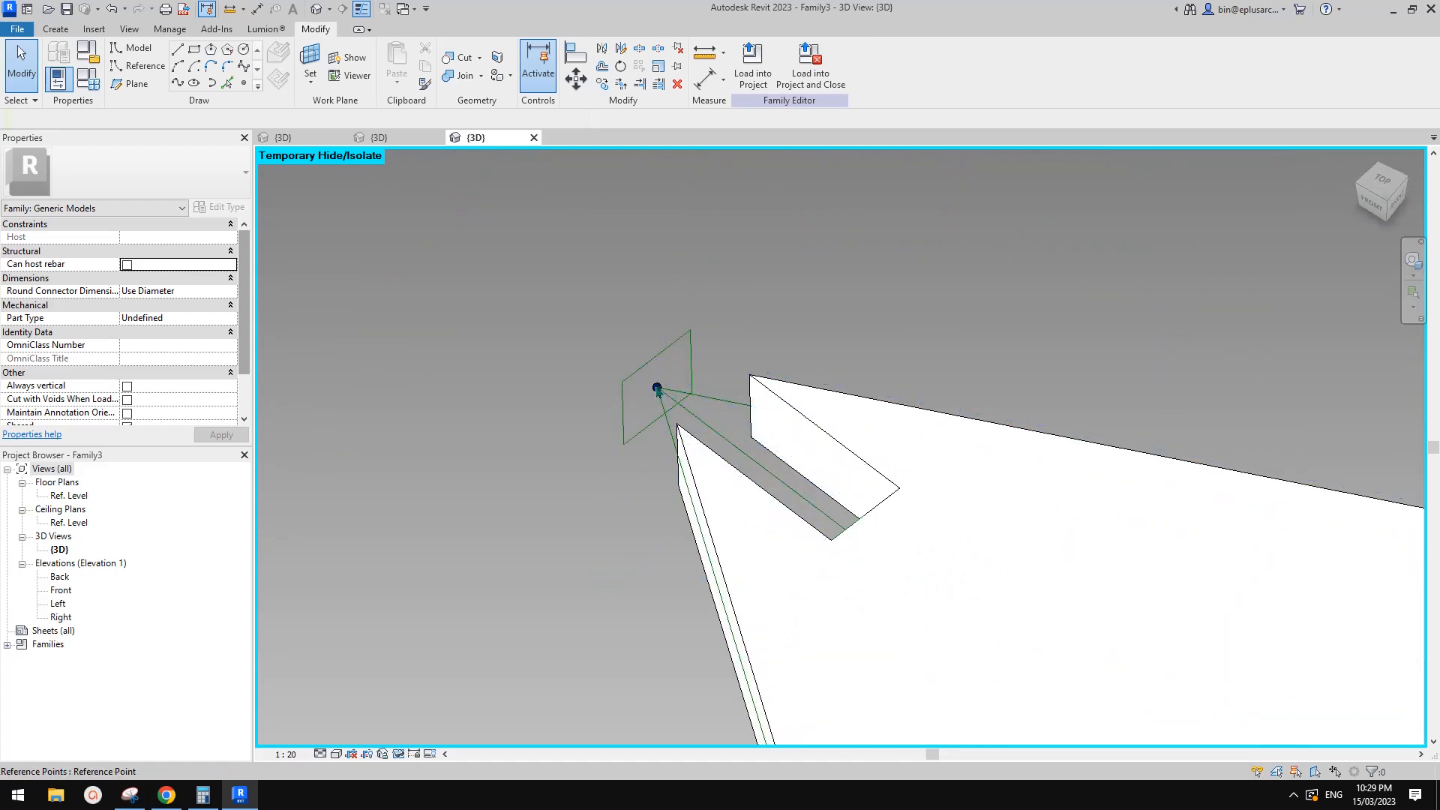
{"action": "middle_click_drag", "start_coordinate": [657, 389], "coordinate": [883, 343], "text": "shift"}
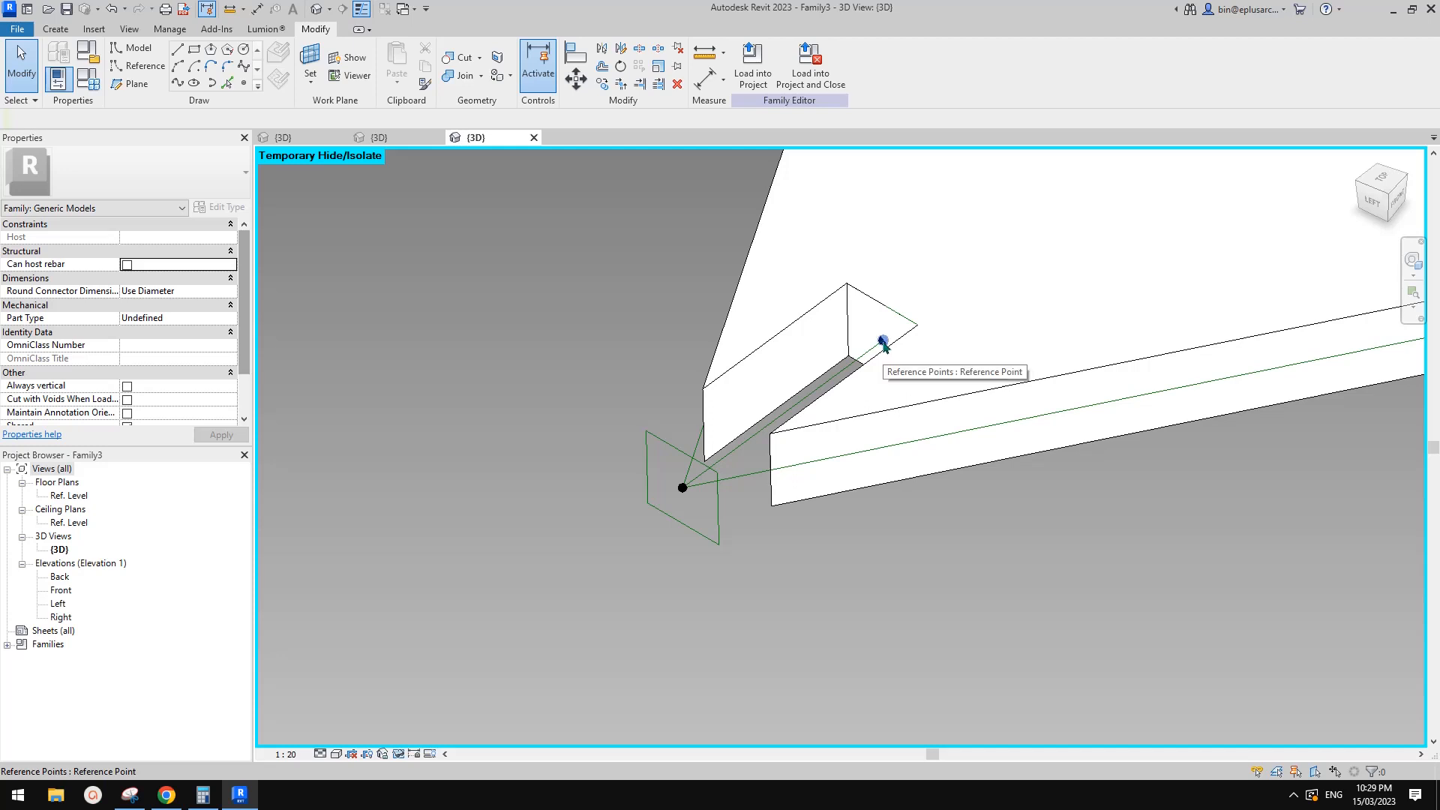
Try copying the void's inner square profile and reference point into empty space and moving the copied point.
{"action": "left_click", "coordinate": [883, 342]}
{"action": "key", "text": "Tab"}
{"action": "left_click", "coordinate": [849, 314], "text": "ctrl"}
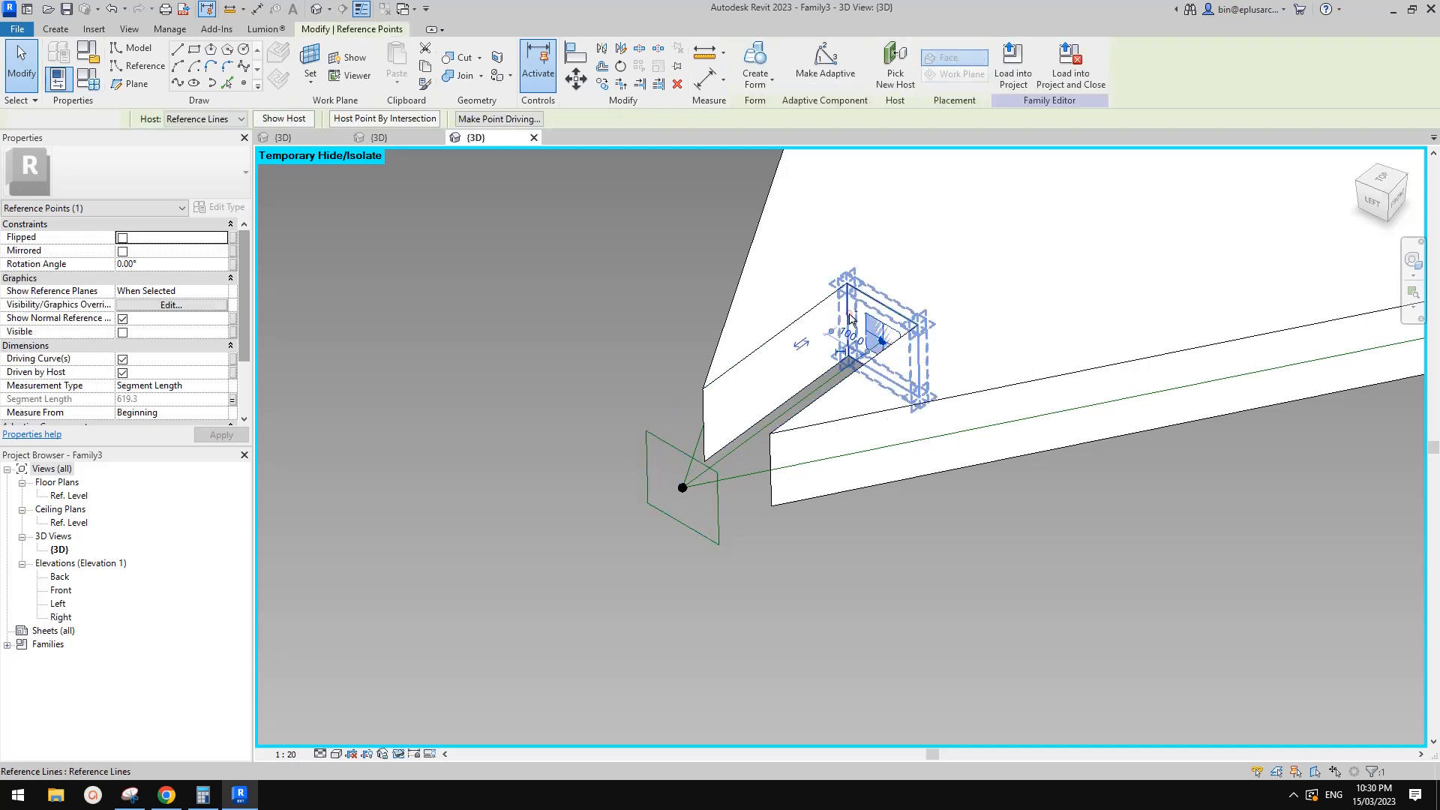
{"action": "scroll", "coordinate": [850, 313], "scroll_direction": "down", "scroll_amount": 2}
{"action": "key", "text": "c"}
{"action": "key", "text": "c"}
{"action": "left_click", "coordinate": [852, 341]}
{"action": "left_click", "coordinate": [657, 243]}
{"action": "key", "text": "Escape"}
{"action": "scroll", "coordinate": [698, 252], "scroll_direction": "up", "scroll_amount": 1}
{"action": "middle_click_drag", "start_coordinate": [698, 255], "coordinate": [715, 350]}
{"action": "left_click", "coordinate": [696, 312]}
{"action": "left_click_drag", "start_coordinate": [696, 312], "coordinate": [765, 259]}
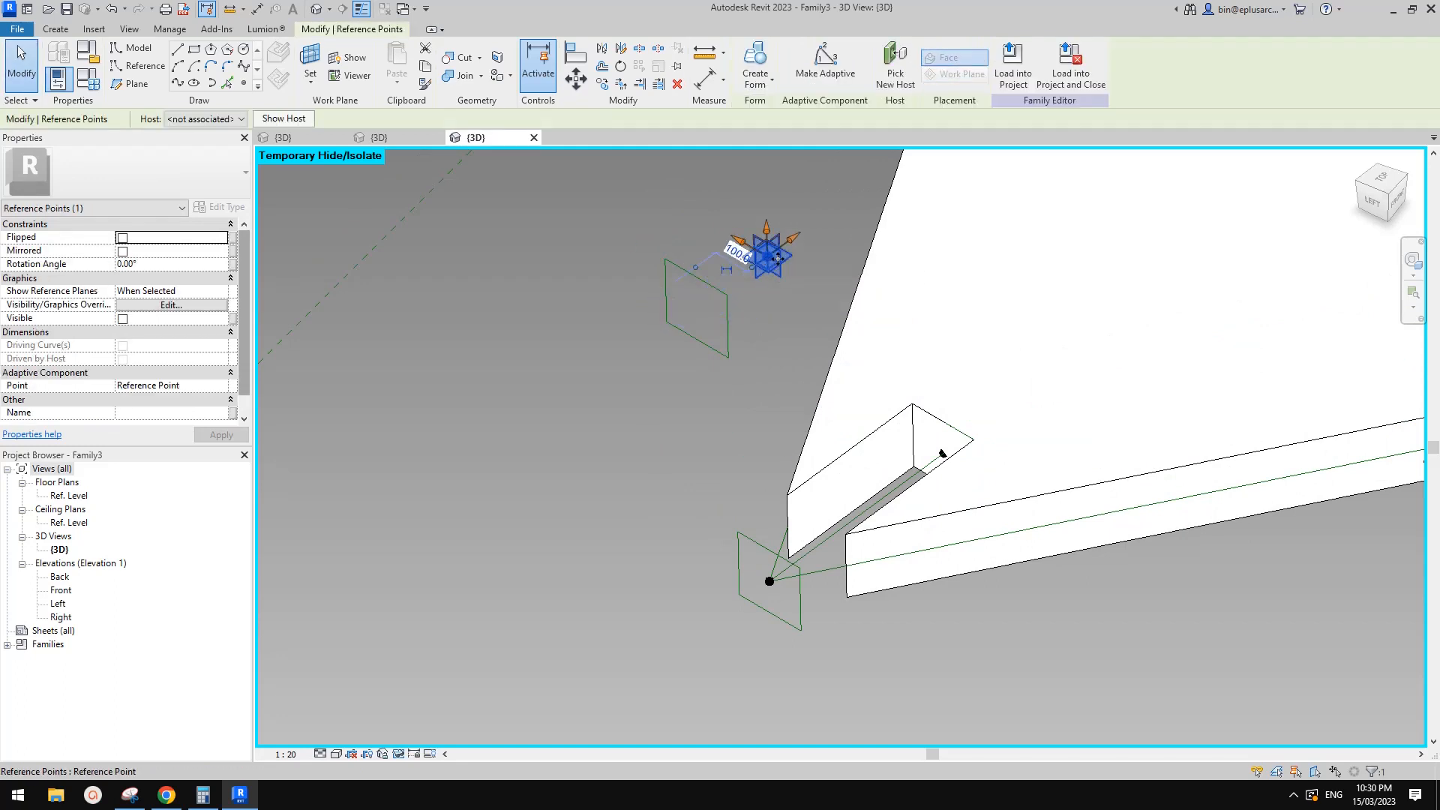
{"action": "left_click", "coordinate": [769, 275]}
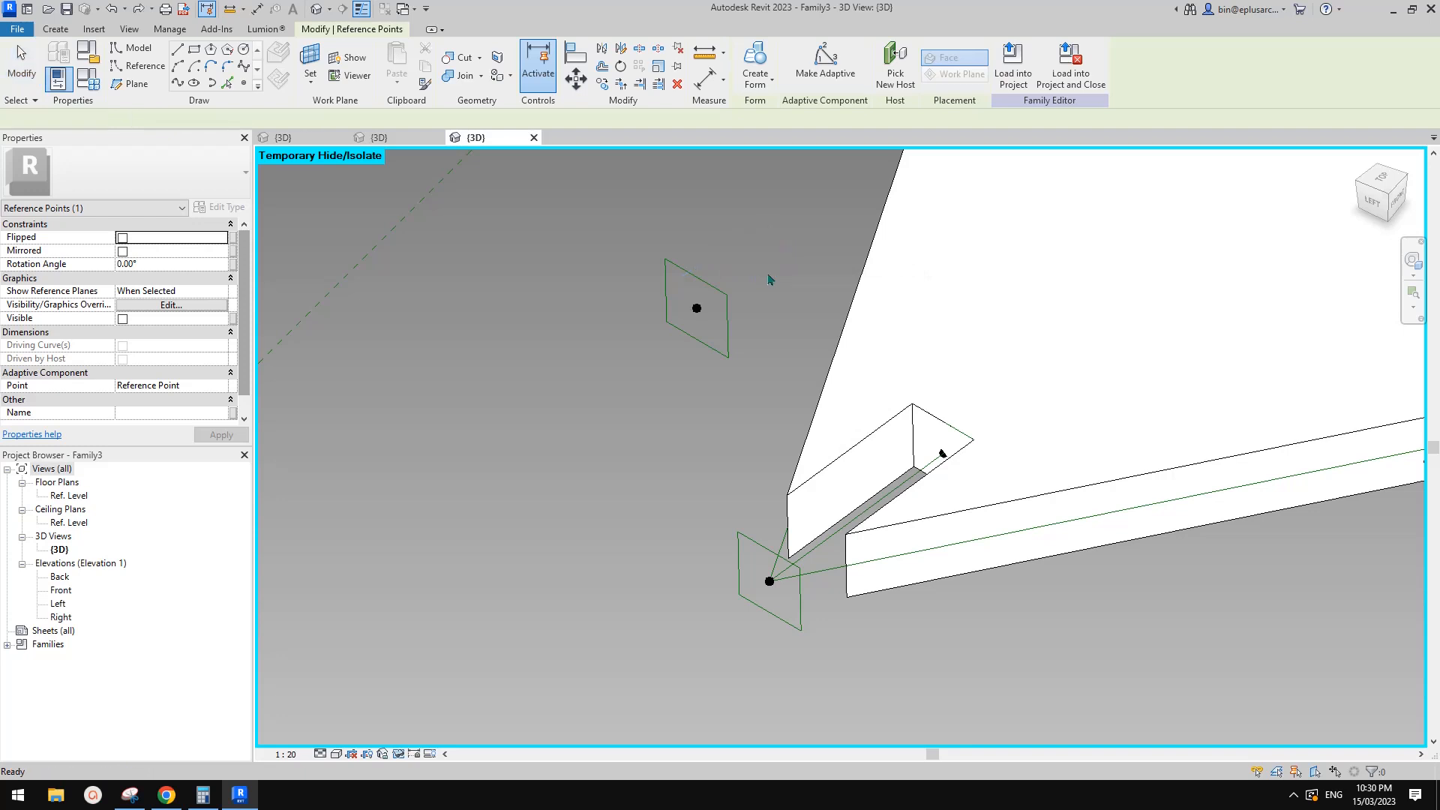
Undo the recent changes back to before the corner void form was created.
{"action": "scroll", "coordinate": [769, 362], "scroll_direction": "up", "scroll_amount": 1}
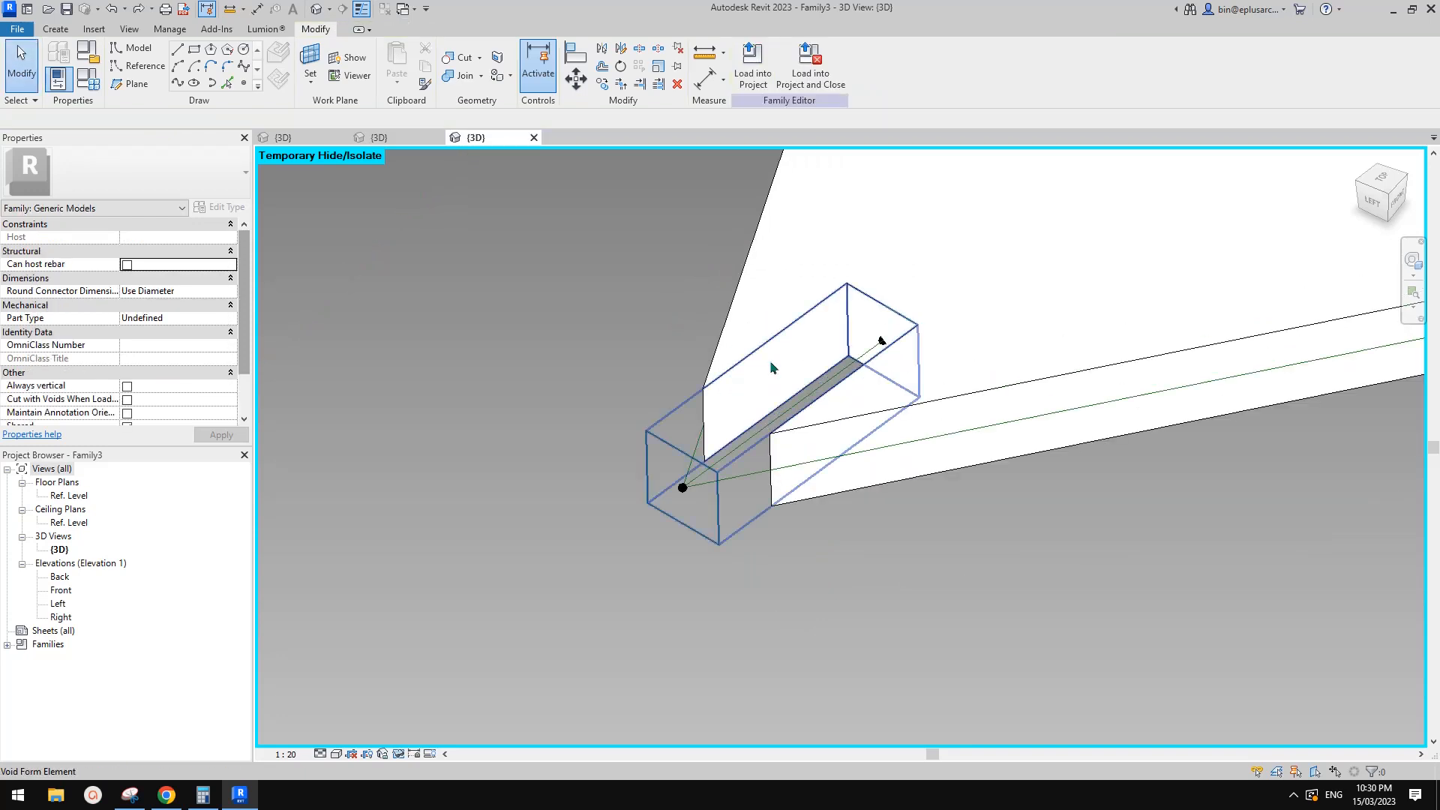
{"action": "scroll", "coordinate": [770, 359], "scroll_direction": "down", "scroll_amount": 1}
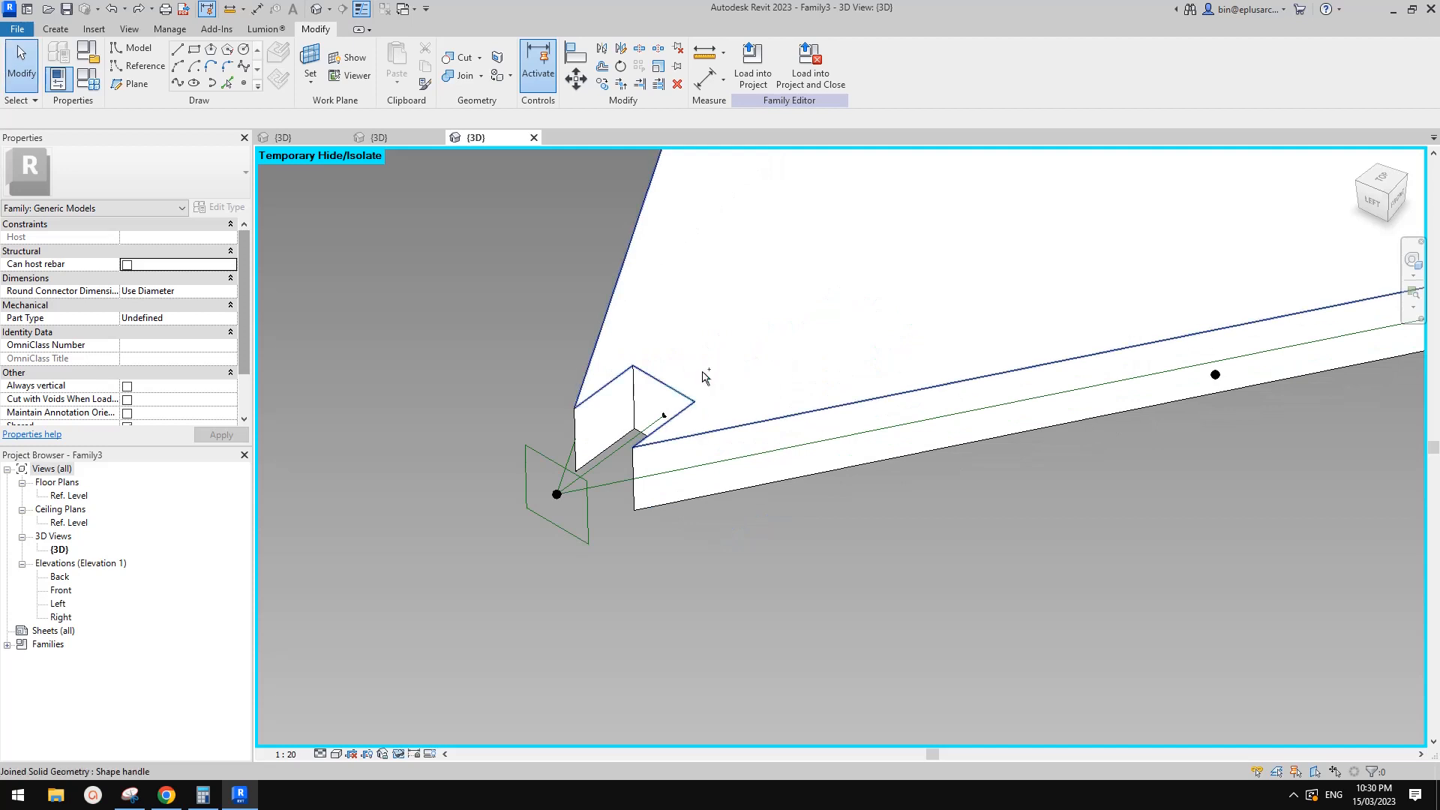
{"action": "middle_click_drag", "start_coordinate": [702, 381], "coordinate": [694, 312]}
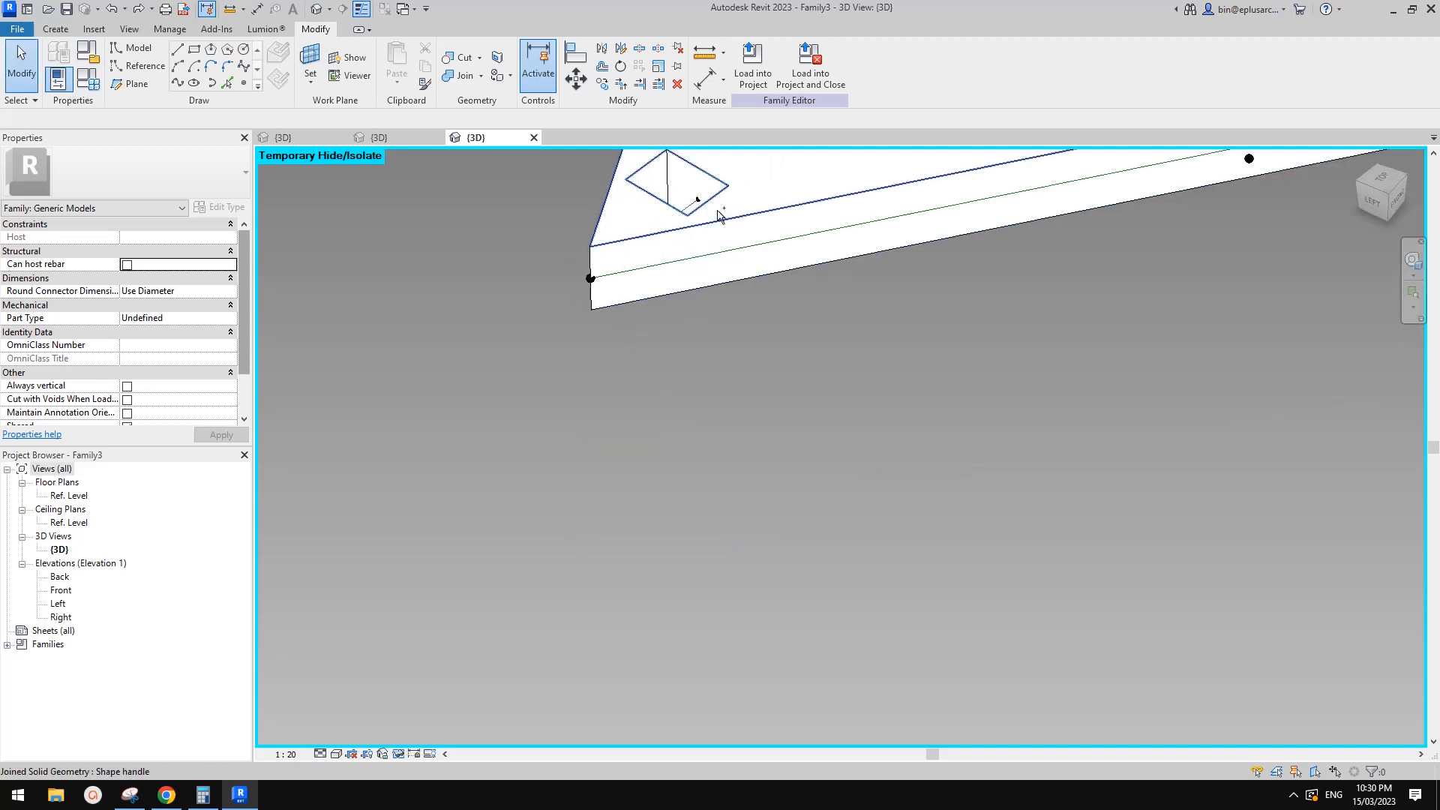
{"action": "key", "text": "ctrl+z"}
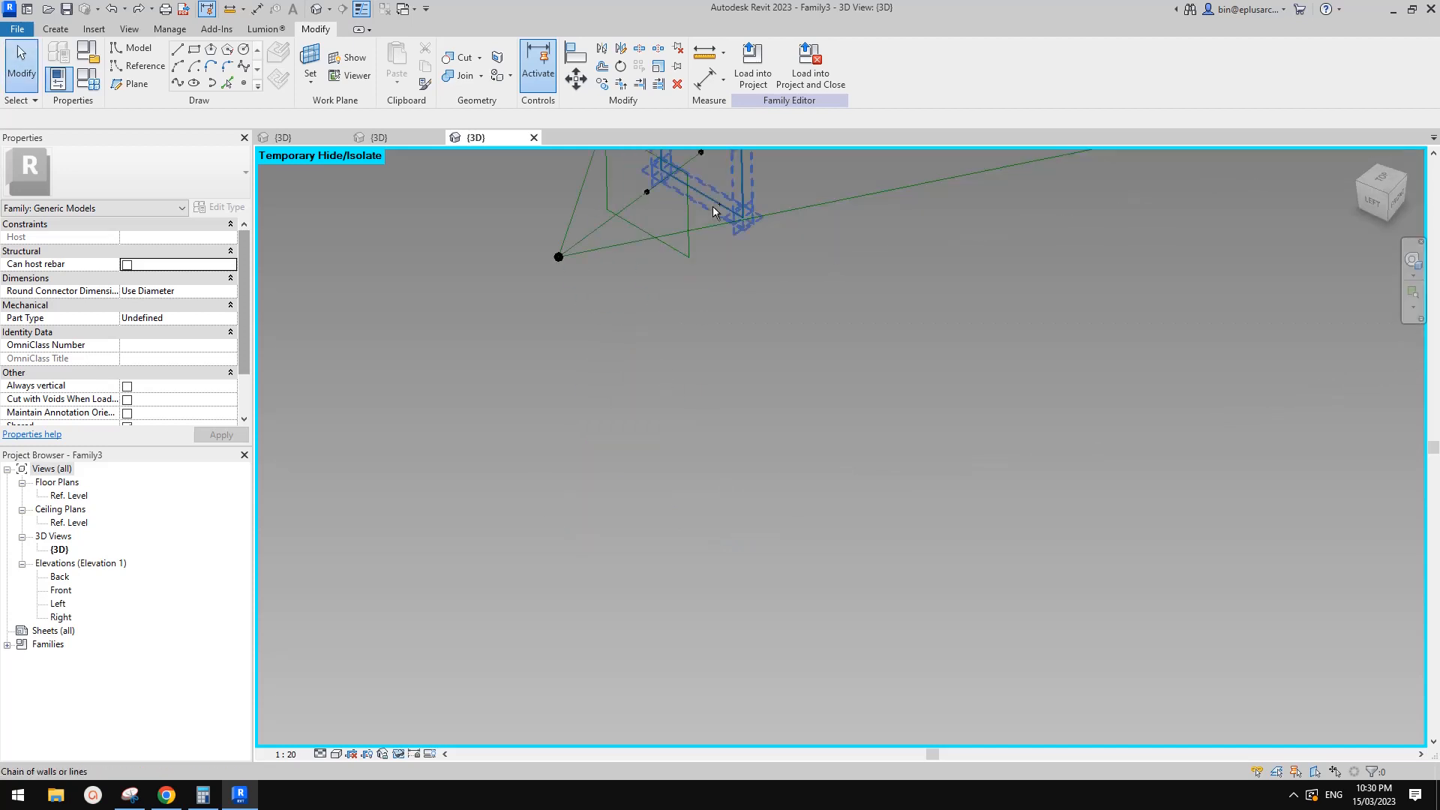
Slide the second square profile's reference point along the corner line to a curve parameter of about 0.8.
{"action": "scroll", "coordinate": [765, 305], "scroll_direction": "down", "scroll_amount": 3}
{"action": "middle_click_drag", "start_coordinate": [765, 305], "coordinate": [826, 439]}
{"action": "mouse_move", "coordinate": [755, 328]}
{"action": "middle_mouse_down", "text": "shift"}
{"action": "mouse_move", "coordinate": [800, 411]}
{"action": "mouse_move", "coordinate": [543, 405]}
{"action": "mouse_move", "coordinate": [795, 563]}
{"action": "mouse_move", "coordinate": [825, 553]}
{"action": "middle_mouse_up", "text": "shift"}
{"action": "scroll", "coordinate": [746, 489], "scroll_direction": "up", "scroll_amount": 6}
{"action": "middle_click_drag", "start_coordinate": [752, 491], "coordinate": [778, 360], "text": "shift"}
{"action": "left_click_drag", "start_coordinate": [838, 524], "coordinate": [884, 583]}
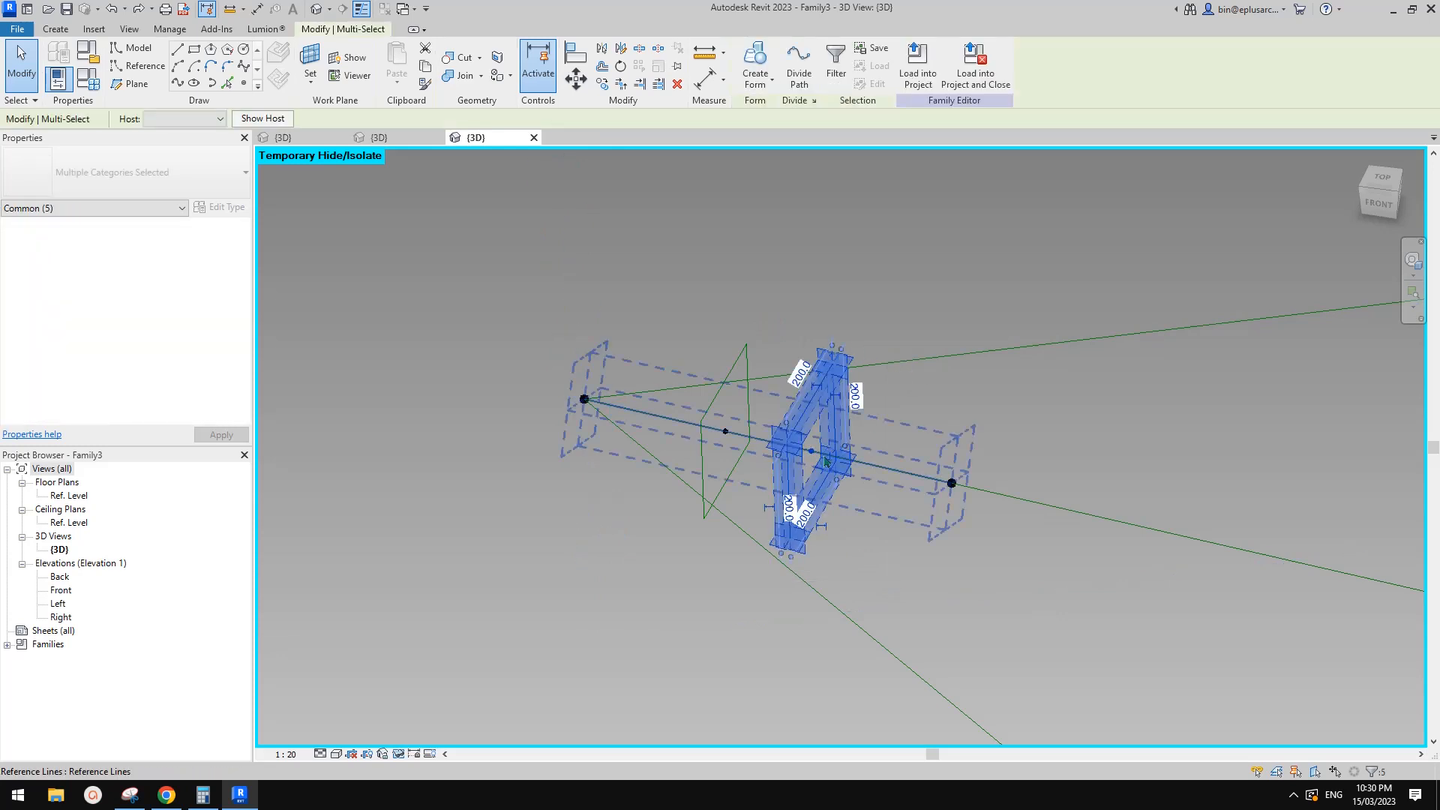
{"action": "key", "text": "Escape"}
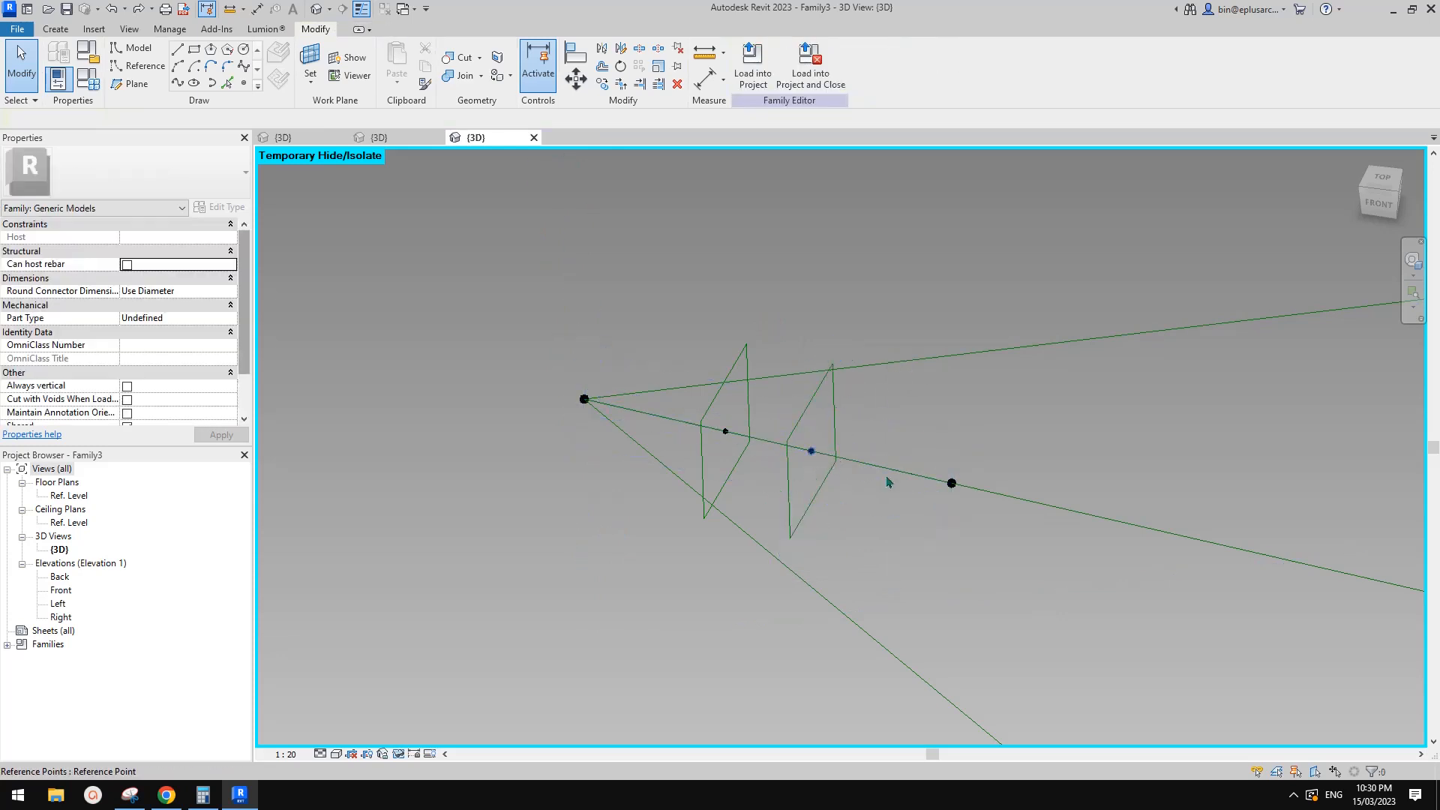
{"action": "left_click_drag", "start_coordinate": [811, 450], "coordinate": [881, 466]}
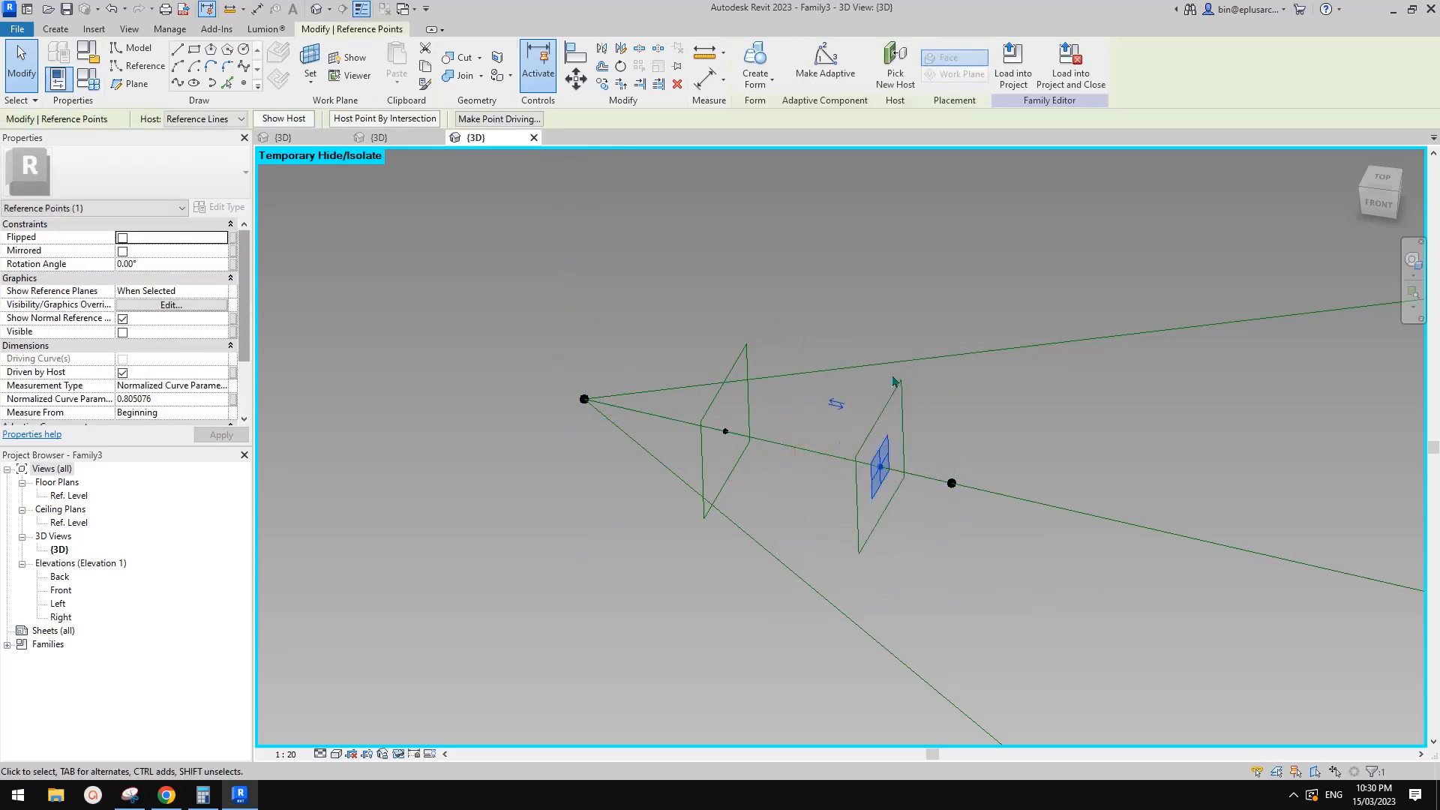
Copy the second square profile with its reference point into empty space outside the triangle, and nudge the copied point.
{"action": "scroll", "coordinate": [857, 441], "scroll_direction": "down", "scroll_amount": 2}
{"action": "left_click_drag", "start_coordinate": [819, 357], "coordinate": [908, 552]}
{"action": "left_click_drag", "start_coordinate": [896, 470], "coordinate": [969, 318]}
{"action": "middle_click_drag", "start_coordinate": [969, 318], "coordinate": [956, 387], "text": "shift"}
{"action": "key", "text": "Escape"}
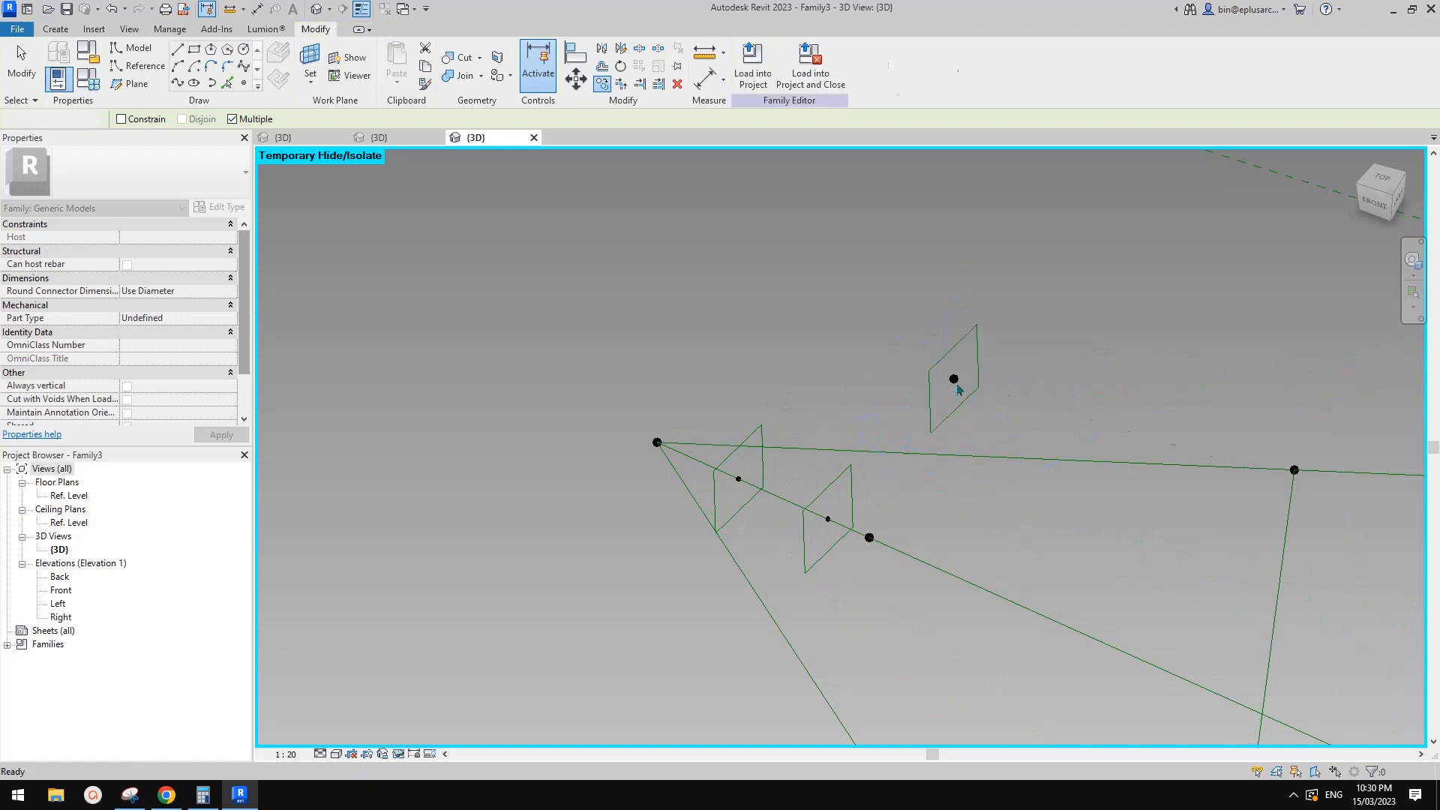
{"action": "left_click", "coordinate": [955, 380]}
{"action": "left_click_drag", "start_coordinate": [942, 344], "coordinate": [934, 386]}
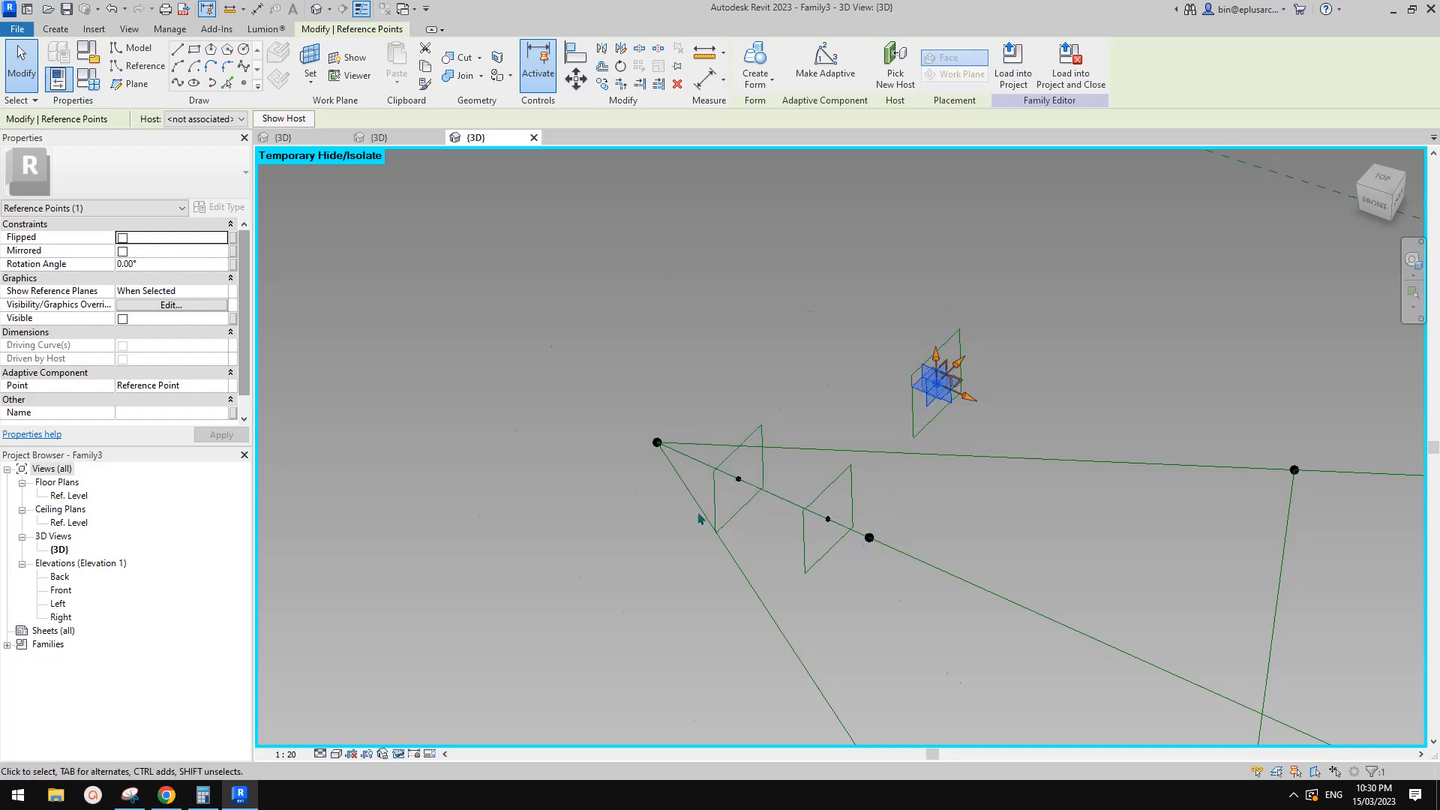
{"action": "left_click", "coordinate": [997, 392]}
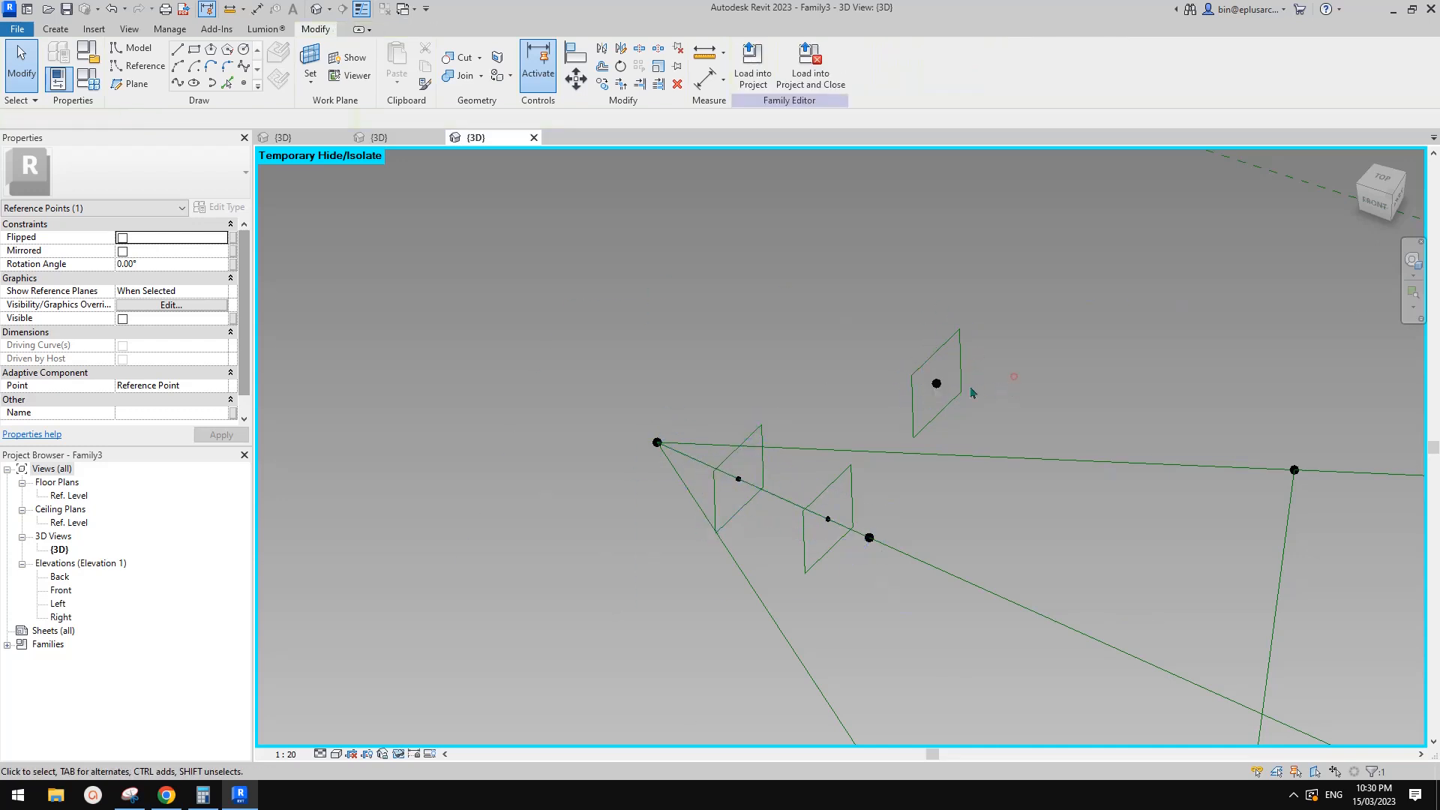
Make three more copies of the free-standing square profile and its reference point in a row beside it.
{"action": "middle_click_drag", "start_coordinate": [1006, 376], "coordinate": [839, 398], "text": "shift"}
{"action": "scroll", "coordinate": [827, 372], "scroll_direction": "up", "scroll_amount": 4}
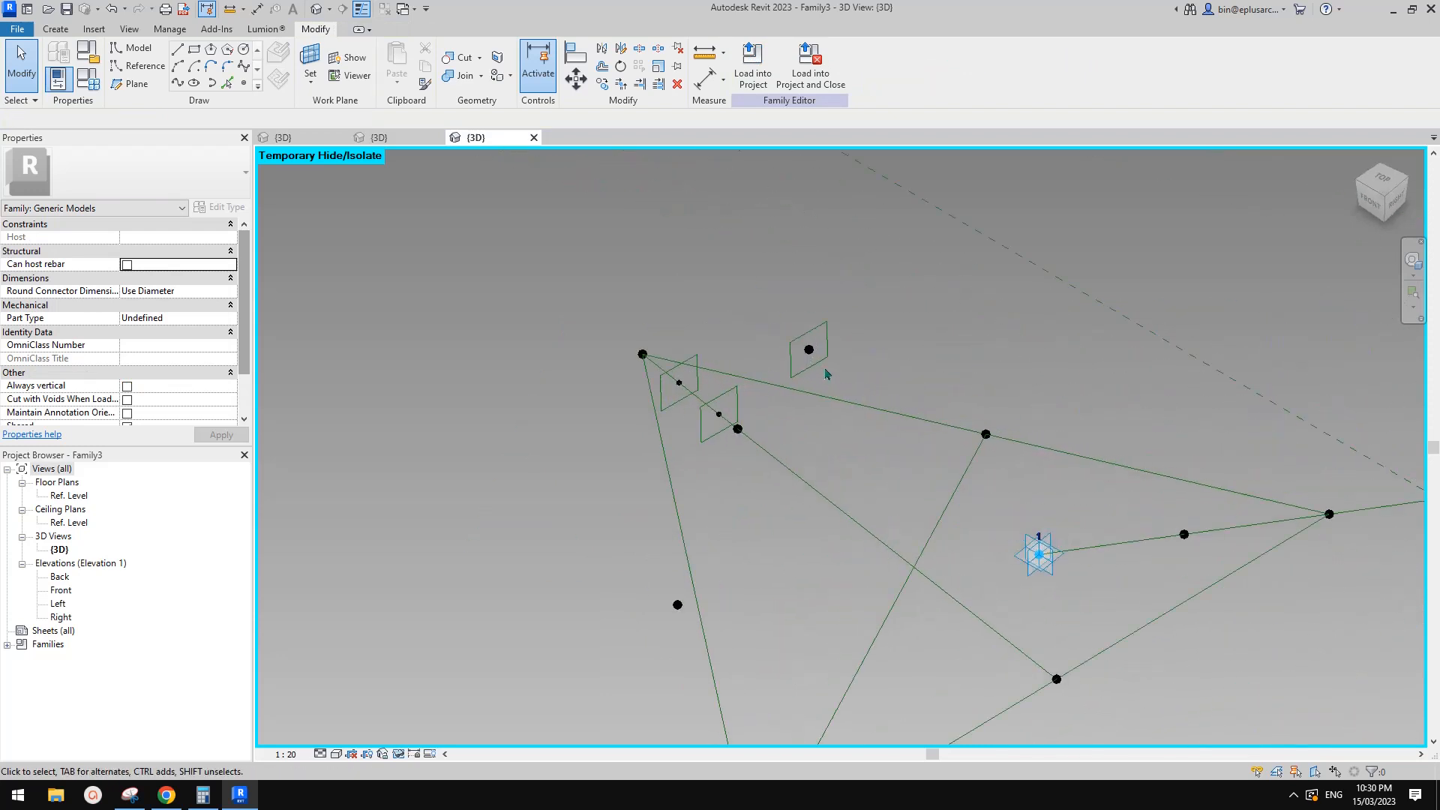
{"action": "left_click", "coordinate": [809, 350]}
{"action": "scroll", "coordinate": [818, 295], "scroll_direction": "down", "scroll_amount": 2}
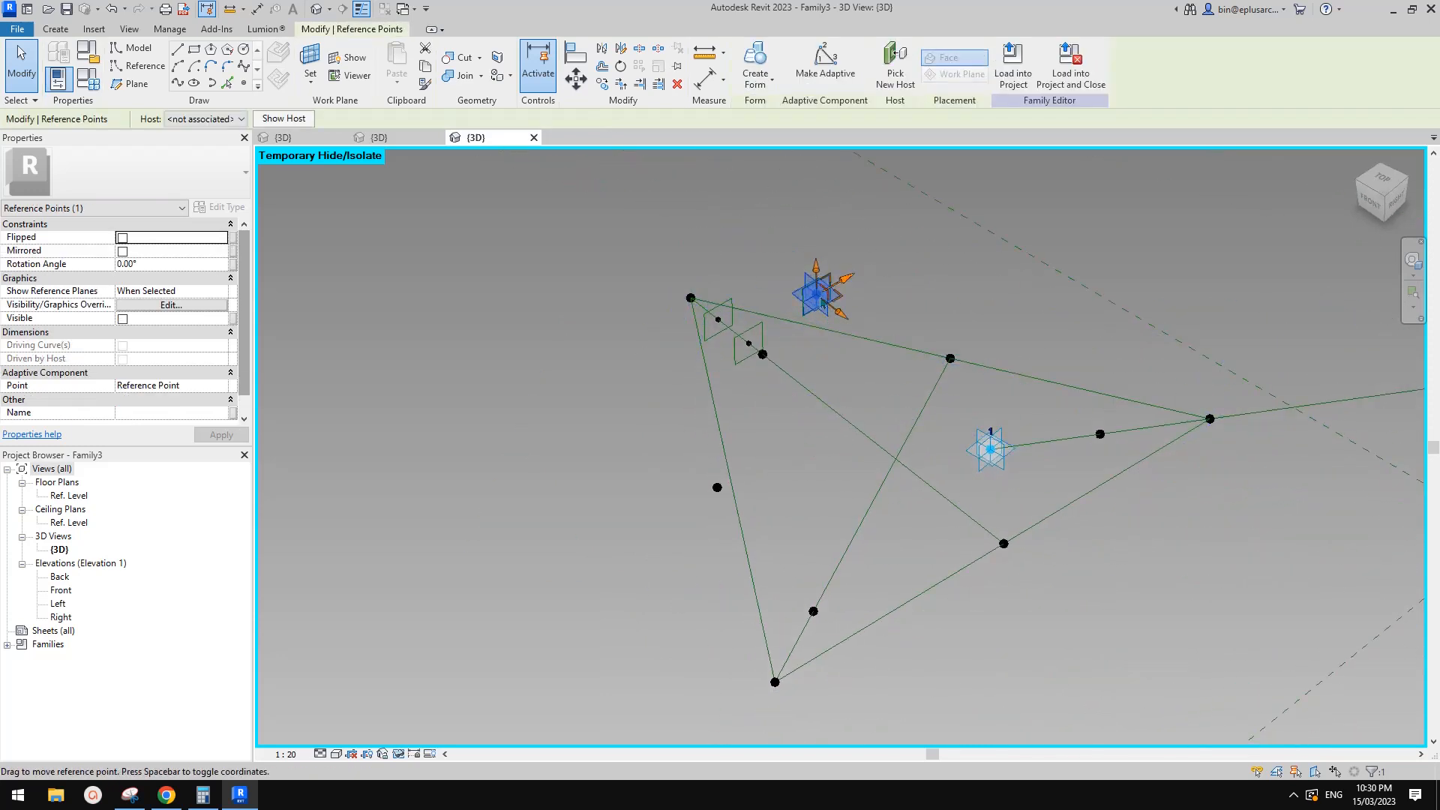
{"action": "middle_click_drag", "start_coordinate": [896, 290], "coordinate": [896, 278]}
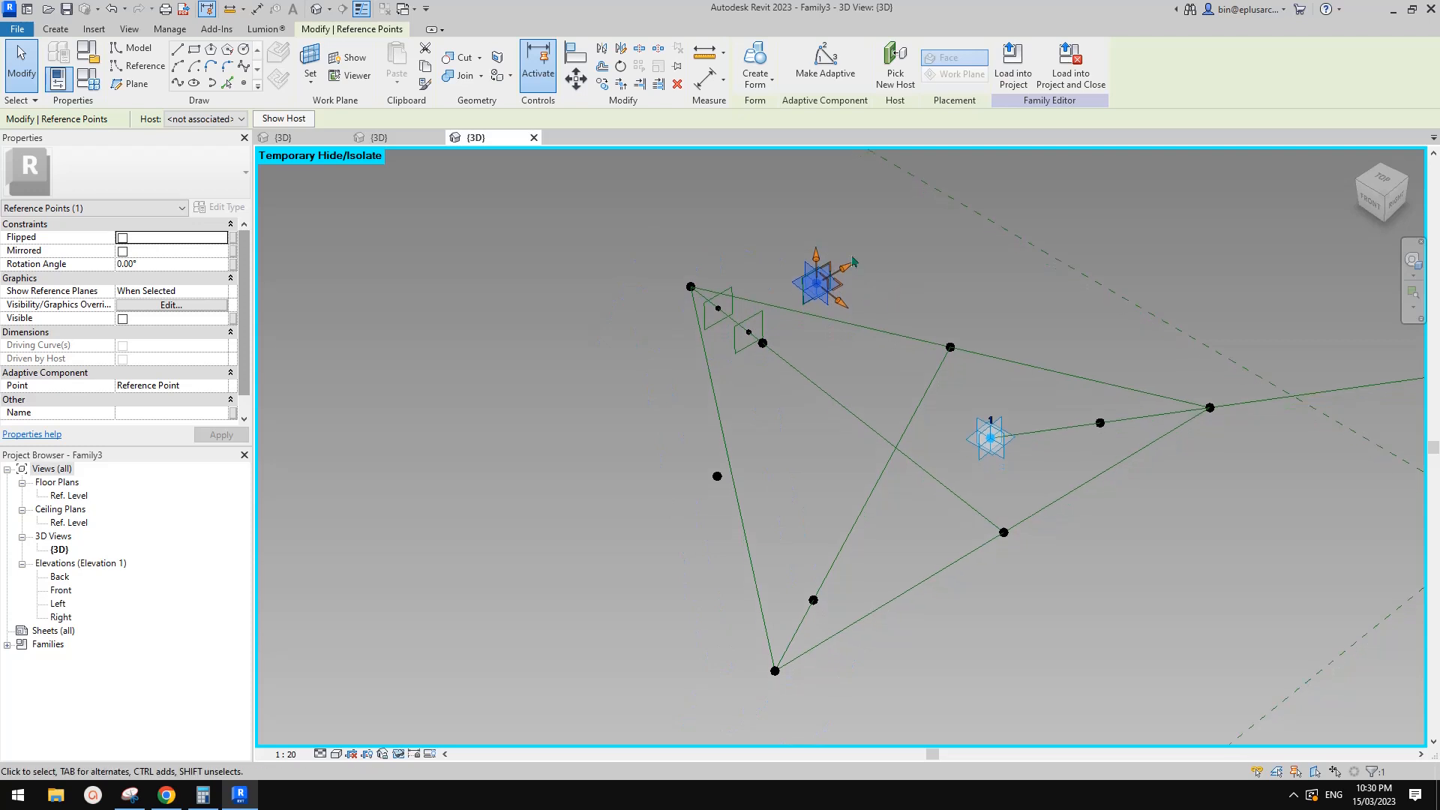
{"action": "left_click", "coordinate": [888, 77]}
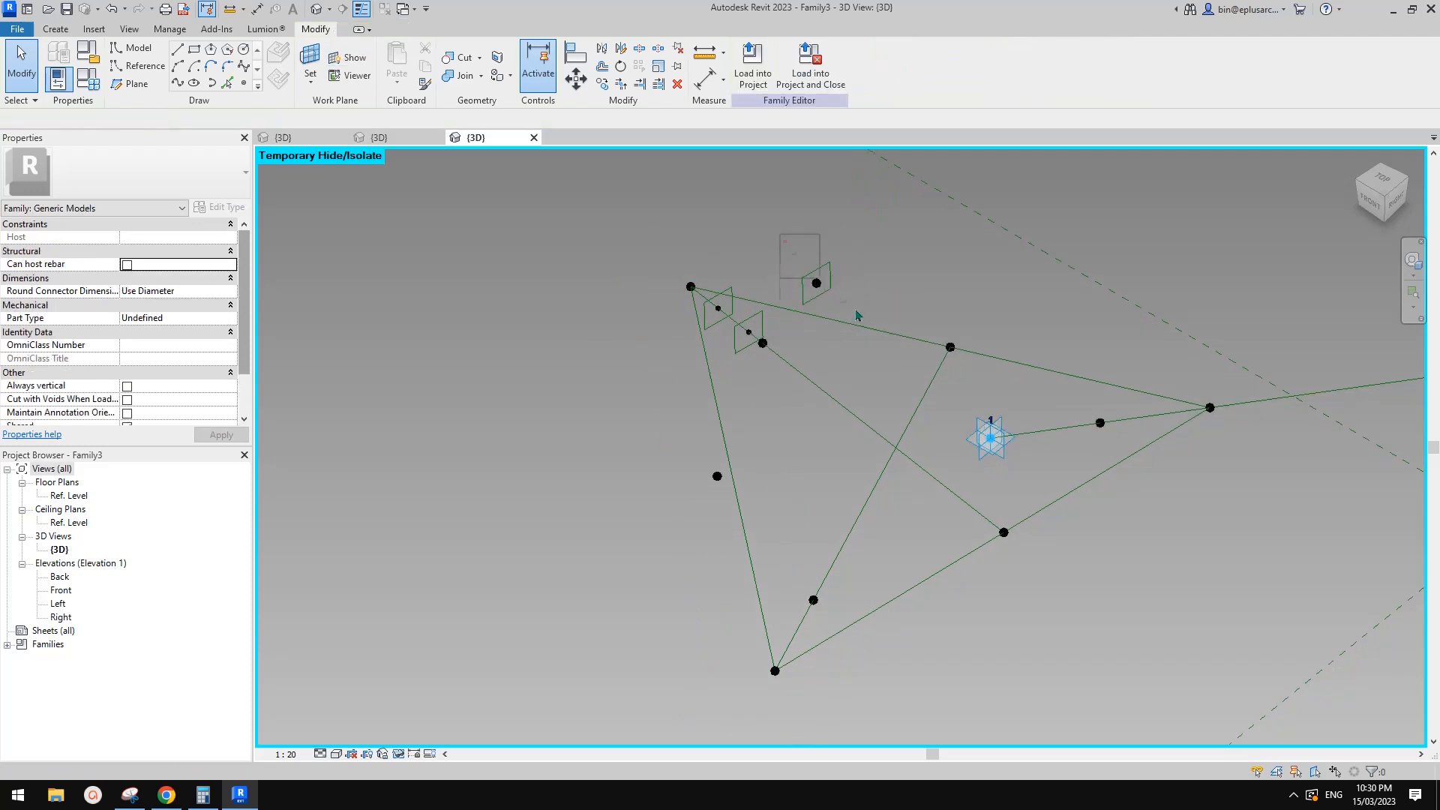
{"action": "left_click", "coordinate": [818, 285]}
{"action": "left_click", "coordinate": [817, 284]}
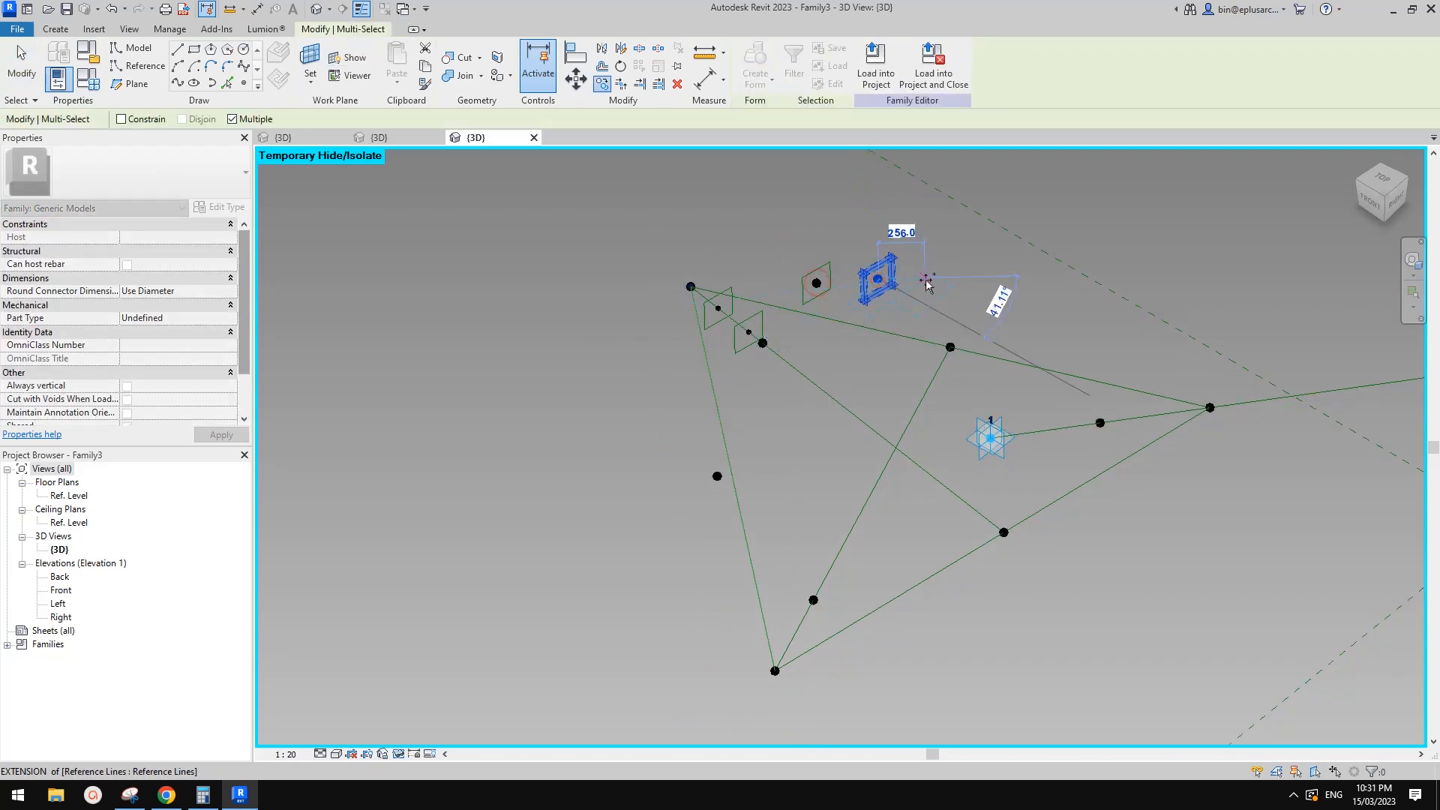
Rehost two of the copied profile points onto the short reference line at the triangle's lower vertex.
{"action": "left_click", "coordinate": [821, 287]}
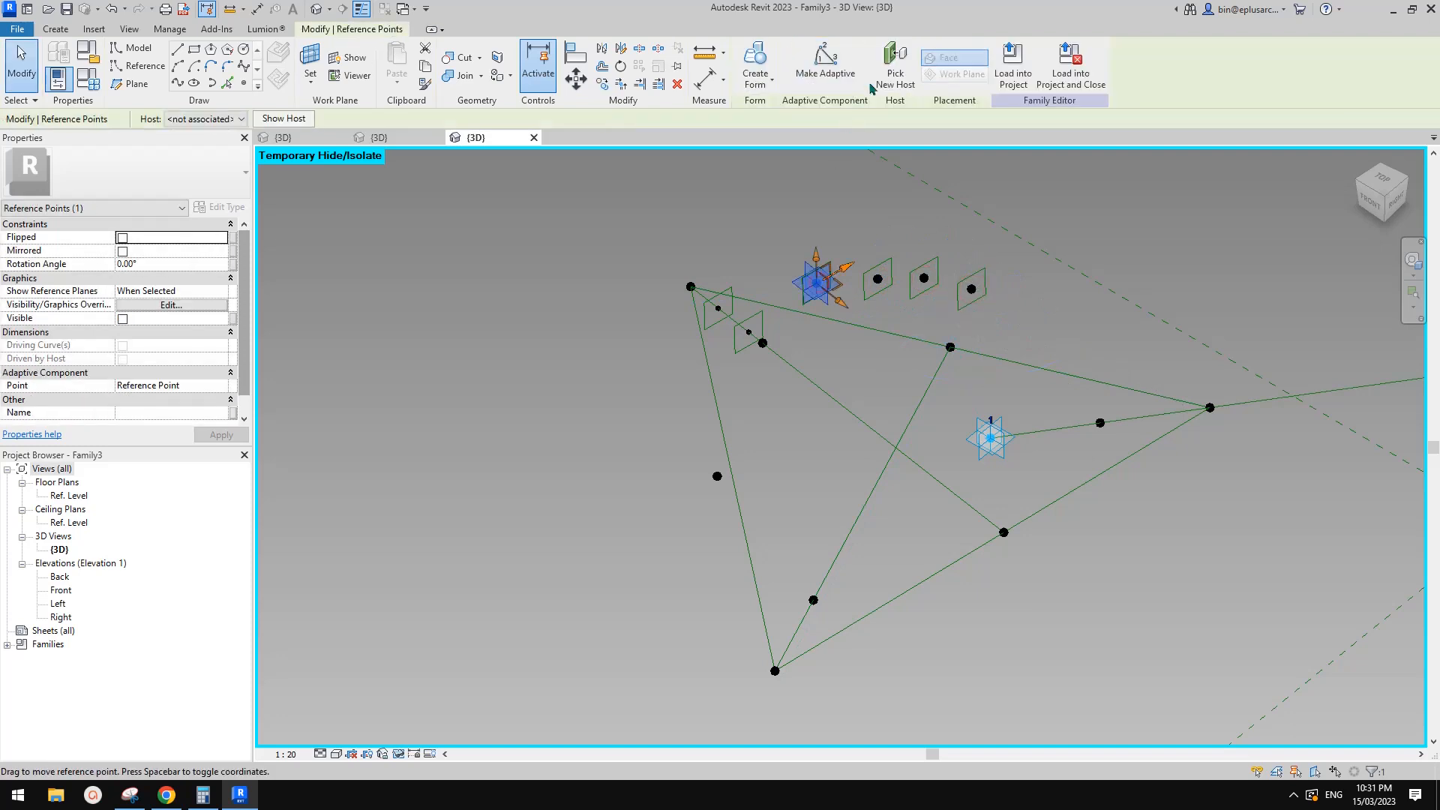
{"action": "left_click", "coordinate": [803, 615]}
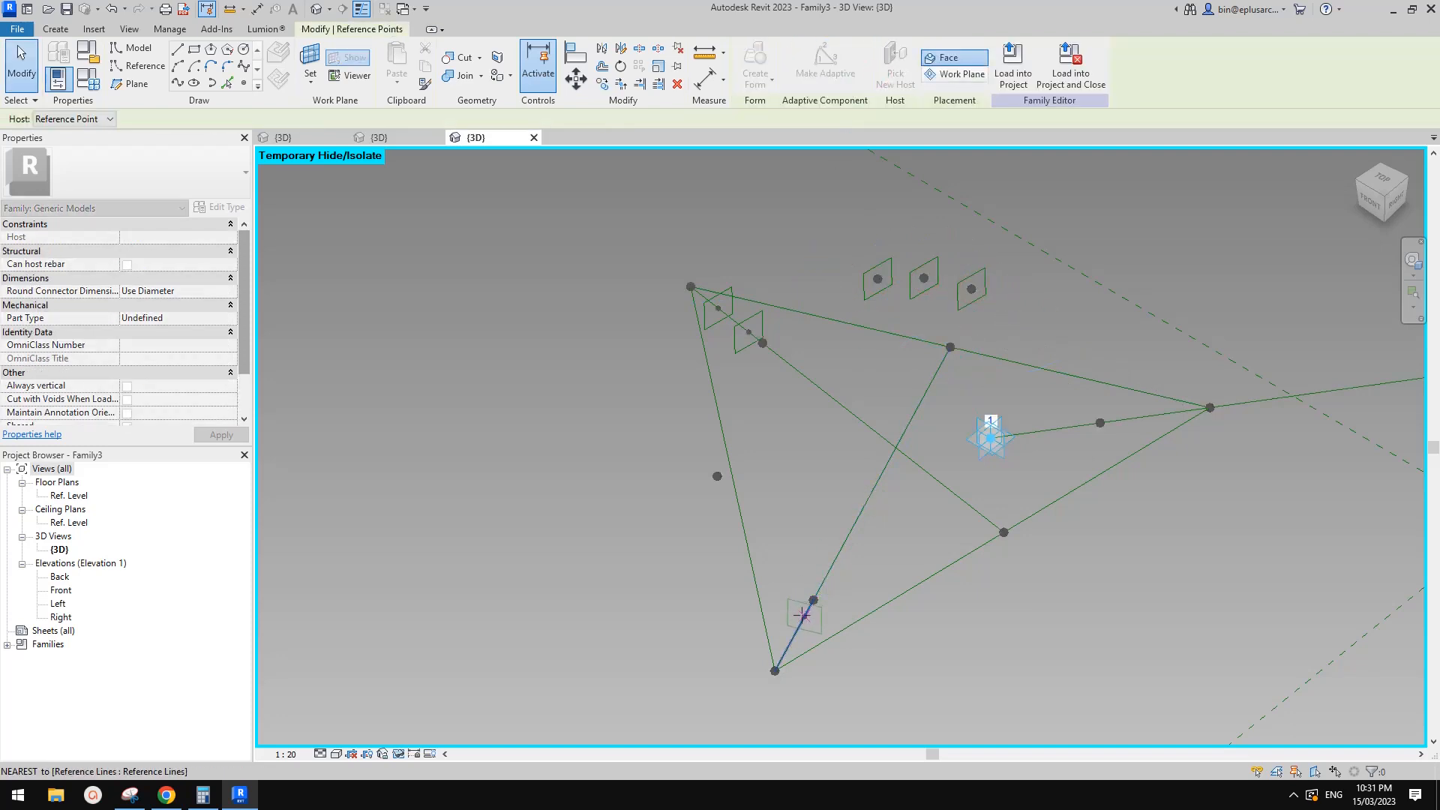
{"action": "left_click", "coordinate": [802, 614]}
{"action": "key", "text": "Escape"}
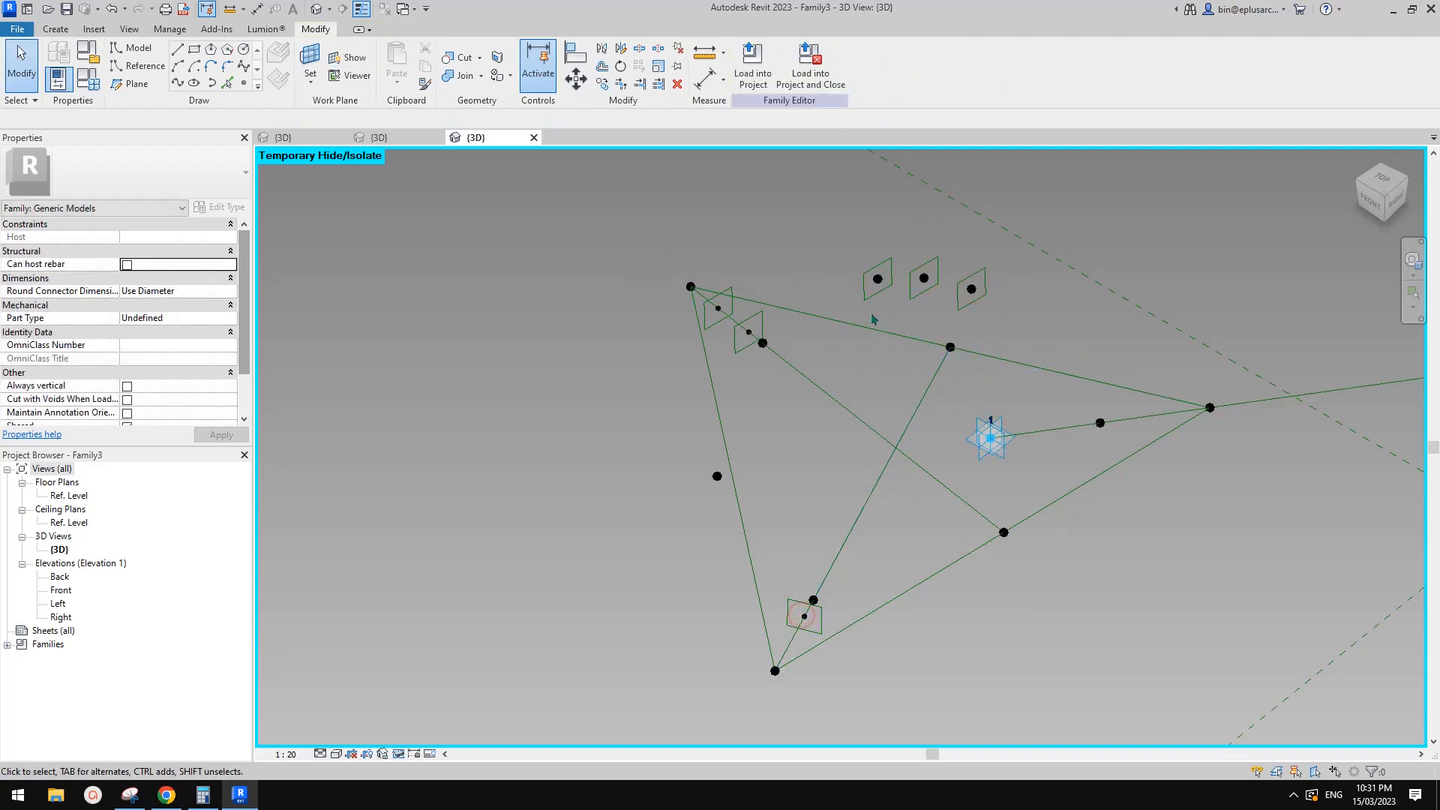
{"action": "left_click", "coordinate": [877, 283]}
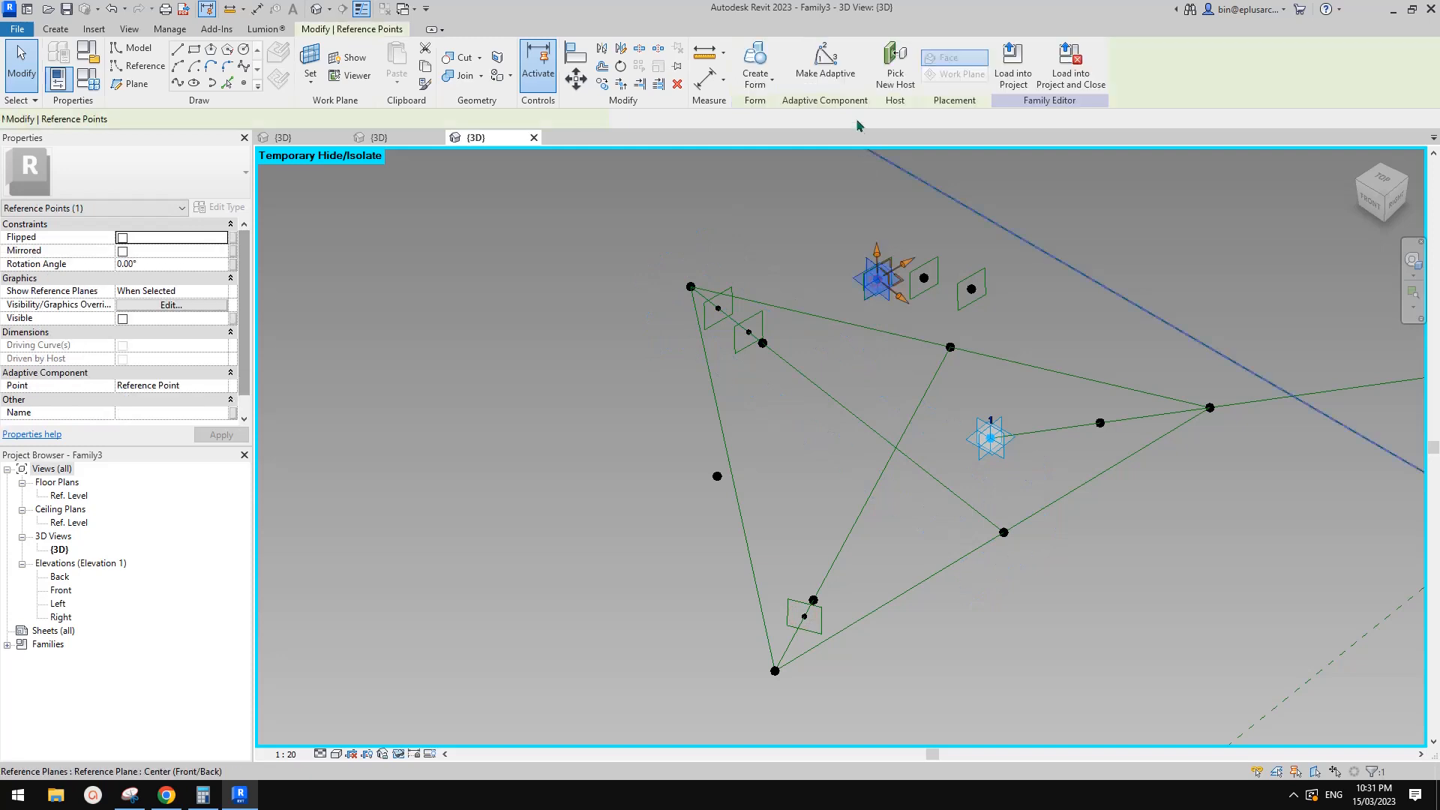
{"action": "left_click", "coordinate": [779, 657]}
{"action": "key", "text": "Escape"}
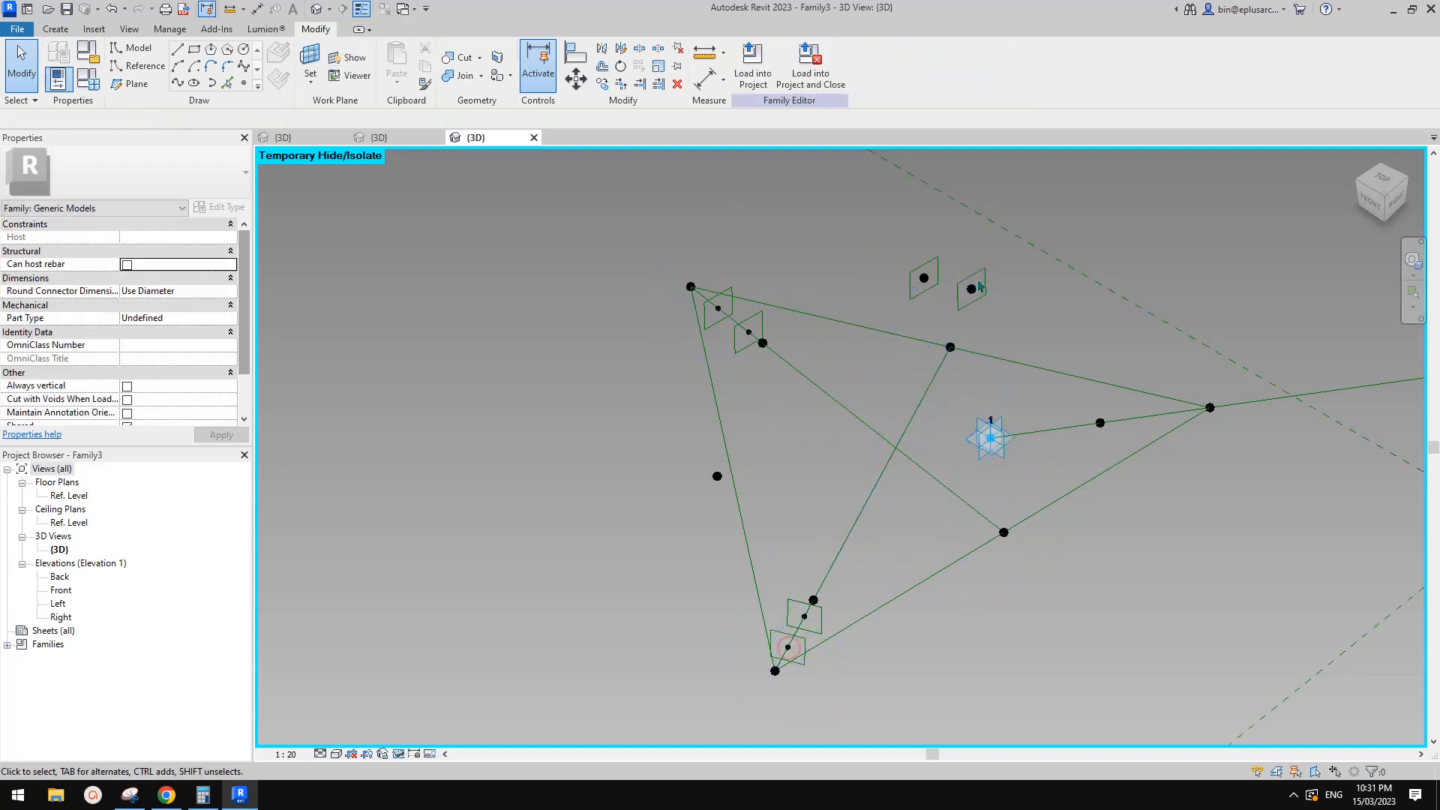
Rehost the remaining two copied profile points onto the short line between adaptive point 1 and the triangle's corner.
{"action": "left_click", "coordinate": [971, 289]}
{"action": "left_click", "coordinate": [1122, 422]}
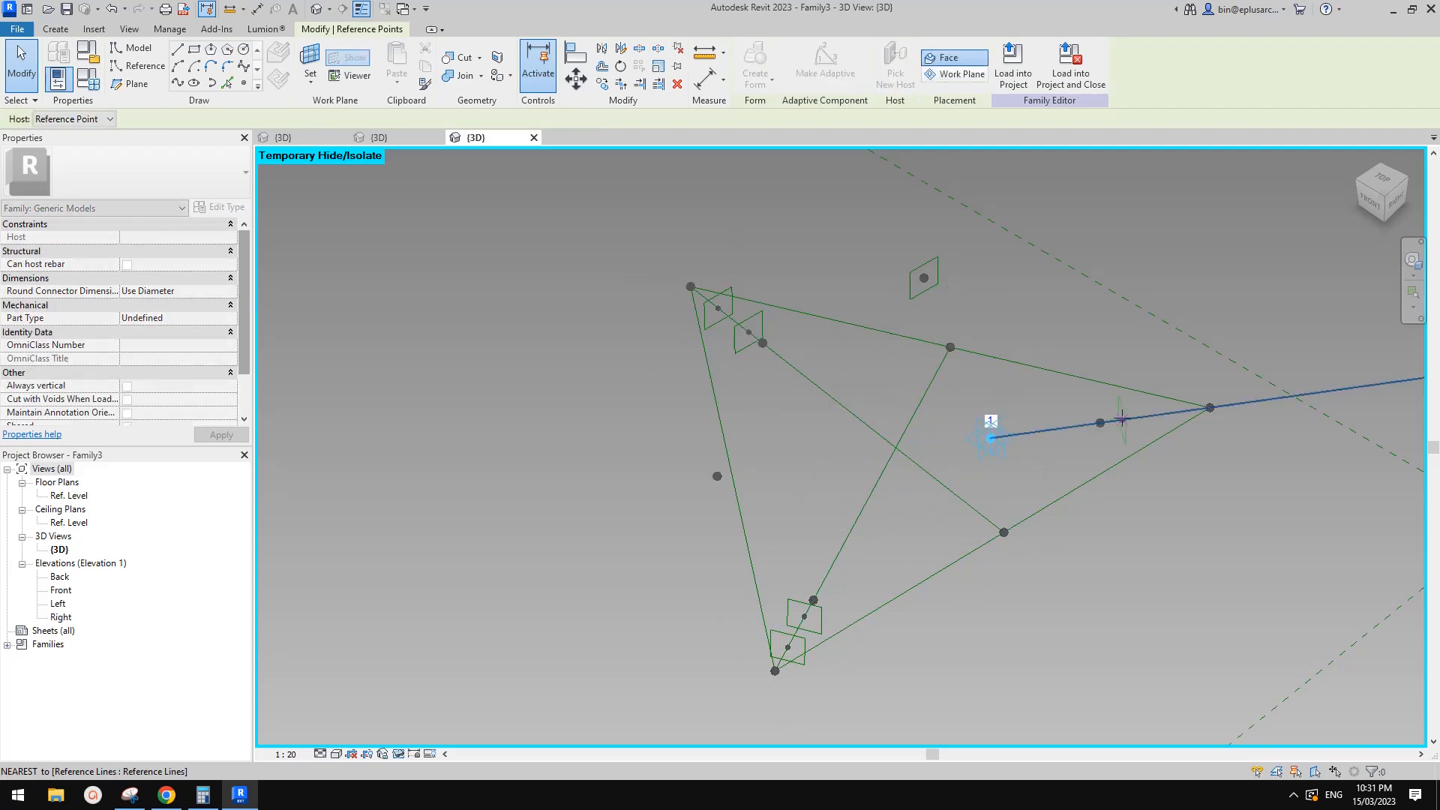
{"action": "left_click", "coordinate": [924, 278]}
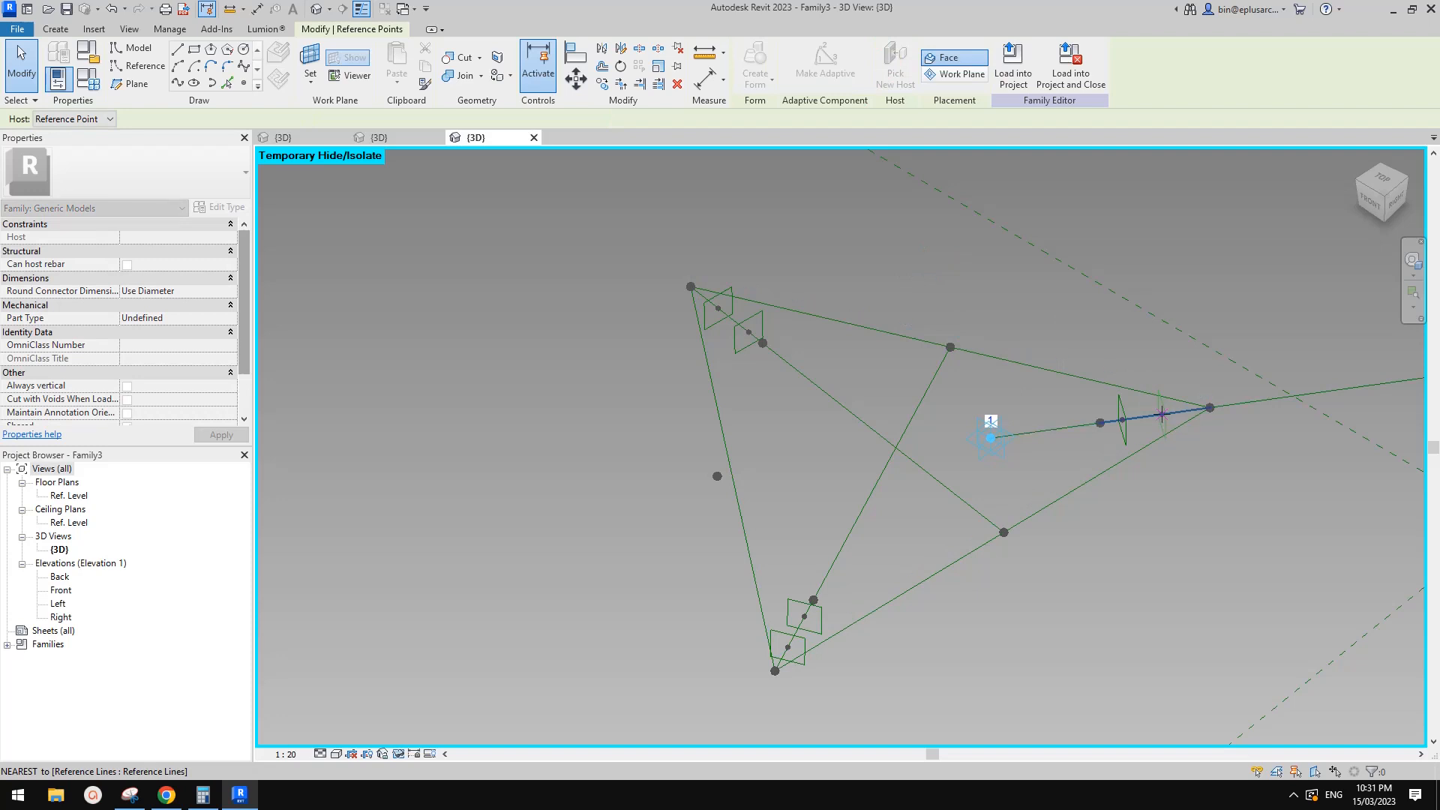
{"action": "left_click", "coordinate": [1161, 413]}
{"action": "scroll", "coordinate": [742, 341], "scroll_direction": "up", "scroll_amount": 3}
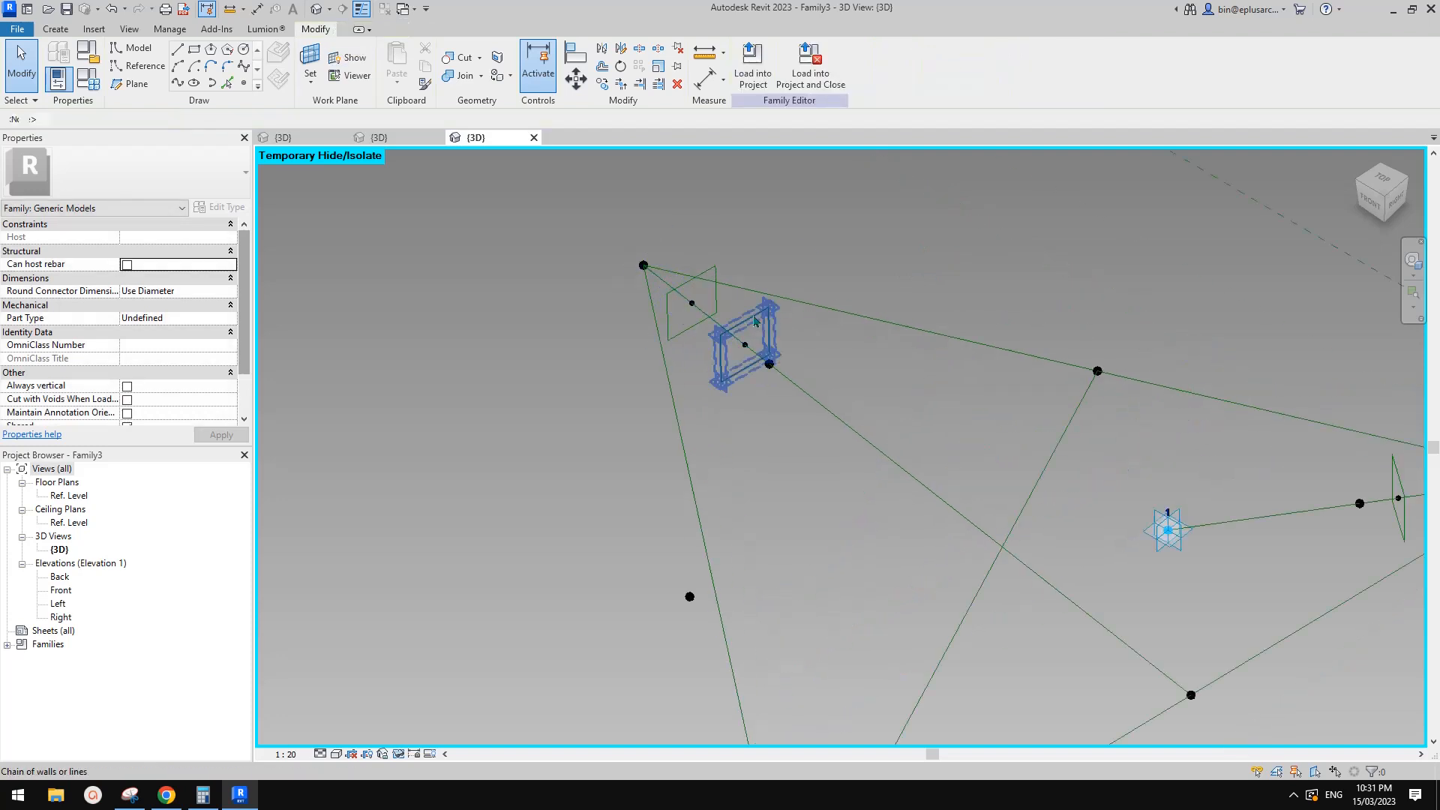
{"action": "left_click", "coordinate": [754, 318]}
{"action": "key", "text": "Tab"}
{"action": "left_click", "coordinate": [718, 283], "text": "ctrl"}
{"action": "key", "text": "Escape"}
Slide the two original profile points to the opposite ends of their short corner line.
{"action": "left_click", "coordinate": [691, 304]}
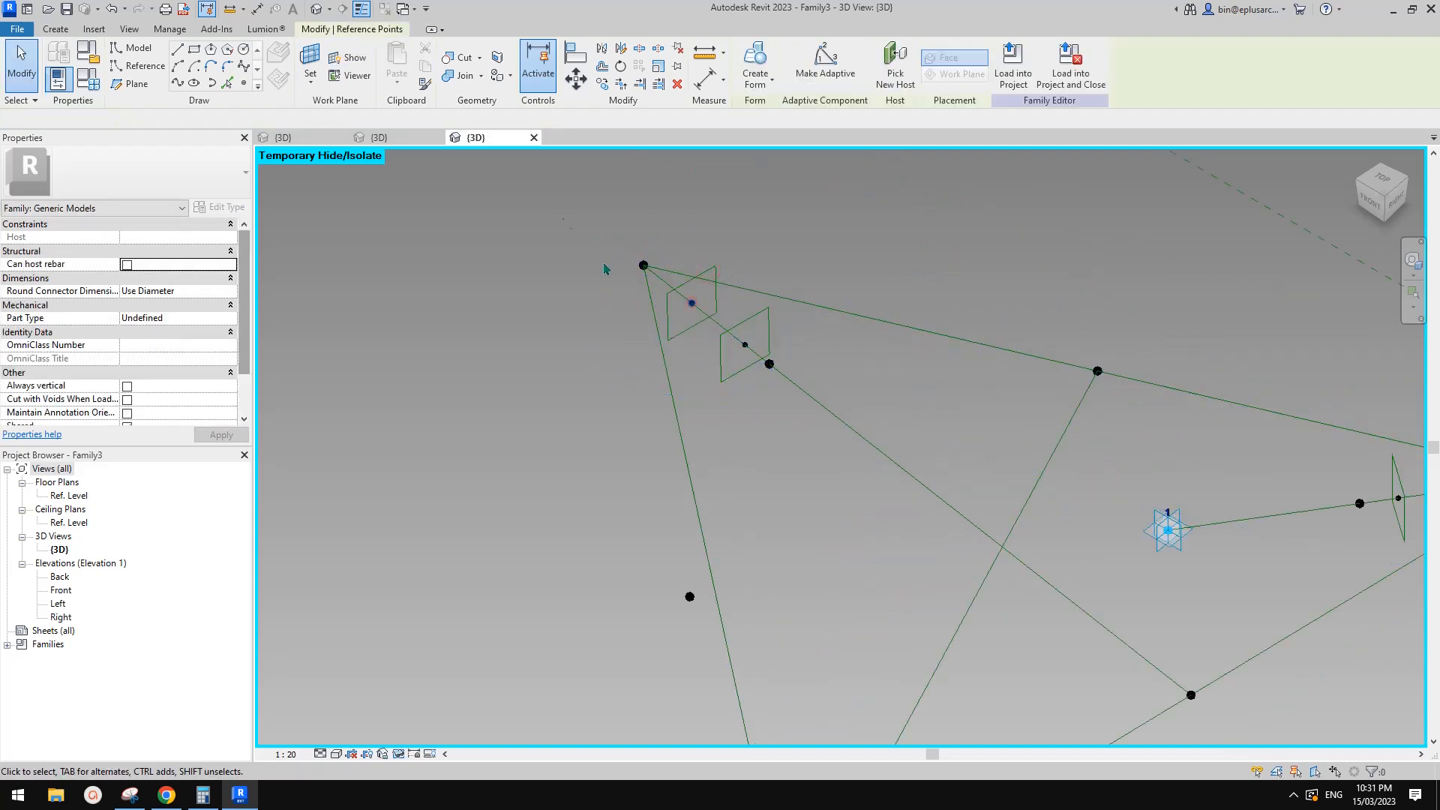
{"action": "left_click", "coordinate": [691, 303]}
{"action": "left_click_drag", "start_coordinate": [745, 346], "coordinate": [800, 391]}
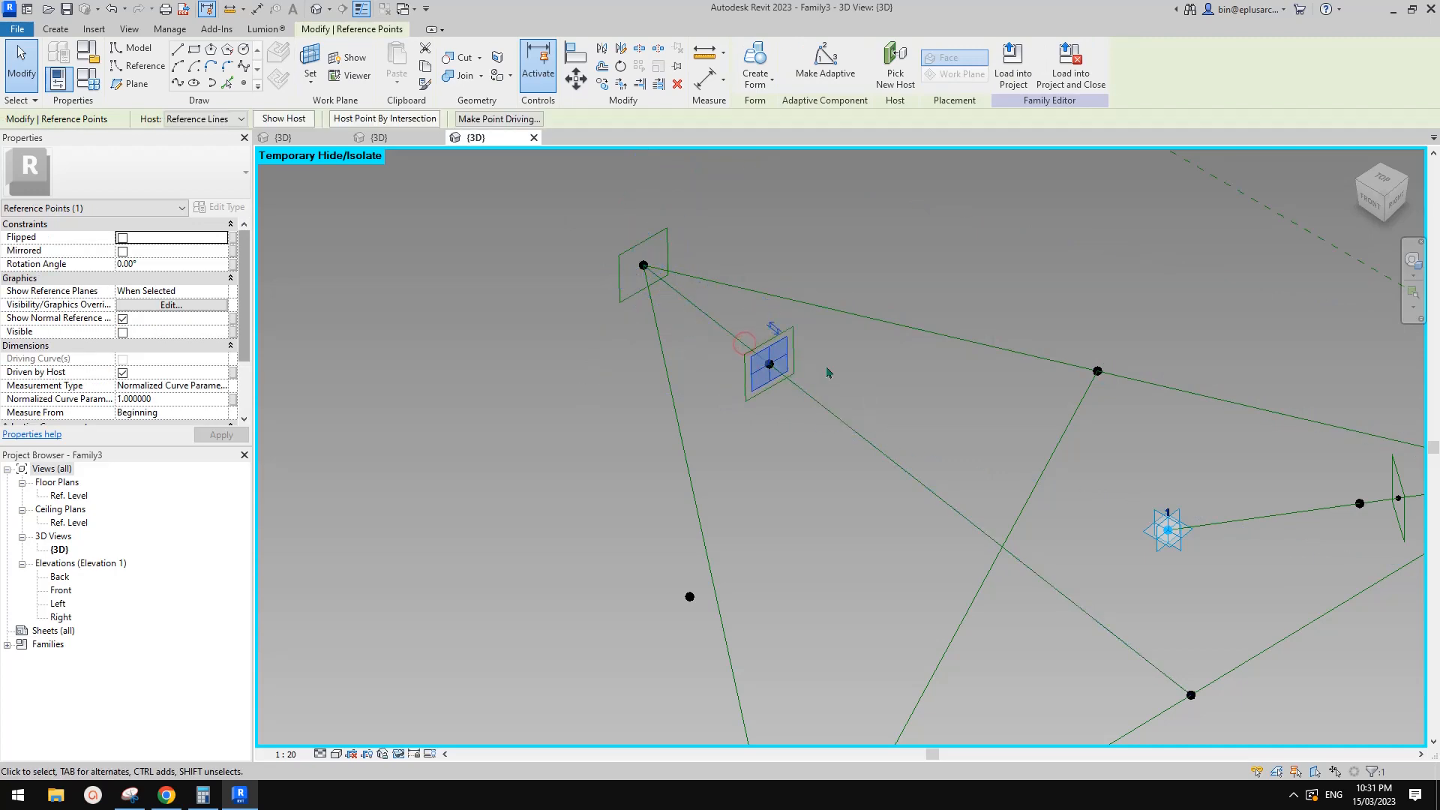
{"action": "left_click", "coordinate": [826, 372]}
Create a Void Form between the two square profiles at the ends of the first corner's short line.
{"action": "key", "text": "Tab"}
{"action": "left_click", "coordinate": [792, 335]}
{"action": "key", "text": "Tab"}
{"action": "left_click", "coordinate": [668, 235], "text": "ctrl"}
{"action": "left_click", "coordinate": [758, 75]}
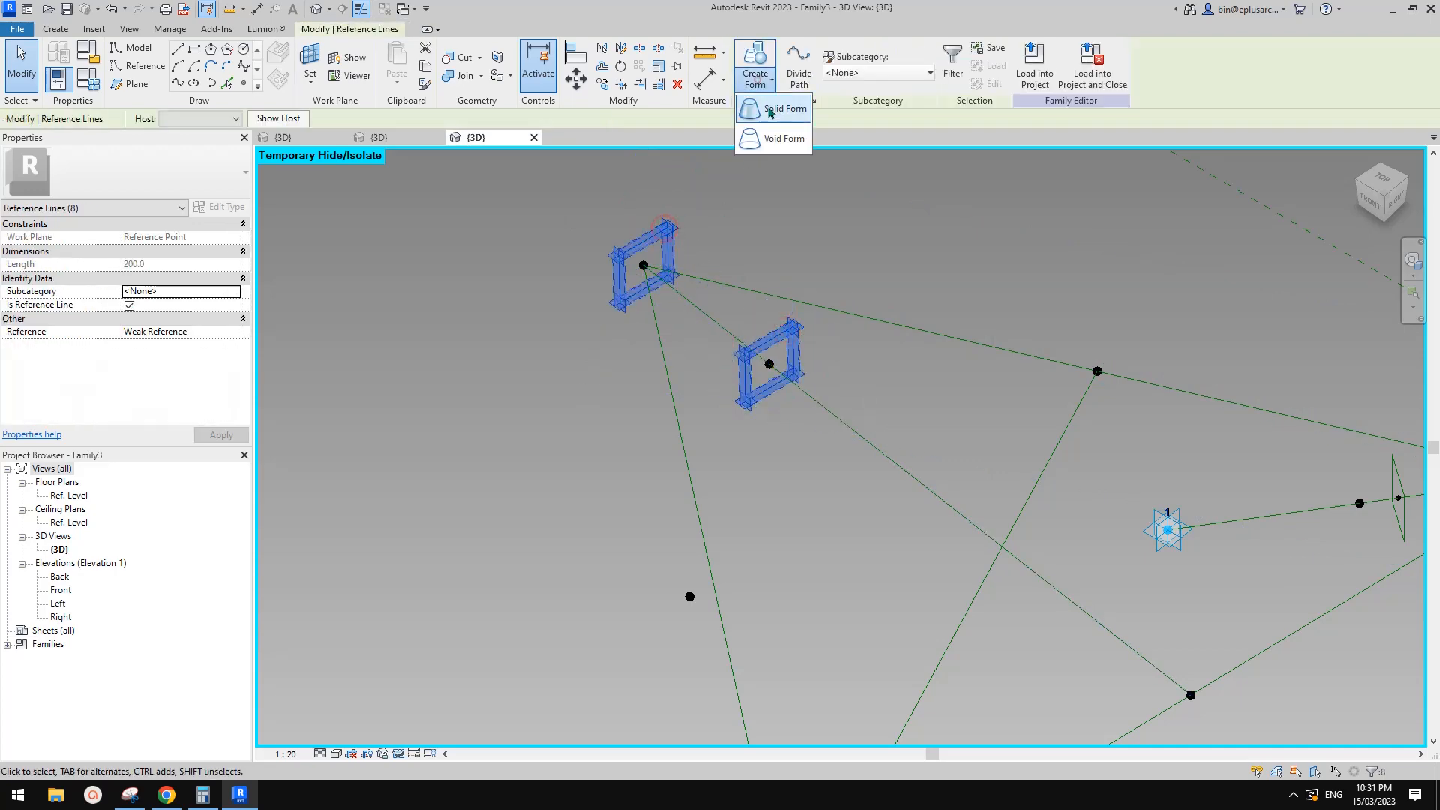
{"action": "left_click", "coordinate": [782, 139]}
Temporarily hide the triangular solid to expose the square profiles at the other two corners.
{"action": "middle_click_drag", "start_coordinate": [751, 337], "coordinate": [458, 278]}
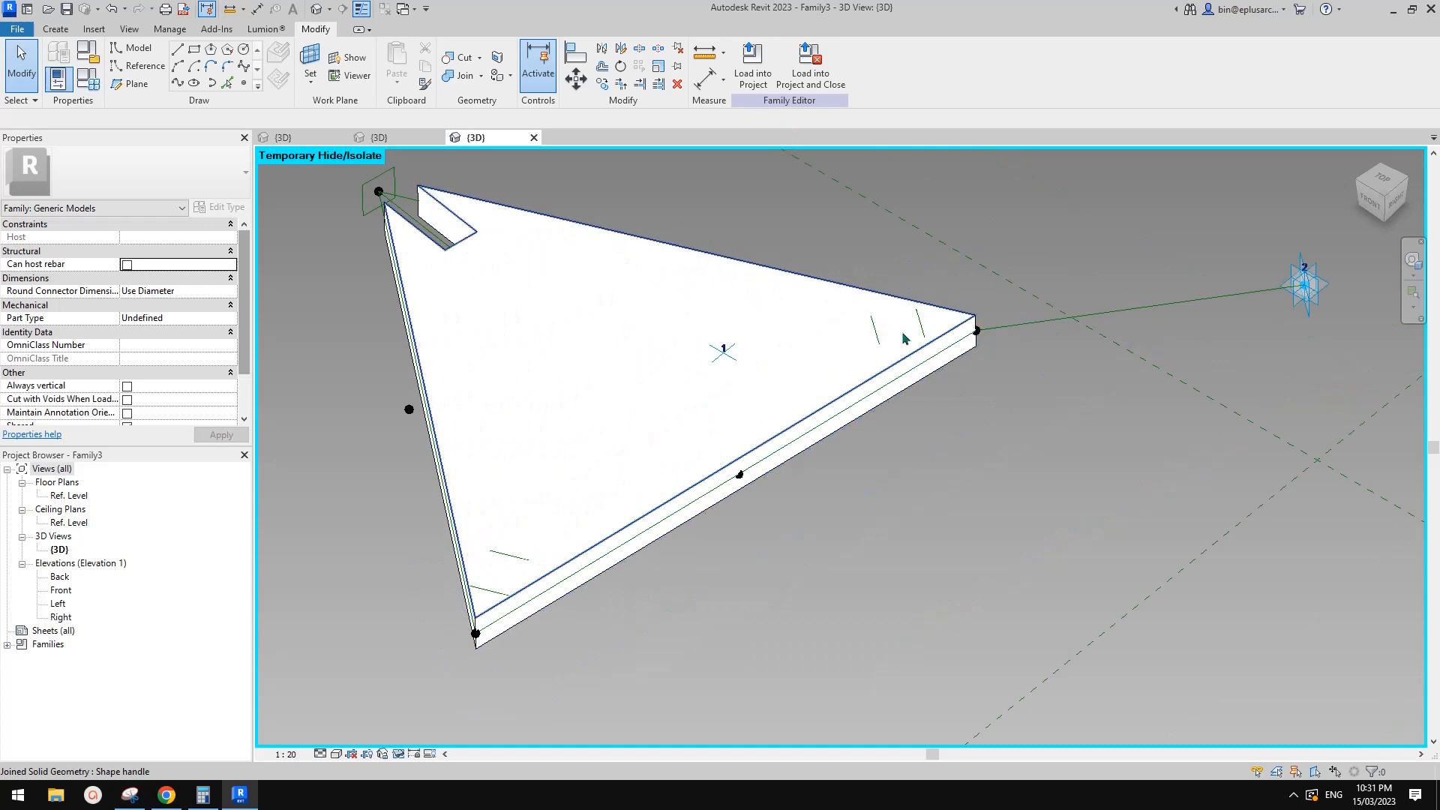
{"action": "key", "text": "Tab"}
{"action": "left_click", "coordinate": [814, 342]}
{"action": "middle_click_drag", "start_coordinate": [814, 342], "coordinate": [819, 355]}
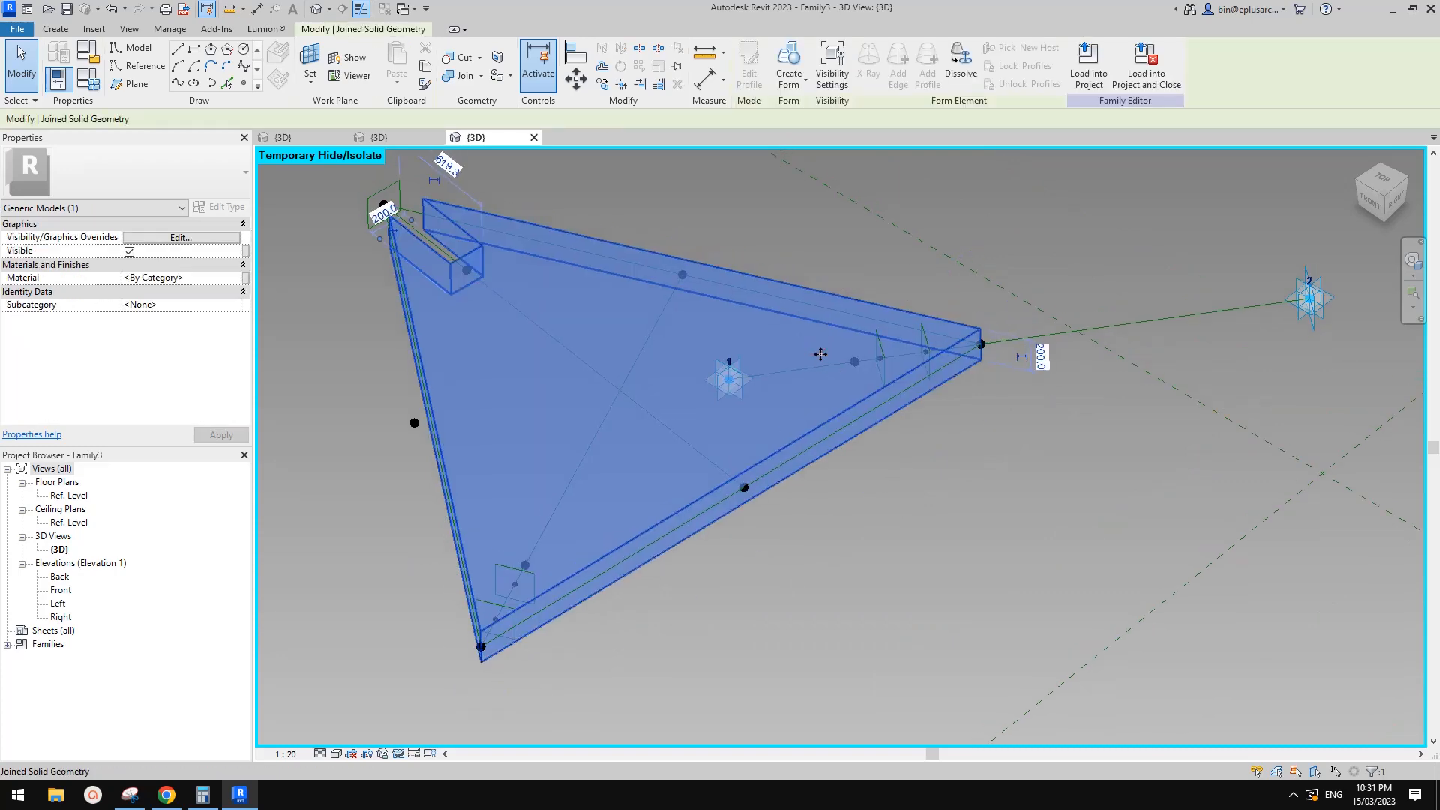
{"action": "key", "text": "h"}
{"action": "key", "text": "h"}
{"action": "middle_click_drag", "start_coordinate": [908, 349], "coordinate": [974, 329], "text": "shift"}
{"action": "key", "text": "Tab"}
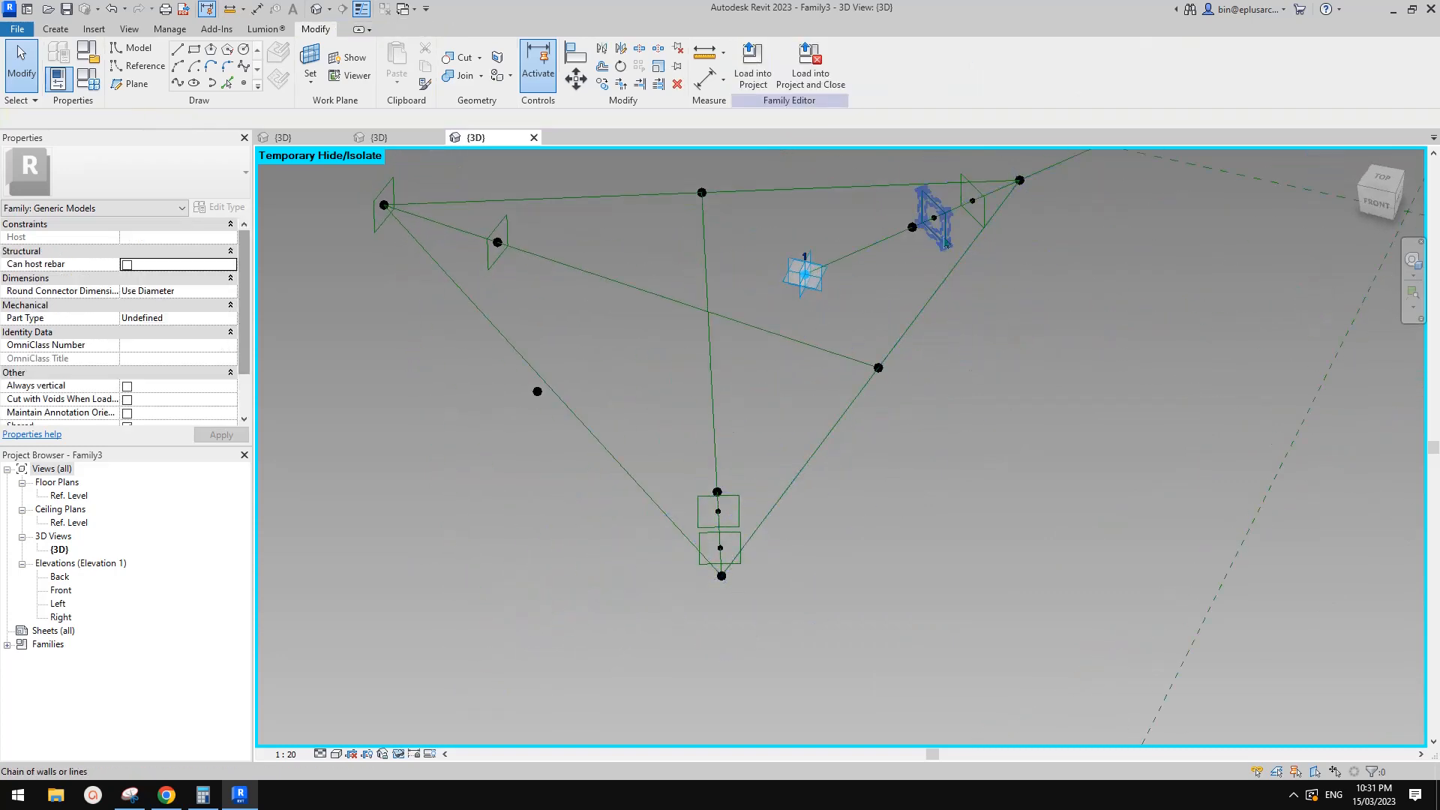
Slide the two profile points near adaptive point 1 to the opposite ends of their short corner line.
{"action": "scroll", "coordinate": [944, 240], "scroll_direction": "up", "scroll_amount": 2}
{"action": "middle_click_drag", "start_coordinate": [945, 241], "coordinate": [912, 382]}
{"action": "left_click", "coordinate": [905, 375]}
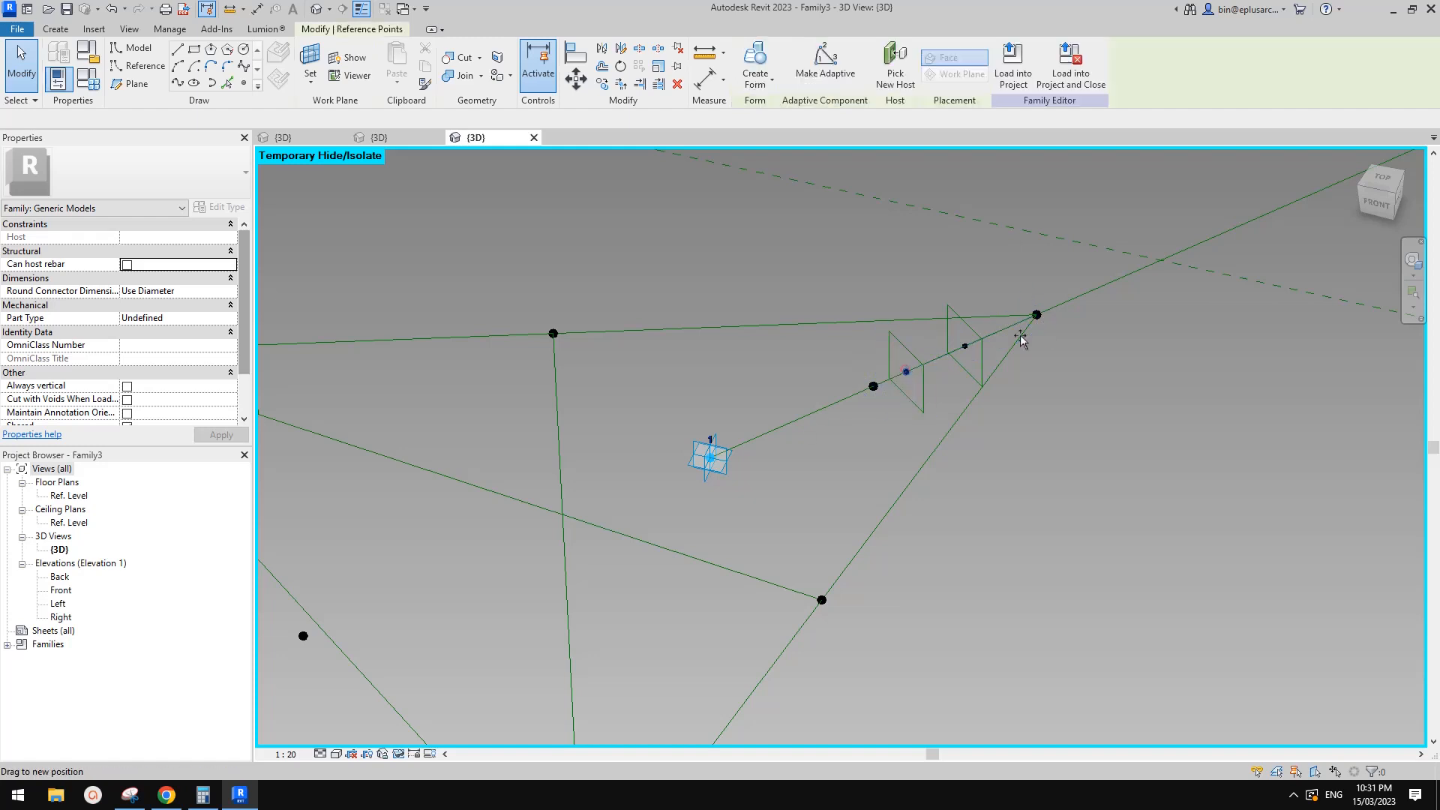
{"action": "left_click_drag", "start_coordinate": [1115, 318], "coordinate": [1028, 282]}
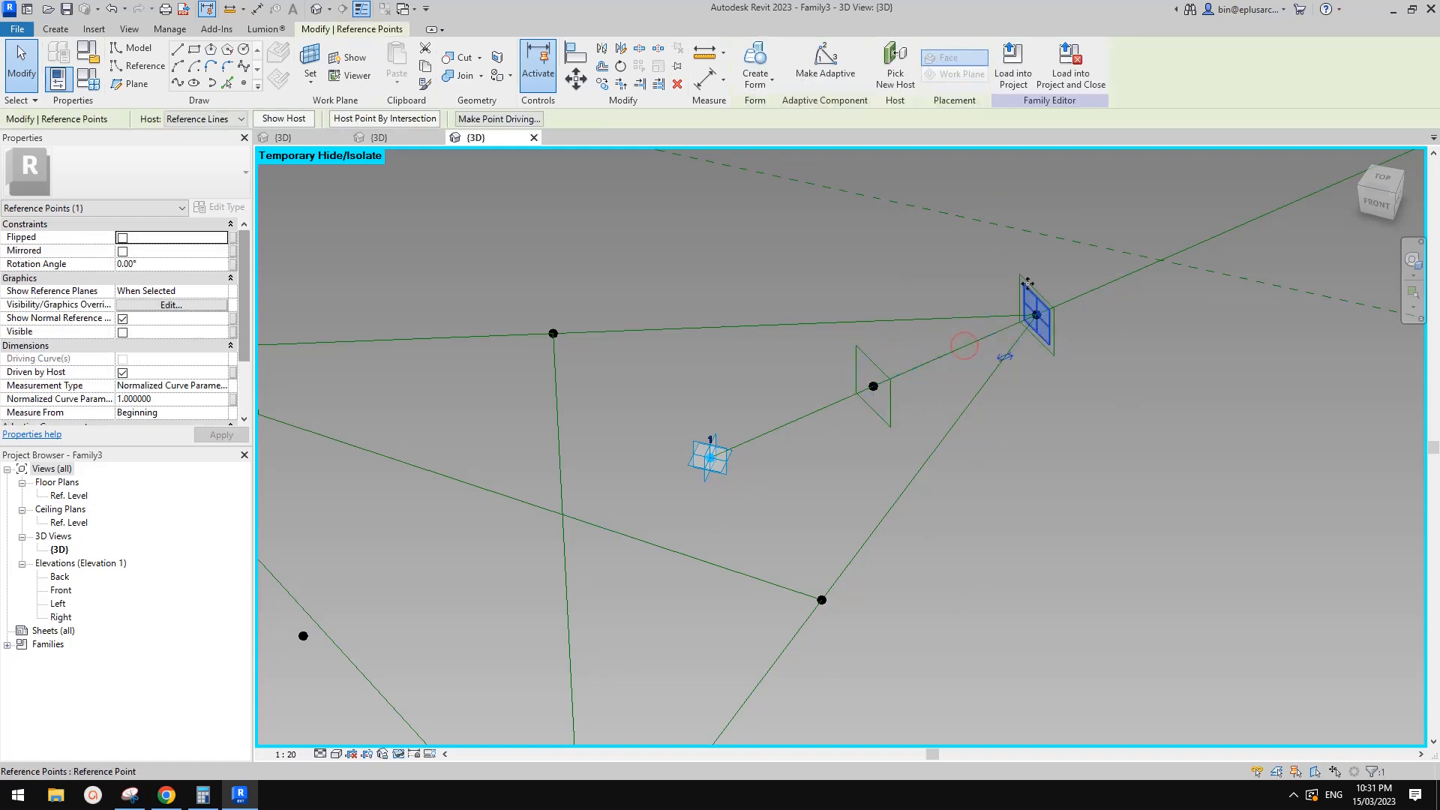
Create a Void Form between the two square profiles at the corner near adaptive point 1.
{"action": "left_click", "coordinate": [1024, 277]}
{"action": "key", "text": "Tab"}
{"action": "left_click", "coordinate": [867, 353], "text": "ctrl"}
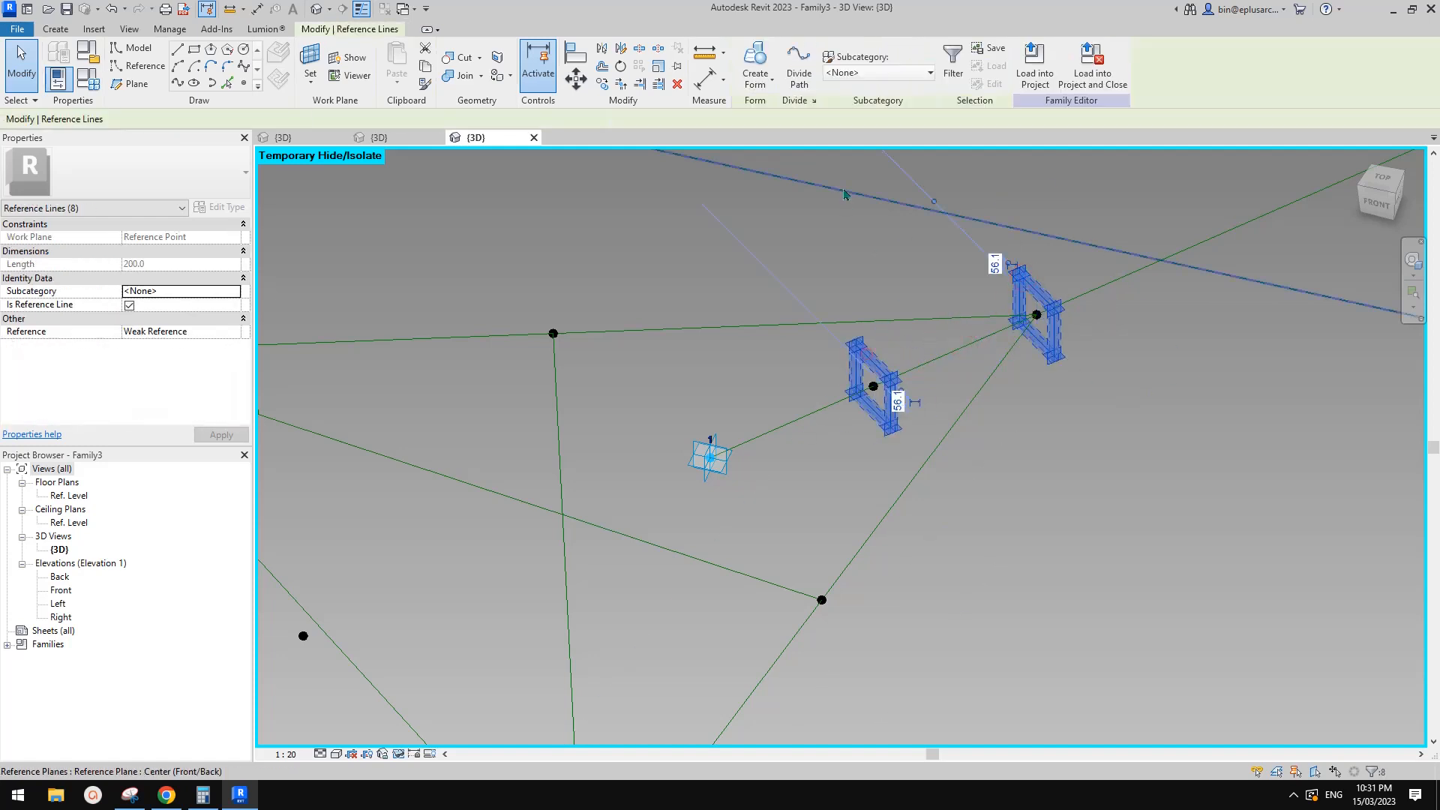
{"action": "left_click", "coordinate": [770, 84]}
{"action": "left_click", "coordinate": [780, 111]}
Slide the two profile points at the remaining uncut corner to the opposite ends of their short line.
{"action": "scroll", "coordinate": [936, 325], "scroll_direction": "down", "scroll_amount": 2}
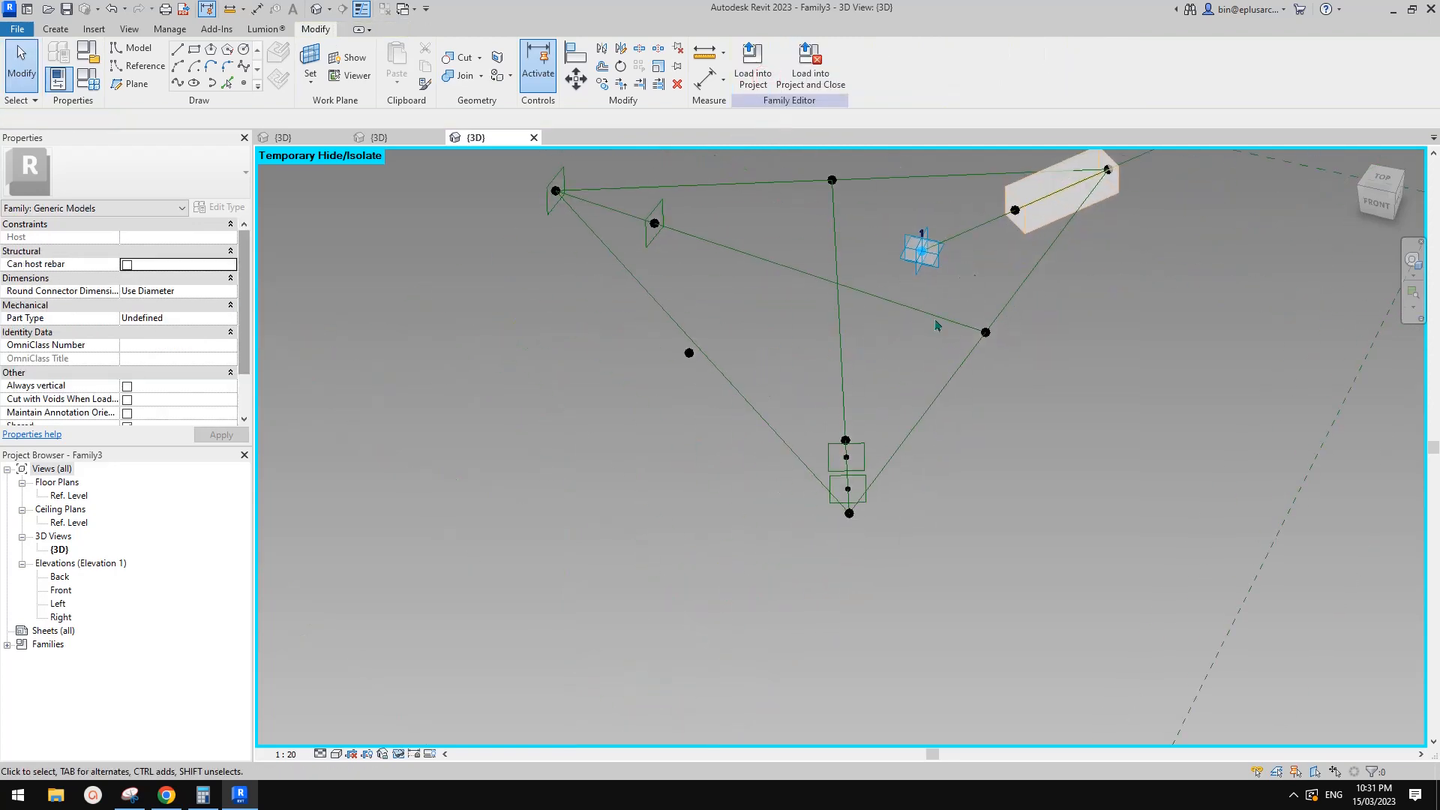
{"action": "left_click", "coordinate": [850, 461]}
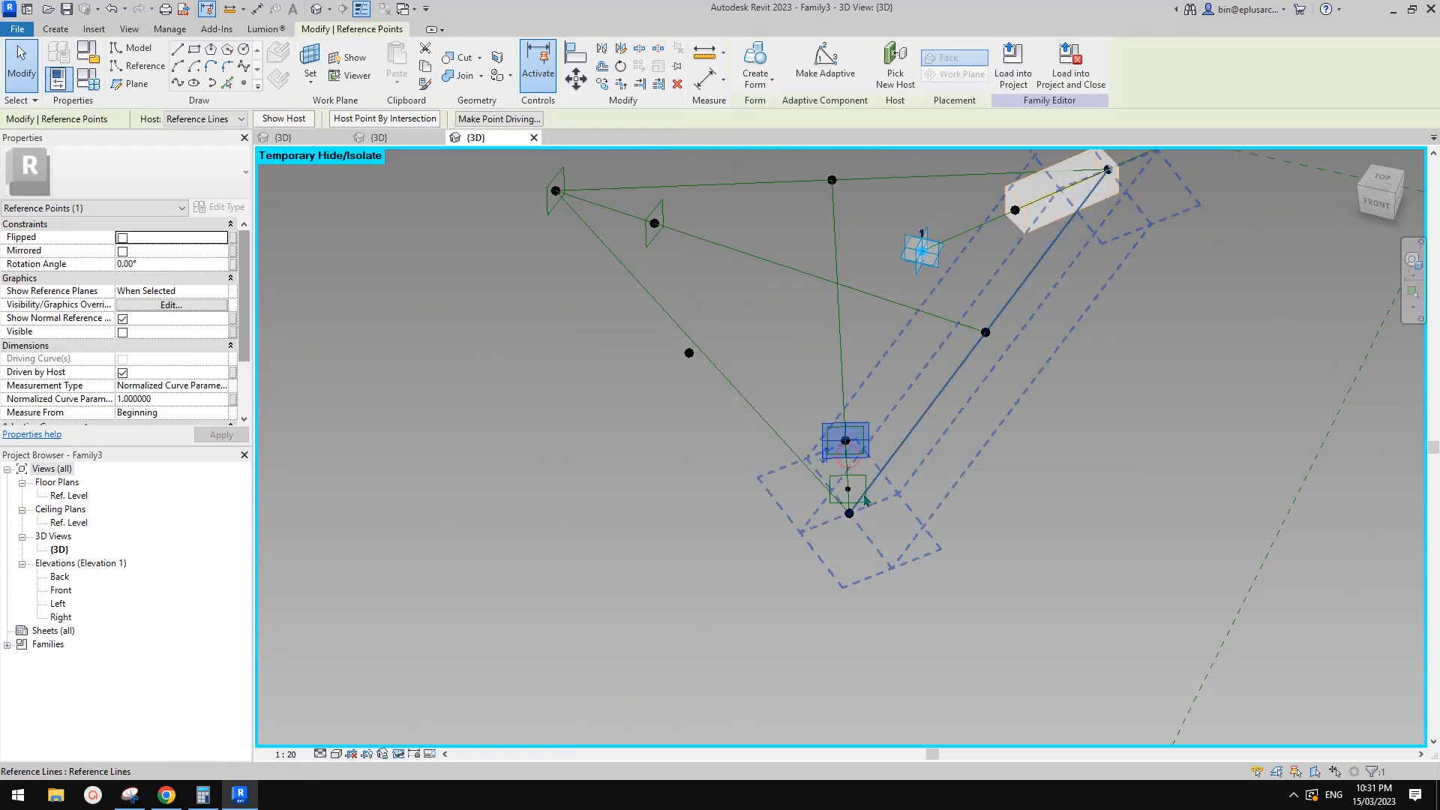
{"action": "left_click", "coordinate": [885, 512]}
Create a Void Form between the two square profiles at that corner, and restore the temporarily hidden triangular solid.
{"action": "key", "text": "Tab"}
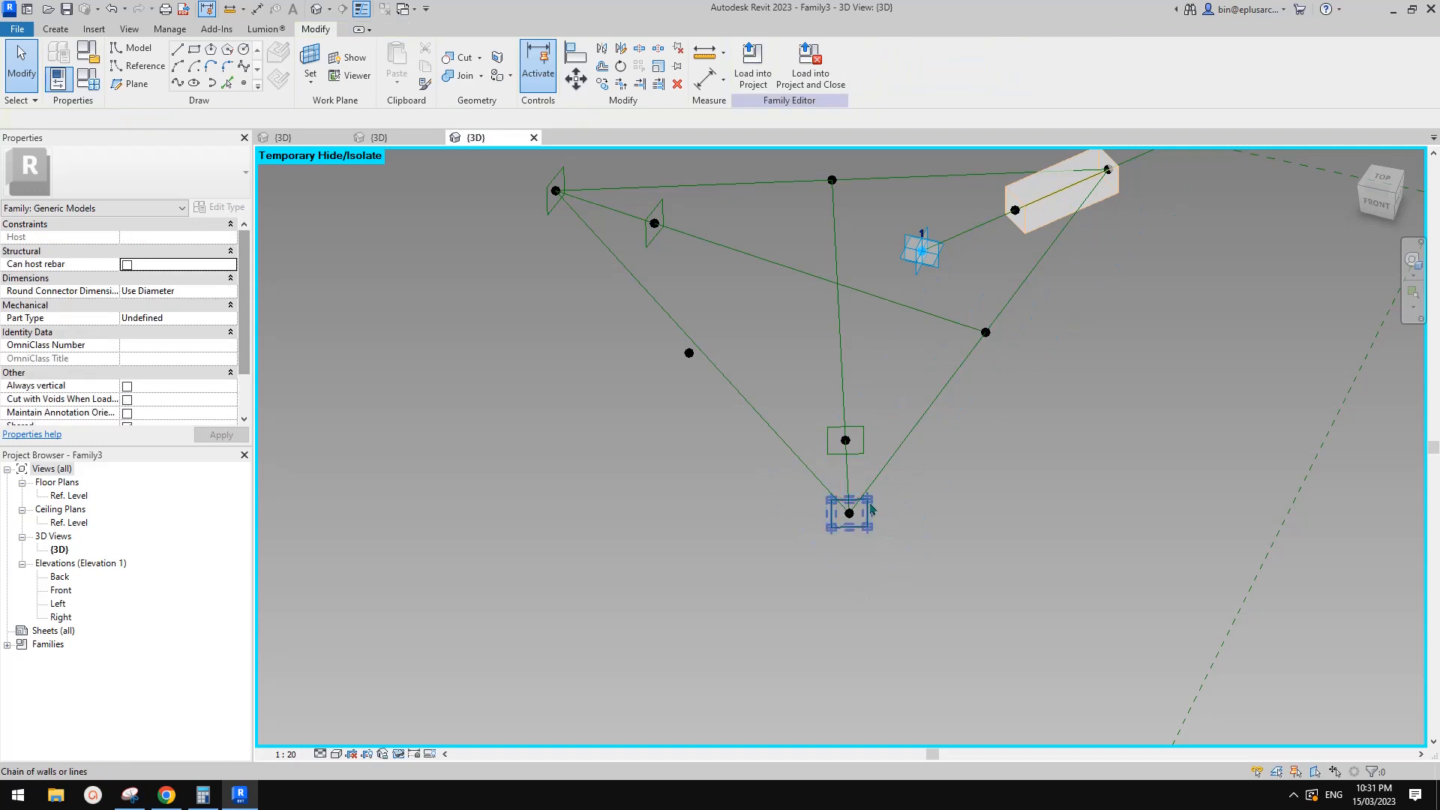
{"action": "left_click", "coordinate": [870, 503]}
{"action": "key", "text": "Tab"}
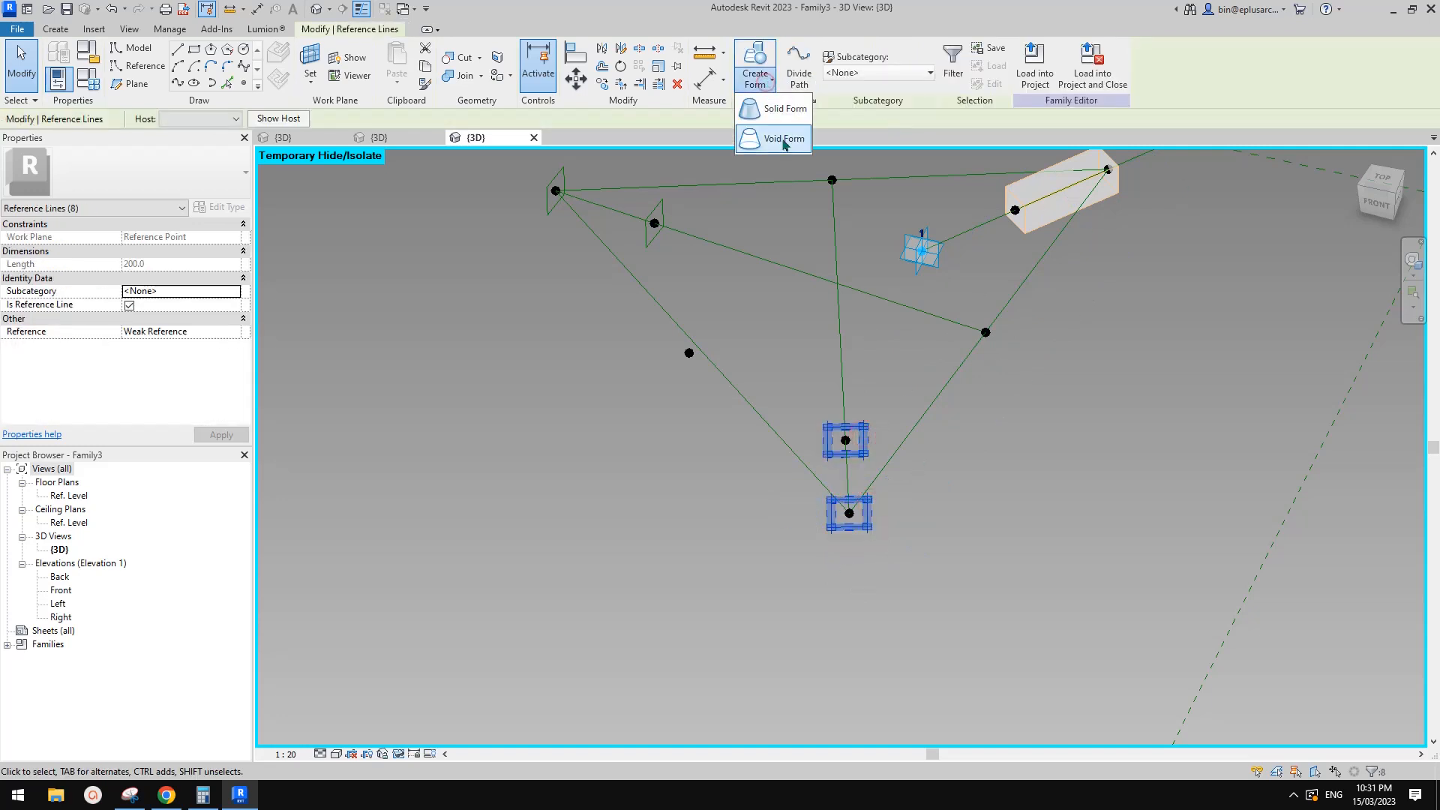
{"action": "left_click", "coordinate": [784, 139]}
{"action": "scroll", "coordinate": [966, 324], "scroll_direction": "down", "scroll_amount": 2}
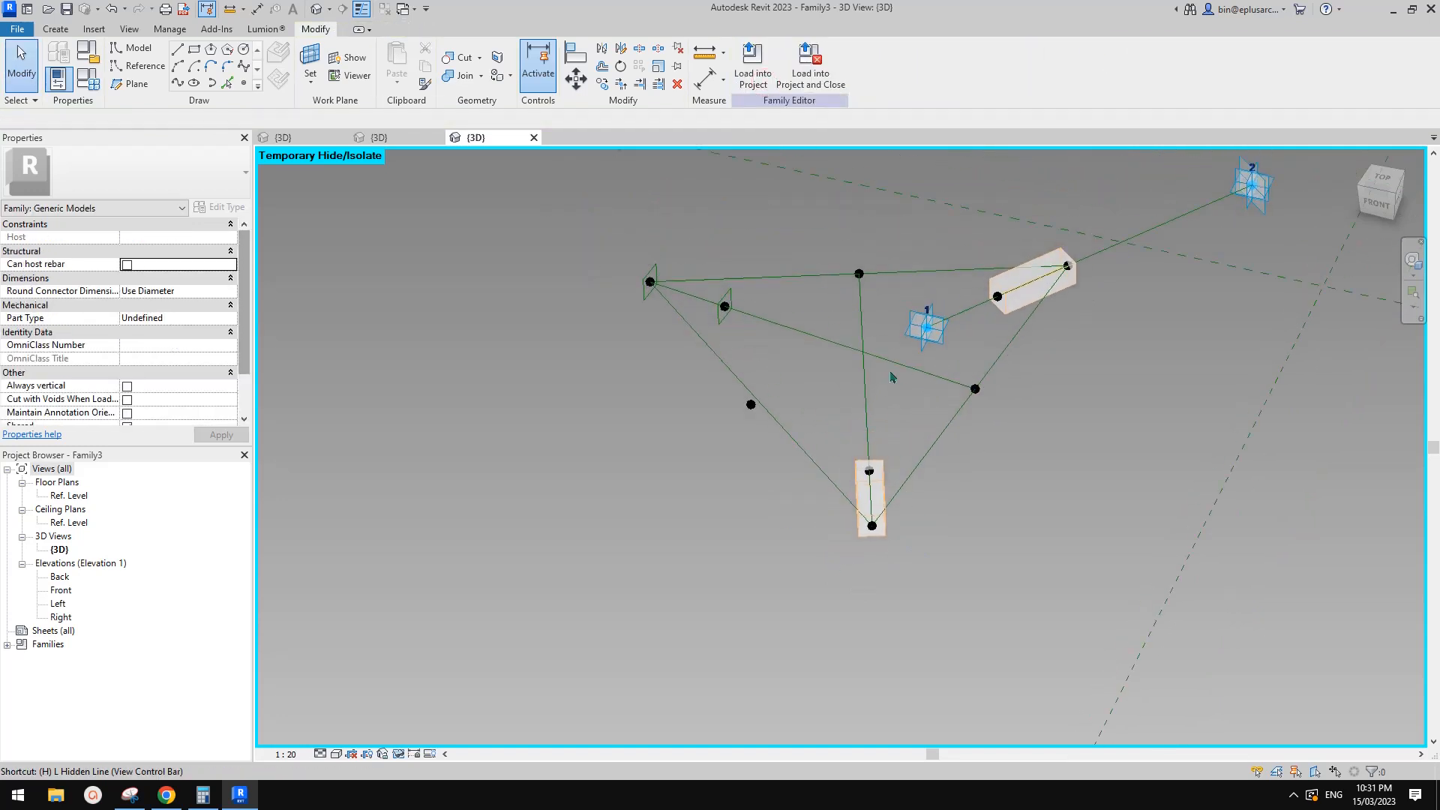
{"action": "key", "text": "r"}
Try to cut the triangular solid with the void at the corner near adaptive point 1.
{"action": "middle_click_drag", "start_coordinate": [1053, 278], "coordinate": [986, 330]}
{"action": "scroll", "coordinate": [987, 330], "scroll_direction": "up", "scroll_amount": 1}
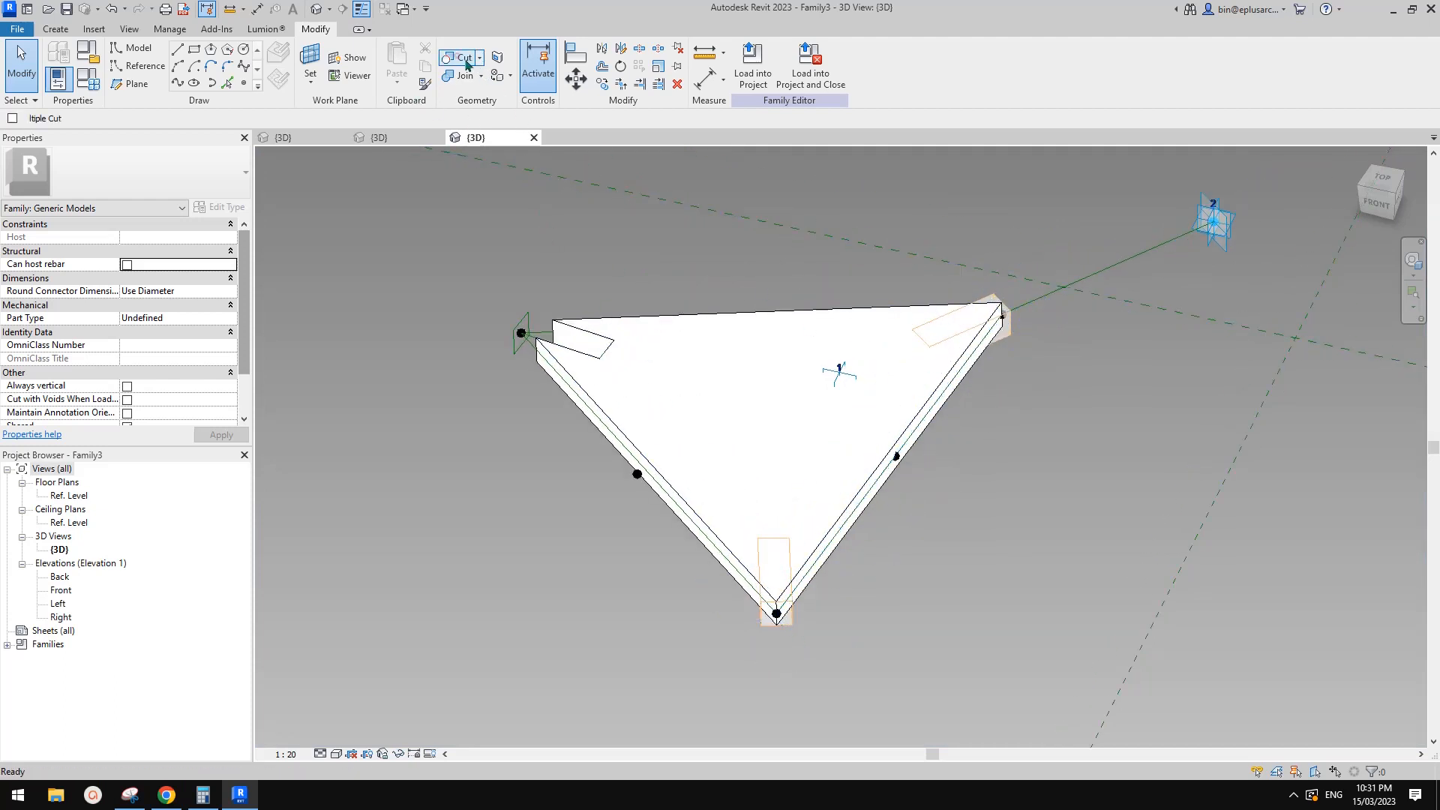
{"action": "left_click", "coordinate": [903, 391]}
{"action": "left_click", "coordinate": [1003, 333]}
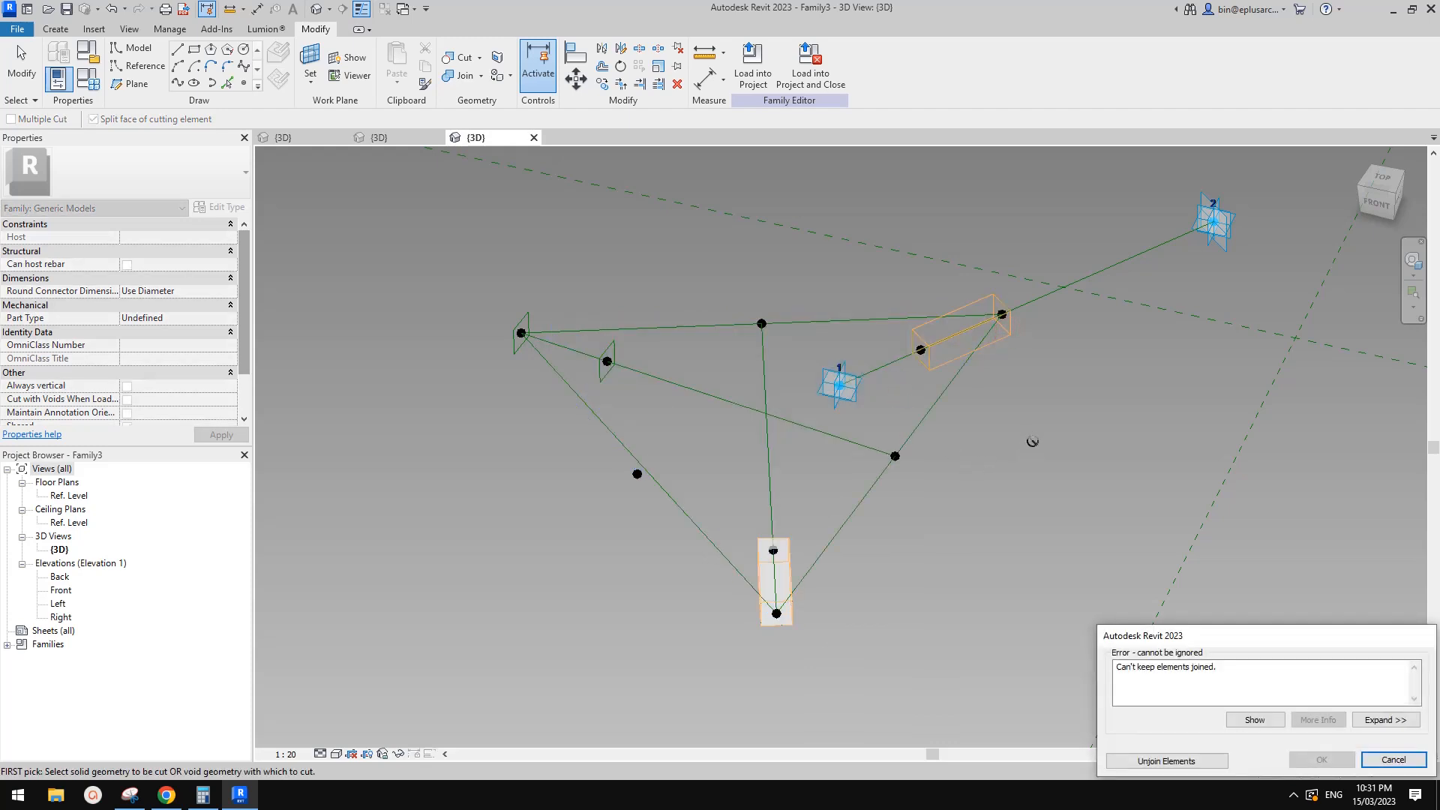
{"action": "scroll", "coordinate": [1031, 441], "scroll_direction": "up", "scroll_amount": 1}
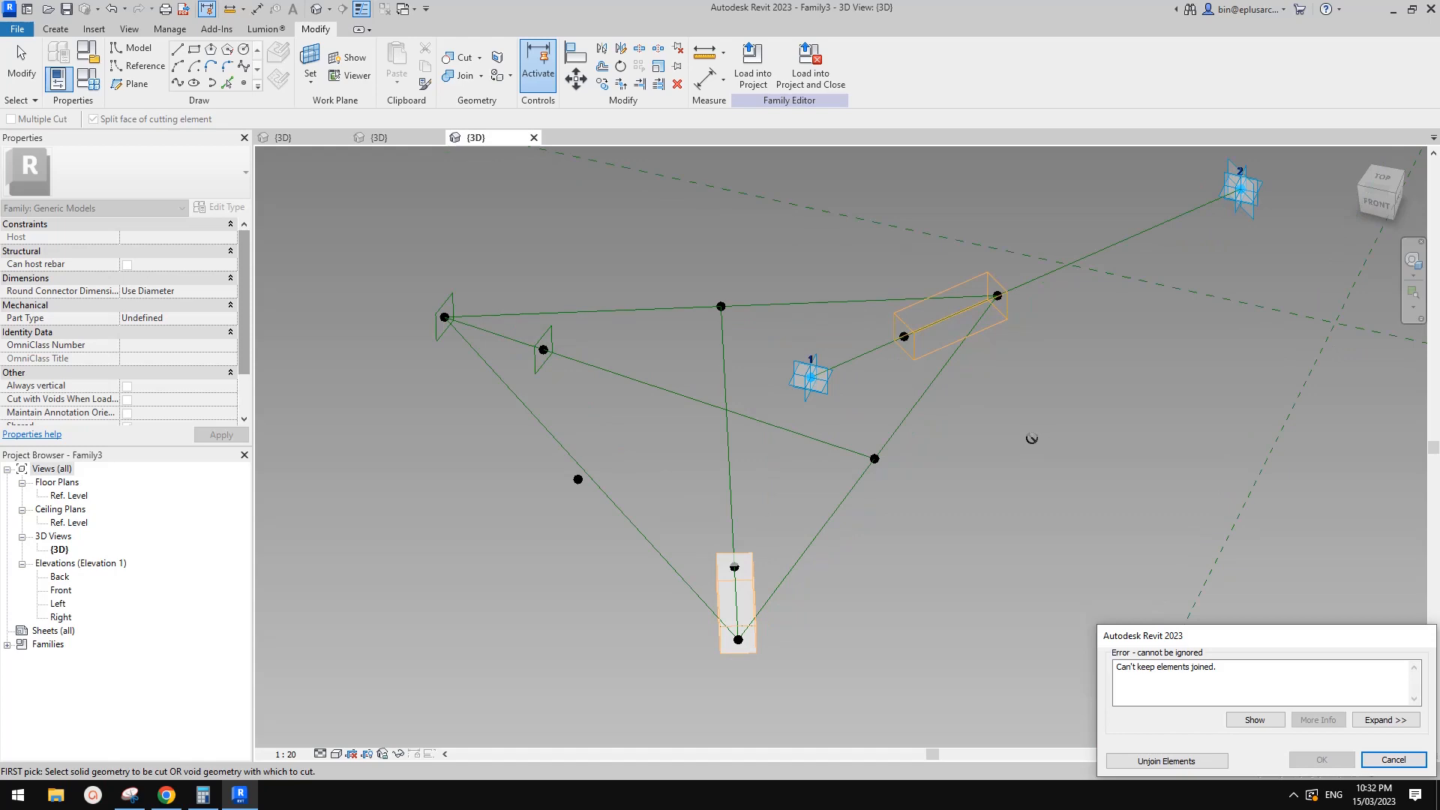
{"action": "key", "text": "Escape"}
Examine how the two uncut corner voids sit against the solid's edges and thickness.
{"action": "middle_click_drag", "start_coordinate": [1046, 443], "coordinate": [837, 251], "text": "shift"}
{"action": "scroll", "coordinate": [798, 451], "scroll_direction": "up", "scroll_amount": 3}
{"action": "scroll", "coordinate": [843, 447], "scroll_direction": "up", "scroll_amount": 3}
{"action": "key", "text": "Tab"}
{"action": "left_click", "coordinate": [891, 396]}
{"action": "middle_click_drag", "start_coordinate": [891, 396], "coordinate": [861, 452]}
{"action": "left_click", "coordinate": [861, 452]}
{"action": "scroll", "coordinate": [957, 426], "scroll_direction": "down", "scroll_amount": 2}
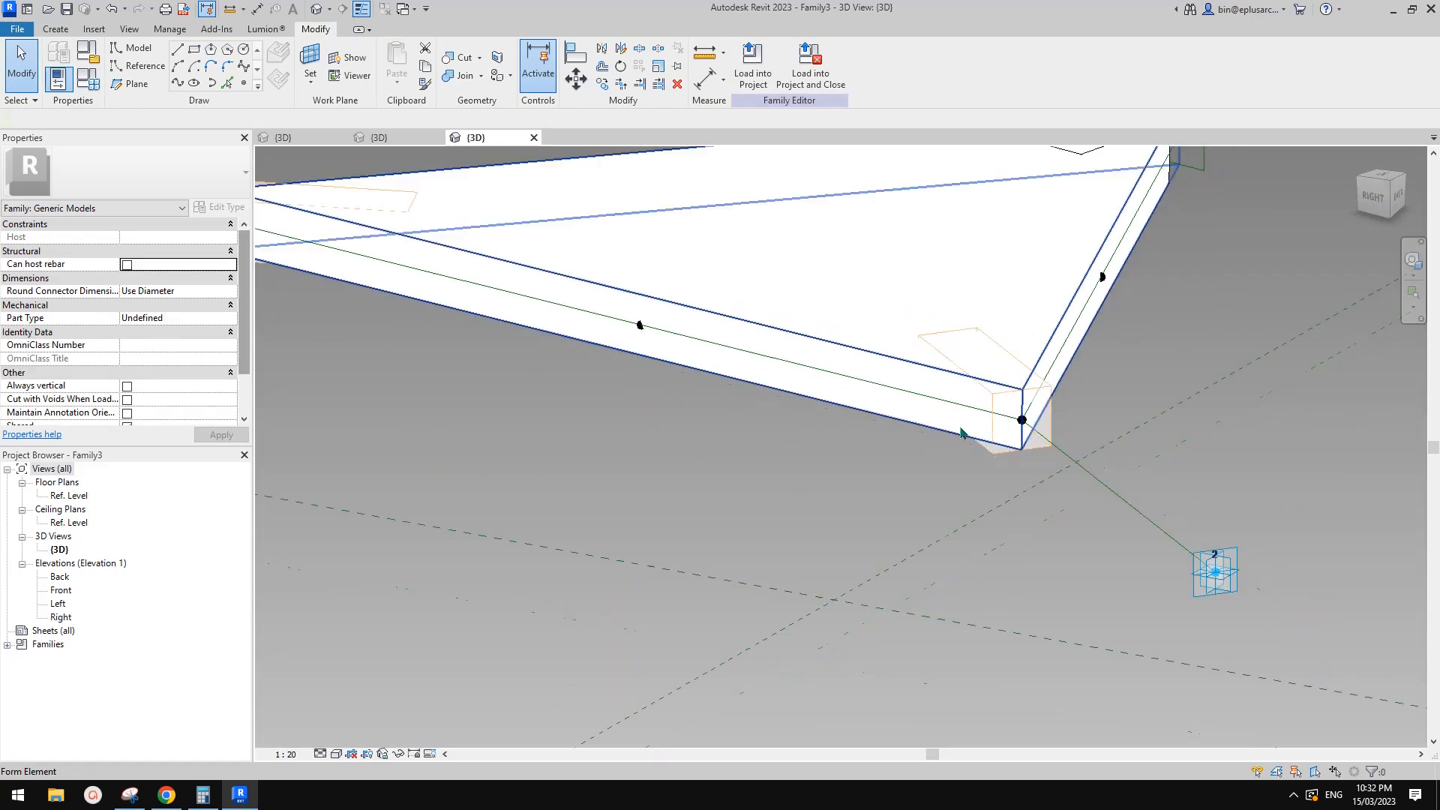
{"action": "middle_click_drag", "start_coordinate": [962, 433], "coordinate": [1019, 488], "text": "shift"}
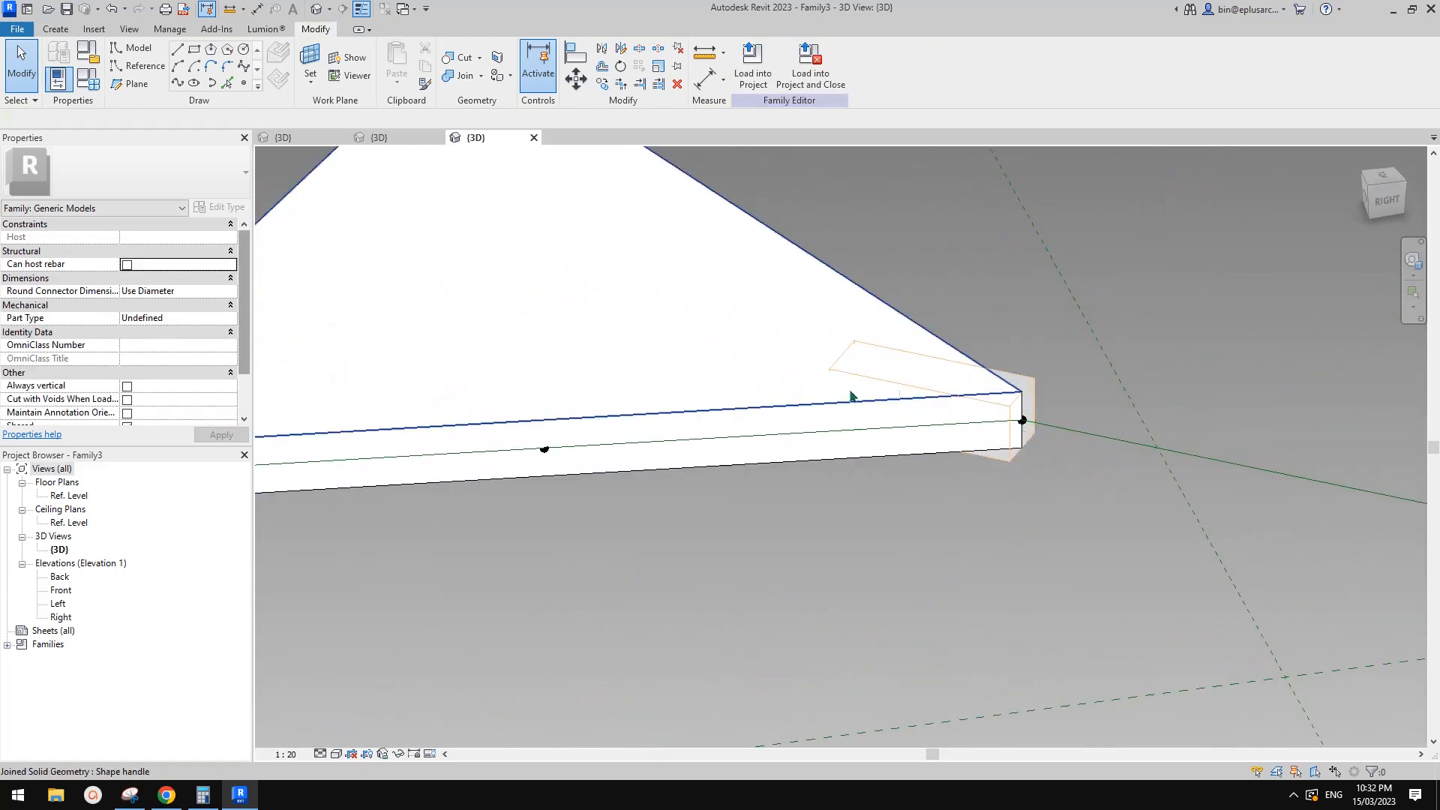
{"action": "scroll", "coordinate": [922, 426], "scroll_direction": "up", "scroll_amount": 3}
{"action": "middle_click_drag", "start_coordinate": [921, 426], "coordinate": [1032, 254], "text": "shift"}
{"action": "scroll", "coordinate": [1031, 381], "scroll_direction": "down", "scroll_amount": 4}
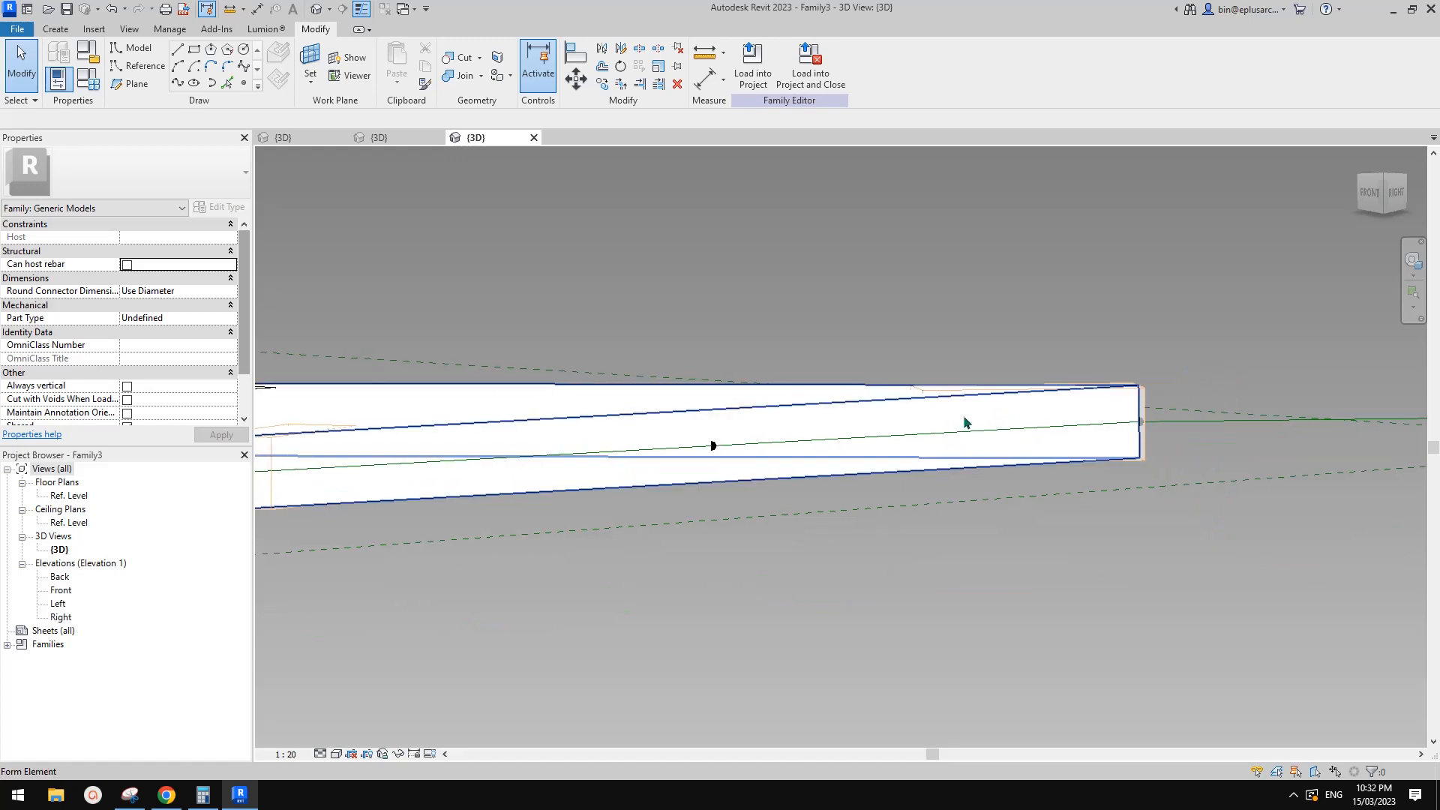
{"action": "scroll", "coordinate": [1092, 393], "scroll_direction": "down", "scroll_amount": 2}
{"action": "scroll", "coordinate": [829, 441], "scroll_direction": "down", "scroll_amount": 1}
{"action": "middle_click_drag", "start_coordinate": [810, 440], "coordinate": [929, 458], "text": "shift"}
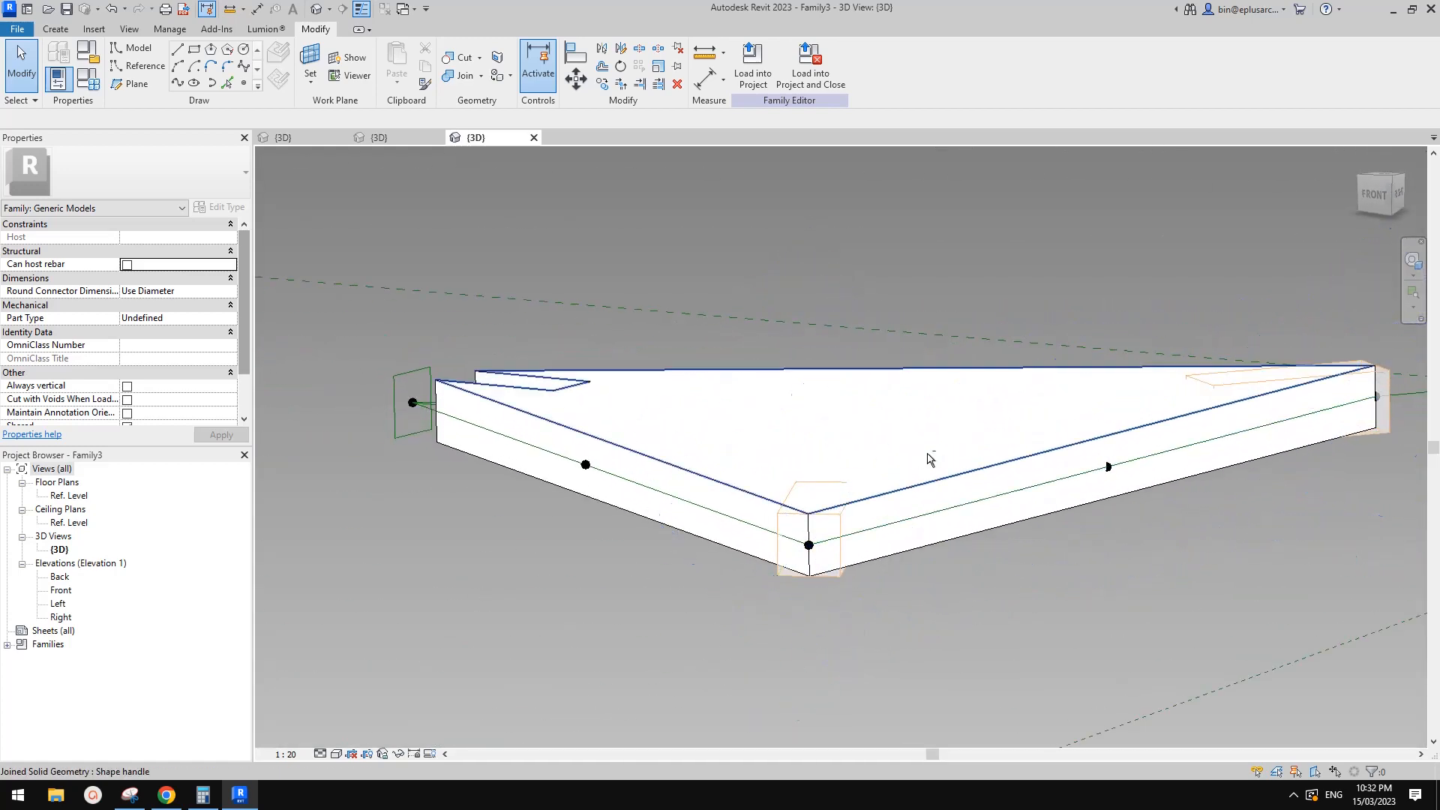
{"action": "middle_click_drag", "start_coordinate": [1213, 398], "coordinate": [1191, 422], "text": "shift"}
Temporarily hide the selected element, then reset the temporary hide.
{"action": "left_click", "coordinate": [1141, 398]}
{"action": "key", "text": "h"}
{"action": "key", "text": "h"}
{"action": "key", "text": "h"}
{"action": "key", "text": "r"}
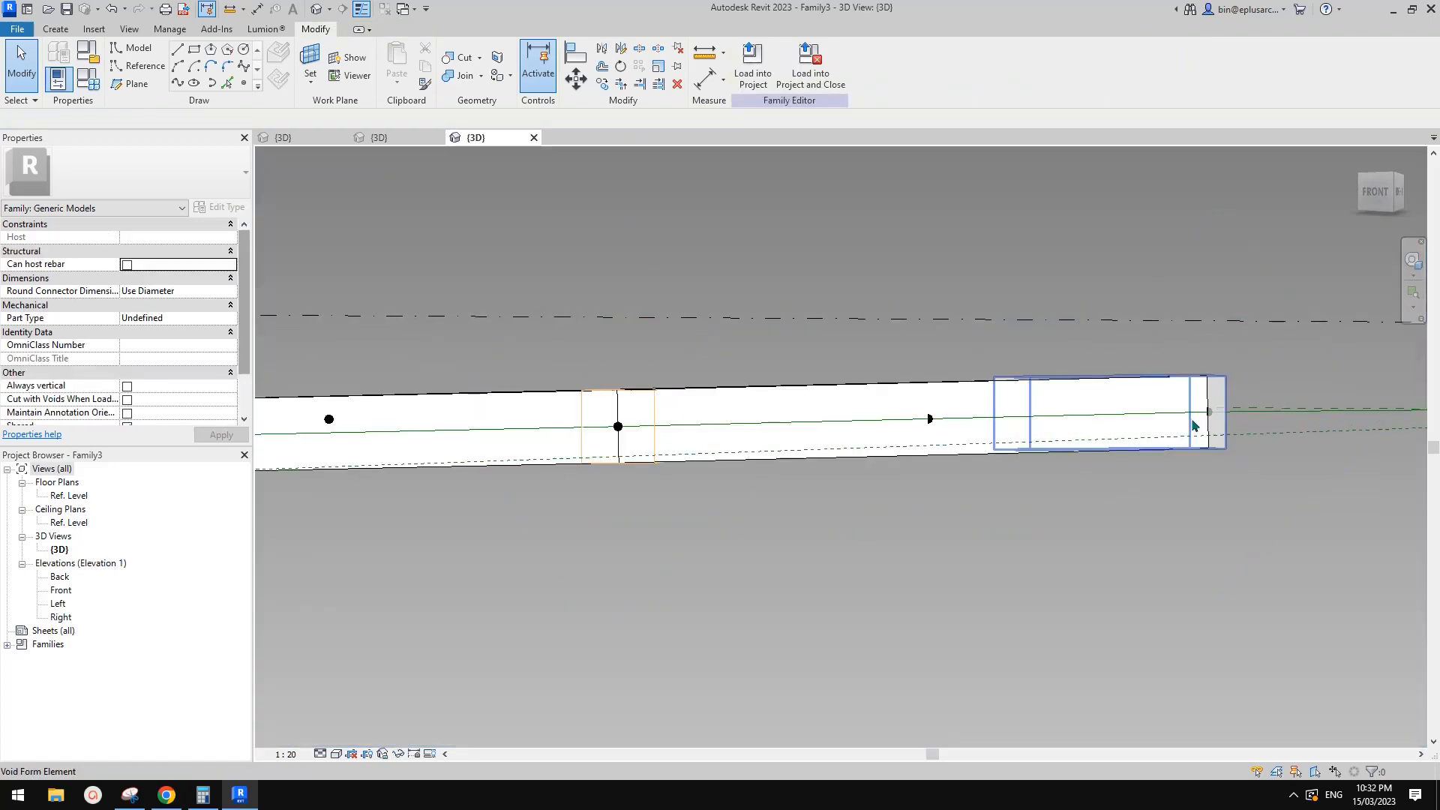
Inspect the panel edge-on from the left-front side to compare the levels of its corner points, profiles and voids.
{"action": "middle_click_drag", "start_coordinate": [1099, 418], "coordinate": [1105, 456], "text": "shift"}
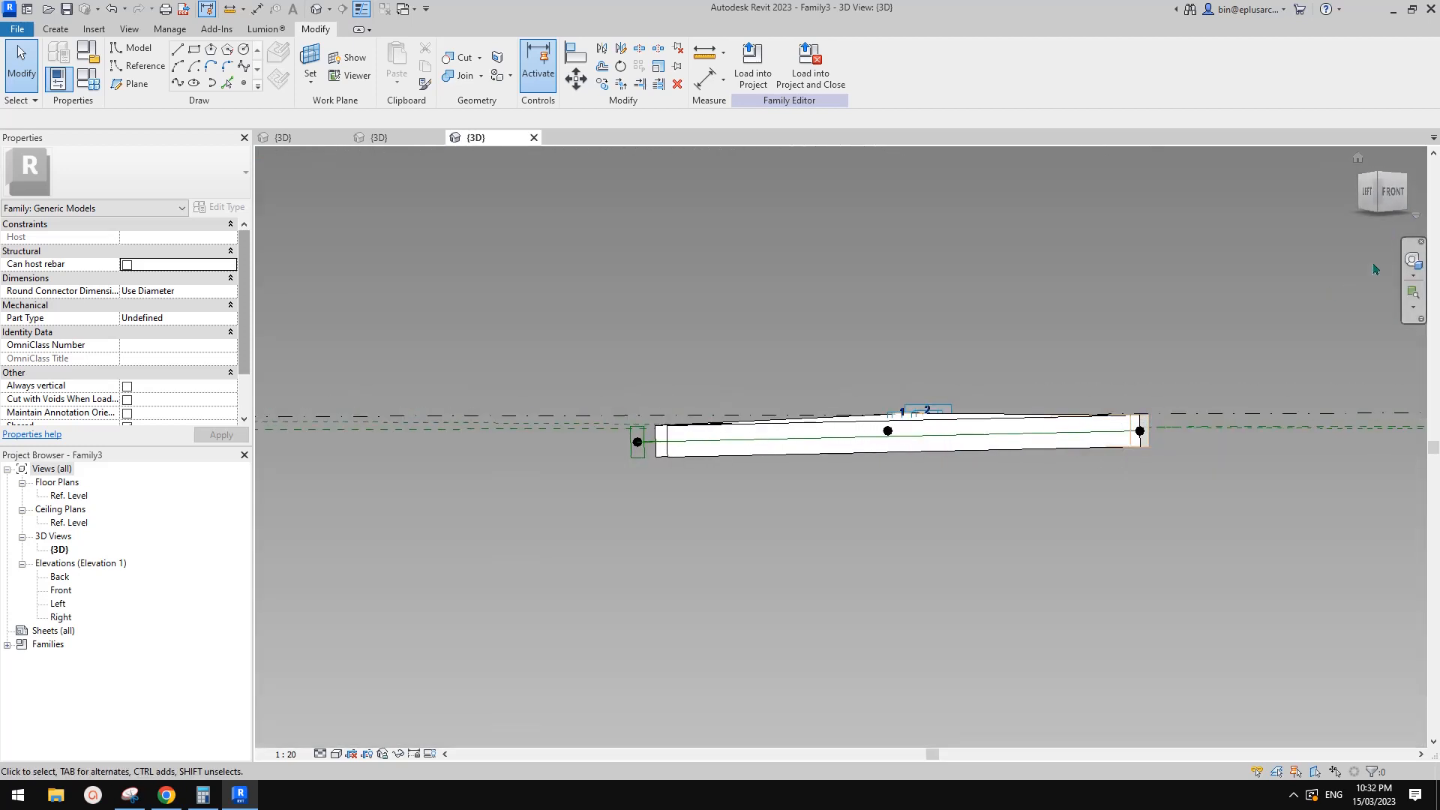
{"action": "left_click", "coordinate": [1384, 197]}
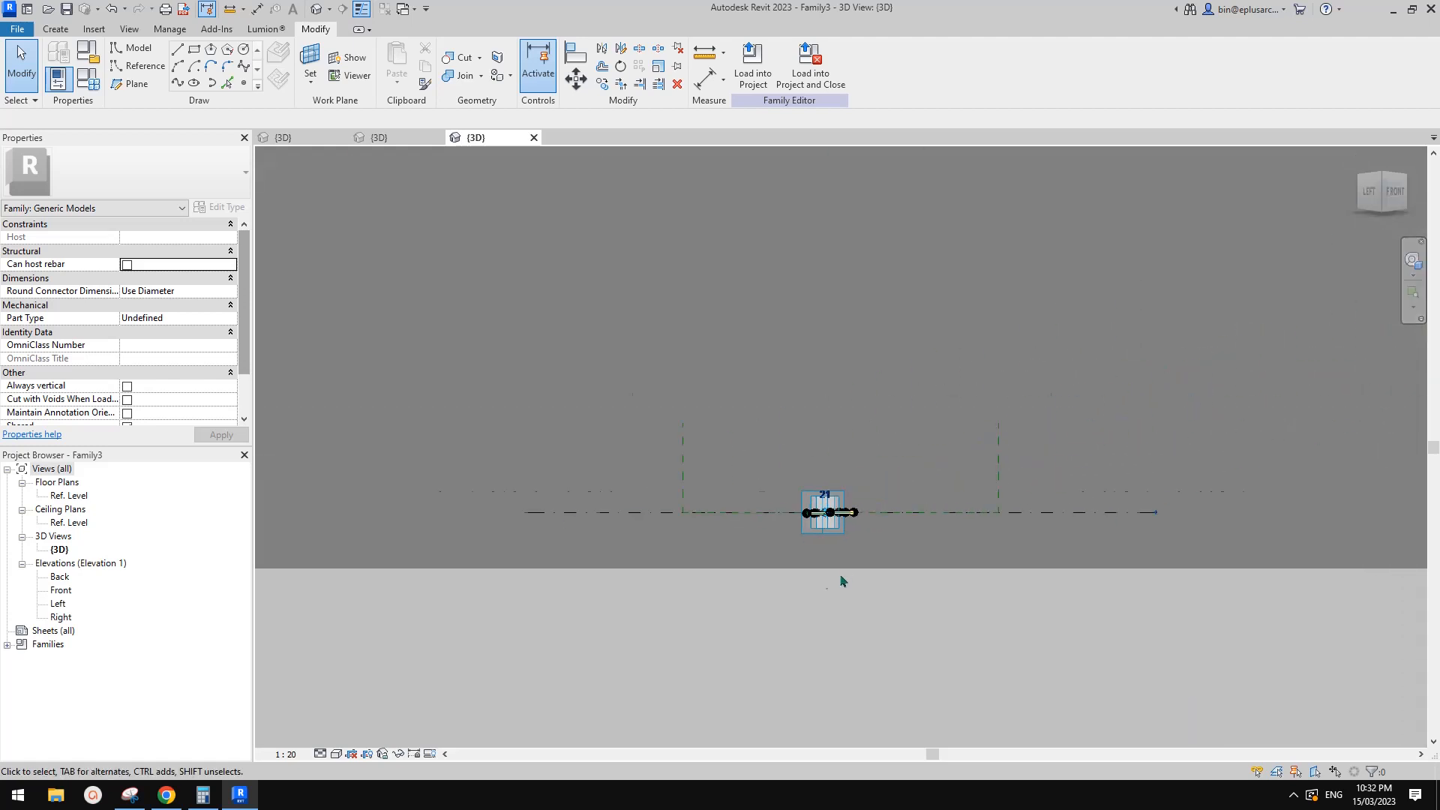
{"action": "scroll", "coordinate": [844, 454], "scroll_direction": "up", "scroll_amount": 4}
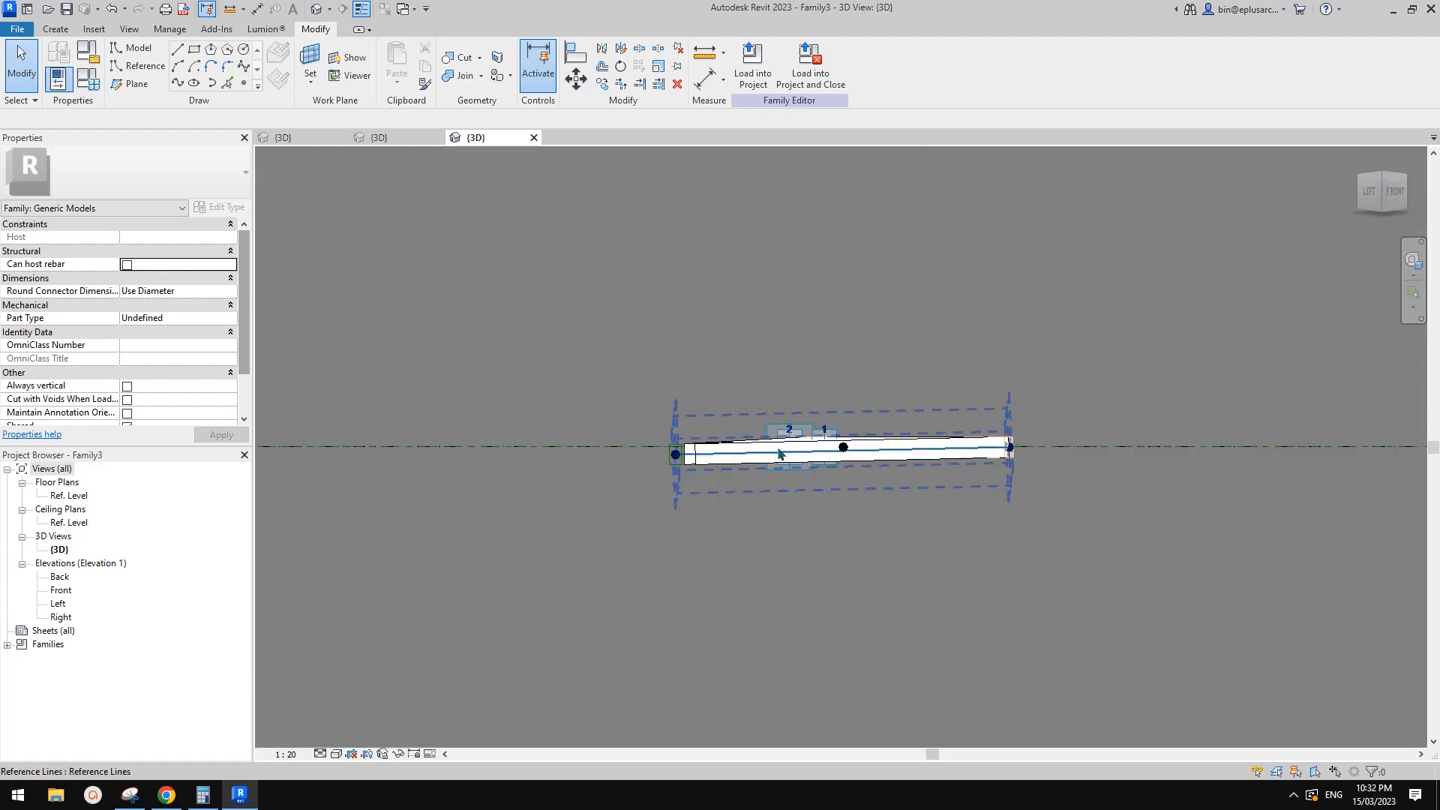
{"action": "middle_click_drag", "start_coordinate": [750, 451], "coordinate": [844, 450], "text": "shift"}
{"action": "scroll", "coordinate": [844, 450], "scroll_direction": "up", "scroll_amount": 6}
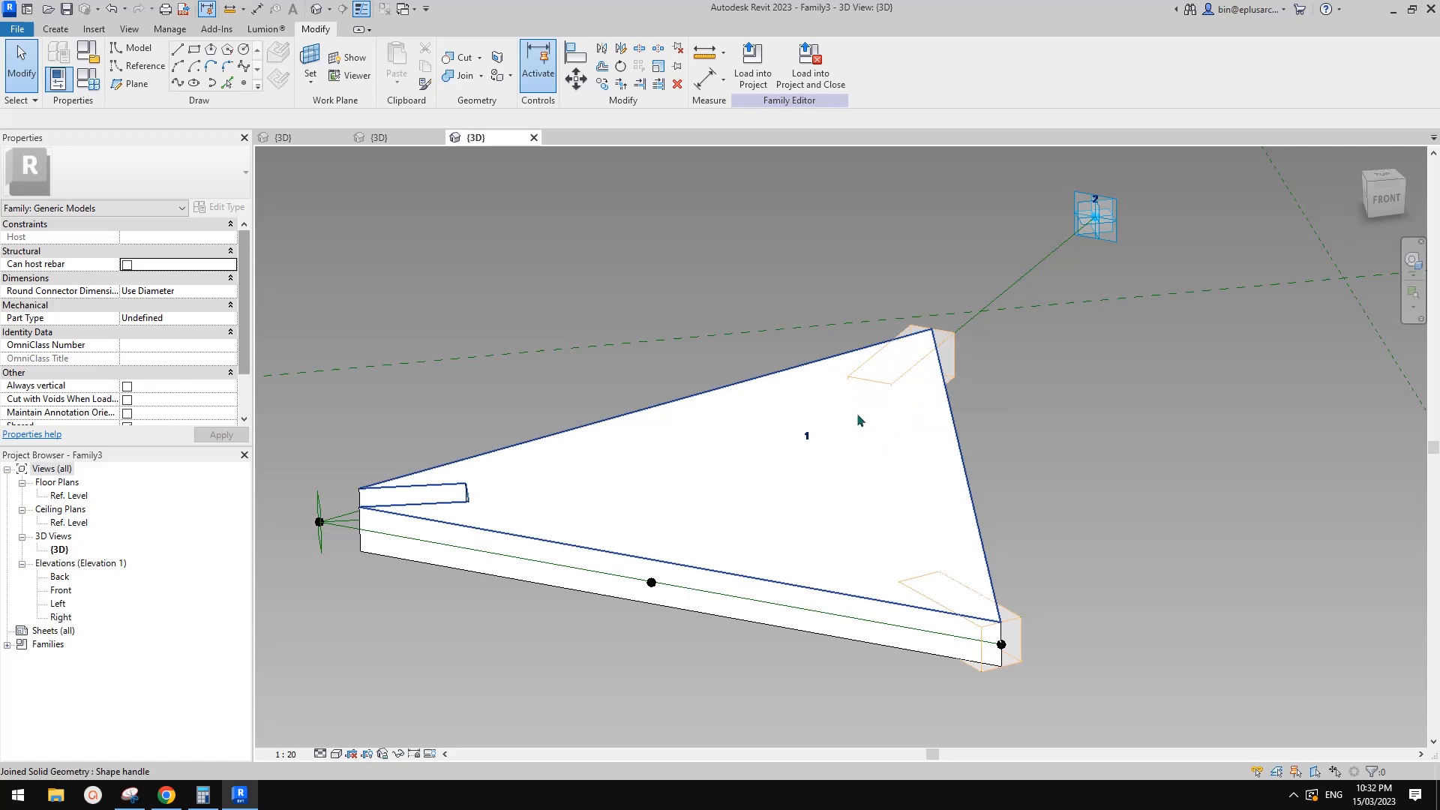
{"action": "middle_click_drag", "start_coordinate": [585, 488], "coordinate": [973, 402], "text": "shift"}
{"action": "left_click", "coordinate": [1375, 195]}
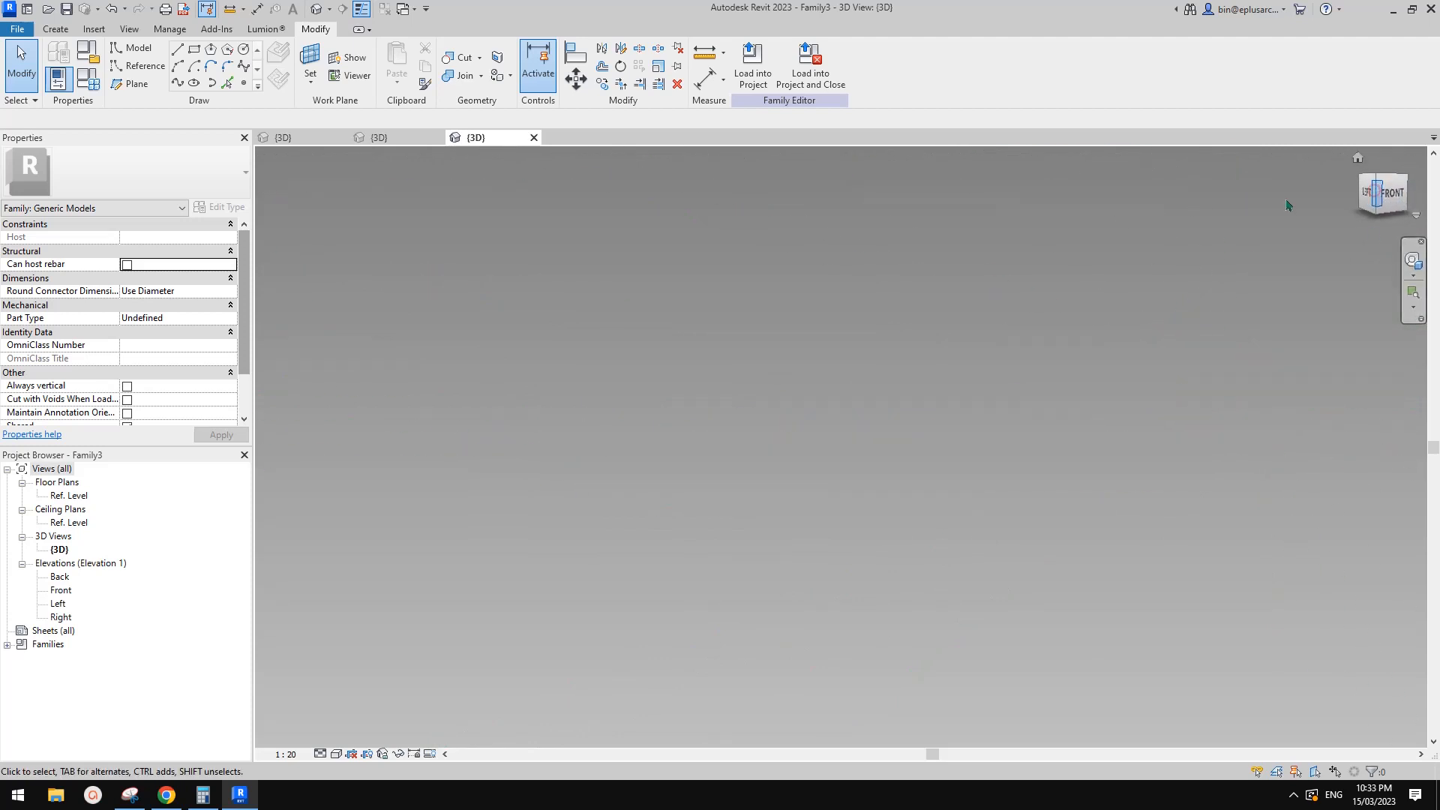
{"action": "scroll", "coordinate": [827, 473], "scroll_direction": "up", "scroll_amount": 6}
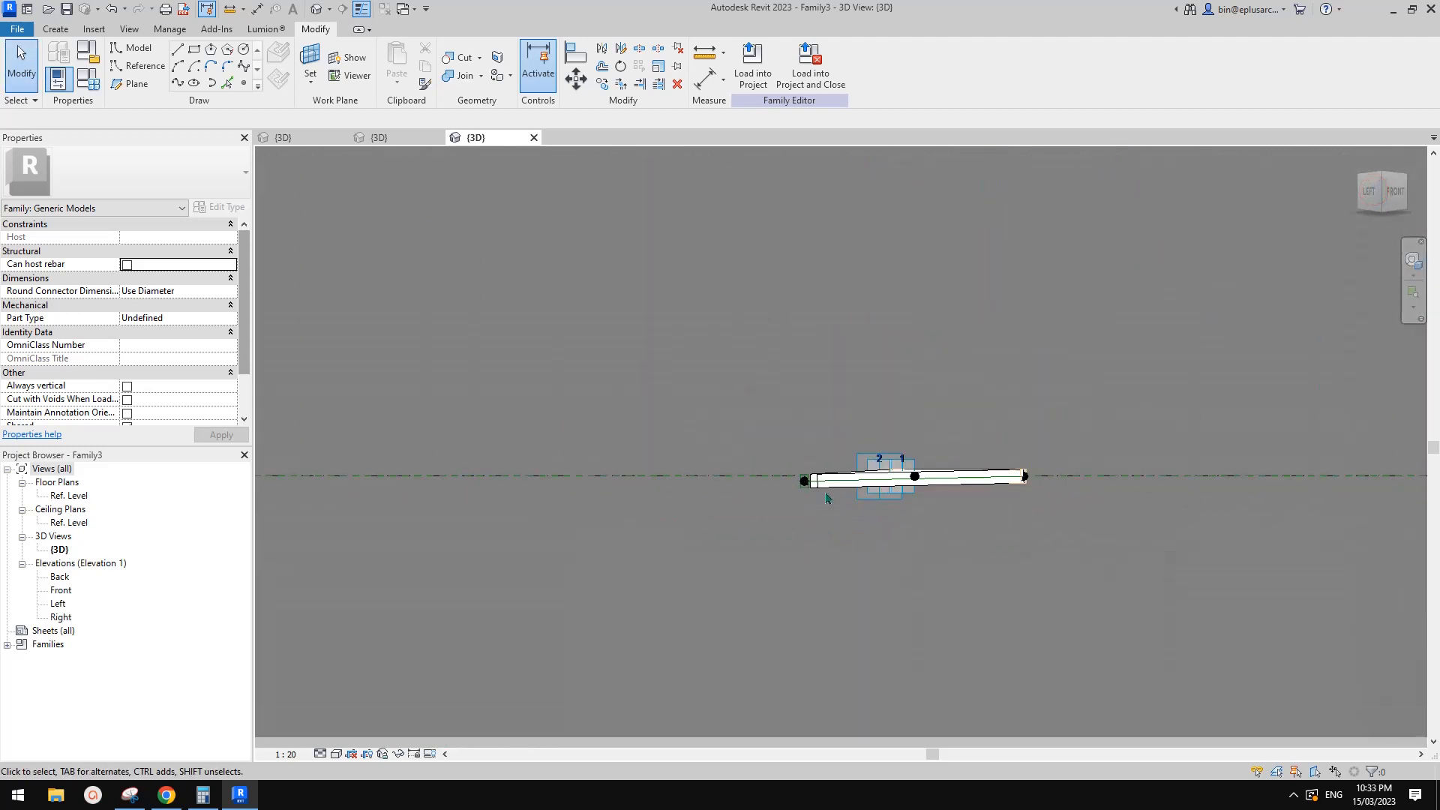
{"action": "scroll", "coordinate": [827, 473], "scroll_direction": "up", "scroll_amount": 3}
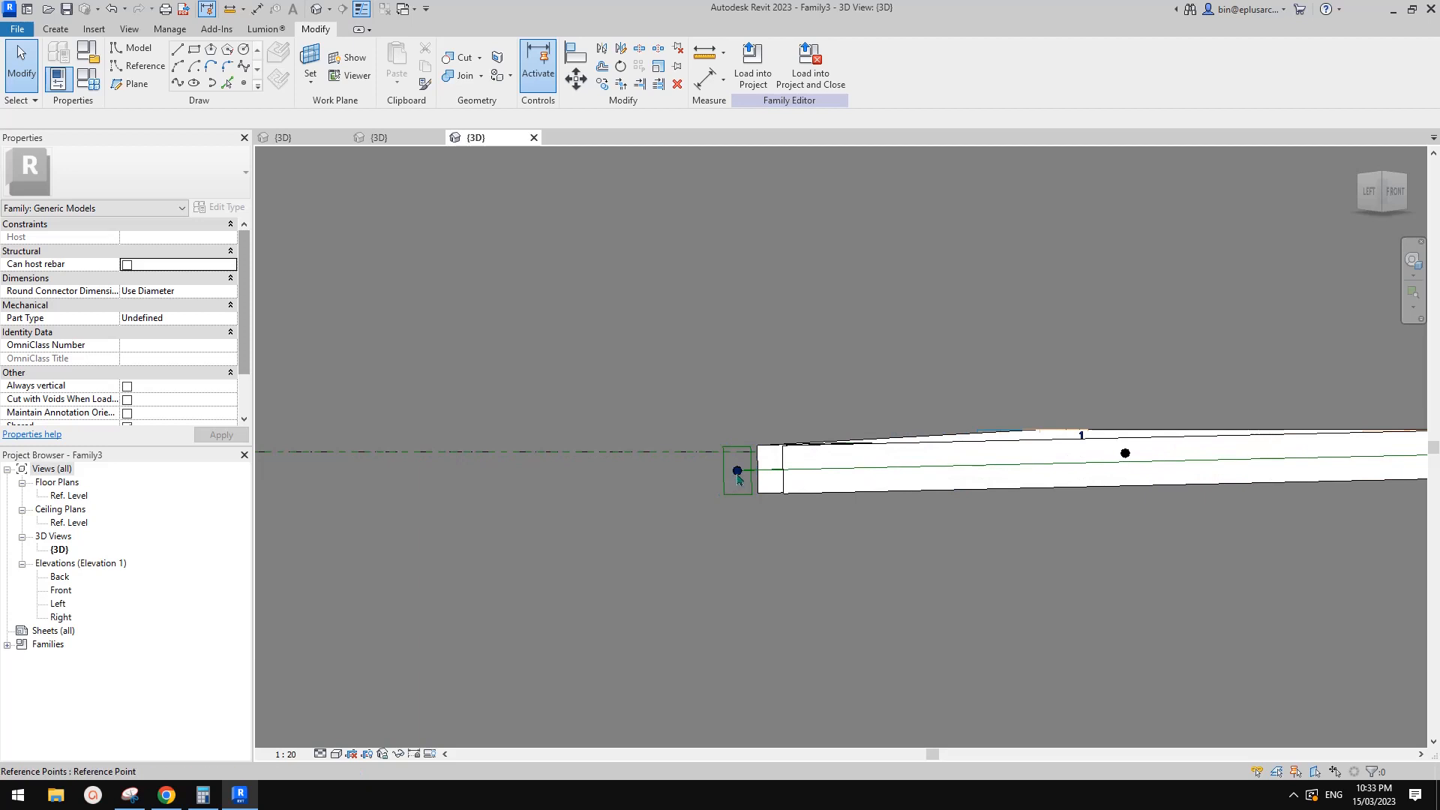
{"action": "left_click", "coordinate": [740, 475]}
{"action": "scroll", "coordinate": [883, 453], "scroll_direction": "up", "scroll_amount": 3}
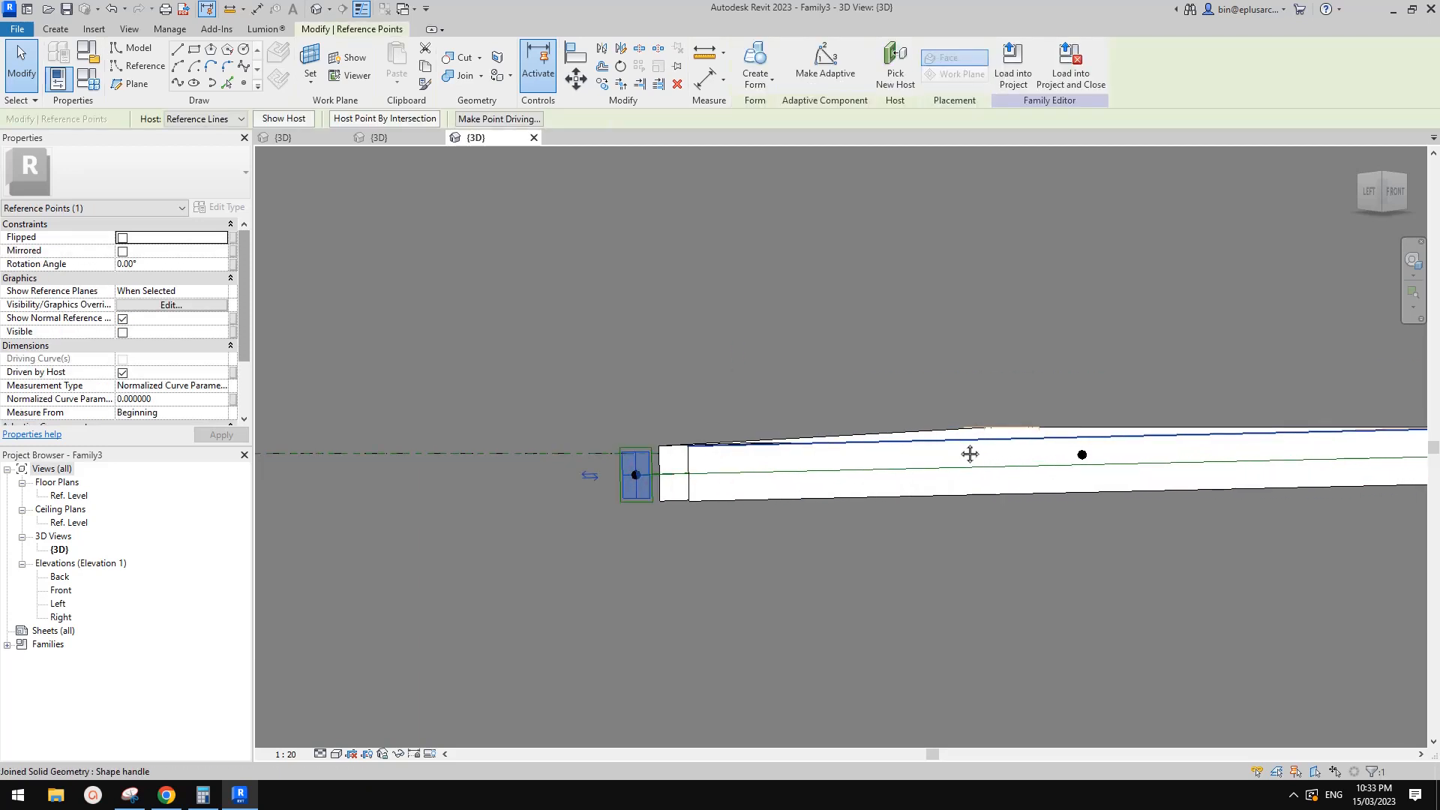
{"action": "key", "text": "Escape"}
{"action": "scroll", "coordinate": [986, 459], "scroll_direction": "down", "scroll_amount": 3}
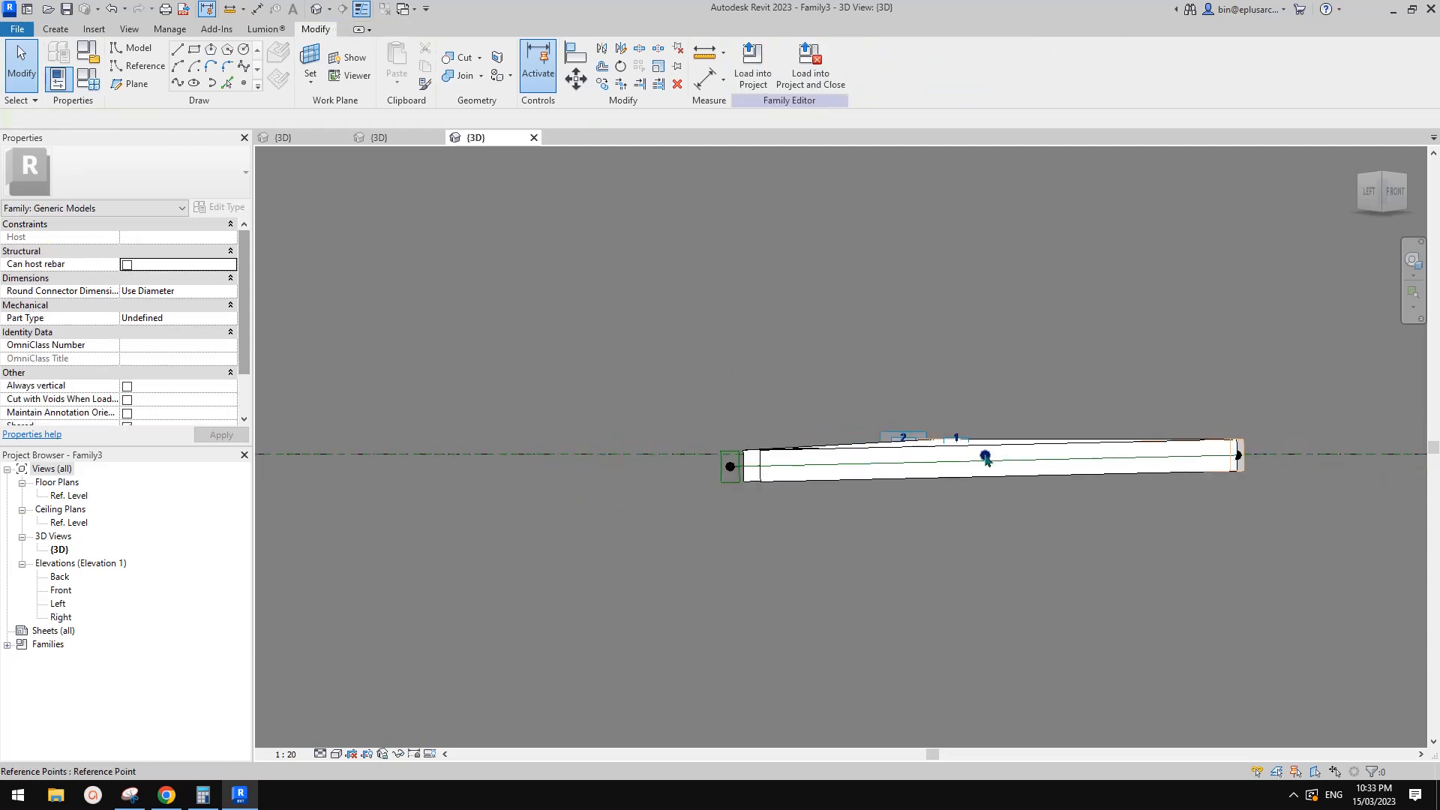
{"action": "middle_click_drag", "start_coordinate": [924, 443], "coordinate": [733, 458], "text": "shift"}
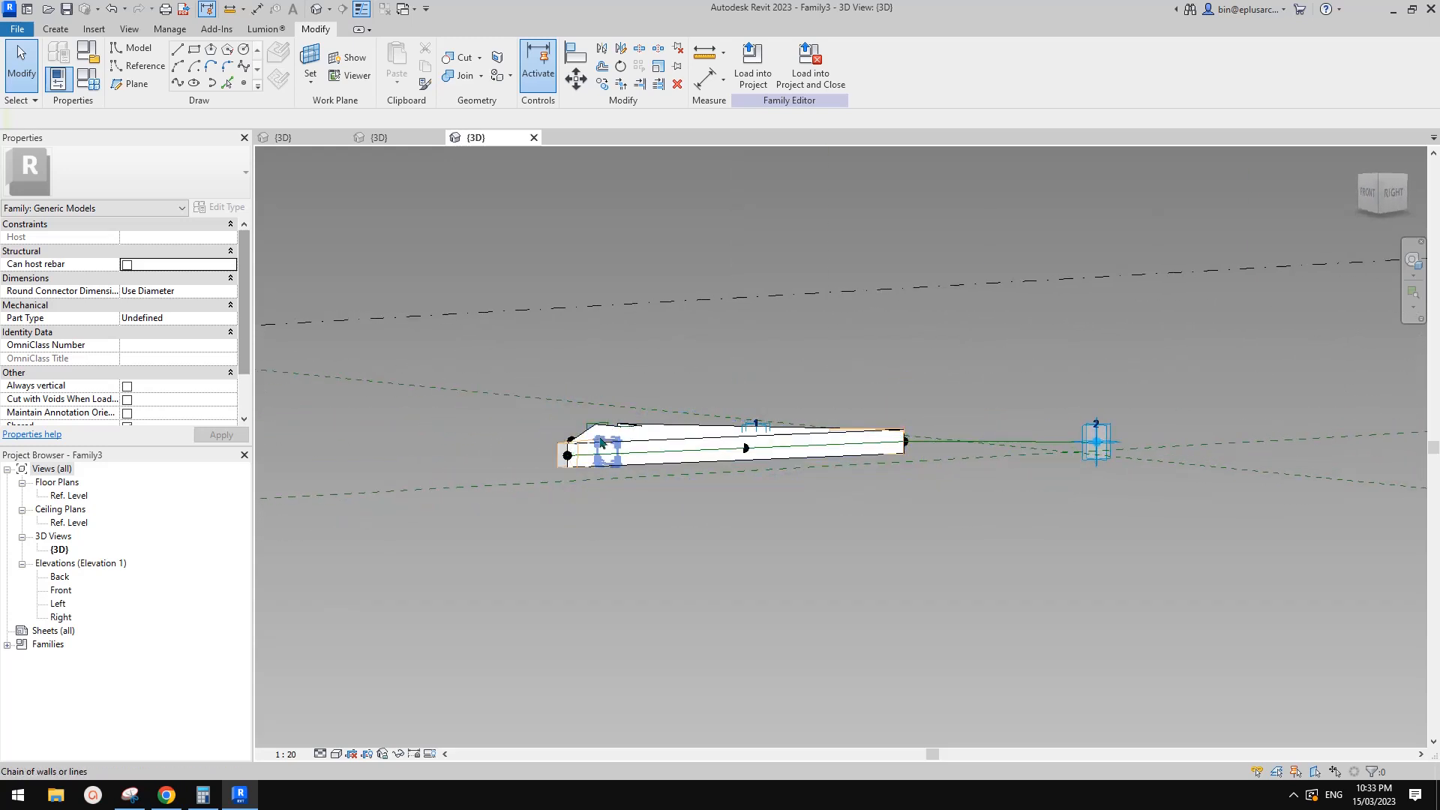
{"action": "middle_click_drag", "start_coordinate": [605, 439], "coordinate": [574, 448], "text": "shift"}
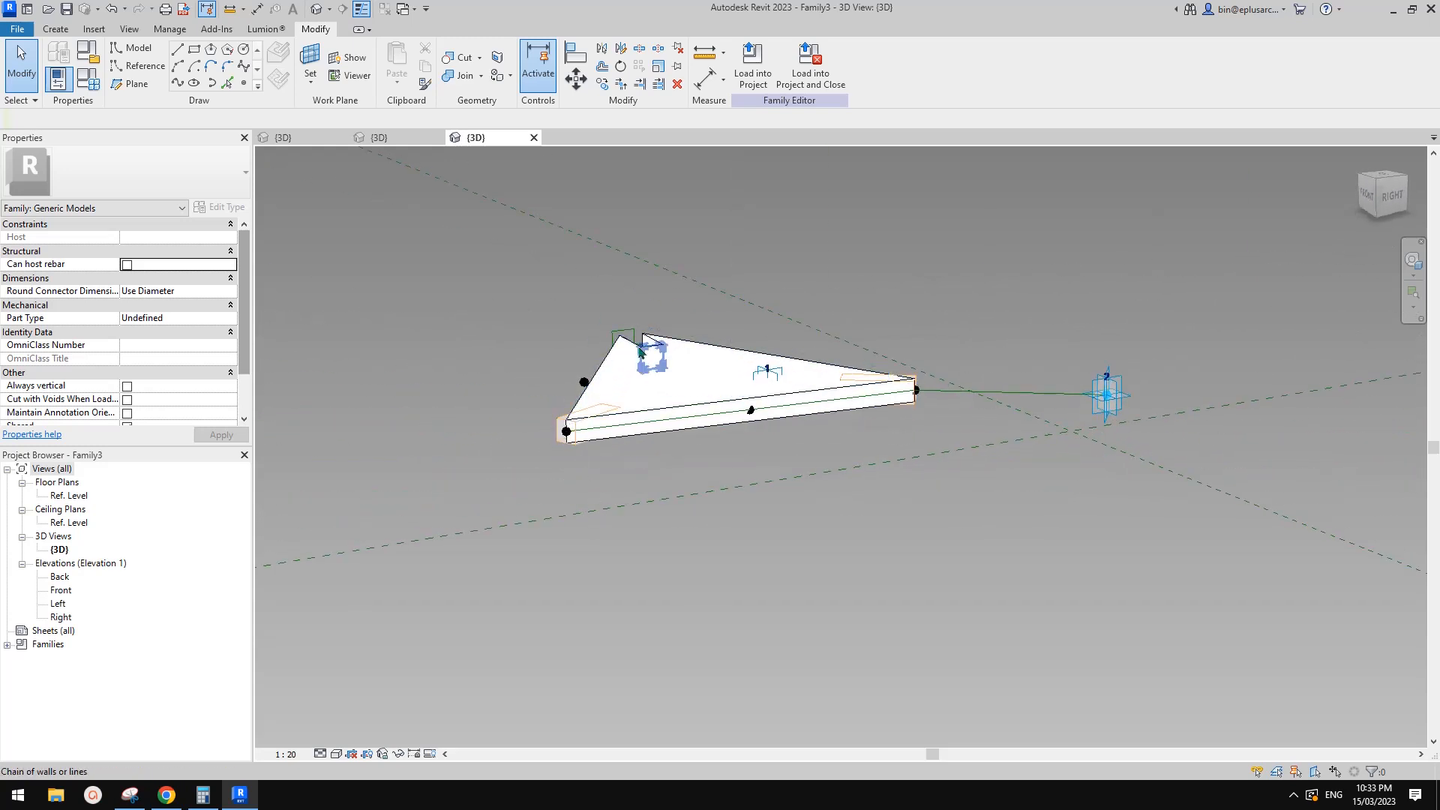
Temporarily hide the triangular solid to expose the reference lines, points and voids.
{"action": "middle_click_drag", "start_coordinate": [640, 351], "coordinate": [664, 379]}
{"action": "left_click", "coordinate": [692, 384]}
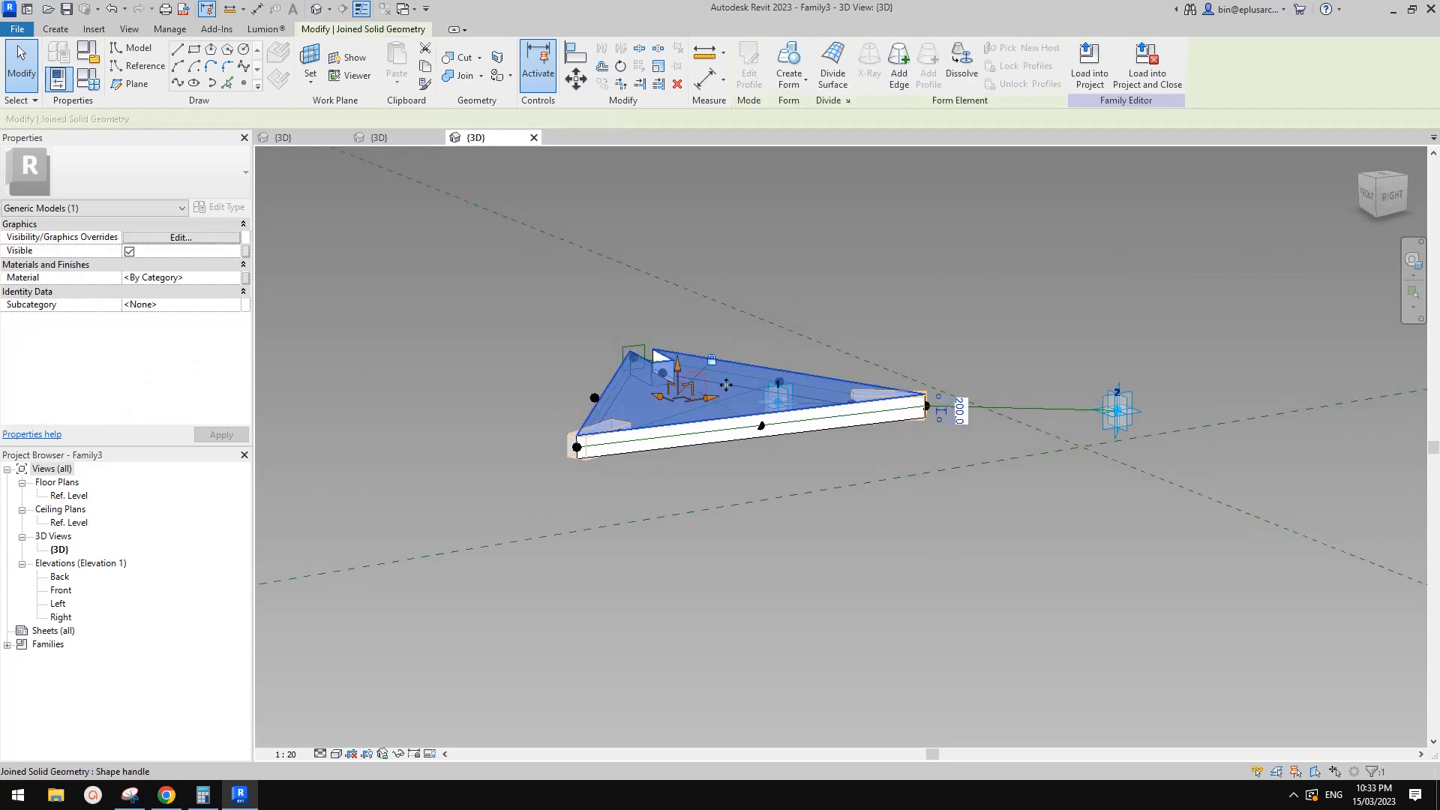
{"action": "scroll", "coordinate": [724, 390], "scroll_direction": "up", "scroll_amount": 2}
{"action": "key", "text": "Escape"}
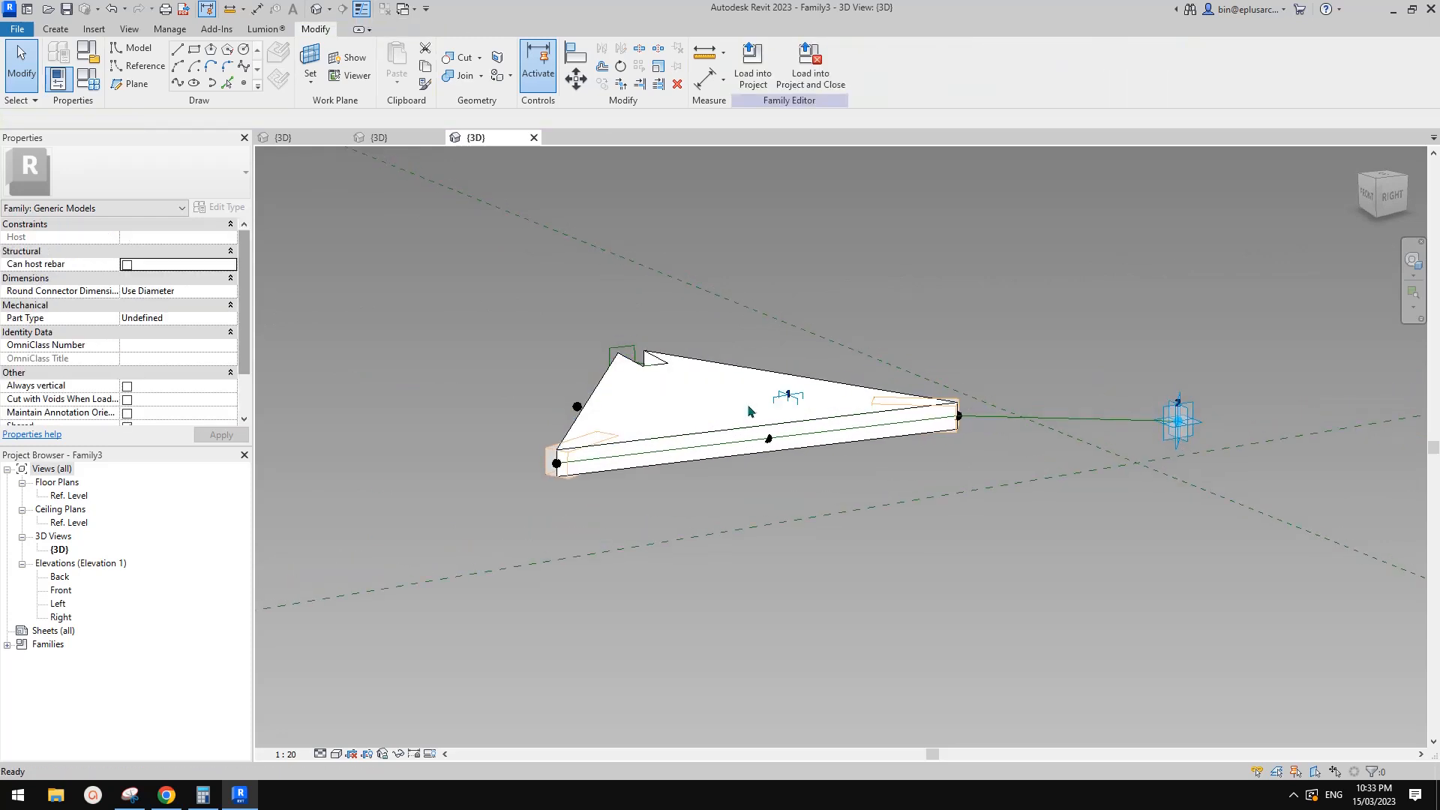
{"action": "left_click", "coordinate": [760, 406]}
{"action": "key", "text": "h"}
{"action": "key", "text": "h"}
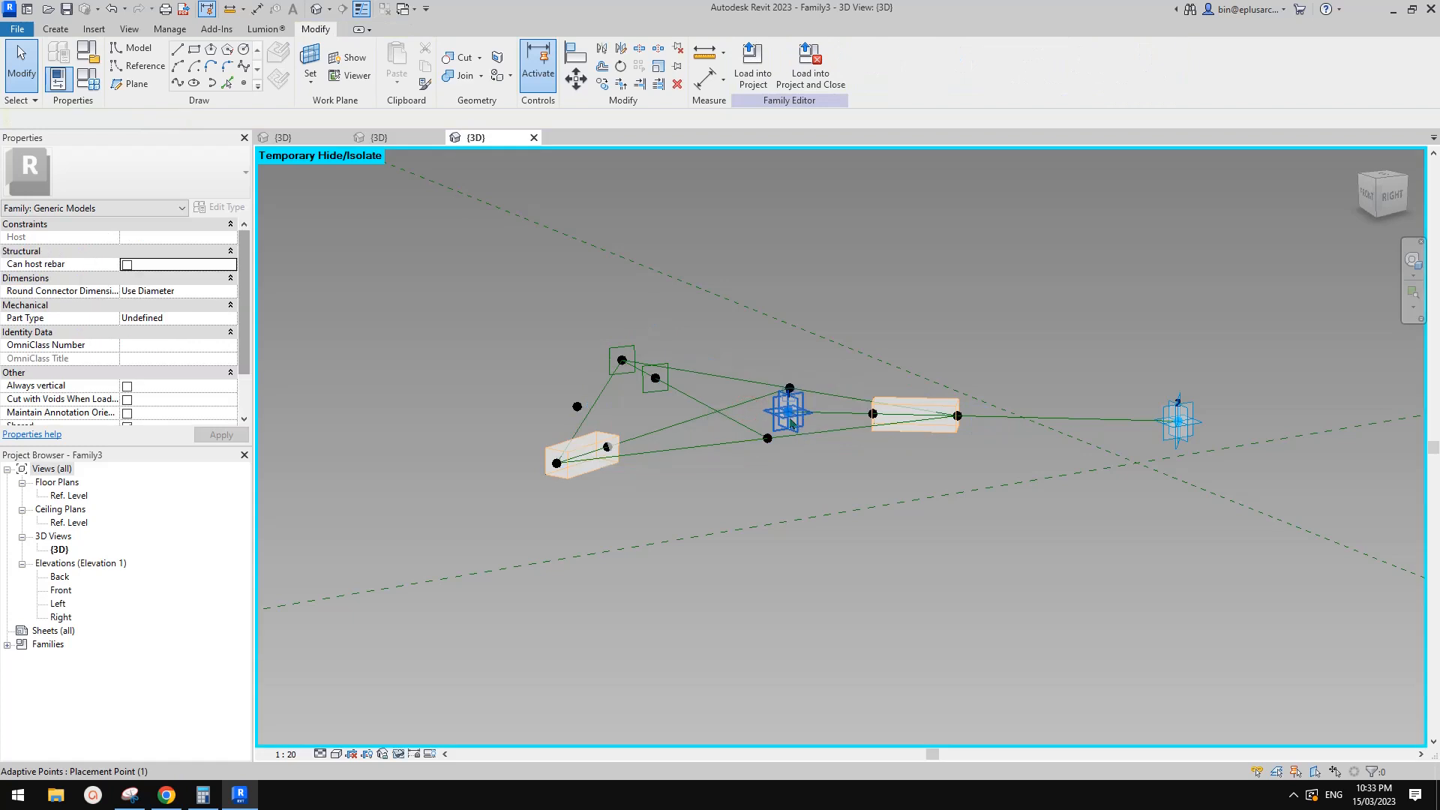
Try to align adaptive point 2 with the reference line running from adaptive point 1, and check the points' levels edge-on.
{"action": "middle_click_drag", "start_coordinate": [999, 431], "coordinate": [925, 437], "text": "shift"}
{"action": "key", "text": "a"}
{"action": "key", "text": "l"}
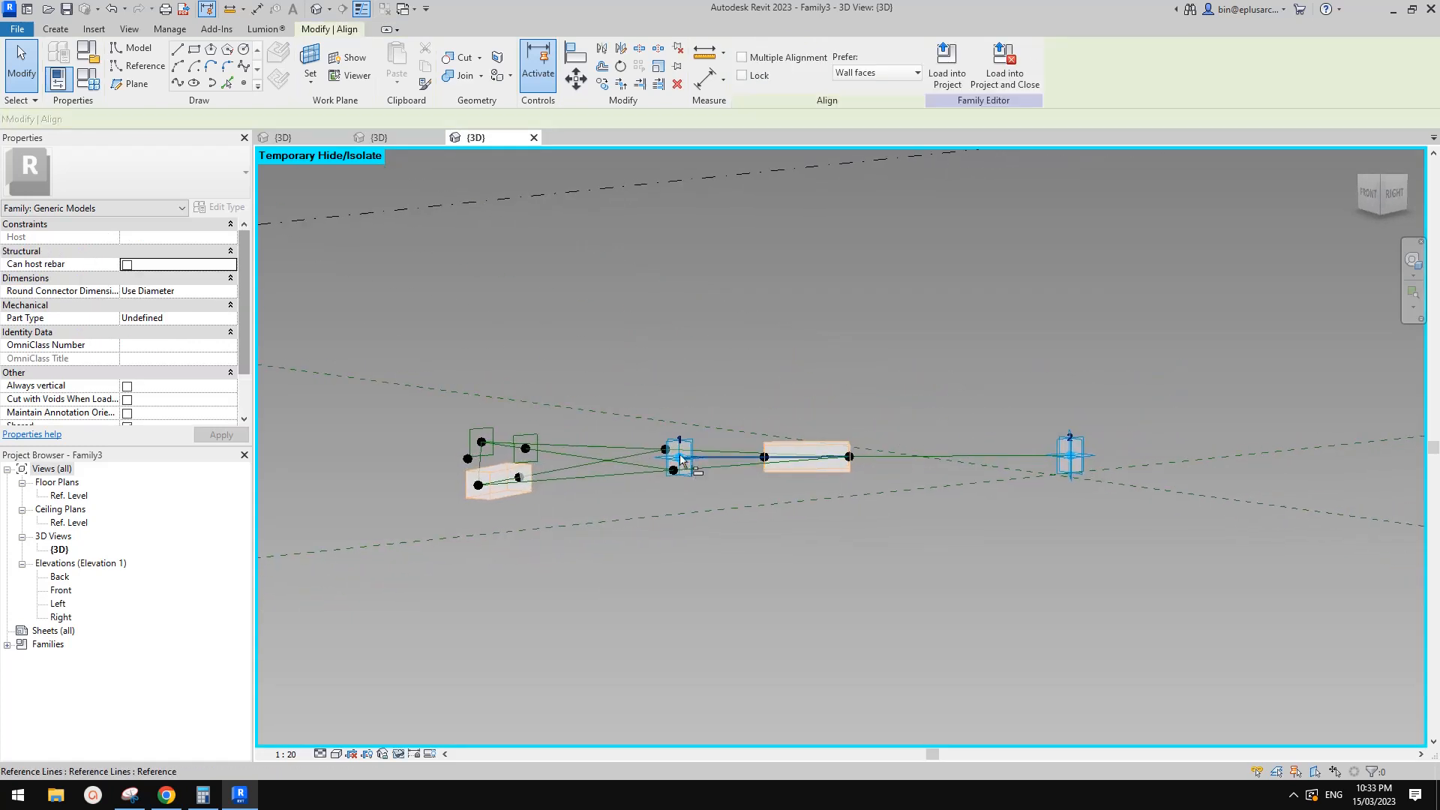
{"action": "scroll", "coordinate": [696, 467], "scroll_direction": "up", "scroll_amount": 5}
{"action": "scroll", "coordinate": [930, 459], "scroll_direction": "down", "scroll_amount": 3}
{"action": "middle_click_drag", "start_coordinate": [930, 457], "coordinate": [541, 443]}
{"action": "scroll", "coordinate": [1179, 438], "scroll_direction": "up", "scroll_amount": 1}
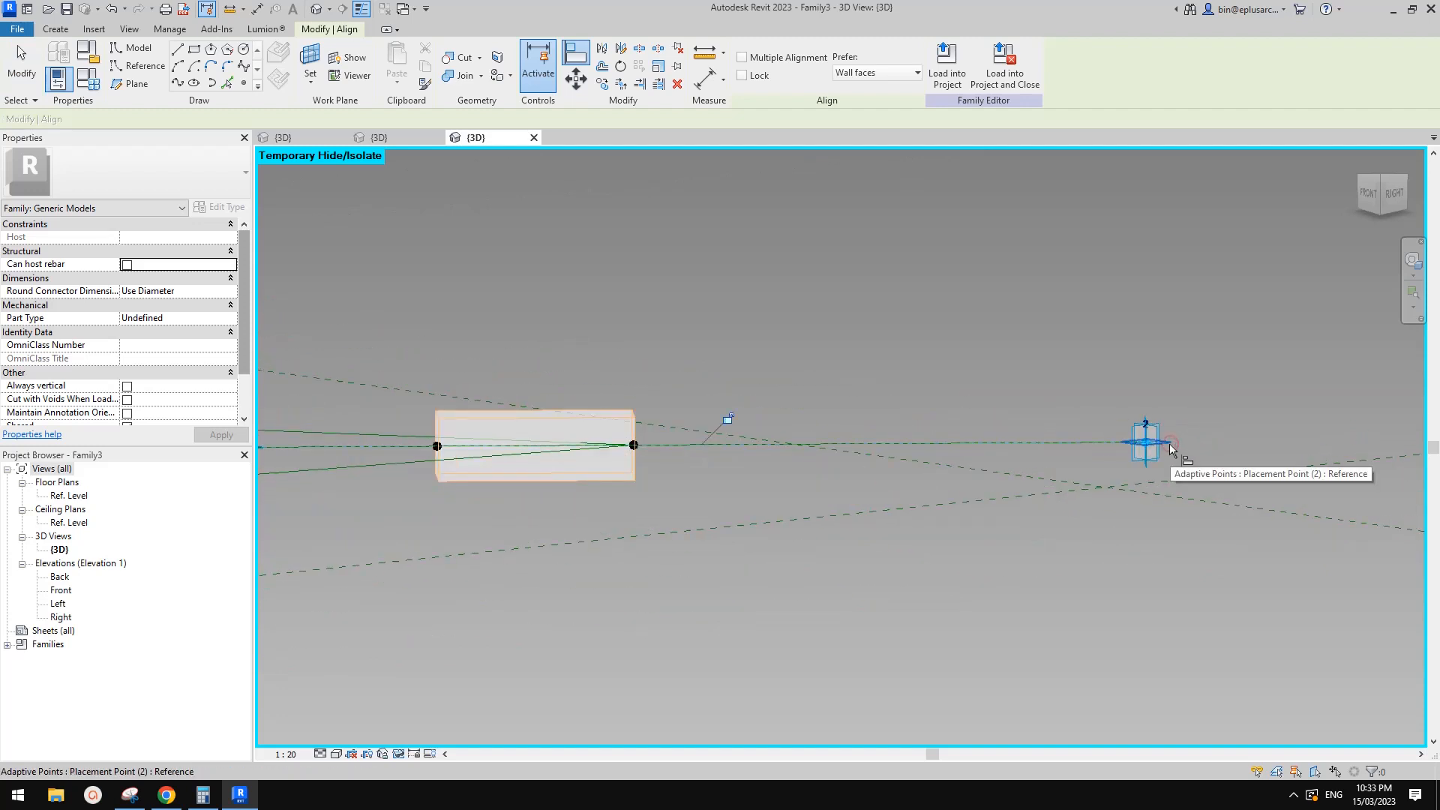
{"action": "middle_click_drag", "start_coordinate": [1172, 450], "coordinate": [747, 447], "text": "shift"}
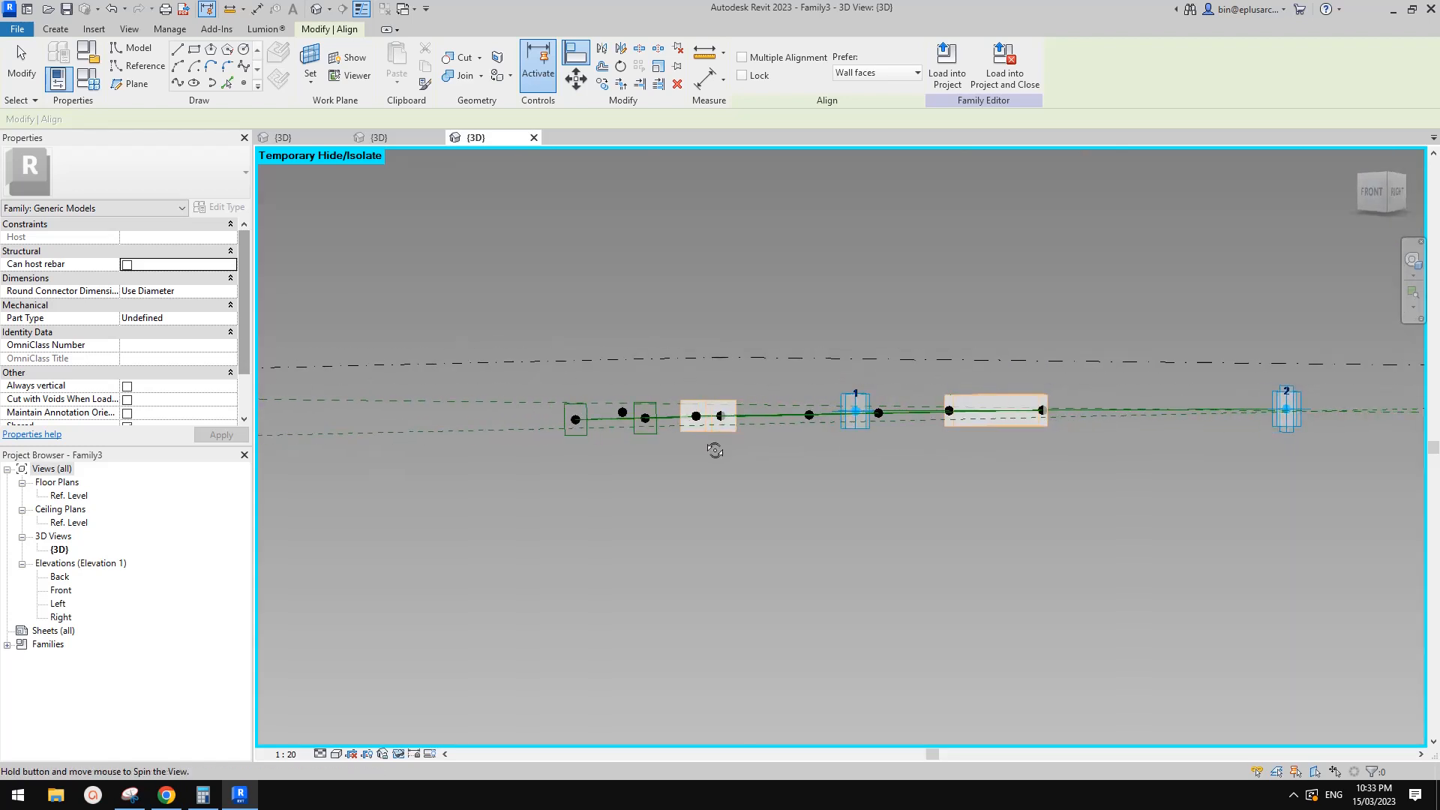
{"action": "middle_click_drag", "start_coordinate": [600, 451], "coordinate": [1037, 466], "text": "shift"}
{"action": "key", "text": "Escape"}
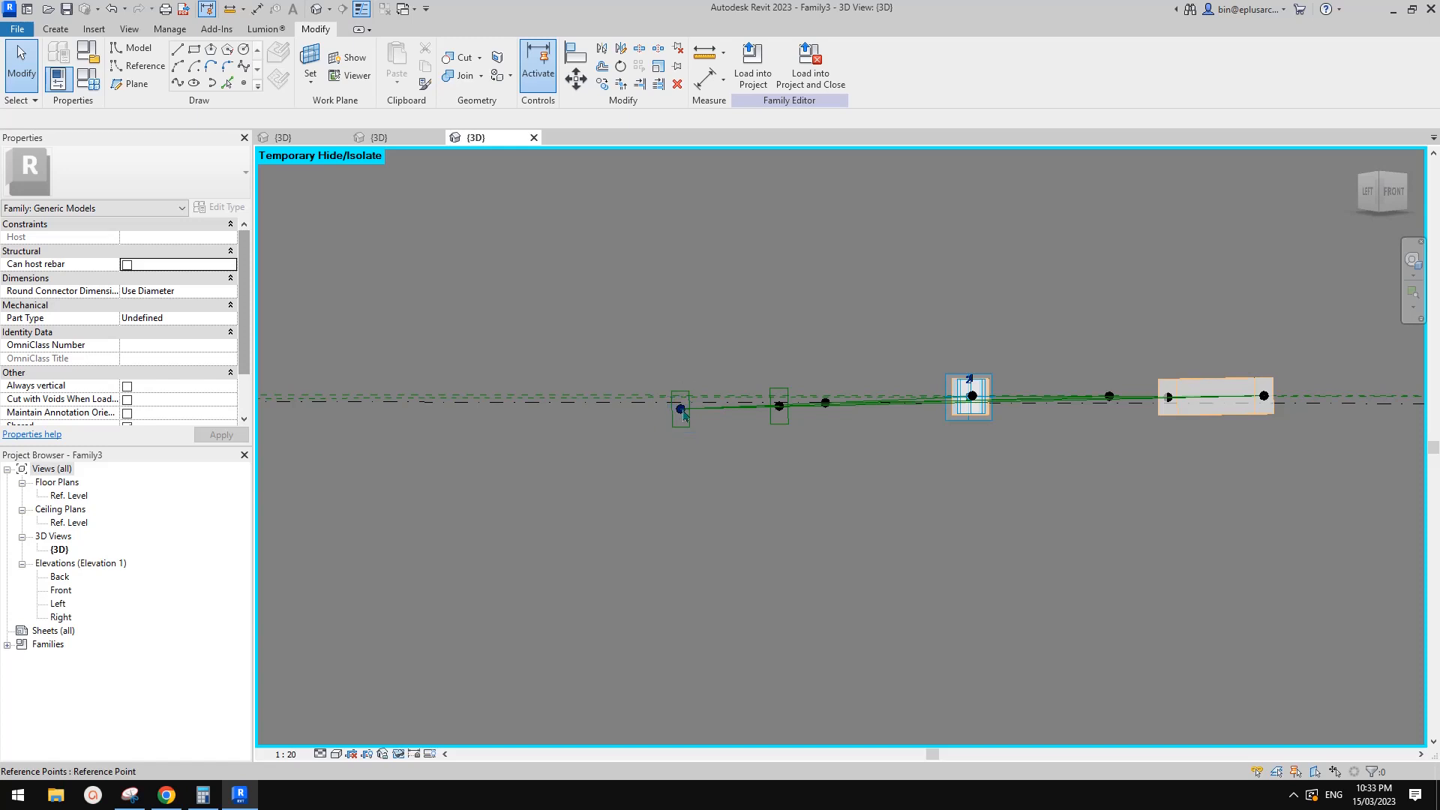
{"action": "middle_click_drag", "start_coordinate": [1032, 409], "coordinate": [1037, 534], "text": "shift"}
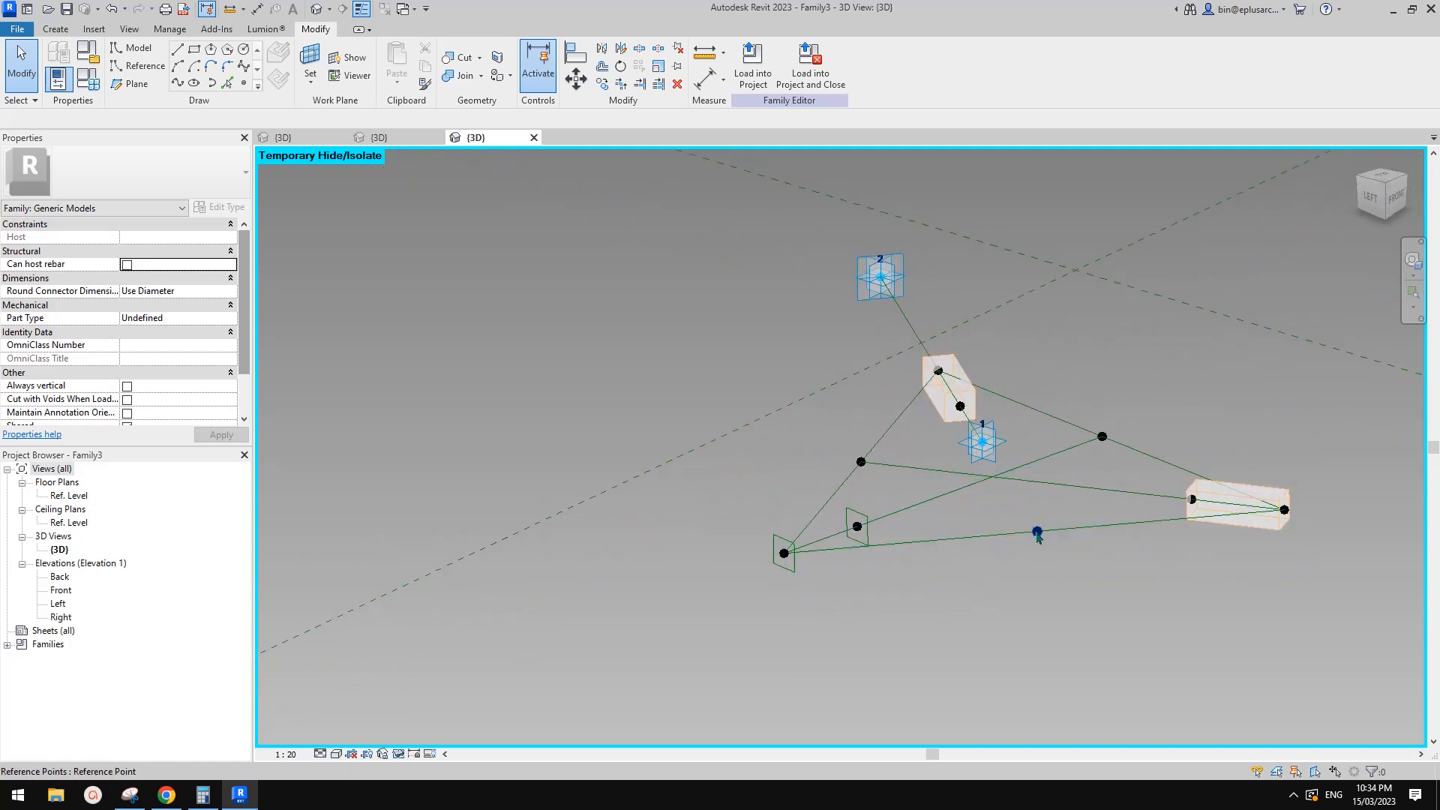
Align the outer reference point of the corner void farther from adaptive point 2 with adaptive point 1's horizontal reference plane.
{"action": "left_click", "coordinate": [1037, 532]}
{"action": "key", "text": "Escape"}
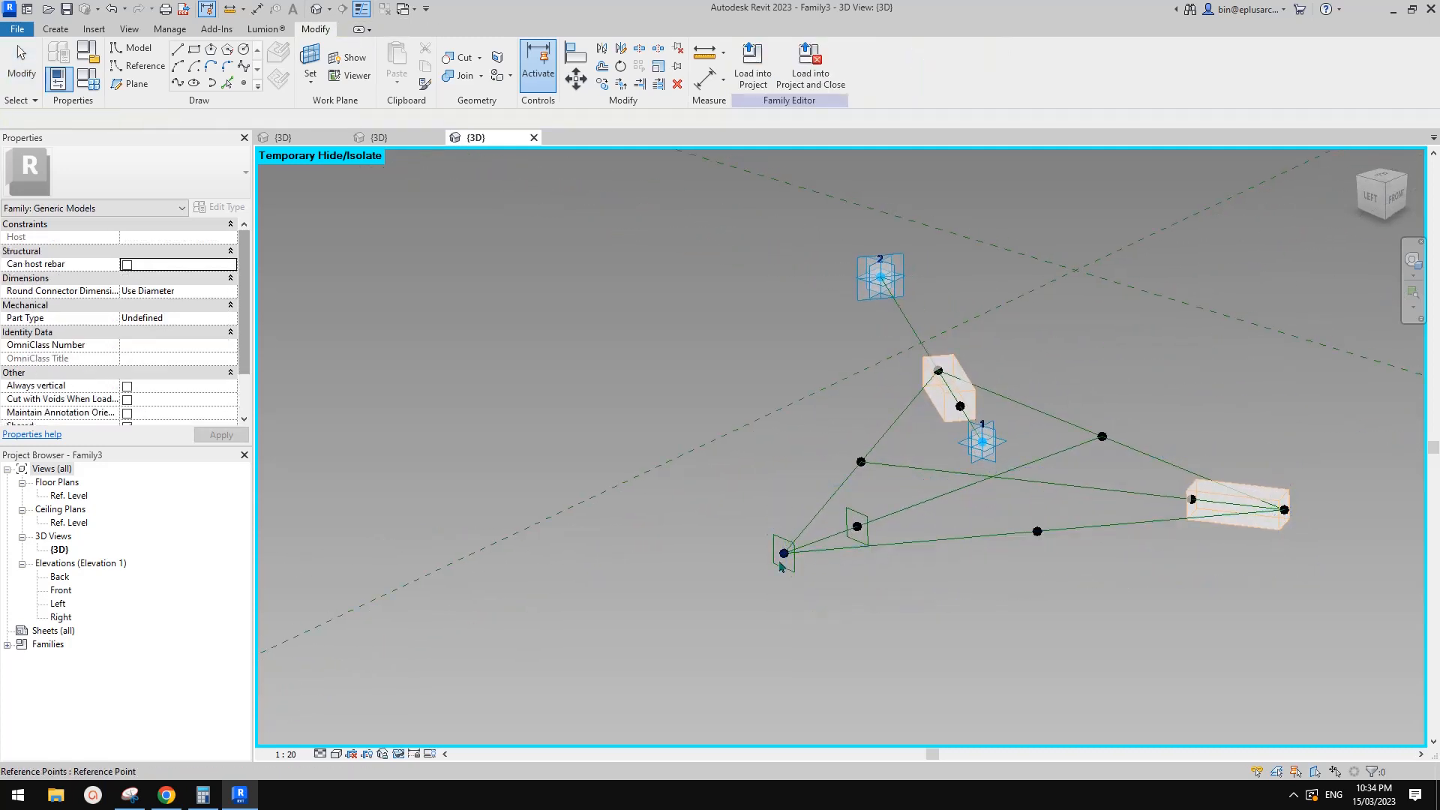
{"action": "left_click", "coordinate": [783, 555]}
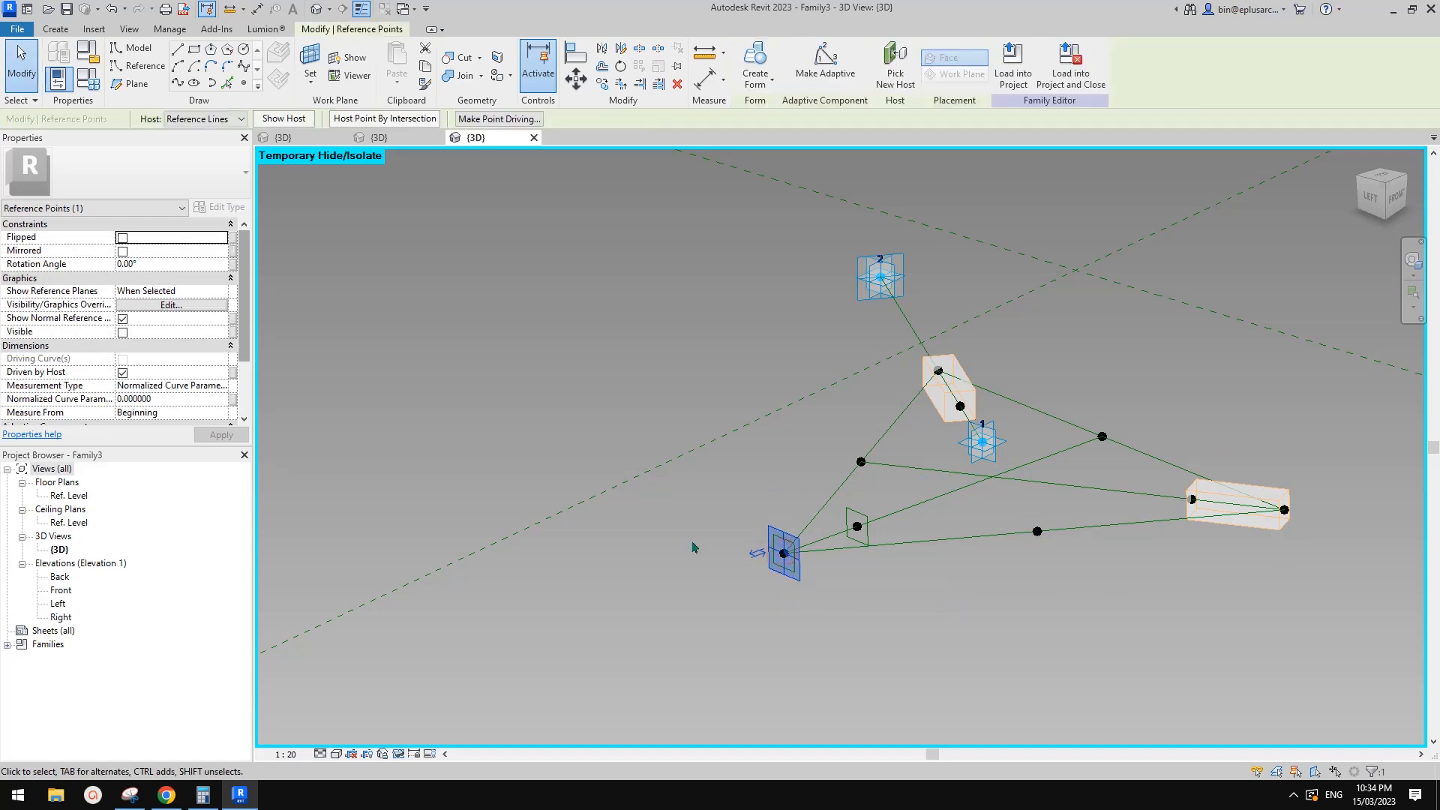
{"action": "key", "text": "Escape"}
{"action": "scroll", "coordinate": [1007, 487], "scroll_direction": "up", "scroll_amount": 1}
{"action": "key", "text": "a"}
{"action": "key", "text": "l"}
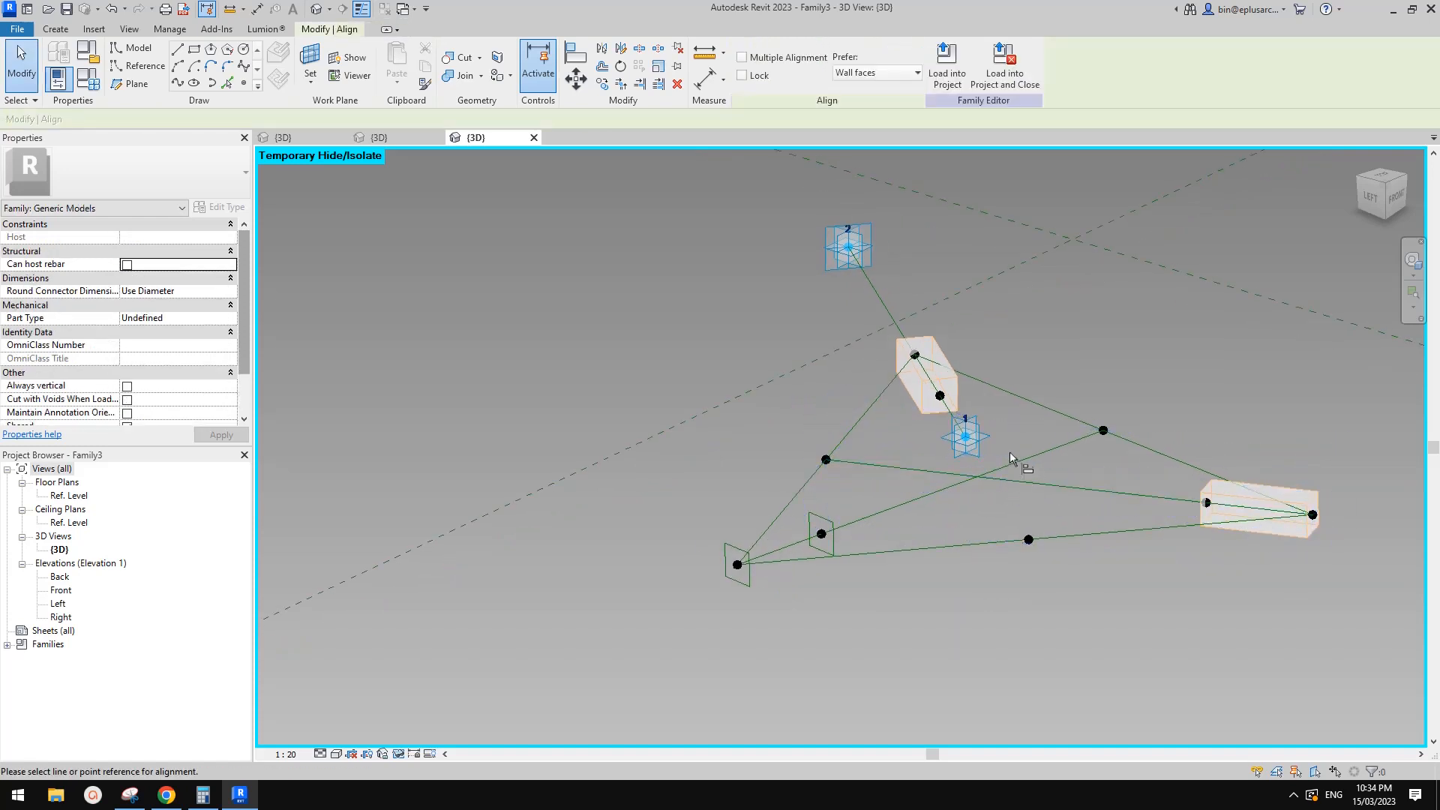
{"action": "left_click", "coordinate": [989, 434]}
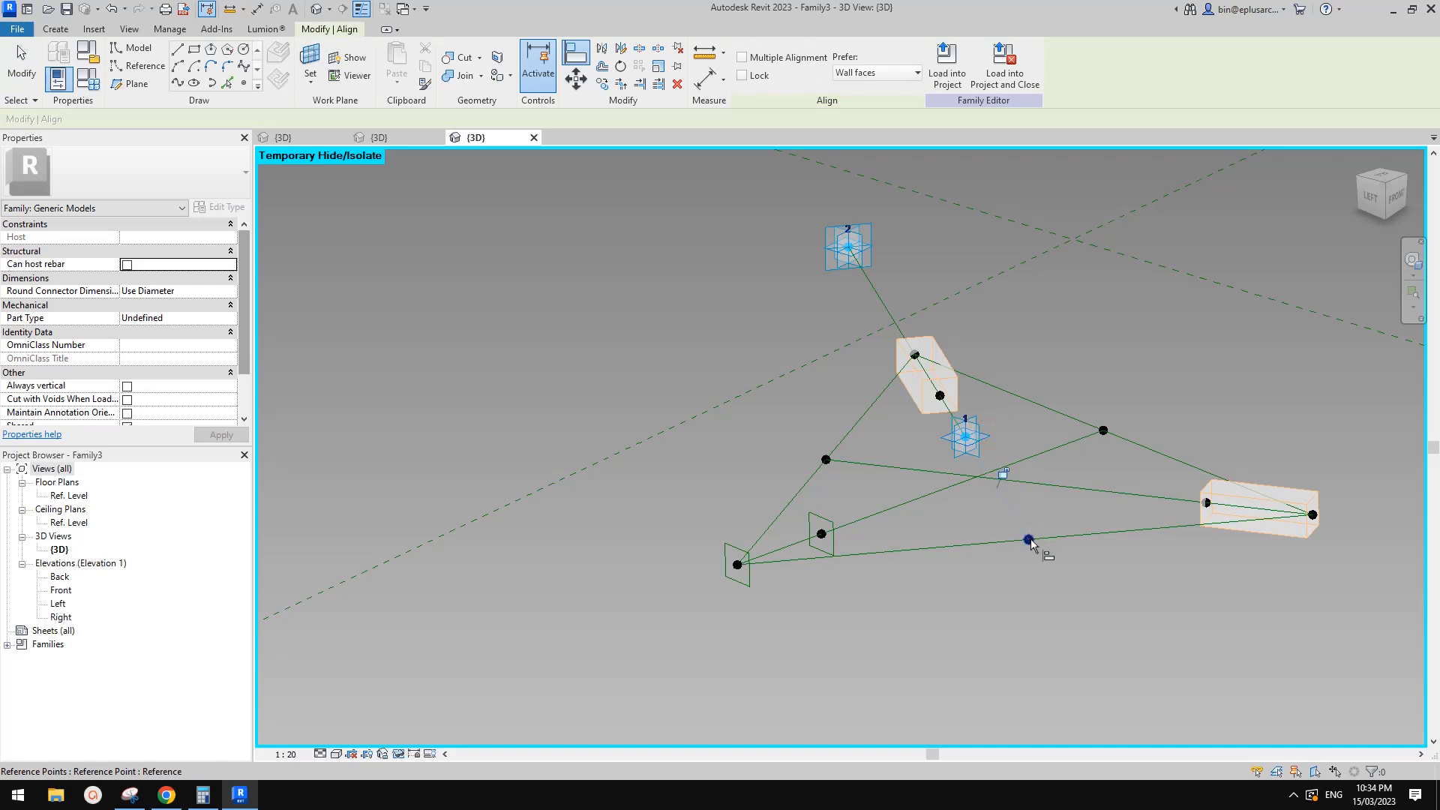
{"action": "scroll", "coordinate": [1029, 541], "scroll_direction": "down", "scroll_amount": 1}
{"action": "scroll", "coordinate": [1029, 499], "scroll_direction": "up", "scroll_amount": 2}
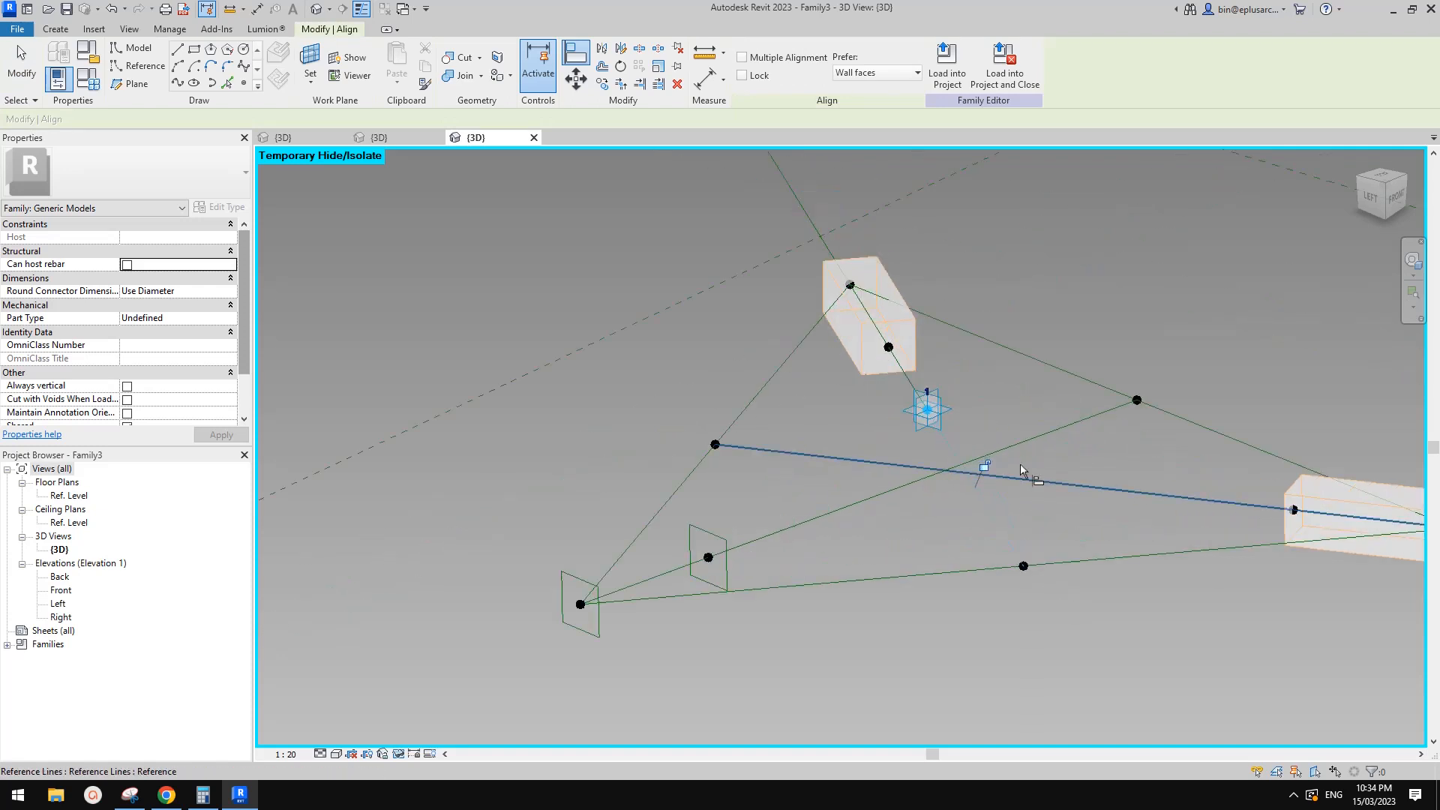
{"action": "scroll", "coordinate": [975, 469], "scroll_direction": "down", "scroll_amount": 1}
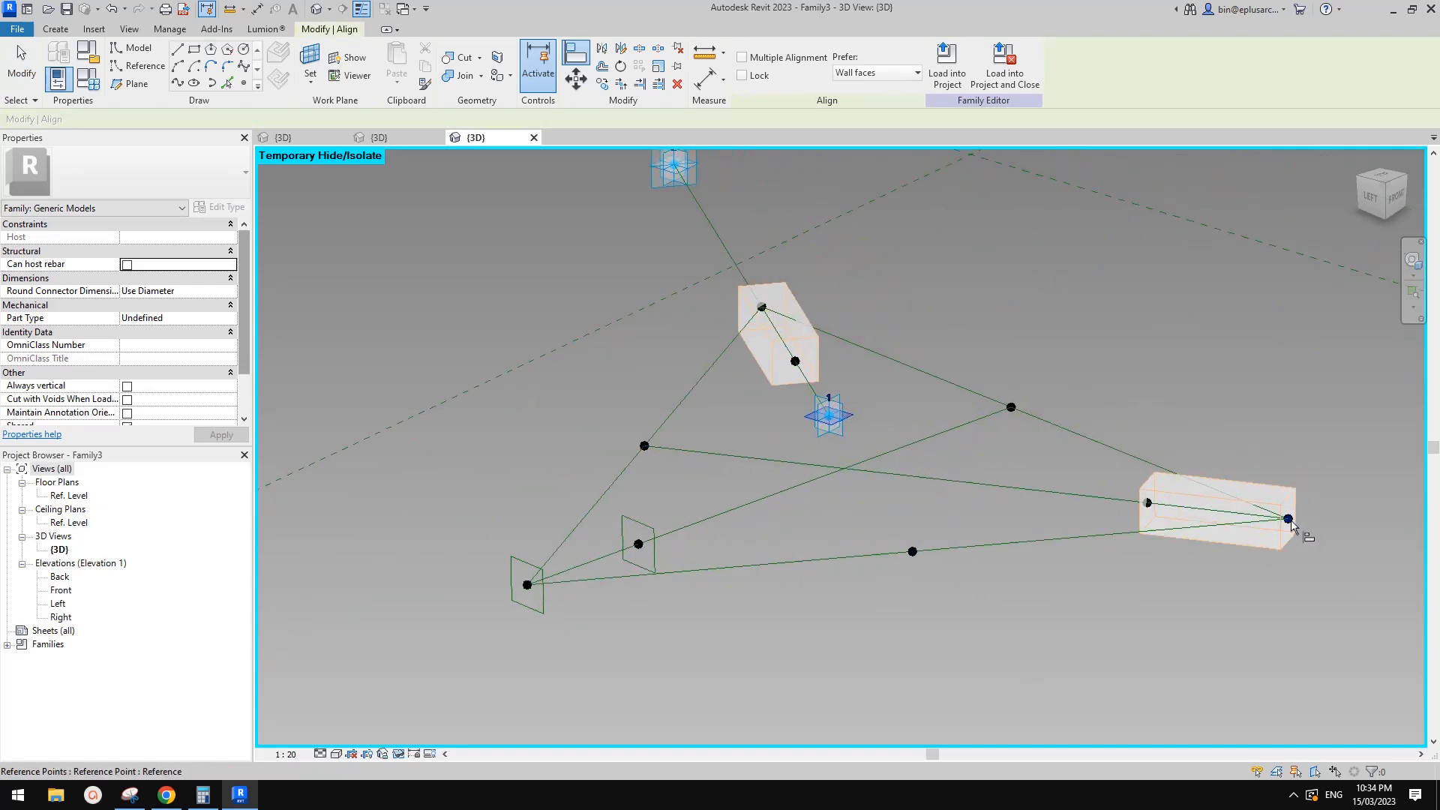
{"action": "left_click", "coordinate": [1288, 519]}
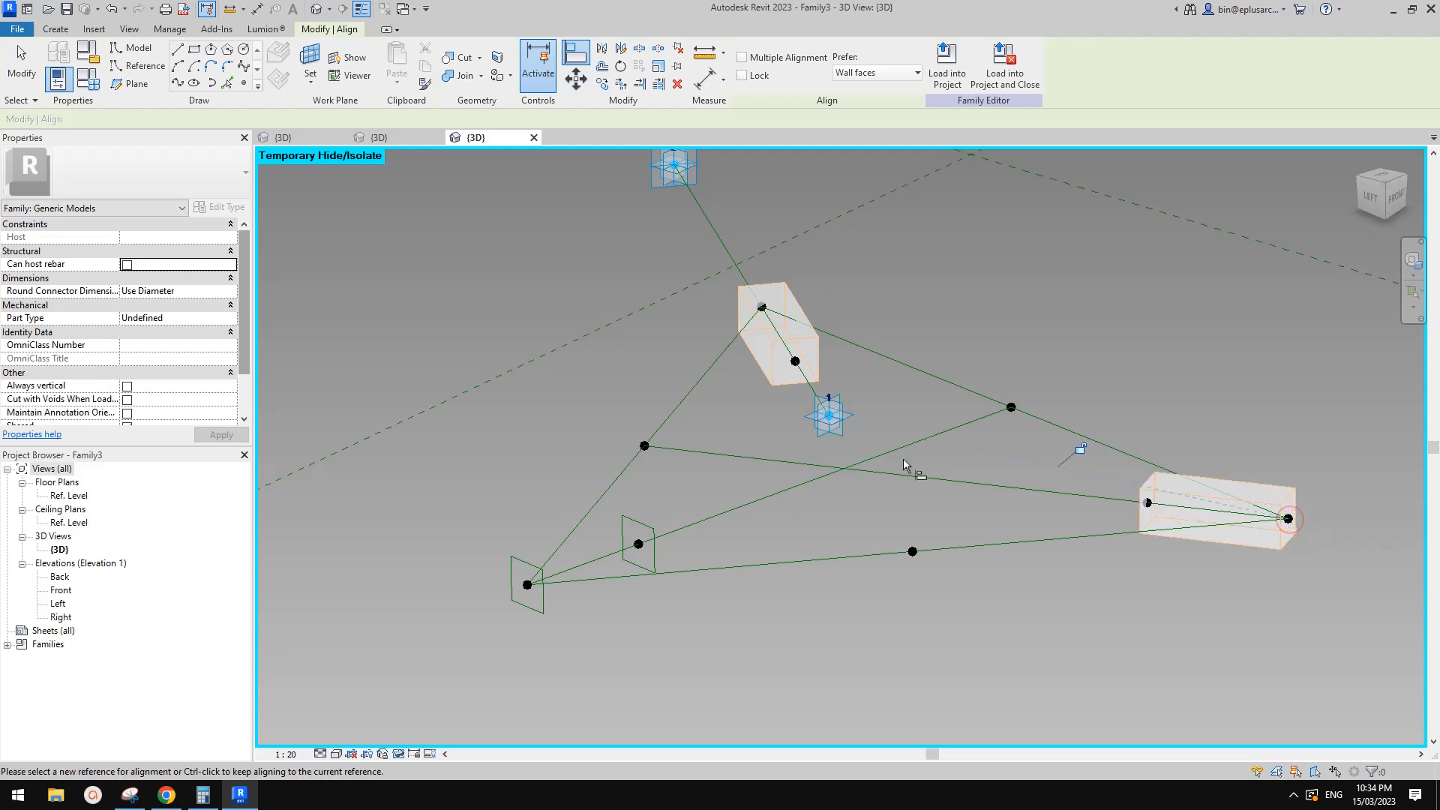
Align the corner point carrying the square profile outlines with adaptive point 1's horizontal plane, and check all points' levels edge-on.
{"action": "left_click", "coordinate": [854, 416]}
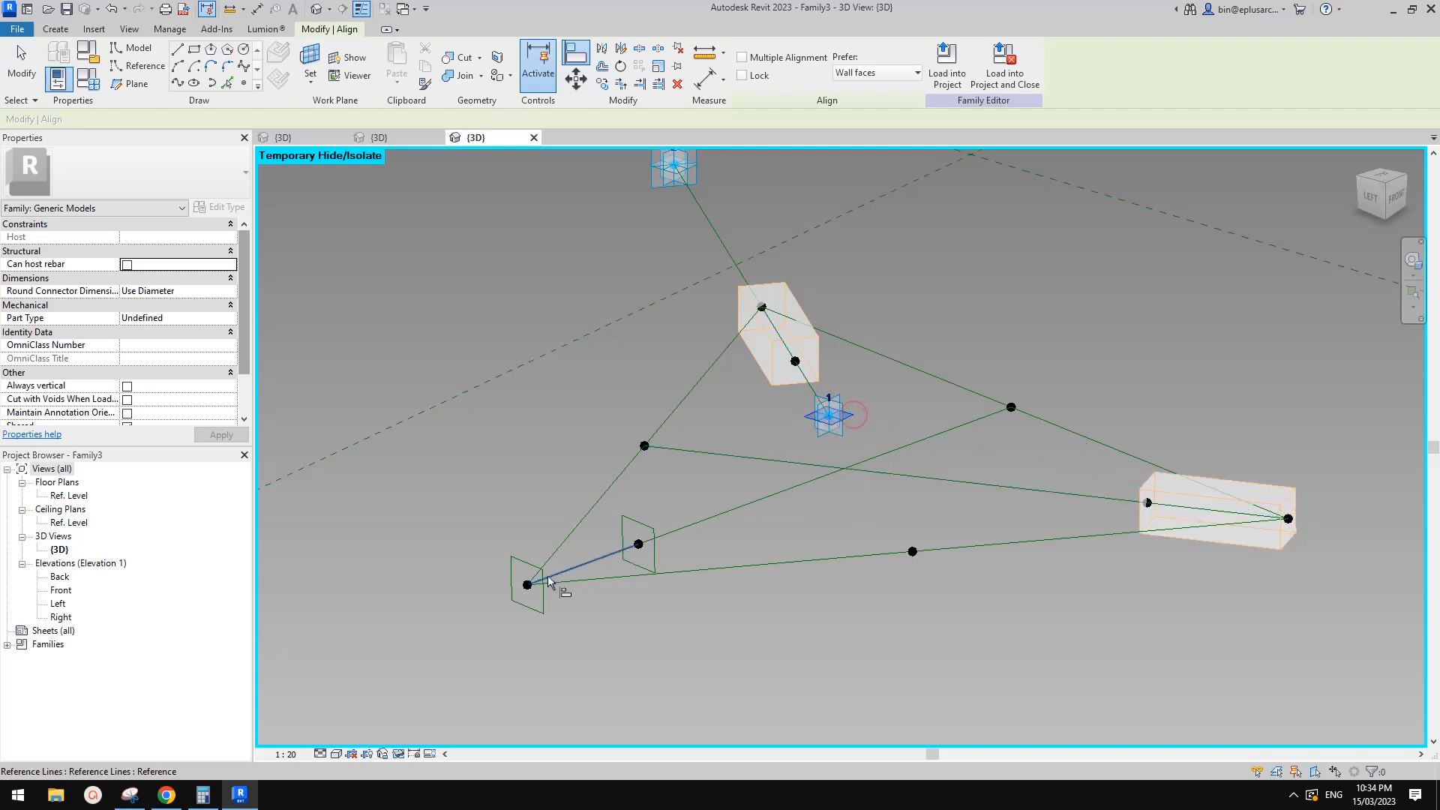
{"action": "scroll", "coordinate": [528, 586], "scroll_direction": "up", "scroll_amount": 1}
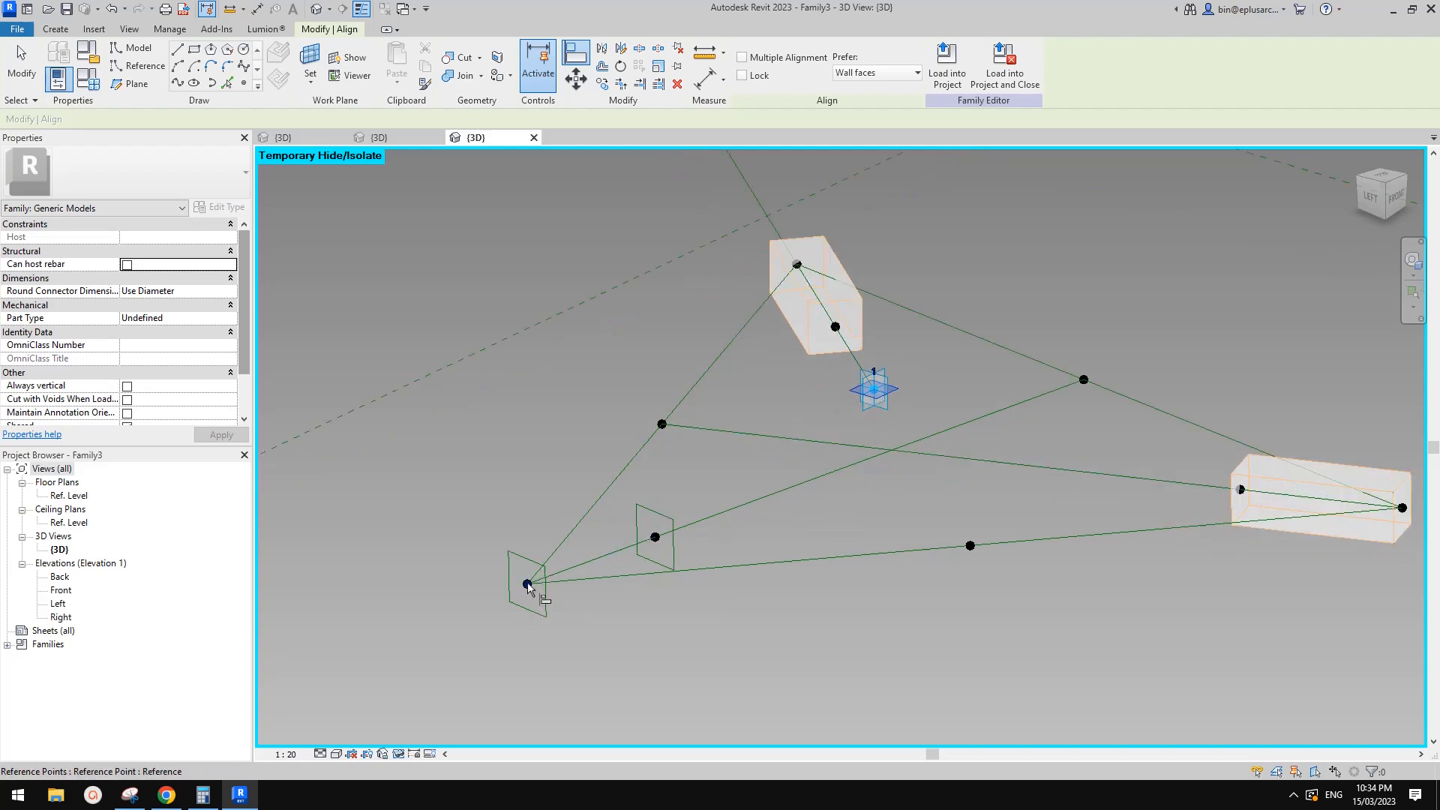
{"action": "left_click", "coordinate": [527, 585]}
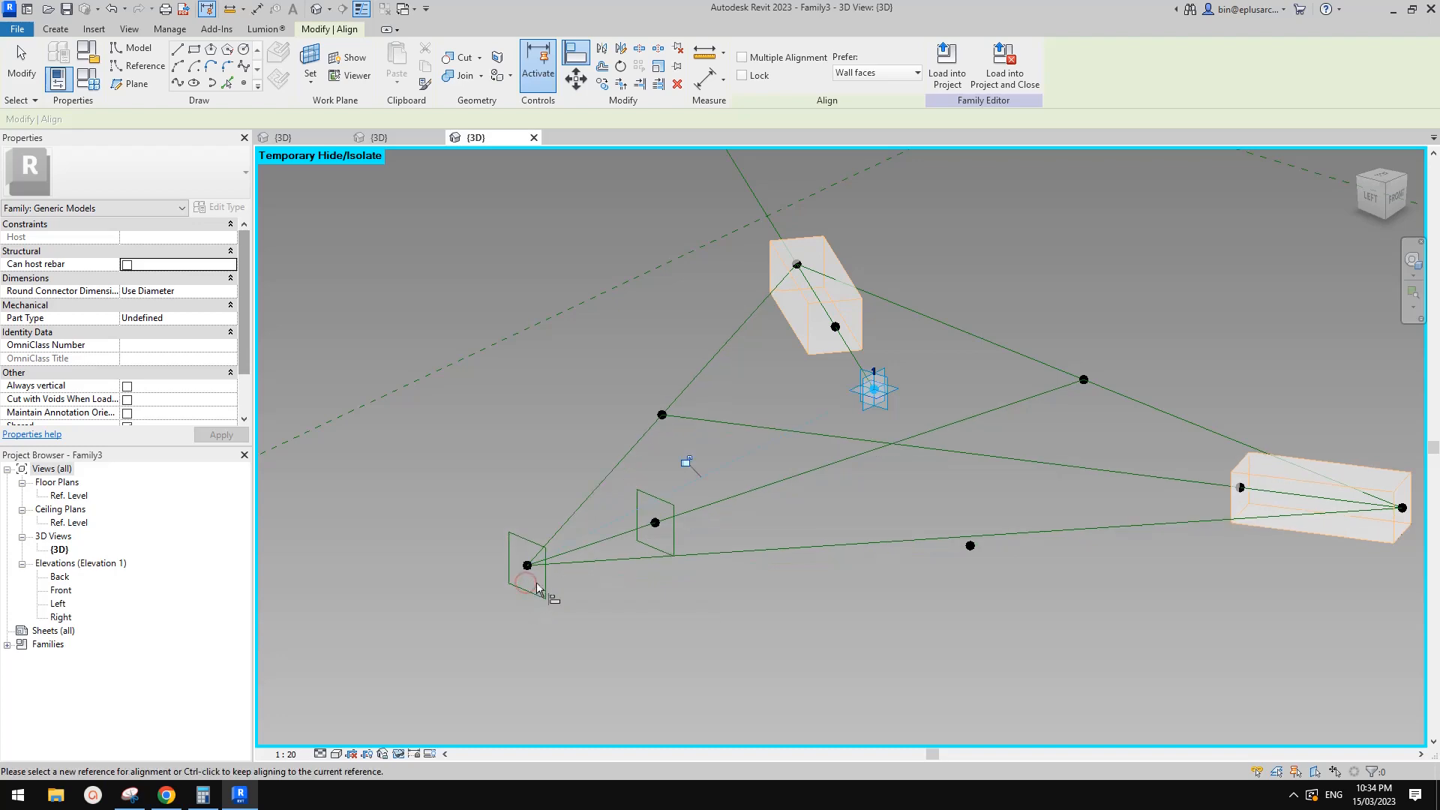
{"action": "scroll", "coordinate": [666, 527], "scroll_direction": "down", "scroll_amount": 2}
{"action": "middle_click_drag", "start_coordinate": [677, 543], "coordinate": [712, 516]}
{"action": "key", "text": "Escape"}
{"action": "key", "text": "Escape"}
{"action": "scroll", "coordinate": [842, 398], "scroll_direction": "down", "scroll_amount": 2}
{"action": "middle_click_drag", "start_coordinate": [862, 436], "coordinate": [847, 315], "text": "shift"}
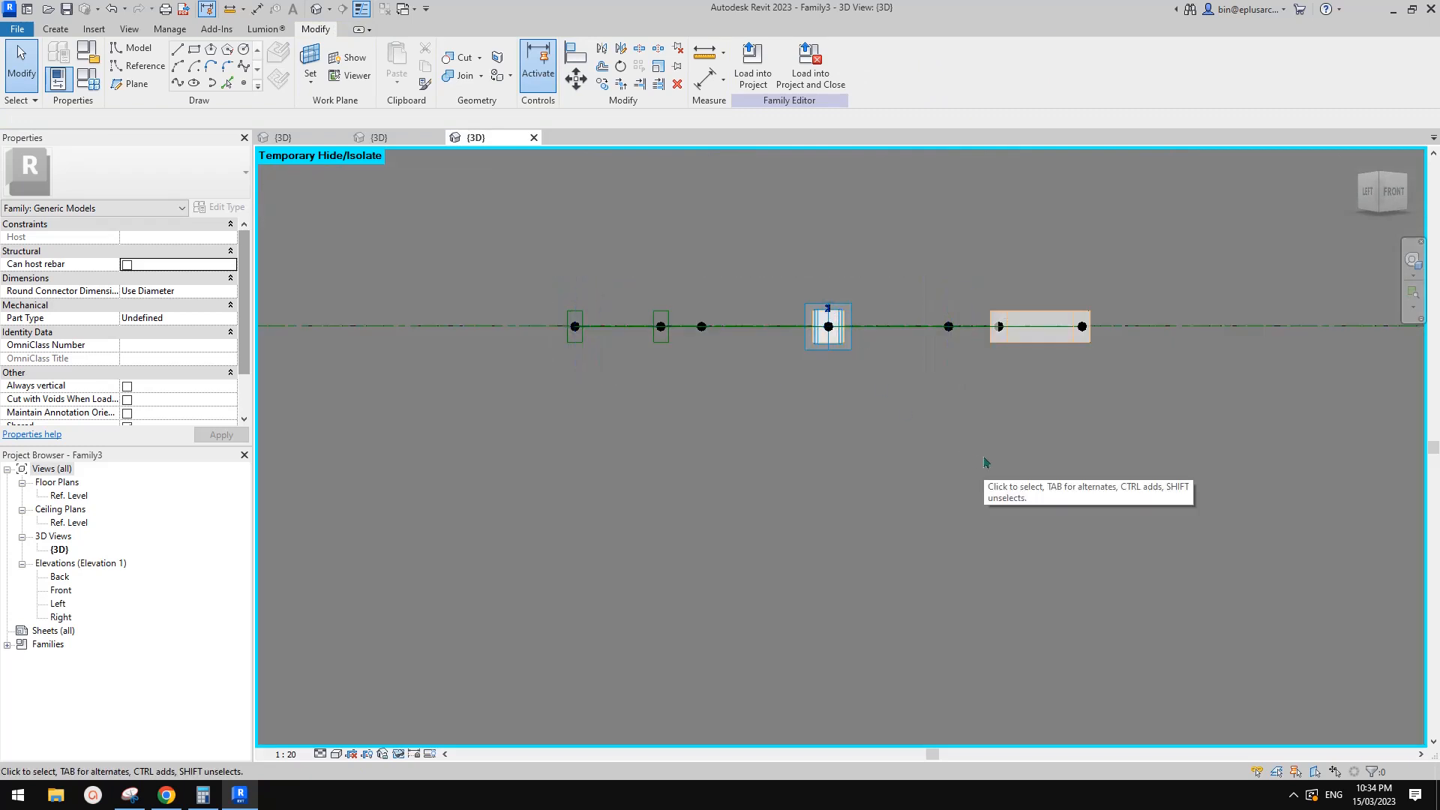
Reset the temporary hide and cut the triangular solid with the two remaining corner voids.
{"action": "middle_click_drag", "start_coordinate": [924, 417], "coordinate": [840, 424], "text": "shift"}
{"action": "key", "text": "h"}
{"action": "key", "text": "r"}
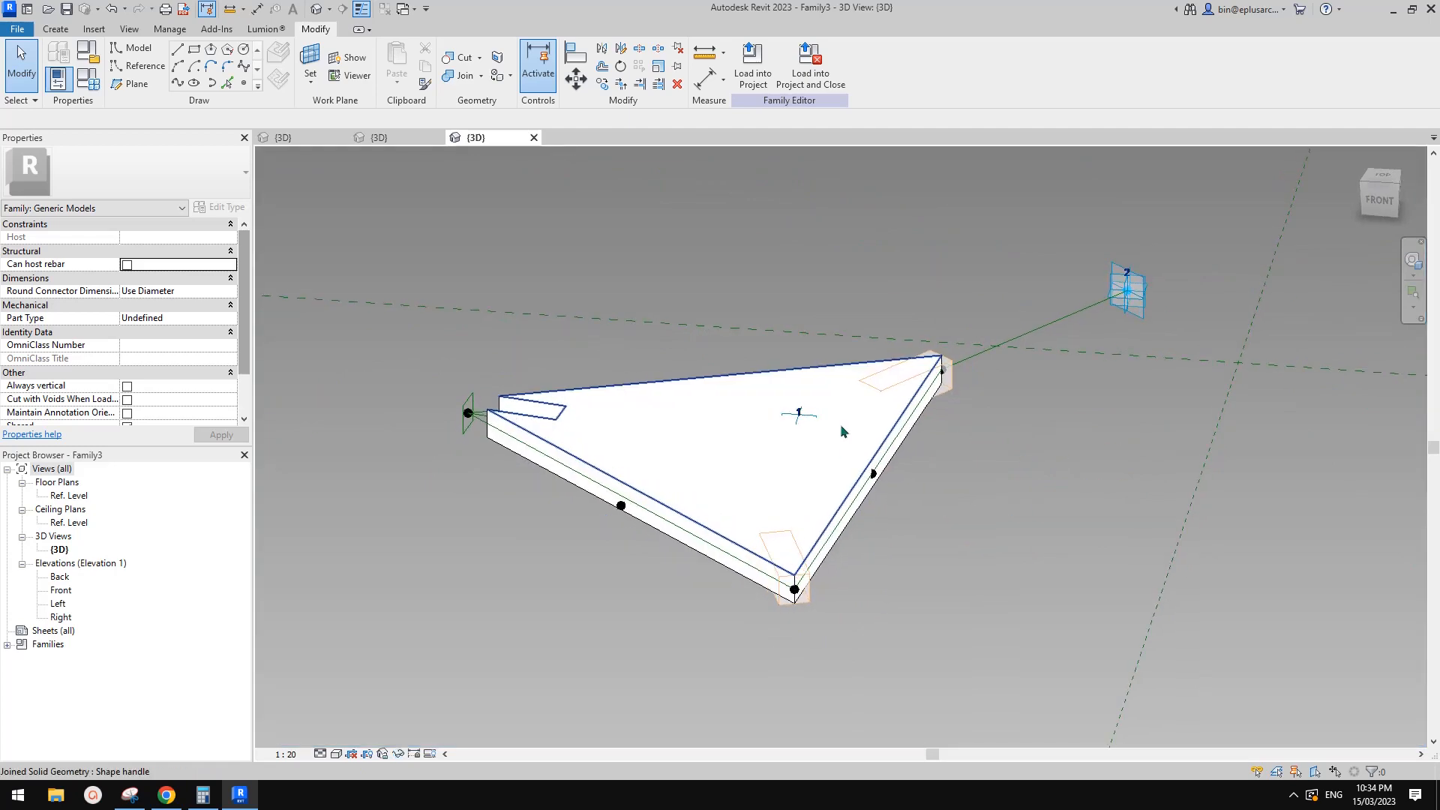
{"action": "left_click", "coordinate": [453, 68]}
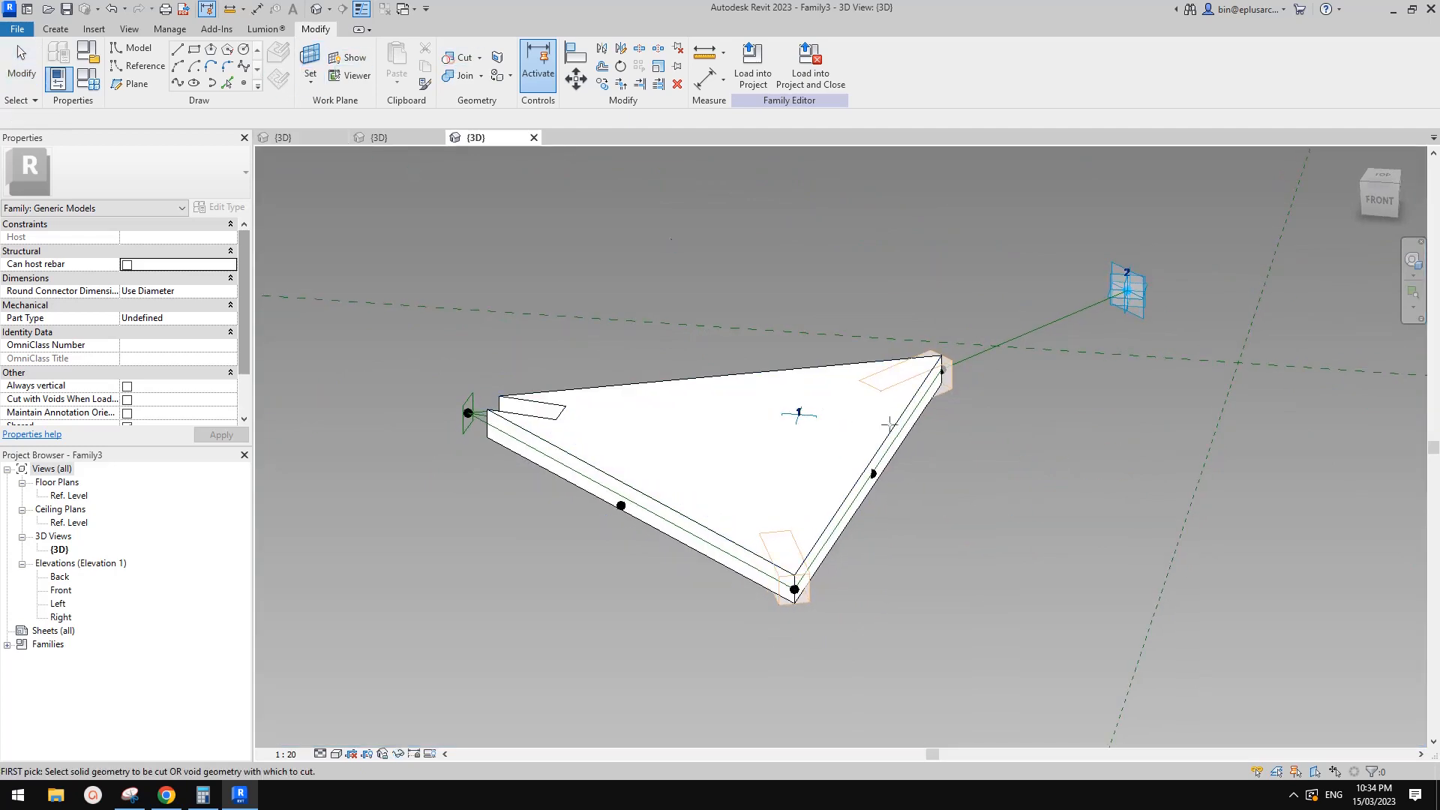
{"action": "middle_click_drag", "start_coordinate": [938, 375], "coordinate": [960, 364], "text": "shift"}
{"action": "middle_click_drag", "start_coordinate": [1003, 432], "coordinate": [902, 590], "text": "shift"}
{"action": "left_click", "coordinate": [783, 595]}
{"action": "left_click", "coordinate": [754, 623]}
{"action": "key", "text": "Escape"}
{"action": "scroll", "coordinate": [874, 534], "scroll_direction": "down", "scroll_amount": 3}
{"action": "middle_click_drag", "start_coordinate": [901, 590], "coordinate": [1009, 543]}
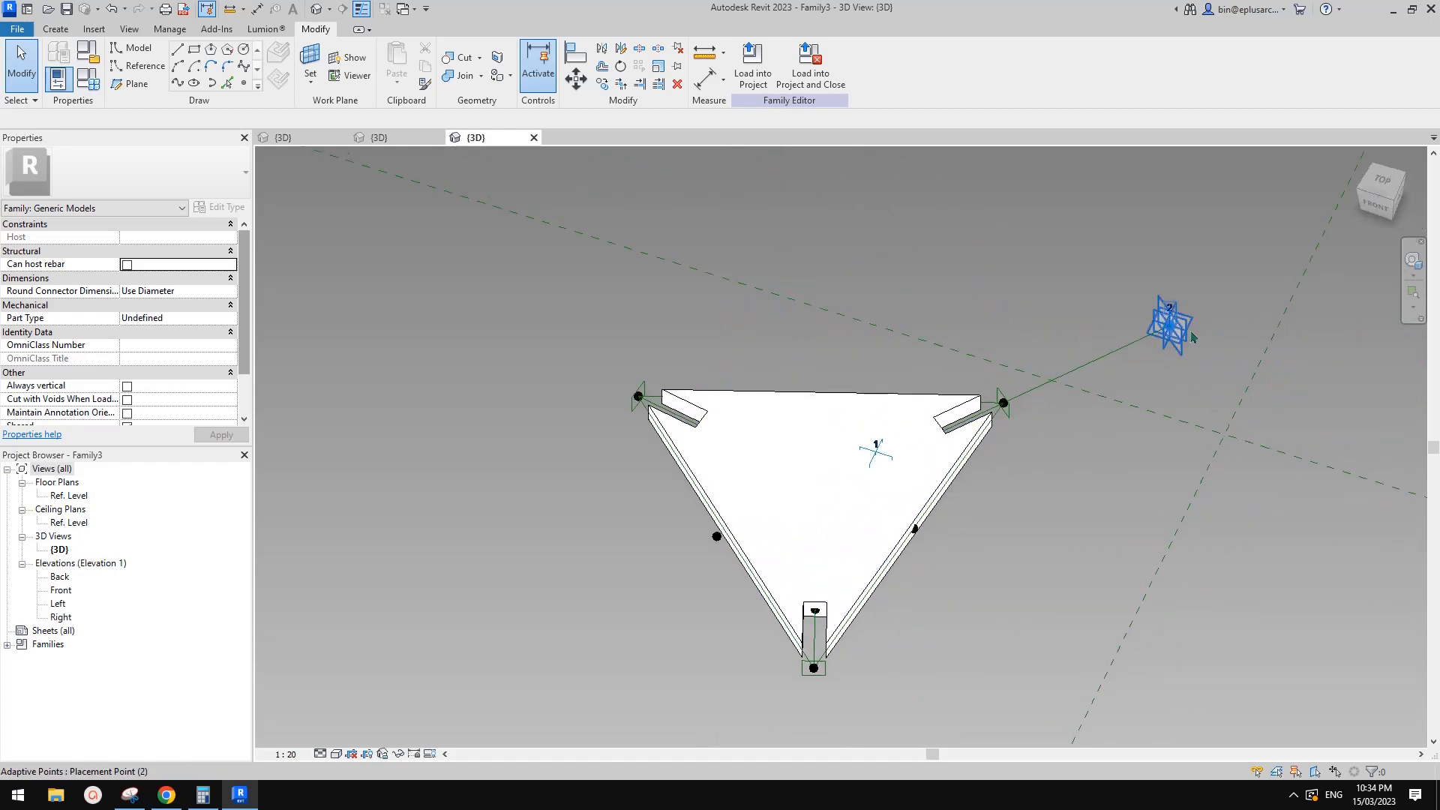
Test the panel's behaviour by moving adaptive point 2, inspect the geometry edge-on, and undo the move.
{"action": "left_click_drag", "start_coordinate": [1173, 329], "coordinate": [1115, 457]}
{"action": "middle_click_drag", "start_coordinate": [1129, 409], "coordinate": [1091, 274], "text": "shift"}
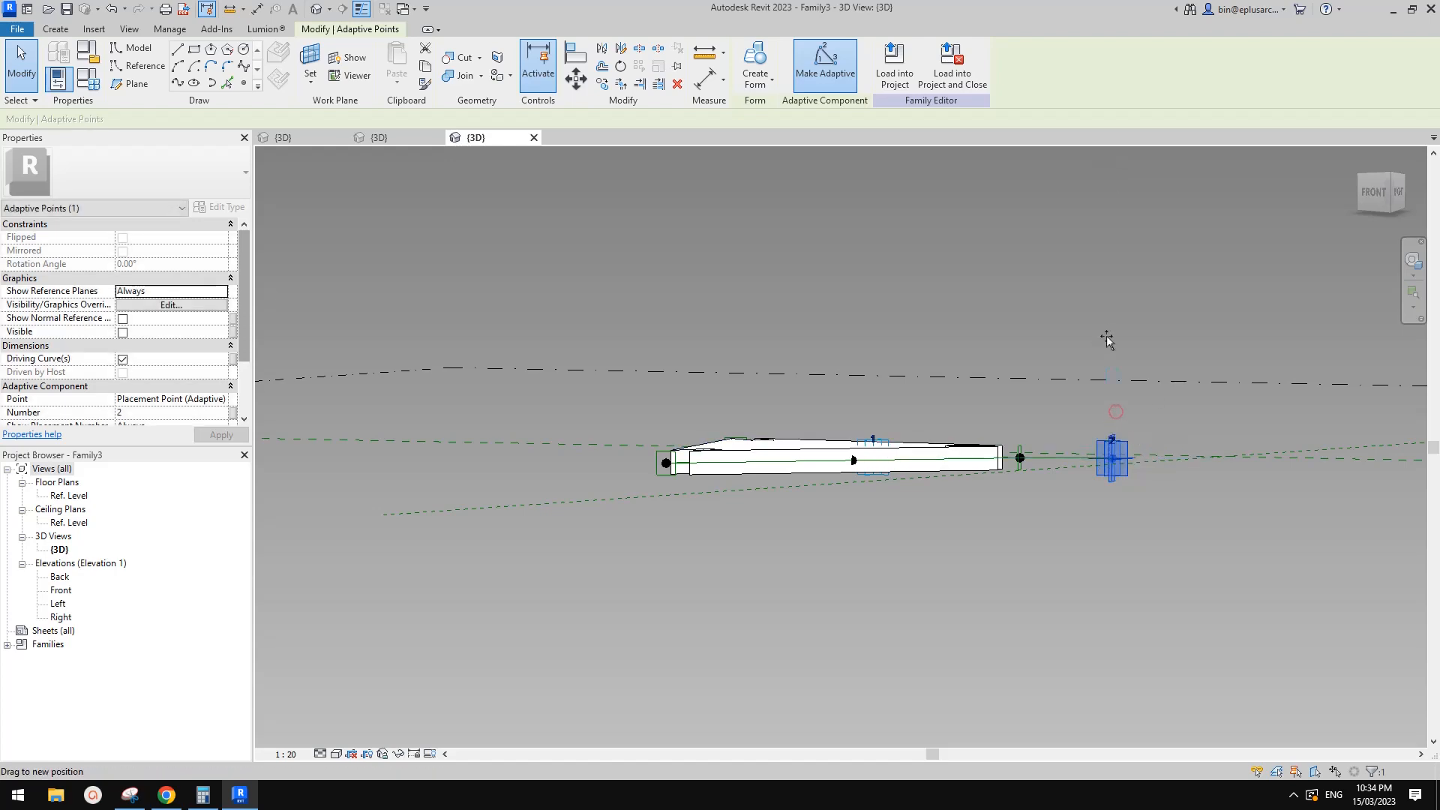
{"action": "middle_click_drag", "start_coordinate": [1109, 335], "coordinate": [1223, 576], "text": "shift"}
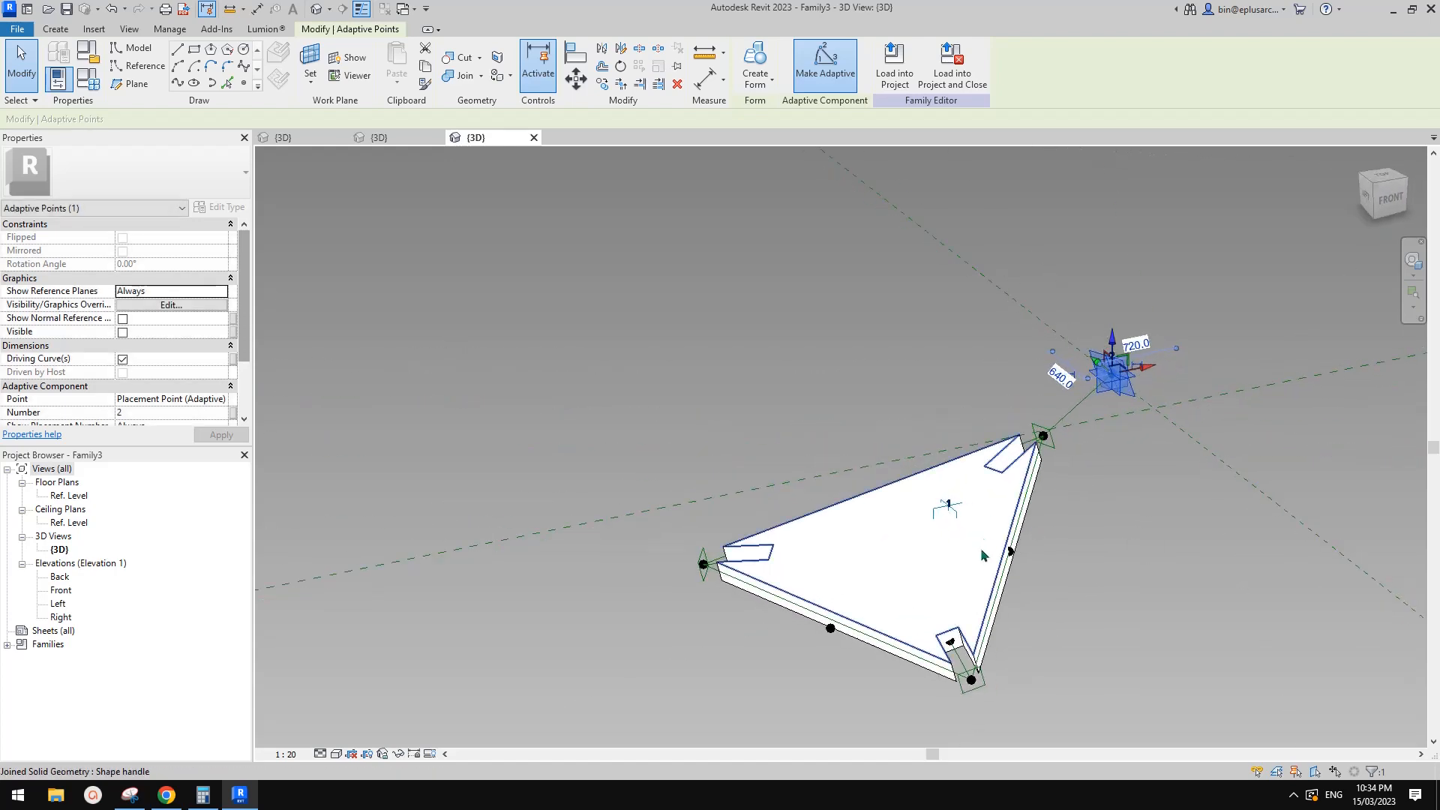
{"action": "middle_click_drag", "start_coordinate": [1065, 501], "coordinate": [978, 373], "text": "shift"}
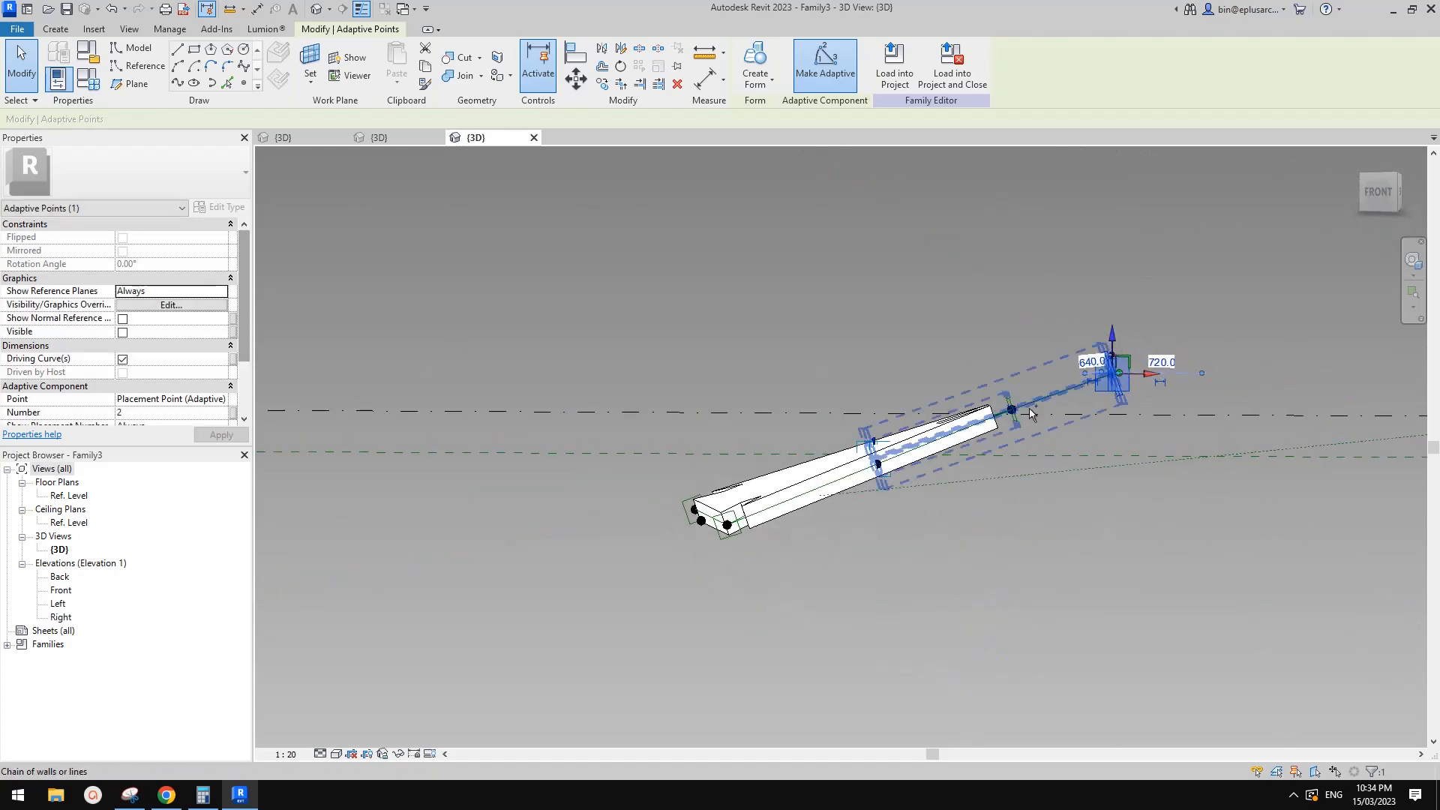
{"action": "key", "text": "ctrl+z"}
{"action": "middle_click_drag", "start_coordinate": [1042, 504], "coordinate": [761, 273], "text": "shift"}
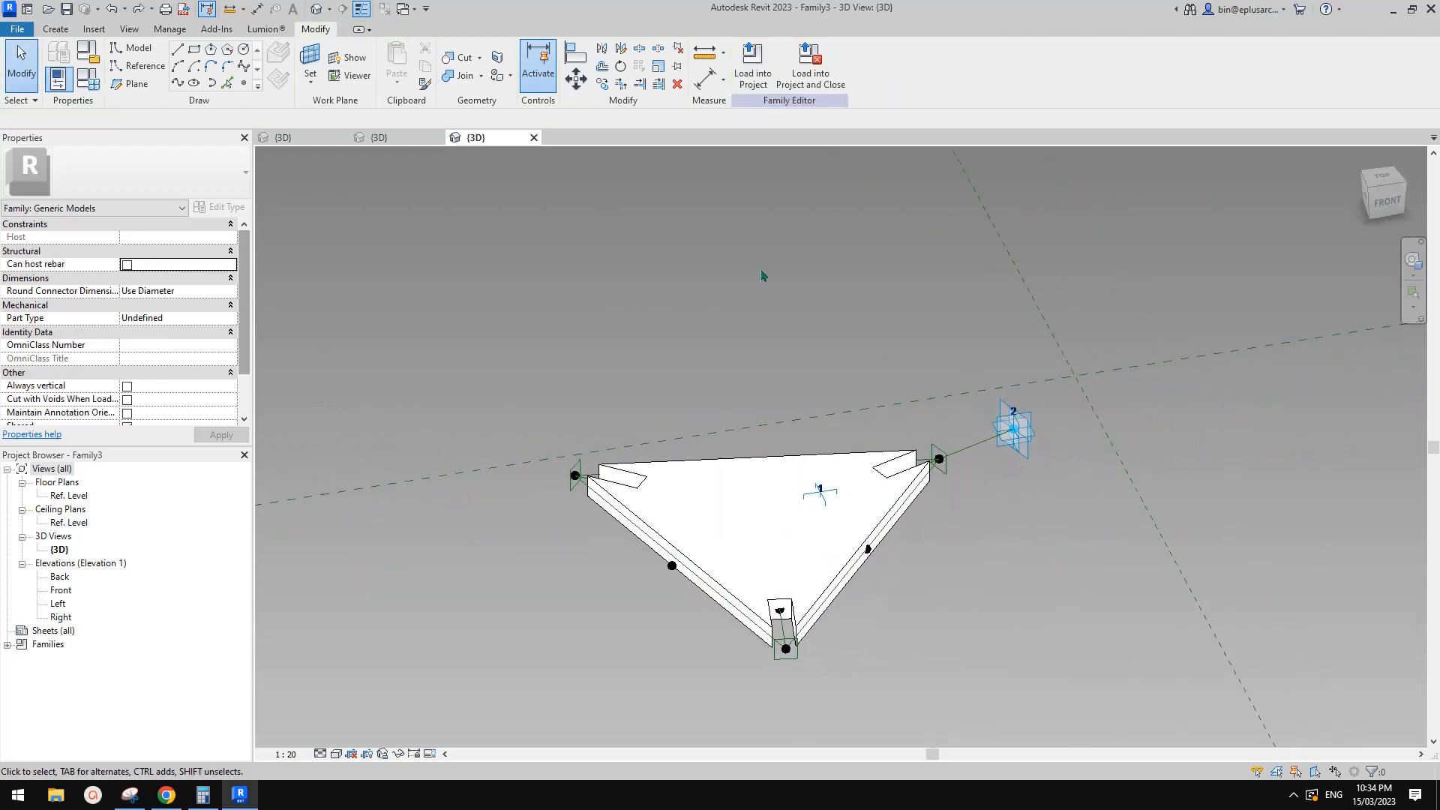
Load the notched panel family into Family1, leaving 20230313.rfa out.
{"action": "left_click", "coordinate": [752, 75]}
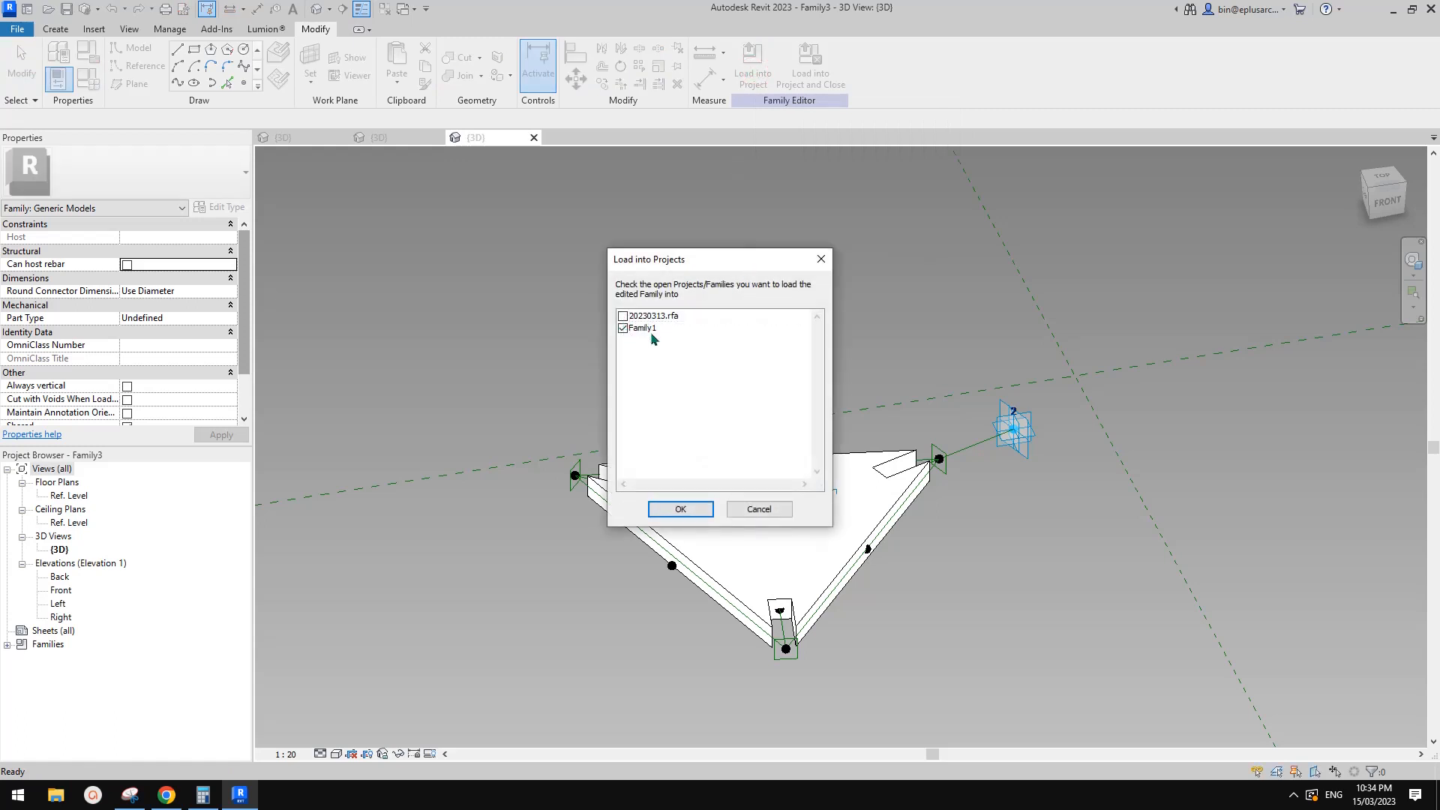
{"action": "left_click", "coordinate": [680, 509]}
{"action": "left_click", "coordinate": [296, 137]}
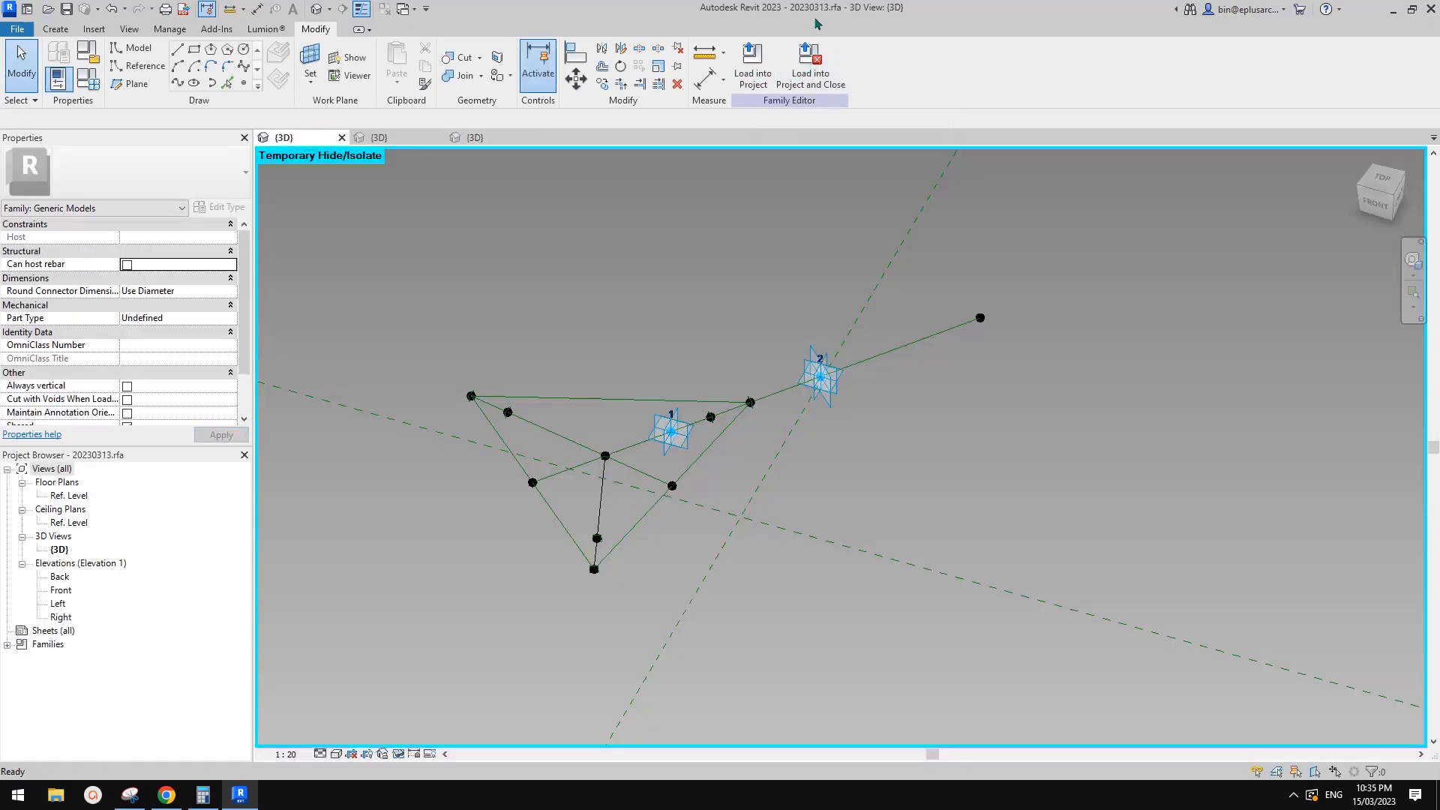
{"action": "left_click", "coordinate": [378, 136]}
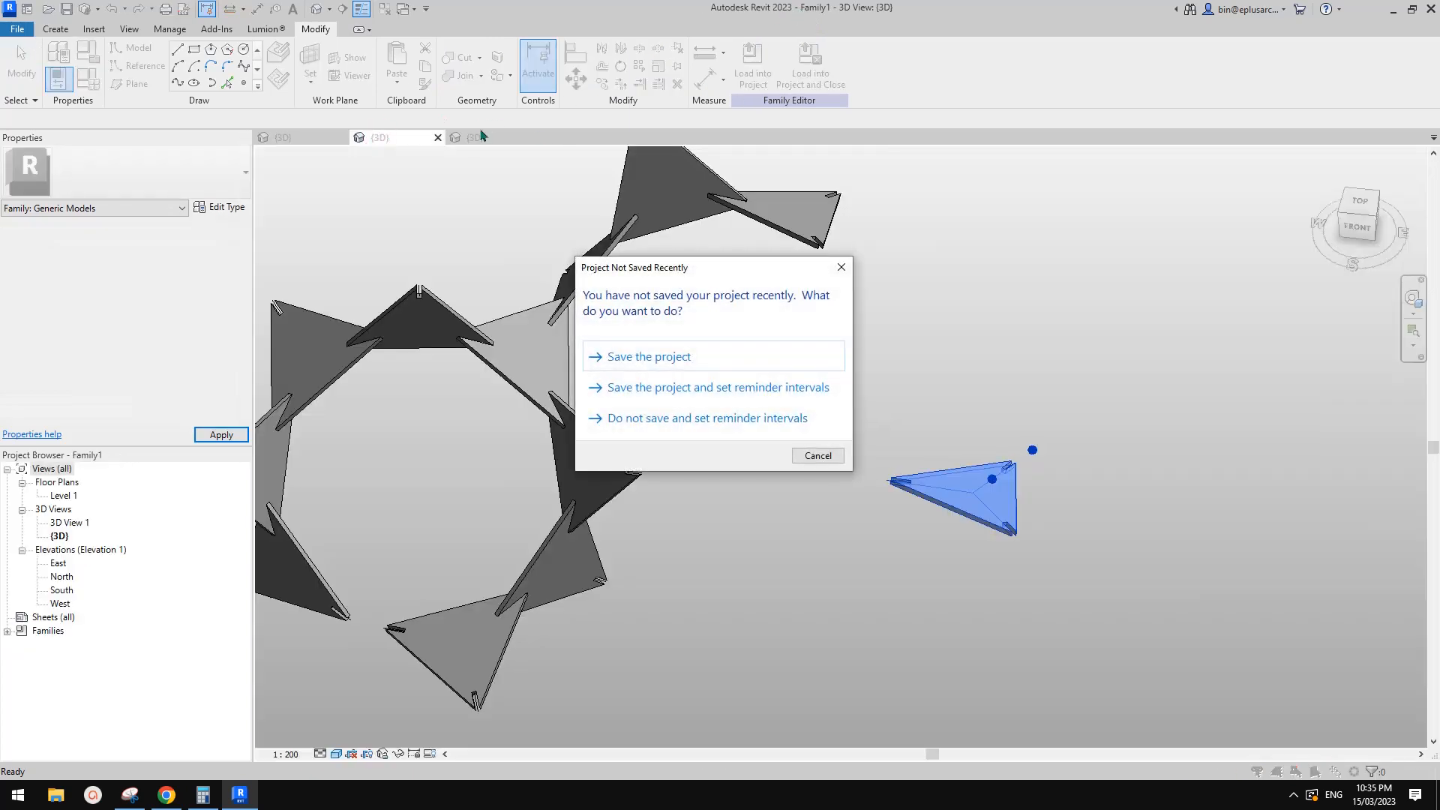
{"action": "left_click", "coordinate": [480, 138]}
{"action": "left_click", "coordinate": [753, 72]}
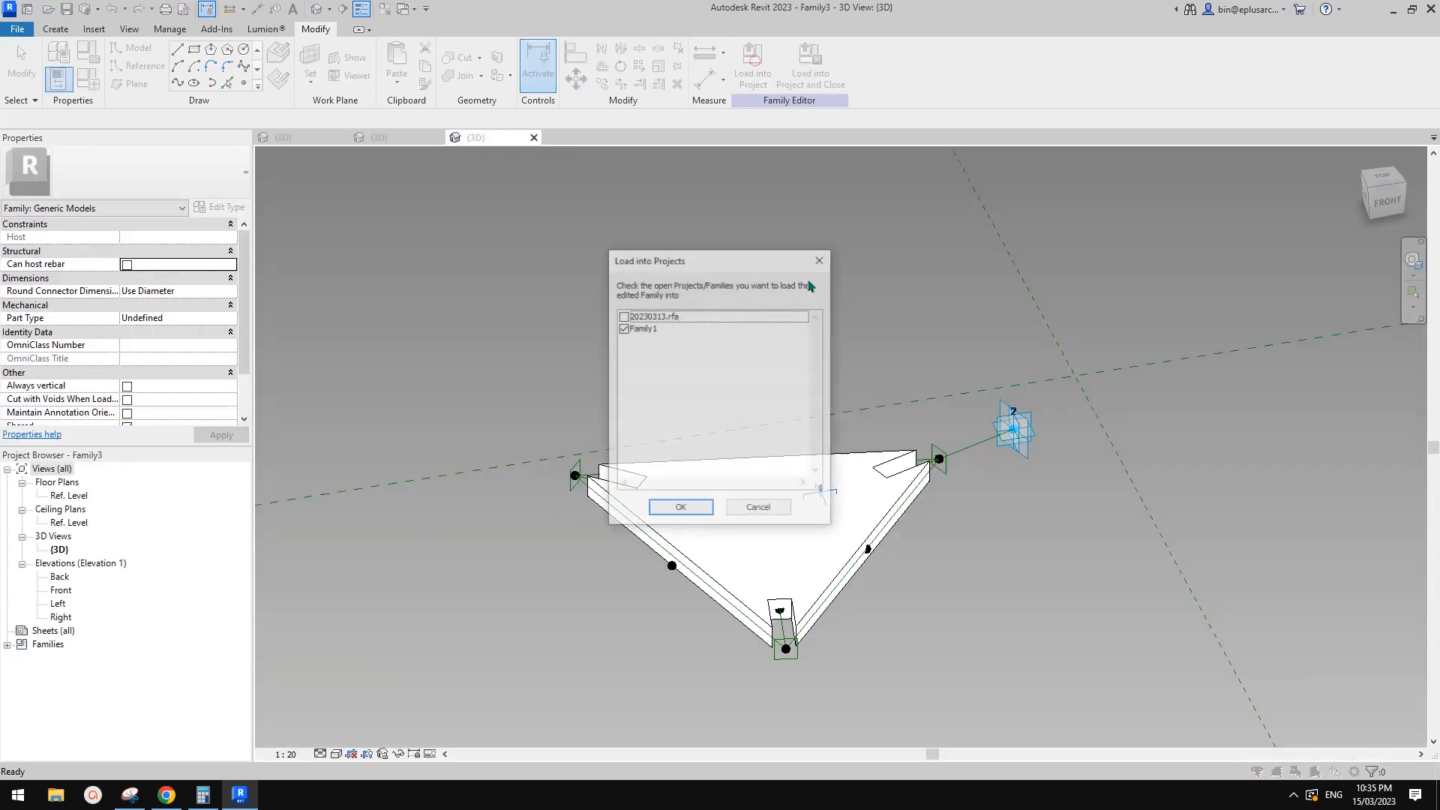
{"action": "left_click", "coordinate": [686, 514]}
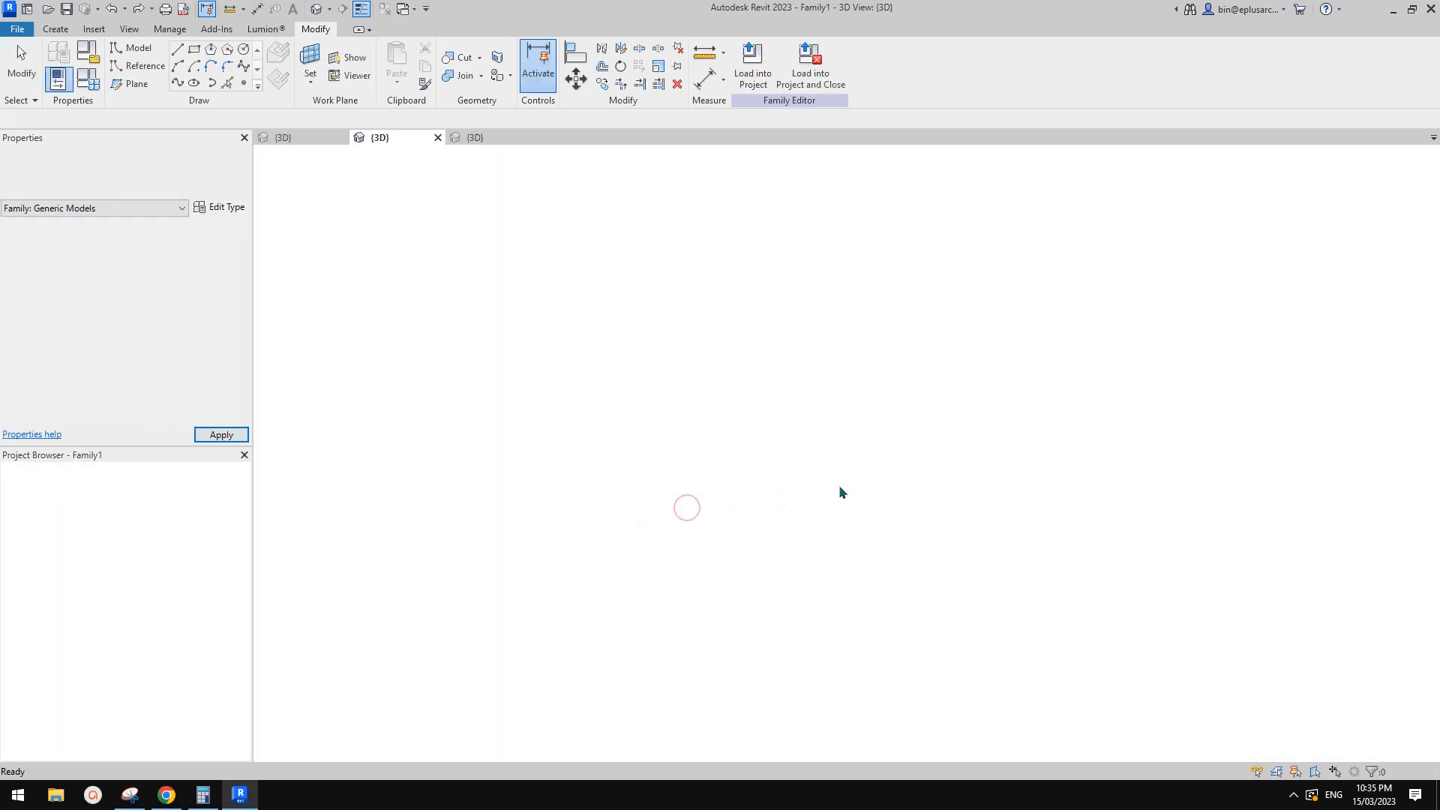
Place one Family3 panel instance by two points in the empty area beside the existing panel ring.
{"action": "scroll", "coordinate": [850, 516], "scroll_direction": "down", "scroll_amount": 5}
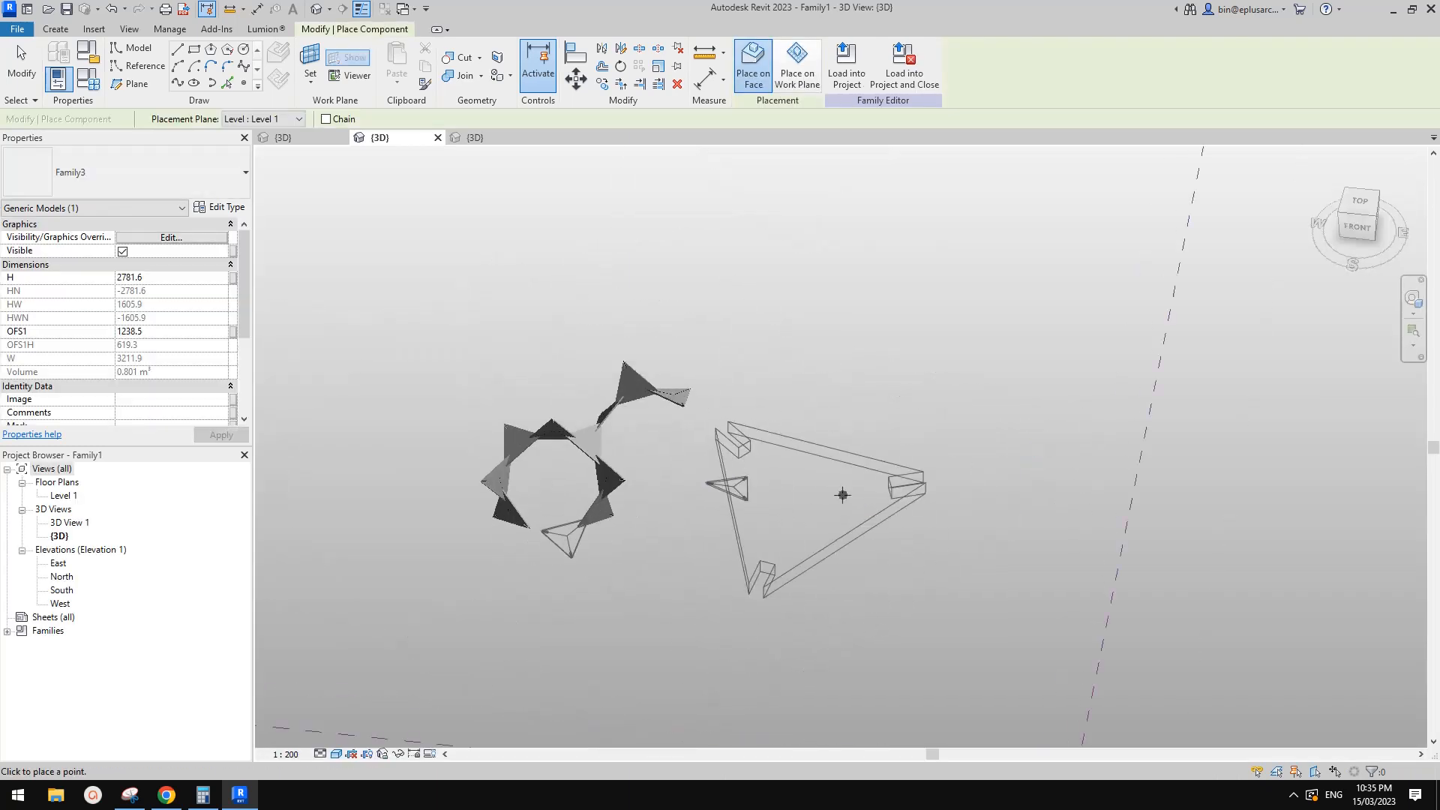
{"action": "left_click", "coordinate": [901, 479]}
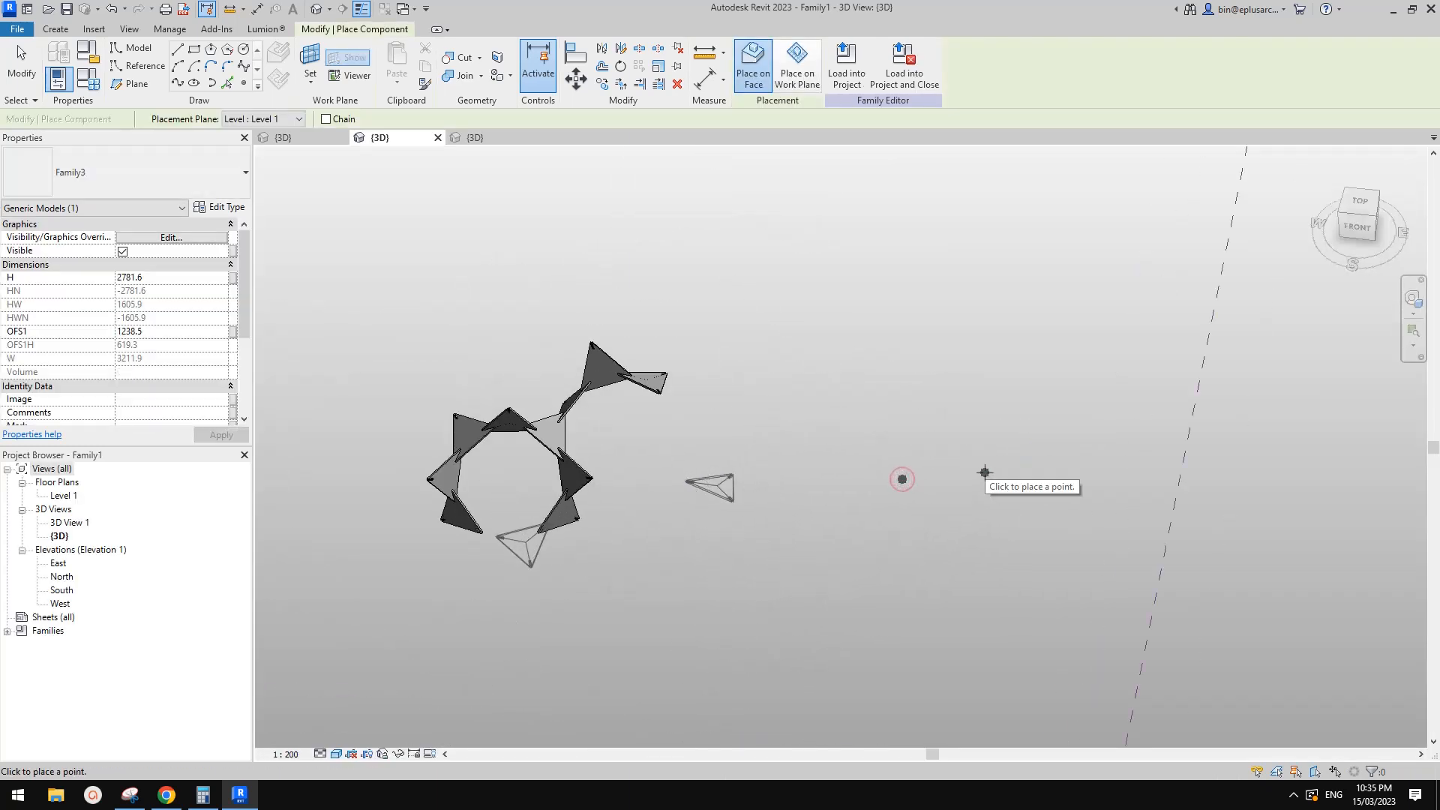
{"action": "left_click", "coordinate": [937, 478]}
{"action": "scroll", "coordinate": [937, 479], "scroll_direction": "up", "scroll_amount": 2}
{"action": "middle_click_drag", "start_coordinate": [939, 481], "coordinate": [870, 461]}
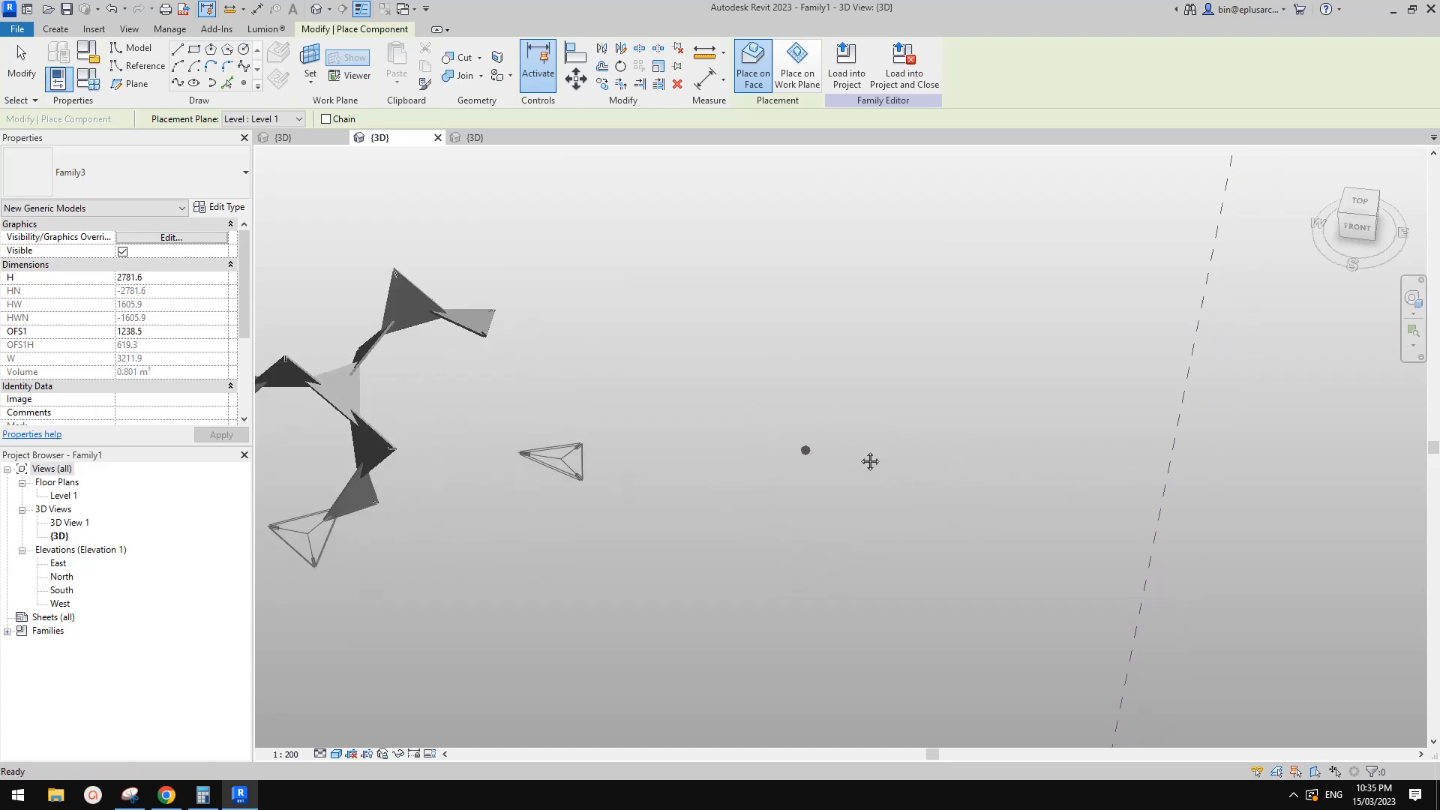
{"action": "left_click", "coordinate": [826, 452]}
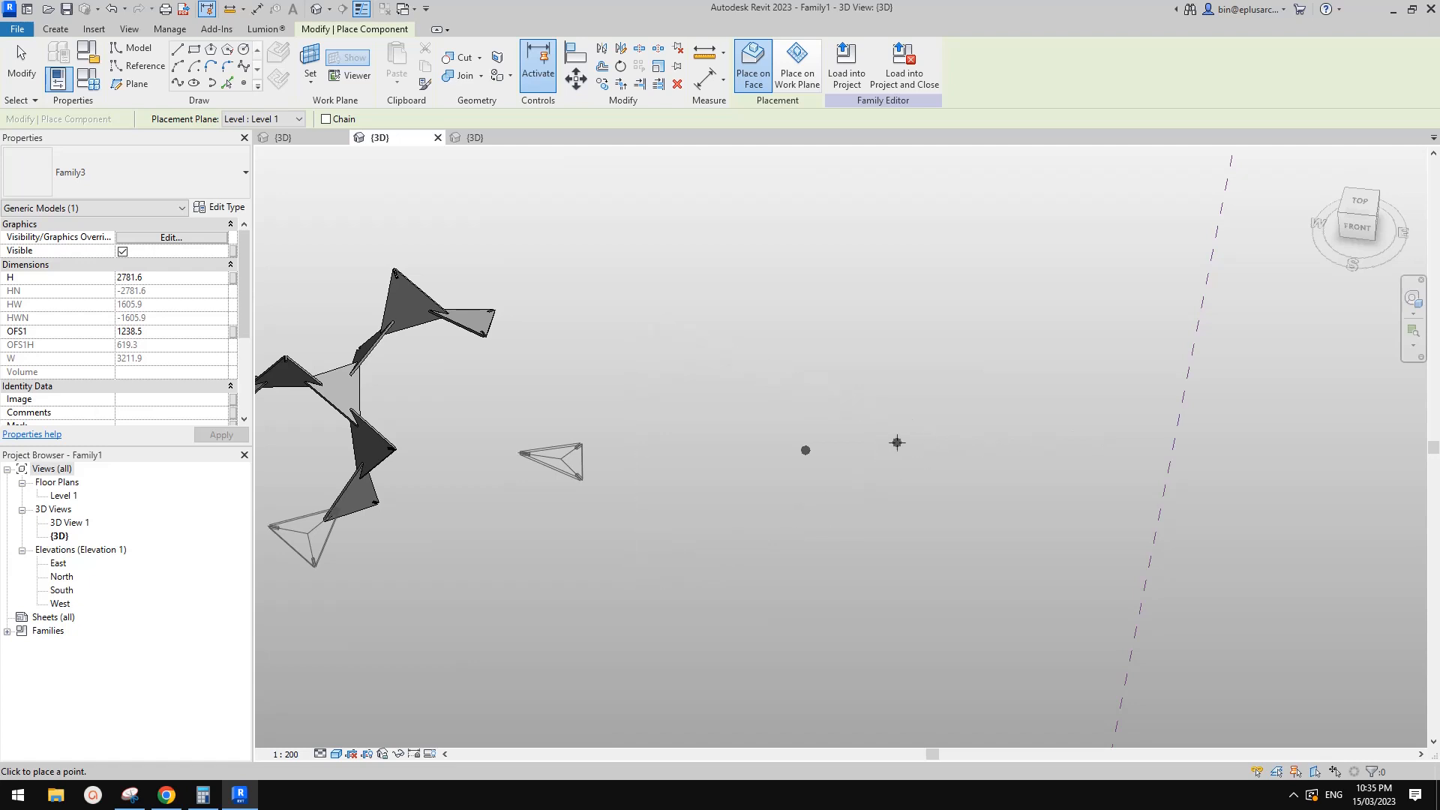
{"action": "left_click", "coordinate": [1015, 443]}
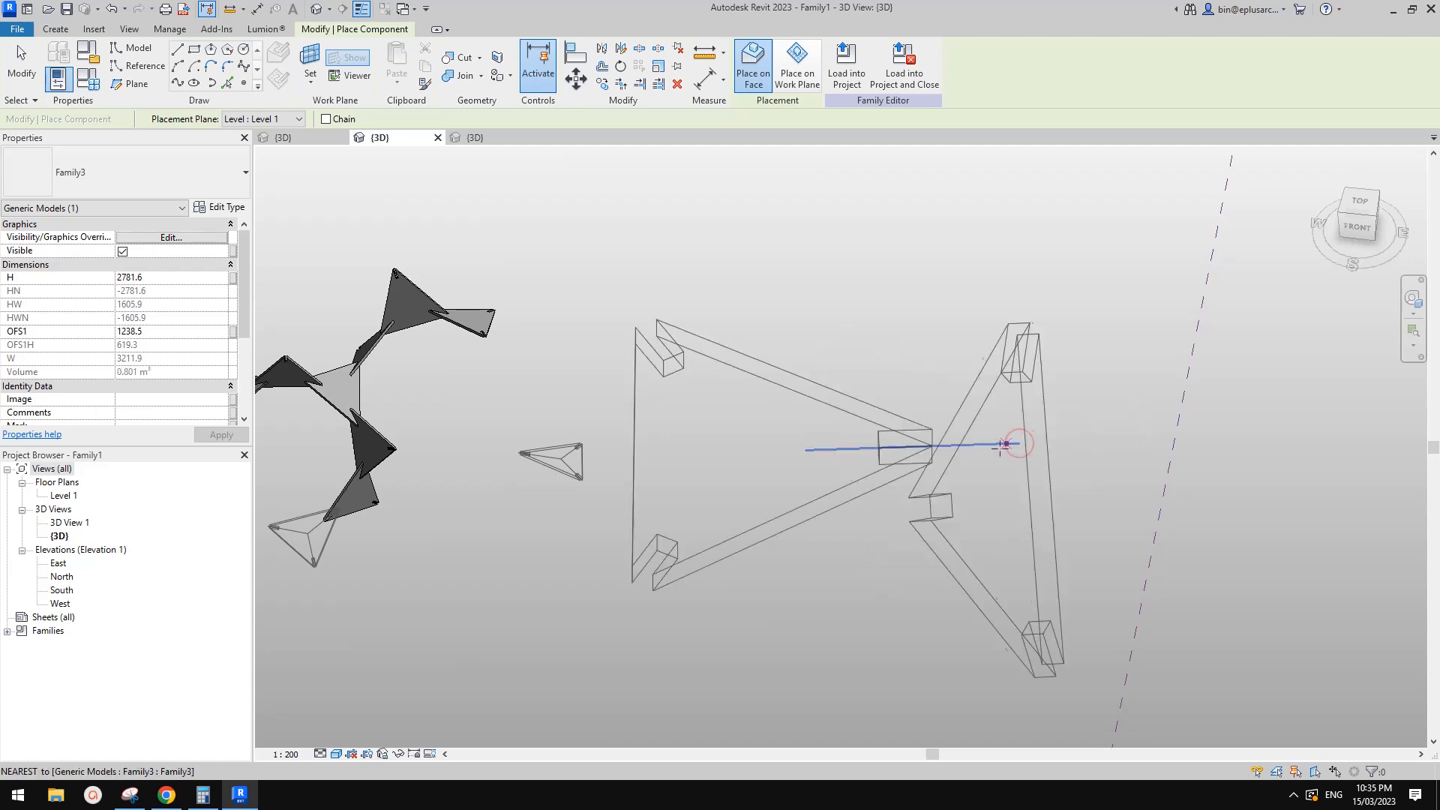
{"action": "key", "text": "Escape"}
Try placing a second Family3 panel instance at a corner slot of the first one to test how they interlock.
{"action": "left_click", "coordinate": [943, 430]}
{"action": "middle_click_drag", "start_coordinate": [943, 430], "coordinate": [824, 418], "text": "shift"}
{"action": "left_click", "coordinate": [59, 28]}
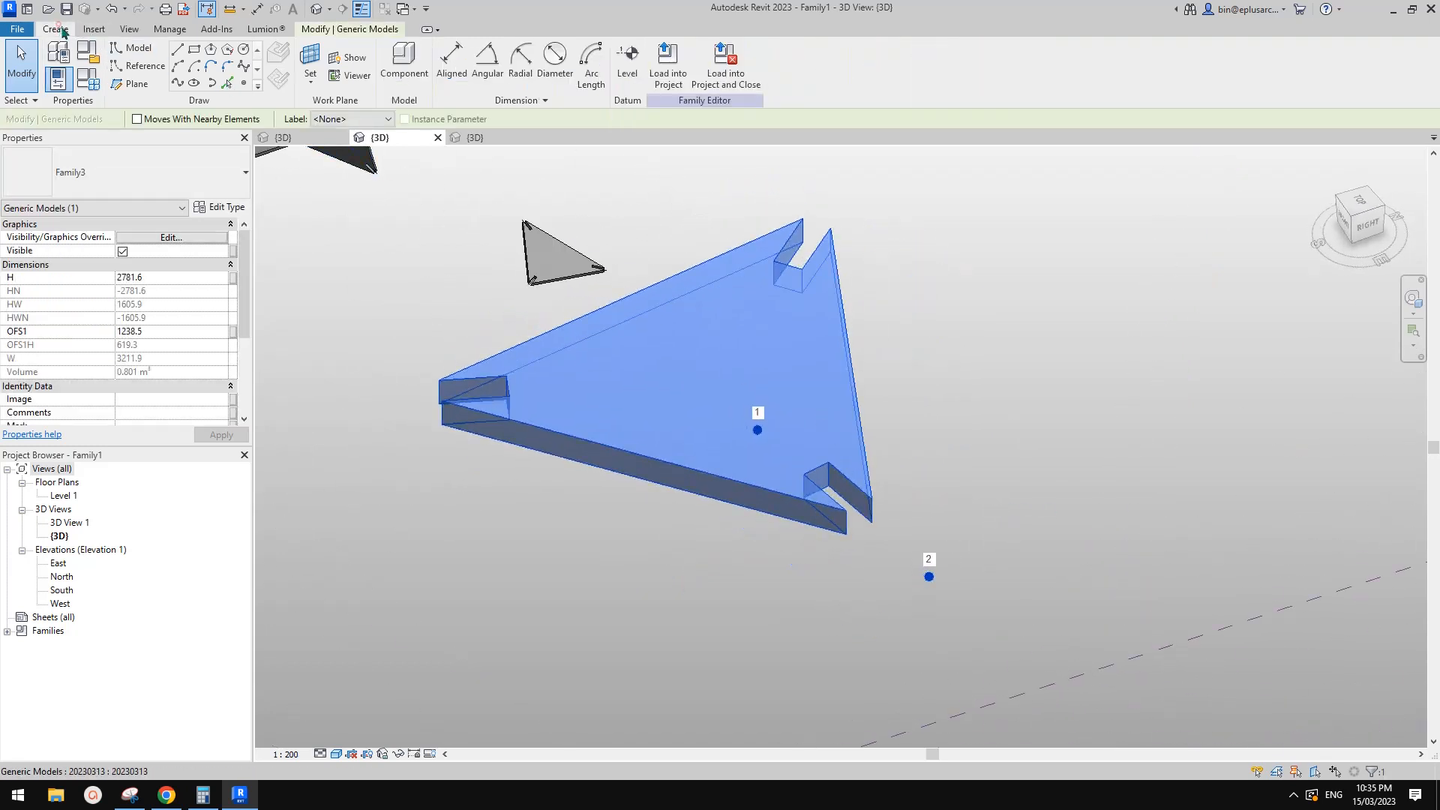
{"action": "left_click", "coordinate": [404, 60]}
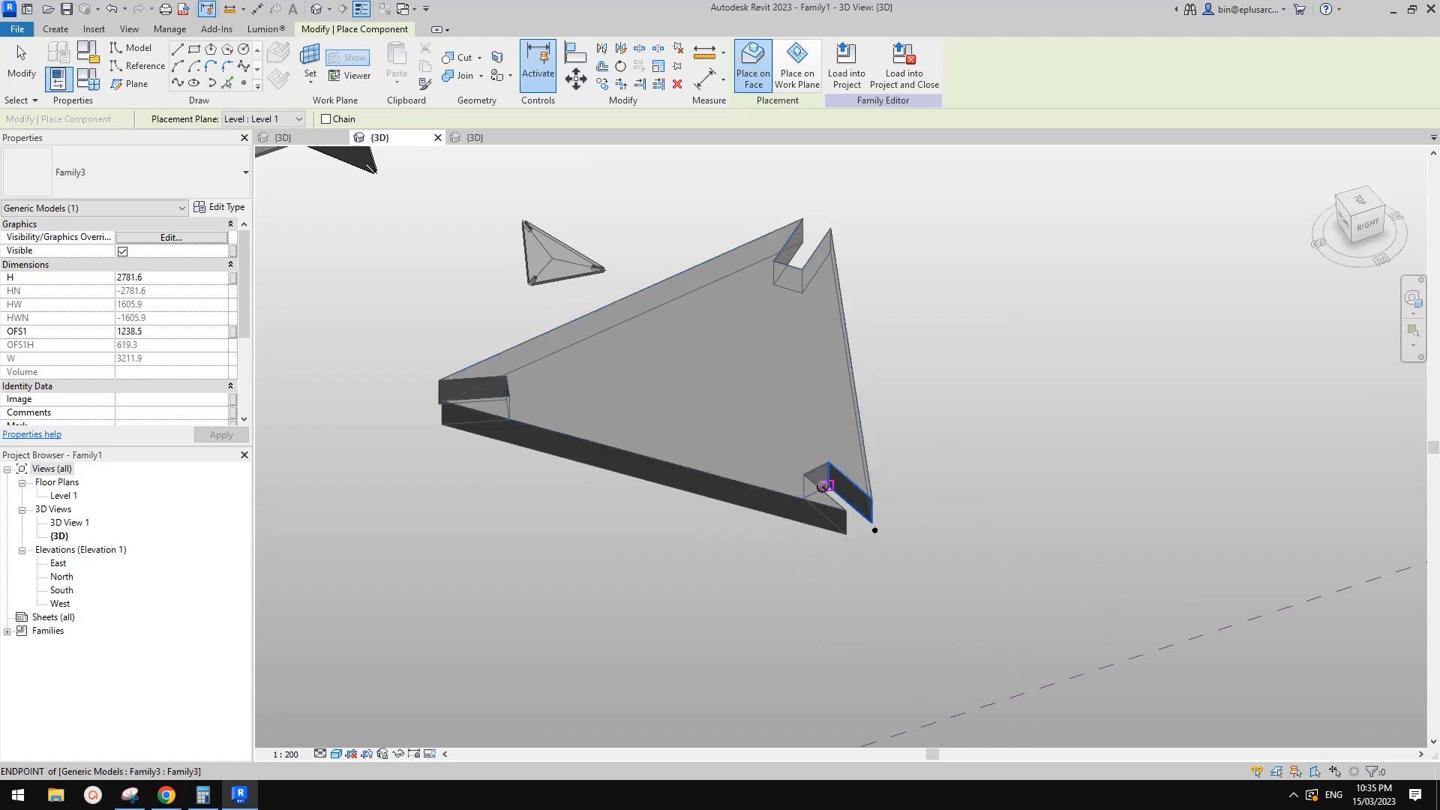
{"action": "key", "text": "w"}
{"action": "key", "text": "f"}
{"action": "middle_click_drag", "start_coordinate": [841, 488], "coordinate": [802, 509], "text": "shift"}
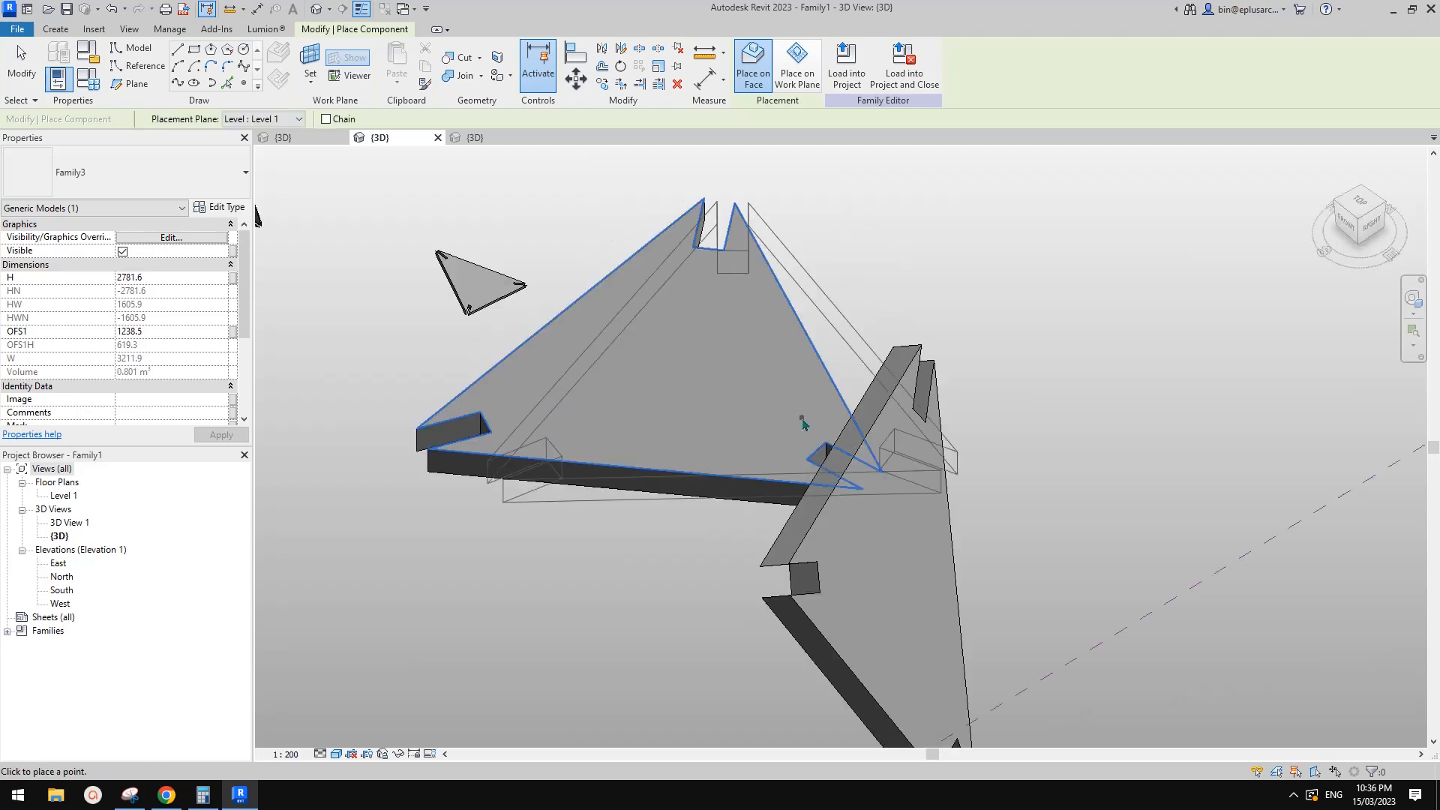
{"action": "key", "text": "Escape"}
{"action": "key", "text": "Escape"}
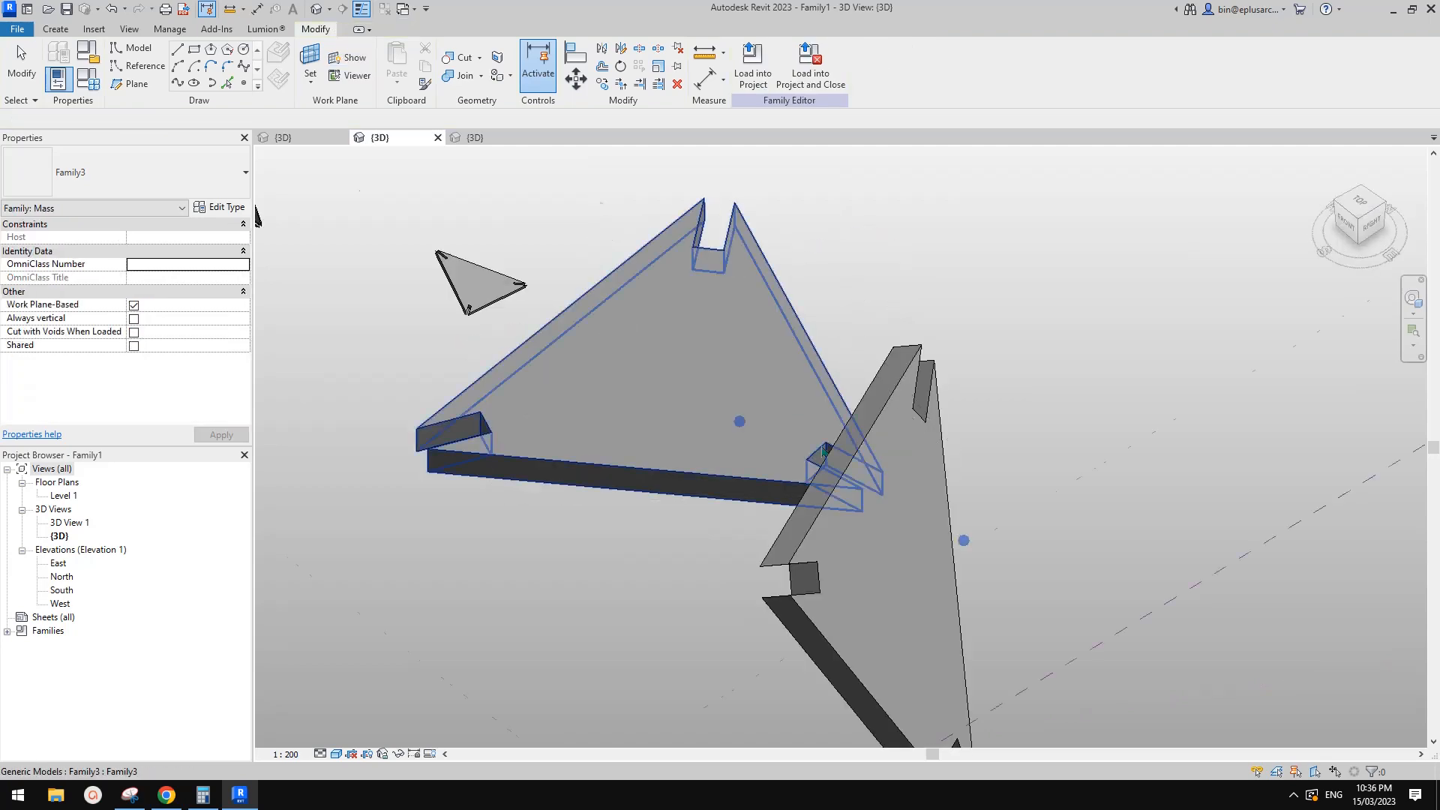
Delete the second panel instance standing at the first panel's corner slot.
{"action": "scroll", "coordinate": [803, 421], "scroll_direction": "down", "scroll_amount": 3}
{"action": "mouse_move", "coordinate": [803, 421]}
{"action": "middle_mouse_down", "text": "shift"}
{"action": "mouse_move", "coordinate": [868, 450]}
{"action": "mouse_move", "coordinate": [844, 489]}
{"action": "middle_mouse_up", "text": "shift"}
{"action": "left_click", "coordinate": [855, 486]}
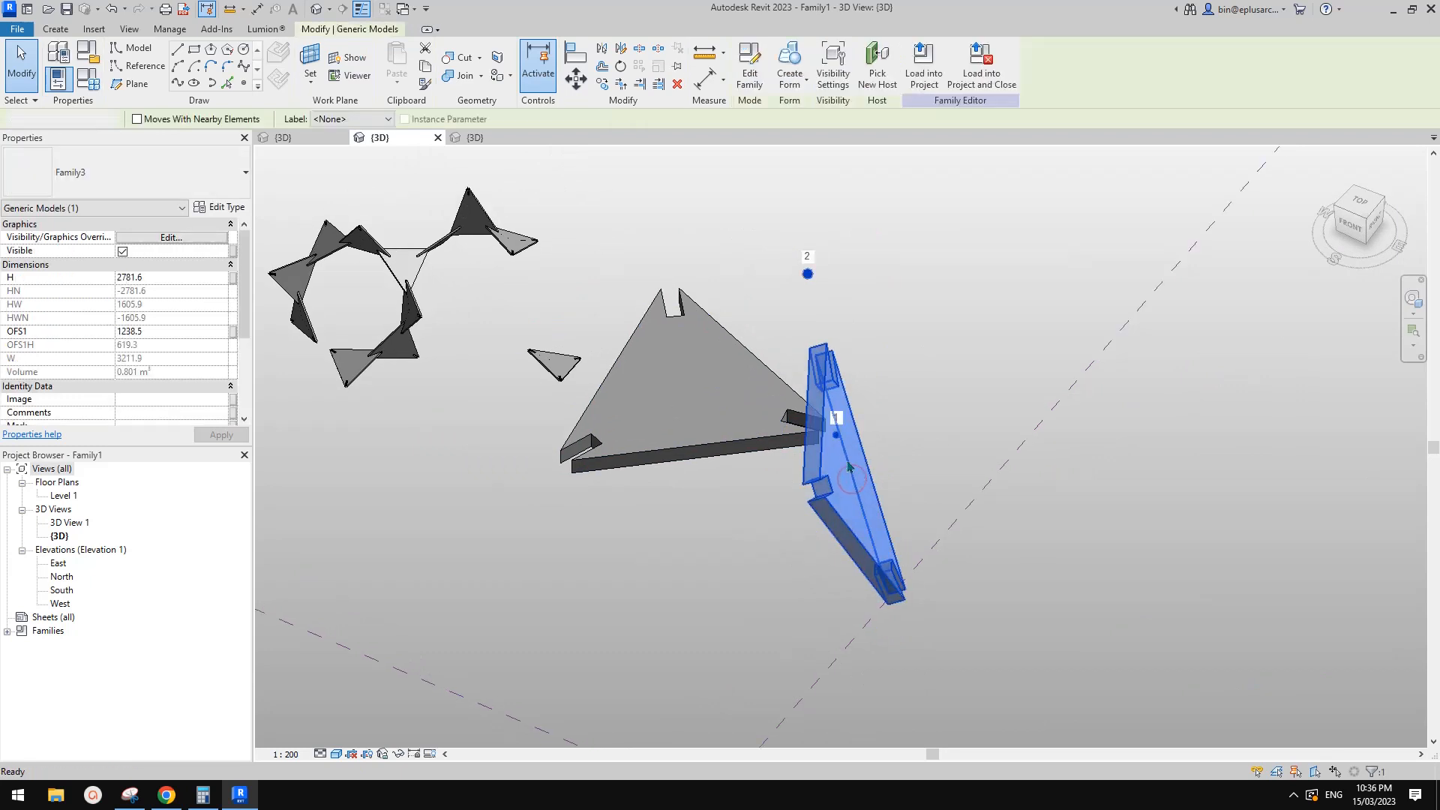
{"action": "key", "text": "Delete"}
Switch to the Family3 panel family and show its 3D view in wireframe around adaptive point 2 and the adjoining corner slot.
{"action": "left_click", "coordinate": [482, 138]}
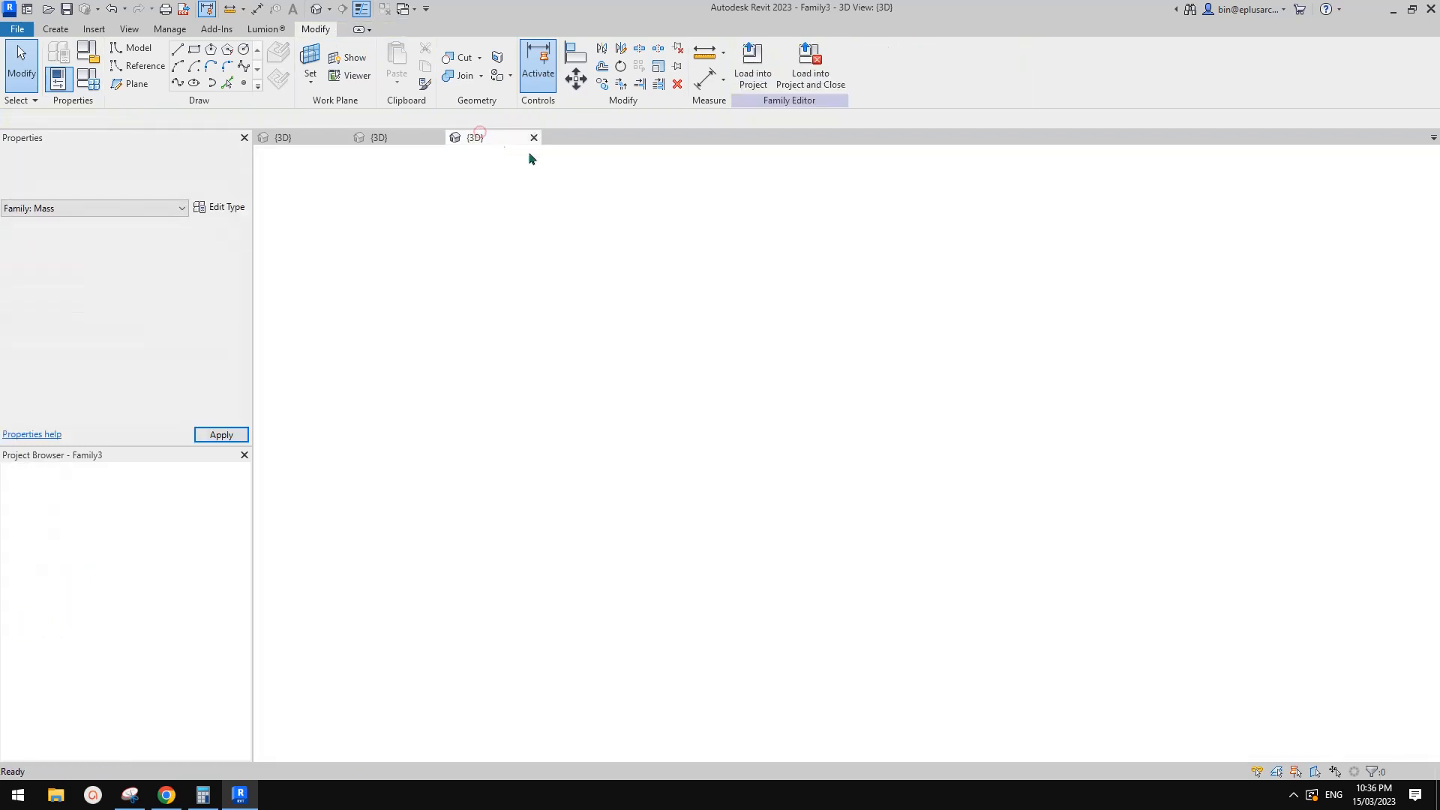
{"action": "middle_click_drag", "start_coordinate": [777, 339], "coordinate": [782, 482], "text": "shift"}
{"action": "scroll", "coordinate": [783, 482], "scroll_direction": "up", "scroll_amount": 4}
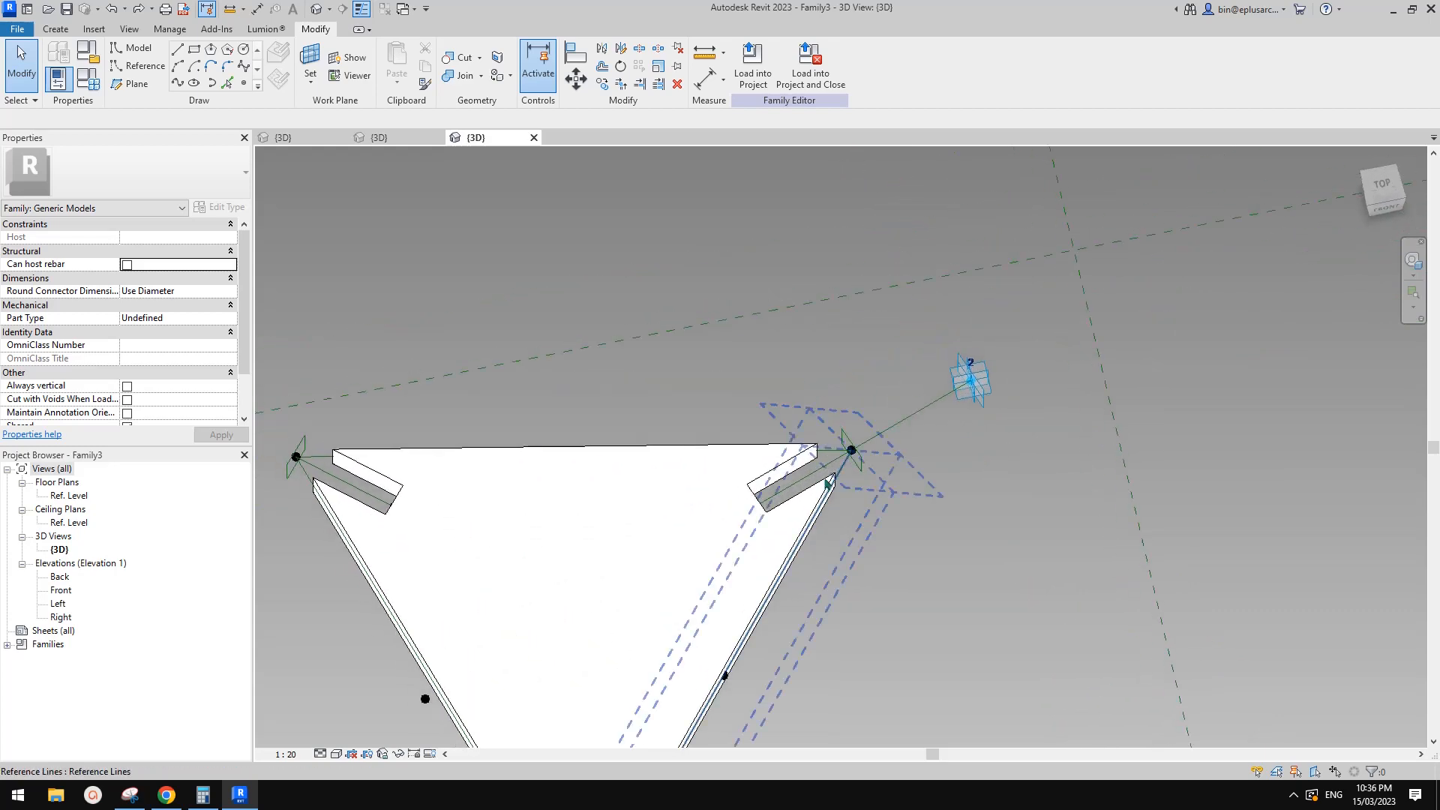
{"action": "middle_click_drag", "start_coordinate": [900, 409], "coordinate": [927, 395]}
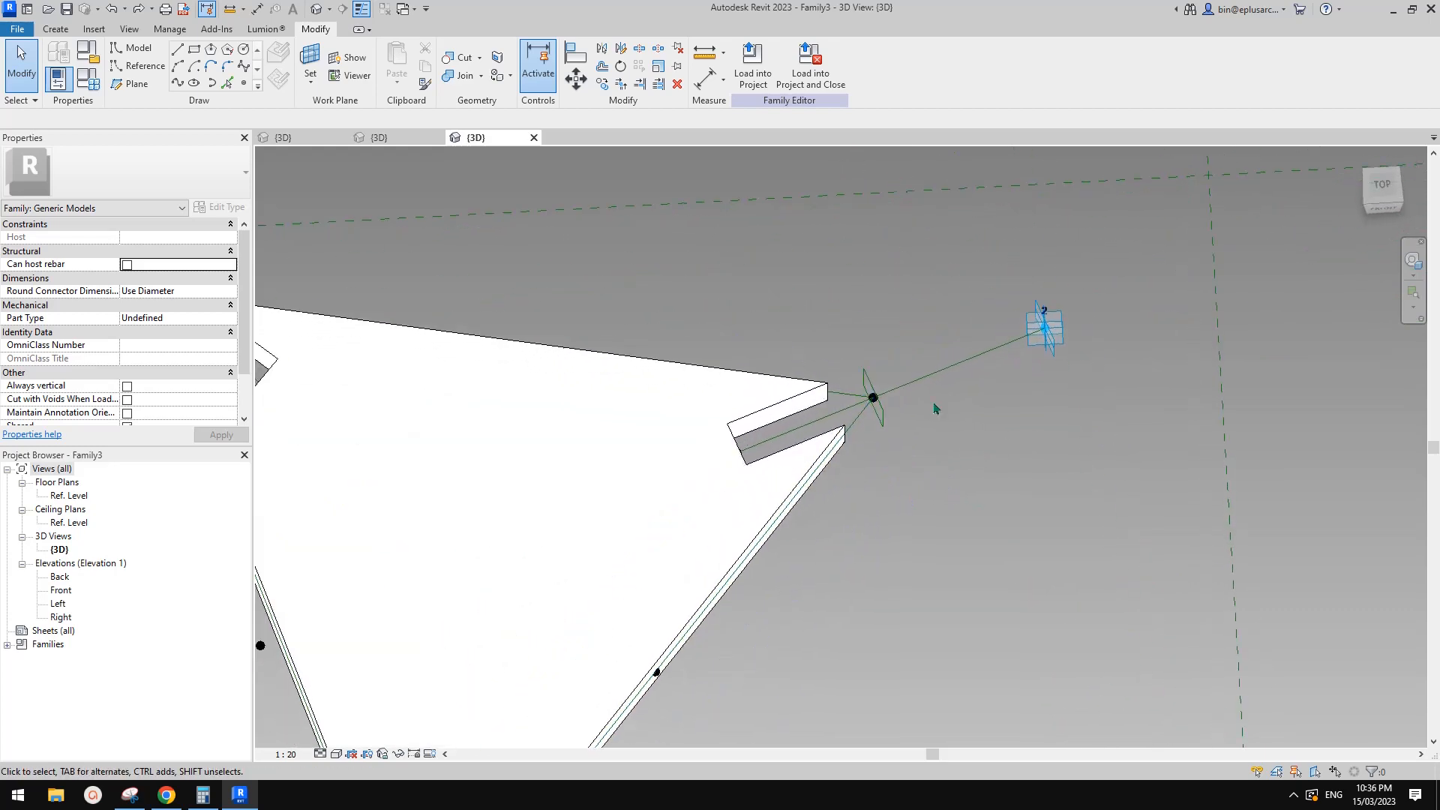
{"action": "left_click", "coordinate": [1049, 356]}
{"action": "middle_click_drag", "start_coordinate": [1049, 356], "coordinate": [1044, 340]}
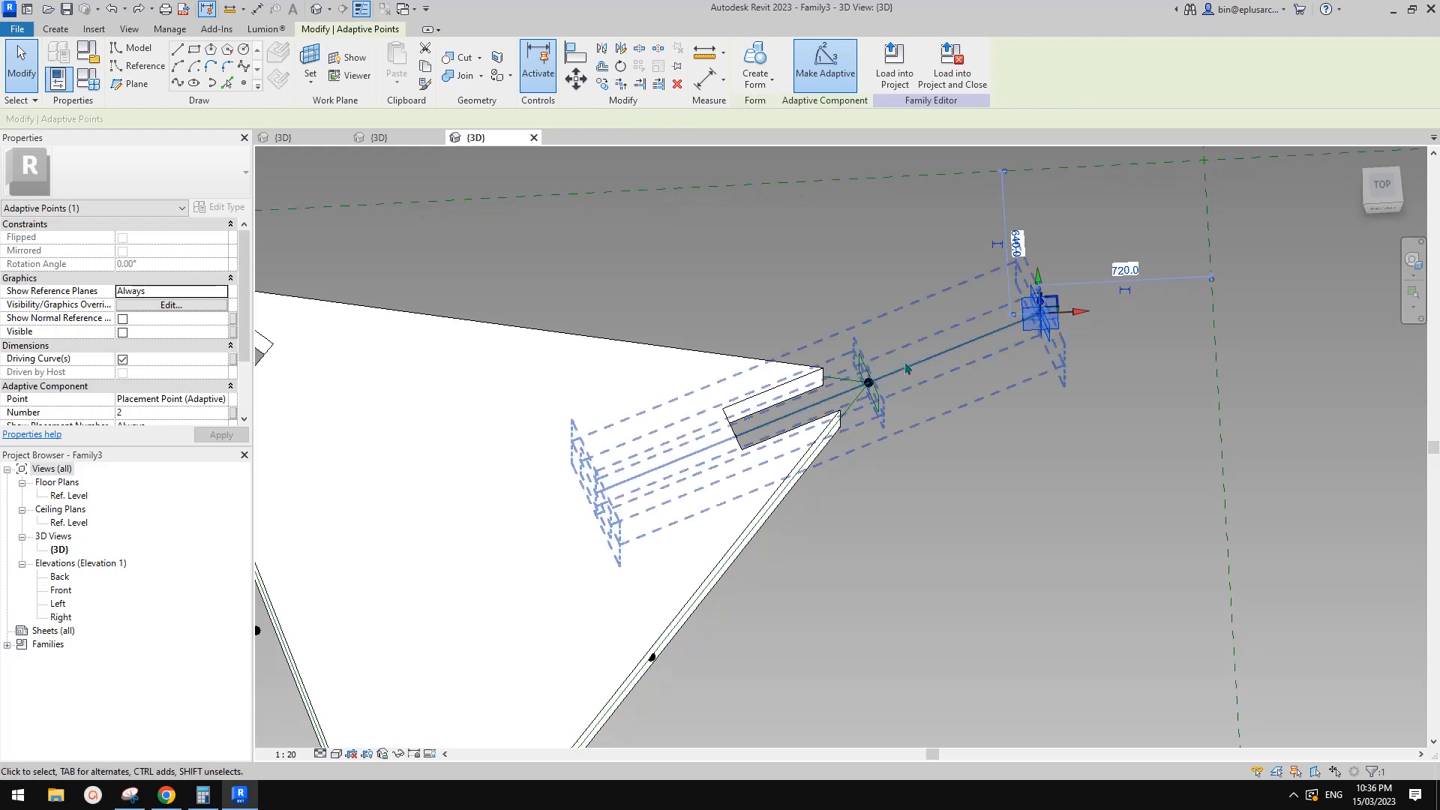
{"action": "scroll", "coordinate": [713, 480], "scroll_direction": "down", "scroll_amount": 1}
{"action": "middle_click_drag", "start_coordinate": [713, 479], "coordinate": [785, 419]}
{"action": "key", "text": "Escape"}
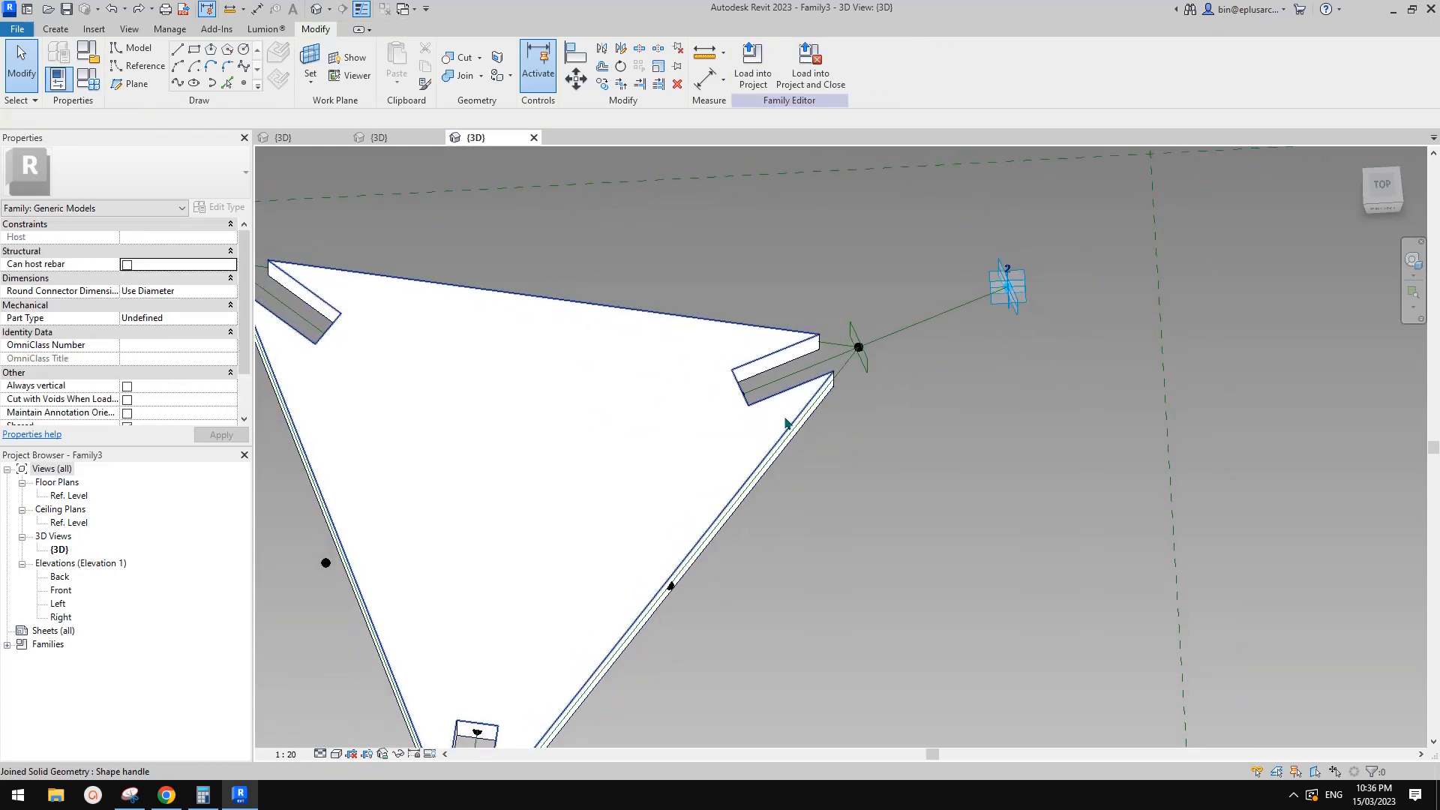
{"action": "key", "text": "w"}
{"action": "key", "text": "f"}
{"action": "middle_click_drag", "start_coordinate": [908, 402], "coordinate": [902, 414]}
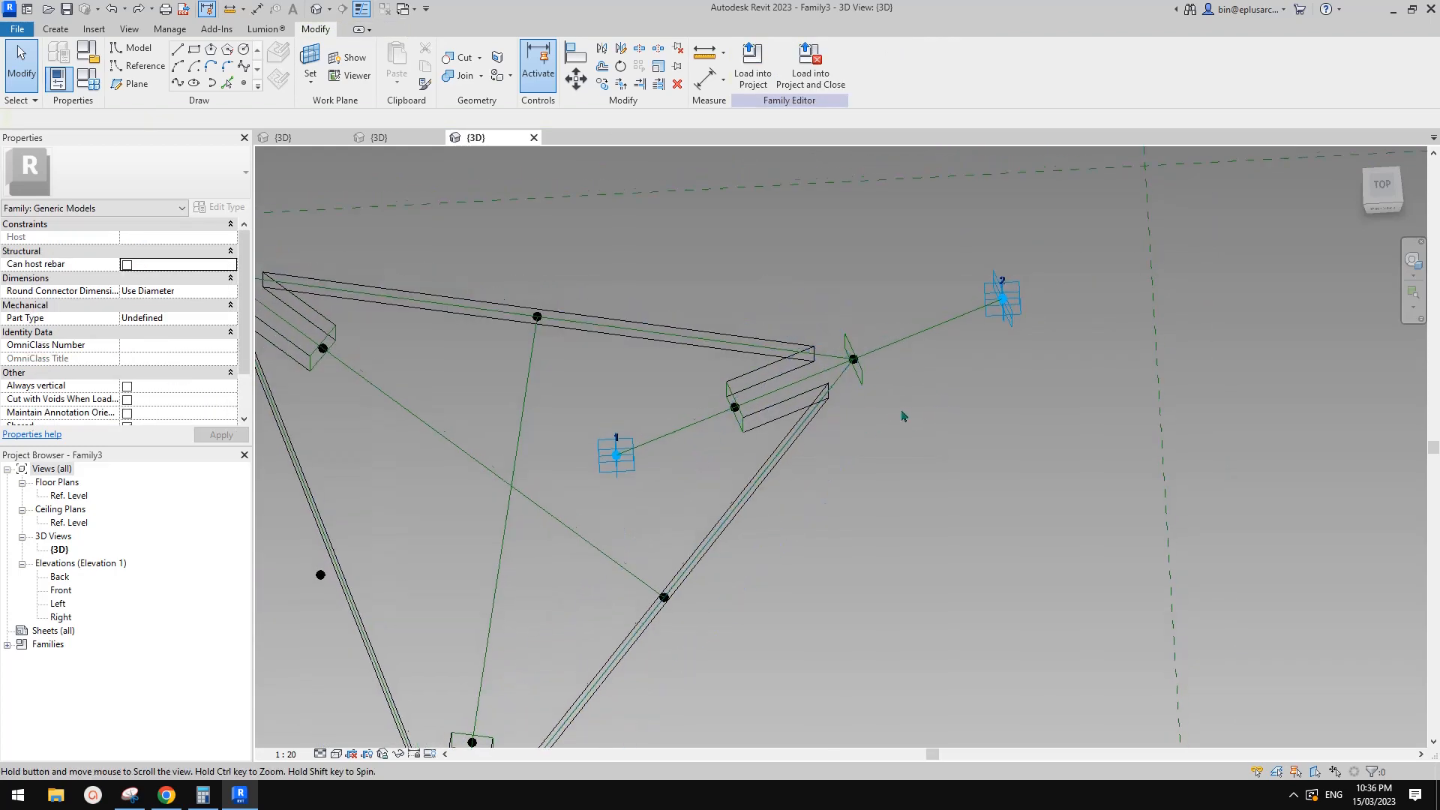
Try shifting adaptive point 2 towards the panel corner and inspect the reference point hosted at the slot's outer end.
{"action": "left_click_drag", "start_coordinate": [1006, 318], "coordinate": [957, 331]}
{"action": "left_click", "coordinate": [929, 346]}
{"action": "key", "text": "Tab"}
{"action": "key", "text": "Tab"}
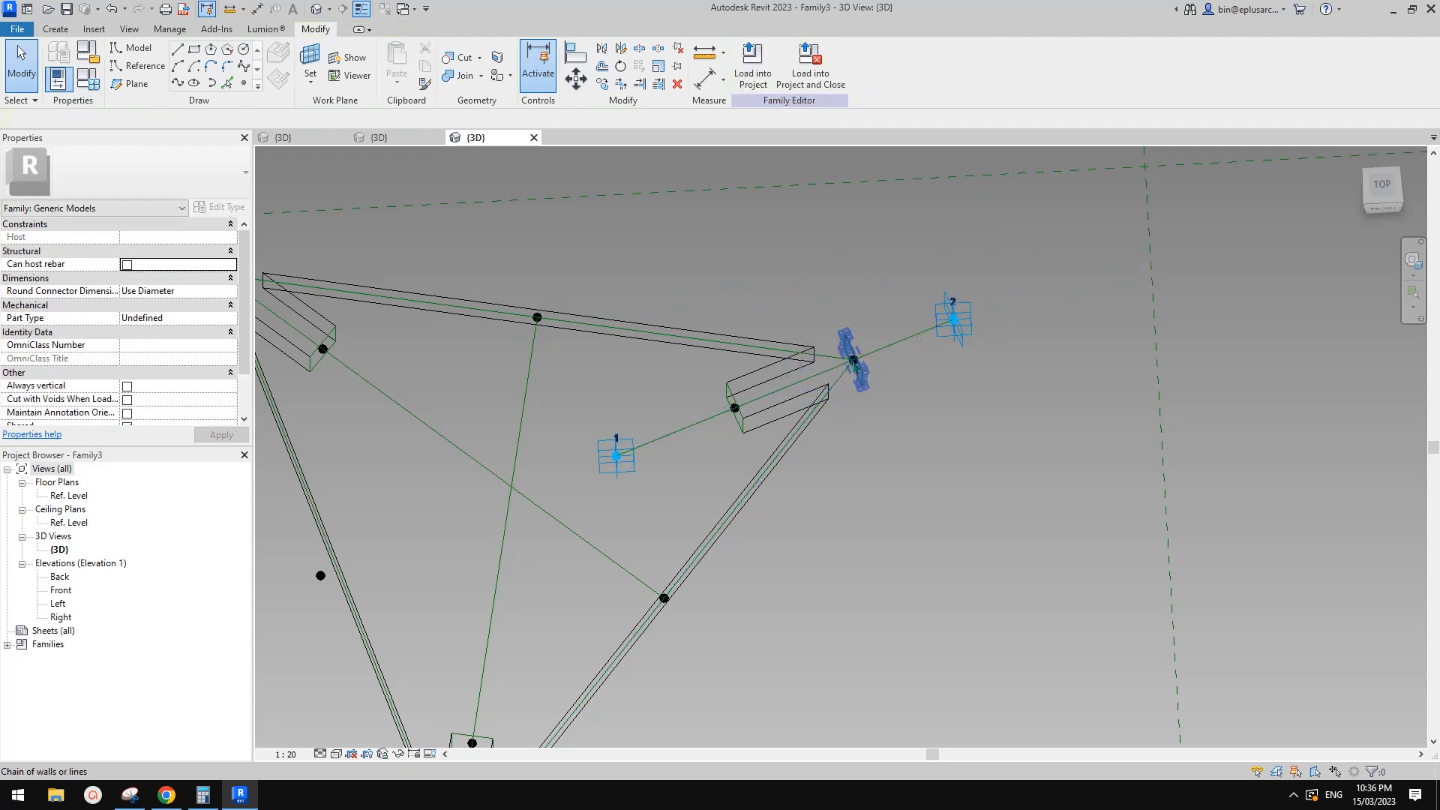
{"action": "left_click", "coordinate": [854, 364]}
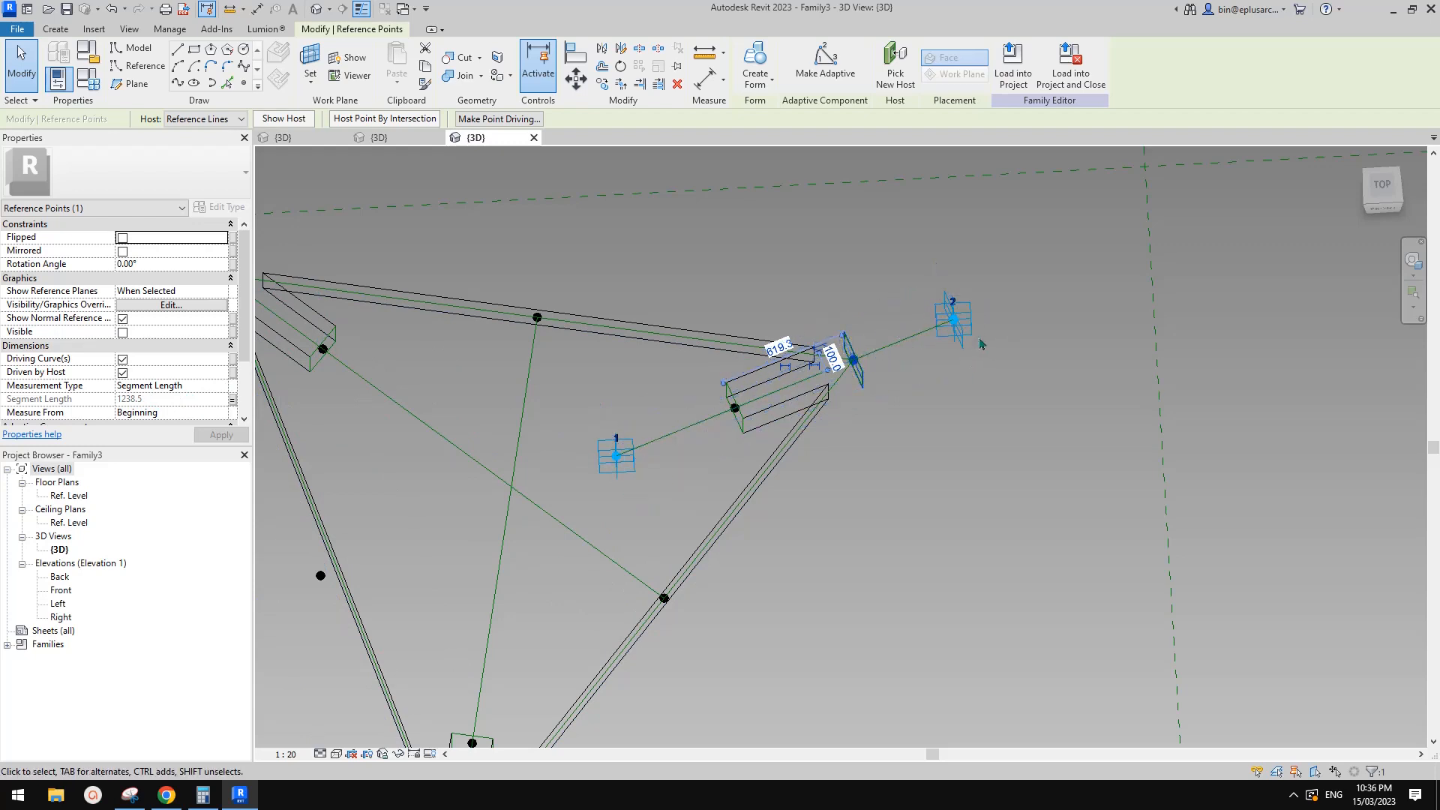
{"action": "middle_click_drag", "start_coordinate": [946, 364], "coordinate": [870, 334]}
{"action": "key", "text": "Escape"}
Try moving adaptive point 2 outwards, away from the slot's outer reference point.
{"action": "left_click", "coordinate": [946, 352]}
{"action": "scroll", "coordinate": [935, 395], "scroll_direction": "up", "scroll_amount": 1}
{"action": "left_click_drag", "start_coordinate": [937, 397], "coordinate": [988, 381]}
{"action": "middle_click_drag", "start_coordinate": [988, 381], "coordinate": [934, 409], "text": "shift"}
{"action": "key", "text": "Escape"}
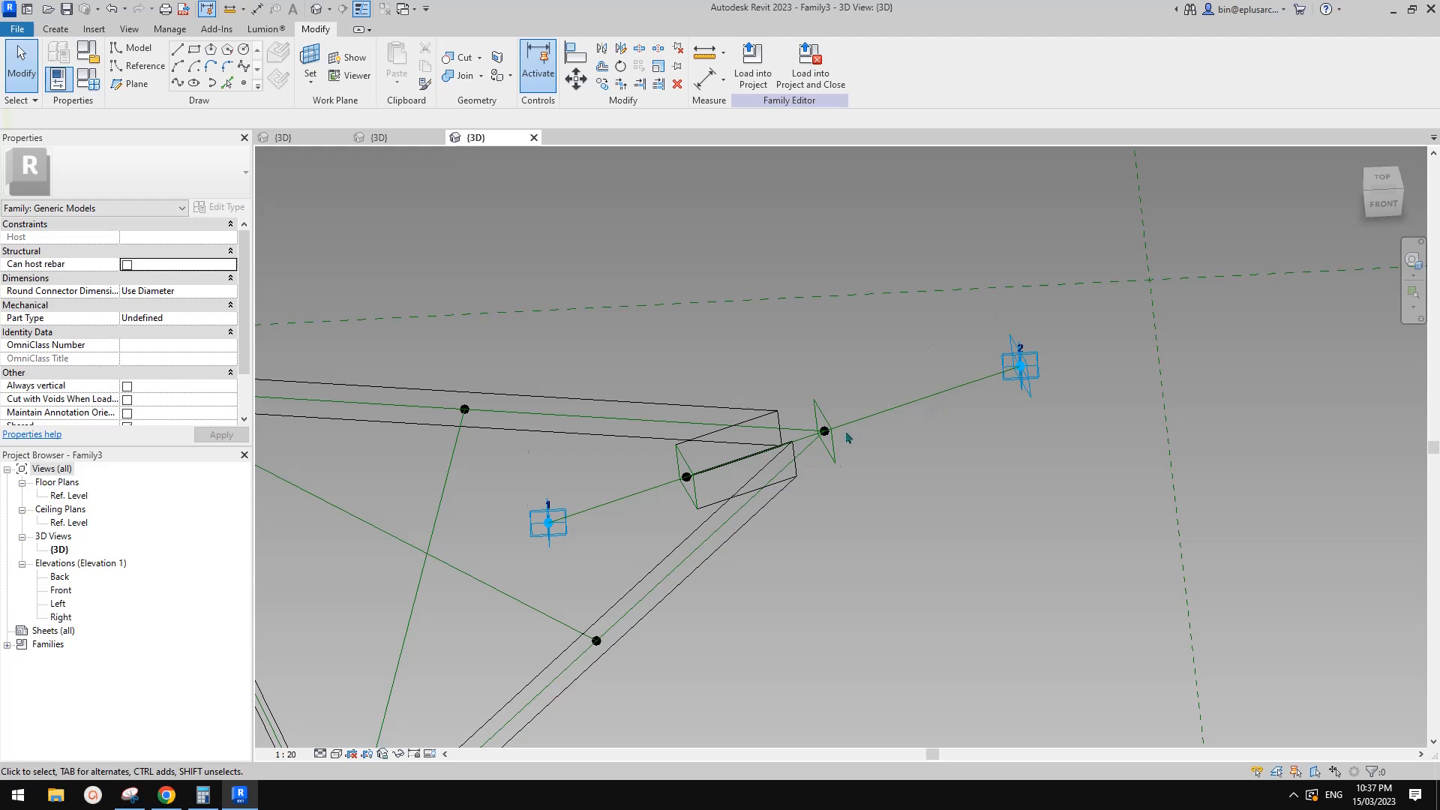
Bring adaptive point 2 back in, closer to the slot frame at the panel corner.
{"action": "key", "text": "Tab"}
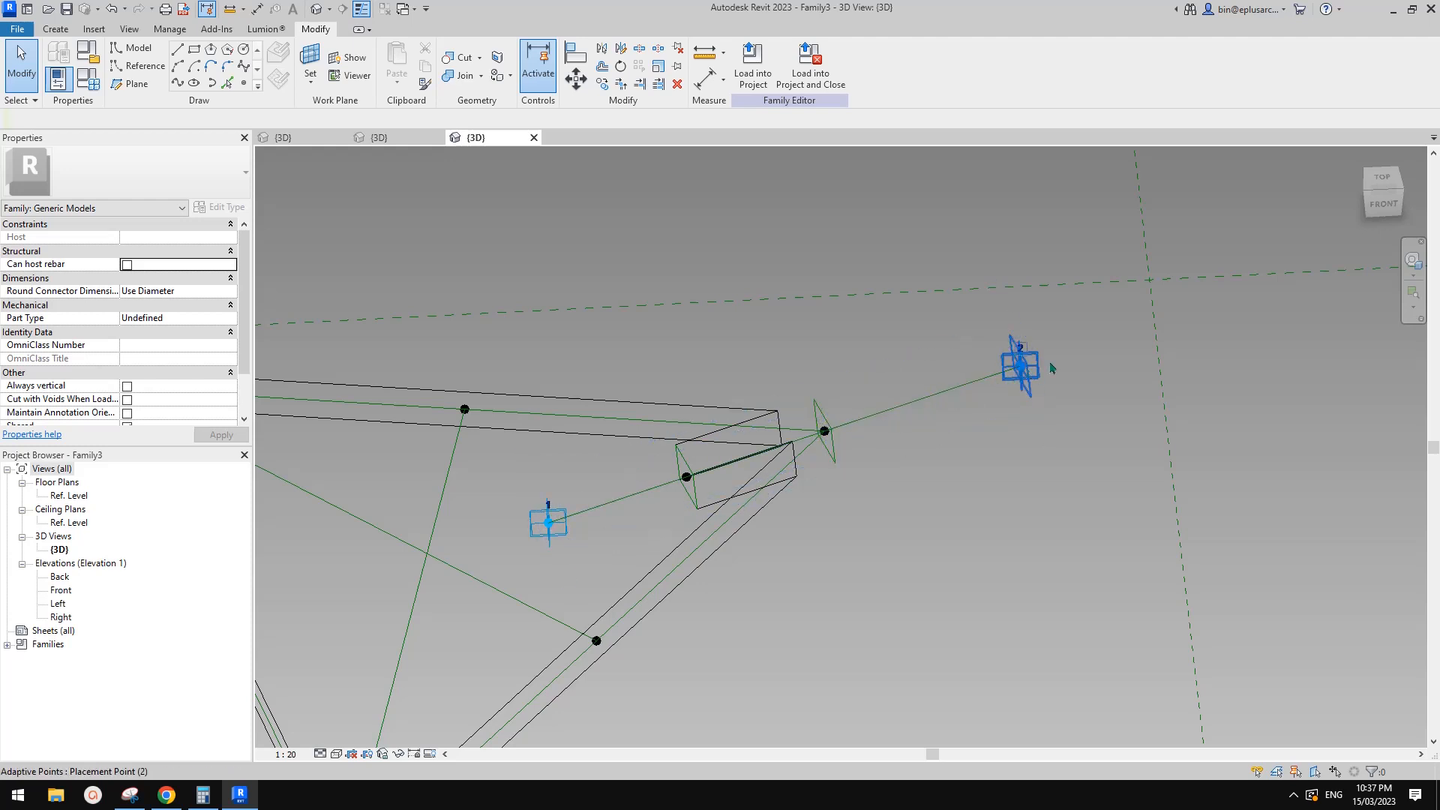
{"action": "scroll", "coordinate": [1186, 315], "scroll_direction": "down", "scroll_amount": 2}
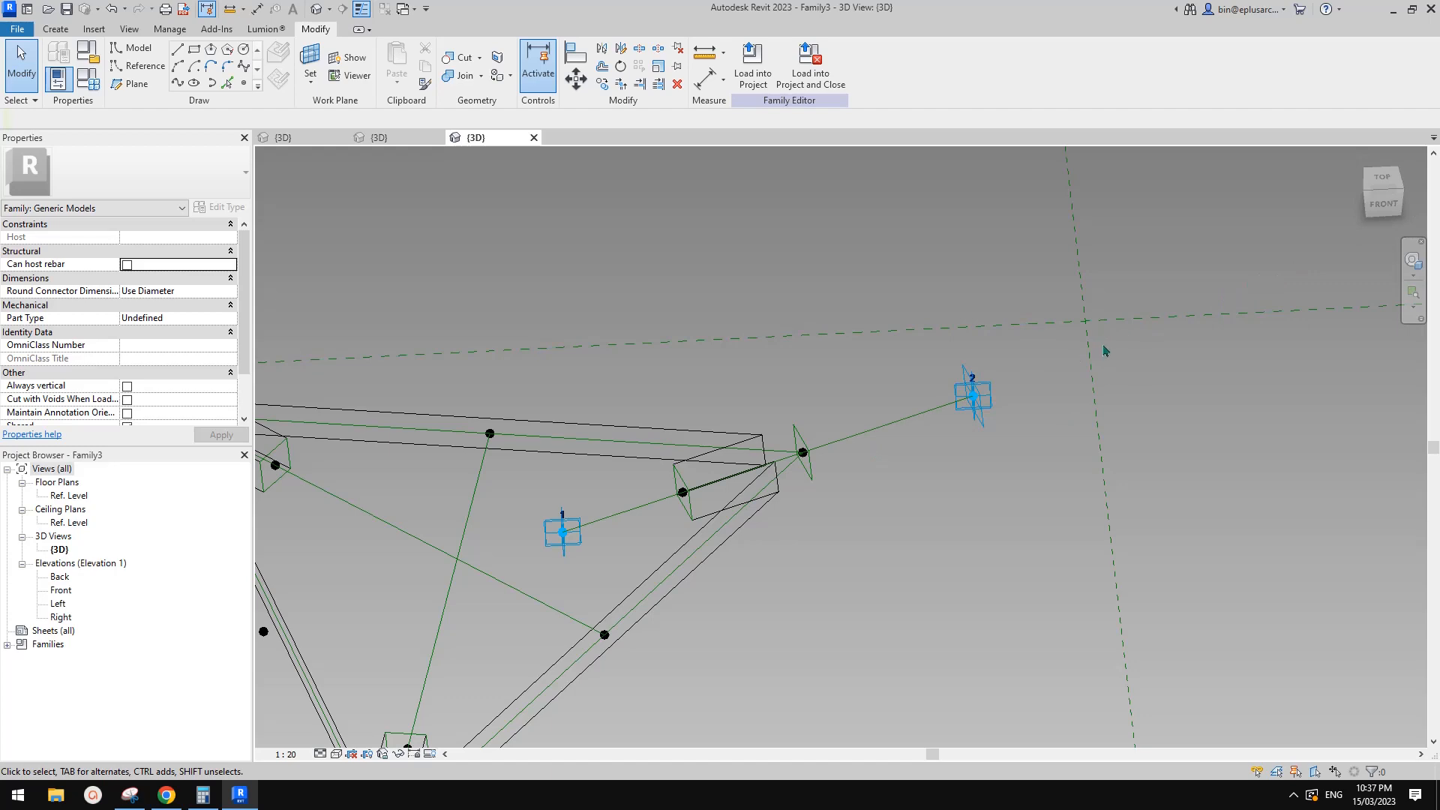
{"action": "middle_click_drag", "start_coordinate": [1074, 365], "coordinate": [977, 429], "text": "shift"}
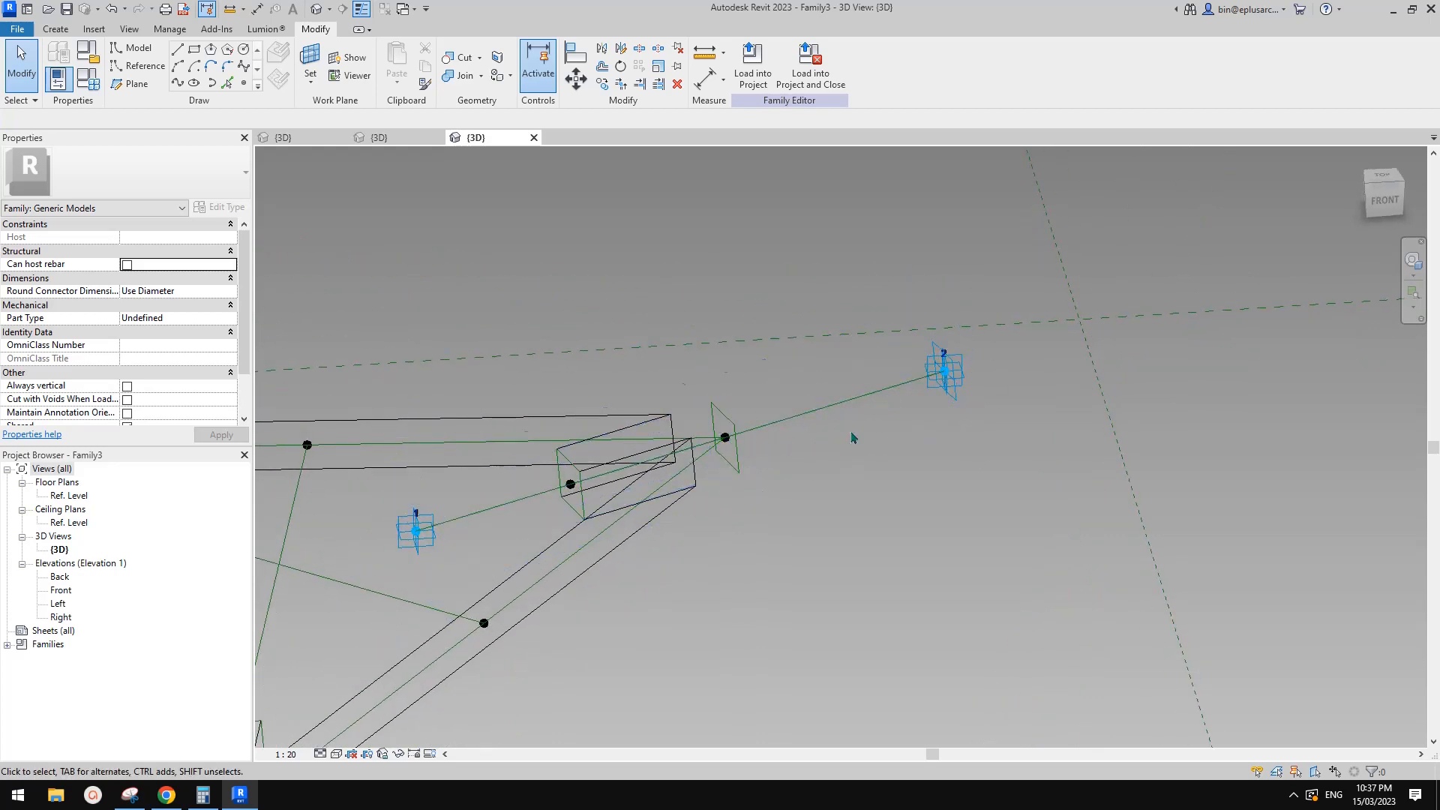
{"action": "middle_click_drag", "start_coordinate": [851, 428], "coordinate": [869, 343], "text": "shift"}
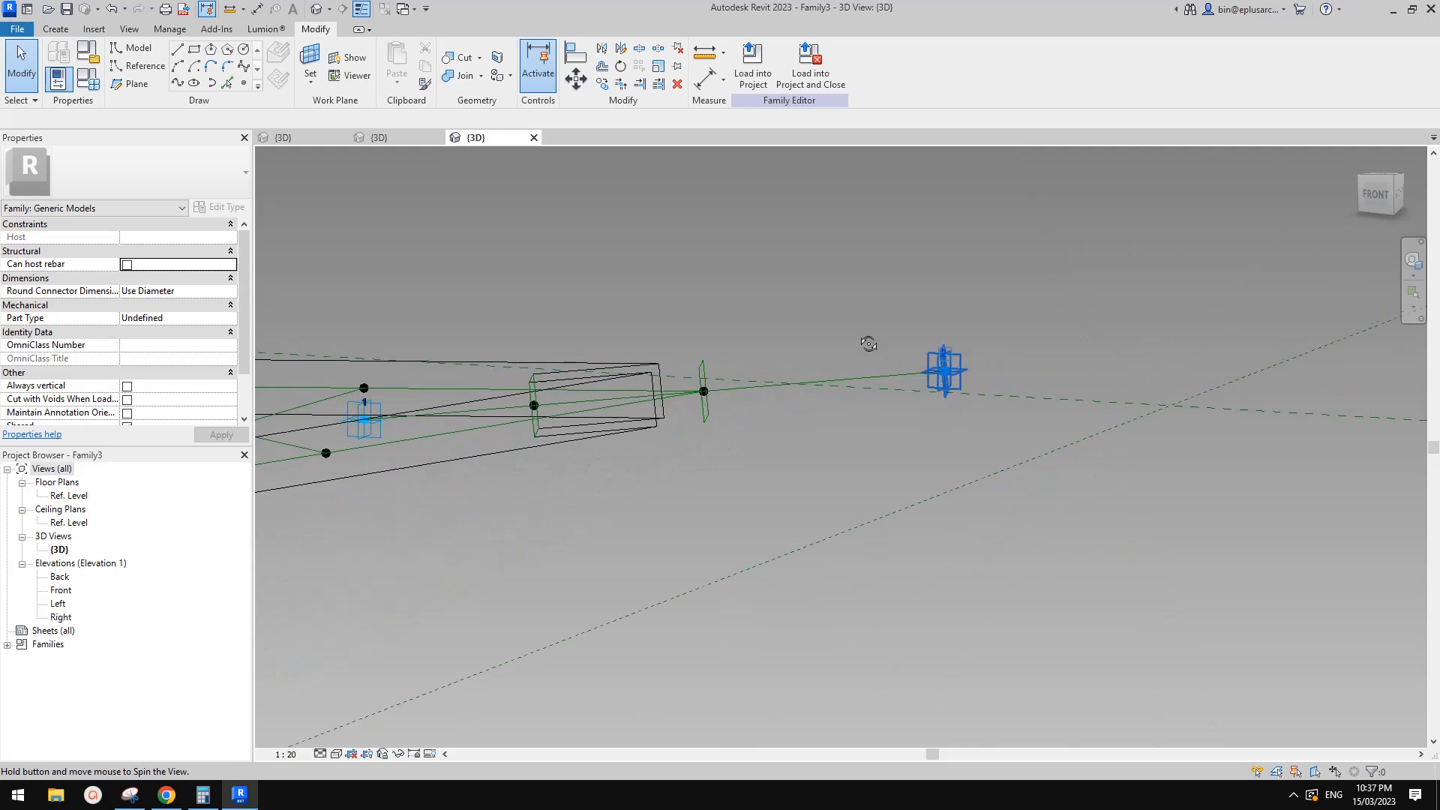
{"action": "middle_click_drag", "start_coordinate": [951, 402], "coordinate": [977, 374], "text": "shift"}
{"action": "left_click", "coordinate": [944, 381]}
{"action": "left_click_drag", "start_coordinate": [965, 367], "coordinate": [868, 261]}
{"action": "left_click", "coordinate": [1005, 263]}
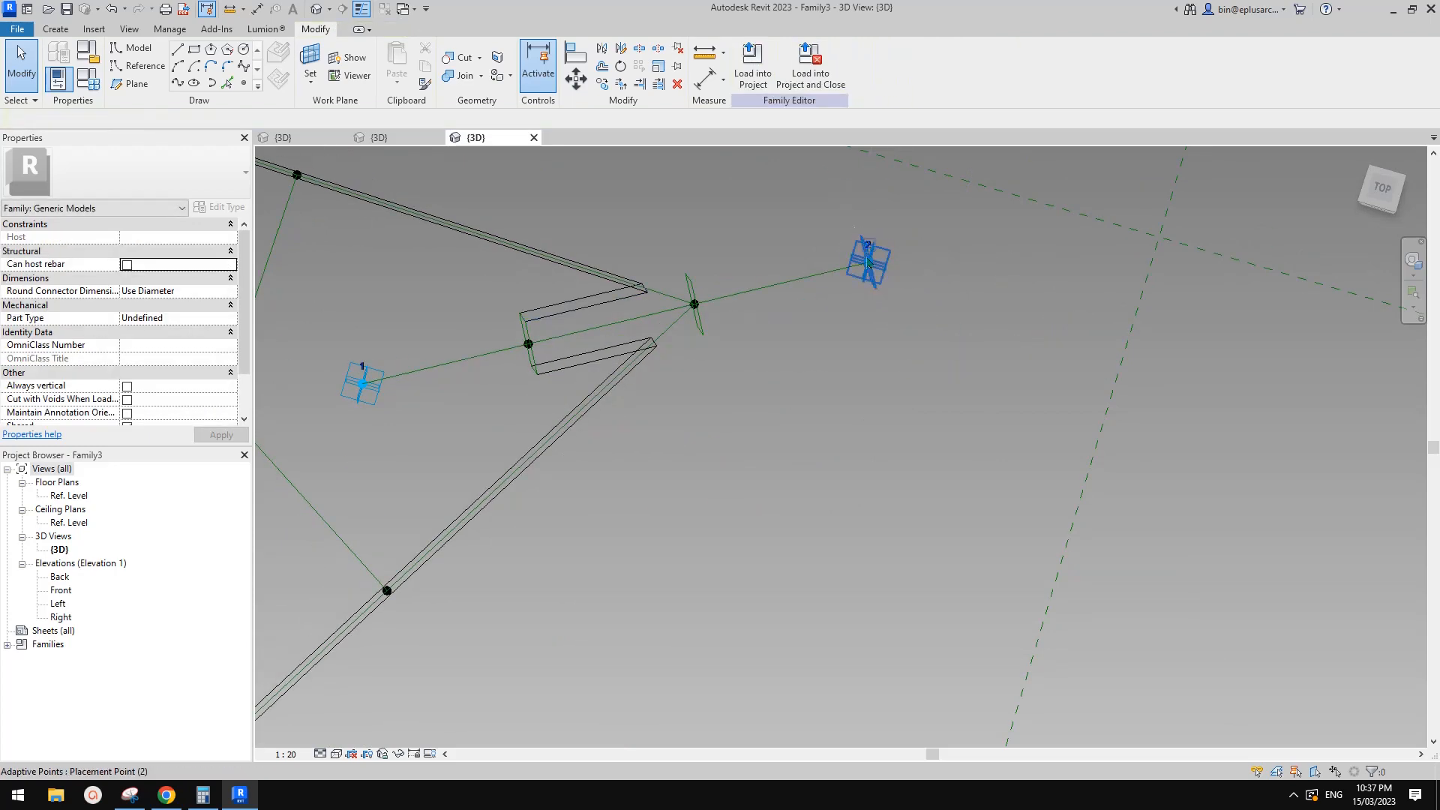
{"action": "middle_click_drag", "start_coordinate": [868, 263], "coordinate": [857, 350], "text": "shift"}
{"action": "scroll", "coordinate": [857, 350], "scroll_direction": "up", "scroll_amount": 3}
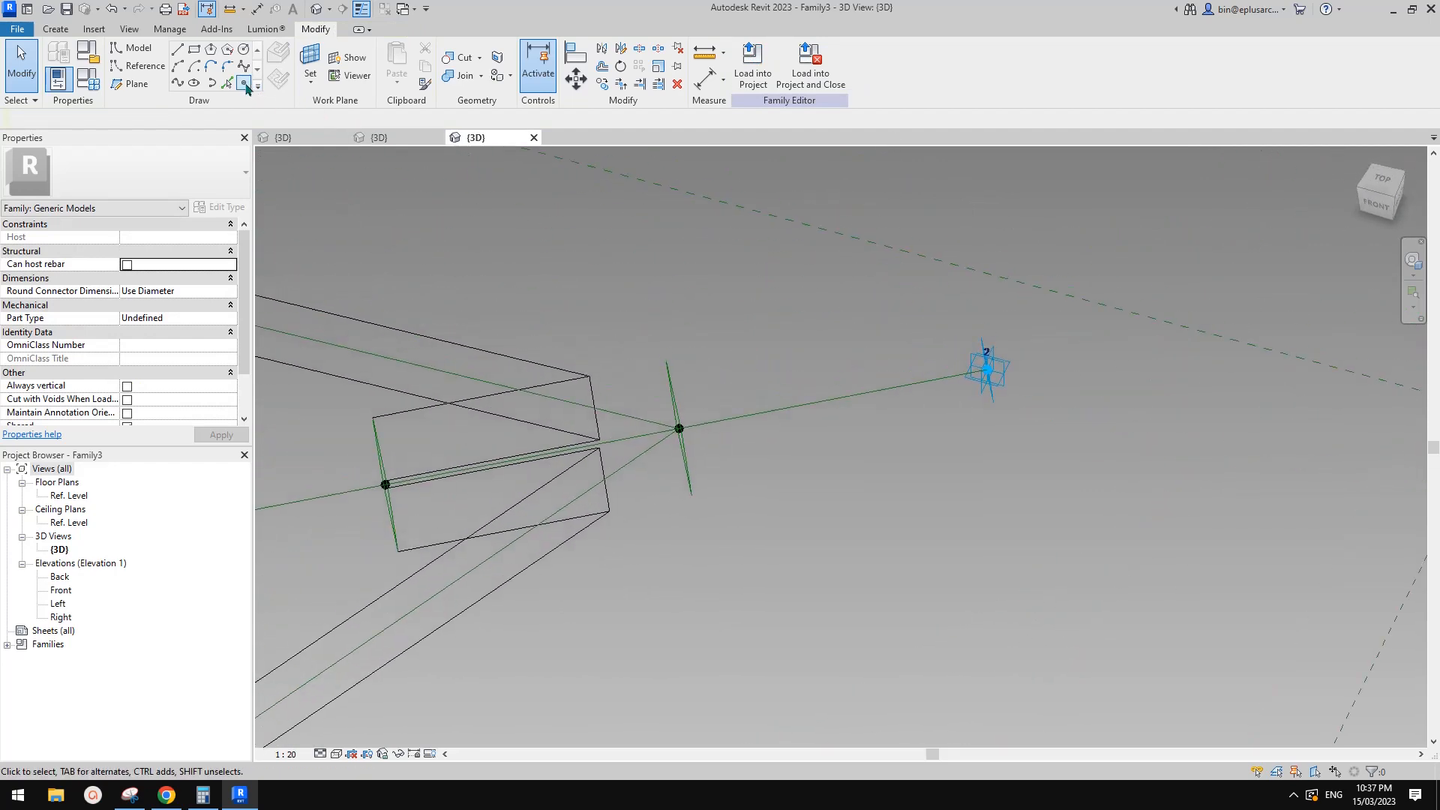
Place a new reference point hosted on adaptive point 2, using one of that point's planes as the work plane.
{"action": "left_click", "coordinate": [245, 84]}
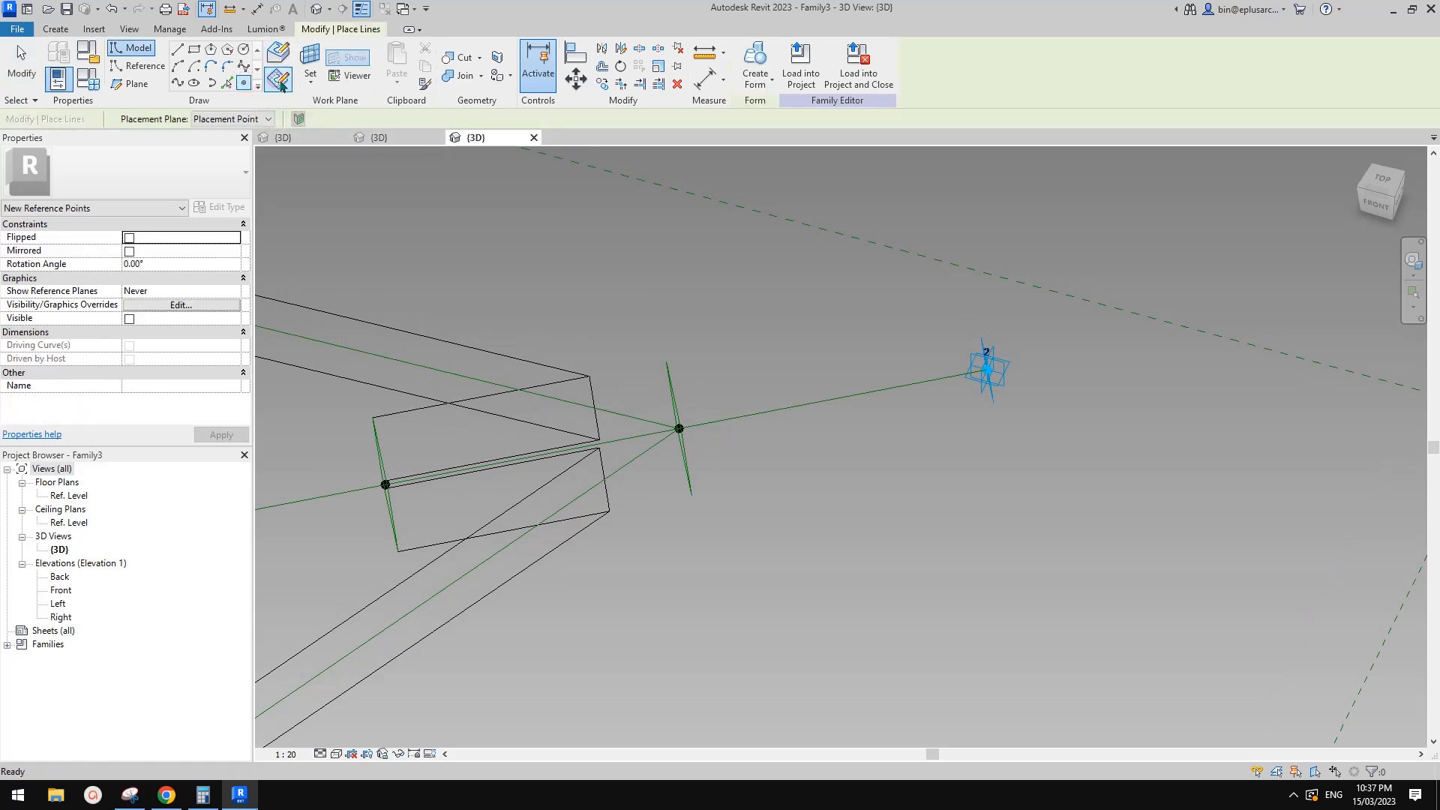
{"action": "key", "text": "Escape"}
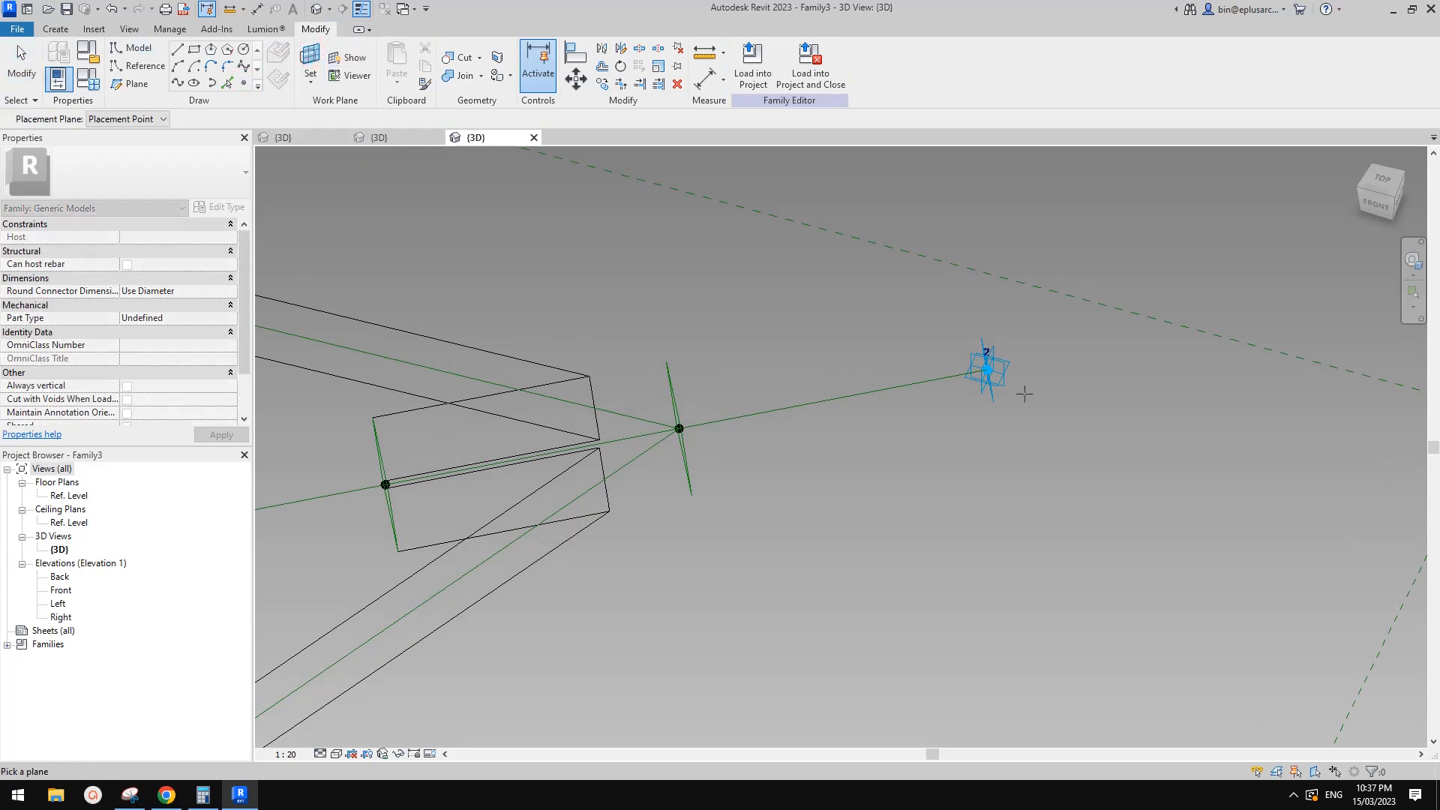
{"action": "middle_click_drag", "start_coordinate": [1024, 393], "coordinate": [989, 443], "text": "shift"}
{"action": "key", "text": "Return"}
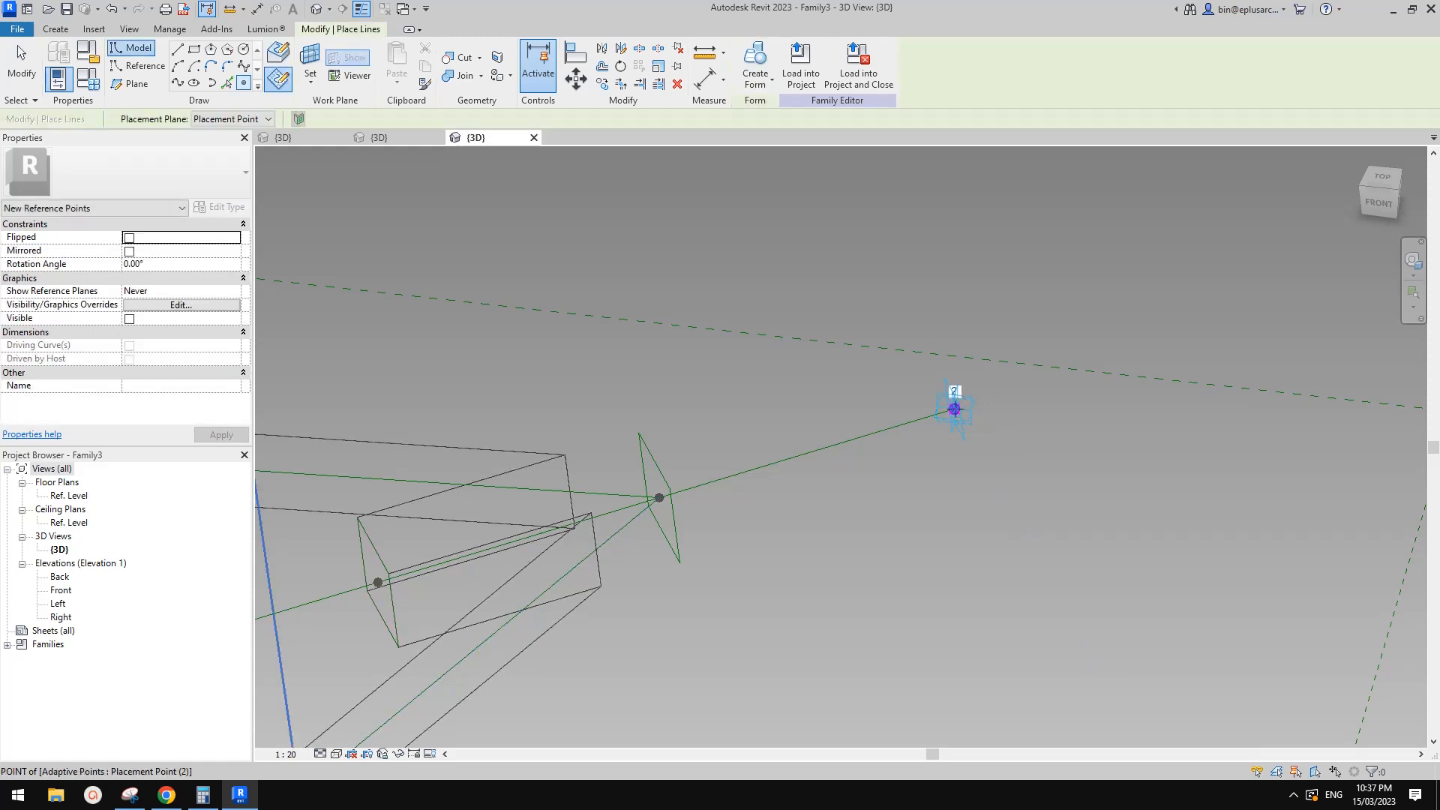
{"action": "key", "text": "Escape"}
{"action": "left_click", "coordinate": [954, 409]}
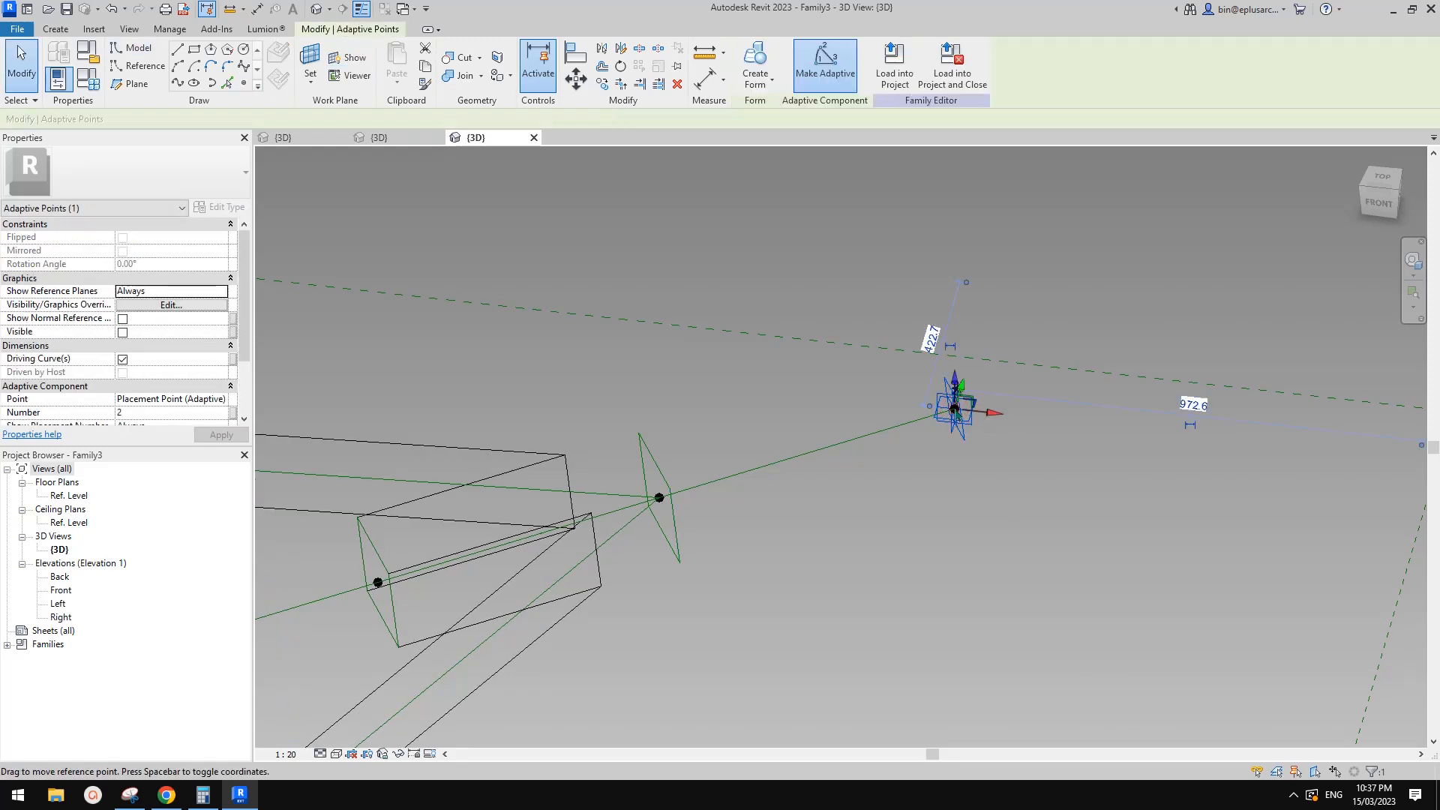
{"action": "key", "text": "Escape"}
Offset the new hosted reference point outwards from adaptive point 2, away from the panel, by about 3178.
{"action": "left_click", "coordinate": [955, 410]}
{"action": "middle_click_drag", "start_coordinate": [955, 409], "coordinate": [1102, 385], "text": "shift"}
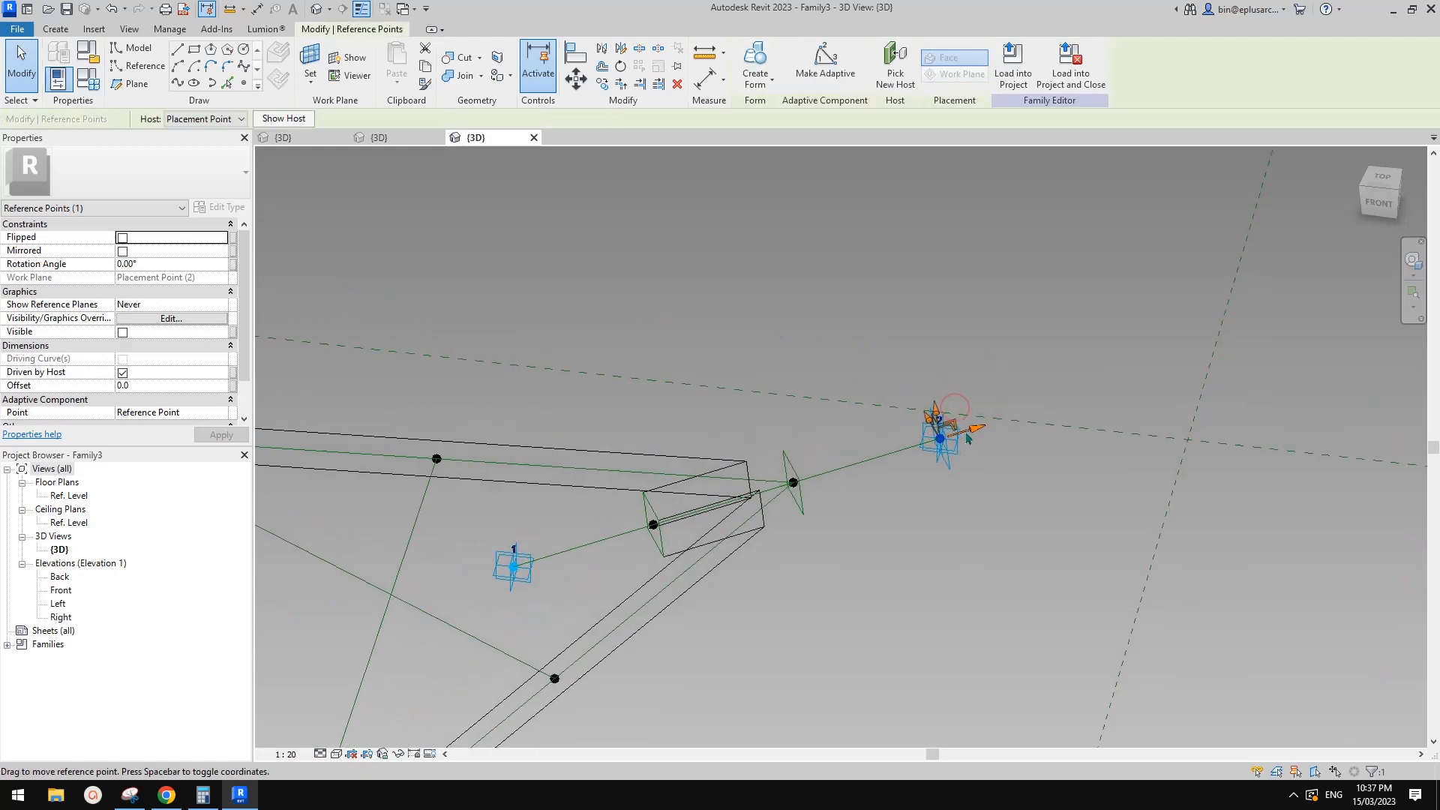
{"action": "left_click_drag", "start_coordinate": [1302, 314], "coordinate": [1310, 312]}
{"action": "scroll", "coordinate": [1229, 349], "scroll_direction": "down", "scroll_amount": 1}
{"action": "middle_click_drag", "start_coordinate": [1230, 348], "coordinate": [929, 446]}
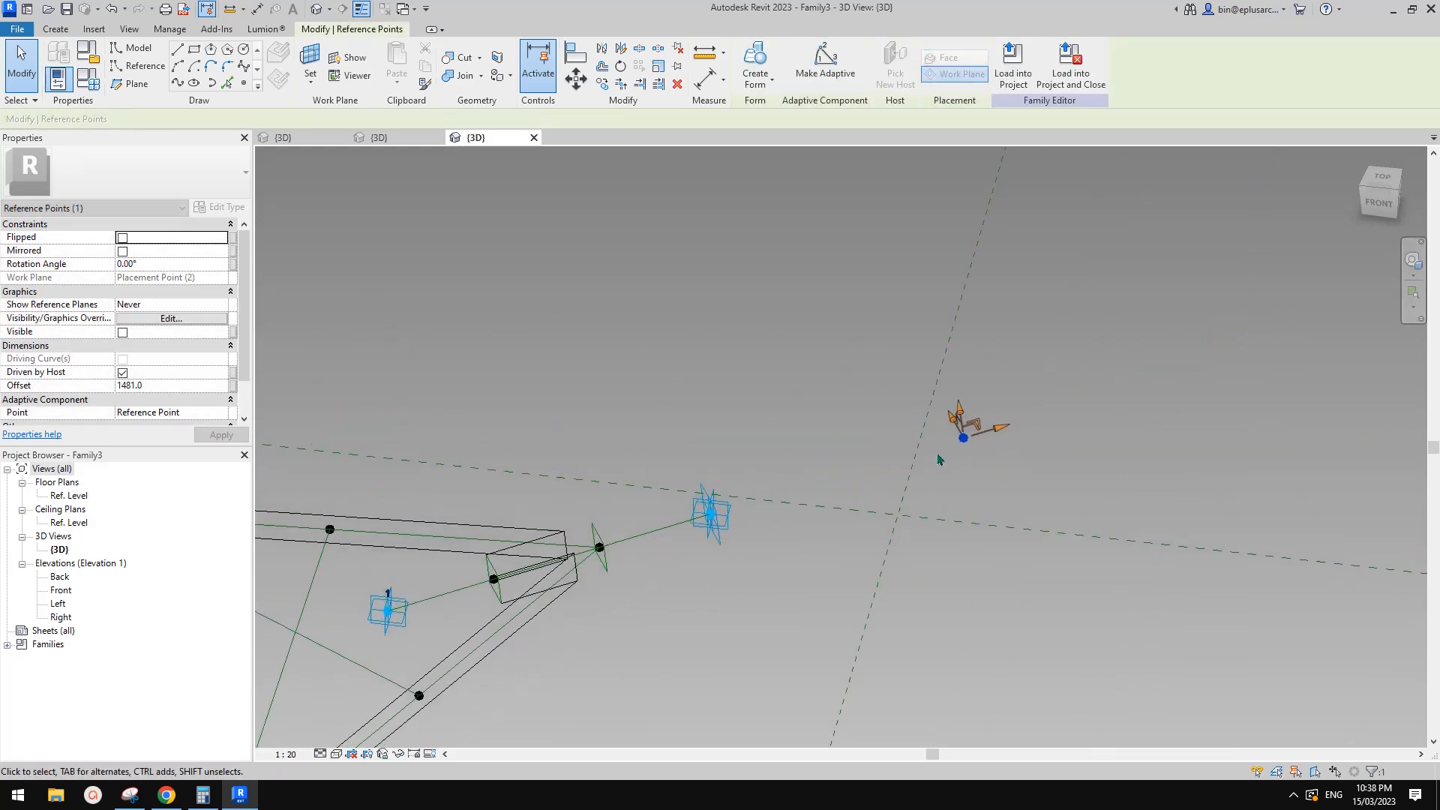
{"action": "left_click_drag", "start_coordinate": [1004, 426], "coordinate": [1259, 336]}
{"action": "middle_click_drag", "start_coordinate": [1244, 364], "coordinate": [1146, 375]}
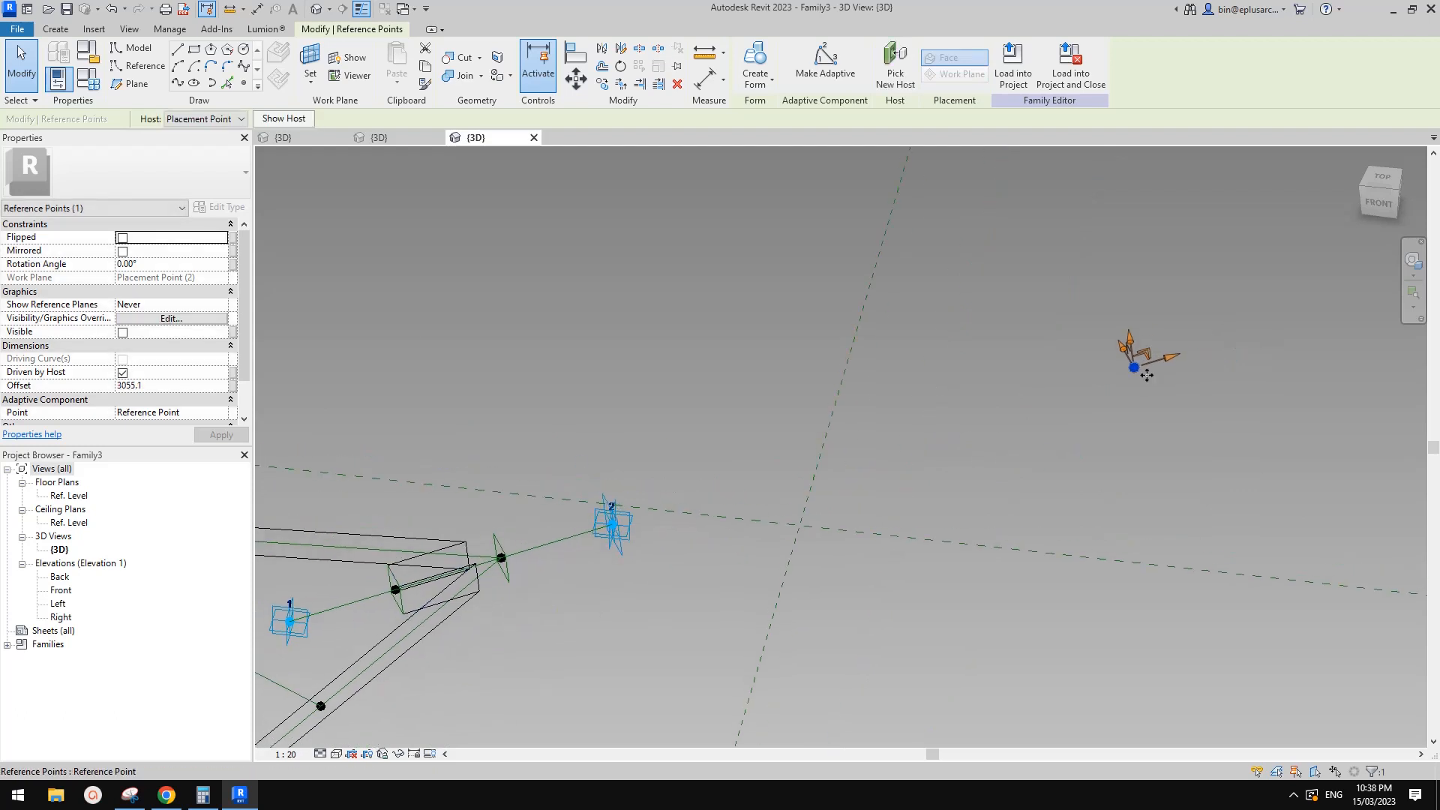
{"action": "left_click_drag", "start_coordinate": [1177, 364], "coordinate": [1189, 360]}
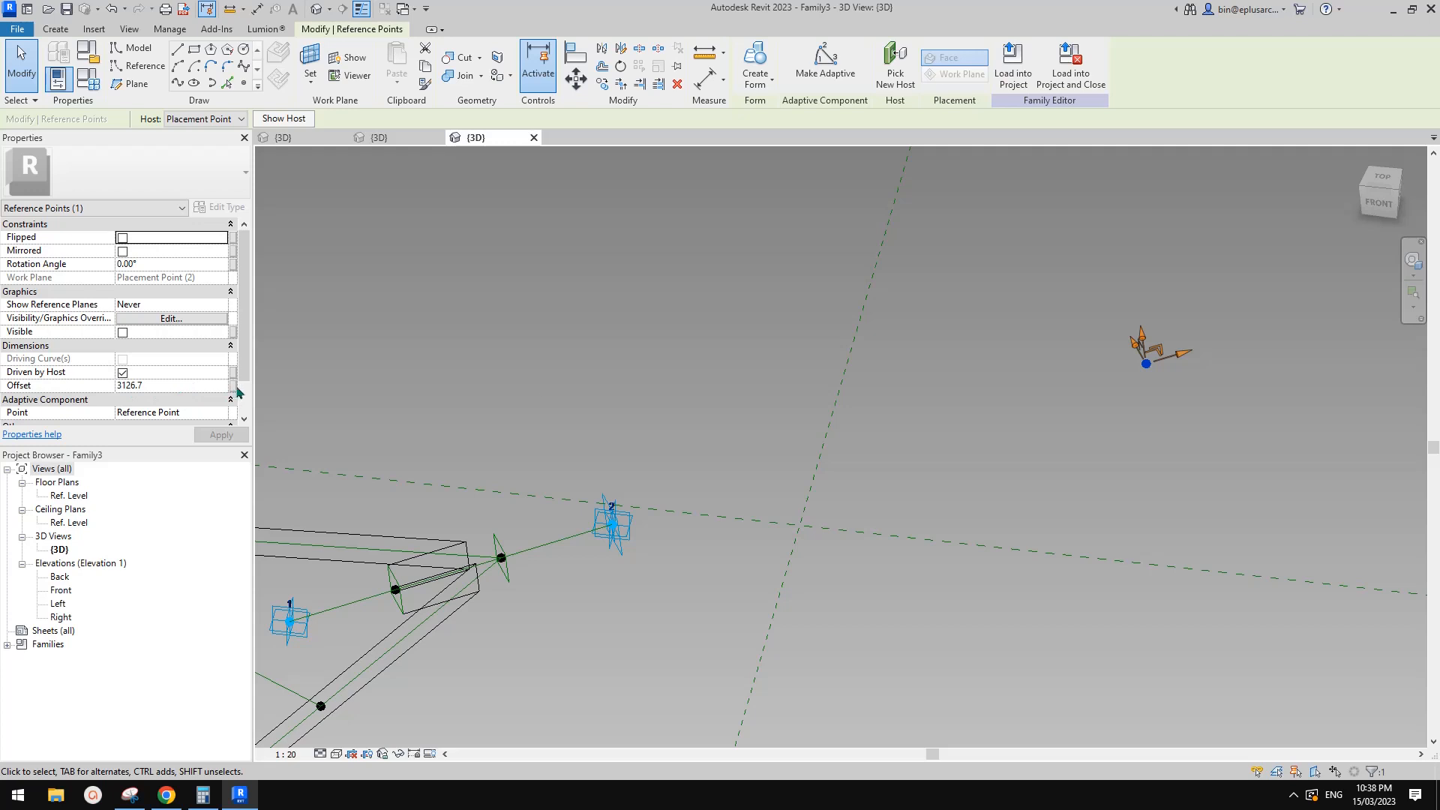
{"action": "scroll", "coordinate": [935, 385], "scroll_direction": "down", "scroll_amount": 2}
{"action": "left_click_drag", "start_coordinate": [1095, 367], "coordinate": [1106, 372]}
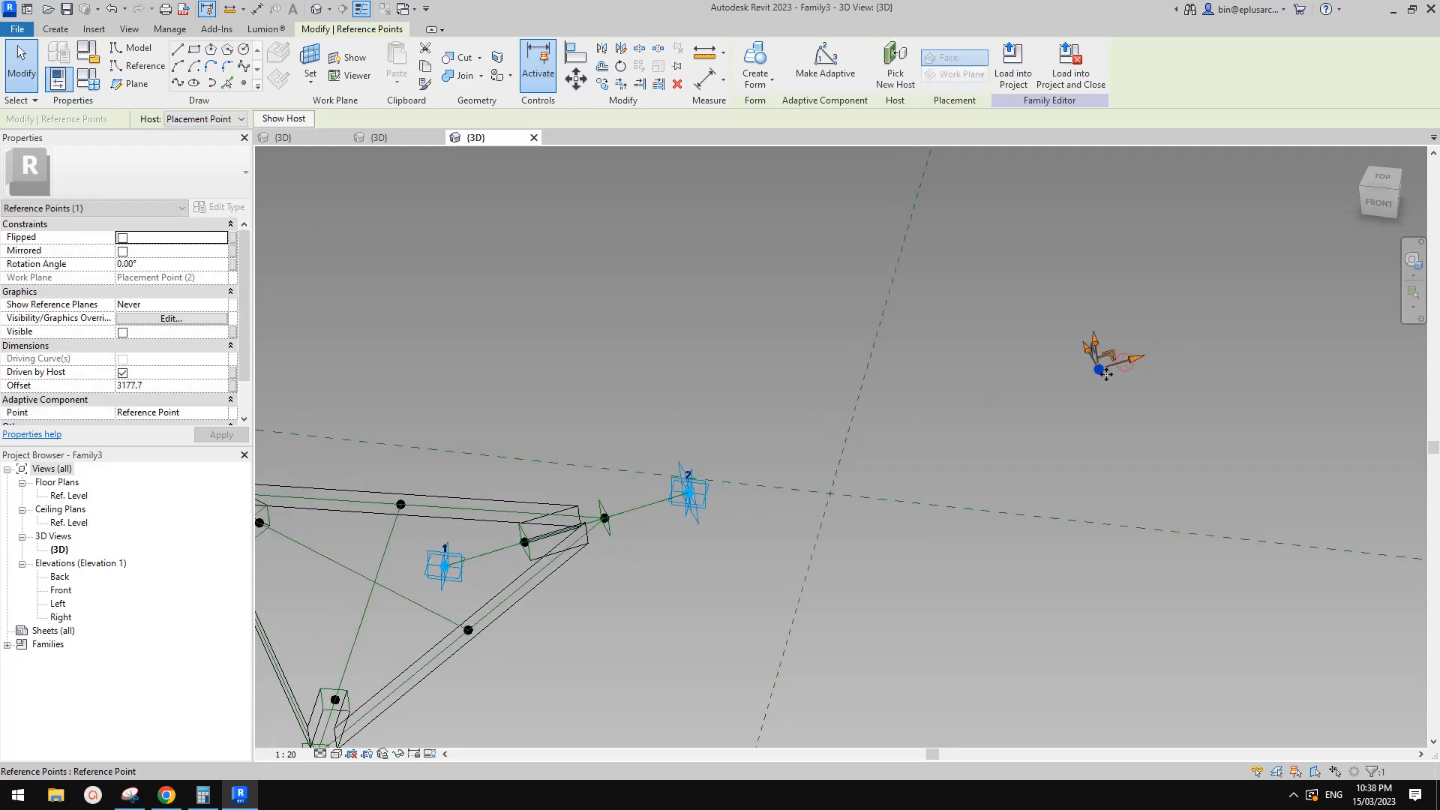
{"action": "middle_click_drag", "start_coordinate": [960, 415], "coordinate": [1046, 328]}
{"action": "left_click", "coordinate": [1031, 335]}
{"action": "middle_click_drag", "start_coordinate": [833, 384], "coordinate": [807, 381]}
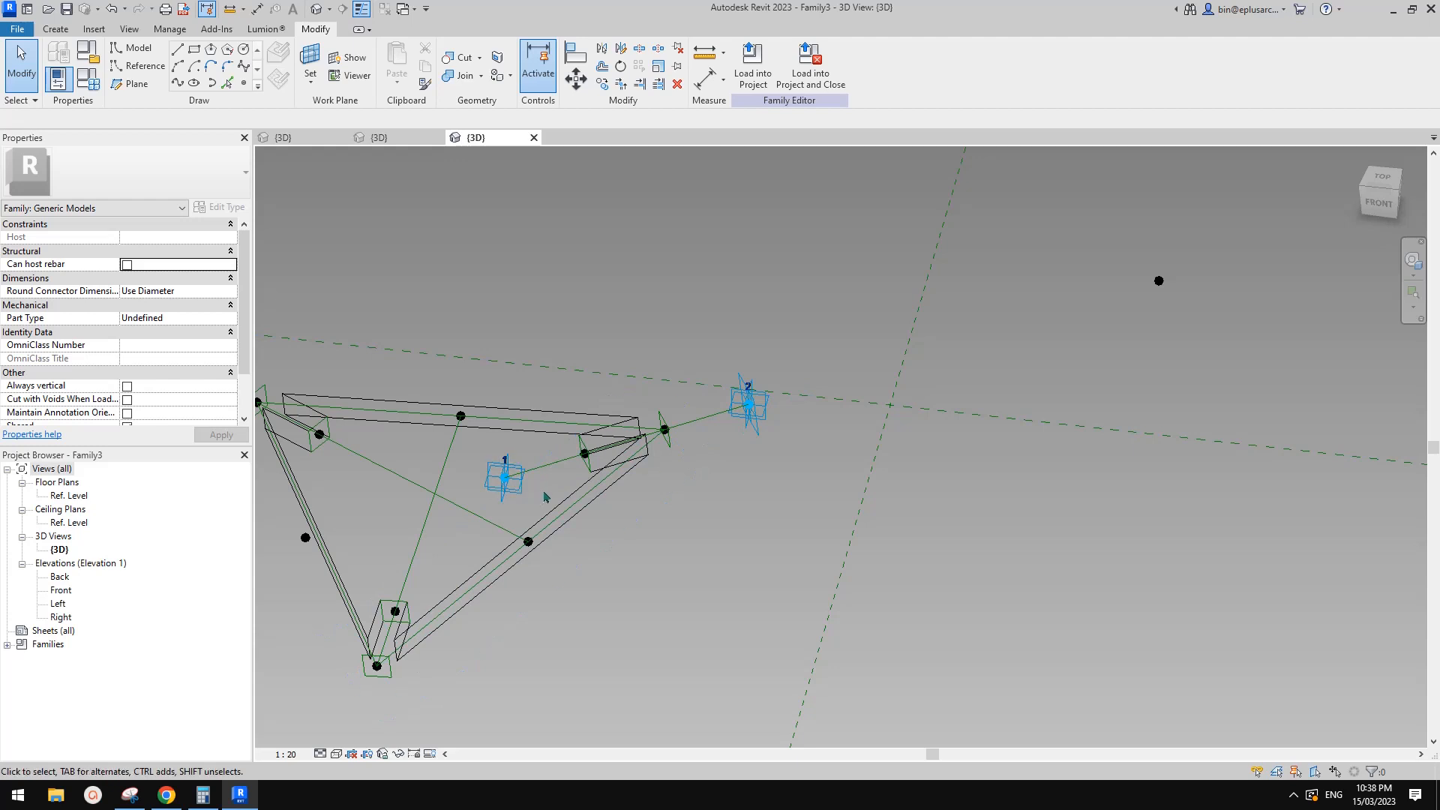
Create a spline through adaptive point 1 and the offset reference point, and turn it into a reference line.
{"action": "middle_click_drag", "start_coordinate": [722, 464], "coordinate": [712, 478]}
{"action": "scroll", "coordinate": [712, 479], "scroll_direction": "up", "scroll_amount": 1}
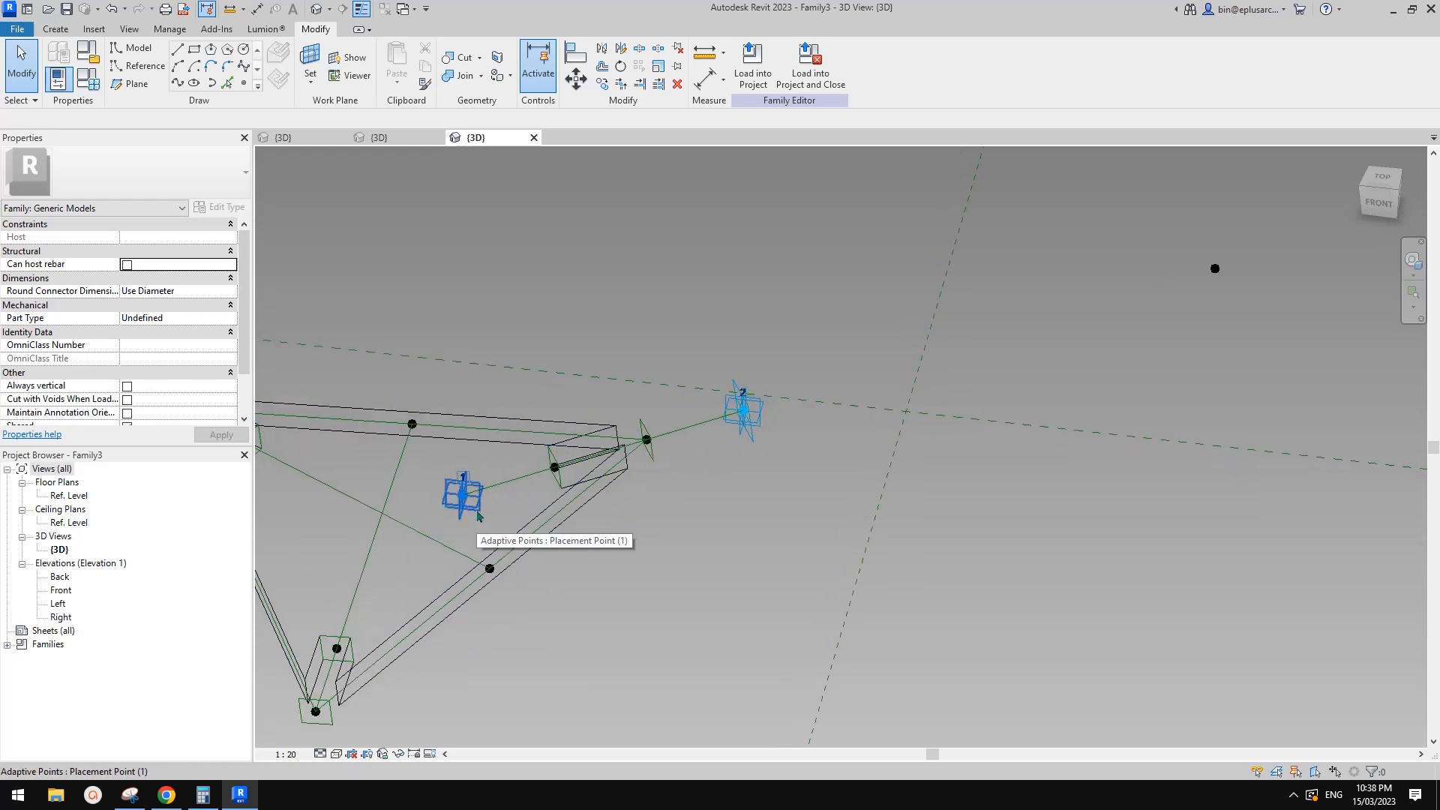
{"action": "left_click", "coordinate": [477, 513]}
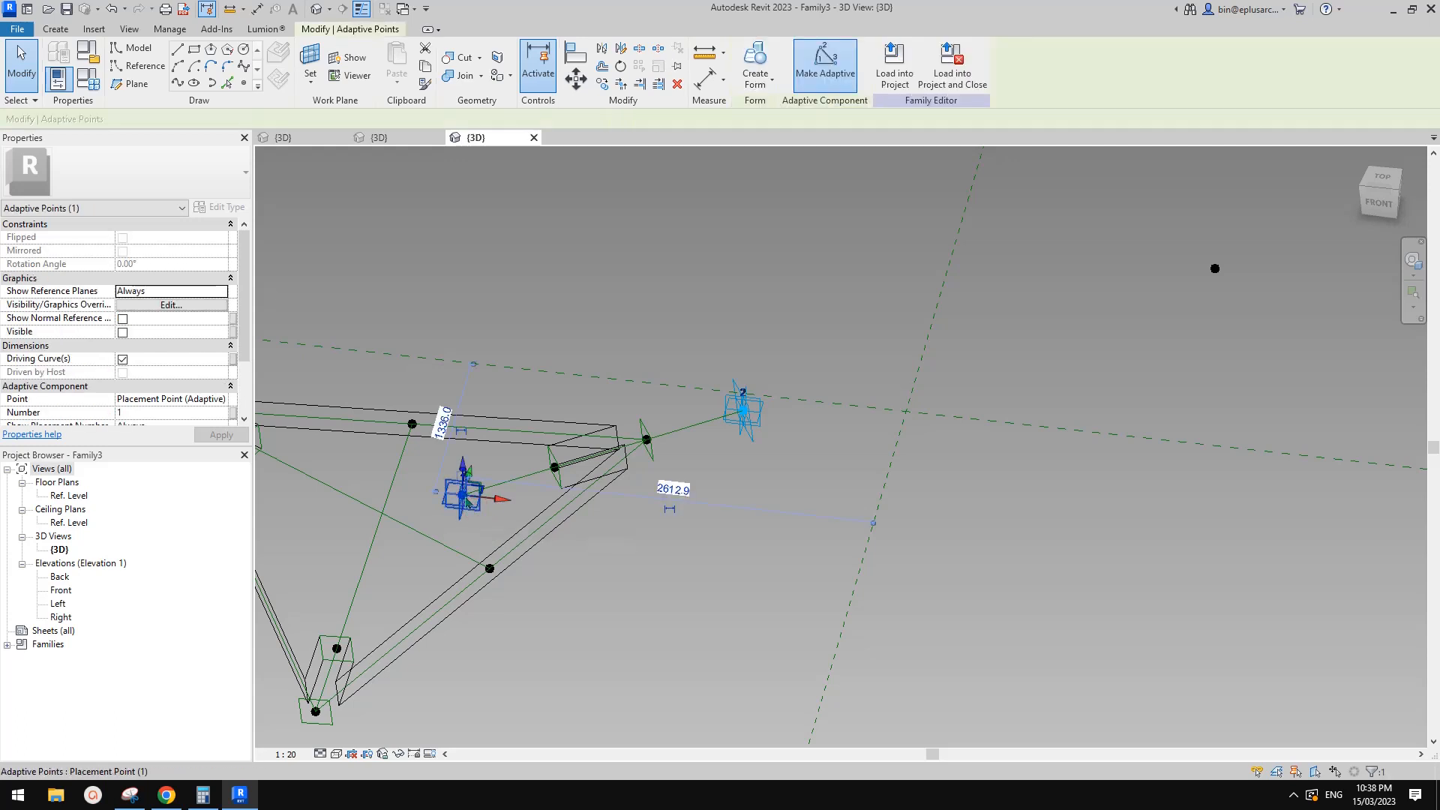
{"action": "left_click", "coordinate": [1215, 270], "text": "ctrl"}
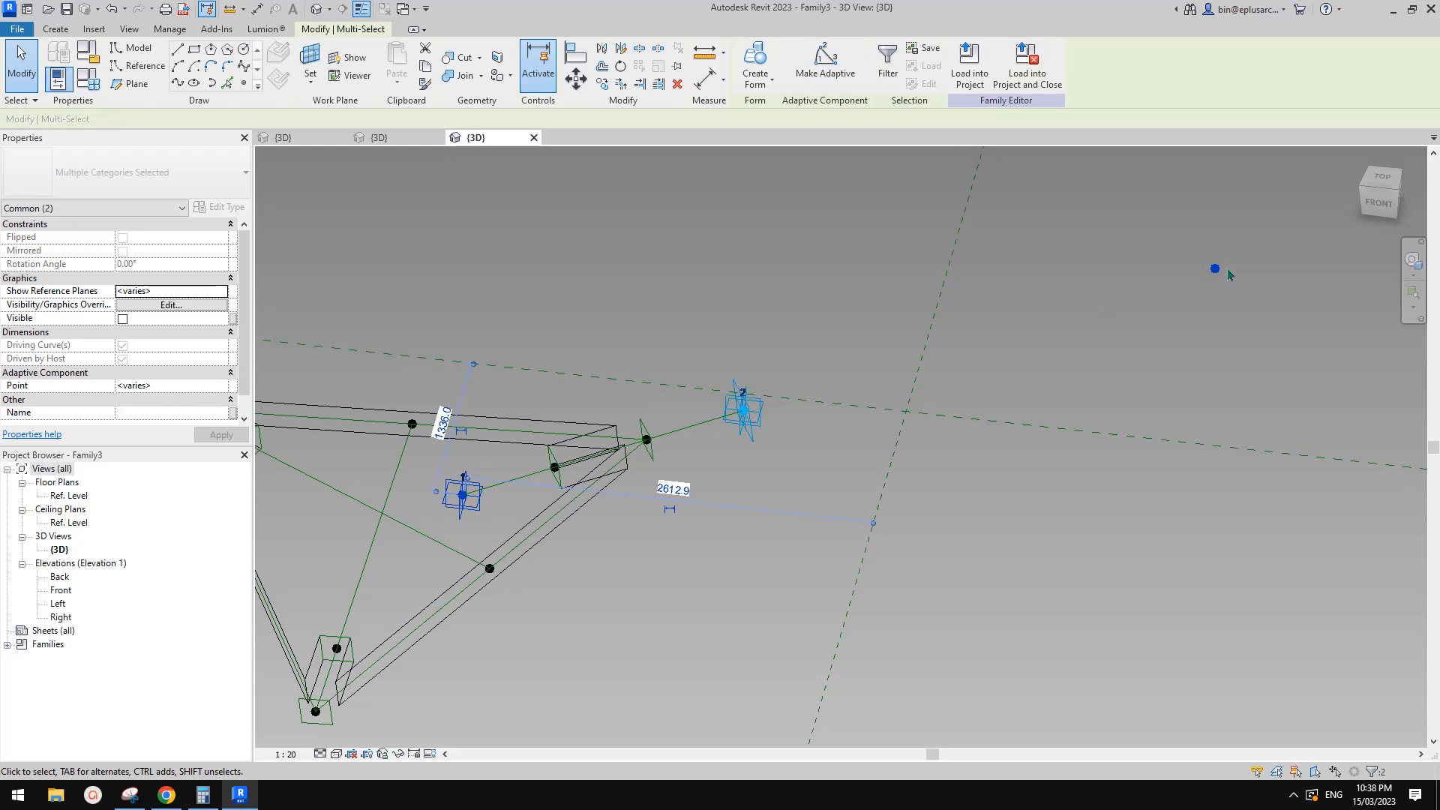
{"action": "left_click", "coordinate": [178, 84]}
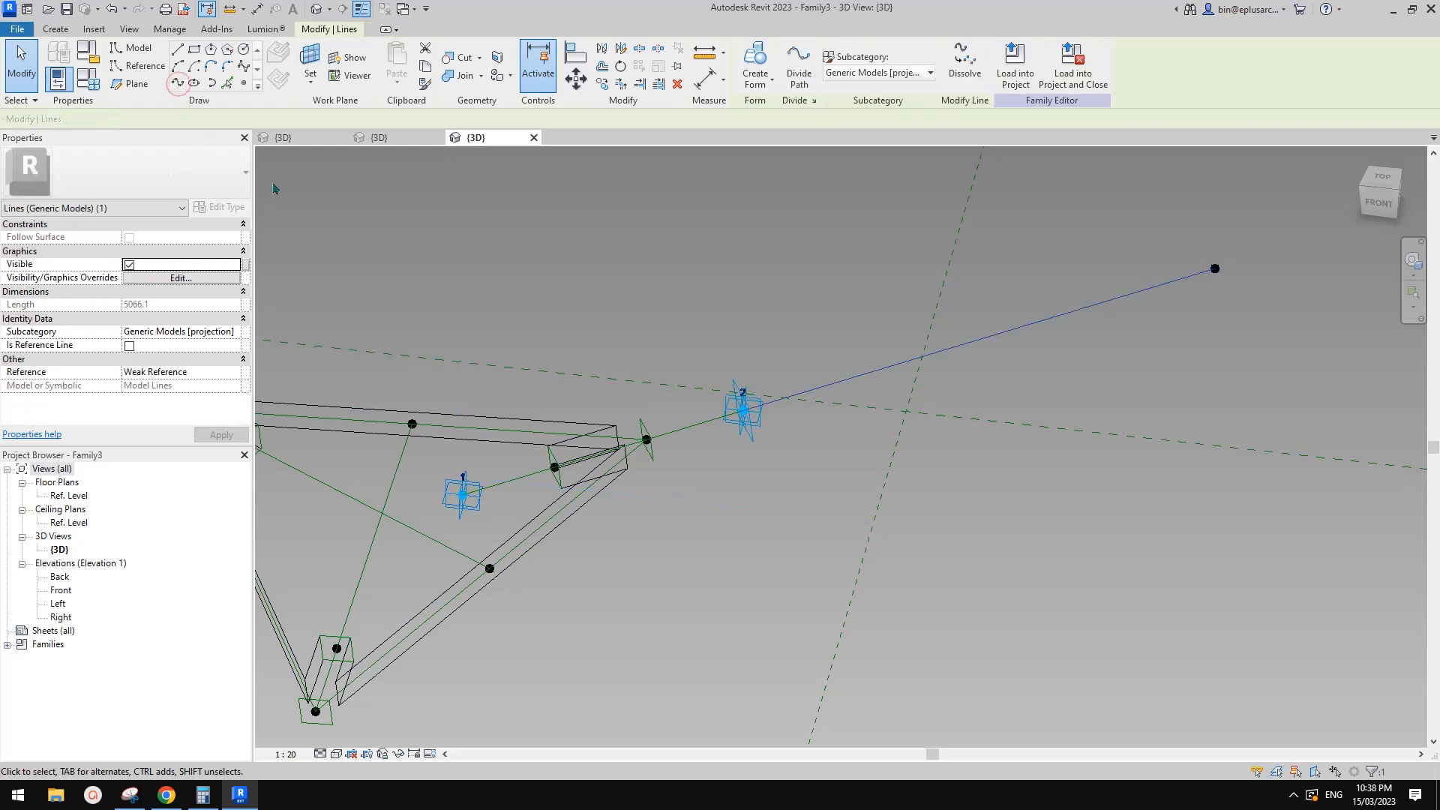
{"action": "left_click", "coordinate": [129, 346]}
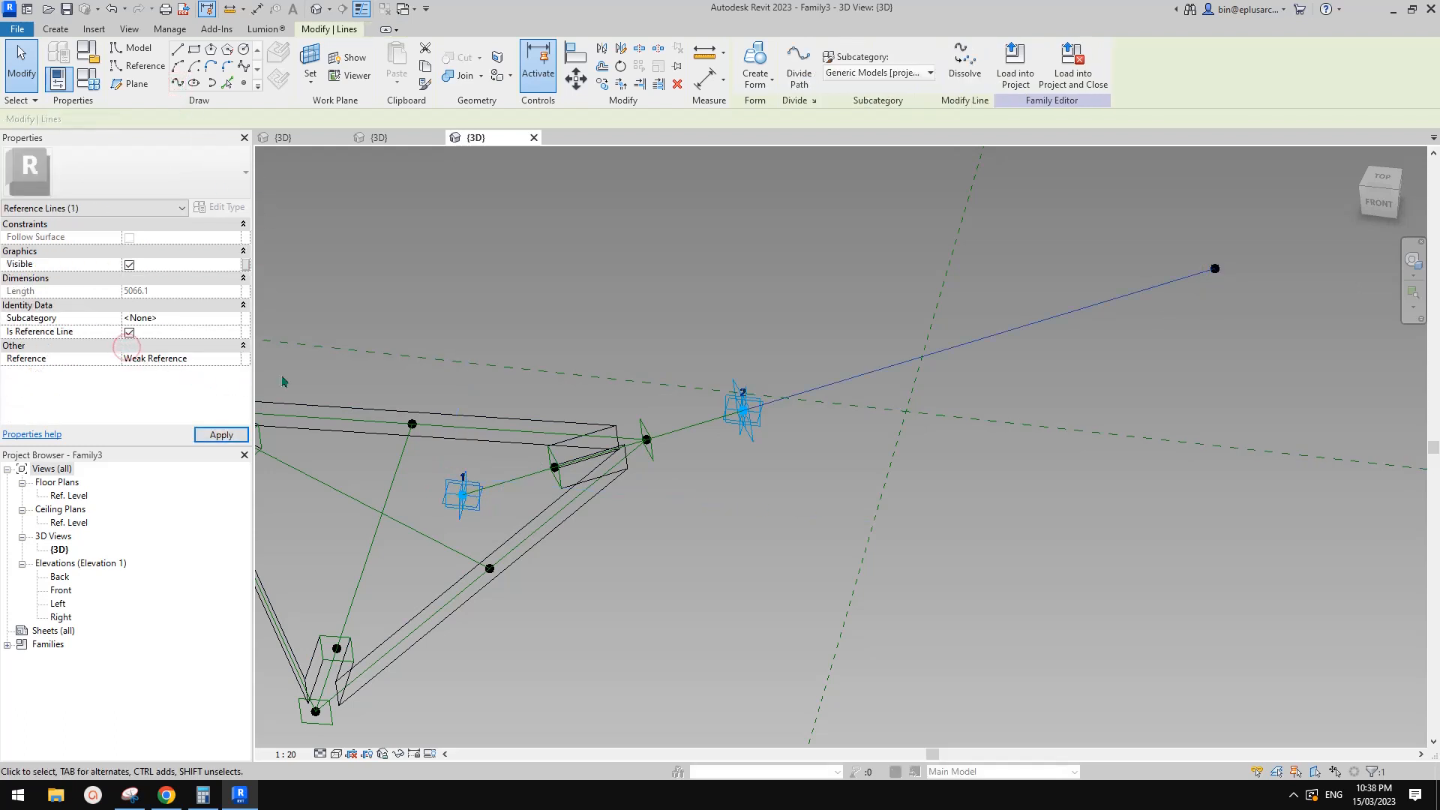
{"action": "middle_click_drag", "start_coordinate": [725, 360], "coordinate": [758, 315]}
{"action": "left_click", "coordinate": [759, 315]}
Rehost the reference point at the panel corner onto the extended reference line, just beyond adaptive point 2.
{"action": "scroll", "coordinate": [678, 407], "scroll_direction": "up", "scroll_amount": 2}
{"action": "key", "text": "Tab"}
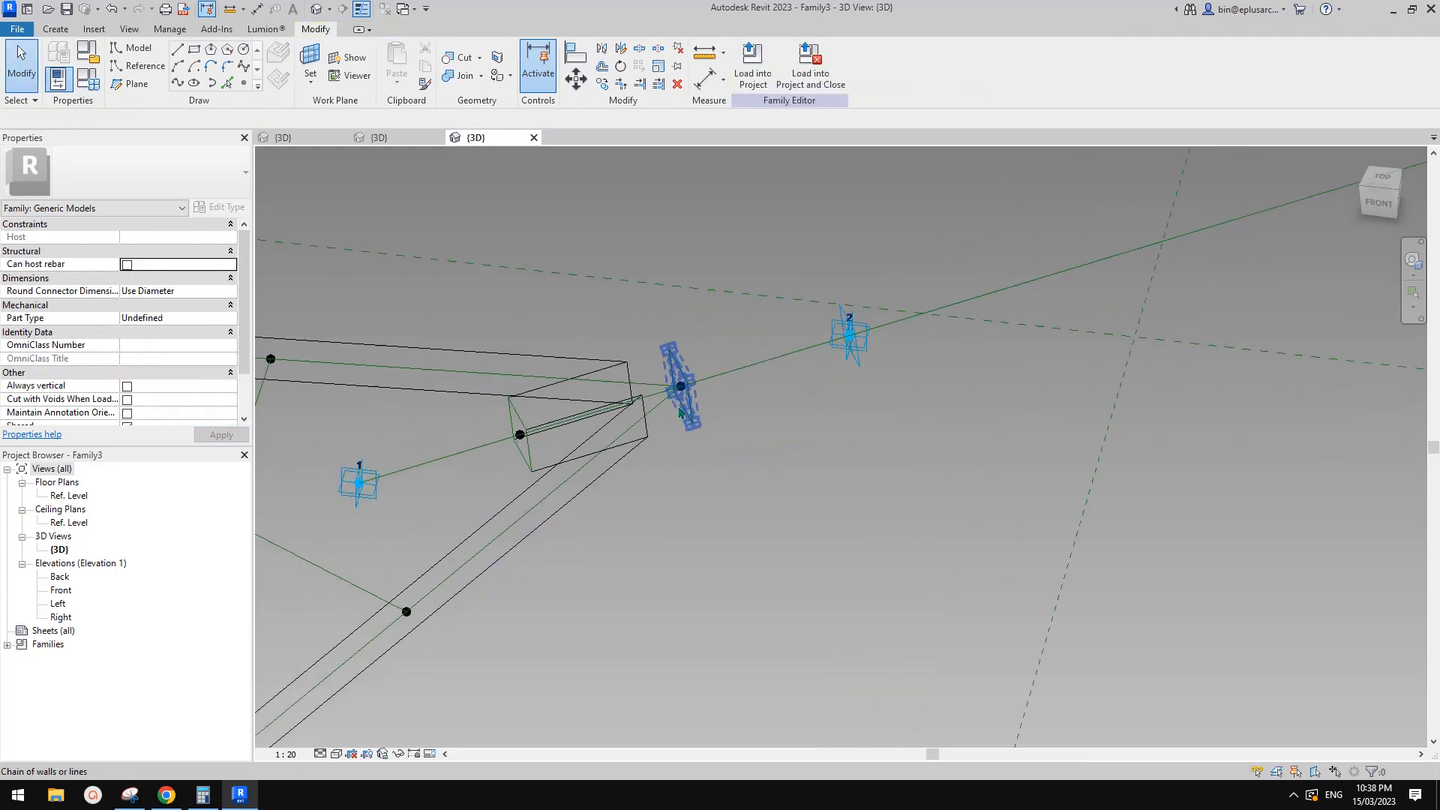
{"action": "middle_click_drag", "start_coordinate": [680, 412], "coordinate": [799, 379], "text": "shift"}
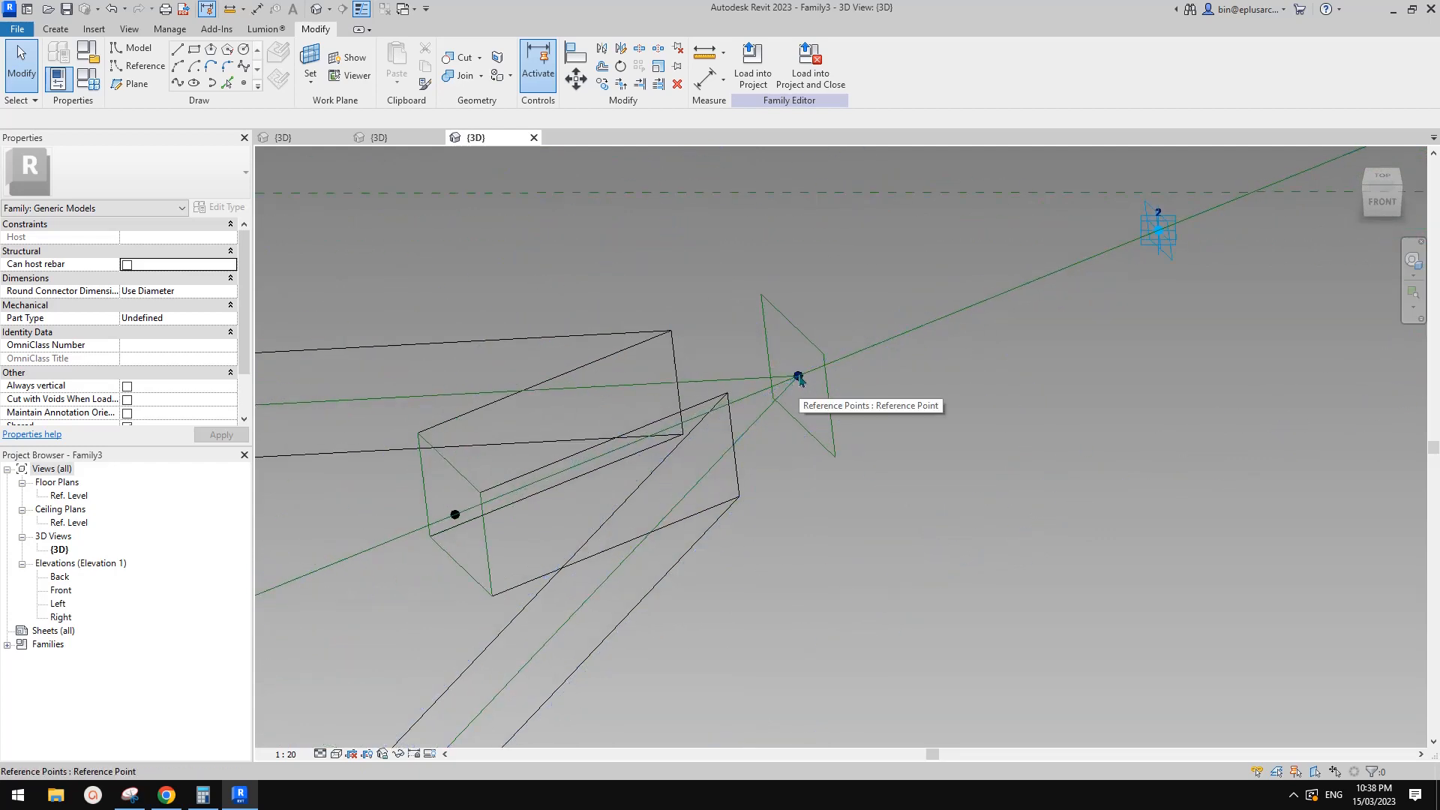
{"action": "left_click", "coordinate": [798, 377]}
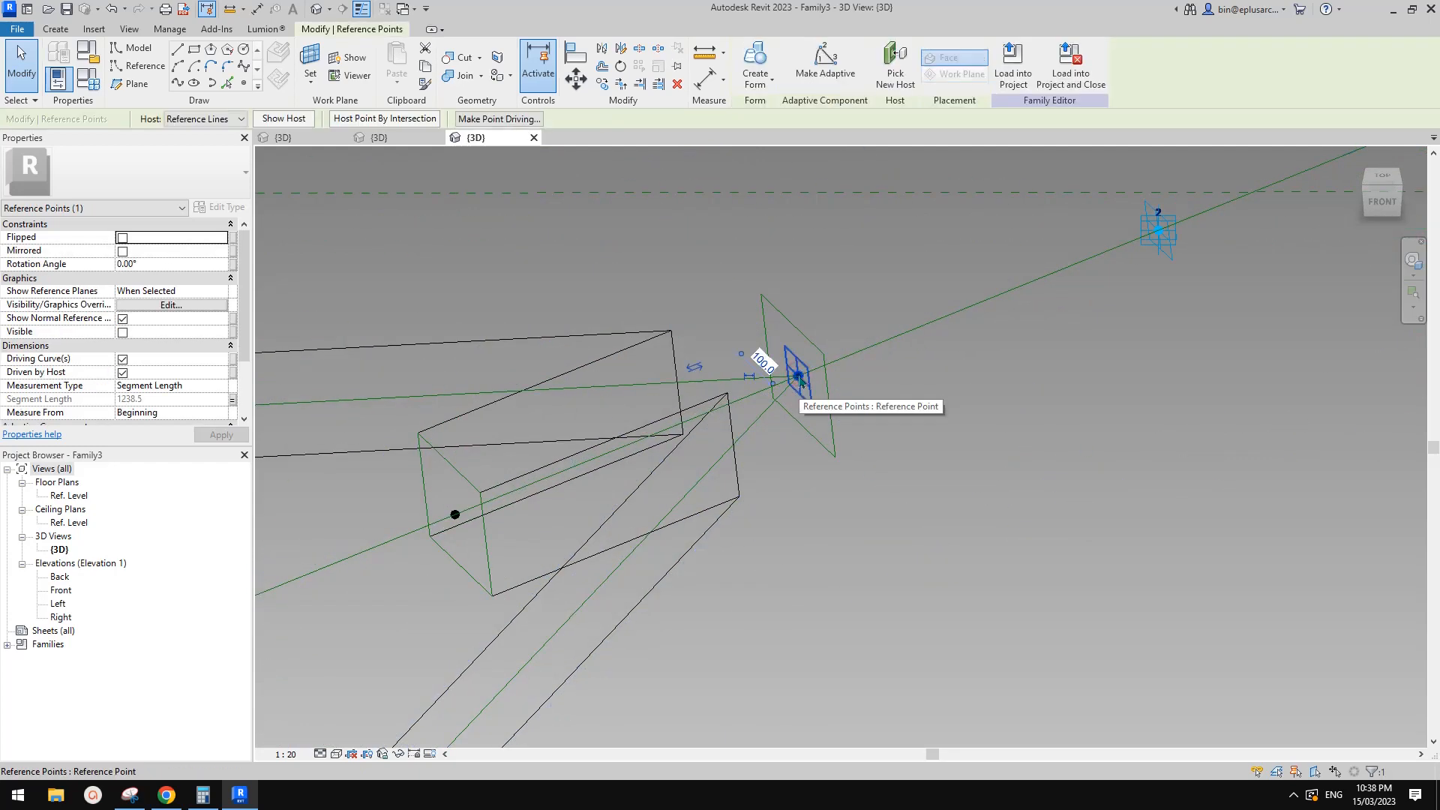
{"action": "middle_click_drag", "start_coordinate": [798, 381], "coordinate": [705, 420], "text": "shift"}
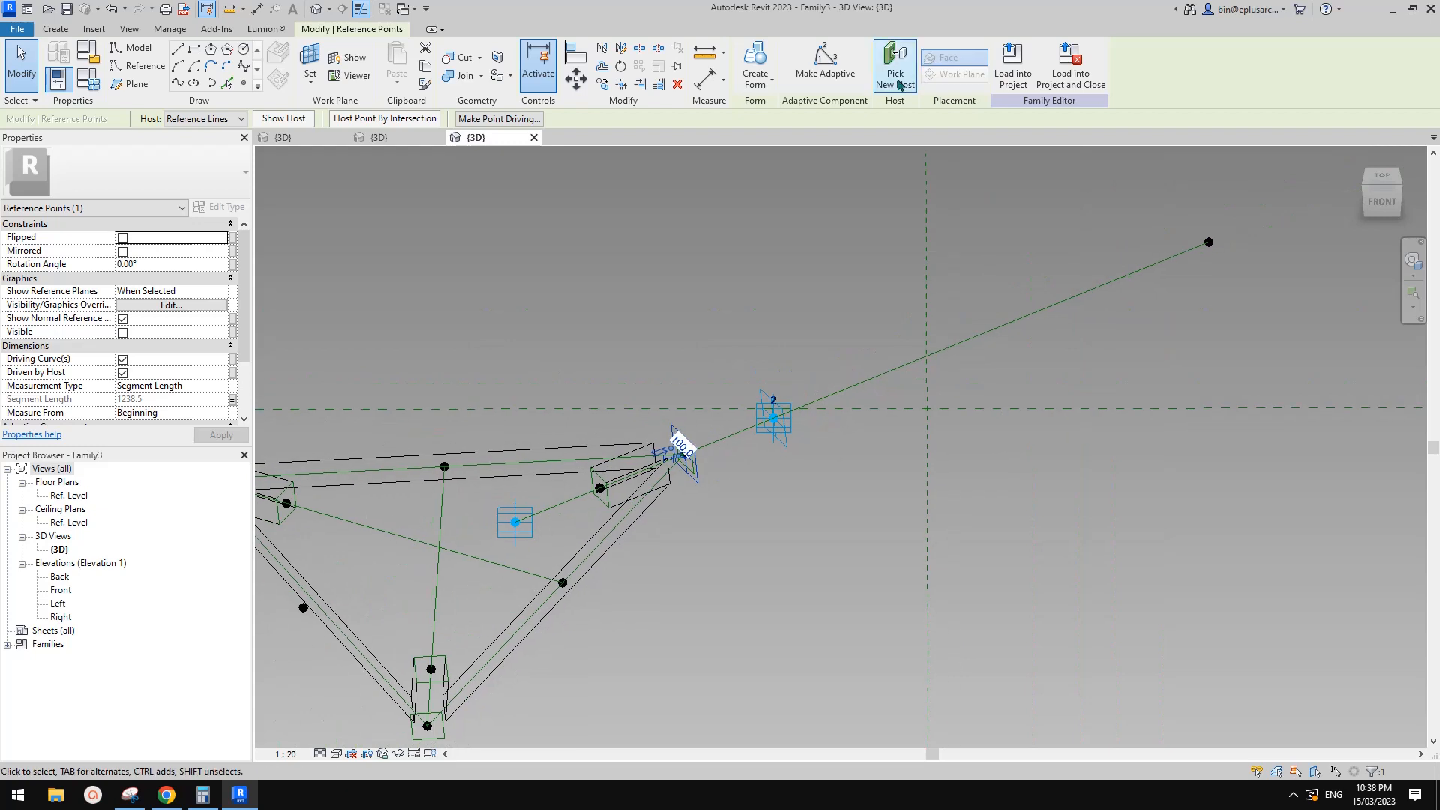
{"action": "left_click", "coordinate": [896, 79]}
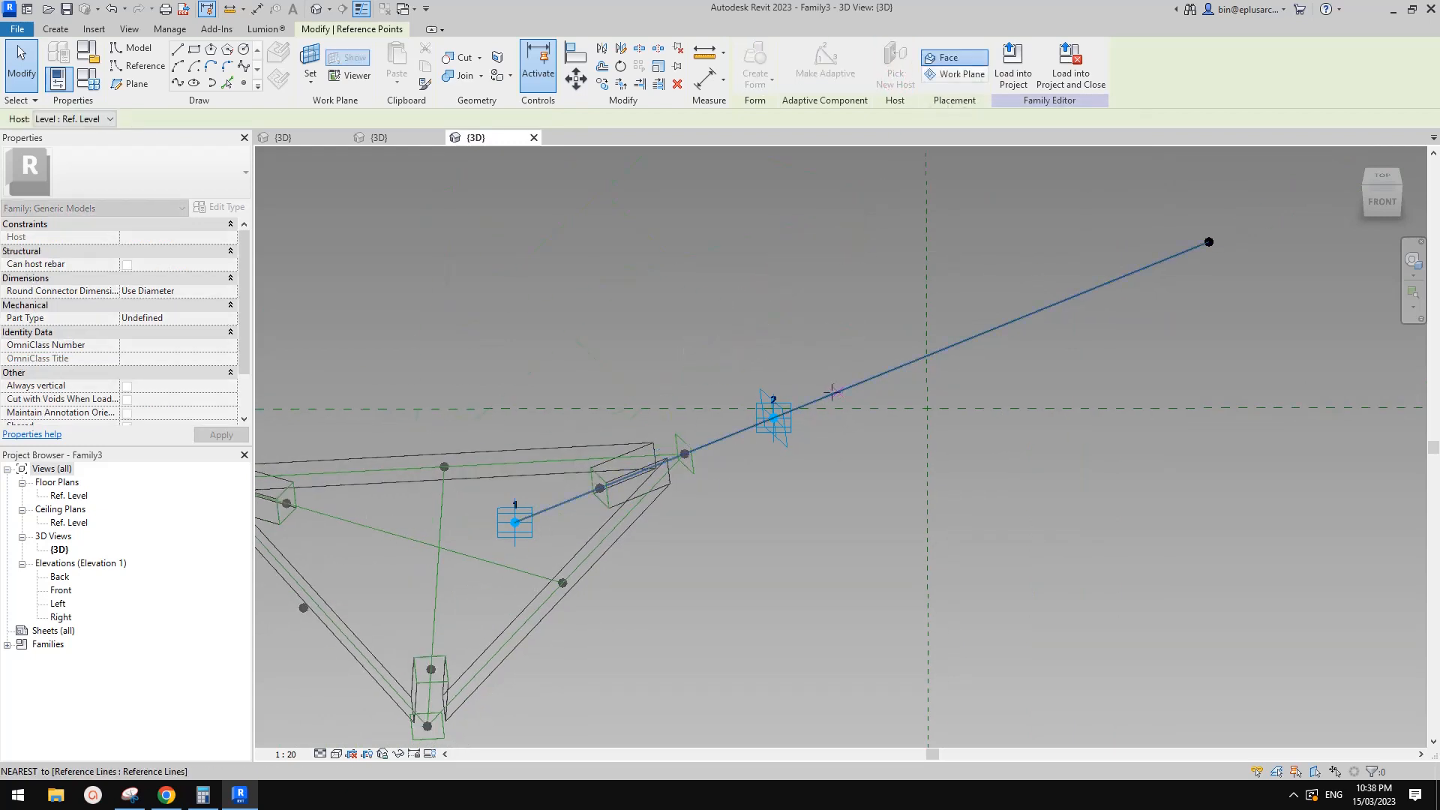
{"action": "left_click", "coordinate": [848, 411]}
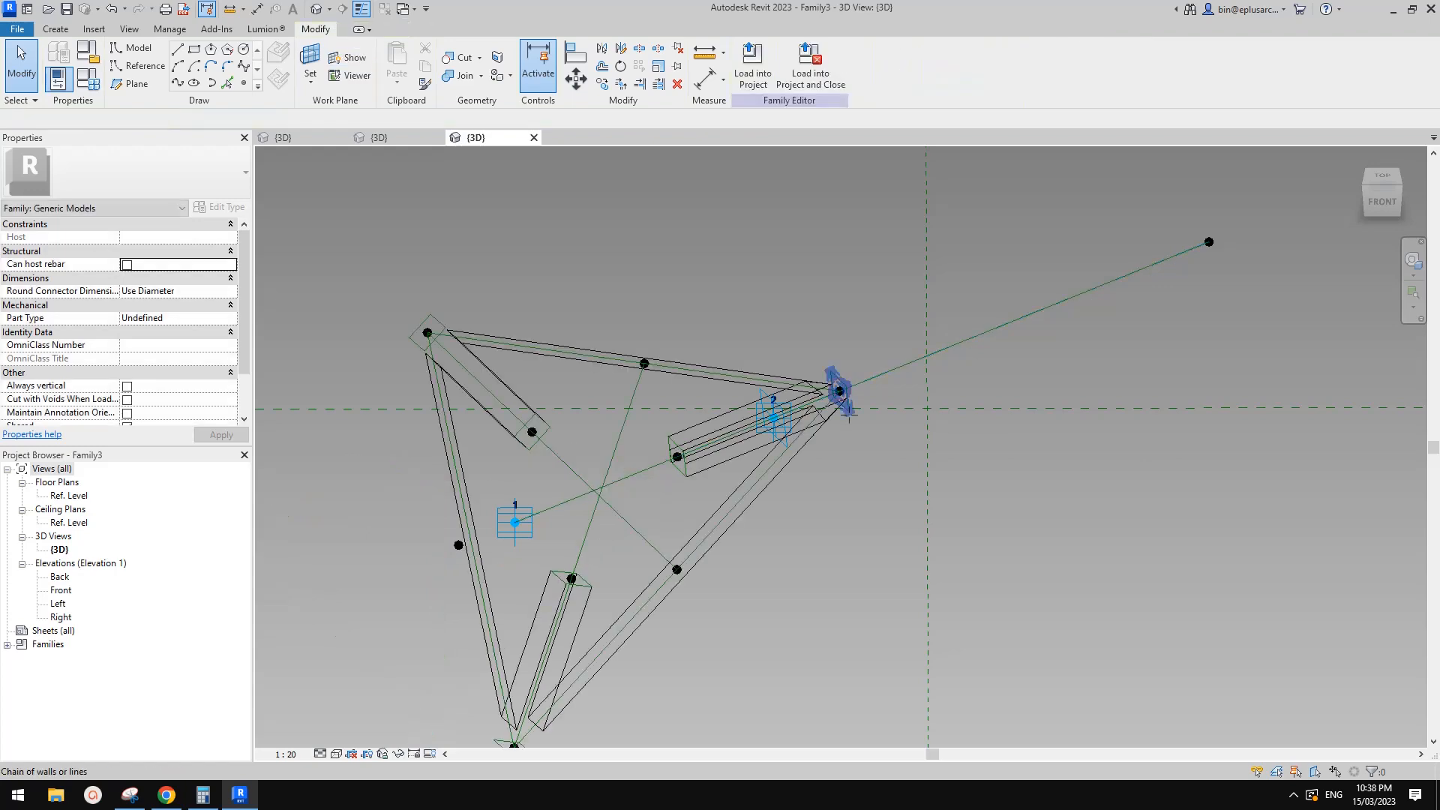
{"action": "middle_click_drag", "start_coordinate": [875, 400], "coordinate": [825, 415]}
{"action": "scroll", "coordinate": [834, 408], "scroll_direction": "down", "scroll_amount": 1}
{"action": "scroll", "coordinate": [771, 437], "scroll_direction": "up", "scroll_amount": 2}
{"action": "mouse_move", "coordinate": [766, 437]}
{"action": "left_mouse_down"}
{"action": "mouse_move", "coordinate": [853, 386]}
{"action": "mouse_move", "coordinate": [765, 434]}
{"action": "left_mouse_up"}
{"action": "key", "text": "Escape"}
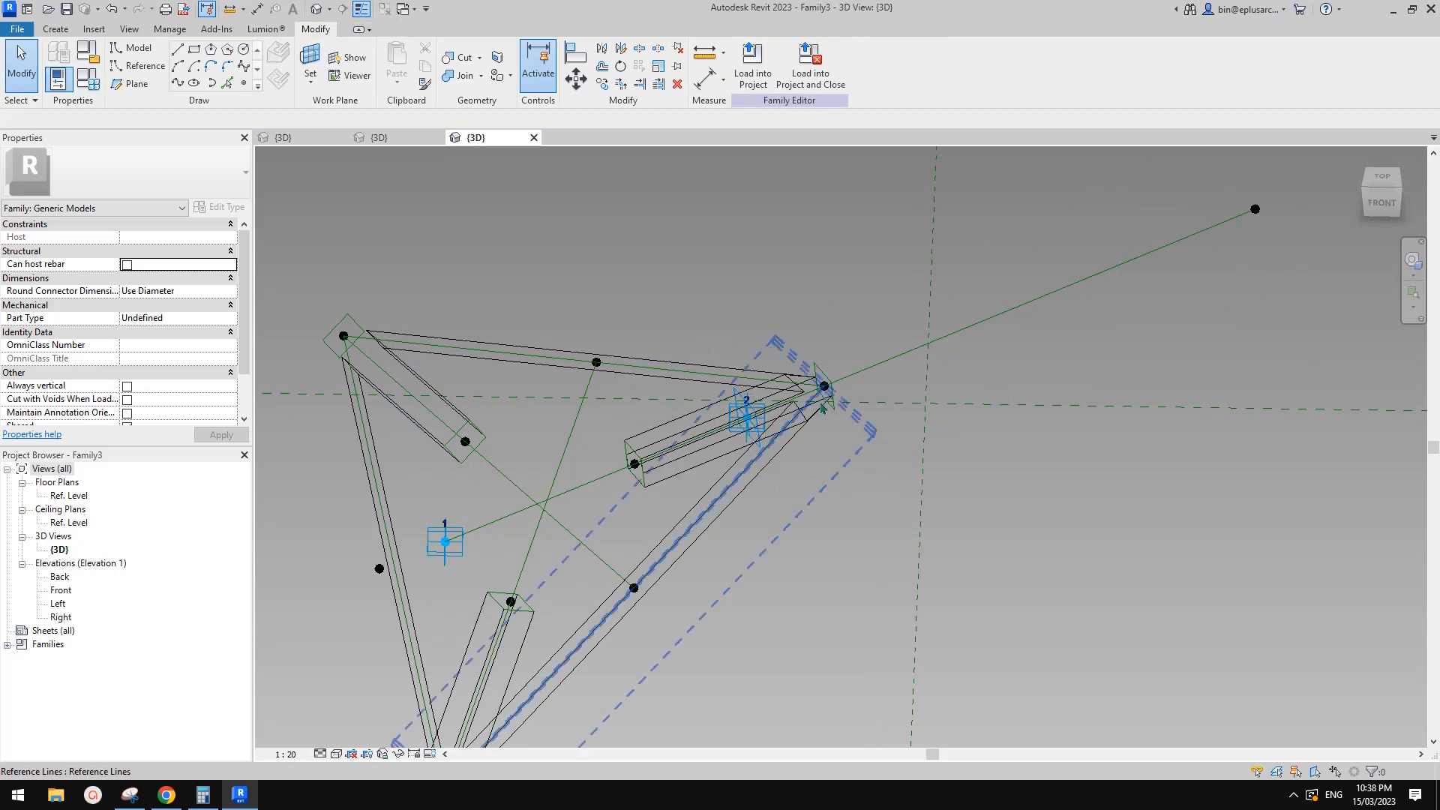
{"action": "middle_click_drag", "start_coordinate": [731, 451], "coordinate": [844, 523], "text": "shift"}
{"action": "scroll", "coordinate": [648, 507], "scroll_direction": "down", "scroll_amount": 3}
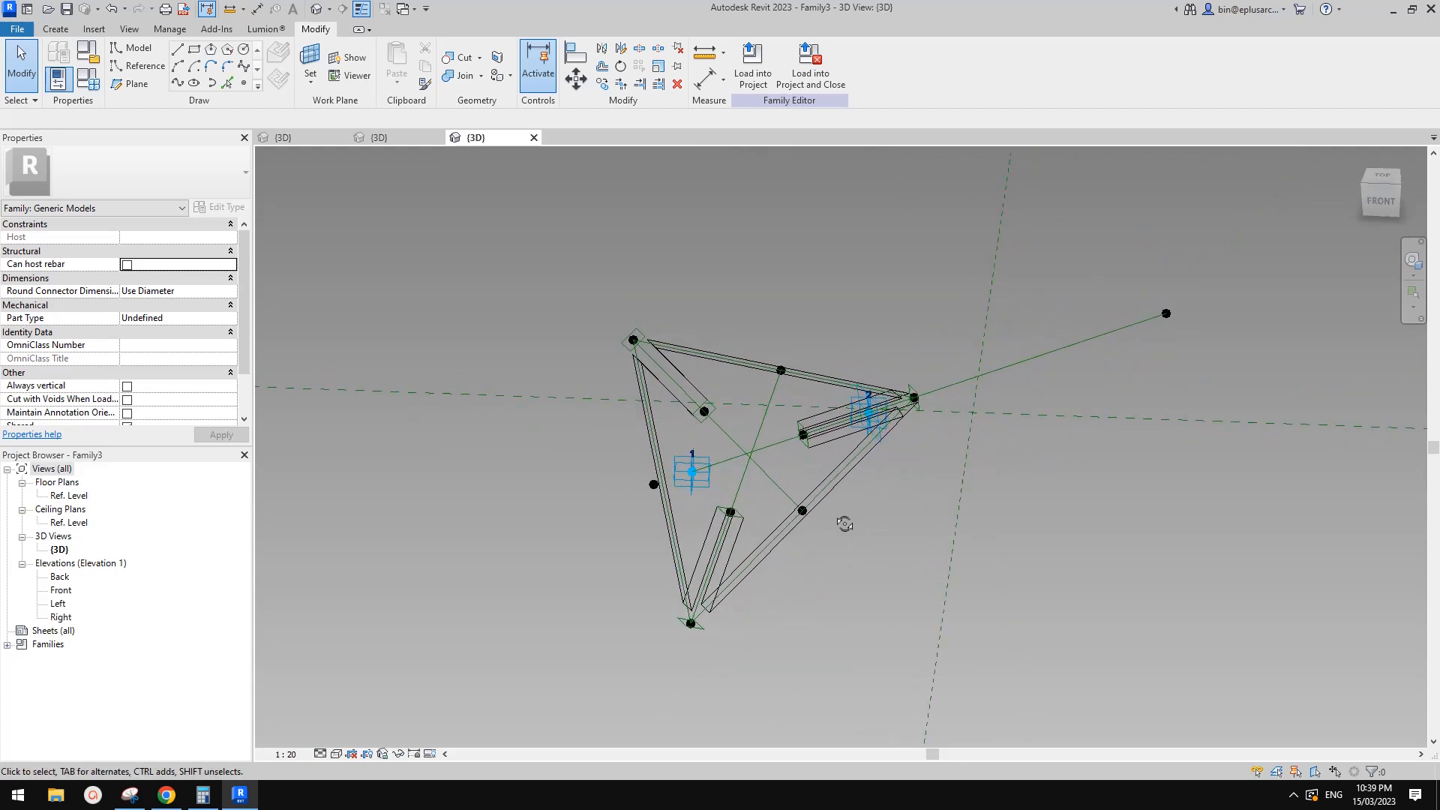
Move adaptive point 1 slightly inwards, closer to the centre of the triangular panel.
{"action": "scroll", "coordinate": [836, 519], "scroll_direction": "up", "scroll_amount": 2}
{"action": "left_click", "coordinate": [645, 466]}
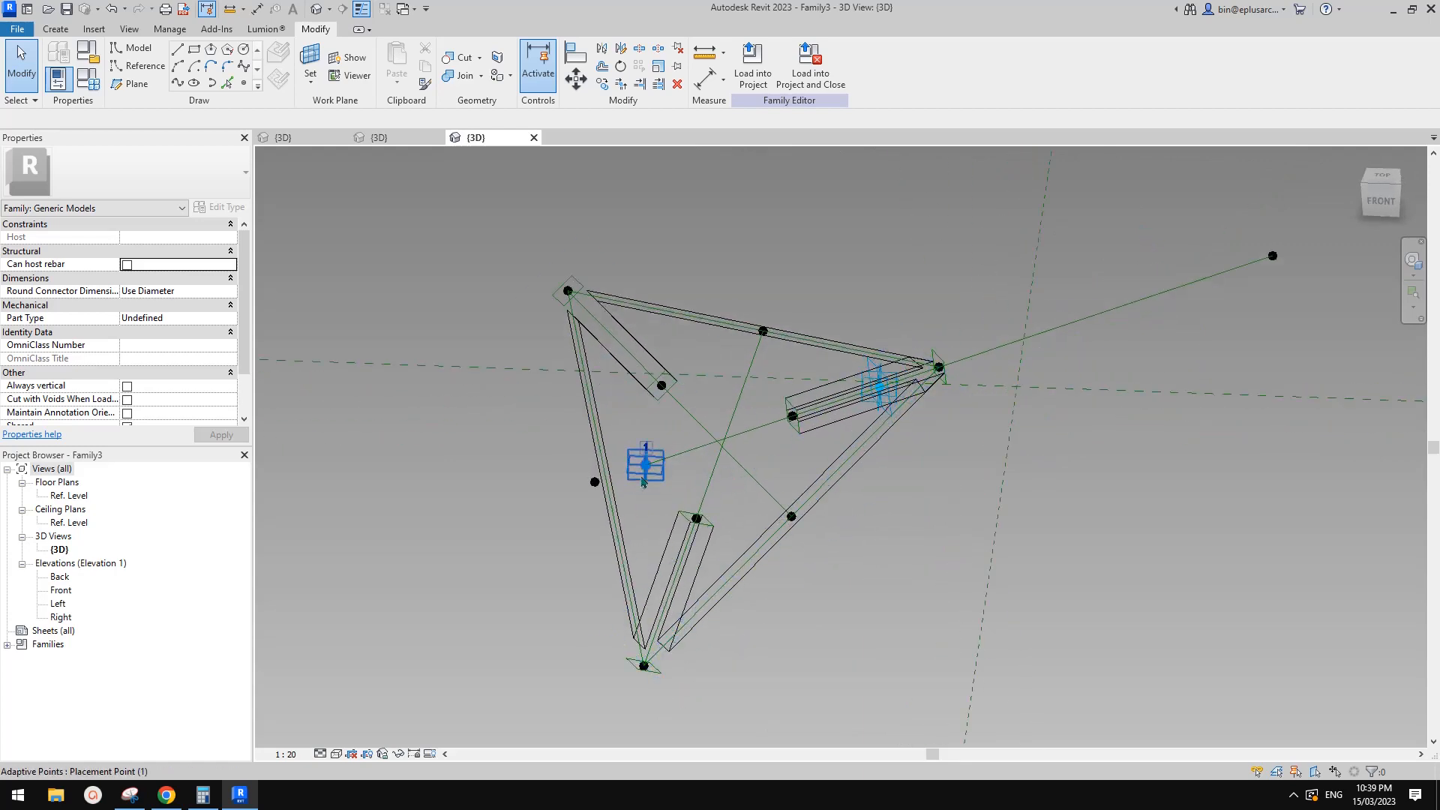
{"action": "left_click_drag", "start_coordinate": [691, 466], "coordinate": [716, 471]}
{"action": "scroll", "coordinate": [765, 485], "scroll_direction": "down", "scroll_amount": 1}
{"action": "left_click", "coordinate": [764, 485]}
{"action": "middle_click_drag", "start_coordinate": [851, 494], "coordinate": [808, 452], "text": "shift"}
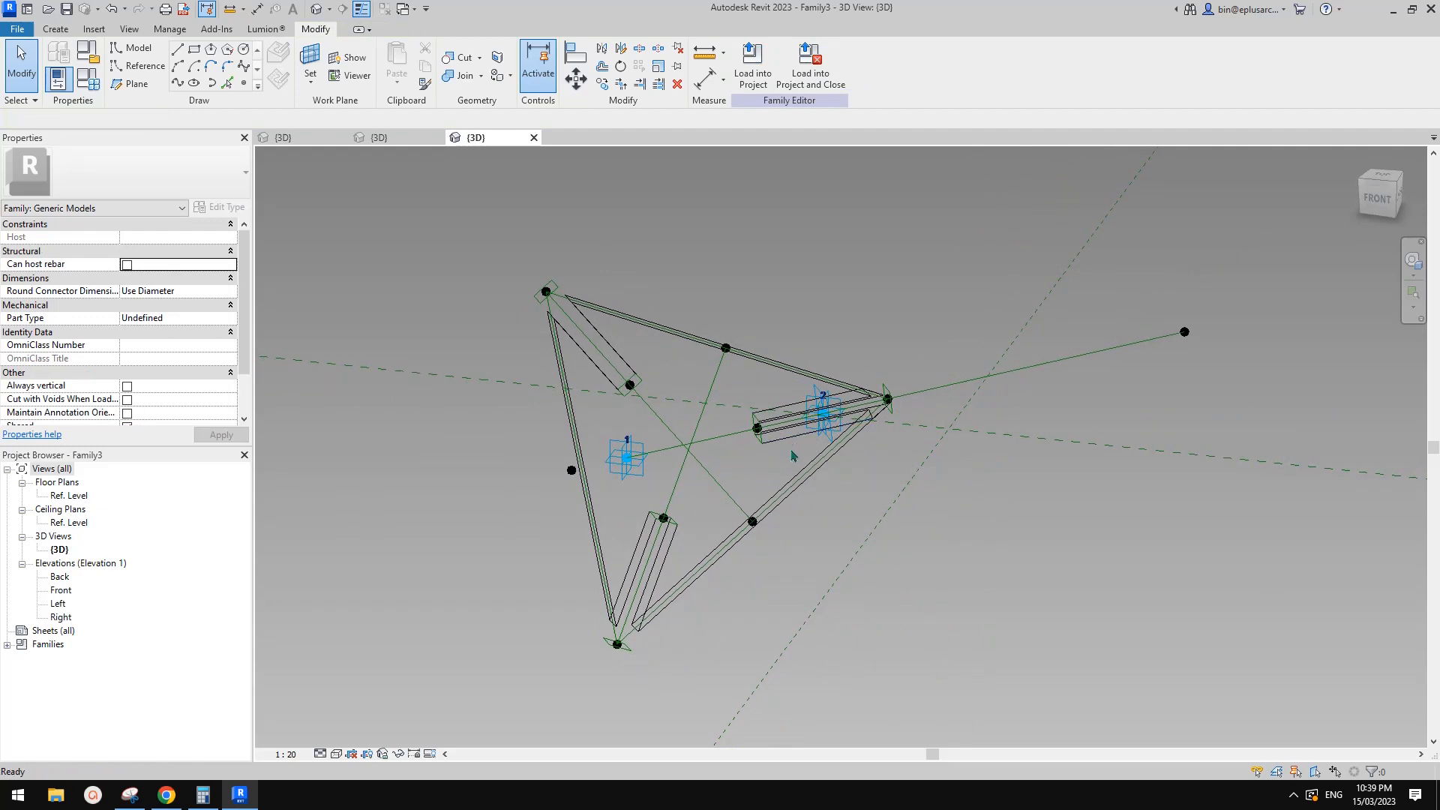
Try to move adaptive point 2 outwards, away from adaptive point 1 and past the original panel corner.
{"action": "scroll", "coordinate": [813, 449], "scroll_direction": "up", "scroll_amount": 3}
{"action": "middle_click_drag", "start_coordinate": [813, 447], "coordinate": [840, 382]}
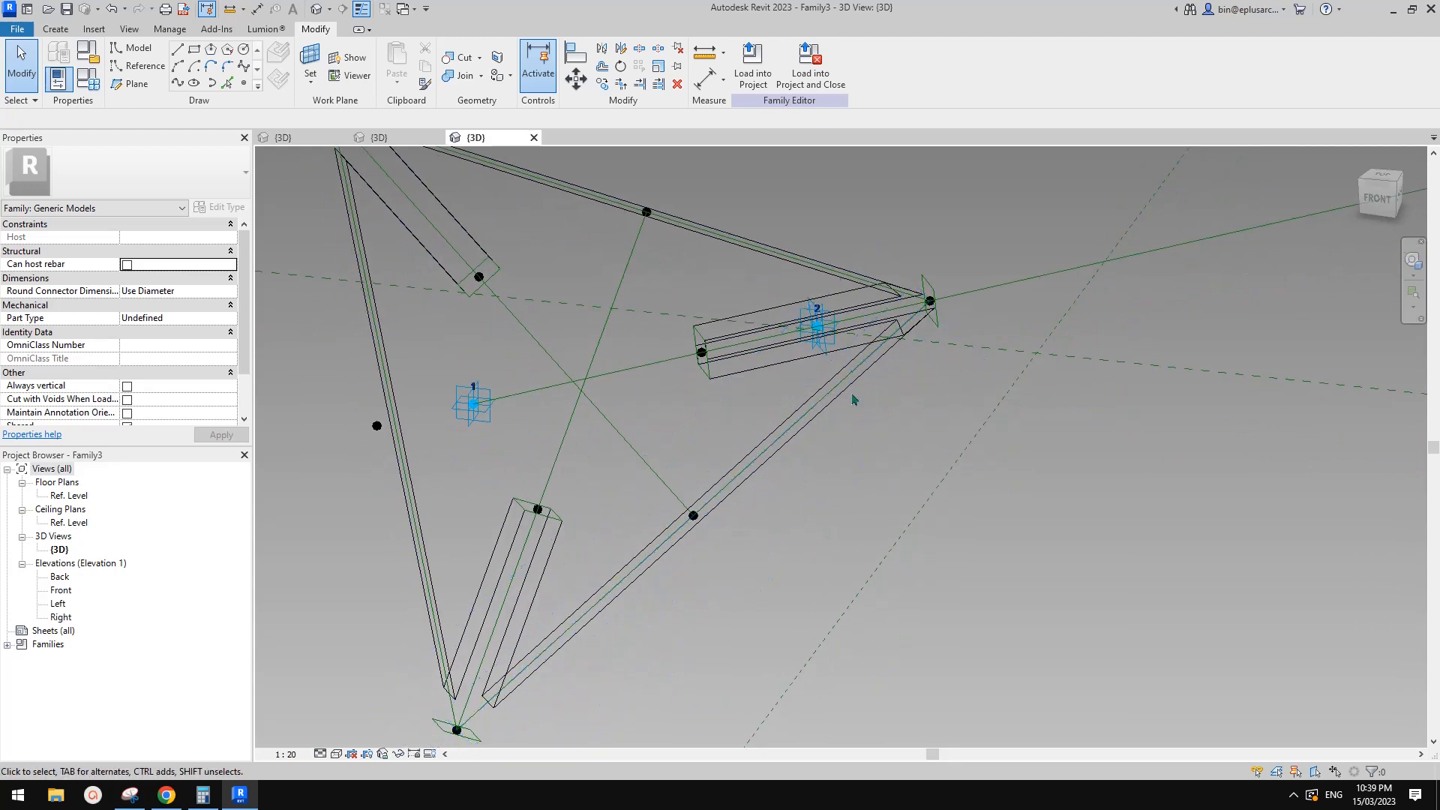
{"action": "left_click_drag", "start_coordinate": [817, 353], "coordinate": [1129, 339]}
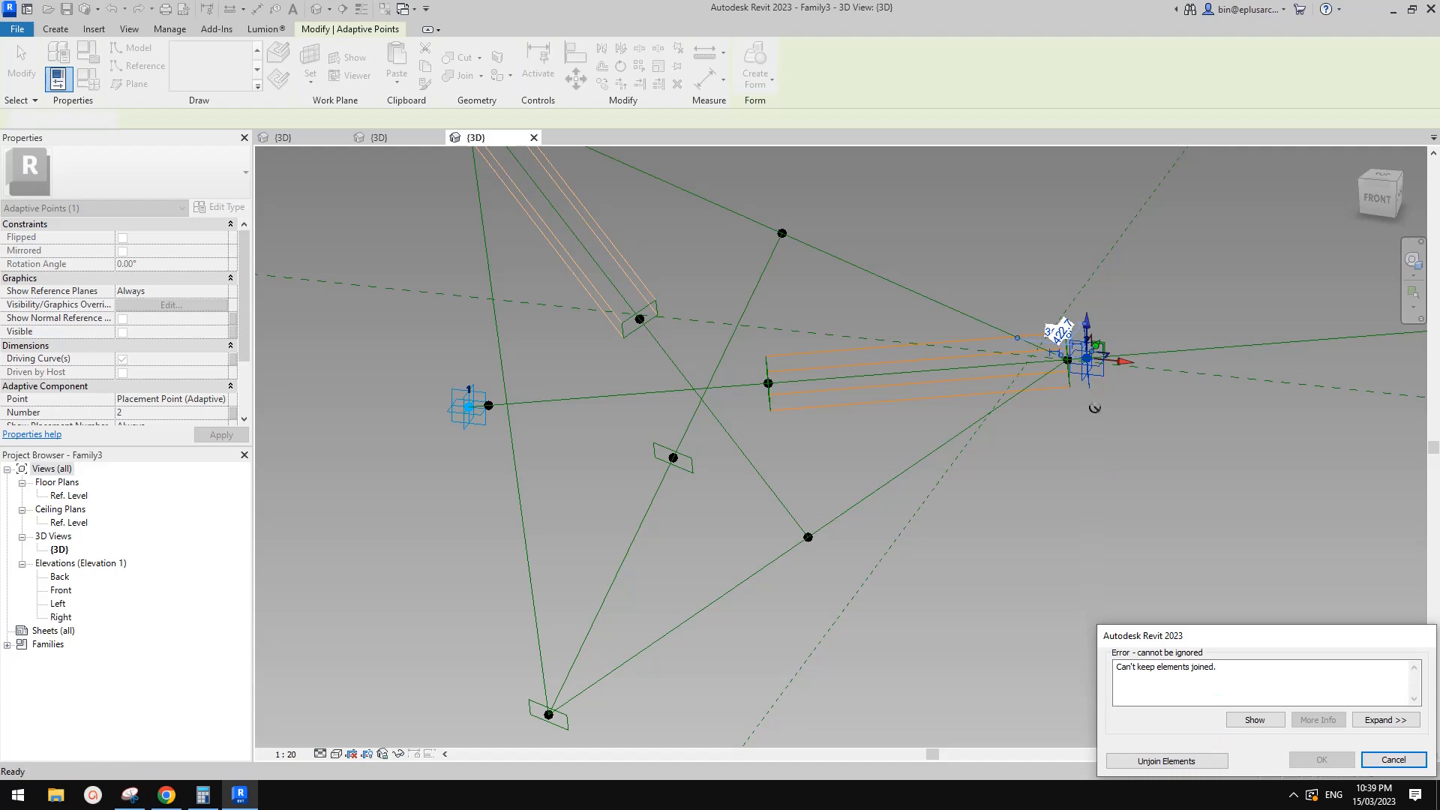
{"action": "key", "text": "Escape"}
{"action": "scroll", "coordinate": [966, 356], "scroll_direction": "down", "scroll_amount": 6}
{"action": "middle_click_drag", "start_coordinate": [960, 373], "coordinate": [1000, 353], "text": "shift"}
{"action": "scroll", "coordinate": [1136, 314], "scroll_direction": "up", "scroll_amount": 2}
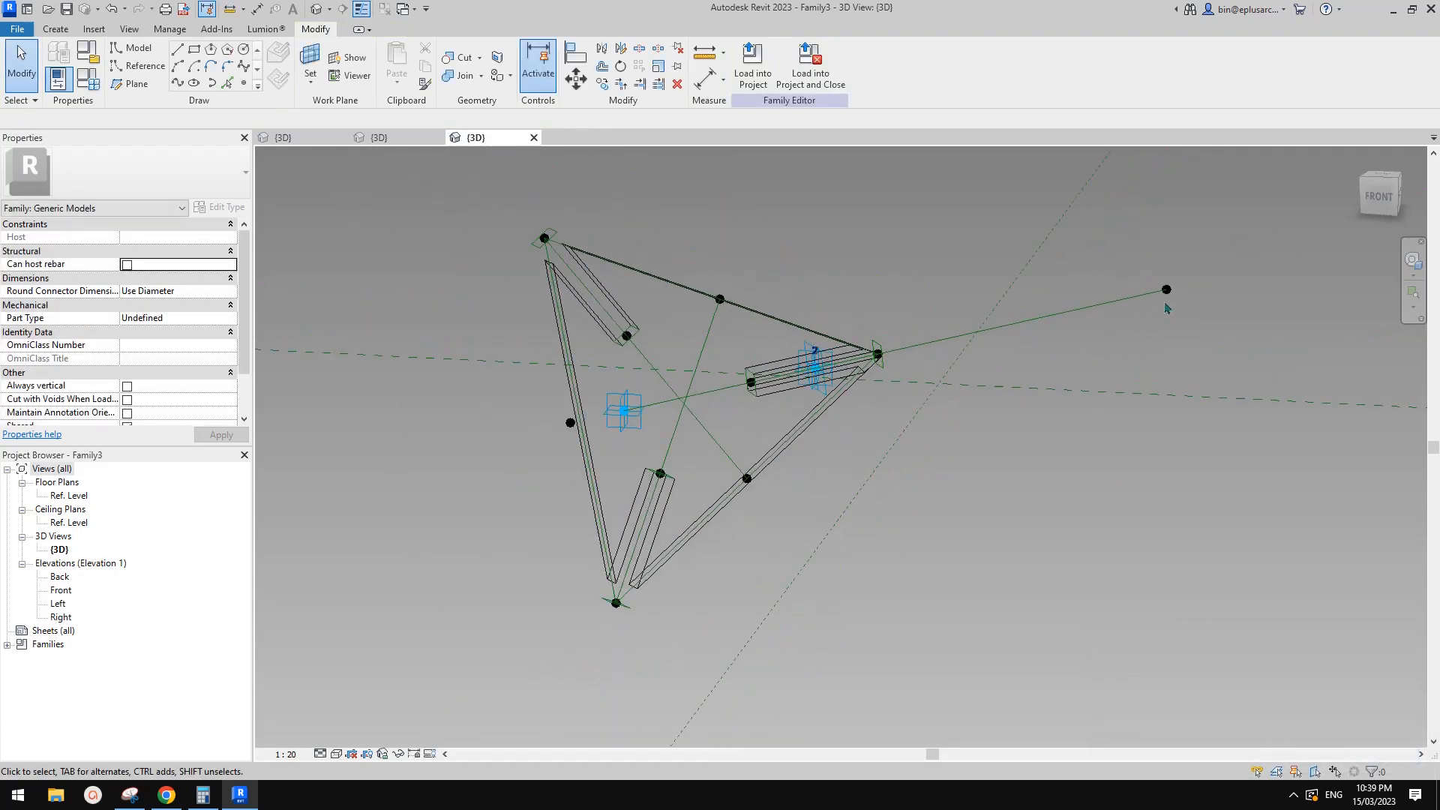
Pull the outer end point of the extended reference line inwards to an offset of about 2909.
{"action": "left_click", "coordinate": [1170, 302]}
{"action": "middle_click_drag", "start_coordinate": [1186, 304], "coordinate": [1138, 340]}
{"action": "mouse_move", "coordinate": [1158, 319]}
{"action": "left_mouse_down"}
{"action": "mouse_move", "coordinate": [1226, 307]}
{"action": "mouse_move", "coordinate": [1134, 331]}
{"action": "left_mouse_up"}
{"action": "middle_click_drag", "start_coordinate": [623, 435], "coordinate": [685, 419]}
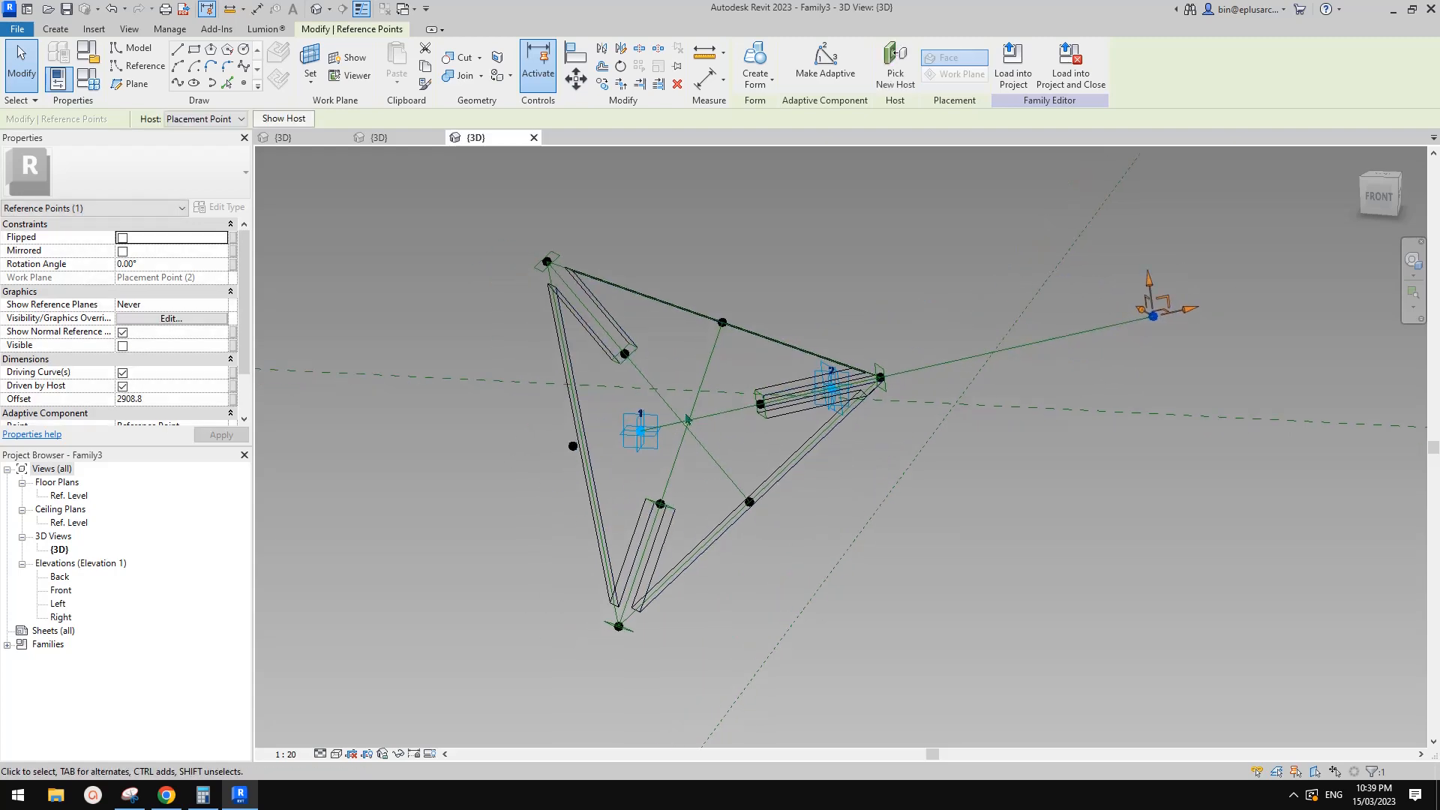
{"action": "key", "text": "Escape"}
Align the horizontal plane of adaptive point 1 to the Ref. Level.
{"action": "left_click", "coordinate": [639, 428]}
{"action": "mouse_move", "coordinate": [714, 330]}
{"action": "middle_mouse_down", "text": "shift"}
{"action": "mouse_move", "coordinate": [733, 243]}
{"action": "mouse_move", "coordinate": [852, 282]}
{"action": "mouse_move", "coordinate": [926, 286]}
{"action": "mouse_move", "coordinate": [708, 323]}
{"action": "middle_mouse_up", "text": "shift"}
{"action": "middle_click_drag", "start_coordinate": [708, 323], "coordinate": [739, 330]}
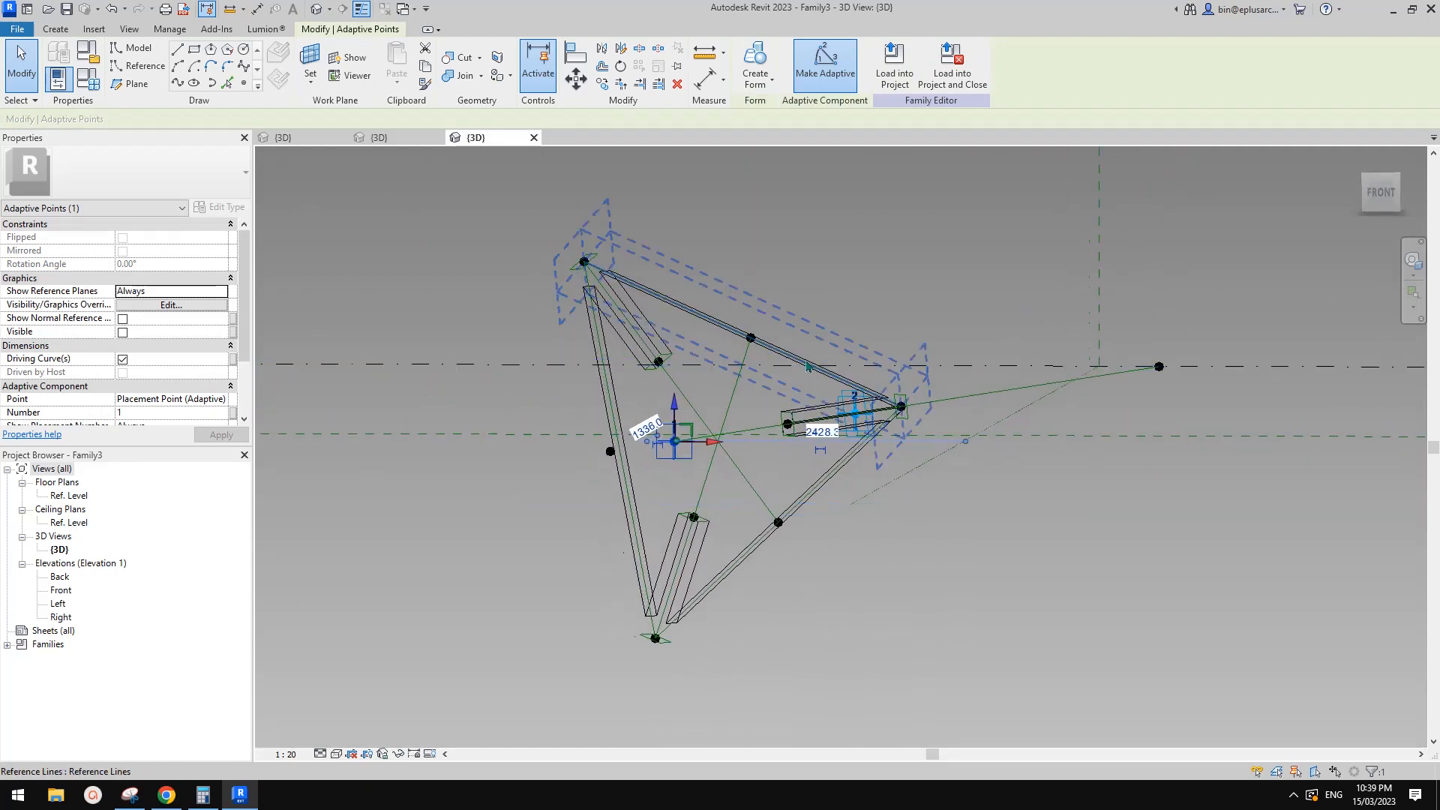
{"action": "key", "text": "Escape"}
{"action": "scroll", "coordinate": [703, 454], "scroll_direction": "up", "scroll_amount": 2}
{"action": "middle_click_drag", "start_coordinate": [703, 454], "coordinate": [883, 472]}
{"action": "scroll", "coordinate": [720, 456], "scroll_direction": "down", "scroll_amount": 3}
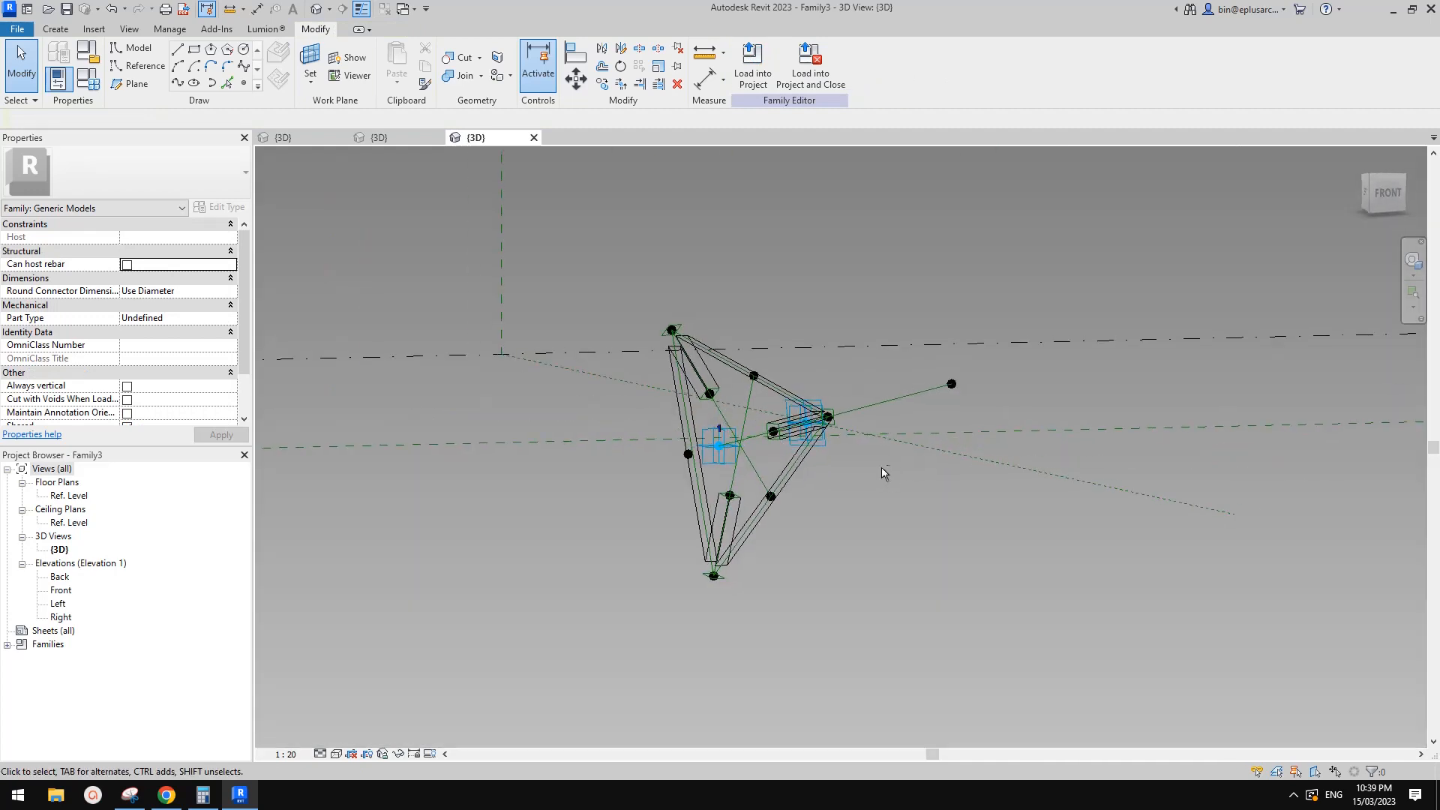
{"action": "key", "text": "l"}
{"action": "middle_click_drag", "start_coordinate": [864, 424], "coordinate": [861, 335], "text": "shift"}
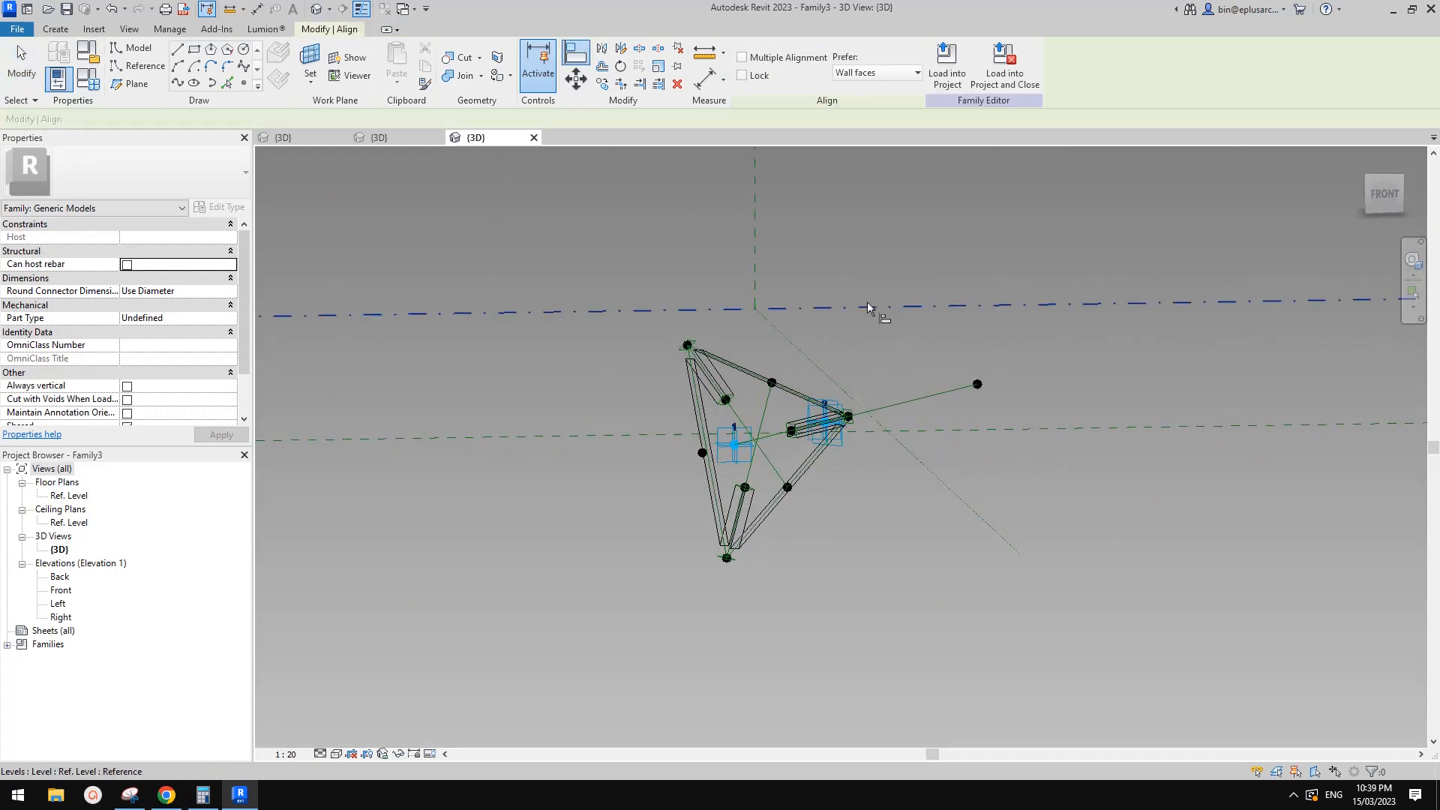
{"action": "left_click", "coordinate": [867, 305]}
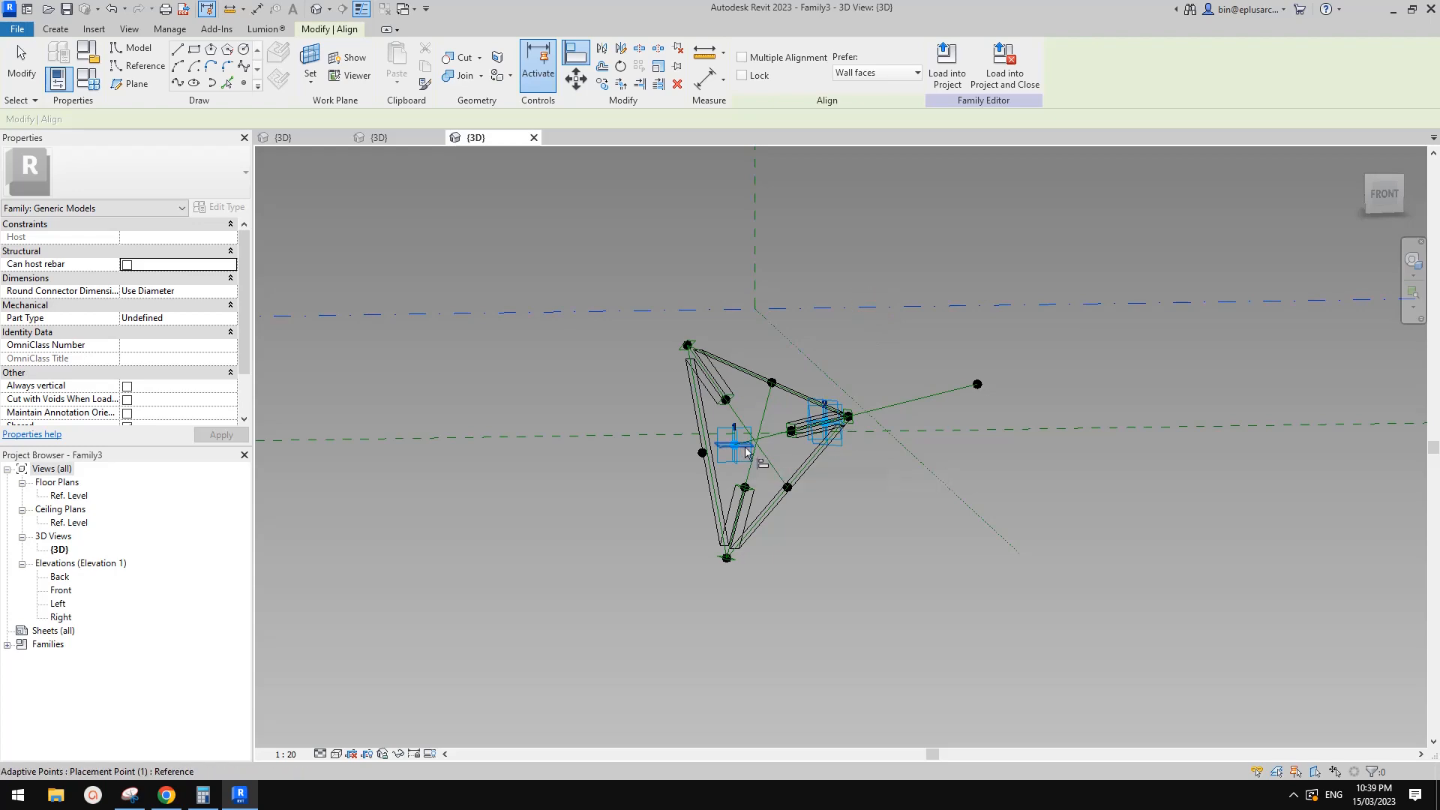
{"action": "left_click", "coordinate": [745, 448]}
Align the horizontal plane of adaptive point 2 to the Ref. Level.
{"action": "left_click", "coordinate": [935, 309]}
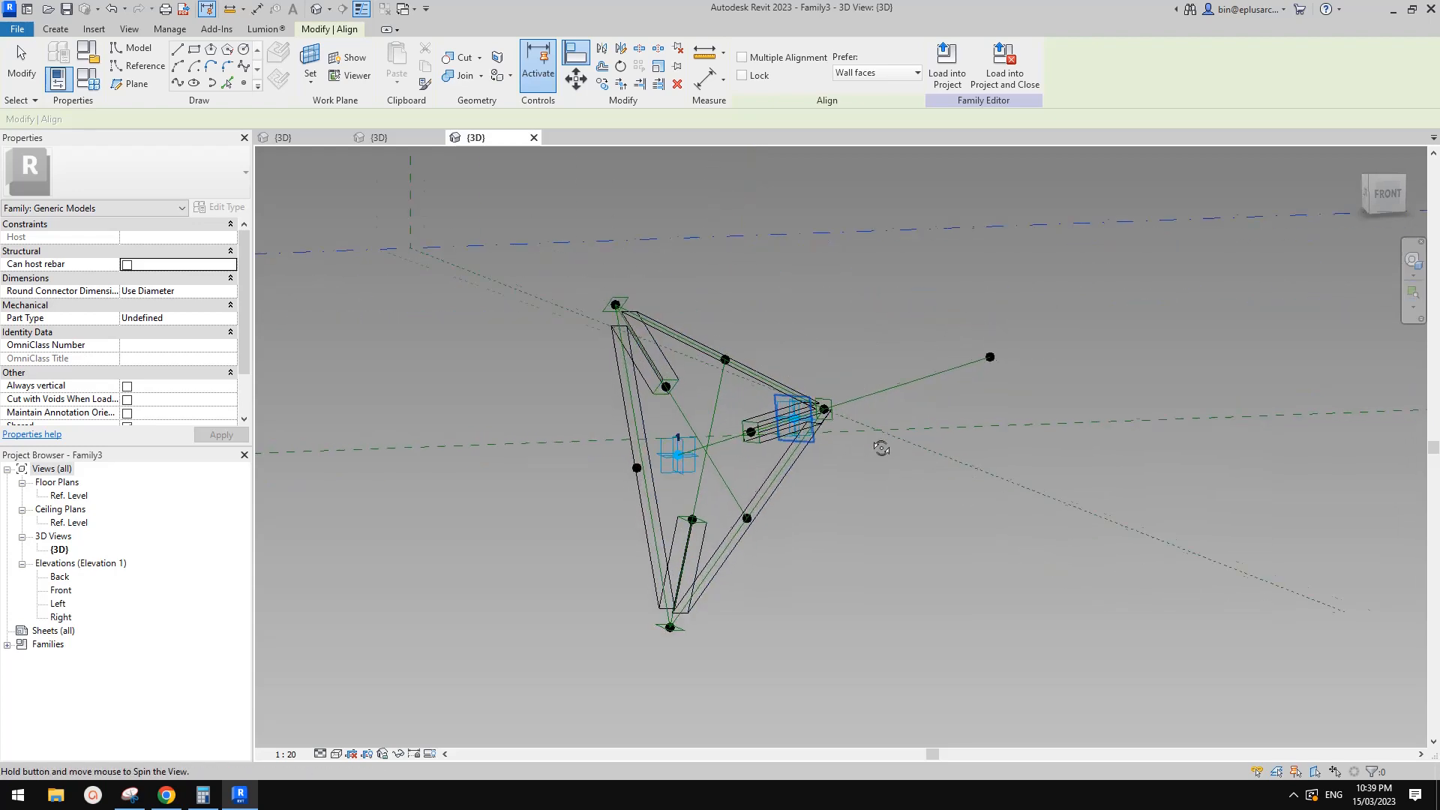
{"action": "scroll", "coordinate": [845, 427], "scroll_direction": "up", "scroll_amount": 5}
{"action": "scroll", "coordinate": [817, 414], "scroll_direction": "up", "scroll_amount": 5}
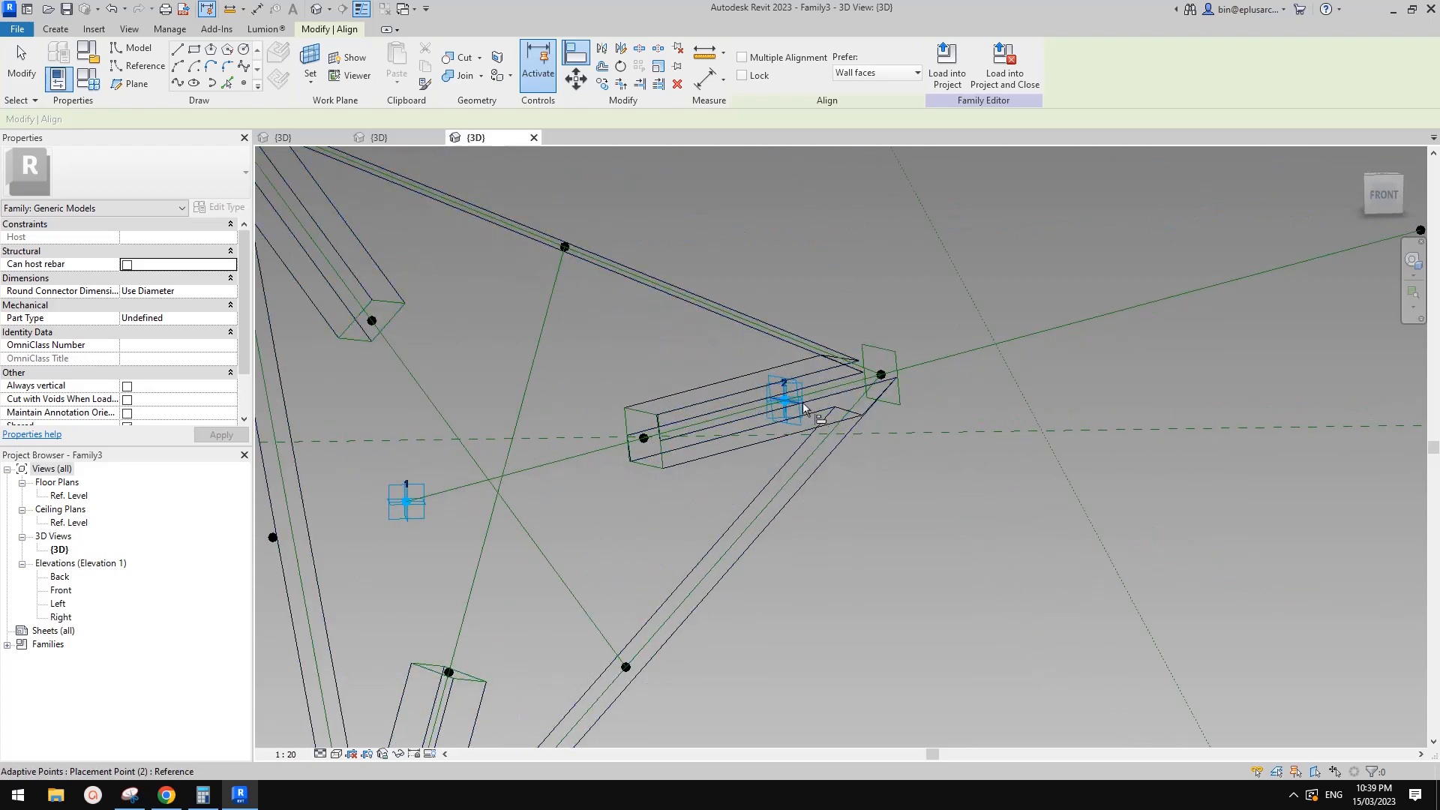
{"action": "scroll", "coordinate": [776, 407], "scroll_direction": "down", "scroll_amount": 6}
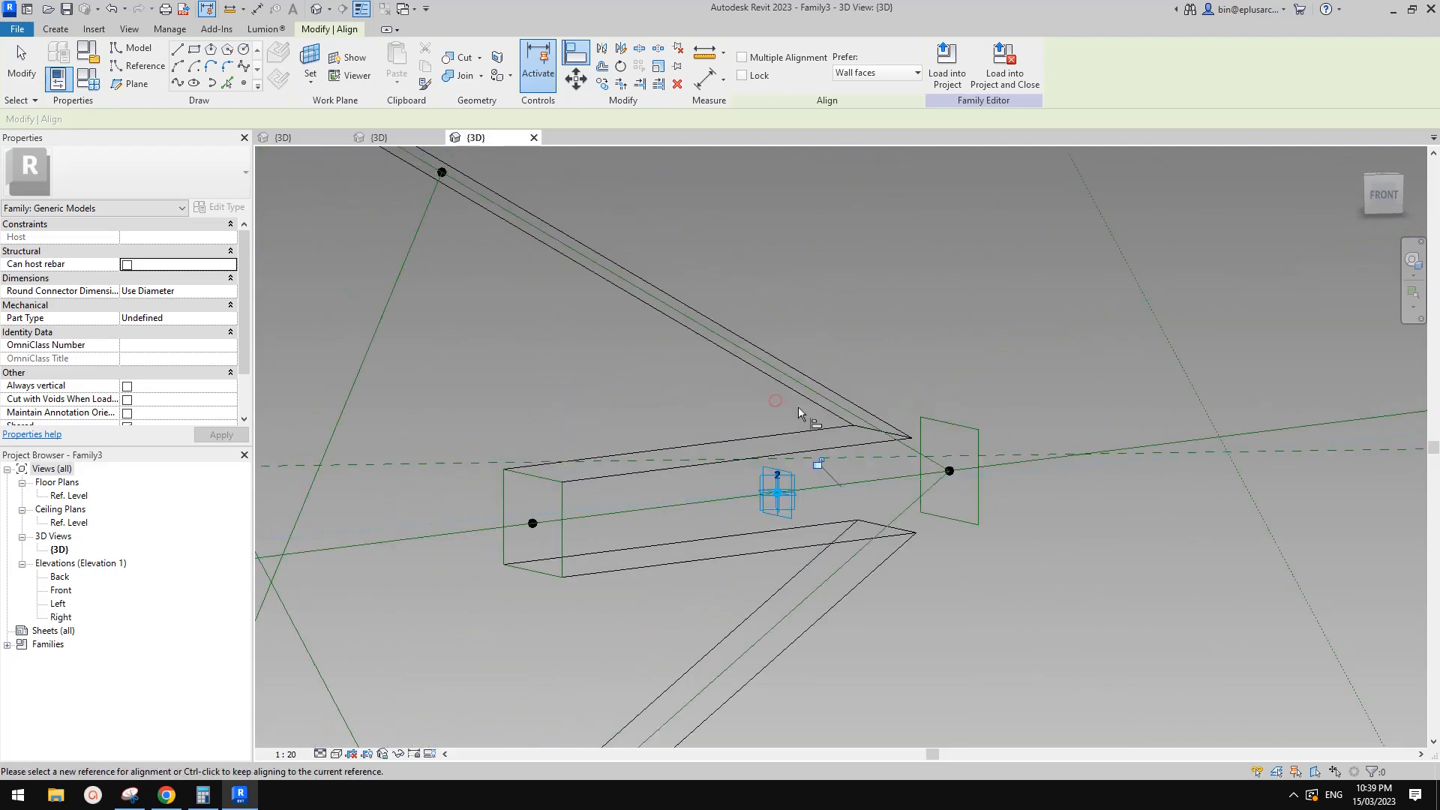
{"action": "key", "text": "Escape"}
{"action": "scroll", "coordinate": [843, 409], "scroll_direction": "down", "scroll_amount": 2}
{"action": "middle_click_drag", "start_coordinate": [843, 409], "coordinate": [793, 484], "text": "shift"}
{"action": "scroll", "coordinate": [756, 423], "scroll_direction": "up", "scroll_amount": 2}
{"action": "left_click", "coordinate": [755, 435]}
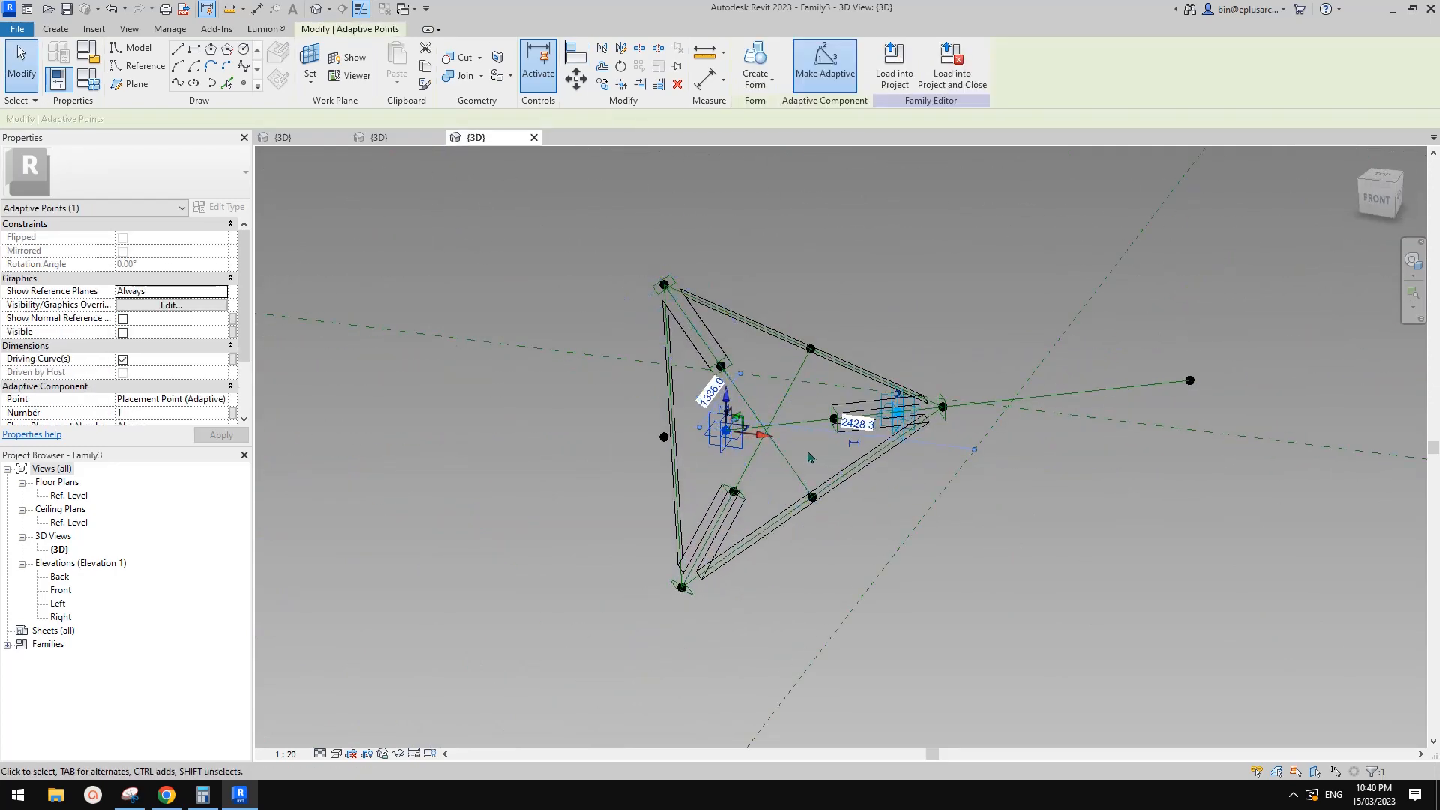
{"action": "scroll", "coordinate": [842, 429], "scroll_direction": "up", "scroll_amount": 3}
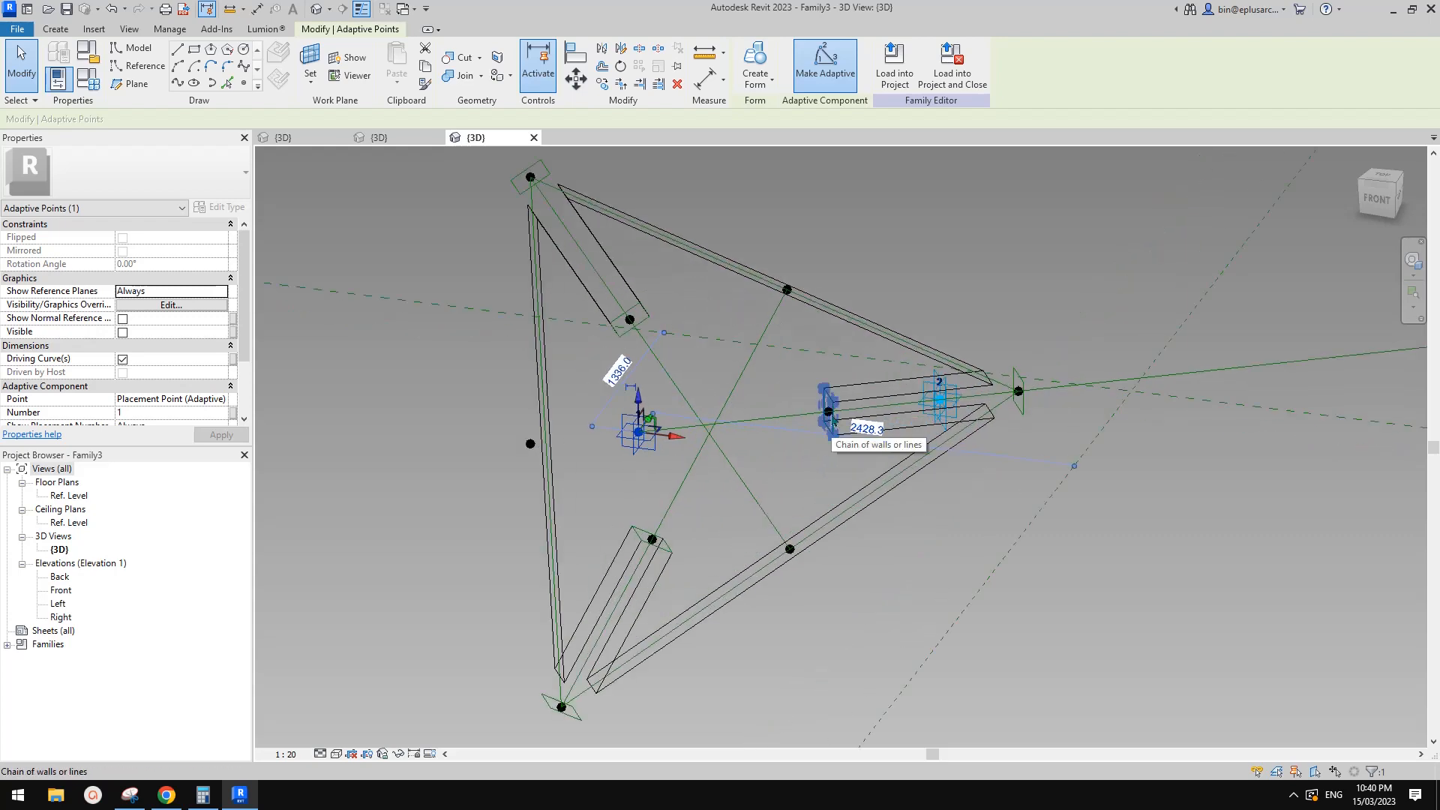
{"action": "middle_click_drag", "start_coordinate": [844, 425], "coordinate": [830, 427]}
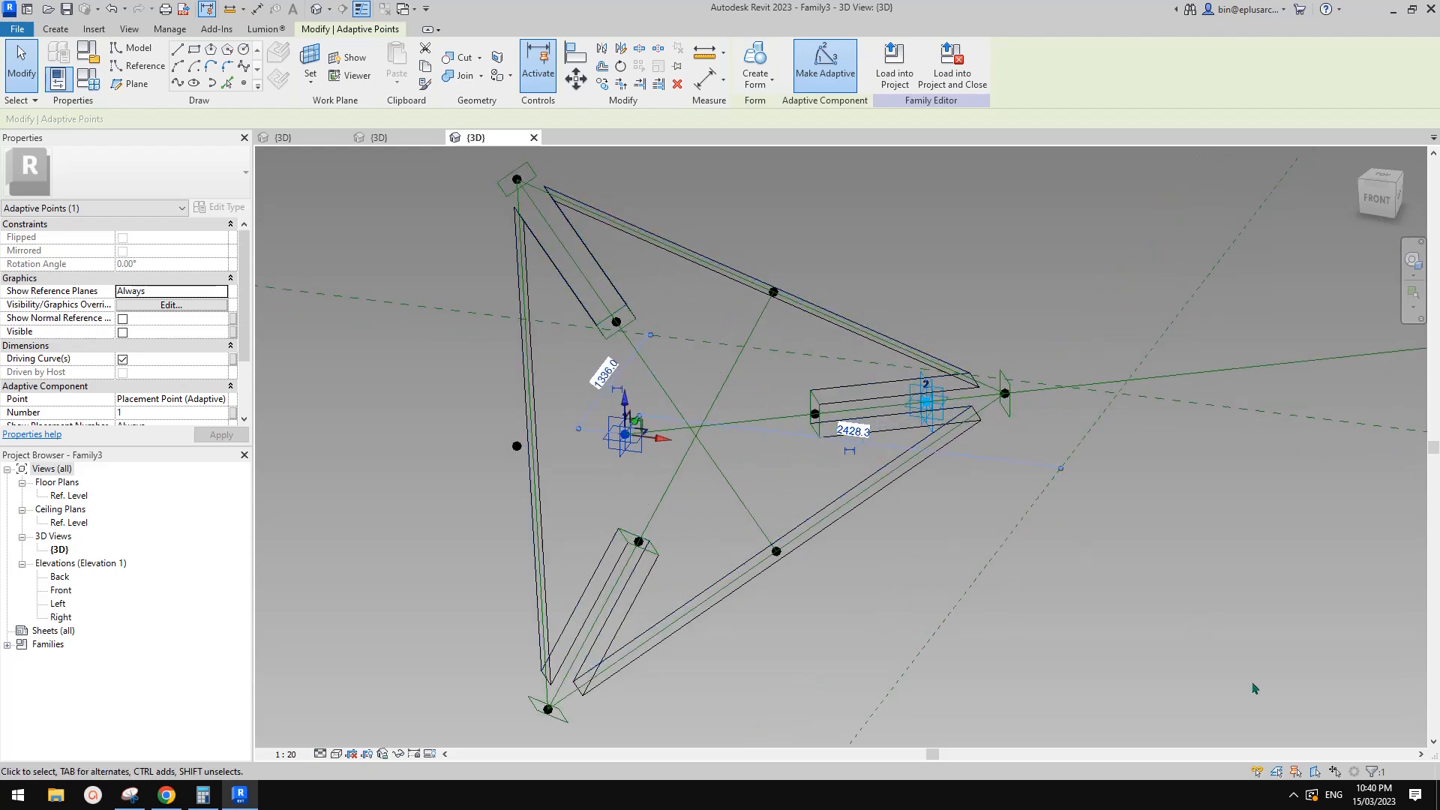
{"action": "left_click", "coordinate": [1294, 796]}
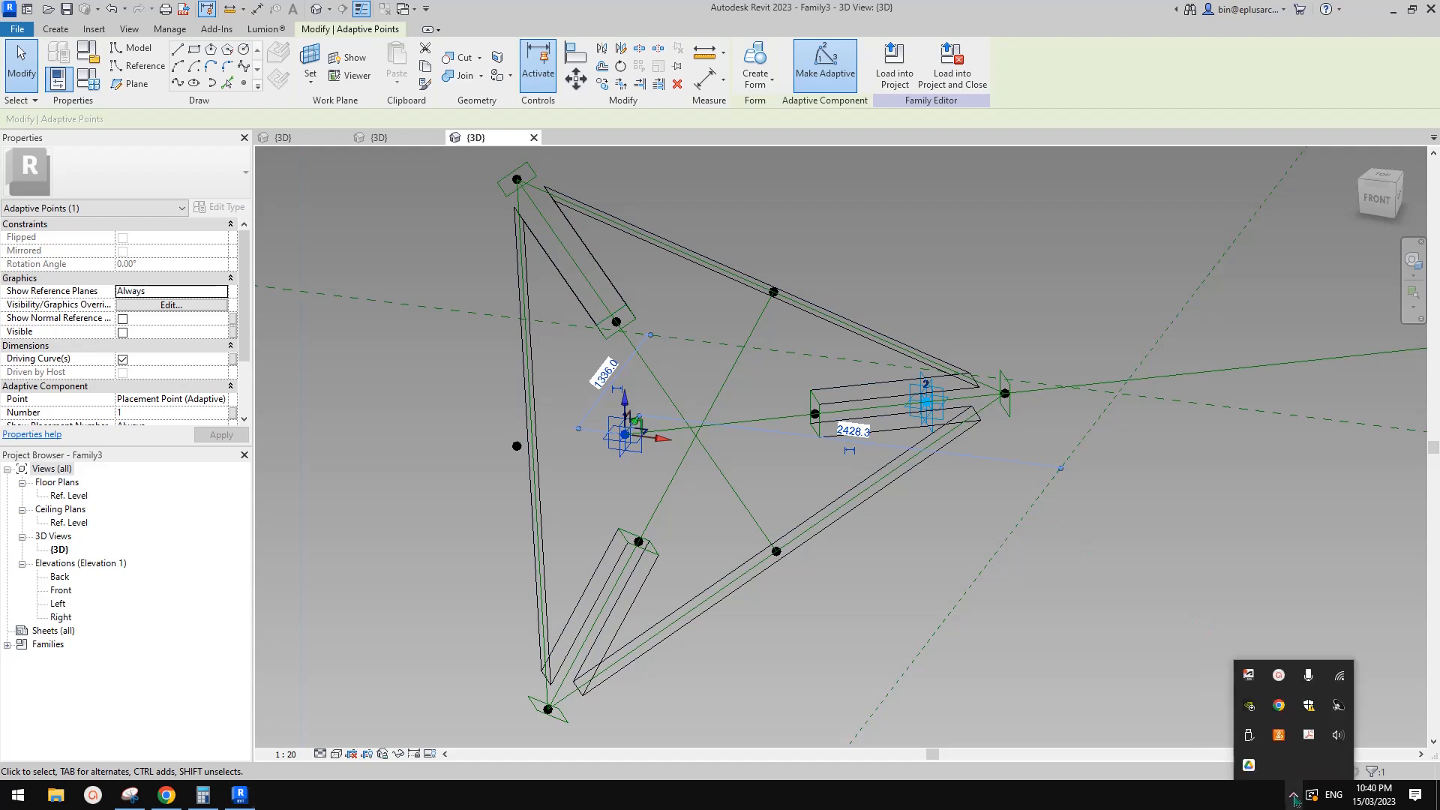
{"action": "left_click", "coordinate": [1279, 683]}
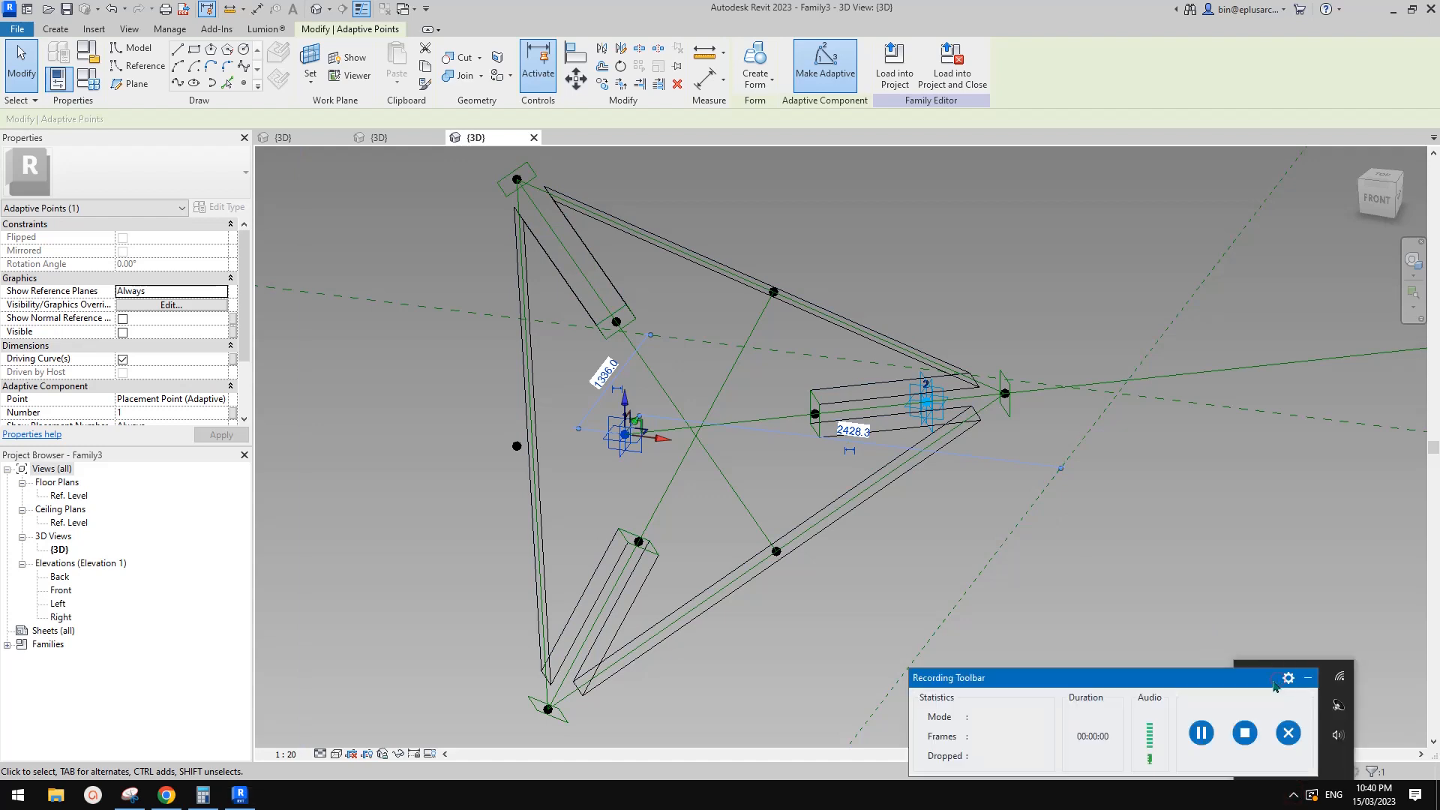
{"action": "left_click", "coordinate": [1201, 733]}
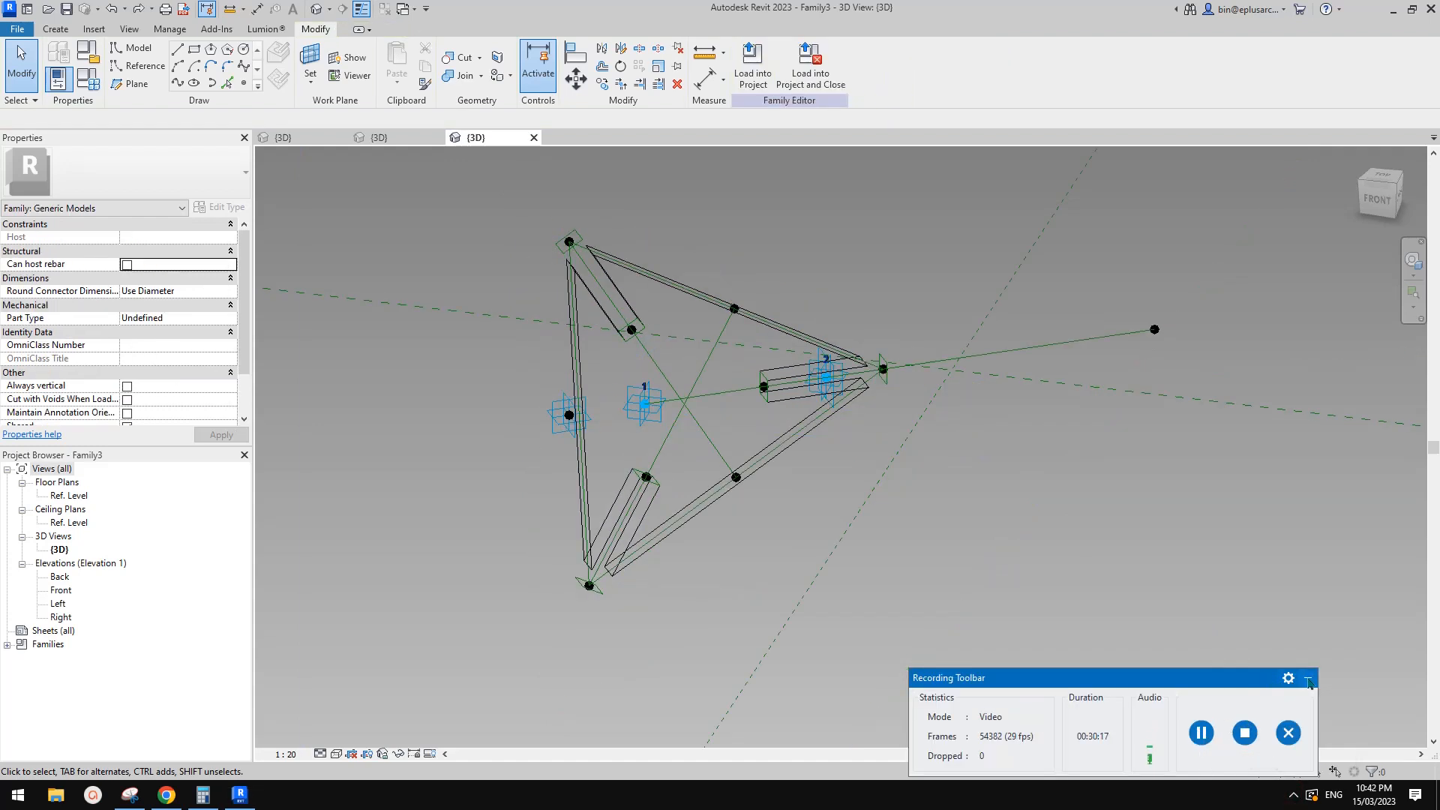
{"action": "left_click", "coordinate": [1308, 680]}
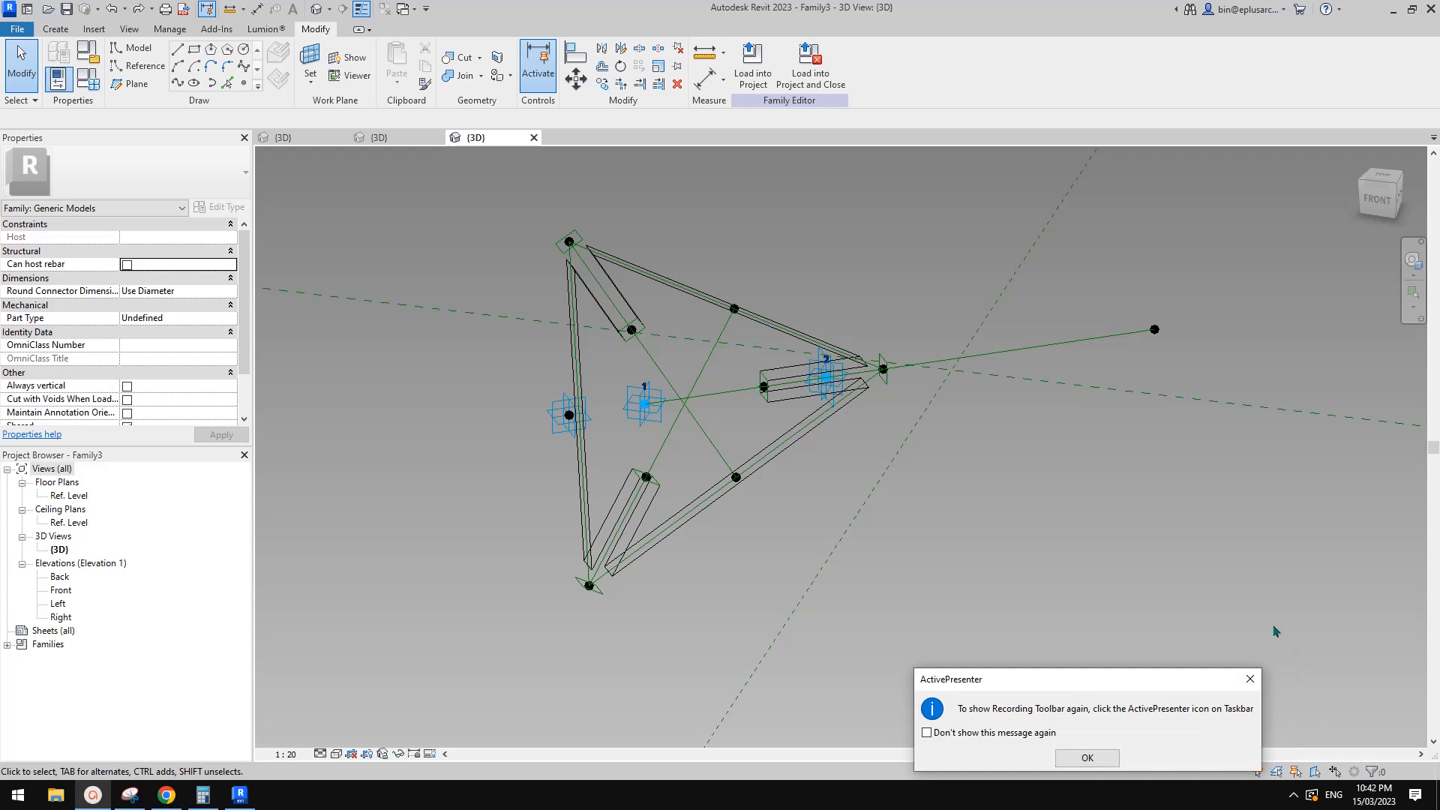
{"action": "left_click", "coordinate": [1249, 681]}
Rehost the panel's corner reference point to a spot on the extended reference line between adaptive points 1 and 2.
{"action": "middle_click_drag", "start_coordinate": [841, 459], "coordinate": [851, 424]}
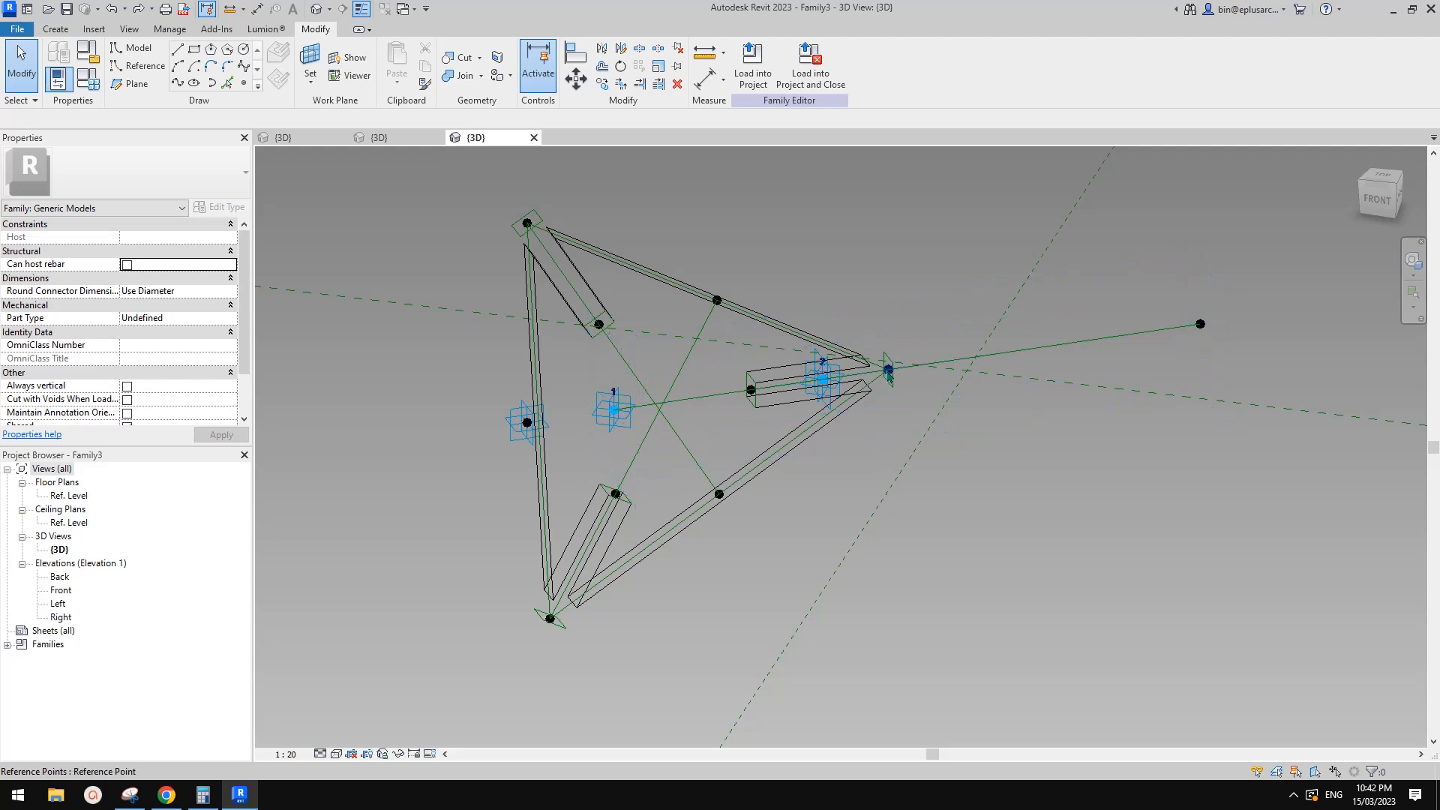
{"action": "left_click", "coordinate": [888, 371]}
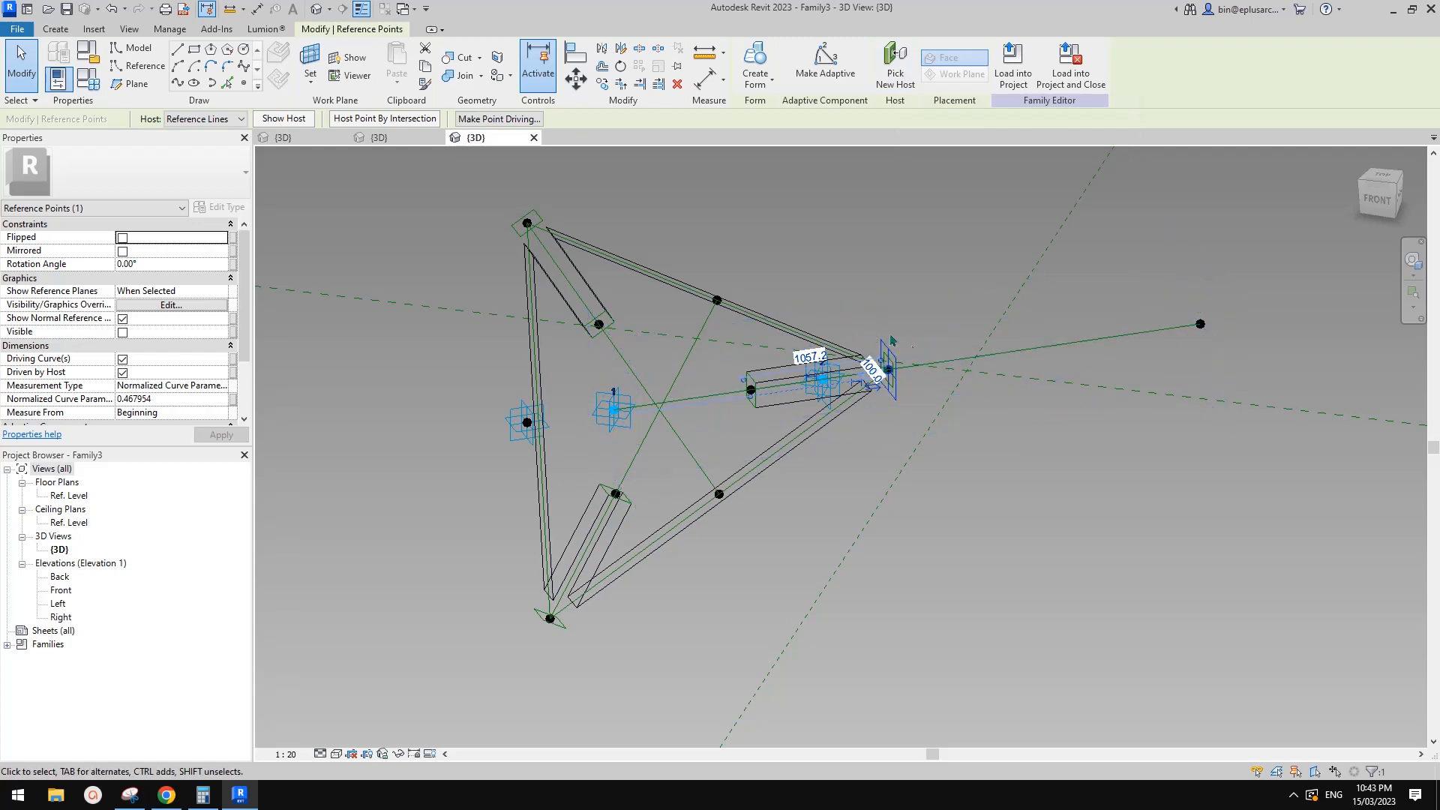
{"action": "scroll", "coordinate": [891, 340], "scroll_direction": "up", "scroll_amount": 2}
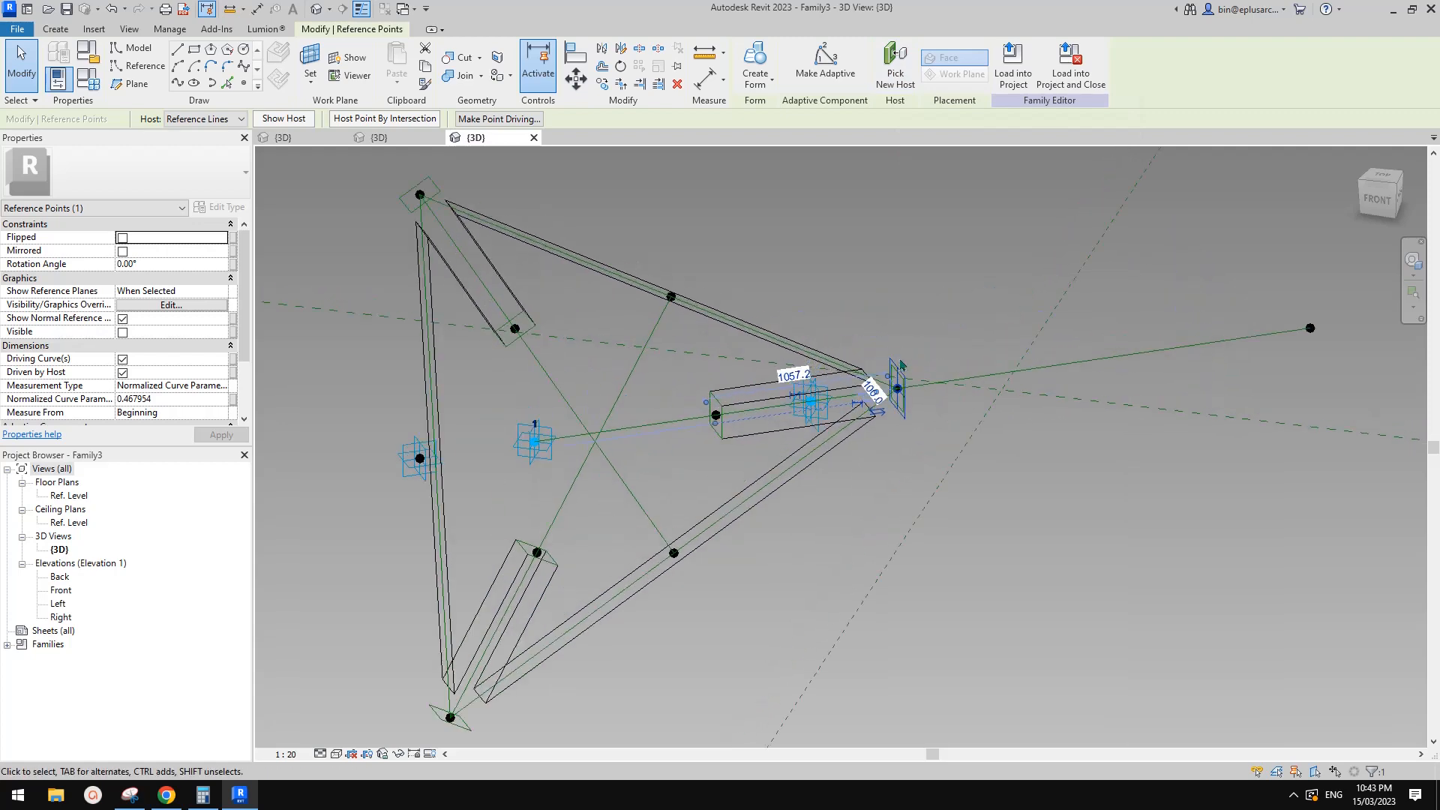
{"action": "left_click", "coordinate": [900, 79]}
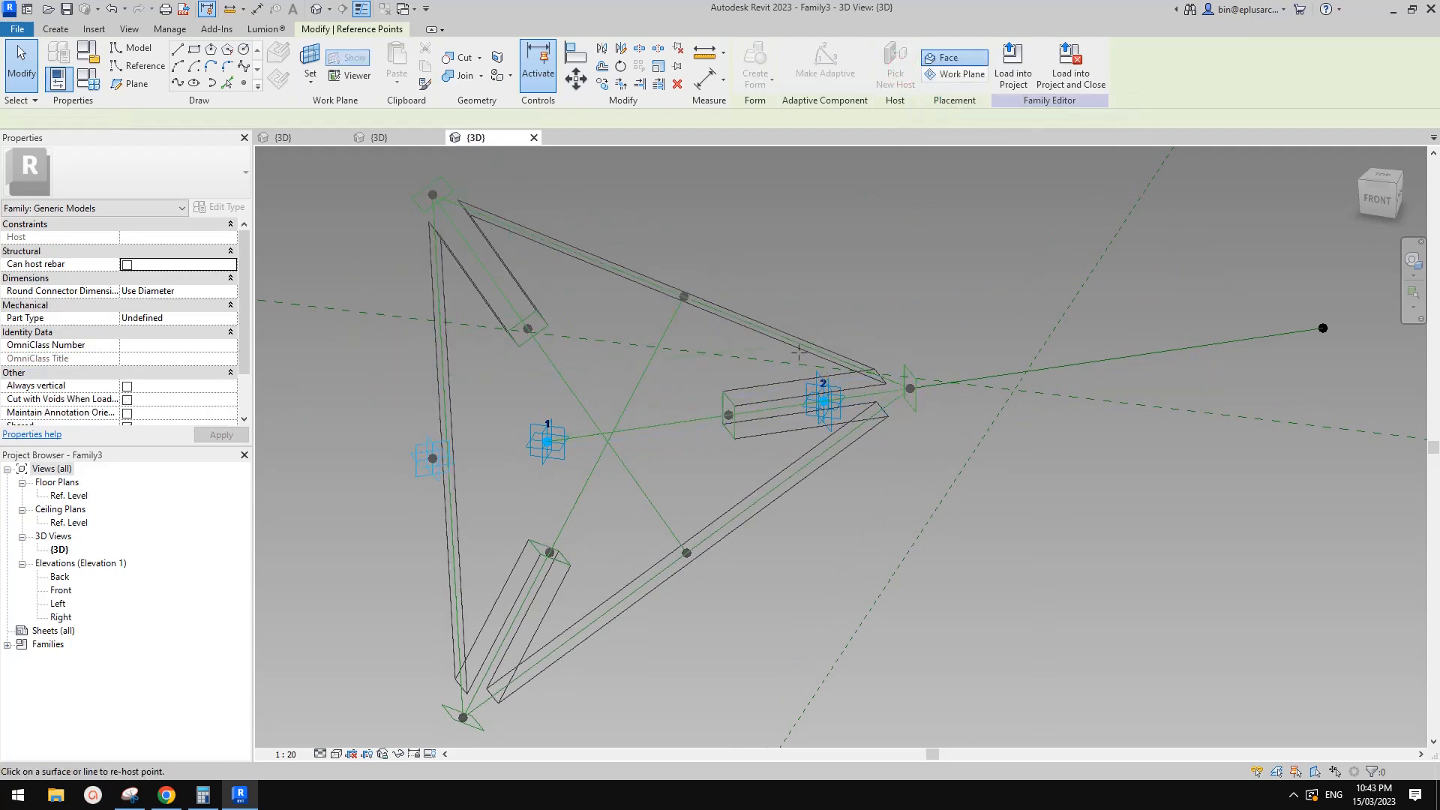
{"action": "left_click", "coordinate": [787, 405]}
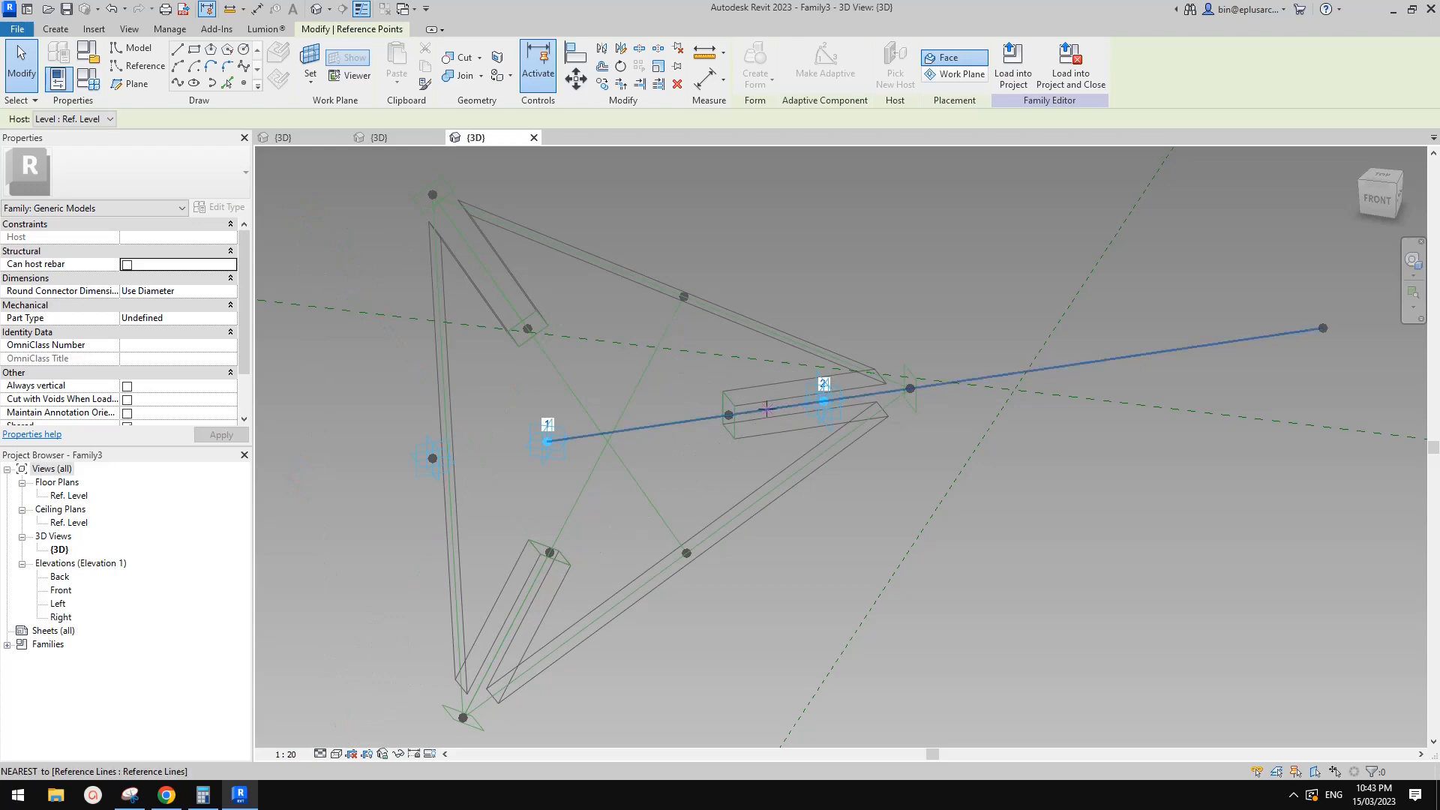
{"action": "left_click_drag", "start_coordinate": [910, 388], "coordinate": [767, 409]}
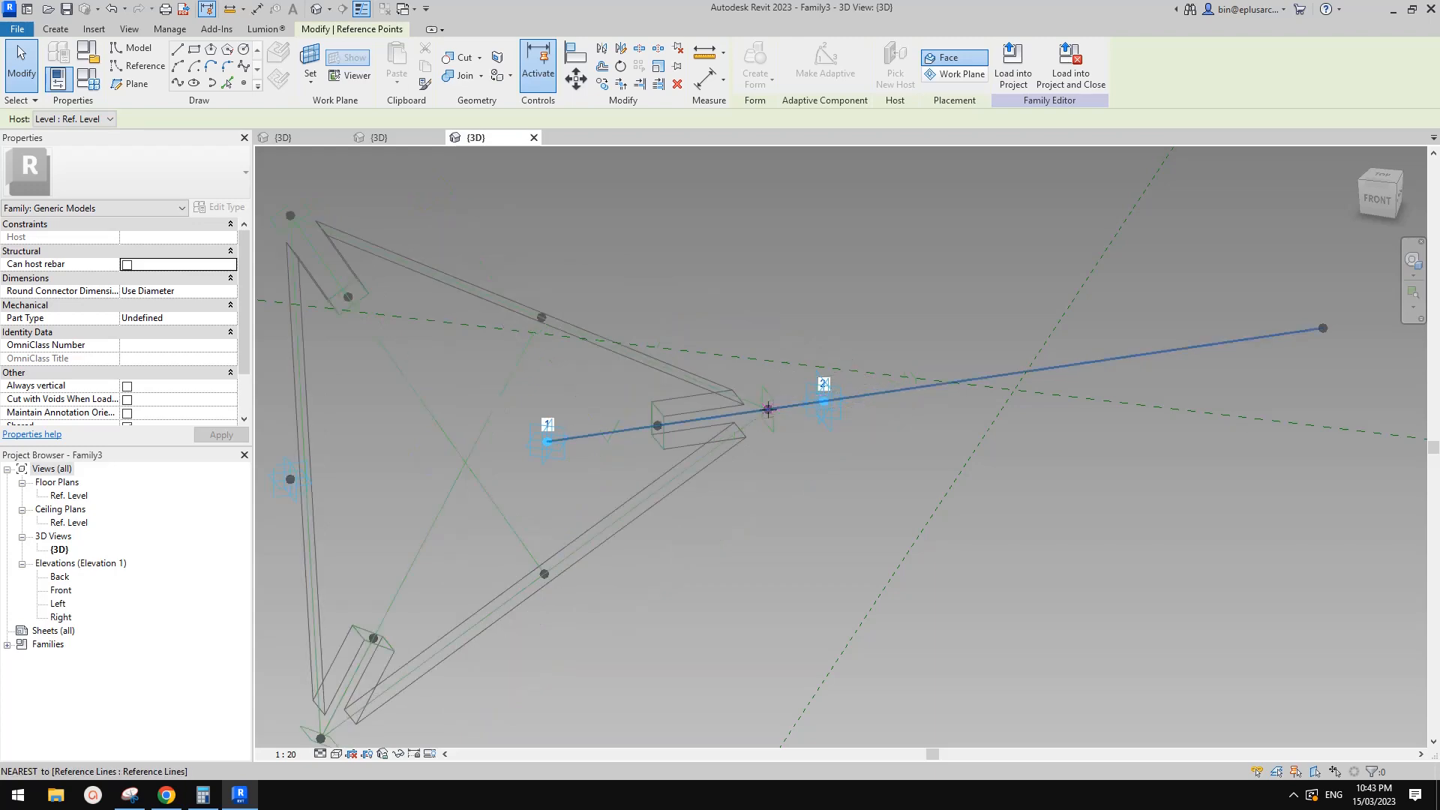
{"action": "left_click", "coordinate": [782, 456]}
{"action": "scroll", "coordinate": [997, 401], "scroll_direction": "down", "scroll_amount": 2}
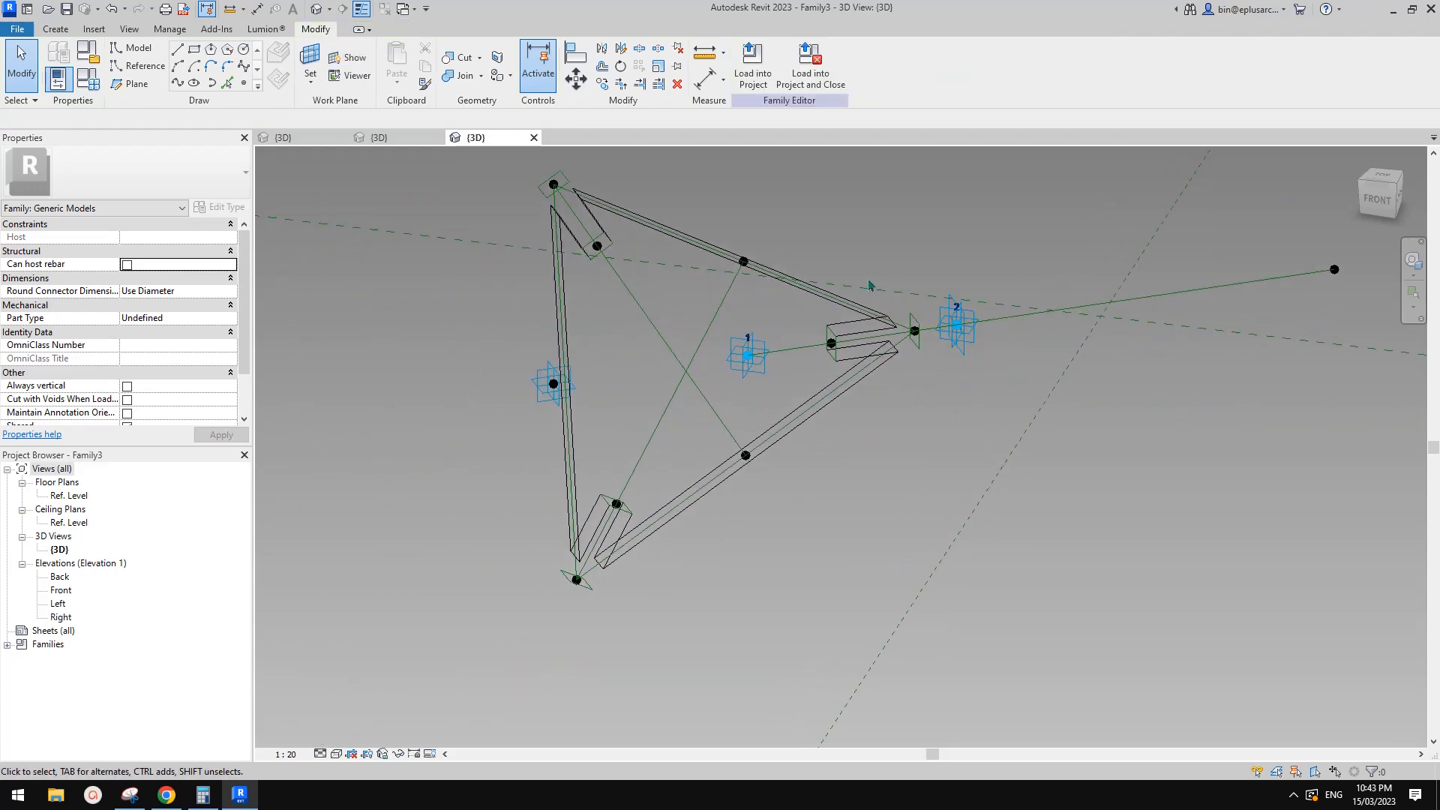
Check the normalized curve parameter of the reference point at the middle of the panel's upper sloping edge.
{"action": "middle_click_drag", "start_coordinate": [869, 285], "coordinate": [840, 330], "text": "shift"}
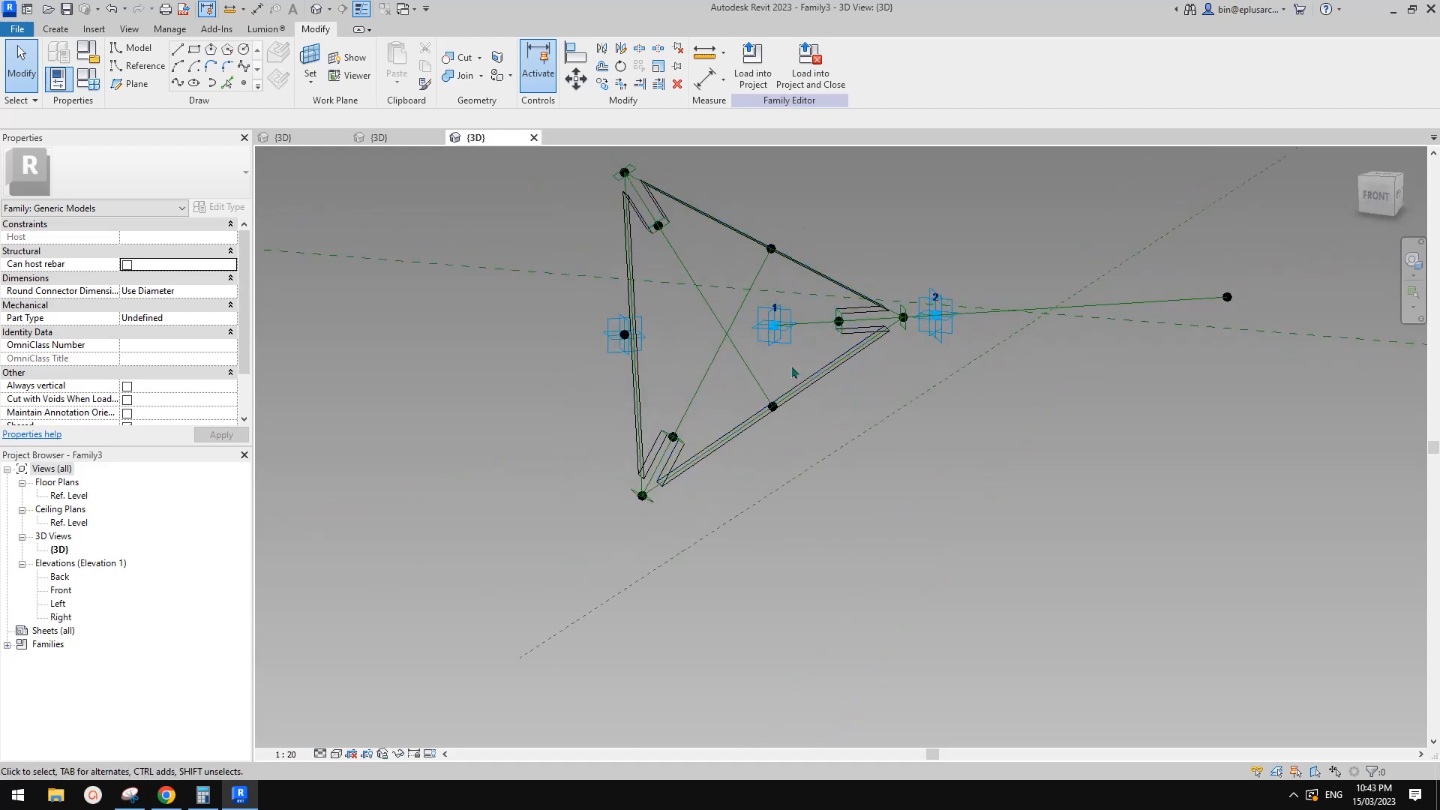
{"action": "middle_click_drag", "start_coordinate": [795, 372], "coordinate": [785, 247], "text": "shift"}
{"action": "scroll", "coordinate": [785, 243], "scroll_direction": "up", "scroll_amount": 1}
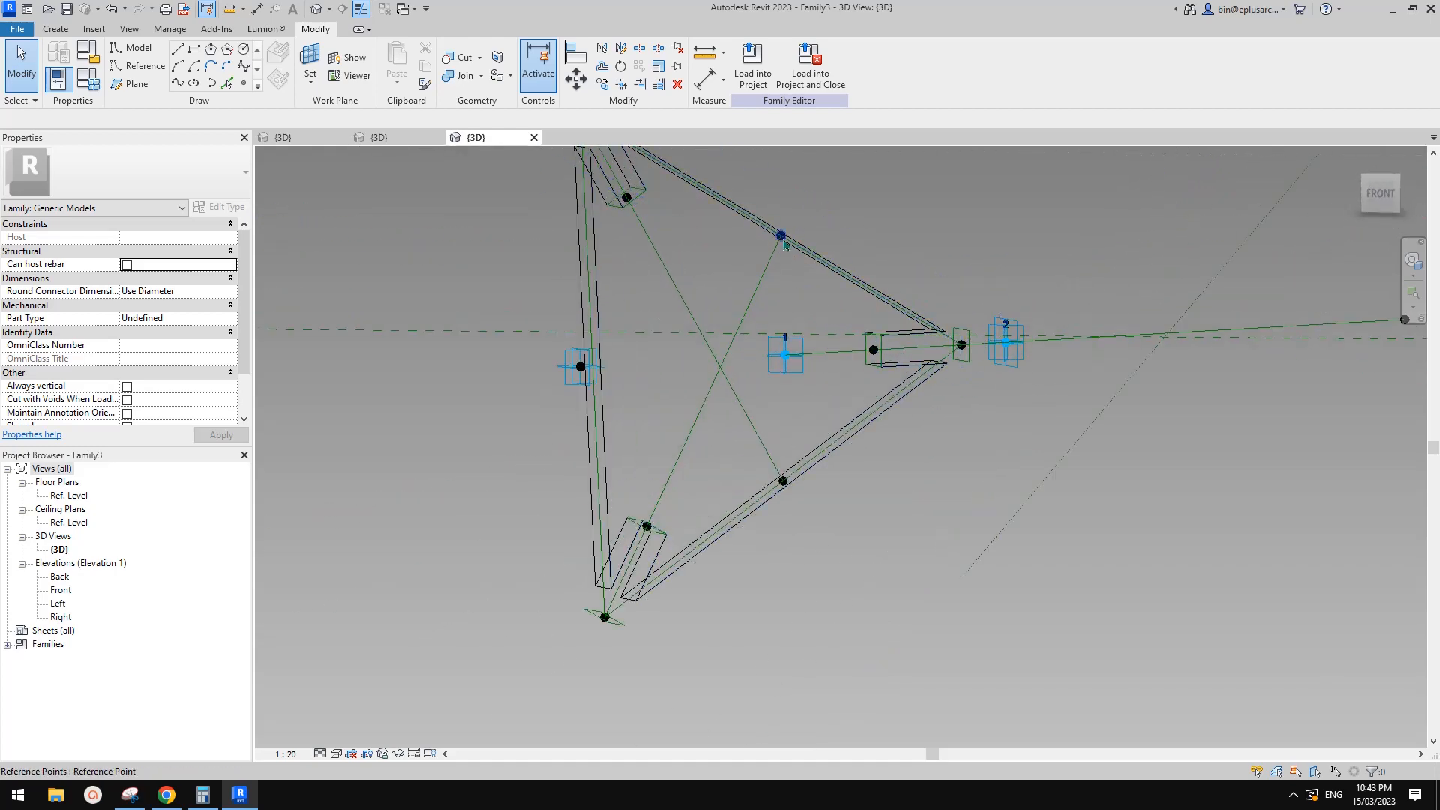
{"action": "left_click", "coordinate": [780, 236]}
{"action": "middle_click_drag", "start_coordinate": [650, 299], "coordinate": [651, 322]}
{"action": "left_click", "coordinate": [165, 399]}
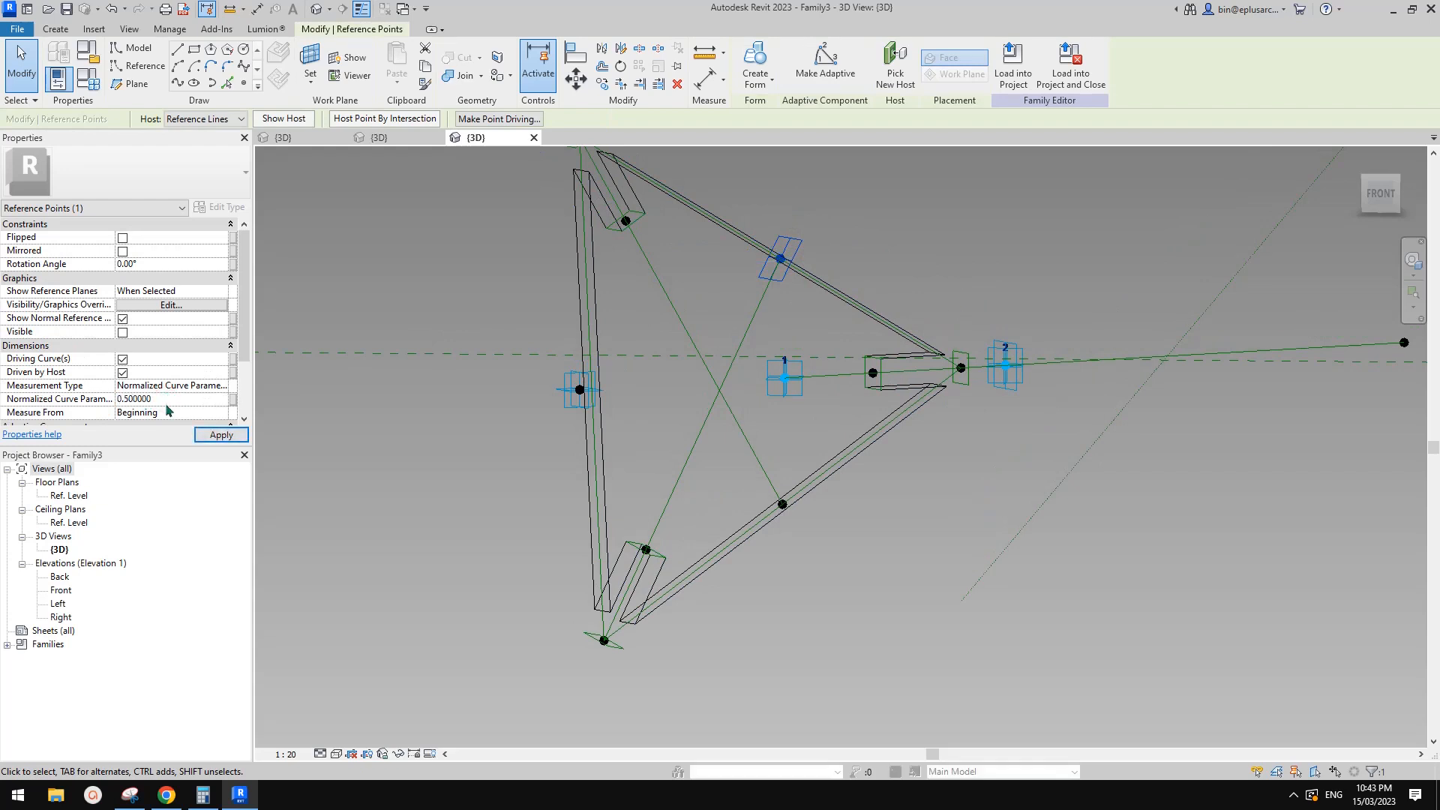
{"action": "key", "text": "Escape"}
{"action": "scroll", "coordinate": [597, 462], "scroll_direction": "down", "scroll_amount": 2}
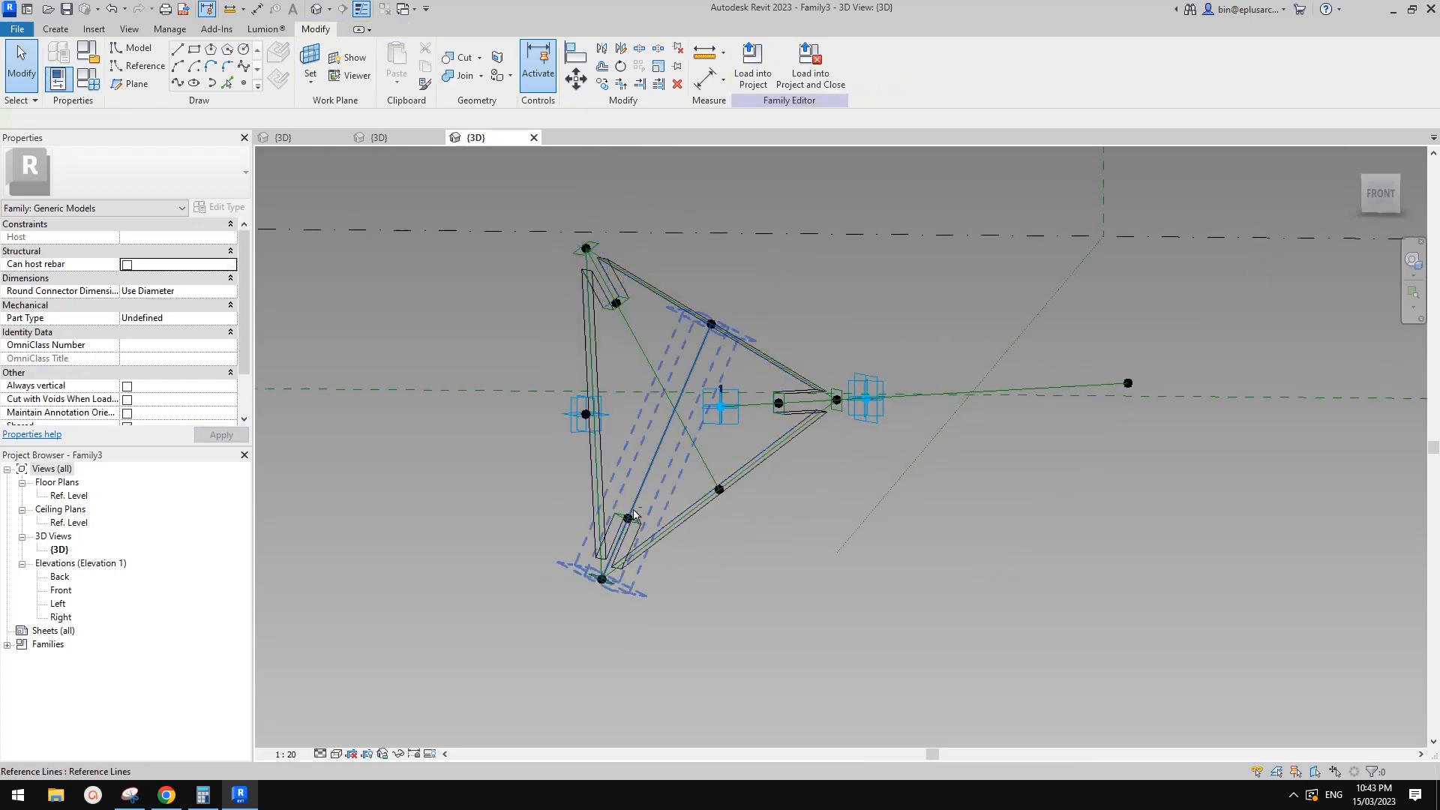
{"action": "middle_click_drag", "start_coordinate": [633, 514], "coordinate": [578, 570], "text": "shift"}
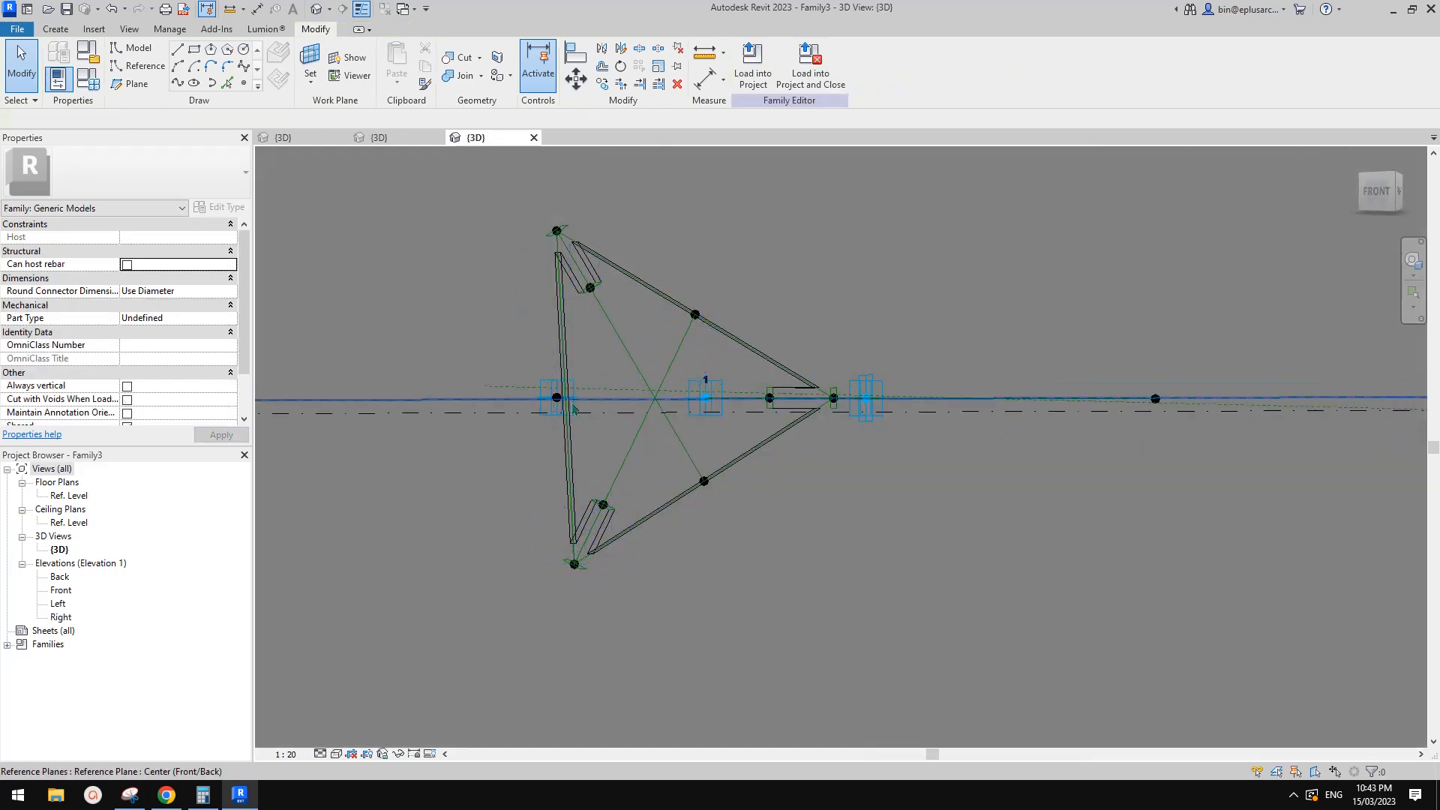
{"action": "middle_click_drag", "start_coordinate": [555, 398], "coordinate": [594, 448], "text": "shift"}
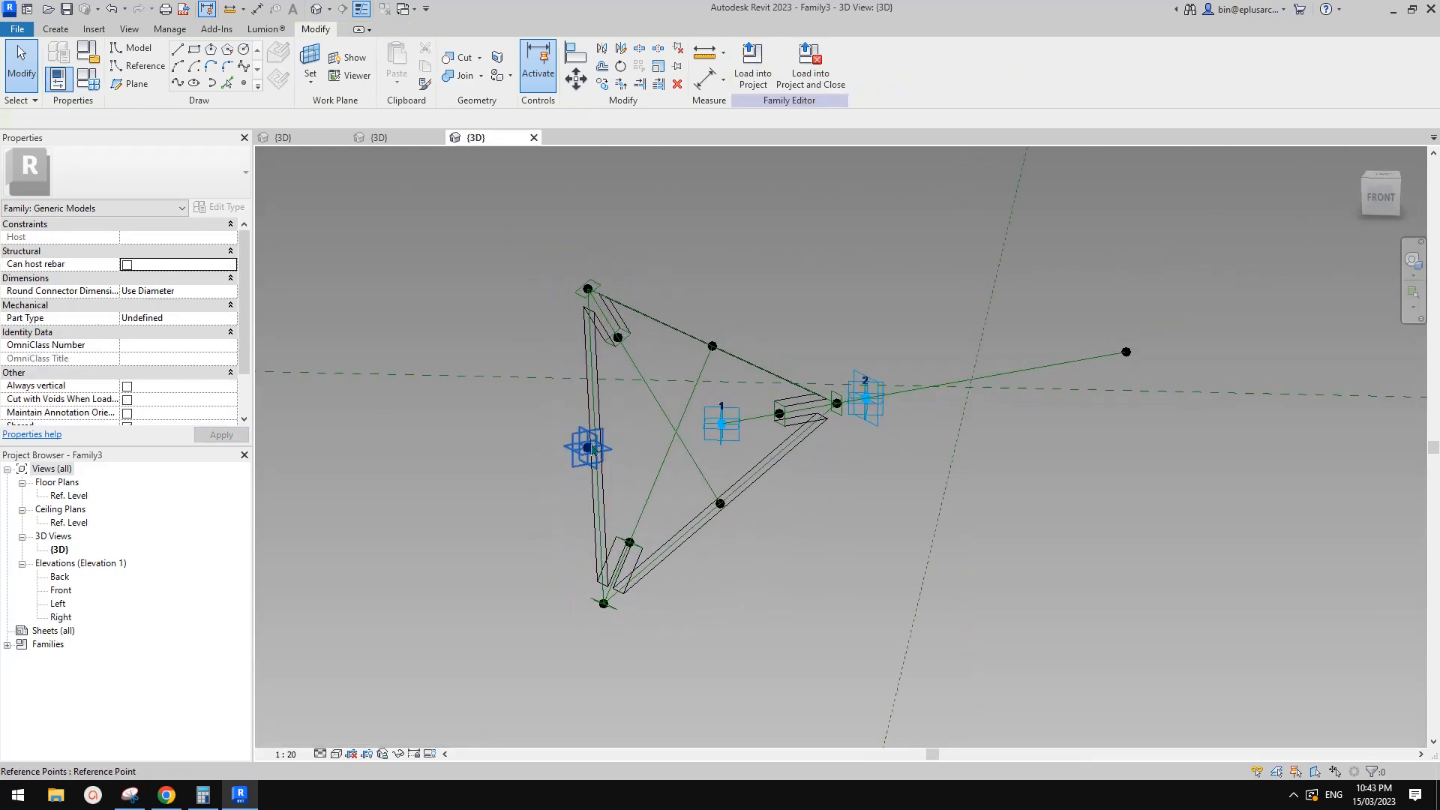
{"action": "middle_click_drag", "start_coordinate": [613, 571], "coordinate": [591, 466], "text": "shift"}
{"action": "key", "text": "Escape"}
{"action": "key", "text": "a"}
{"action": "key", "text": "l"}
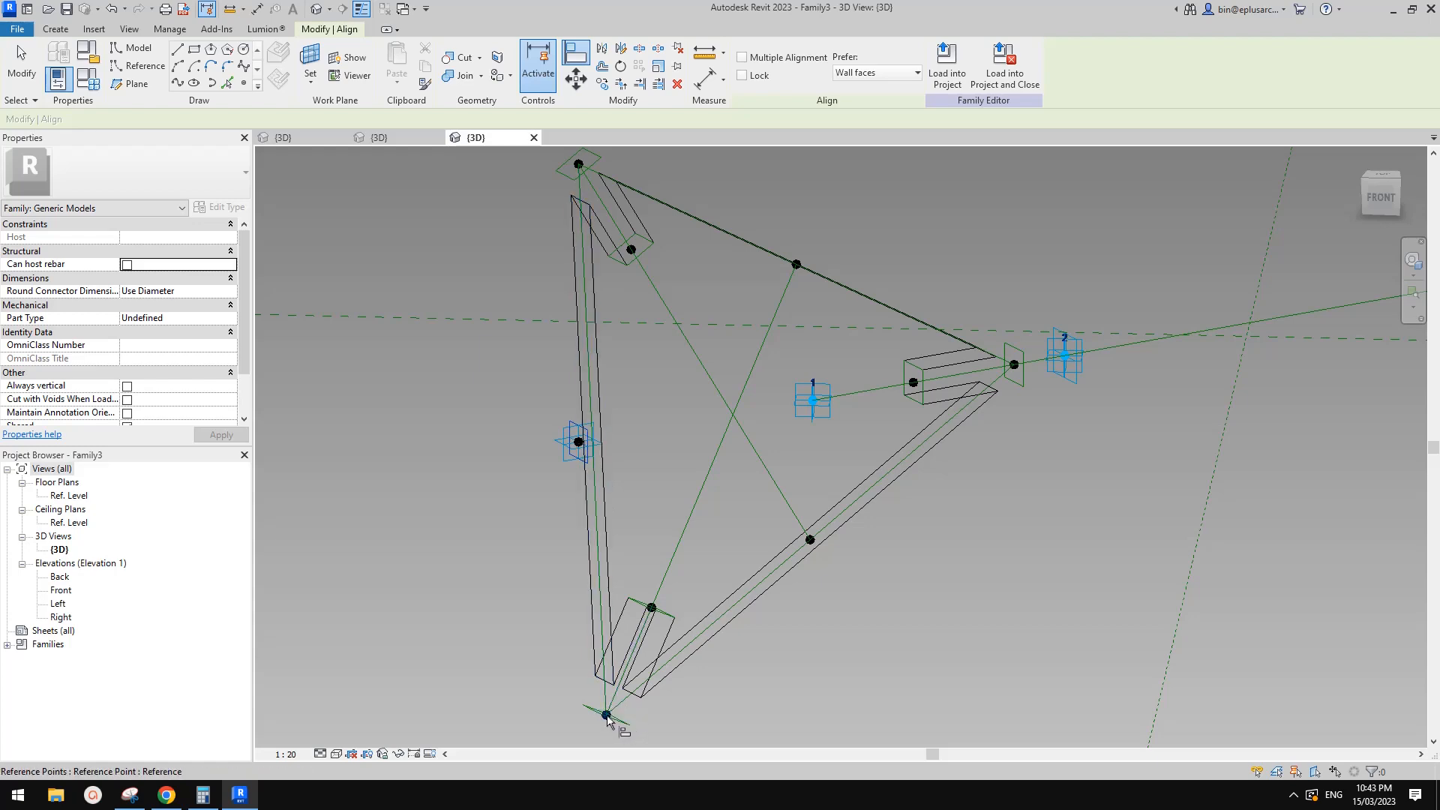
{"action": "middle_click_drag", "start_coordinate": [606, 717], "coordinate": [776, 527], "text": "shift"}
{"action": "key", "text": "Escape"}
{"action": "scroll", "coordinate": [695, 498], "scroll_direction": "down", "scroll_amount": 2}
{"action": "scroll", "coordinate": [840, 505], "scroll_direction": "up", "scroll_amount": 1}
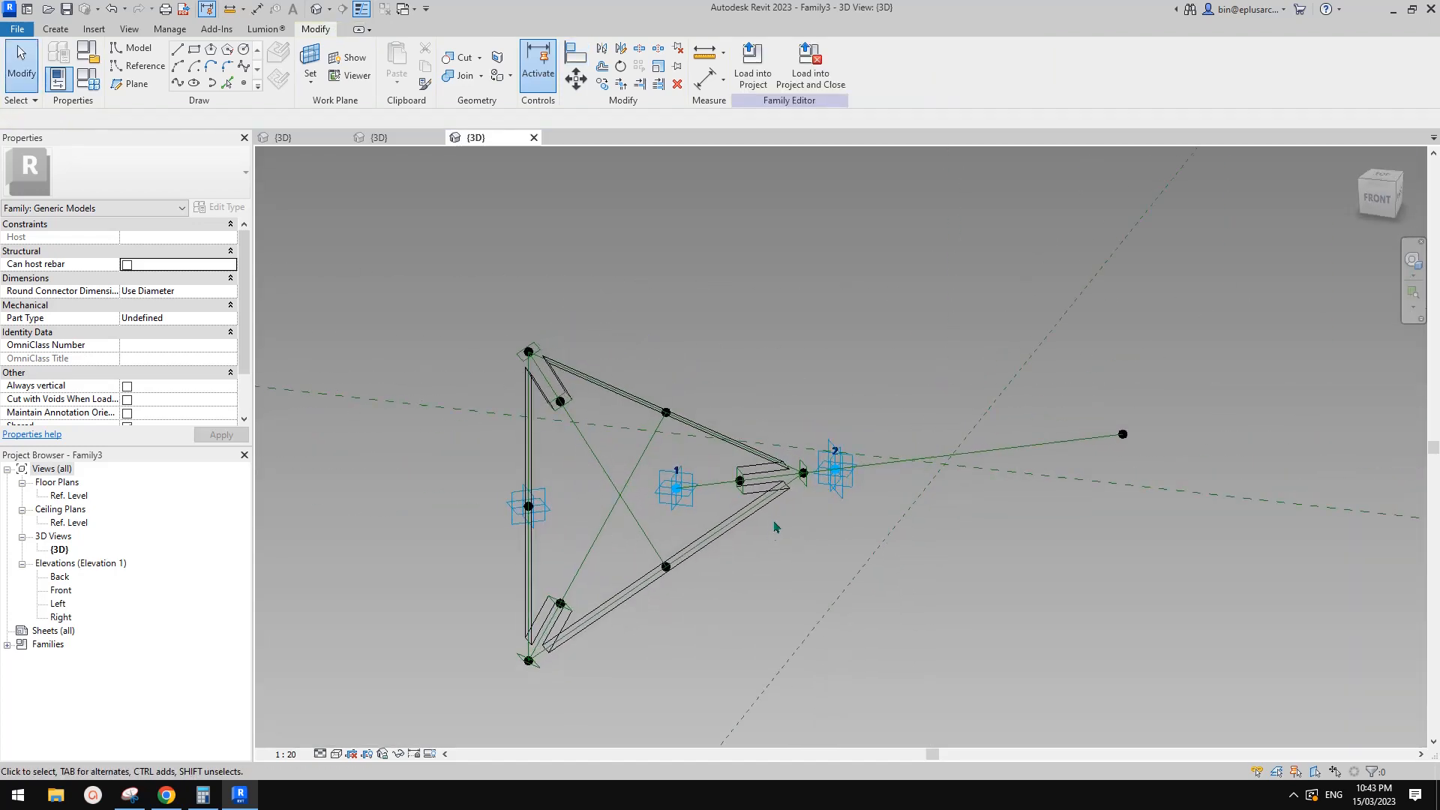
Nudge adaptive point 2 slightly towards the panel to test how the panel follows, and select adaptive point 1.
{"action": "left_click", "coordinate": [845, 491]}
{"action": "mouse_move", "coordinate": [846, 491]}
{"action": "left_mouse_down"}
{"action": "mouse_move", "coordinate": [924, 491]}
{"action": "mouse_move", "coordinate": [824, 493]}
{"action": "left_mouse_up"}
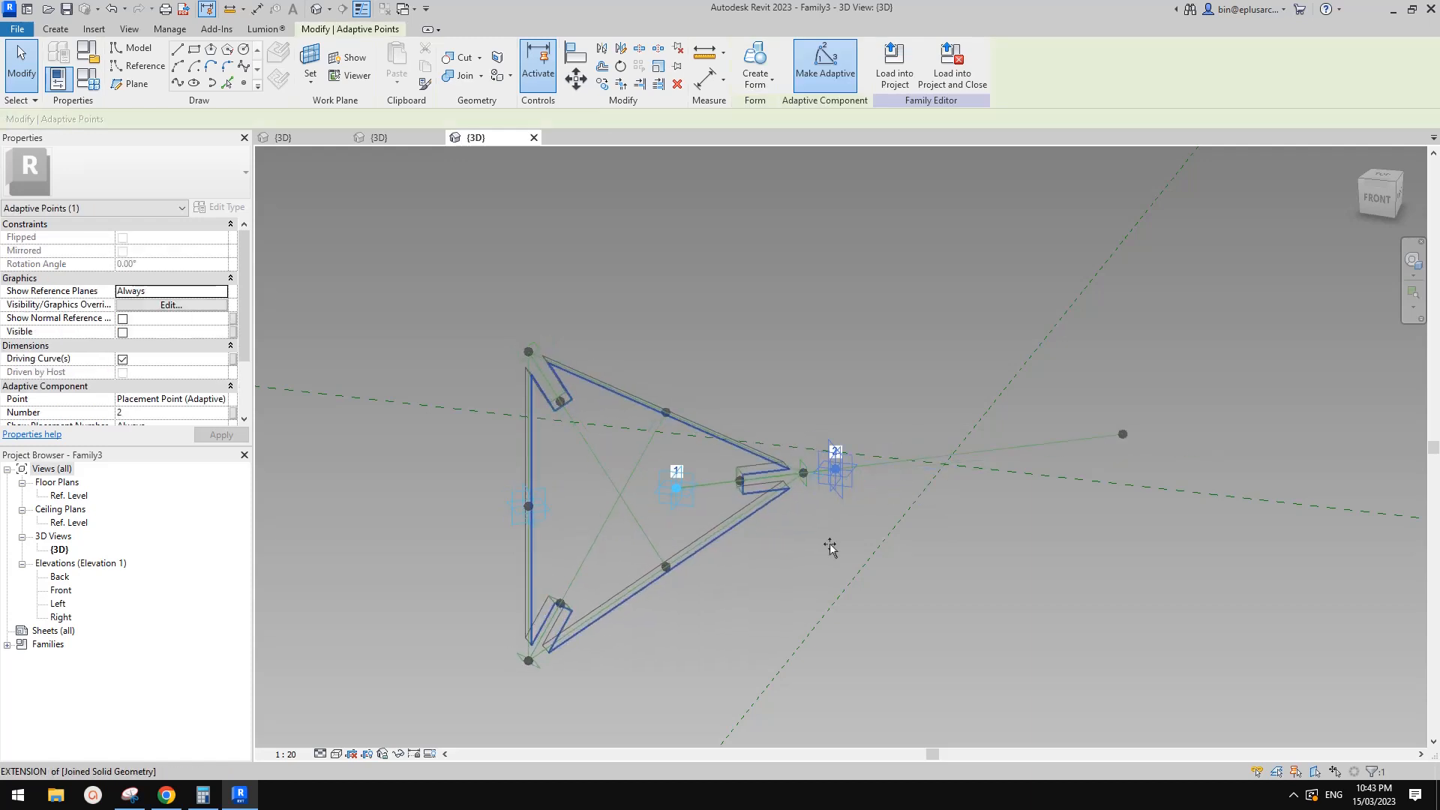
{"action": "left_click", "coordinate": [676, 488]}
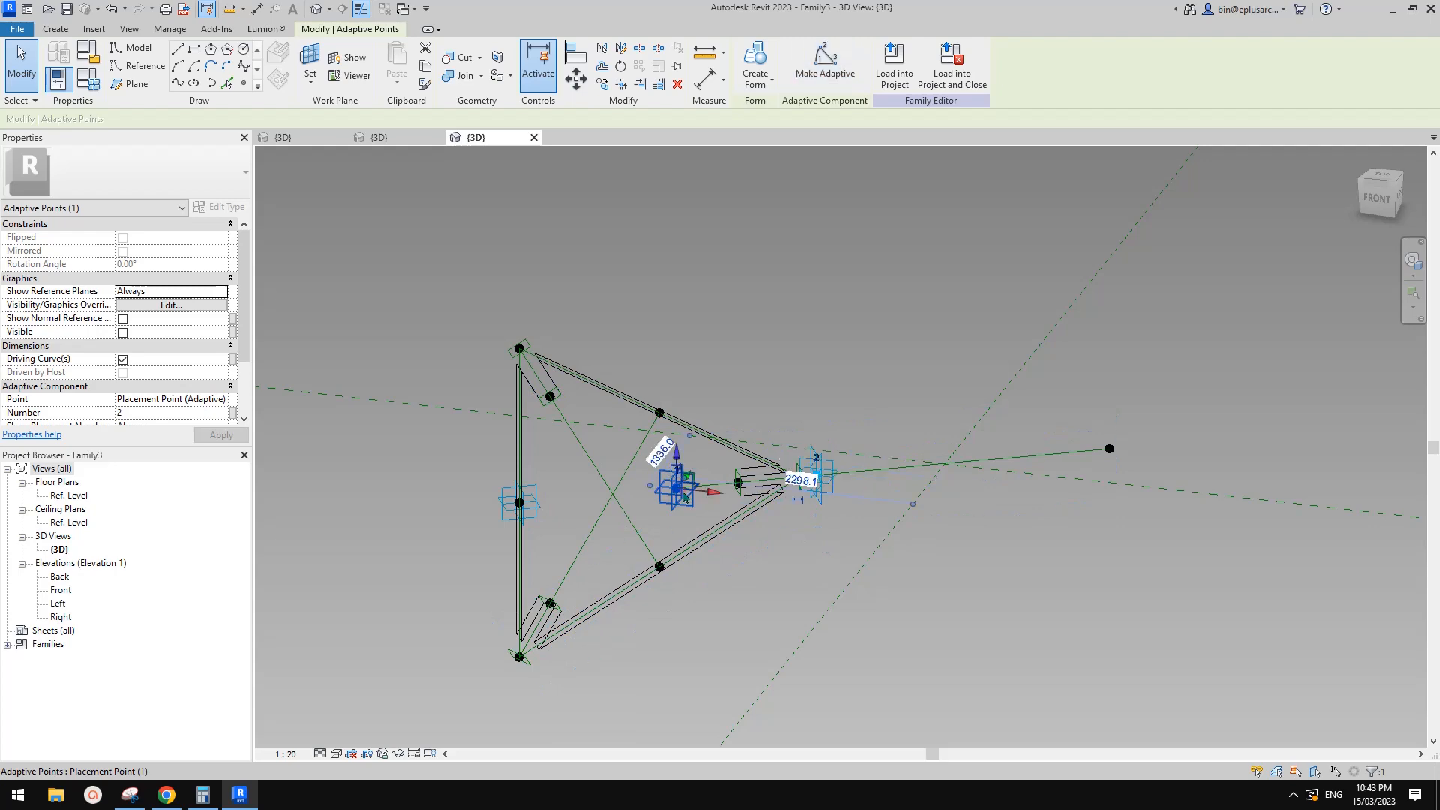
{"action": "left_click", "coordinate": [919, 524]}
{"action": "middle_click_drag", "start_coordinate": [919, 523], "coordinate": [863, 499], "text": "shift"}
{"action": "scroll", "coordinate": [830, 507], "scroll_direction": "up", "scroll_amount": 1}
{"action": "scroll", "coordinate": [822, 475], "scroll_direction": "up", "scroll_amount": 5}
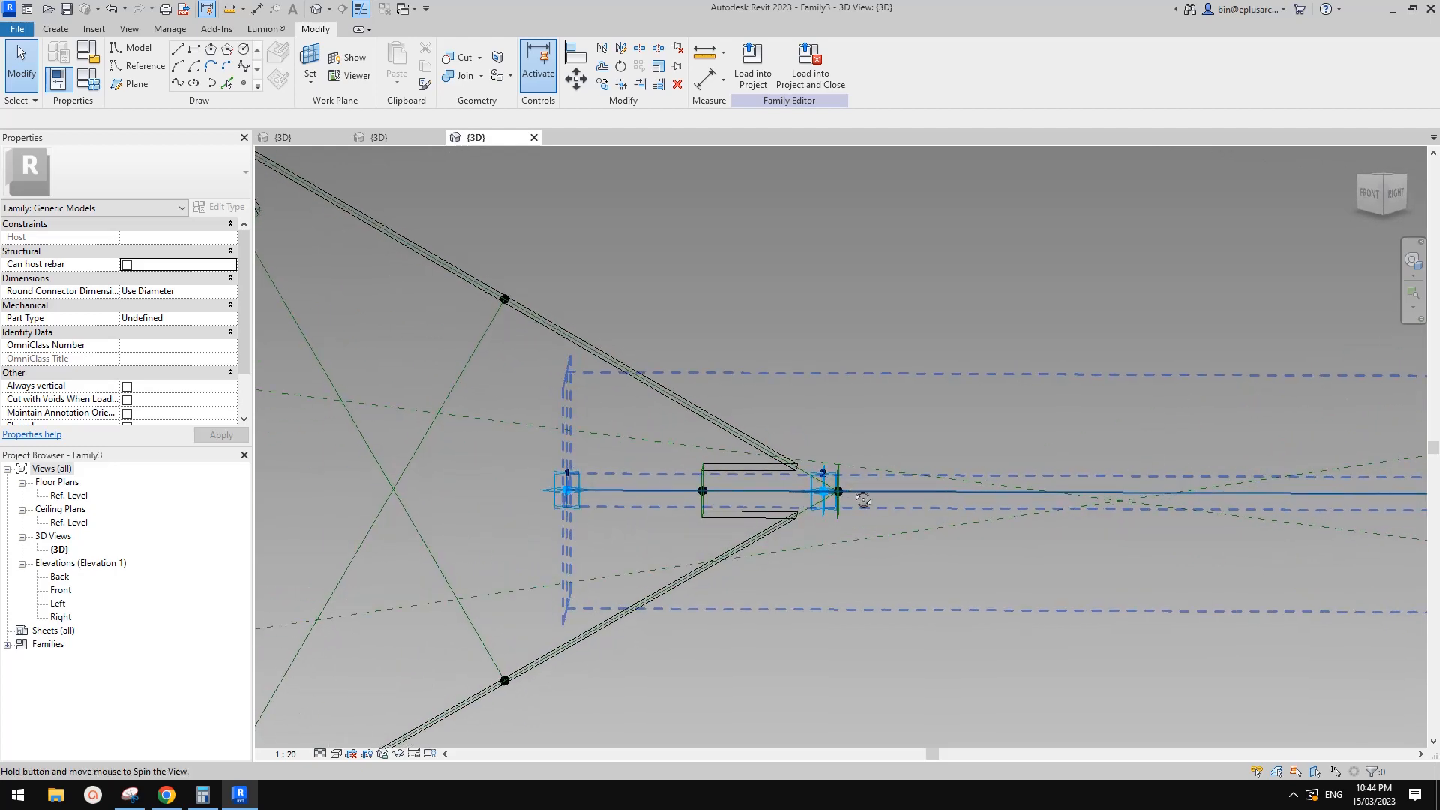
Move adaptive point 2 along the extended reference line close to adaptive point 1, at offsets of about 1060 and 1700.
{"action": "left_click", "coordinate": [824, 512]}
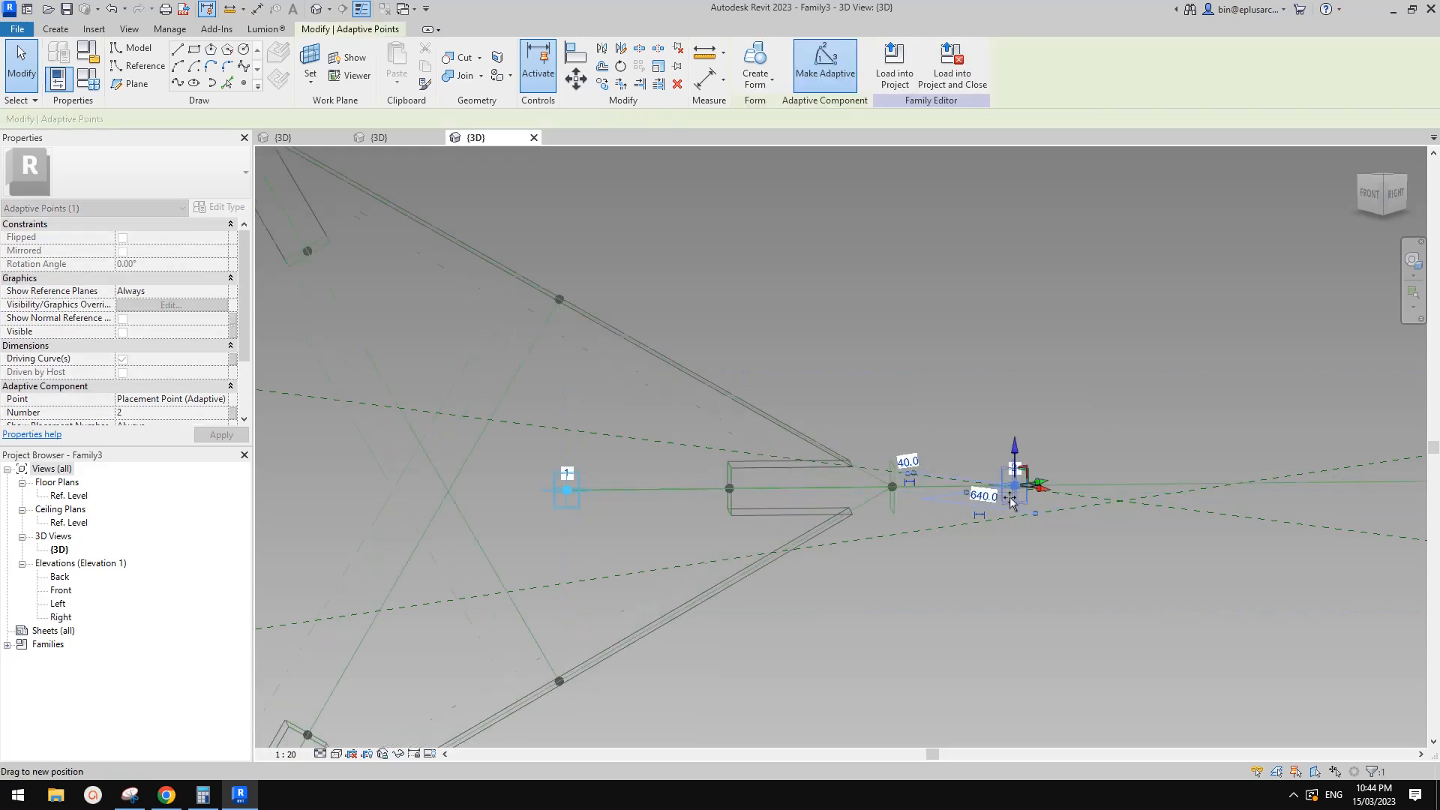
{"action": "left_click_drag", "start_coordinate": [694, 492], "coordinate": [647, 505]}
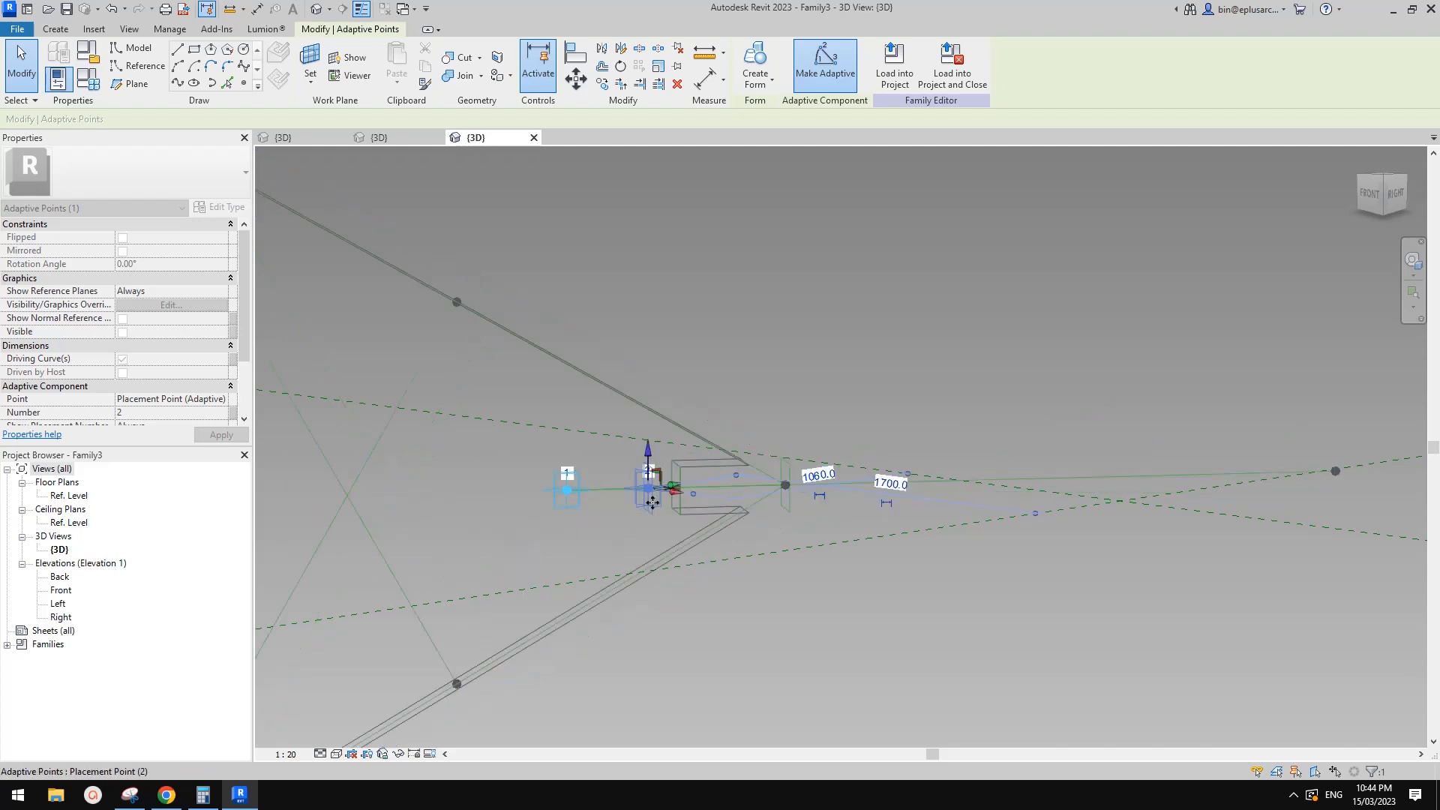
{"action": "scroll", "coordinate": [654, 504], "scroll_direction": "down", "scroll_amount": 2}
{"action": "mouse_move", "coordinate": [654, 503]}
{"action": "middle_mouse_down", "text": "shift"}
{"action": "mouse_move", "coordinate": [651, 517]}
{"action": "mouse_move", "coordinate": [652, 493]}
{"action": "middle_mouse_up", "text": "shift"}
{"action": "scroll", "coordinate": [651, 504], "scroll_direction": "up", "scroll_amount": 1}
{"action": "key", "text": "Escape"}
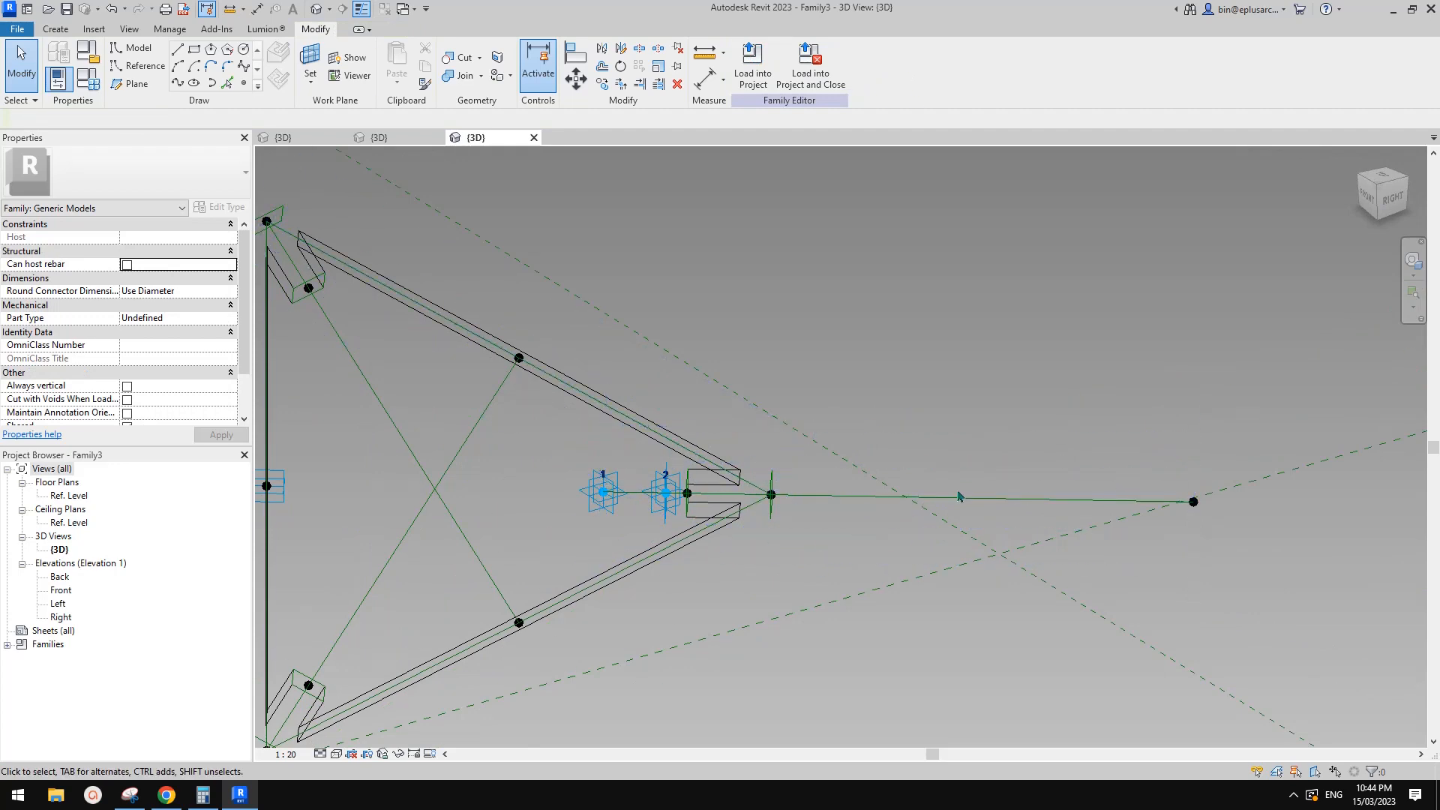
Load the edited panel family into Family1, overwriting the existing version.
{"action": "scroll", "coordinate": [972, 486], "scroll_direction": "down", "scroll_amount": 2}
{"action": "middle_click_drag", "start_coordinate": [868, 492], "coordinate": [915, 501]}
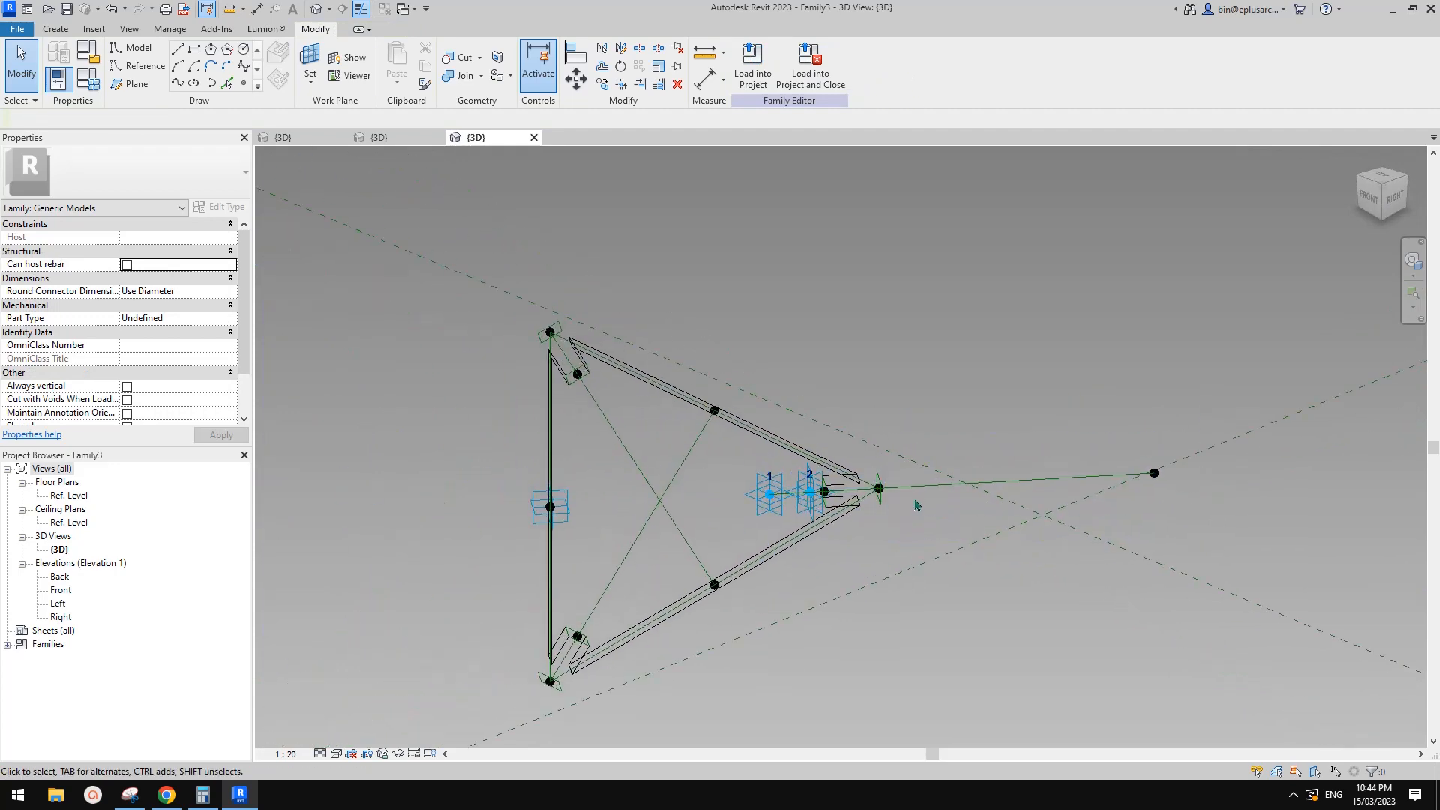
{"action": "scroll", "coordinate": [917, 505], "scroll_direction": "up", "scroll_amount": 2}
{"action": "left_click", "coordinate": [752, 62]}
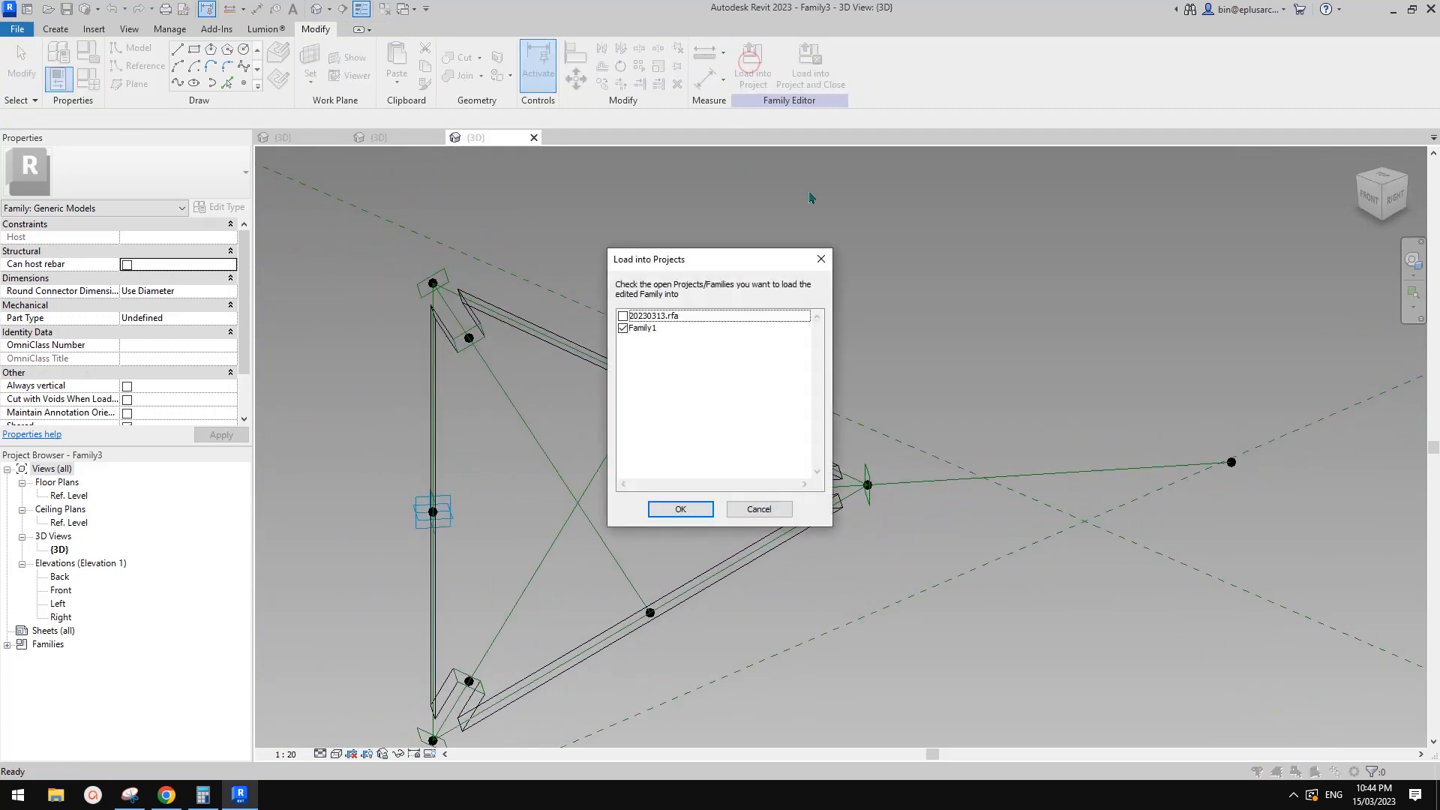
{"action": "left_click", "coordinate": [684, 509]}
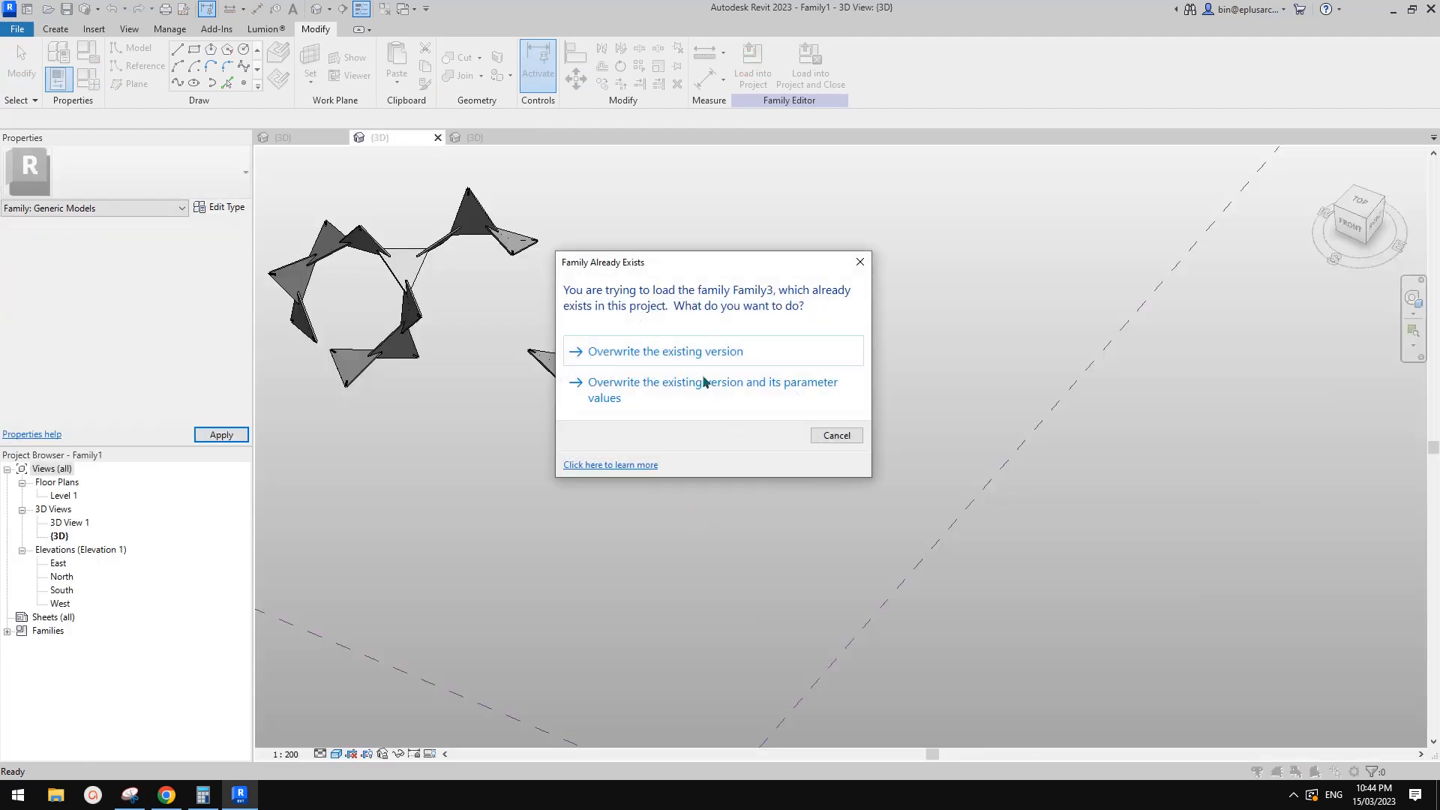
{"action": "left_click", "coordinate": [698, 352]}
{"action": "left_click", "coordinate": [757, 471]}
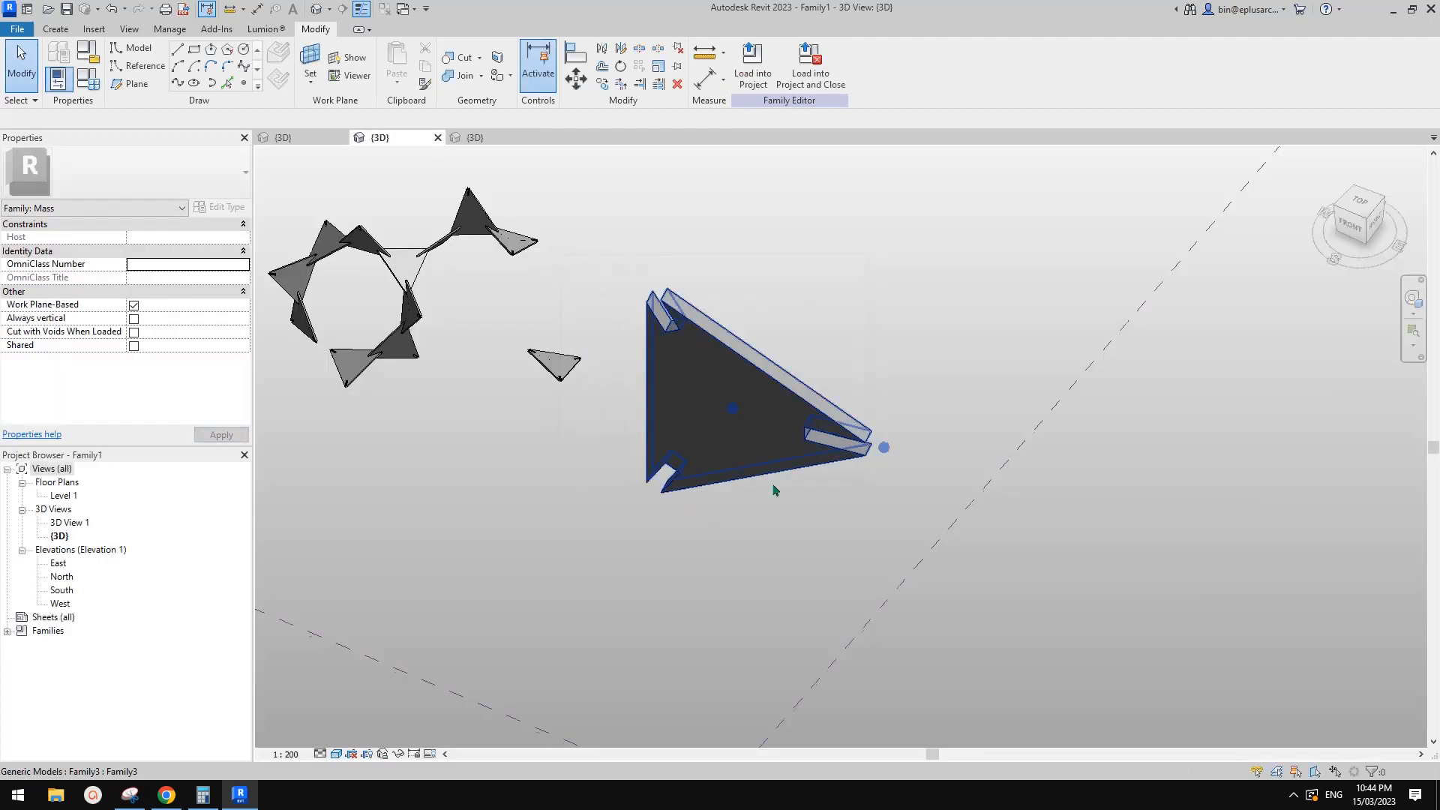
{"action": "middle_click_drag", "start_coordinate": [774, 489], "coordinate": [898, 515], "text": "shift"}
{"action": "scroll", "coordinate": [800, 451], "scroll_direction": "up", "scroll_amount": 2}
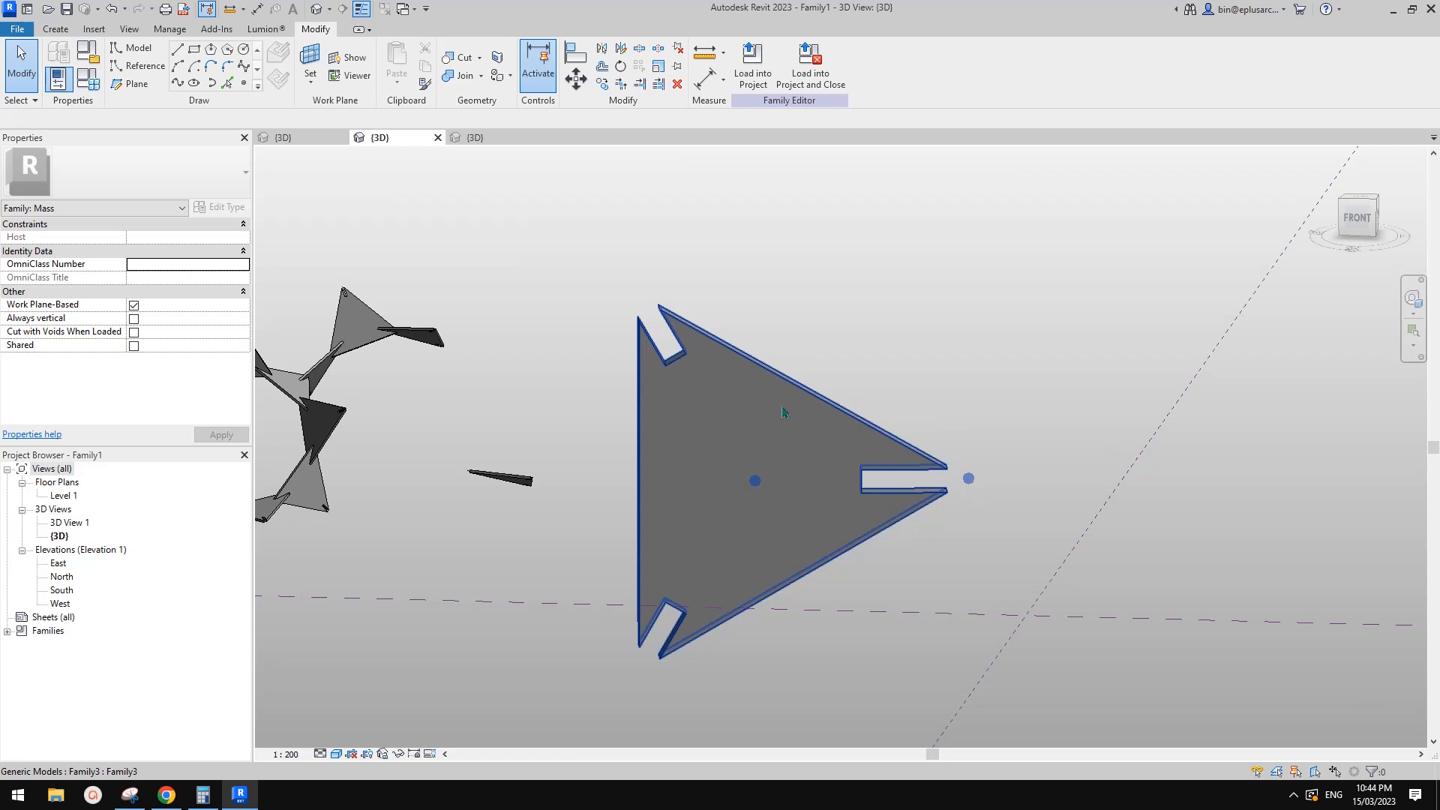
Place a second Family3 panel from the first panel's outer corner point back to a point on its reference line inside the slot.
{"action": "middle_click_drag", "start_coordinate": [685, 349], "coordinate": [786, 488], "text": "shift"}
{"action": "scroll", "coordinate": [786, 487], "scroll_direction": "up", "scroll_amount": 2}
{"action": "left_click", "coordinate": [786, 487]}
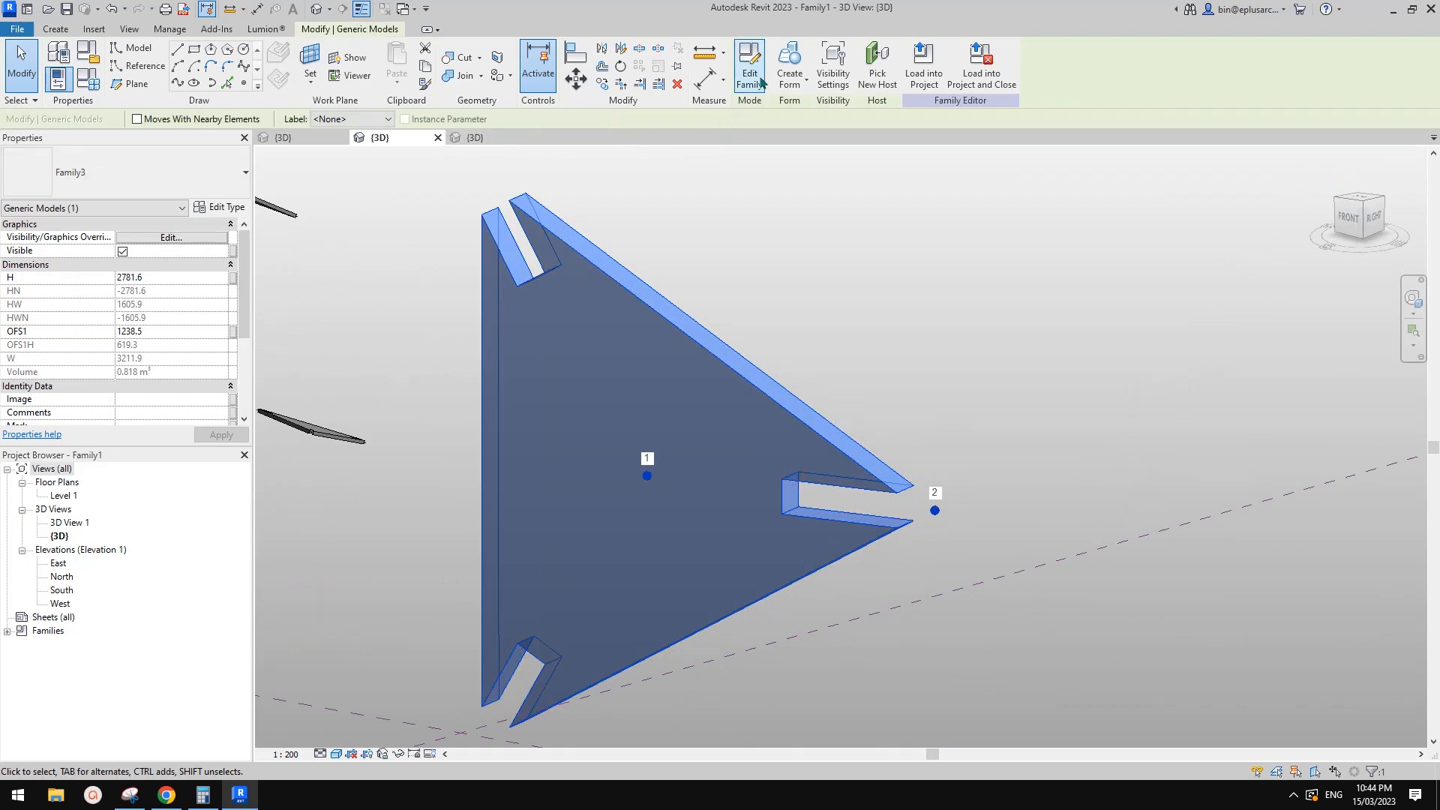
{"action": "left_click", "coordinate": [58, 30]}
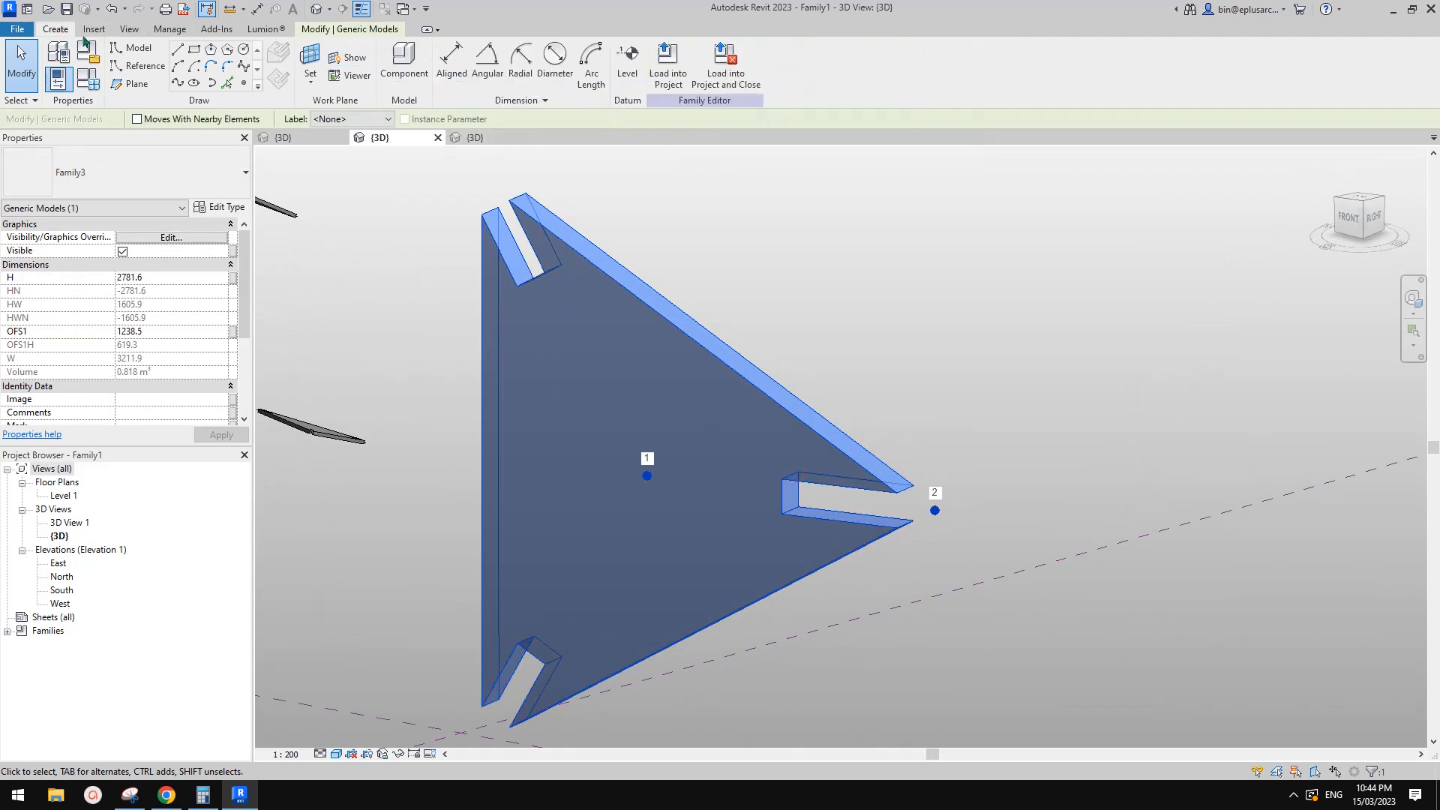
{"action": "left_click", "coordinate": [405, 60]}
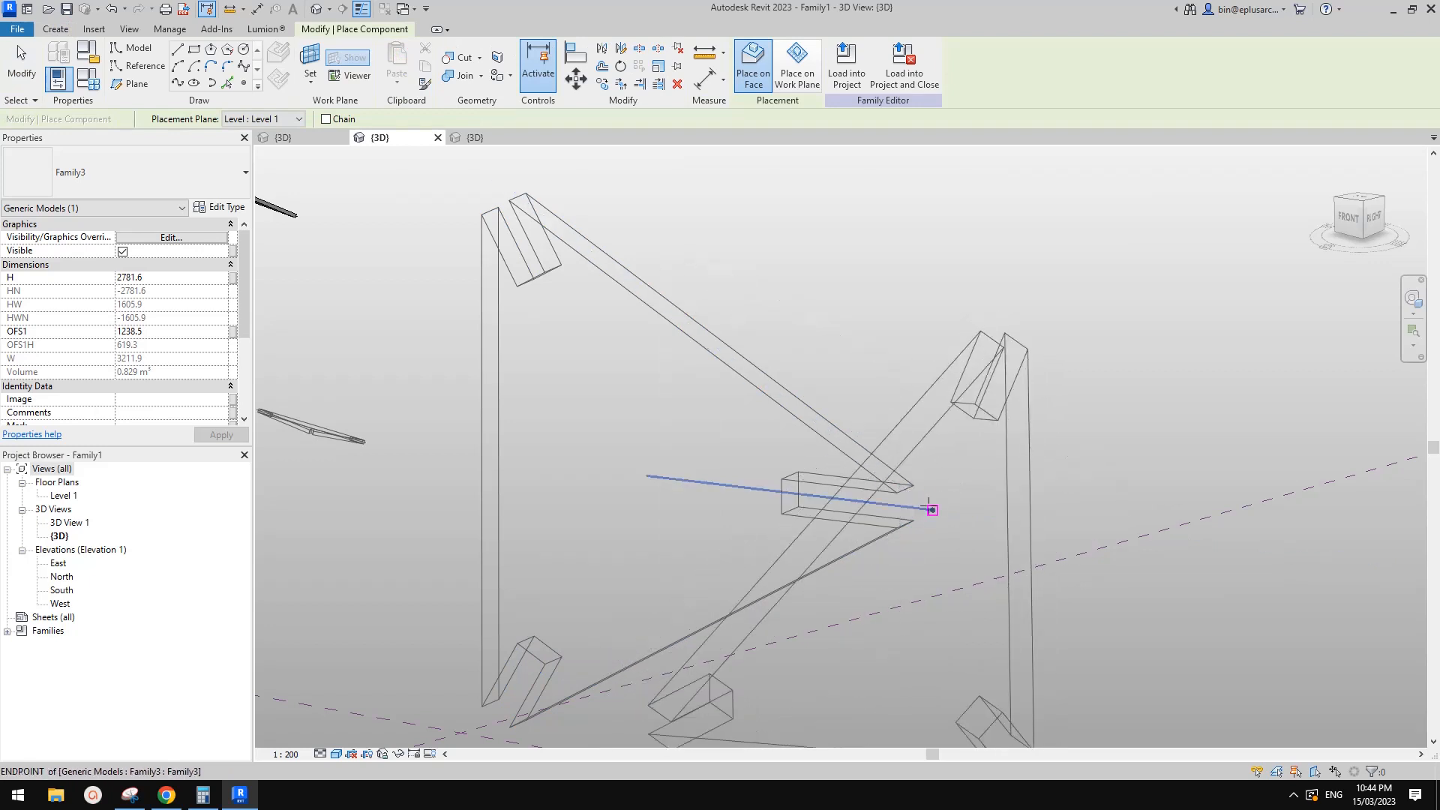
{"action": "scroll", "coordinate": [932, 510], "scroll_direction": "up", "scroll_amount": 3}
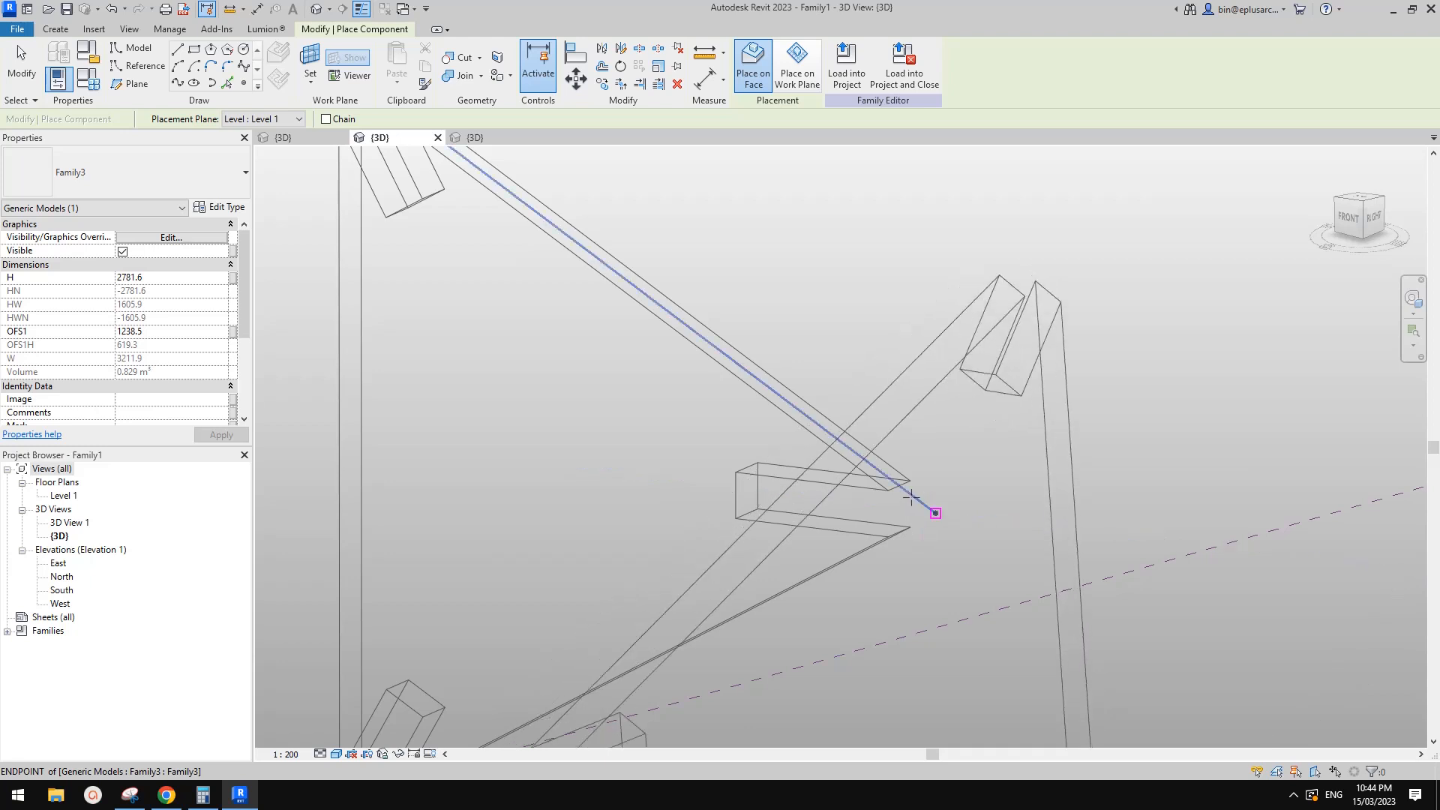
{"action": "left_click", "coordinate": [911, 496]}
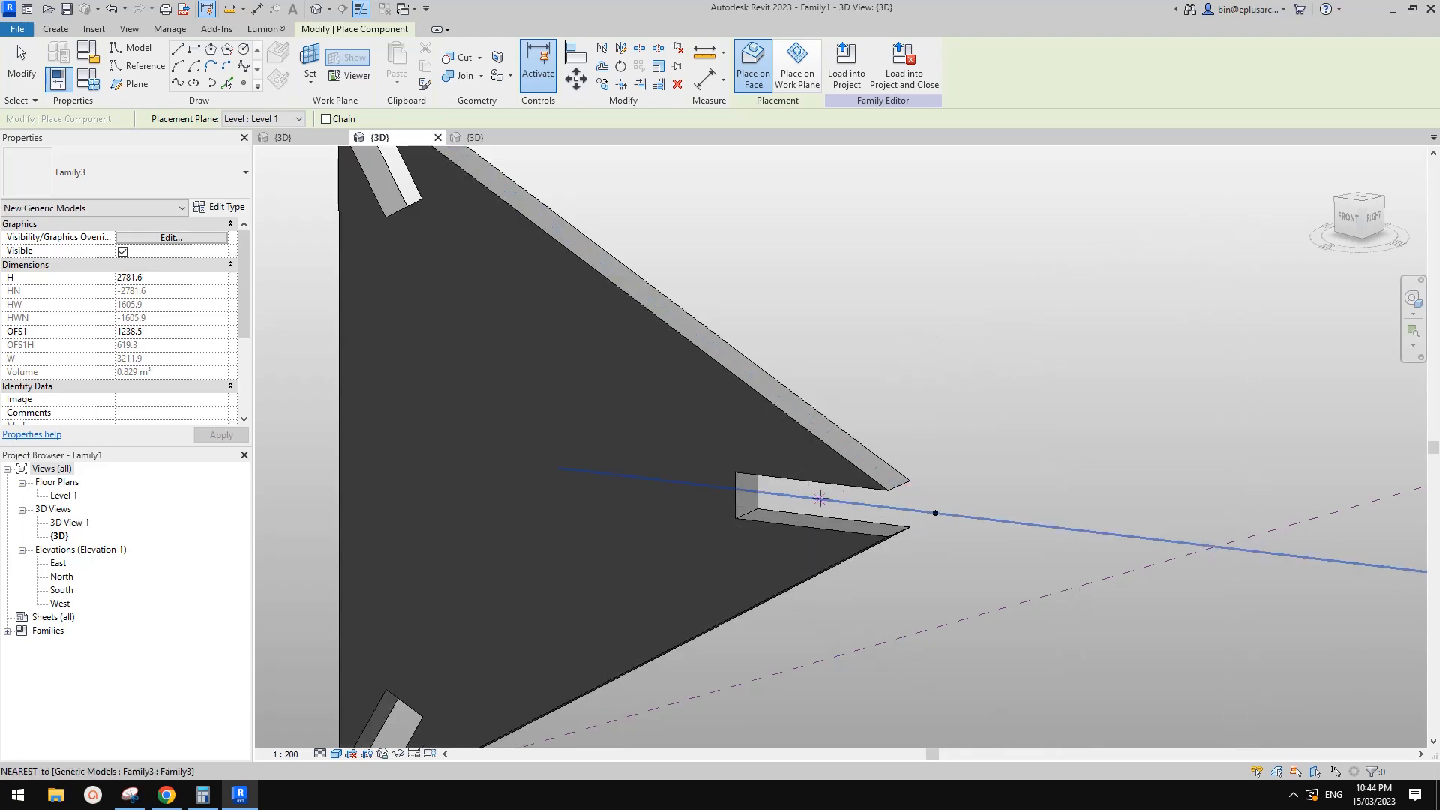
{"action": "middle_click_drag", "start_coordinate": [820, 499], "coordinate": [942, 512], "text": "shift"}
{"action": "scroll", "coordinate": [884, 504], "scroll_direction": "down", "scroll_amount": 2}
{"action": "key", "text": "Escape"}
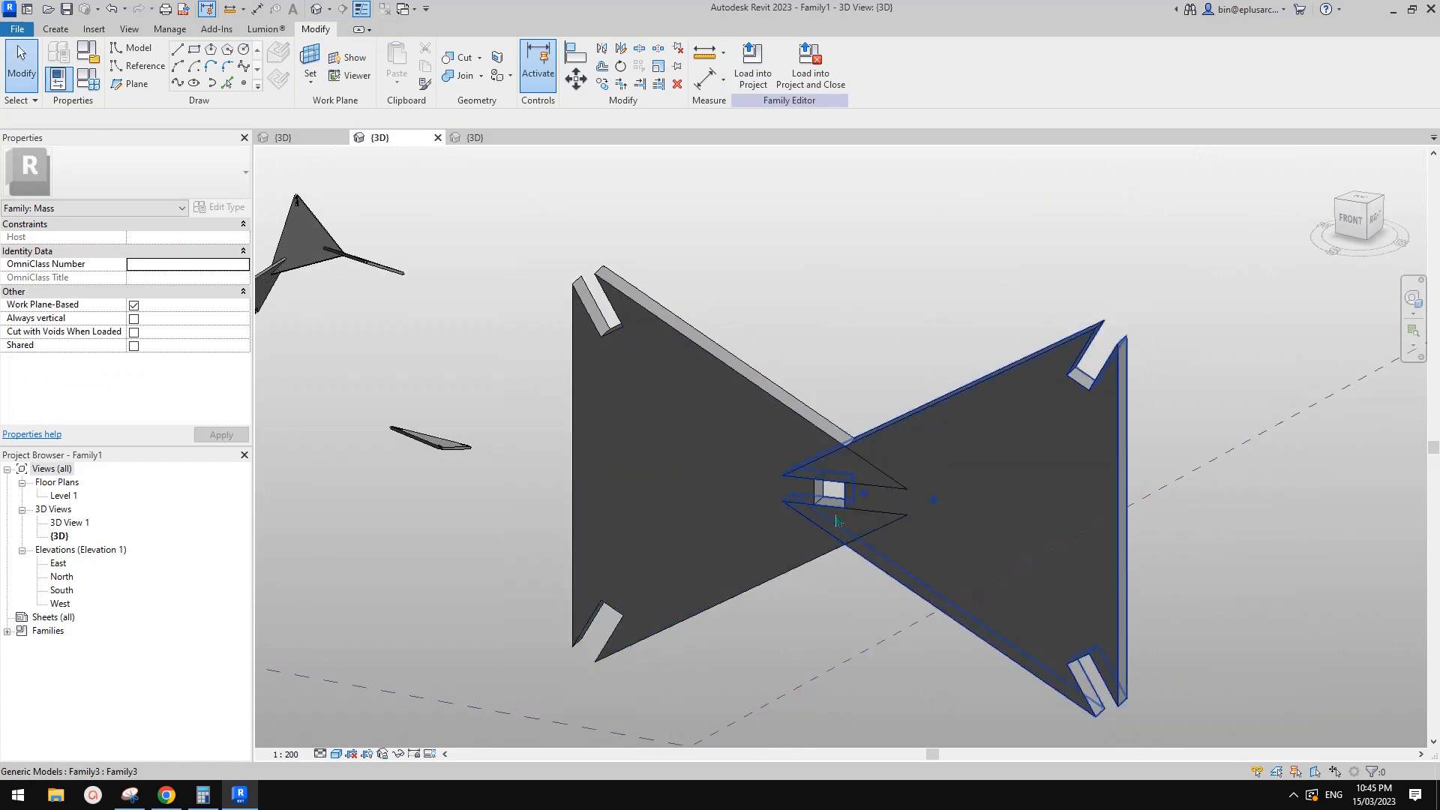
{"action": "middle_click_drag", "start_coordinate": [903, 514], "coordinate": [975, 483], "text": "shift"}
Back in Family3, set the rotation angle of the reference point at the middle of the panel's vertical edge to 90°.
{"action": "left_click", "coordinate": [475, 138]}
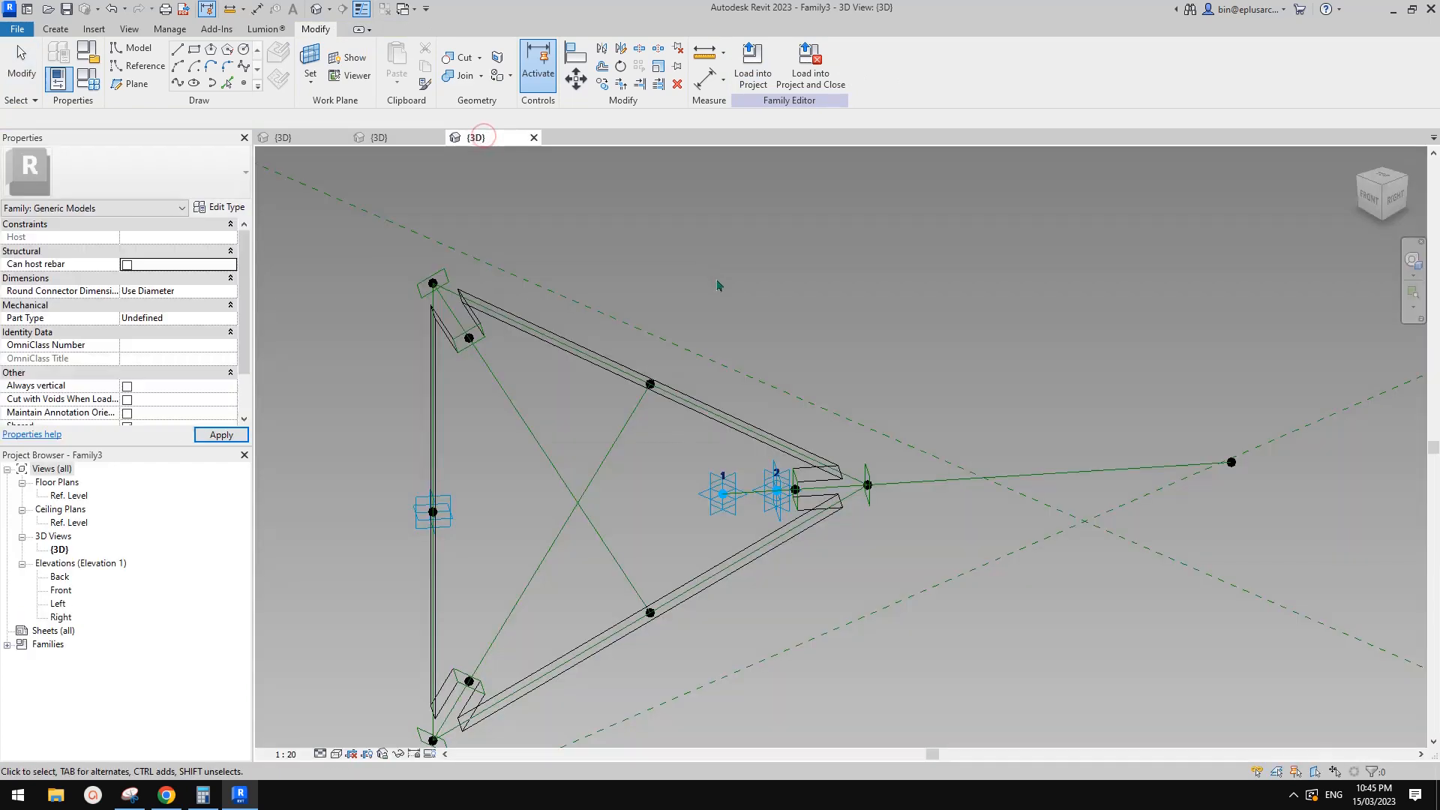
{"action": "middle_click_drag", "start_coordinate": [714, 283], "coordinate": [814, 407], "text": "shift"}
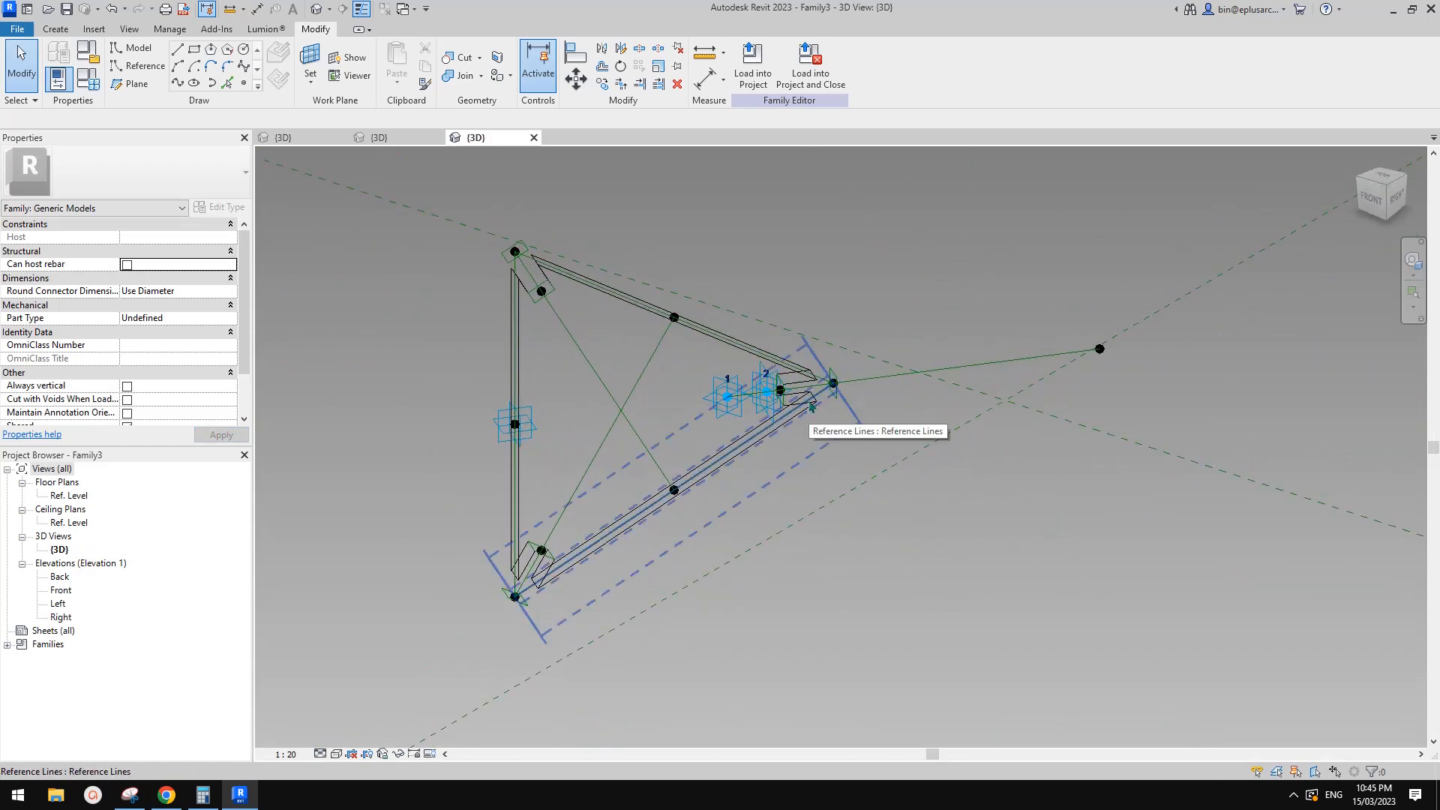
{"action": "left_click", "coordinate": [508, 435]}
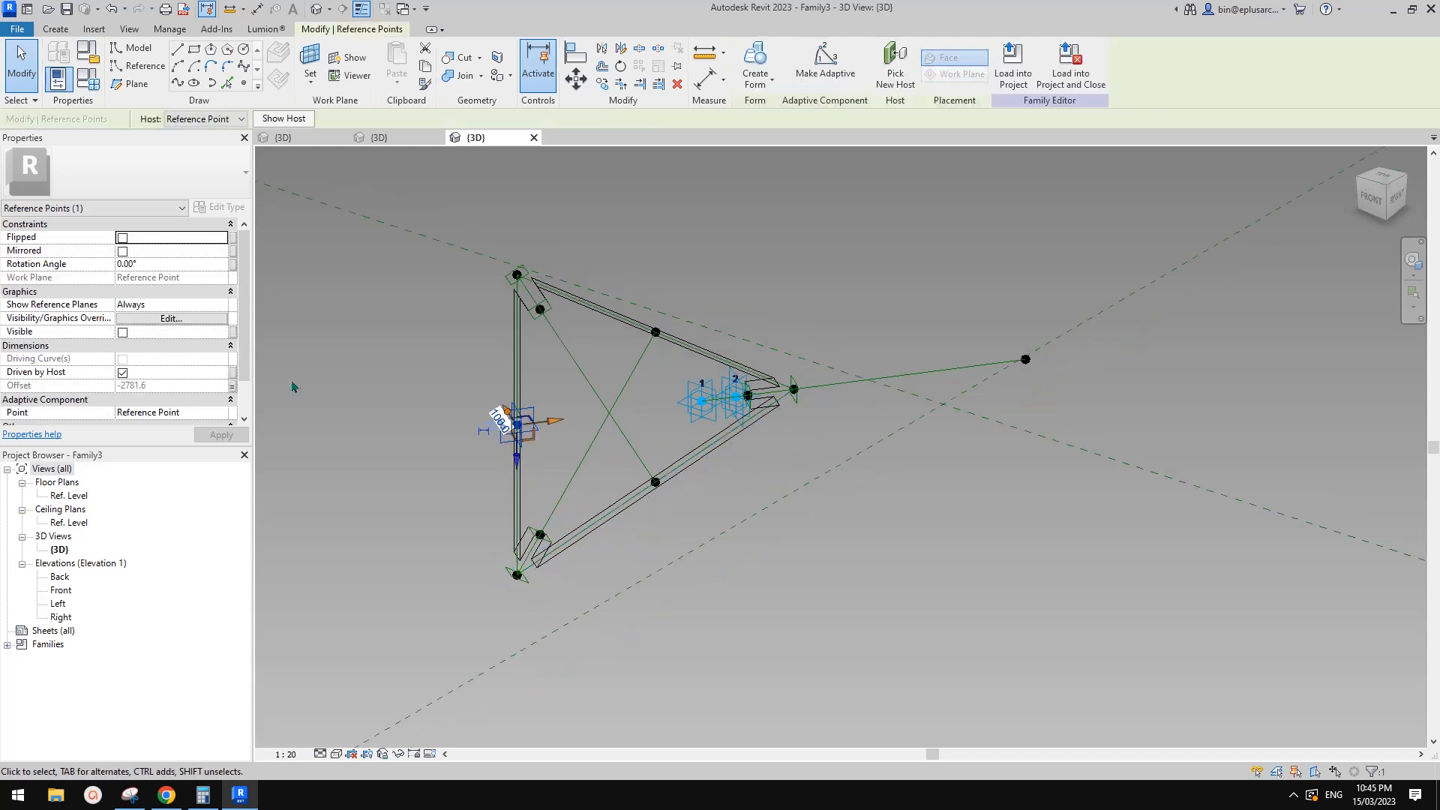
{"action": "left_click", "coordinate": [175, 266]}
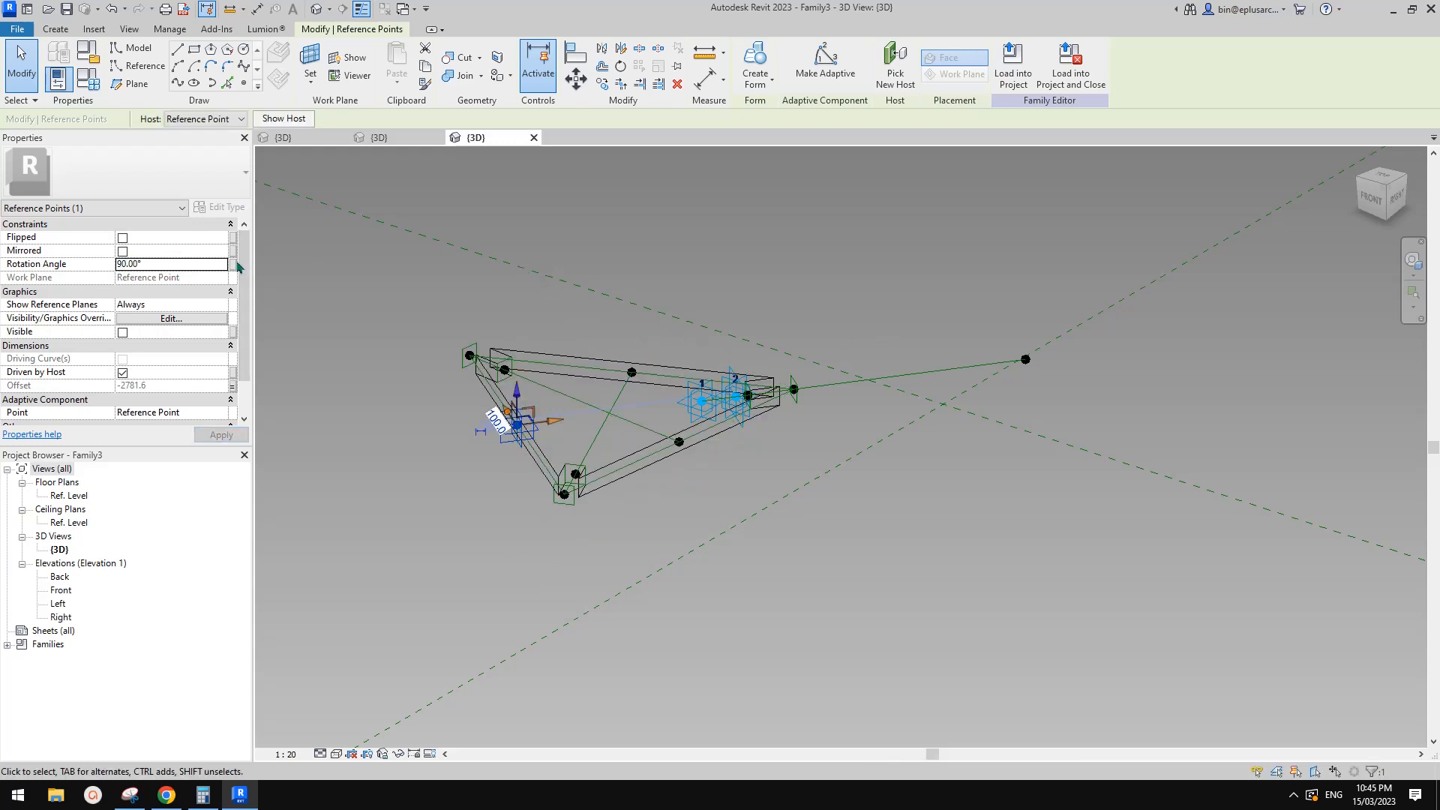
Associate the reference point's rotation angle with a new family parameter named a, grouped under Dimensions.
{"action": "left_click", "coordinate": [234, 264]}
{"action": "left_click", "coordinate": [286, 454]}
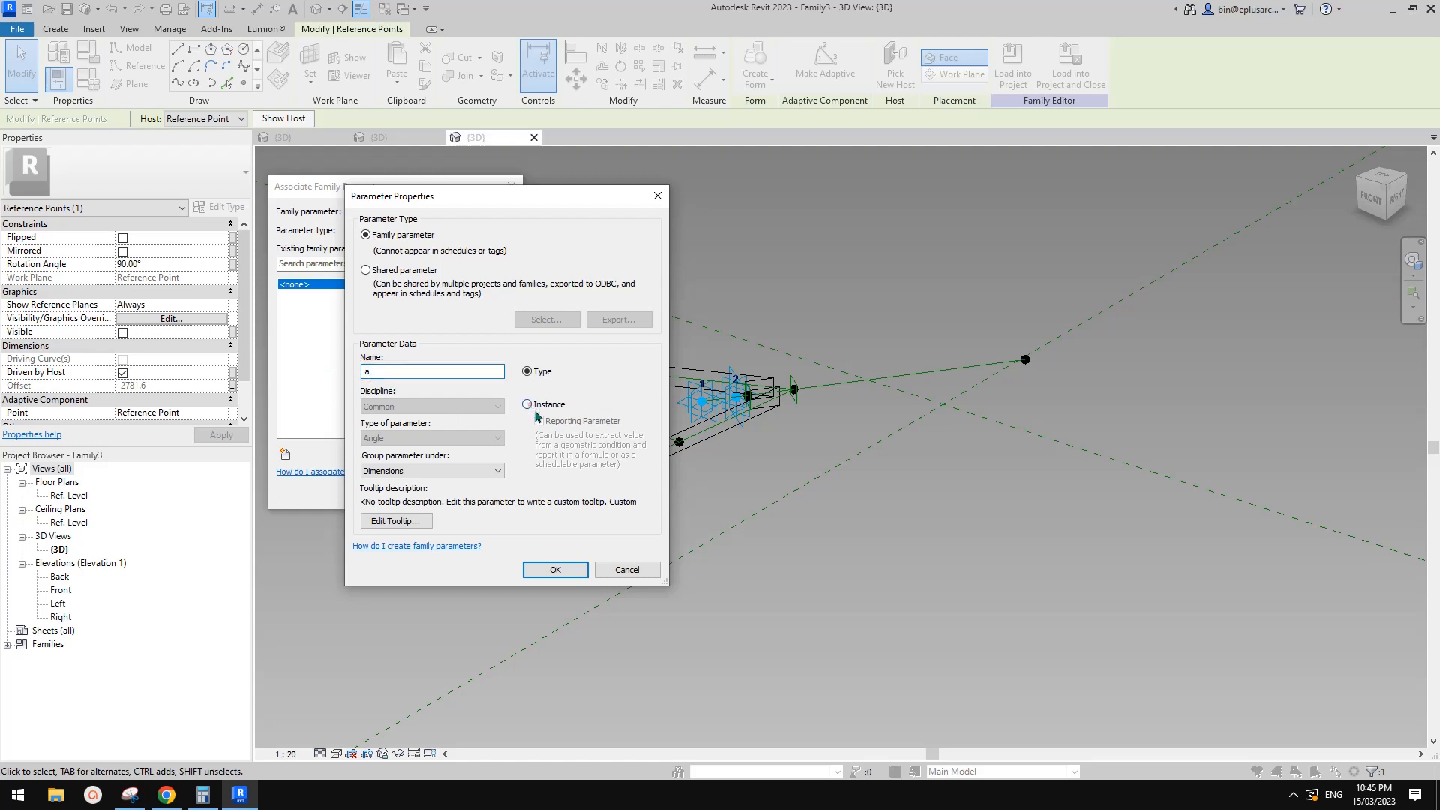
{"action": "left_click", "coordinate": [555, 570]}
{"action": "left_click", "coordinate": [425, 491]}
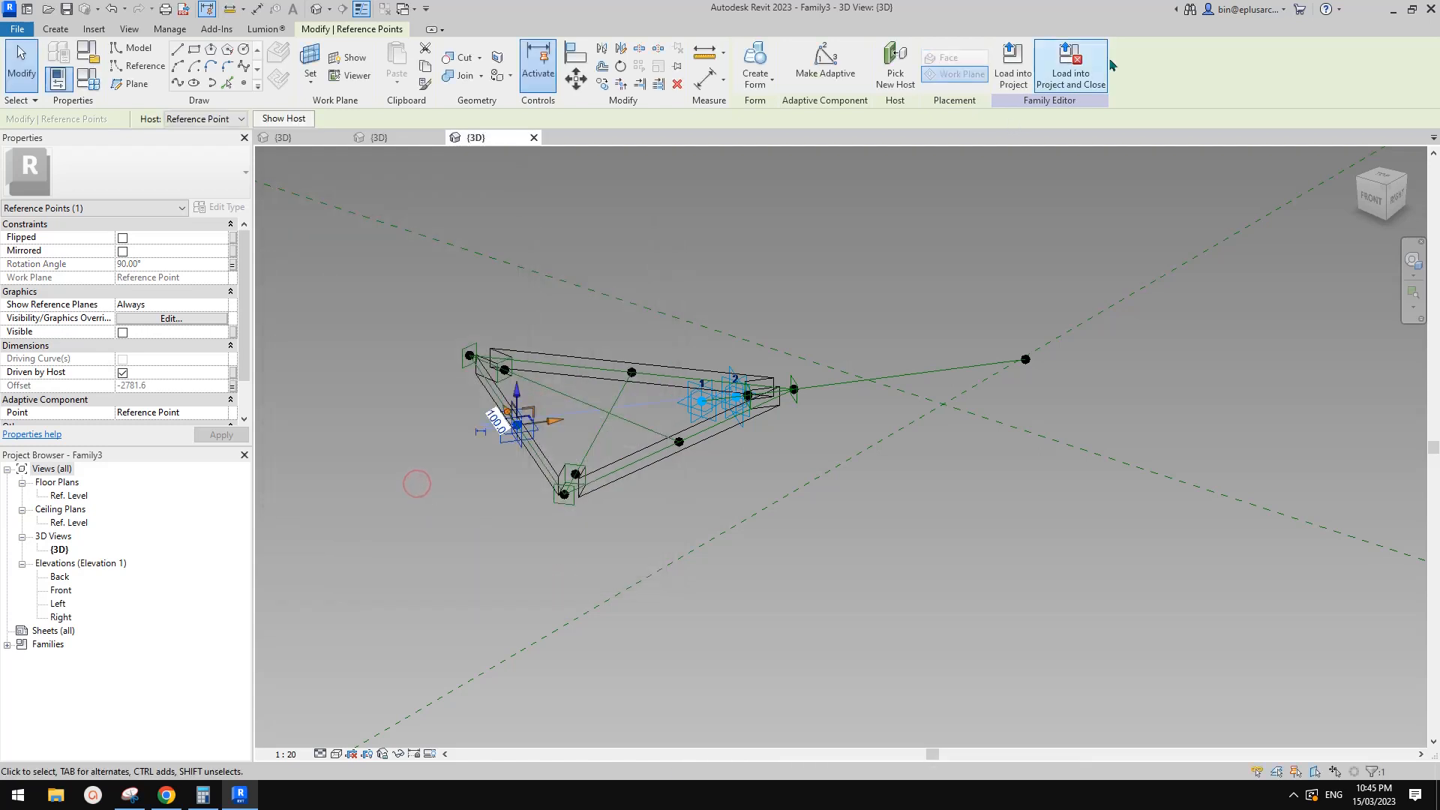
Load the panel with its rotation parameter into Family1, closing the family and overwriting the existing version.
{"action": "left_click", "coordinate": [1089, 71]}
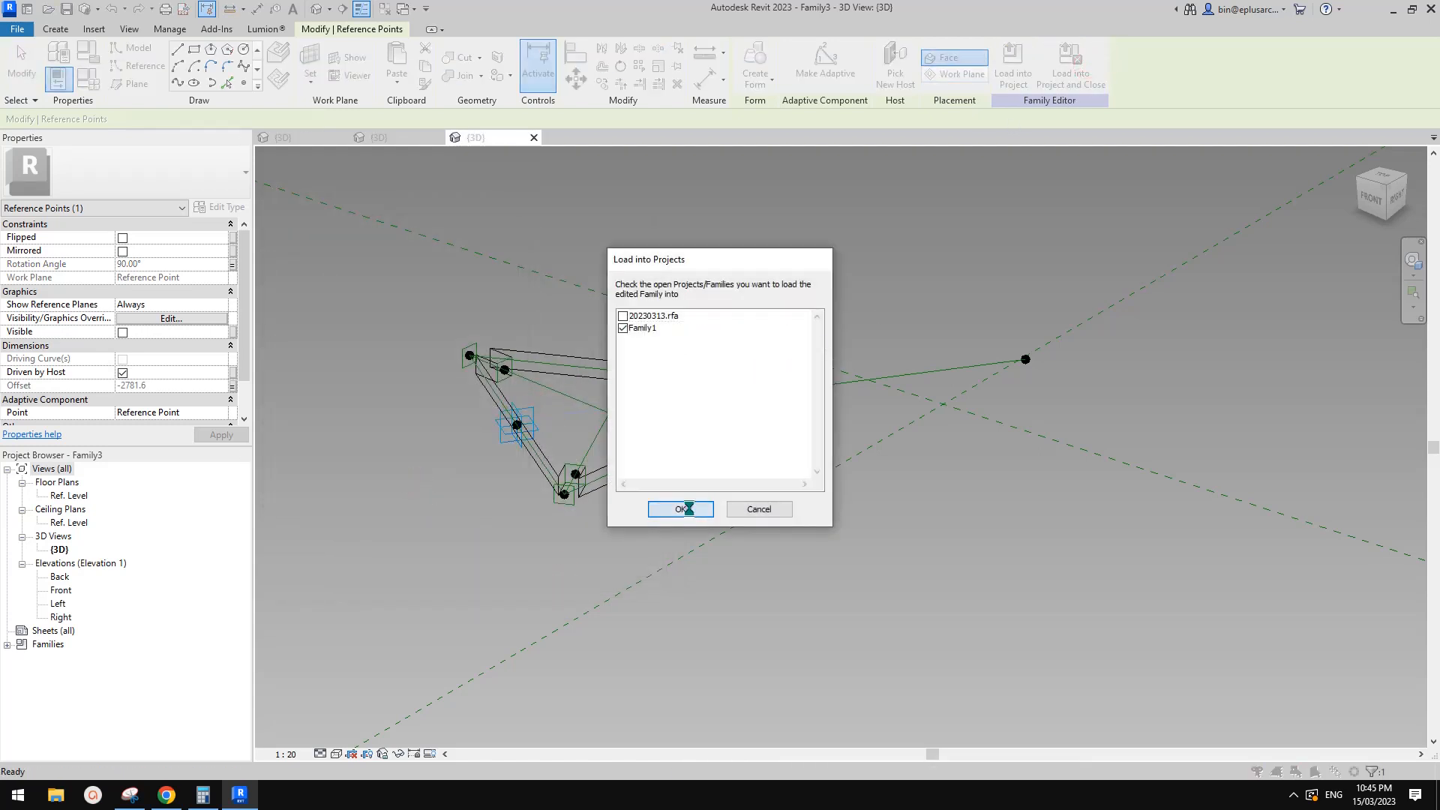
{"action": "left_click", "coordinate": [681, 510]}
{"action": "left_click", "coordinate": [751, 398]}
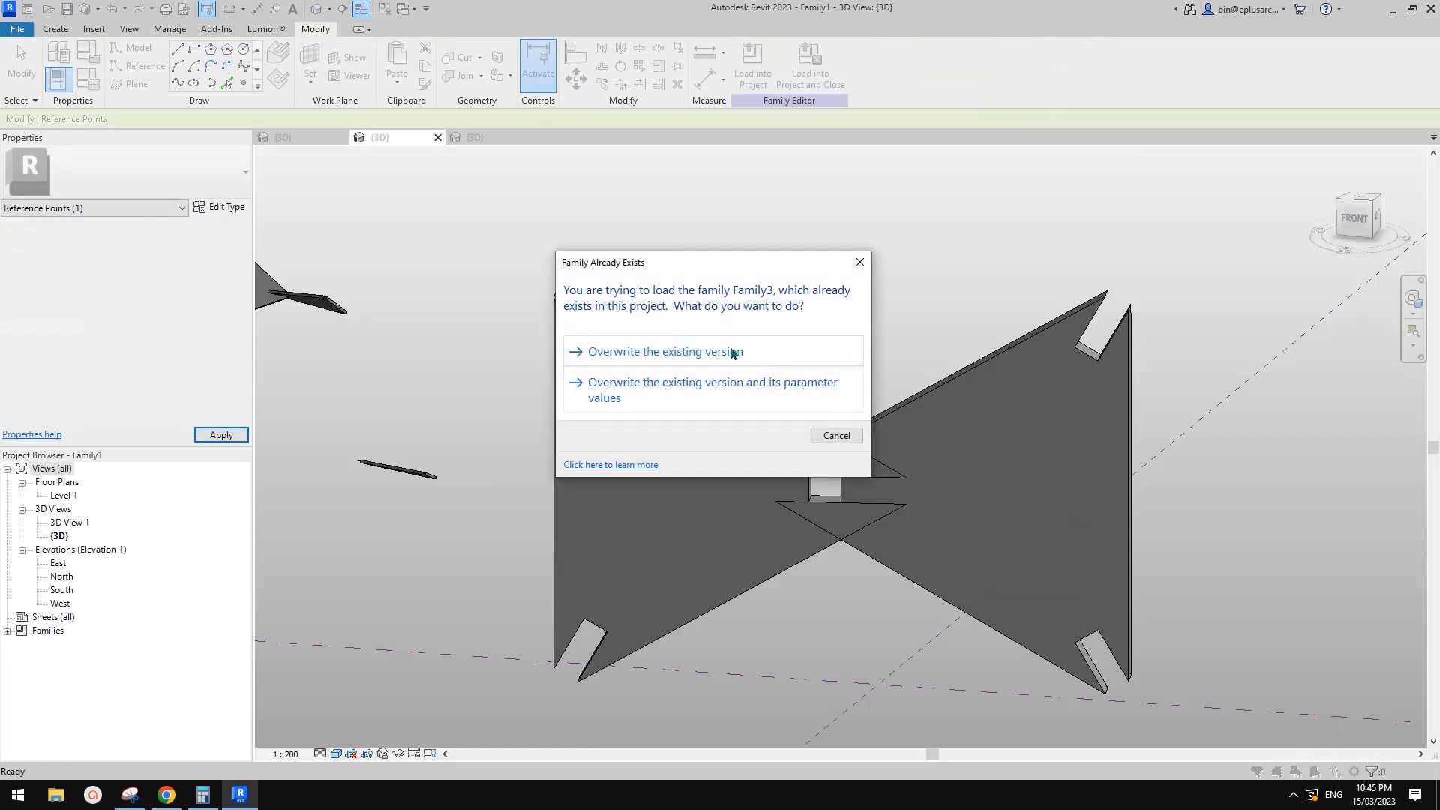
{"action": "left_click", "coordinate": [733, 353]}
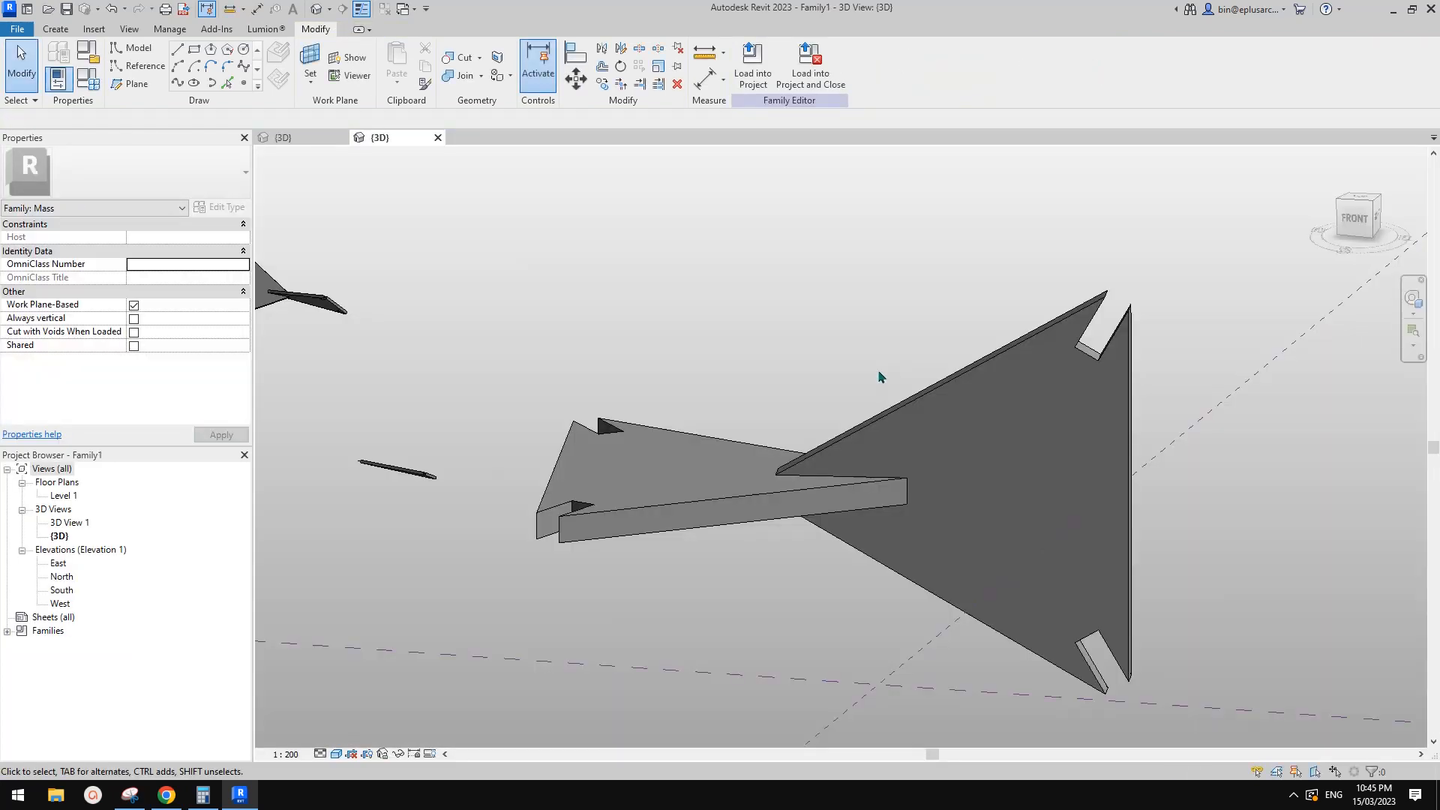
{"action": "scroll", "coordinate": [918, 420], "scroll_direction": "down", "scroll_amount": 2}
{"action": "middle_click_drag", "start_coordinate": [1029, 441], "coordinate": [1054, 477], "text": "shift"}
{"action": "scroll", "coordinate": [936, 438], "scroll_direction": "up", "scroll_amount": 1}
{"action": "middle_click_drag", "start_coordinate": [936, 438], "coordinate": [910, 514], "text": "shift"}
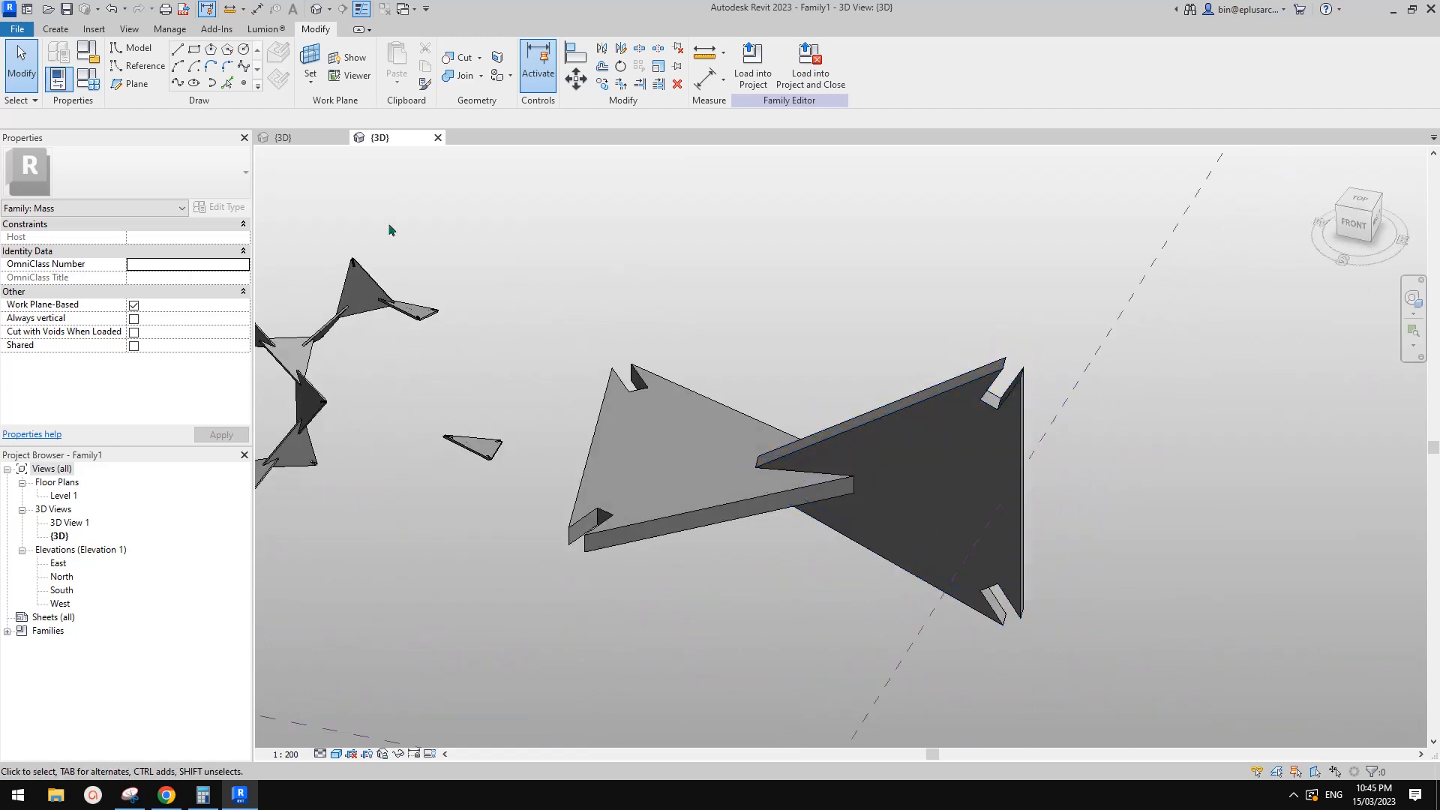
Place a third Family3 panel so that it interlocks with the slot at the second panel's upper corner.
{"action": "left_click", "coordinate": [60, 30]}
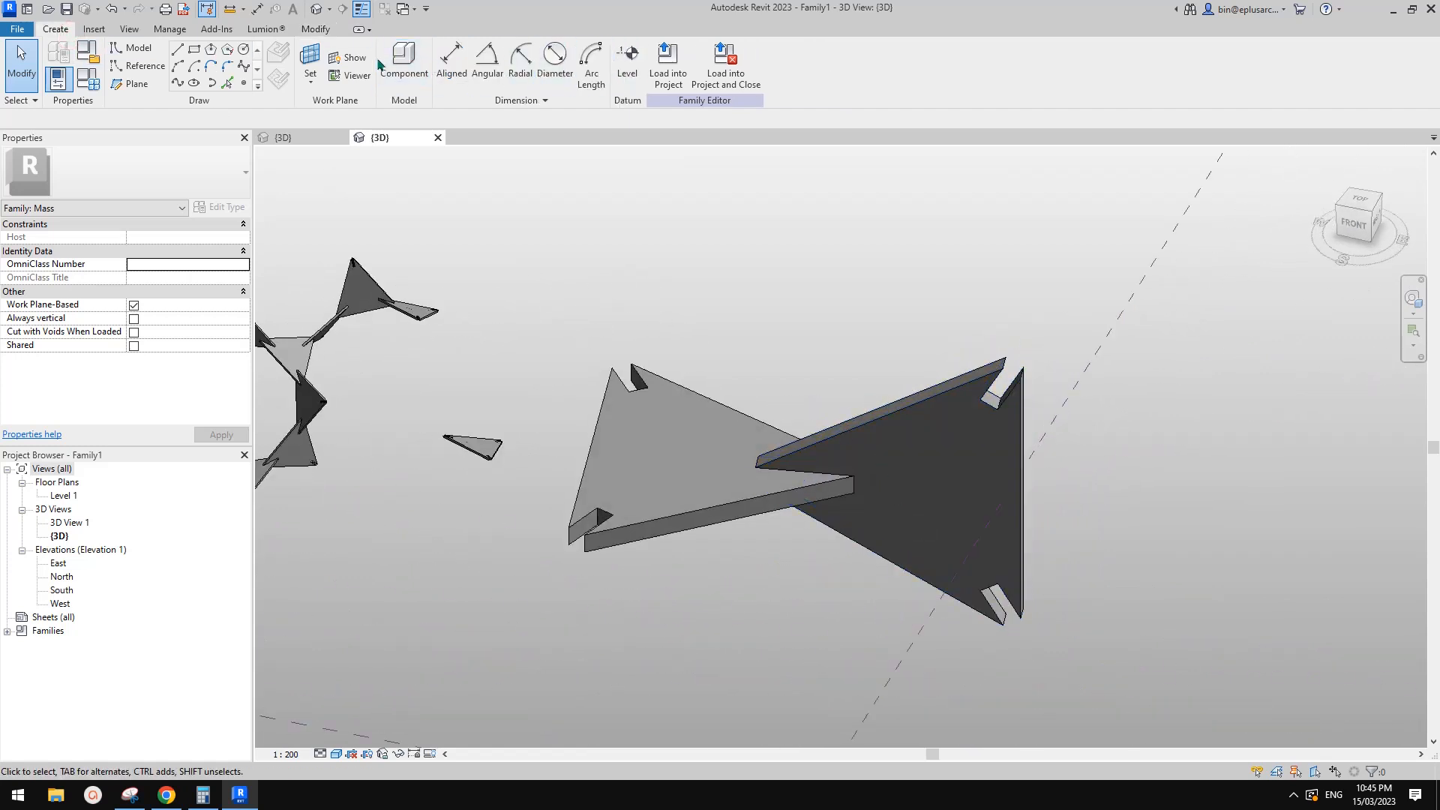
{"action": "left_click", "coordinate": [424, 66]}
{"action": "scroll", "coordinate": [990, 338], "scroll_direction": "up", "scroll_amount": 4}
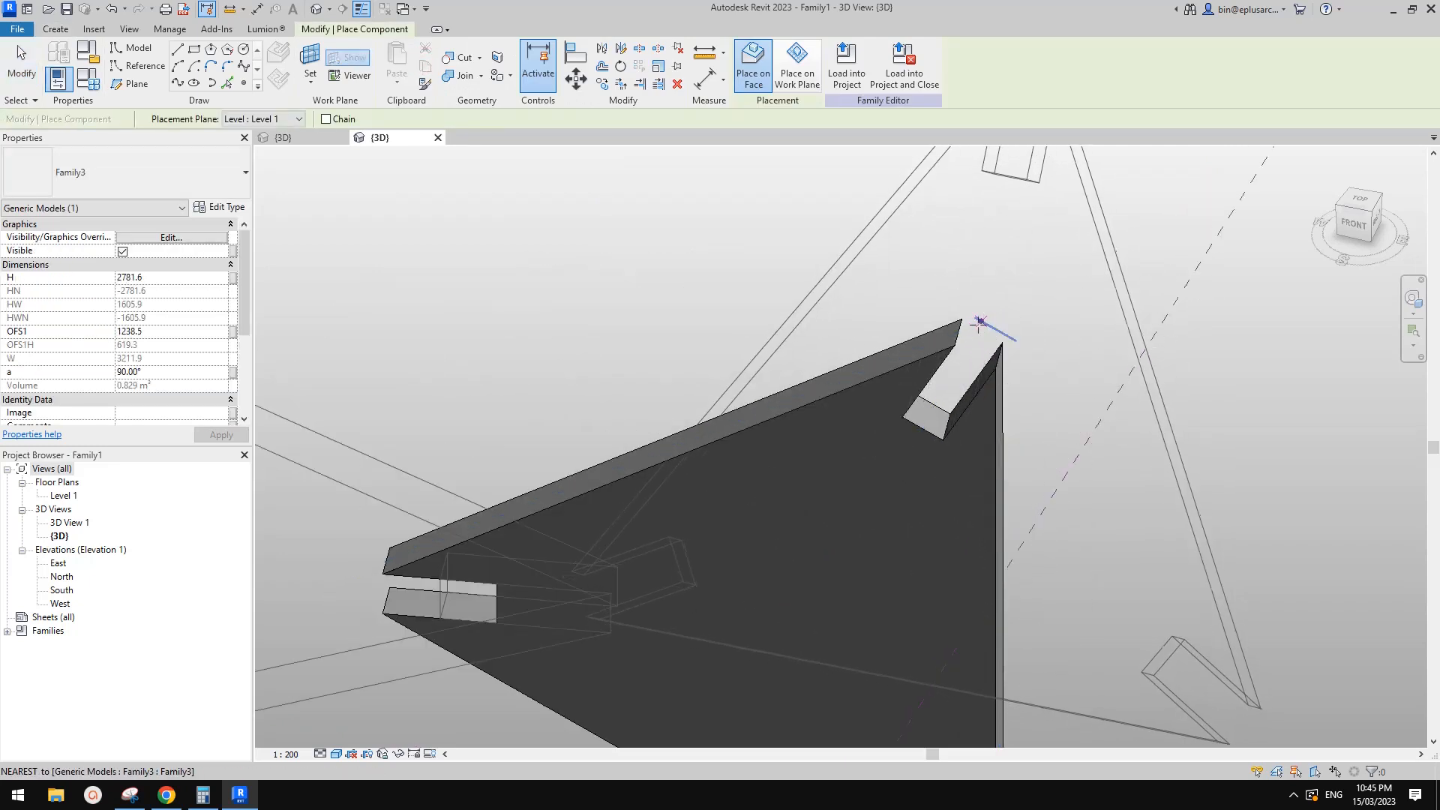
{"action": "left_click", "coordinate": [972, 329]}
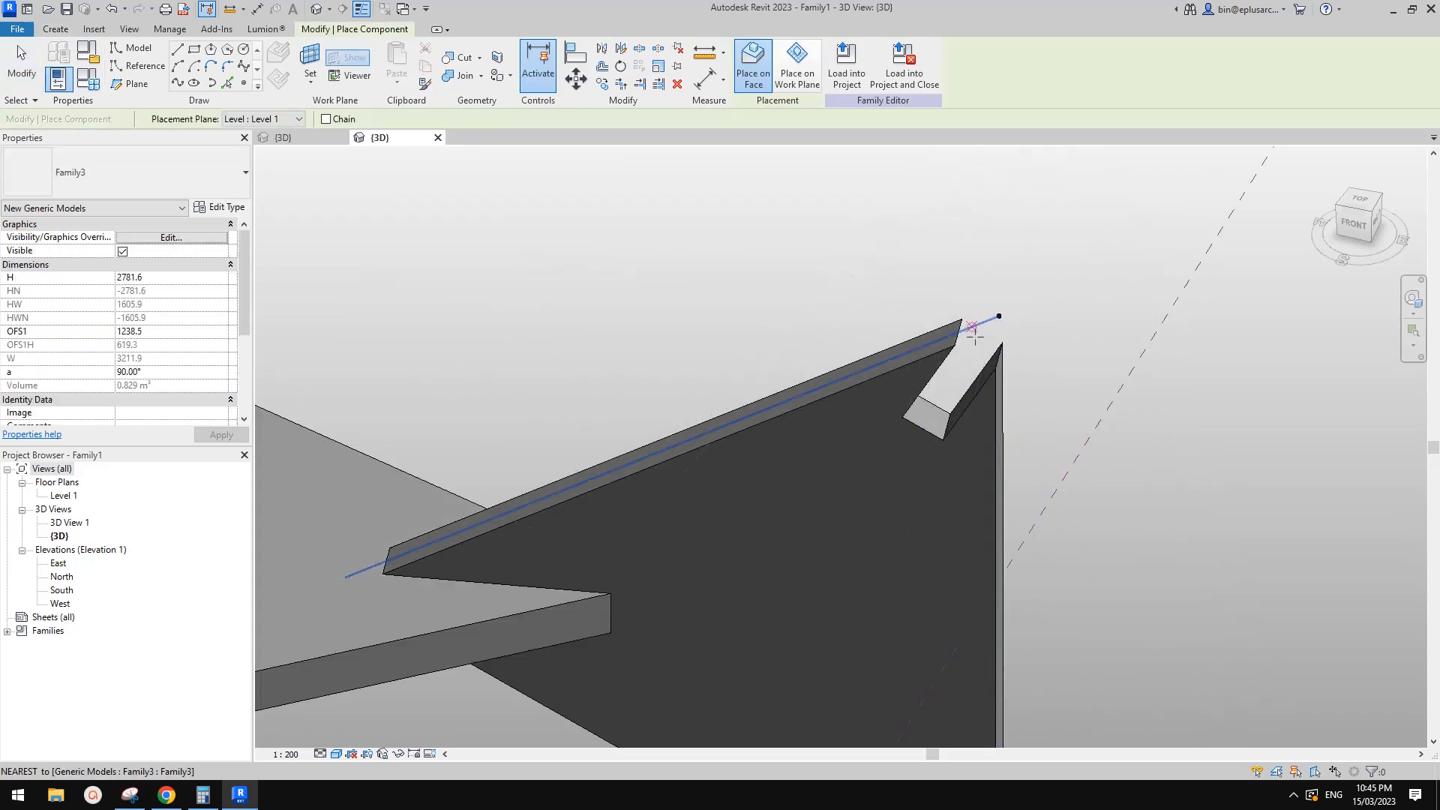
{"action": "middle_click_drag", "start_coordinate": [957, 373], "coordinate": [1155, 410], "text": "shift"}
{"action": "scroll", "coordinate": [975, 422], "scroll_direction": "up", "scroll_amount": 3}
{"action": "key", "text": "Escape"}
{"action": "left_click", "coordinate": [797, 224]}
{"action": "scroll", "coordinate": [823, 256], "scroll_direction": "down", "scroll_amount": 2}
{"action": "middle_click_drag", "start_coordinate": [807, 273], "coordinate": [756, 401]}
Examine how the three panels interlock at their slotted corners, and compare them with the panel model in 20230313.rfa.
{"action": "left_click", "coordinate": [707, 451]}
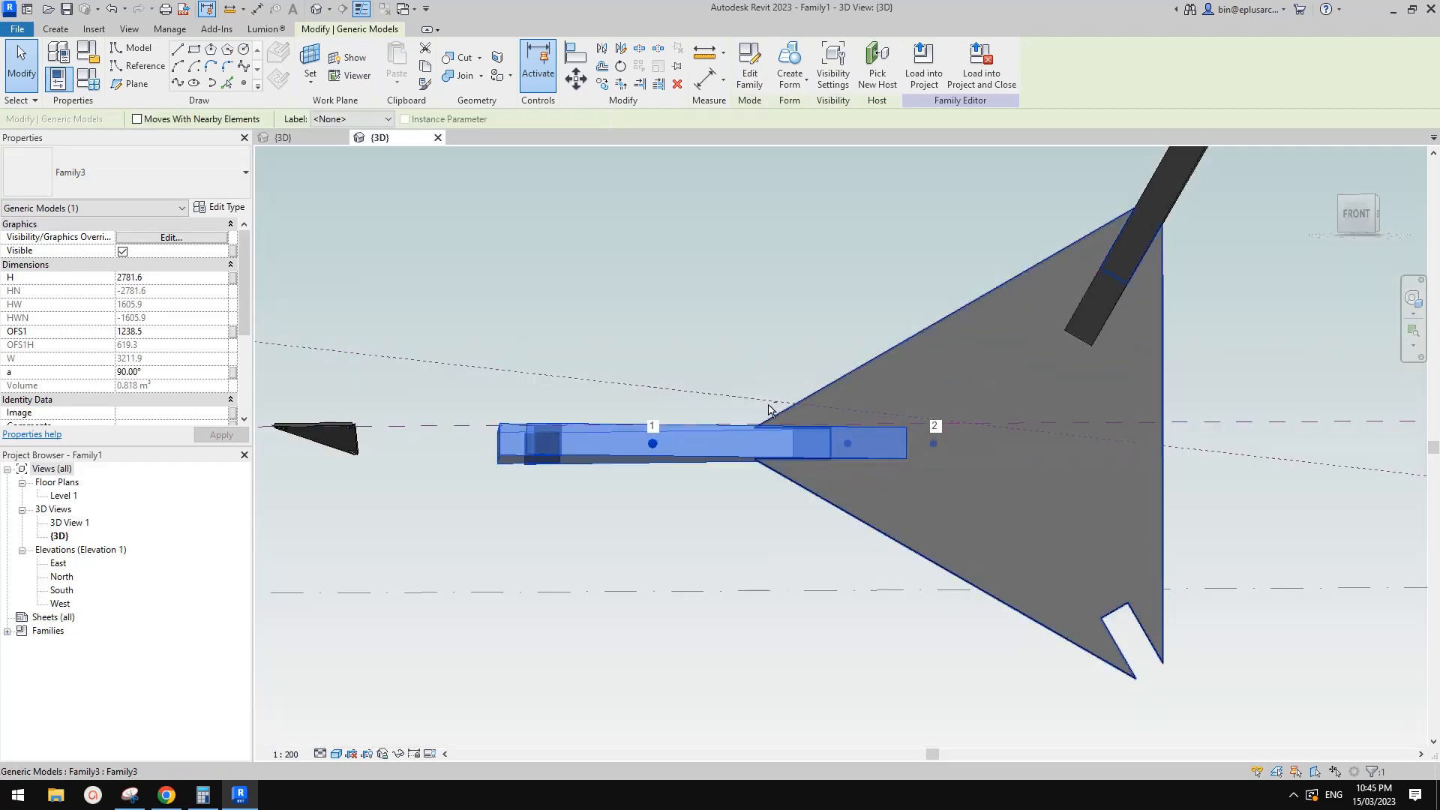
{"action": "middle_click_drag", "start_coordinate": [844, 442], "coordinate": [832, 591], "text": "shift"}
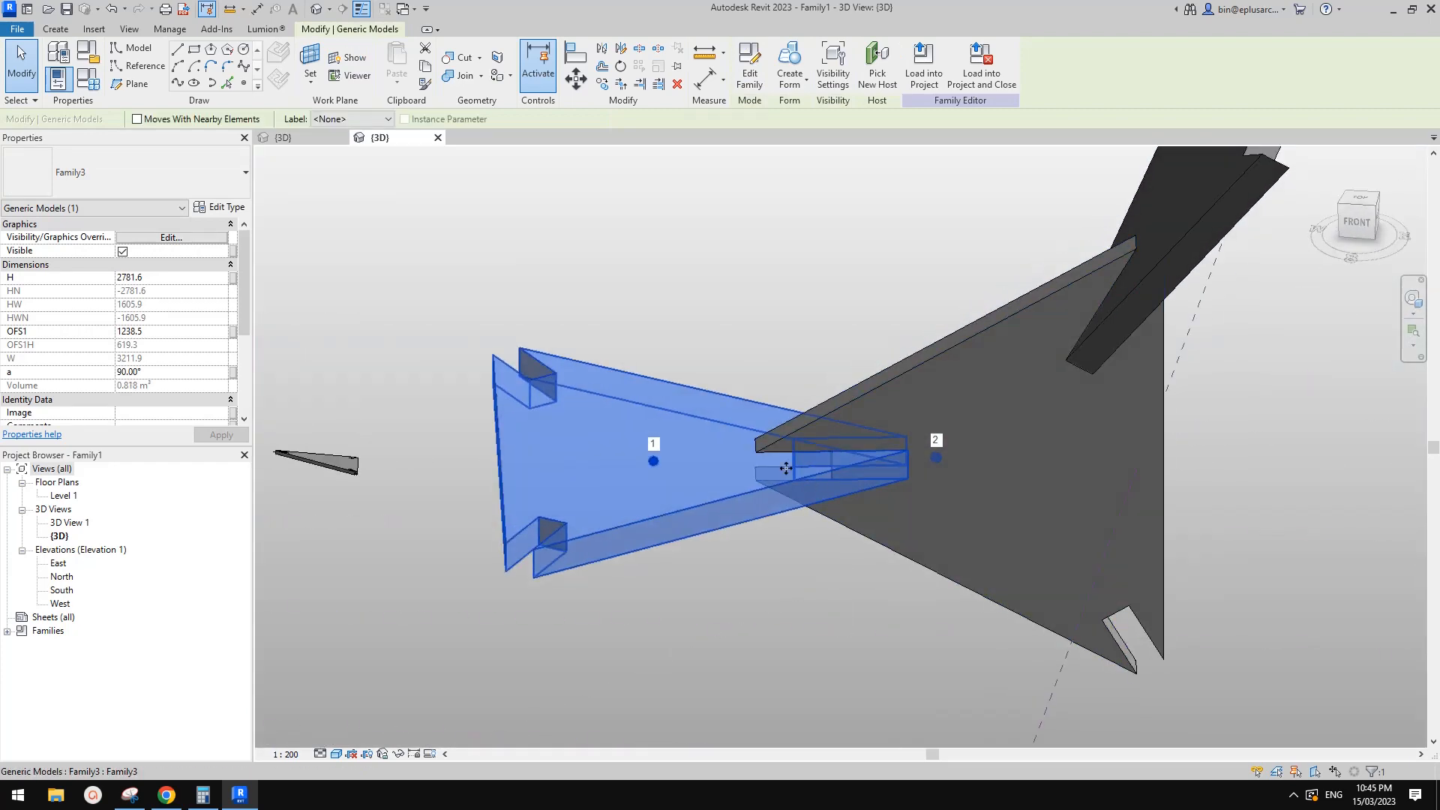
{"action": "middle_click_drag", "start_coordinate": [786, 468], "coordinate": [949, 480], "text": "shift"}
{"action": "left_click", "coordinate": [1094, 195]}
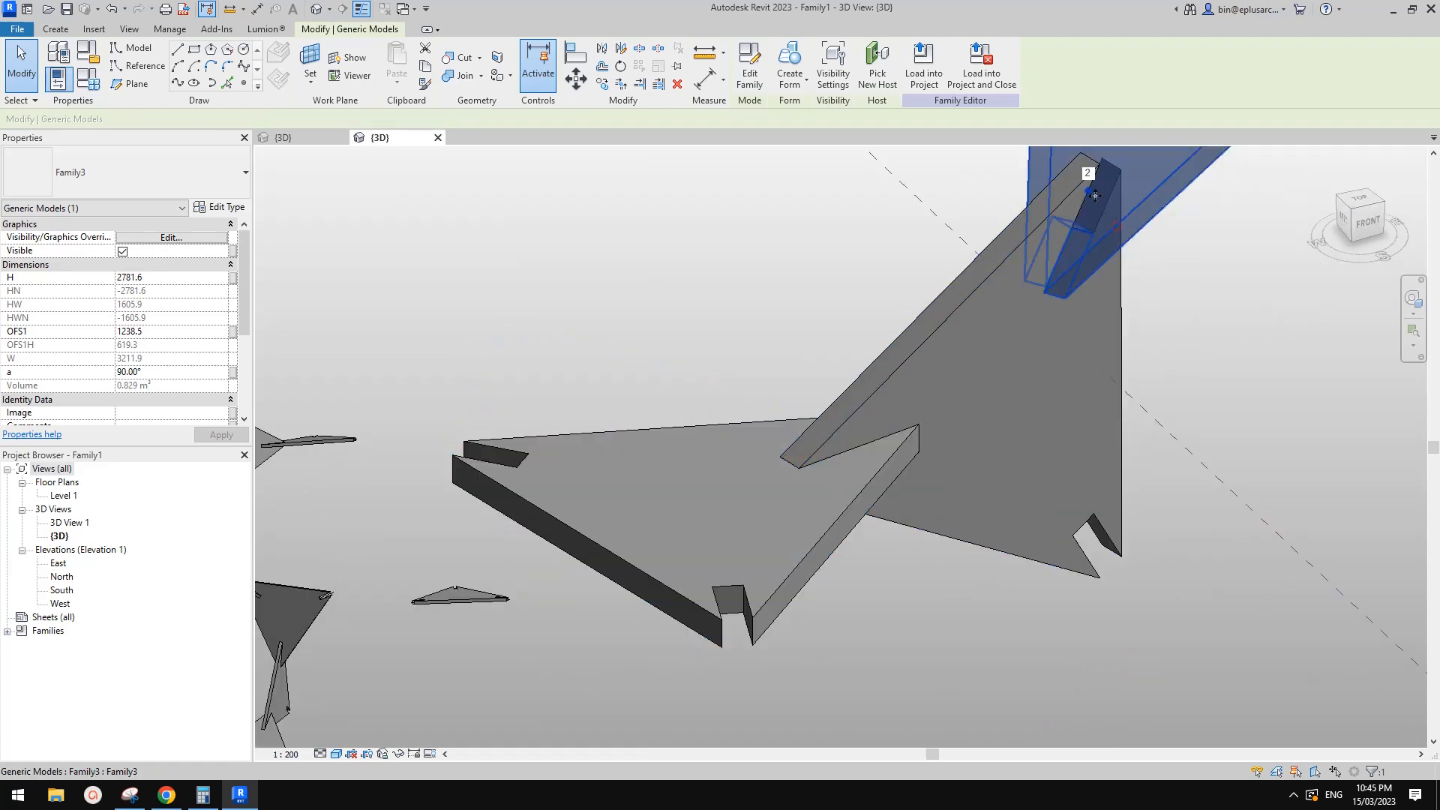
{"action": "middle_click_drag", "start_coordinate": [1060, 343], "coordinate": [673, 471], "text": "shift"}
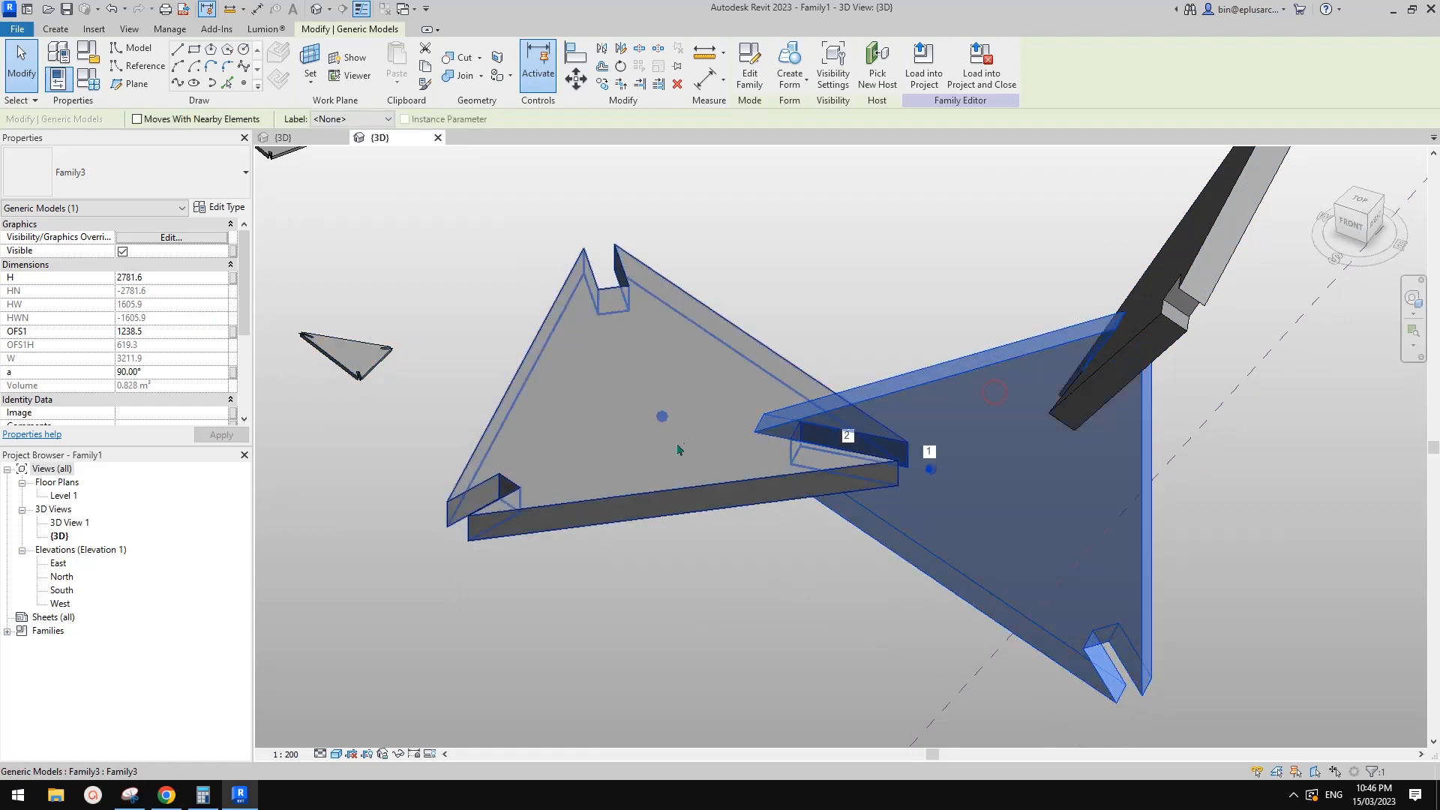
{"action": "left_click", "coordinate": [1012, 377]}
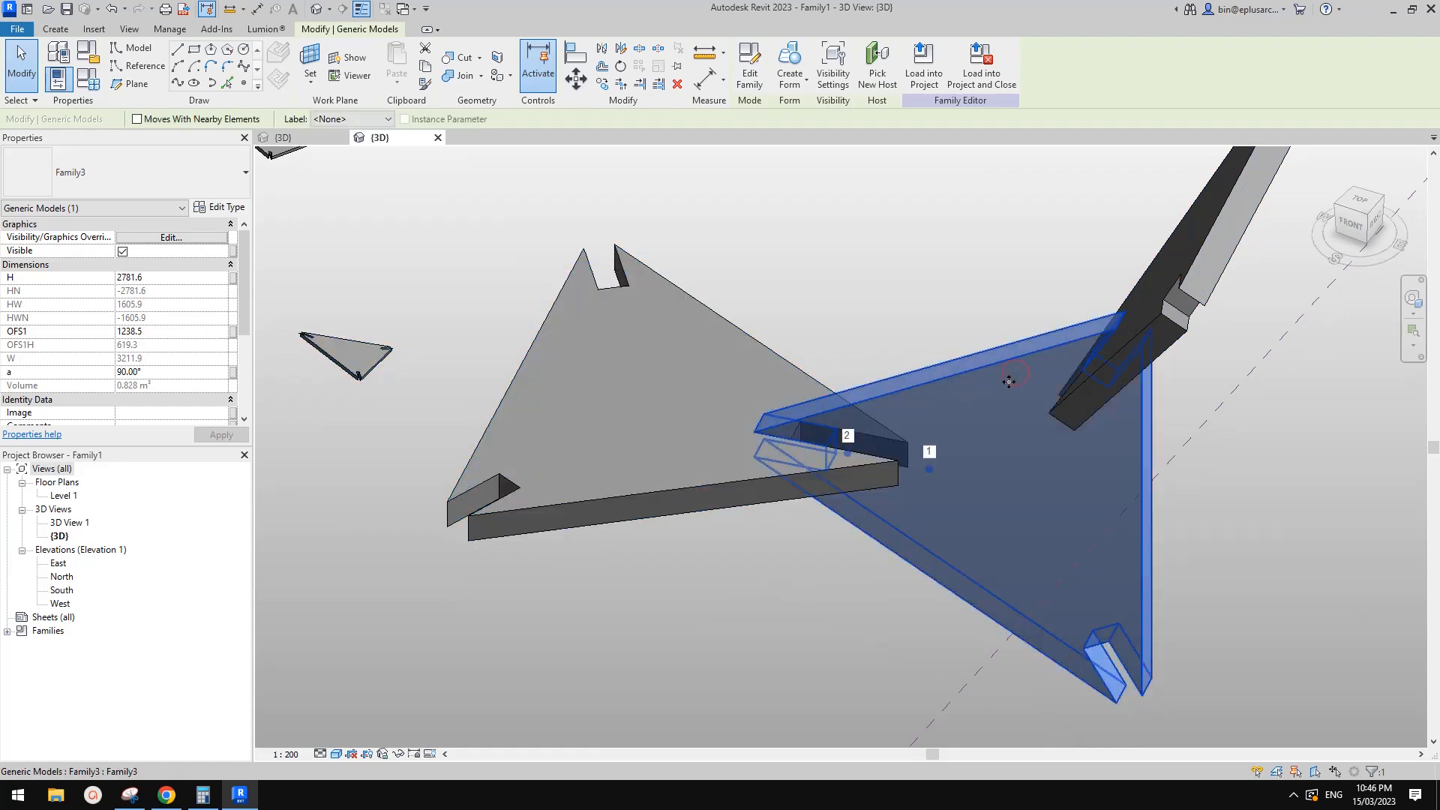
{"action": "middle_click_drag", "start_coordinate": [1009, 382], "coordinate": [989, 386]}
{"action": "left_click", "coordinate": [710, 484]}
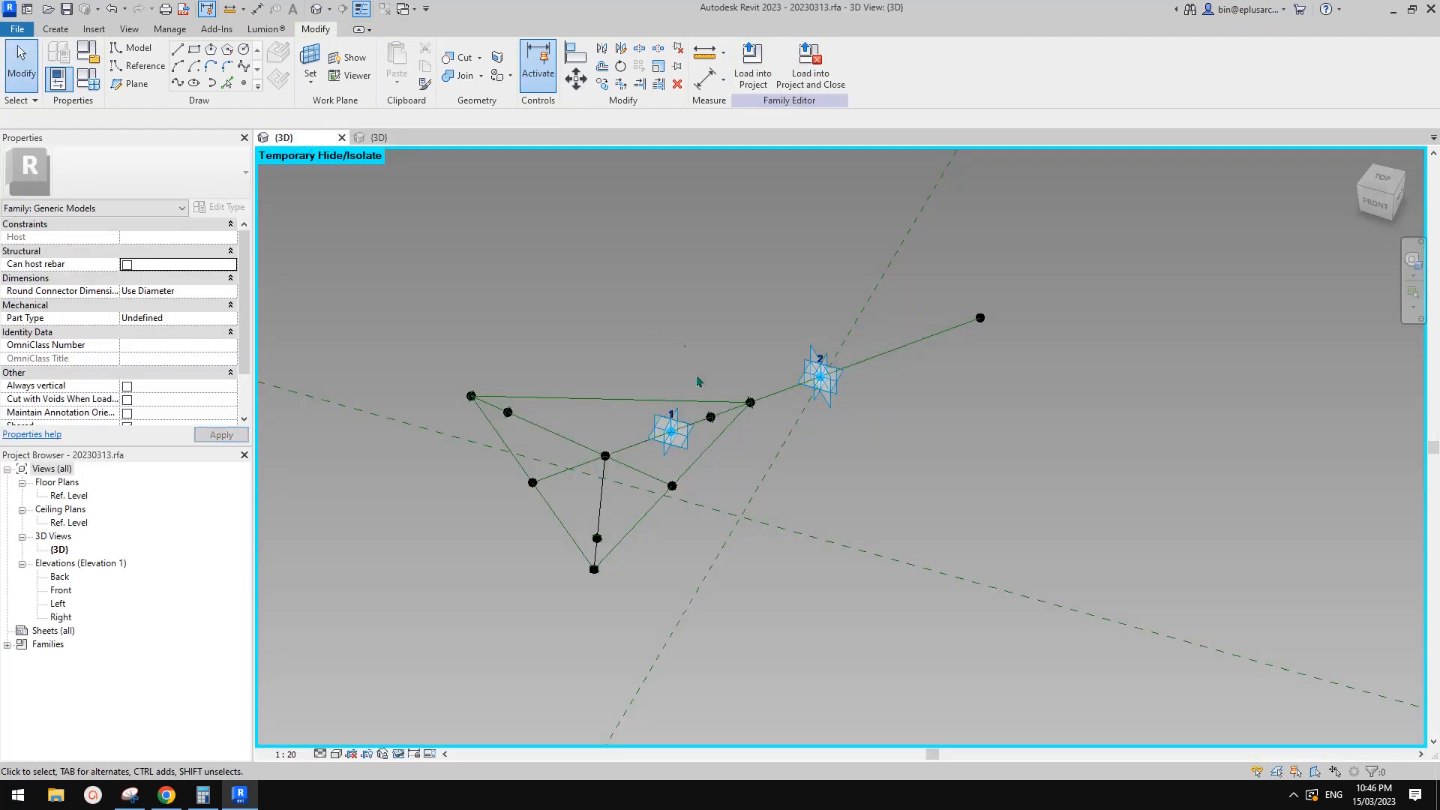
{"action": "mouse_move", "coordinate": [675, 540]}
{"action": "middle_mouse_down", "text": "shift"}
{"action": "mouse_move", "coordinate": [660, 499]}
{"action": "mouse_move", "coordinate": [686, 453]}
{"action": "mouse_move", "coordinate": [810, 459]}
{"action": "mouse_move", "coordinate": [803, 540]}
{"action": "mouse_move", "coordinate": [810, 480]}
{"action": "middle_mouse_up", "text": "shift"}
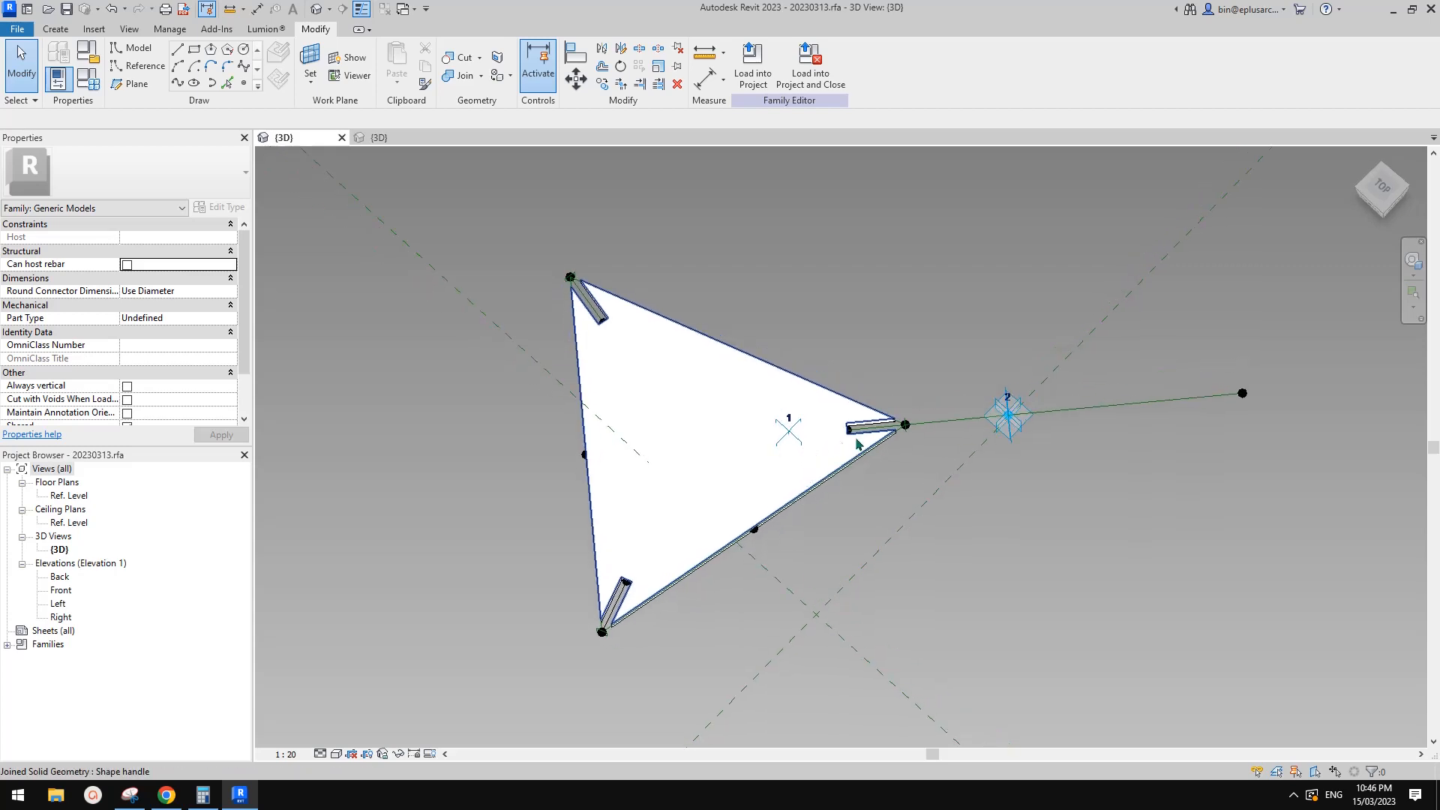
{"action": "left_click", "coordinate": [388, 140]}
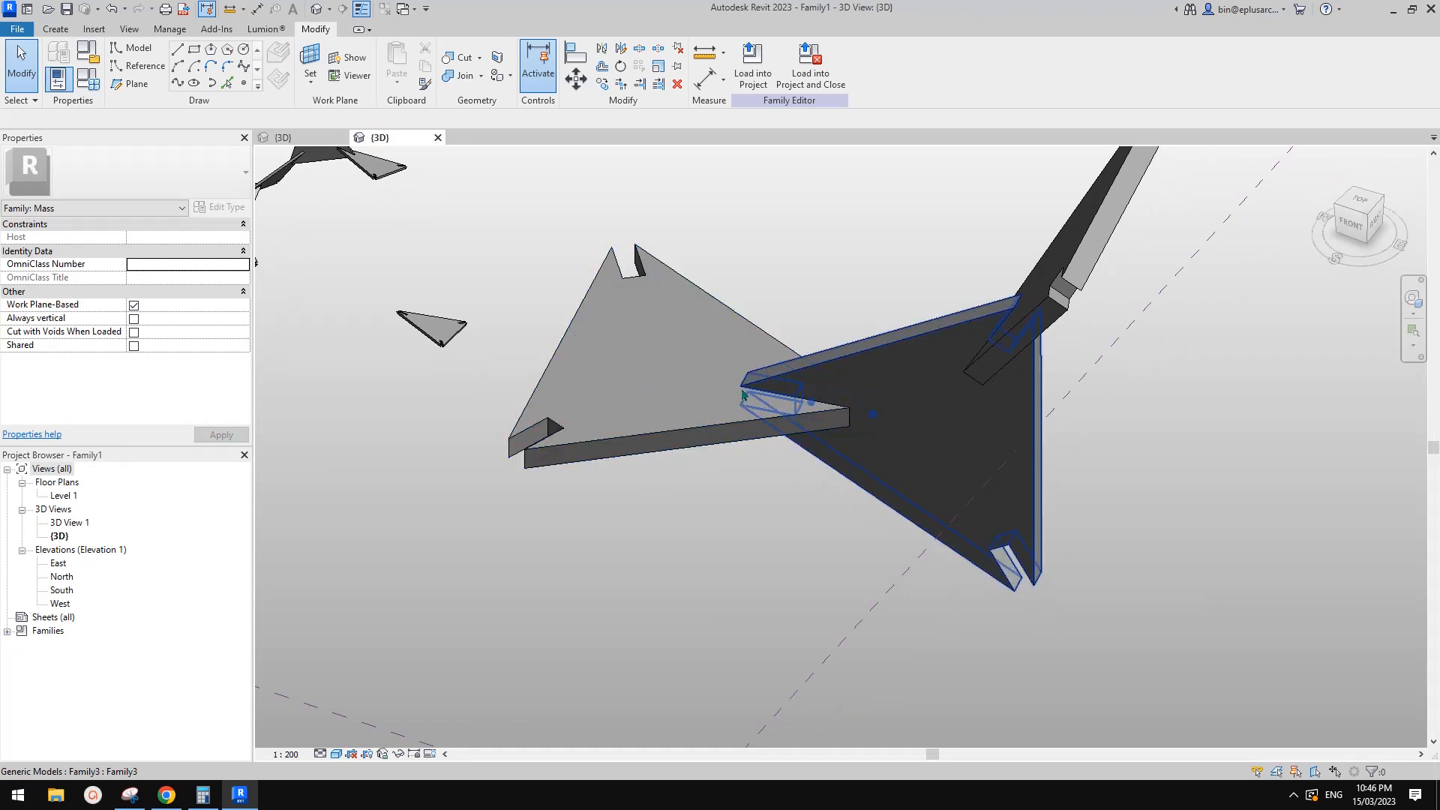
{"action": "scroll", "coordinate": [735, 412], "scroll_direction": "up", "scroll_amount": 2}
{"action": "left_click", "coordinate": [723, 413]}
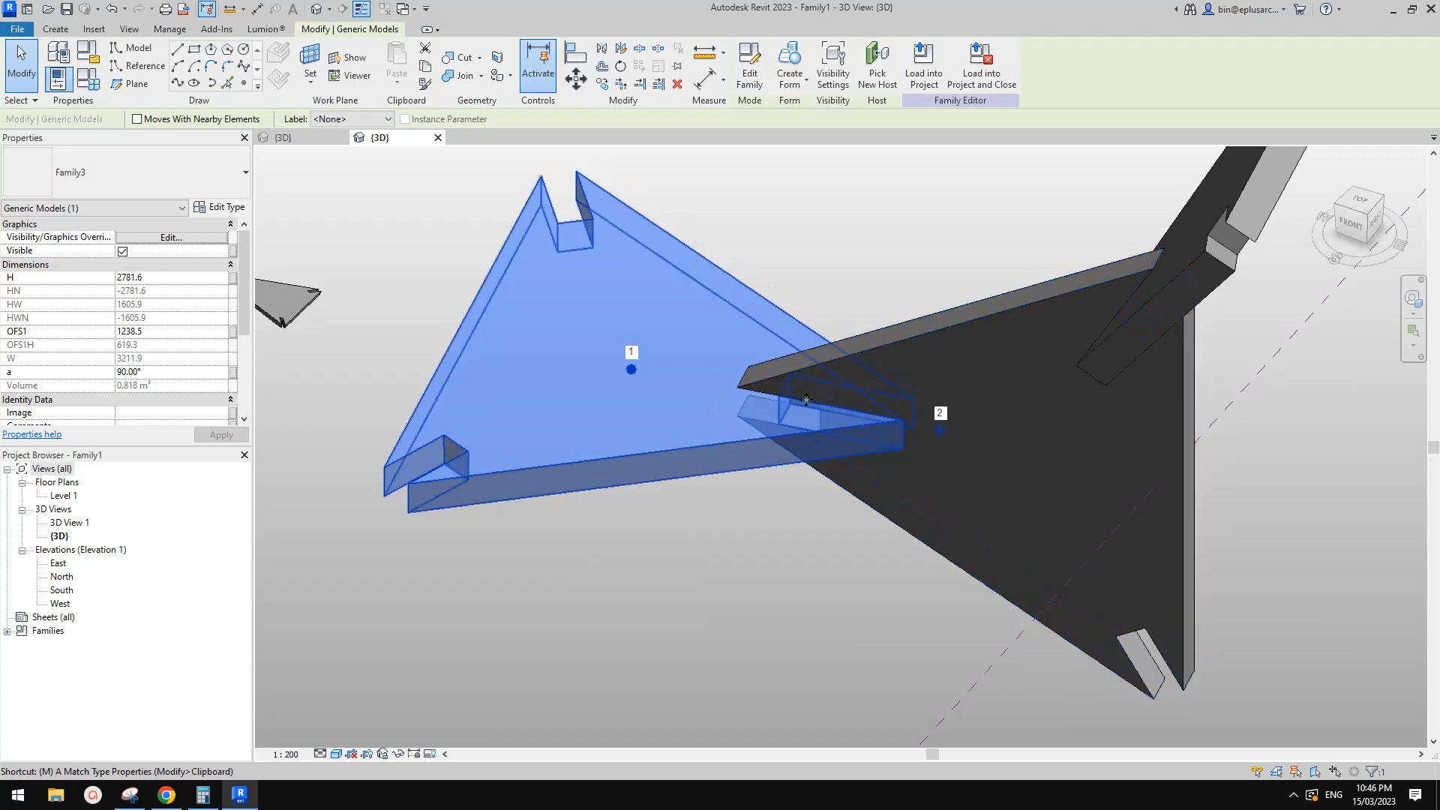
{"action": "key", "text": "m"}
{"action": "key", "text": "a"}
{"action": "key", "text": "Escape"}
{"action": "key", "text": "Escape"}
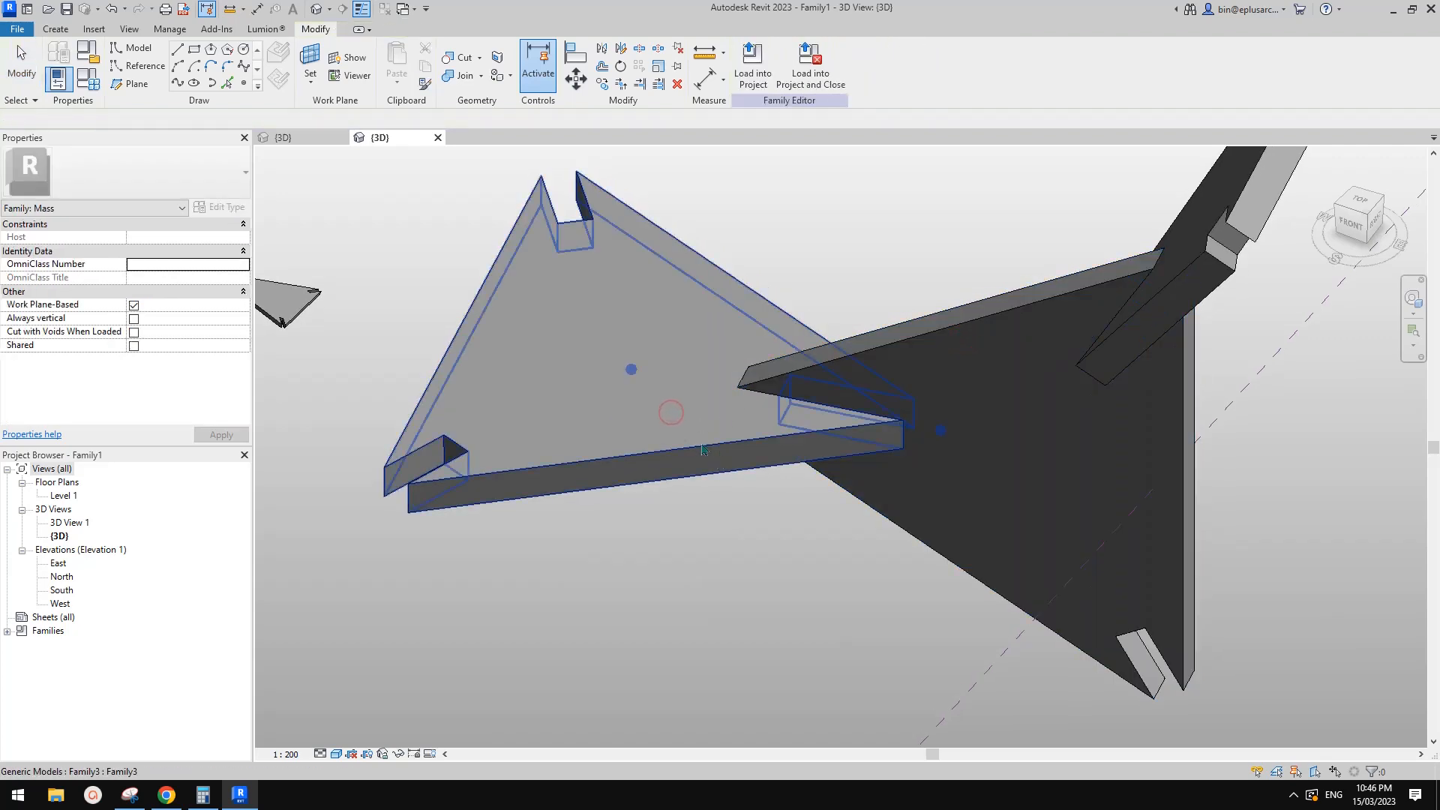
Set the first panel's OFS1 to 1000 and view the resulting joint with the second panel.
{"action": "left_click", "coordinate": [697, 441]}
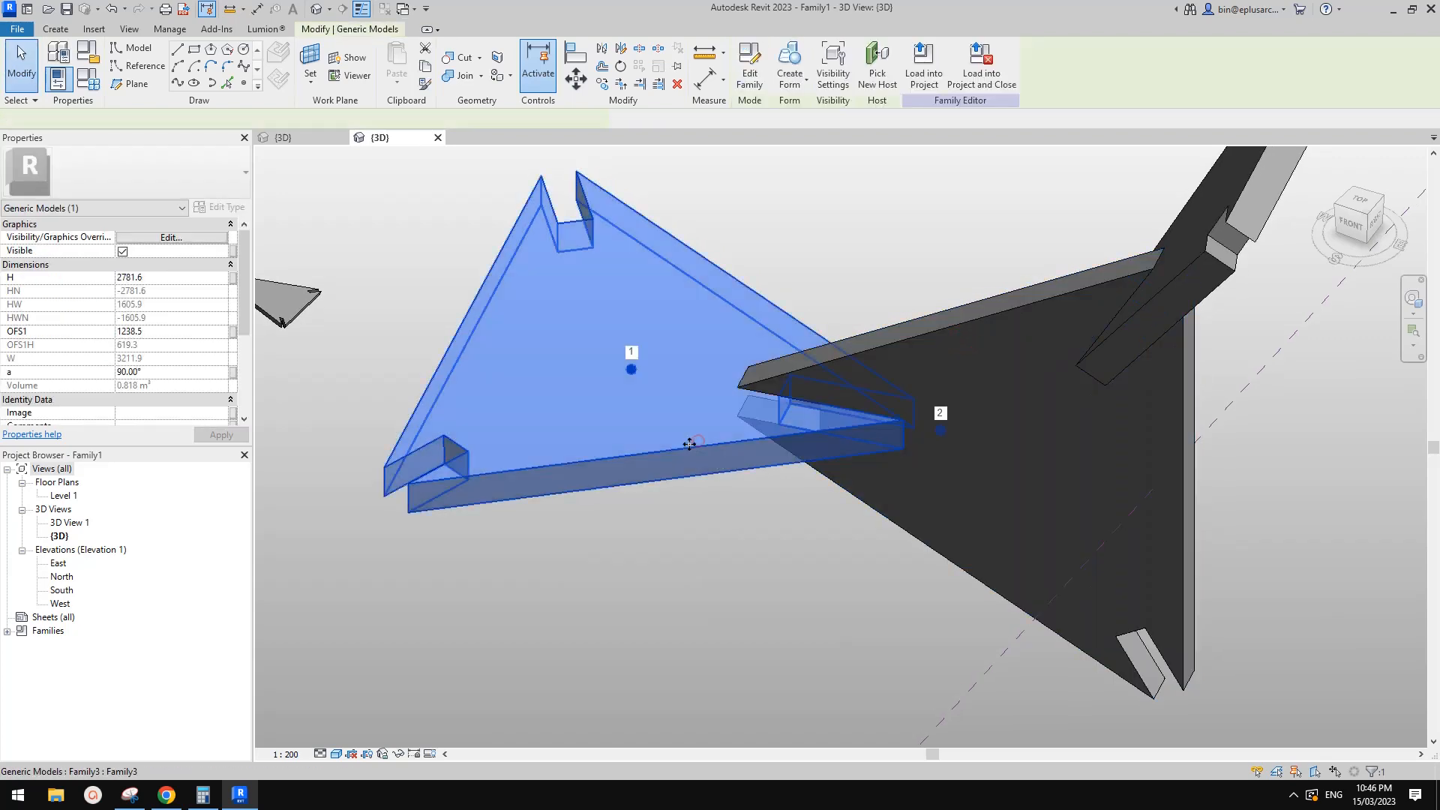
{"action": "left_click", "coordinate": [174, 332]}
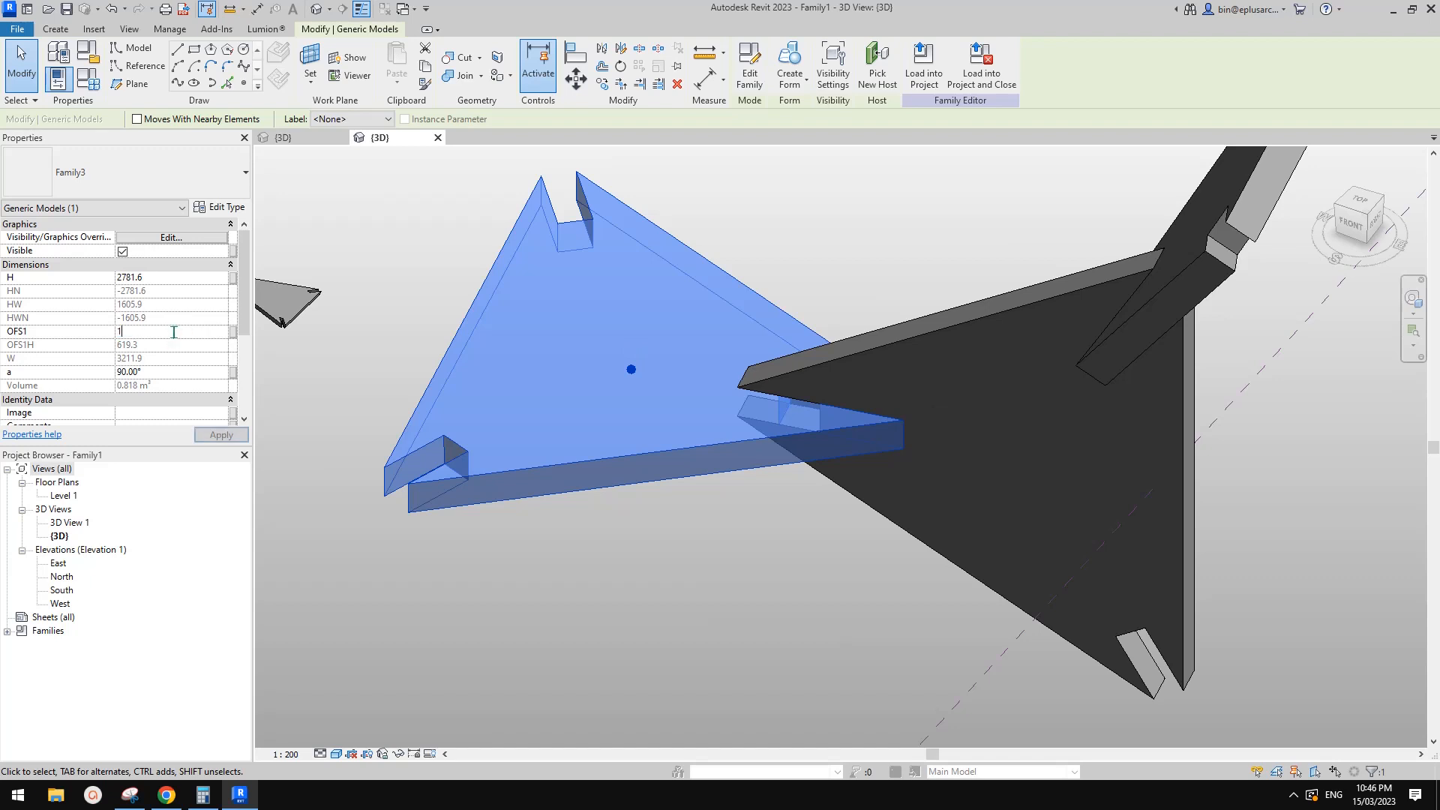
{"action": "key", "text": "Return"}
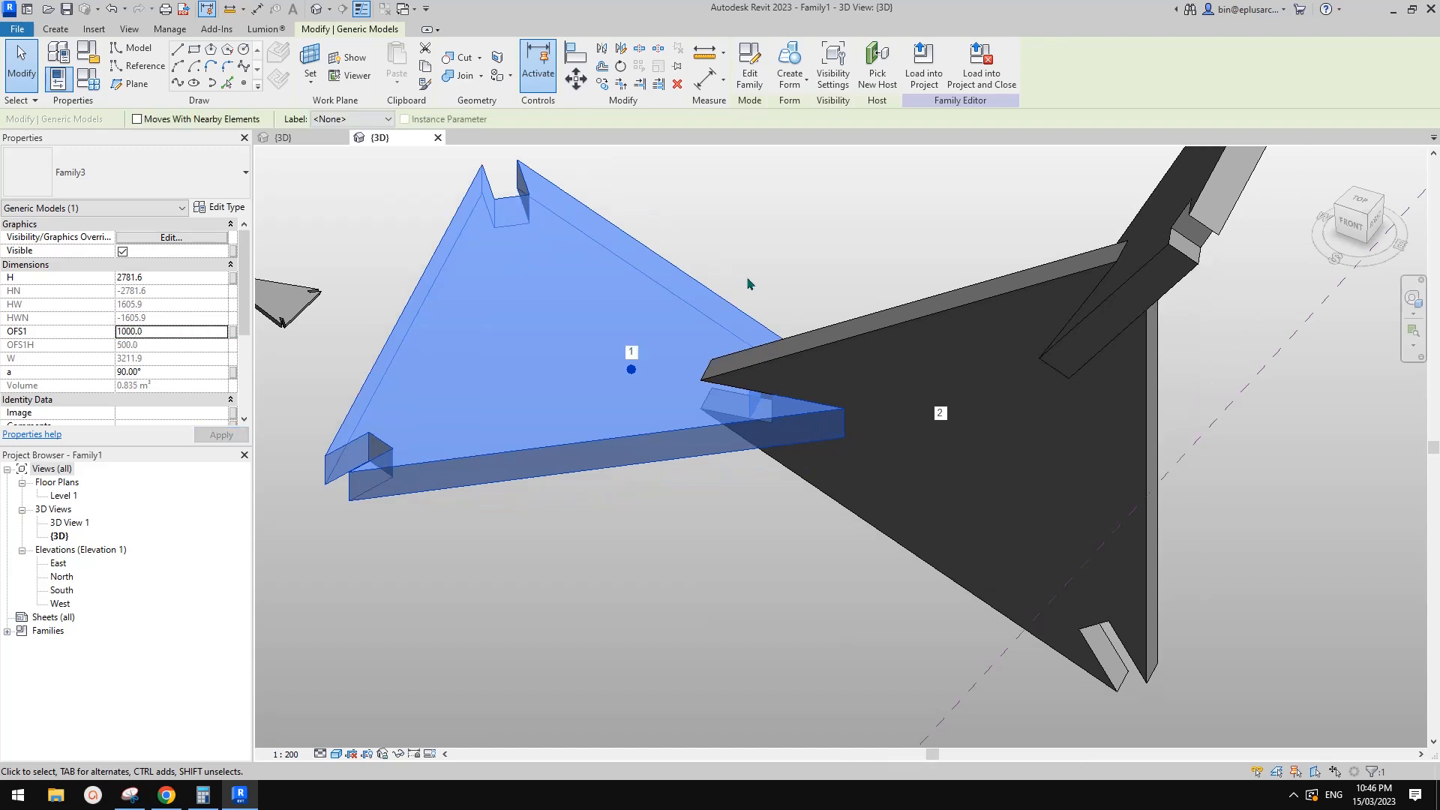
{"action": "middle_click_drag", "start_coordinate": [748, 283], "coordinate": [696, 352], "text": "shift"}
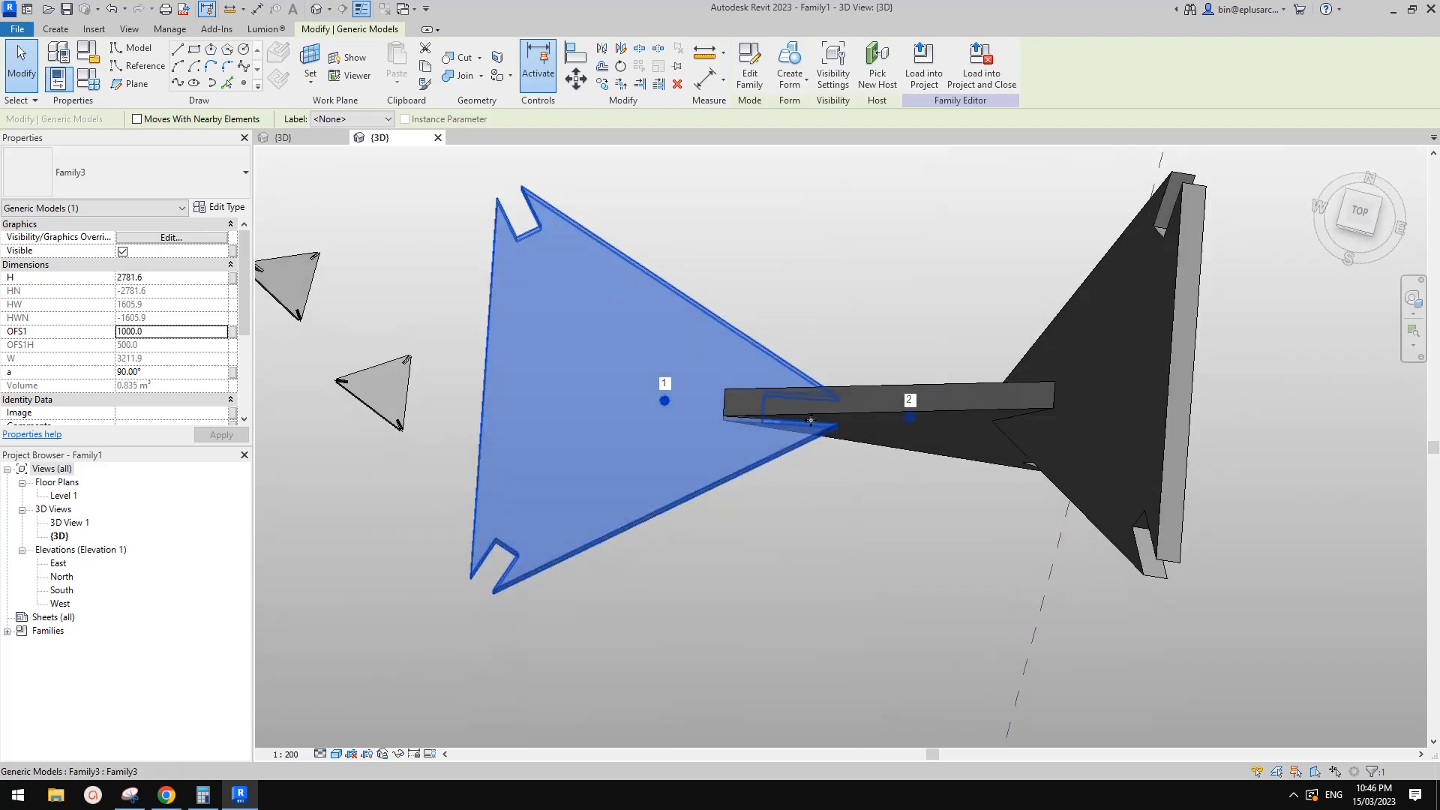
Open the first panel's Family3 family for editing and turn its 3D view to the top.
{"action": "left_click", "coordinate": [283, 137]}
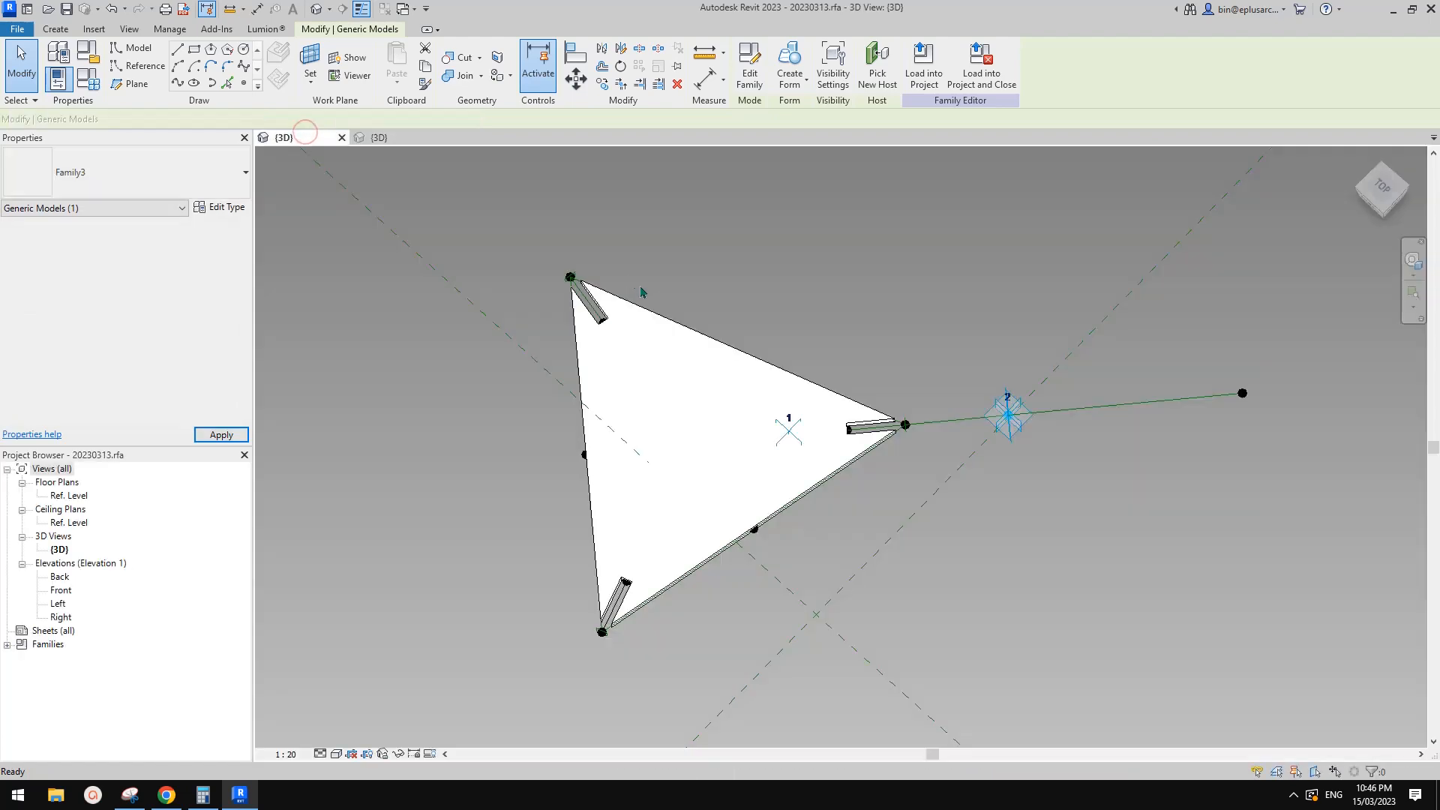
{"action": "left_click", "coordinate": [379, 137]}
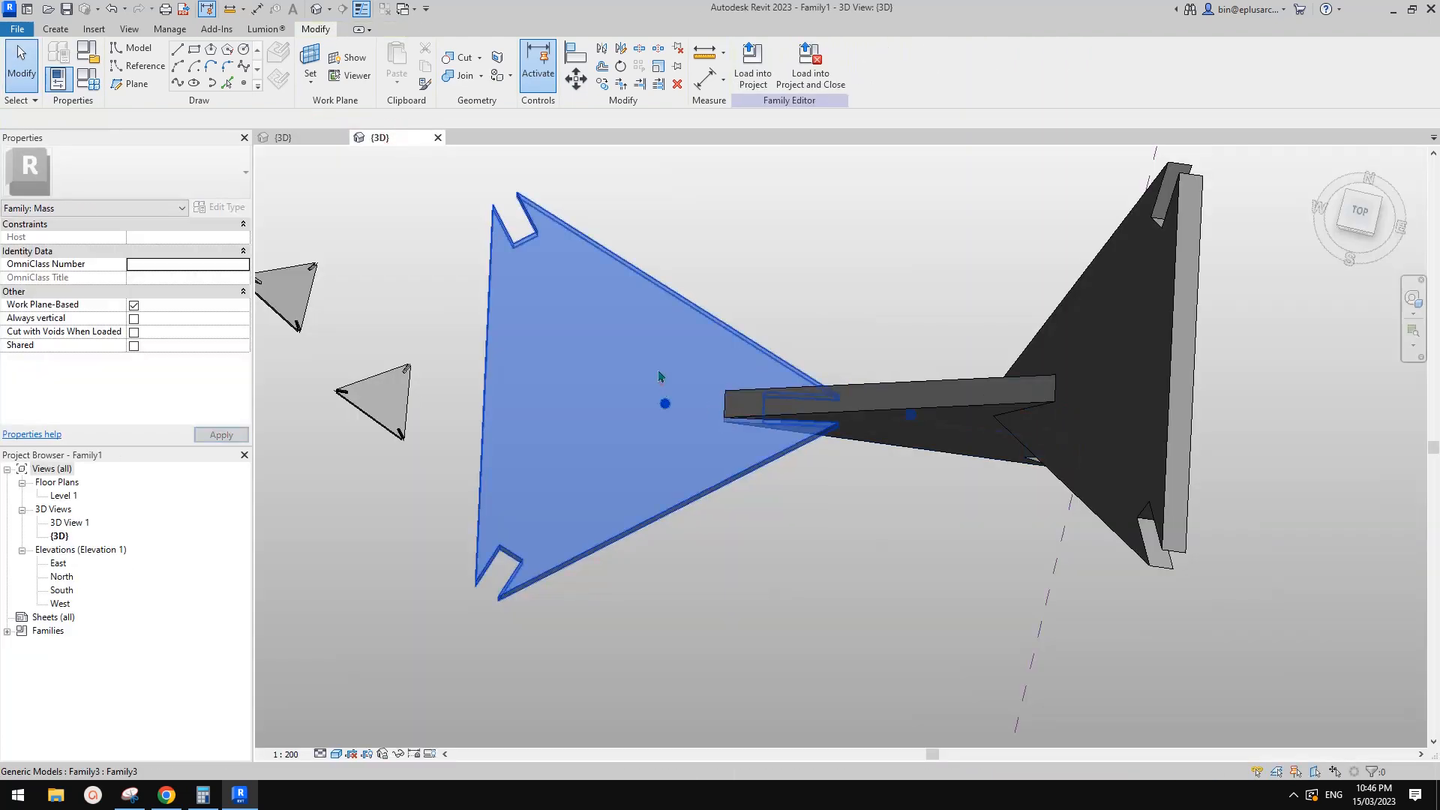
{"action": "left_click", "coordinate": [750, 71]}
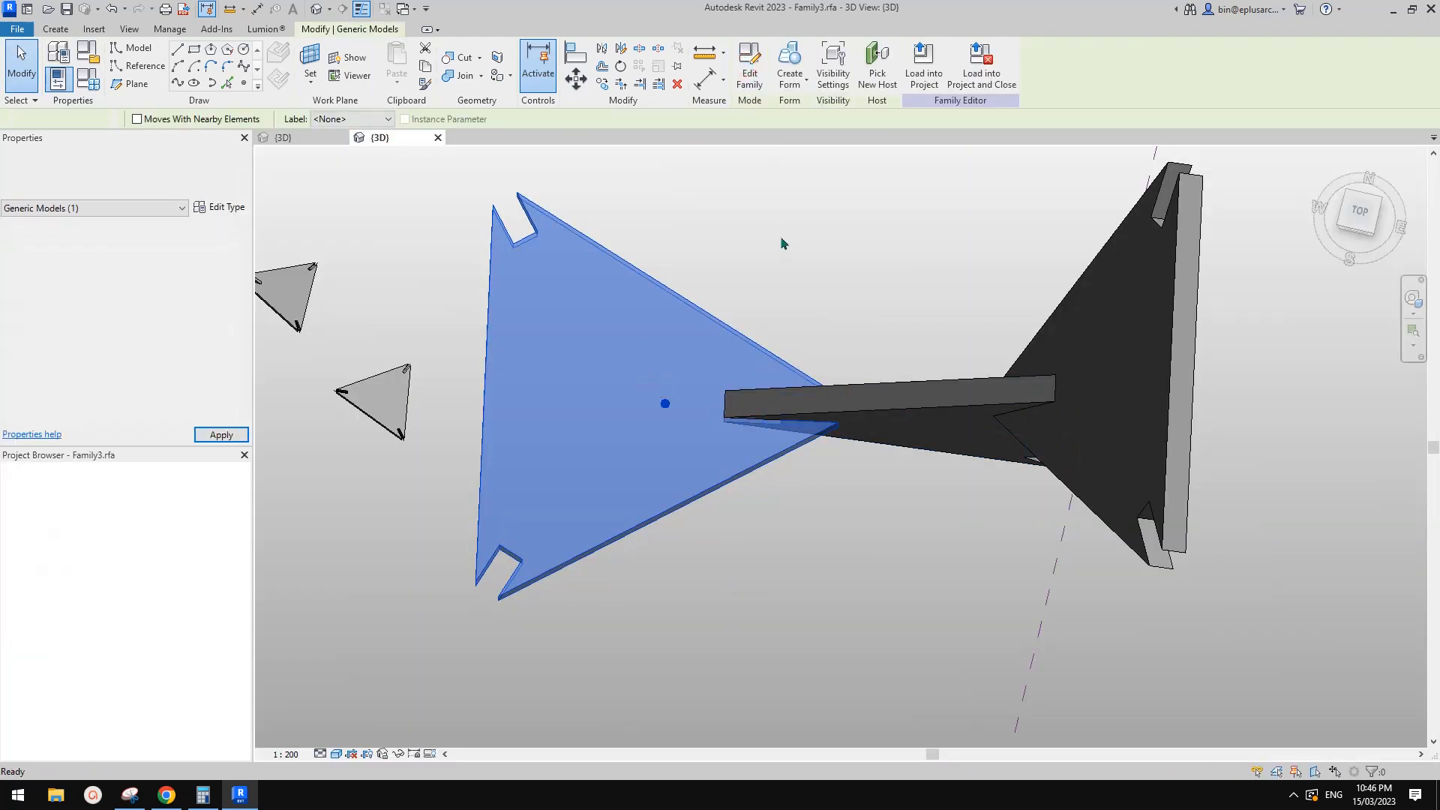
{"action": "scroll", "coordinate": [798, 515], "scroll_direction": "up", "scroll_amount": 6}
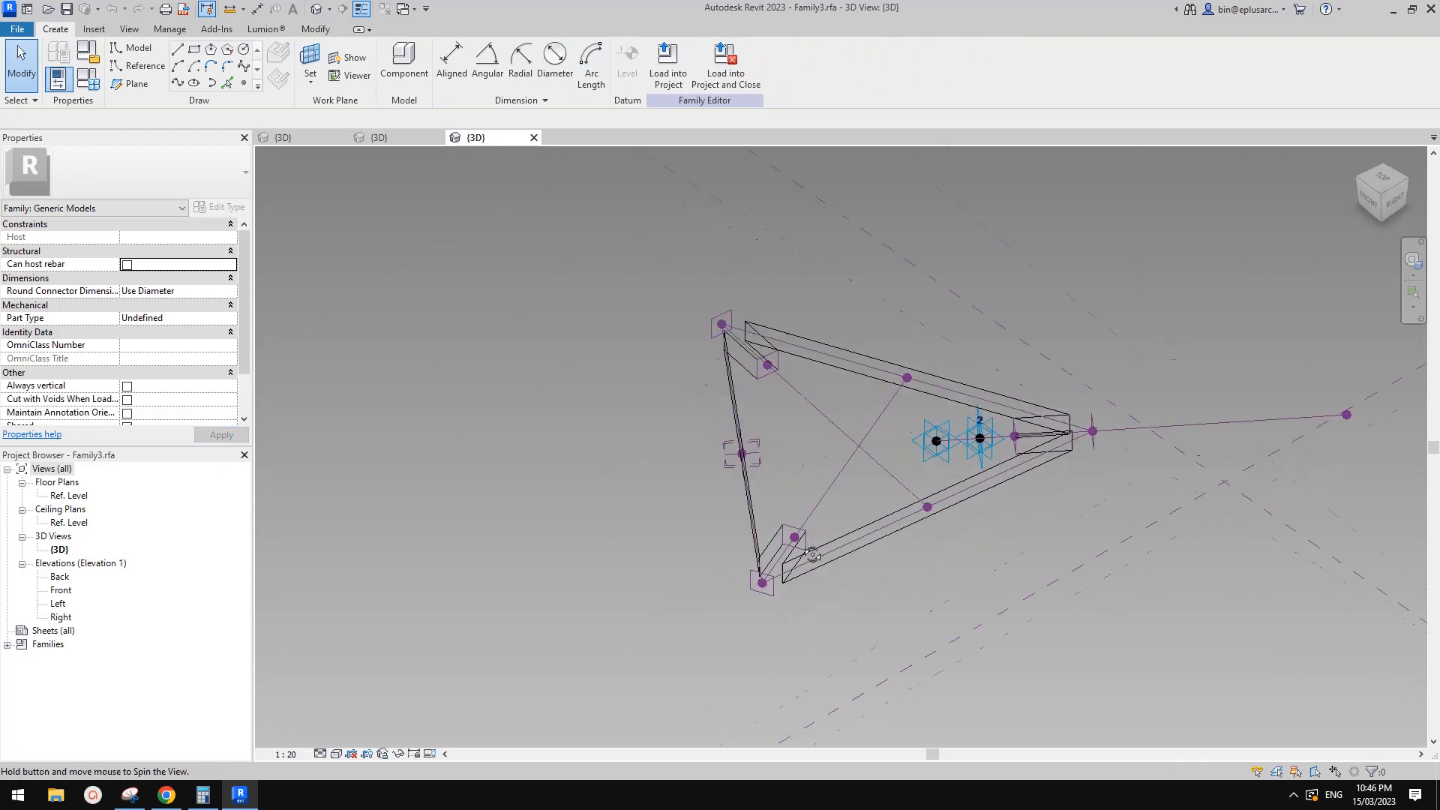
{"action": "middle_click_drag", "start_coordinate": [873, 448], "coordinate": [974, 514], "text": "shift"}
{"action": "middle_click_drag", "start_coordinate": [1001, 387], "coordinate": [954, 456]}
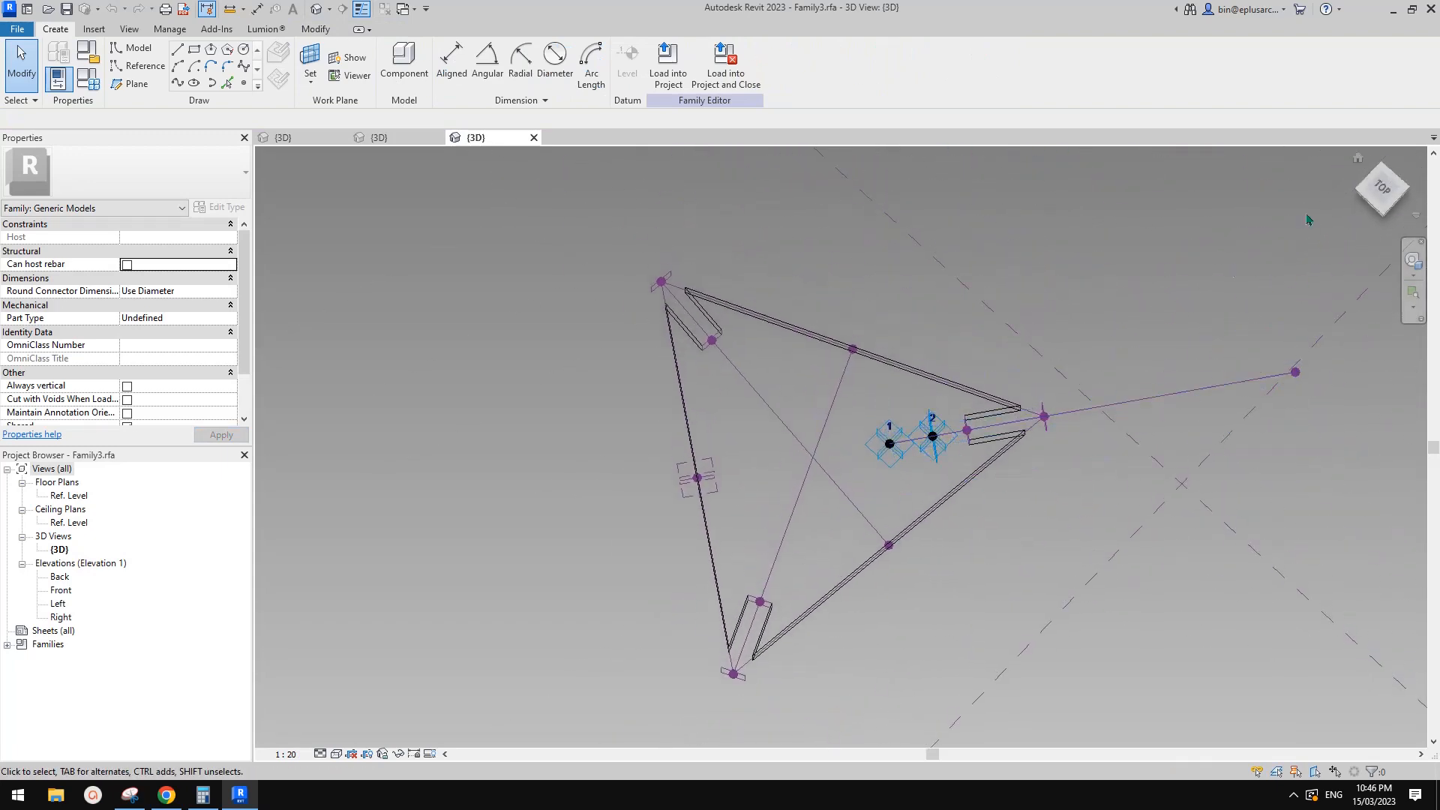
{"action": "left_click", "coordinate": [1382, 192]}
{"action": "middle_click_drag", "start_coordinate": [990, 671], "coordinate": [793, 480]}
{"action": "scroll", "coordinate": [787, 480], "scroll_direction": "up", "scroll_amount": 5}
{"action": "scroll", "coordinate": [825, 457], "scroll_direction": "down", "scroll_amount": 2}
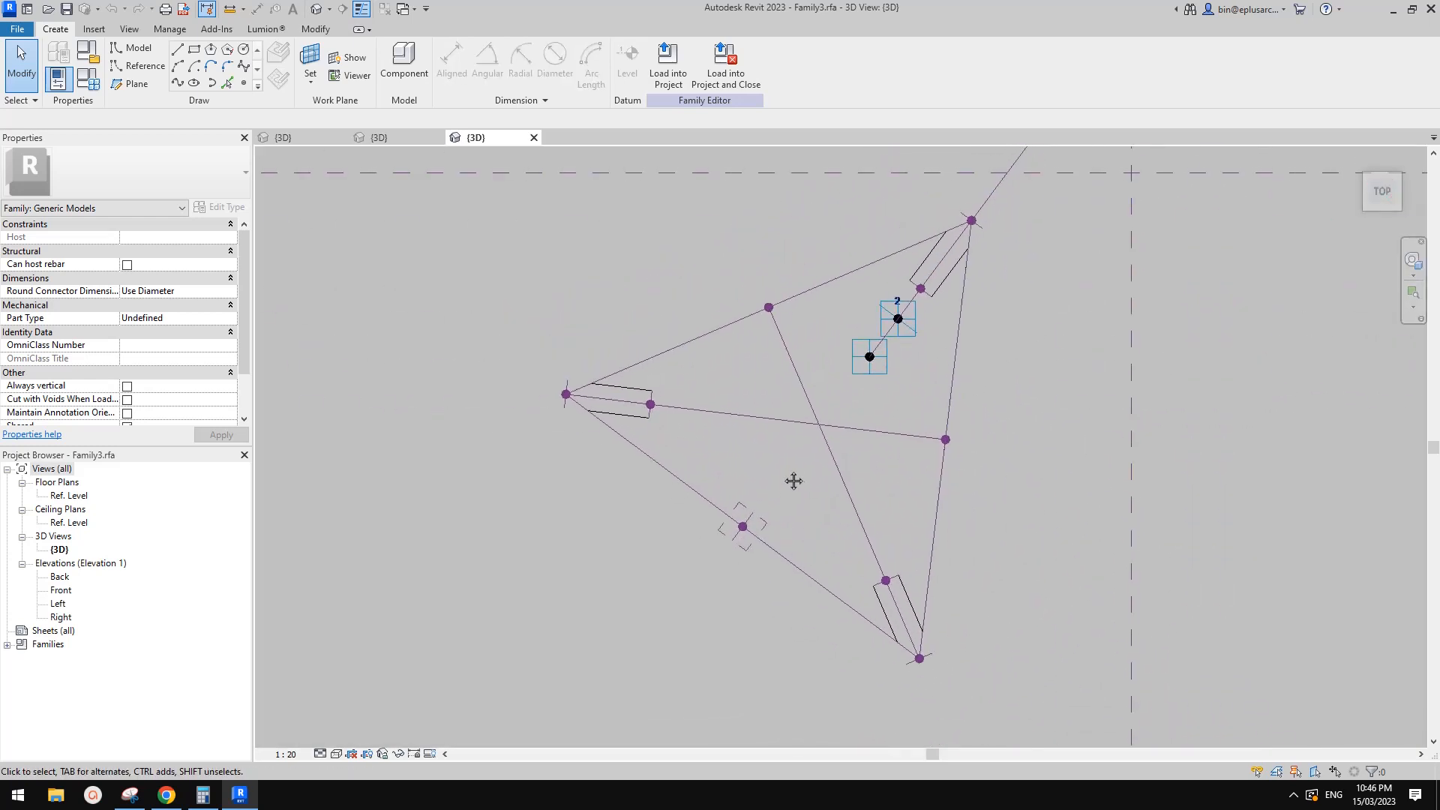
Examine the constraints and dimensions of the reference points at the inner end of the upper-left corner slot.
{"action": "scroll", "coordinate": [650, 409], "scroll_direction": "up", "scroll_amount": 4}
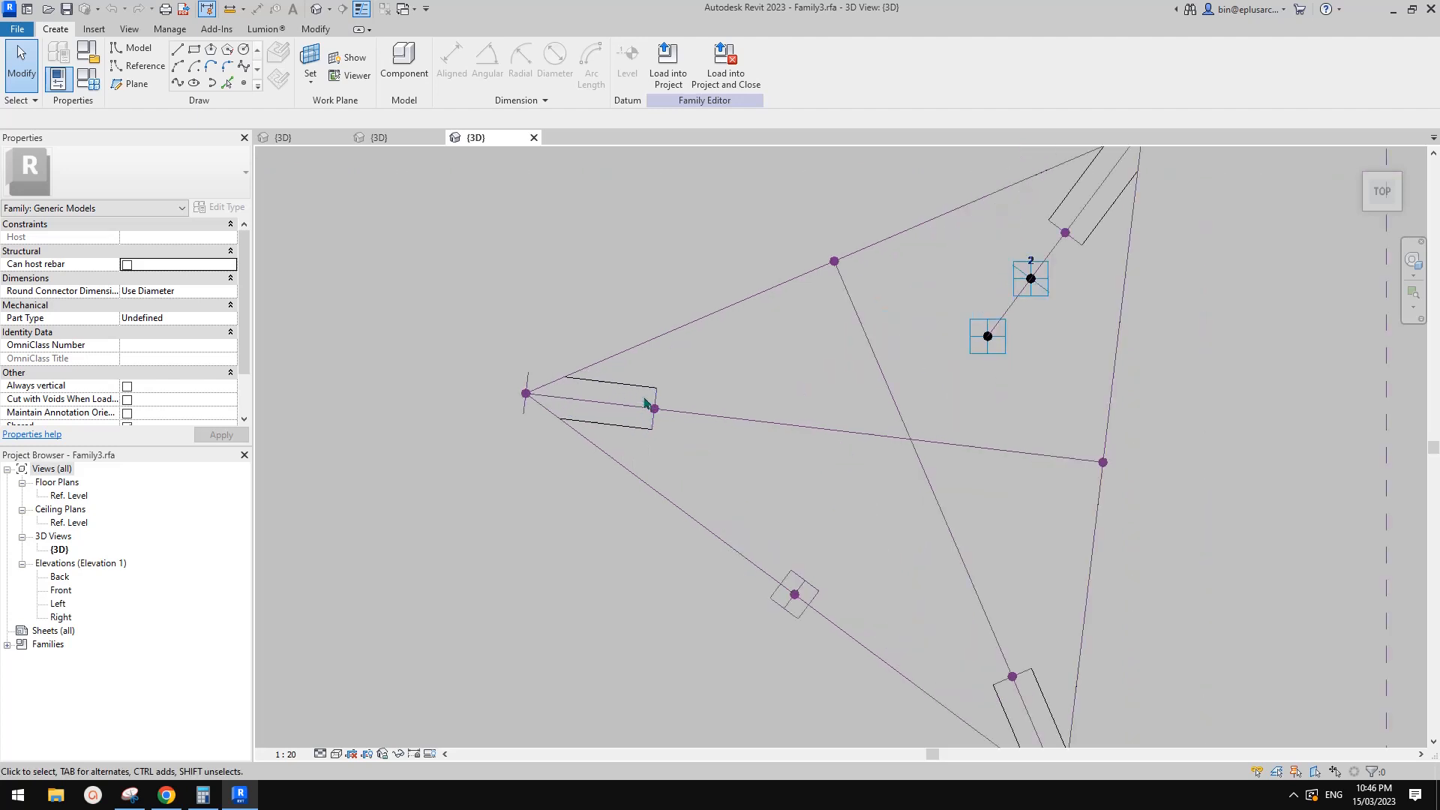
{"action": "left_click", "coordinate": [660, 415]}
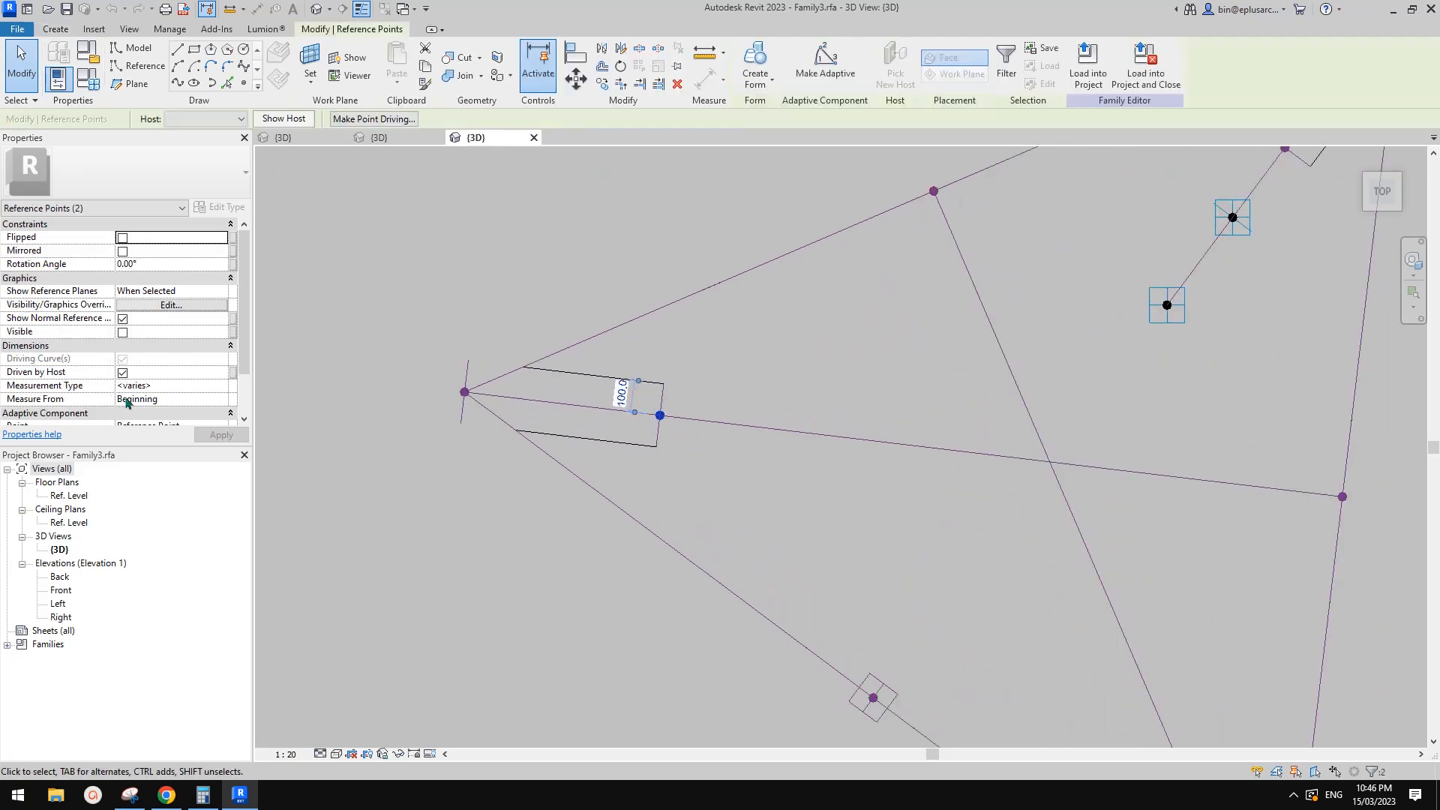
{"action": "scroll", "coordinate": [128, 403], "scroll_direction": "down", "scroll_amount": 1}
{"action": "key", "text": "Escape"}
{"action": "scroll", "coordinate": [639, 407], "scroll_direction": "up", "scroll_amount": 2}
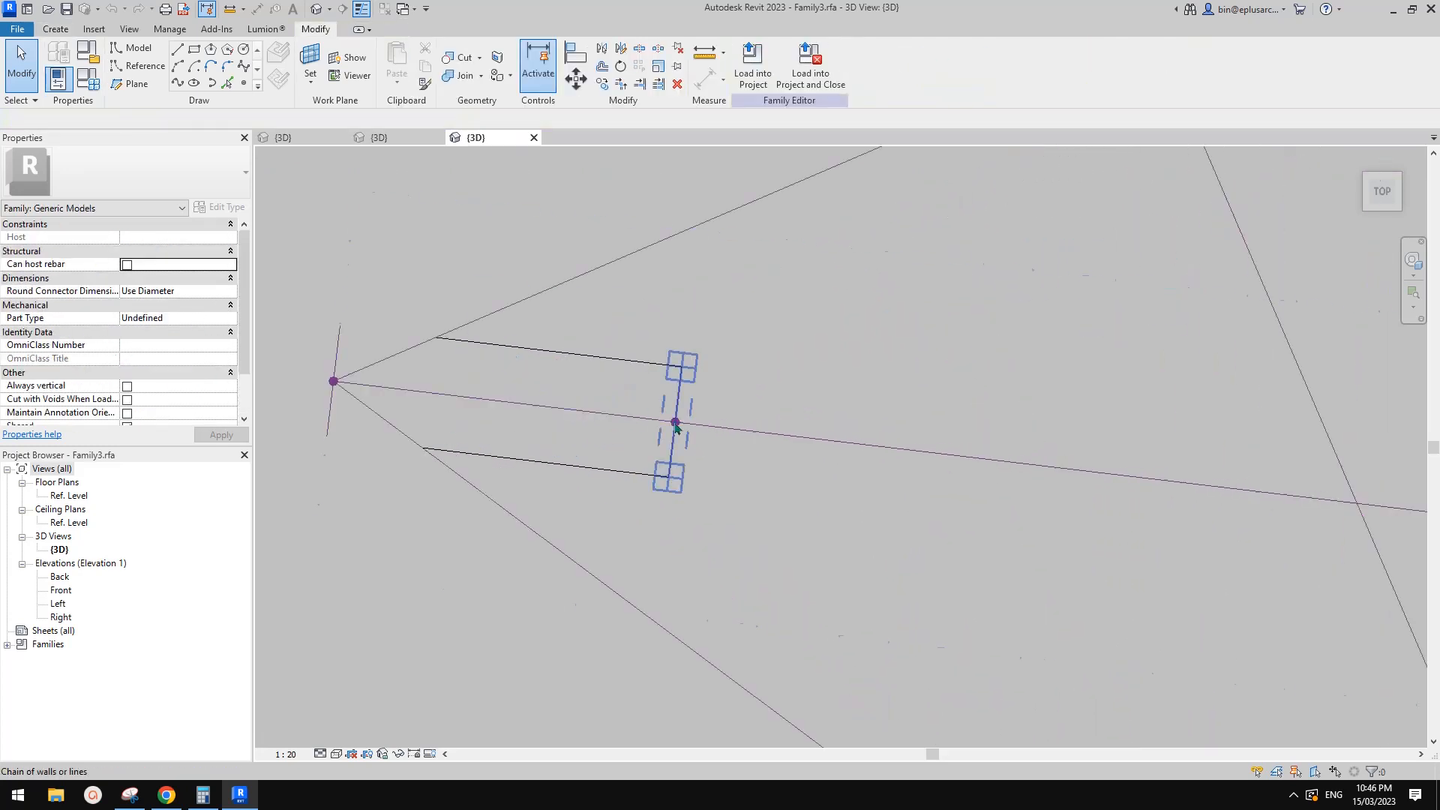
{"action": "left_click", "coordinate": [677, 424]}
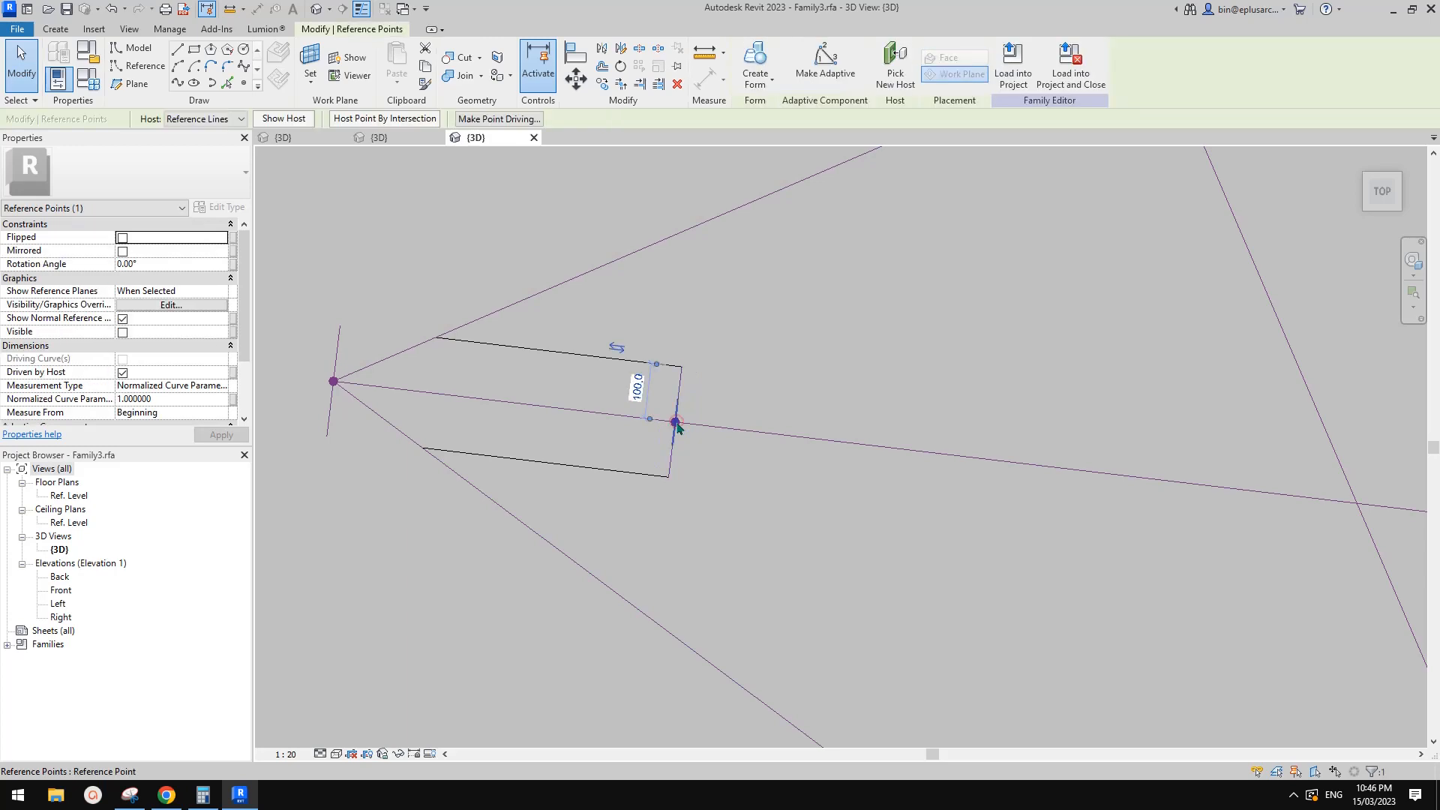
{"action": "scroll", "coordinate": [661, 418], "scroll_direction": "down", "scroll_amount": 3}
{"action": "scroll", "coordinate": [786, 358], "scroll_direction": "down", "scroll_amount": 2}
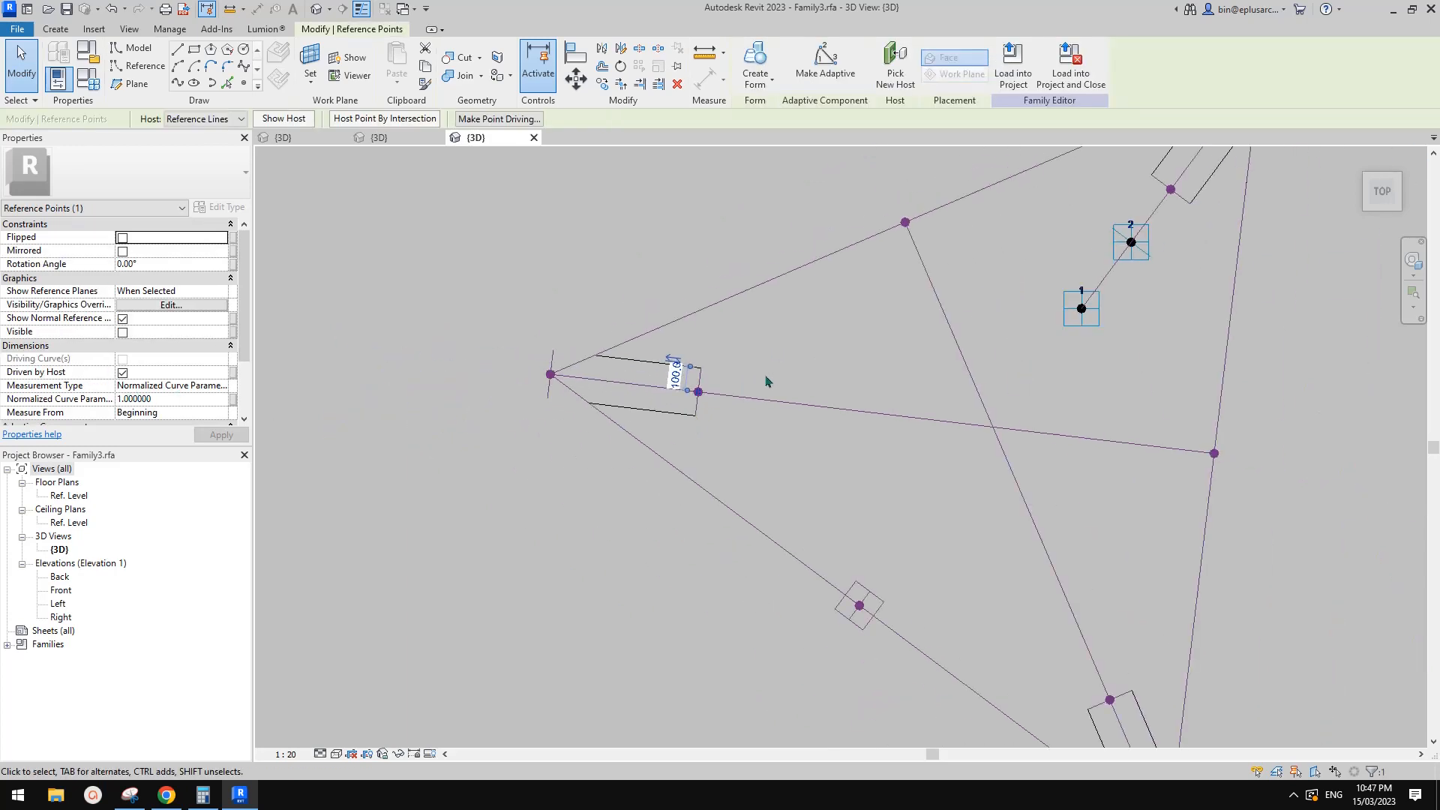
Temporarily hide the overlapping reference point hosted on the inner end line of that corner slot.
{"action": "middle_click_drag", "start_coordinate": [767, 387], "coordinate": [648, 194], "text": "shift"}
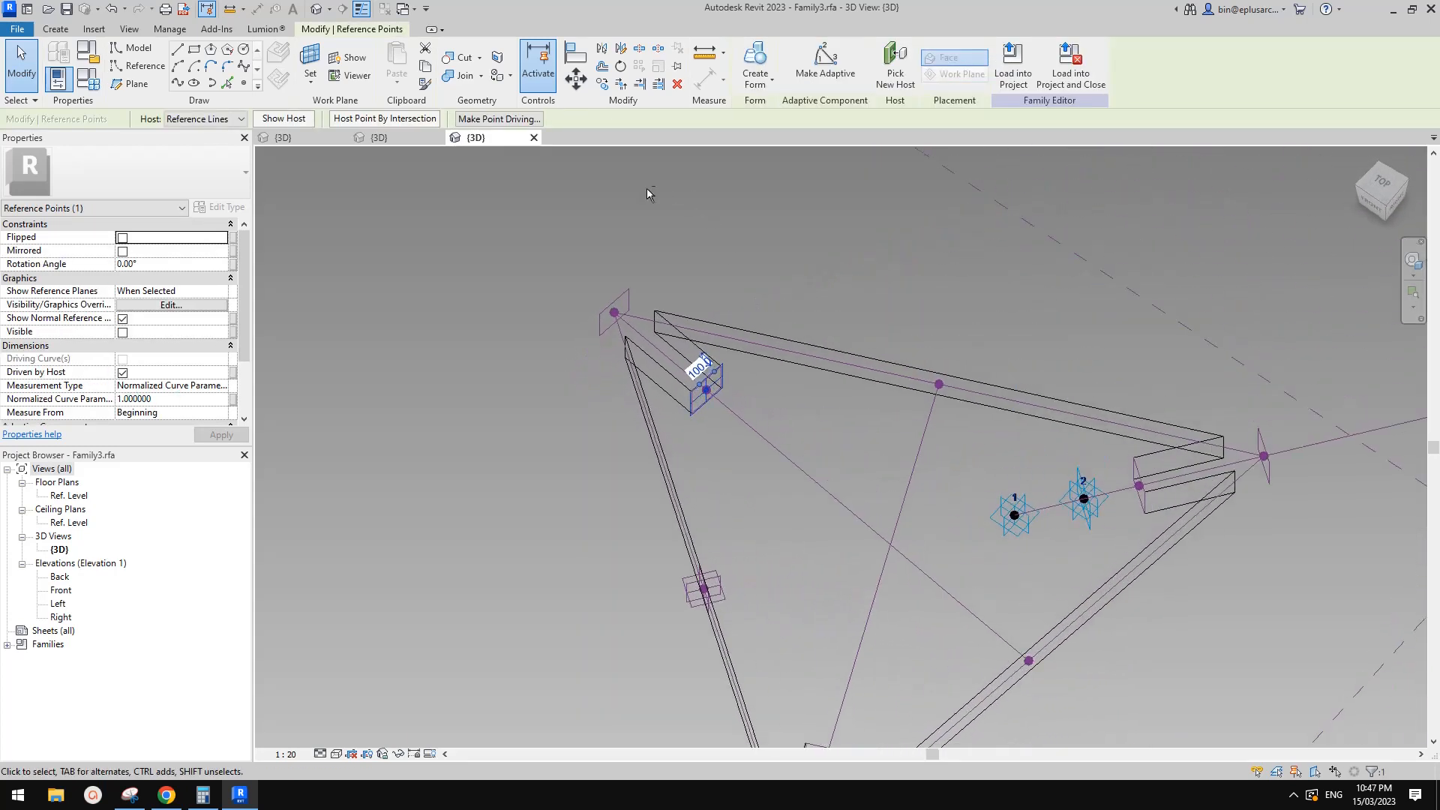
{"action": "left_click", "coordinate": [725, 410]}
{"action": "scroll", "coordinate": [716, 392], "scroll_direction": "up", "scroll_amount": 5}
{"action": "left_click", "coordinate": [715, 390]}
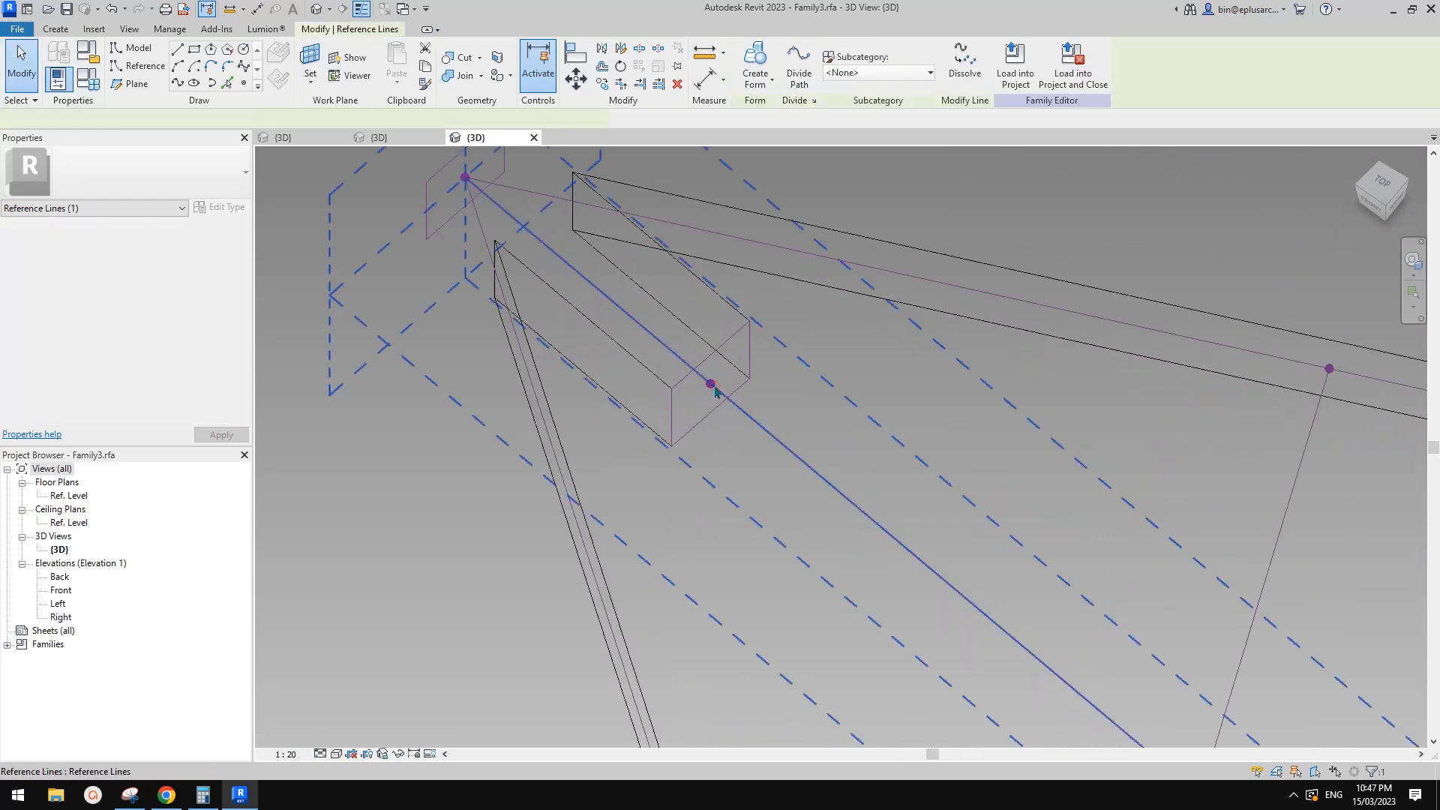
{"action": "key", "text": "Escape"}
{"action": "left_click", "coordinate": [714, 388]}
{"action": "scroll", "coordinate": [756, 378], "scroll_direction": "up", "scroll_amount": 1}
{"action": "middle_click_drag", "start_coordinate": [758, 377], "coordinate": [751, 382]}
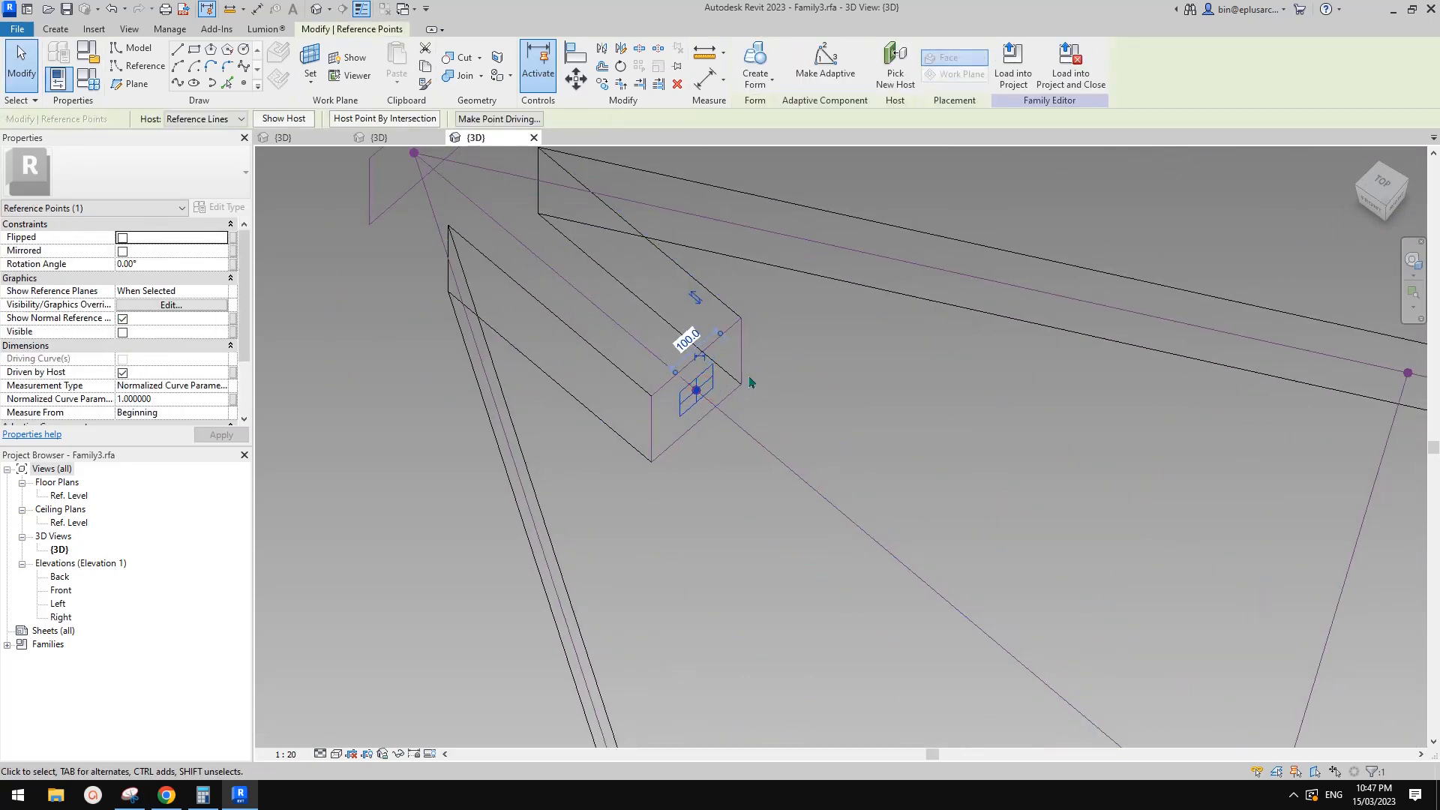
{"action": "key", "text": "c"}
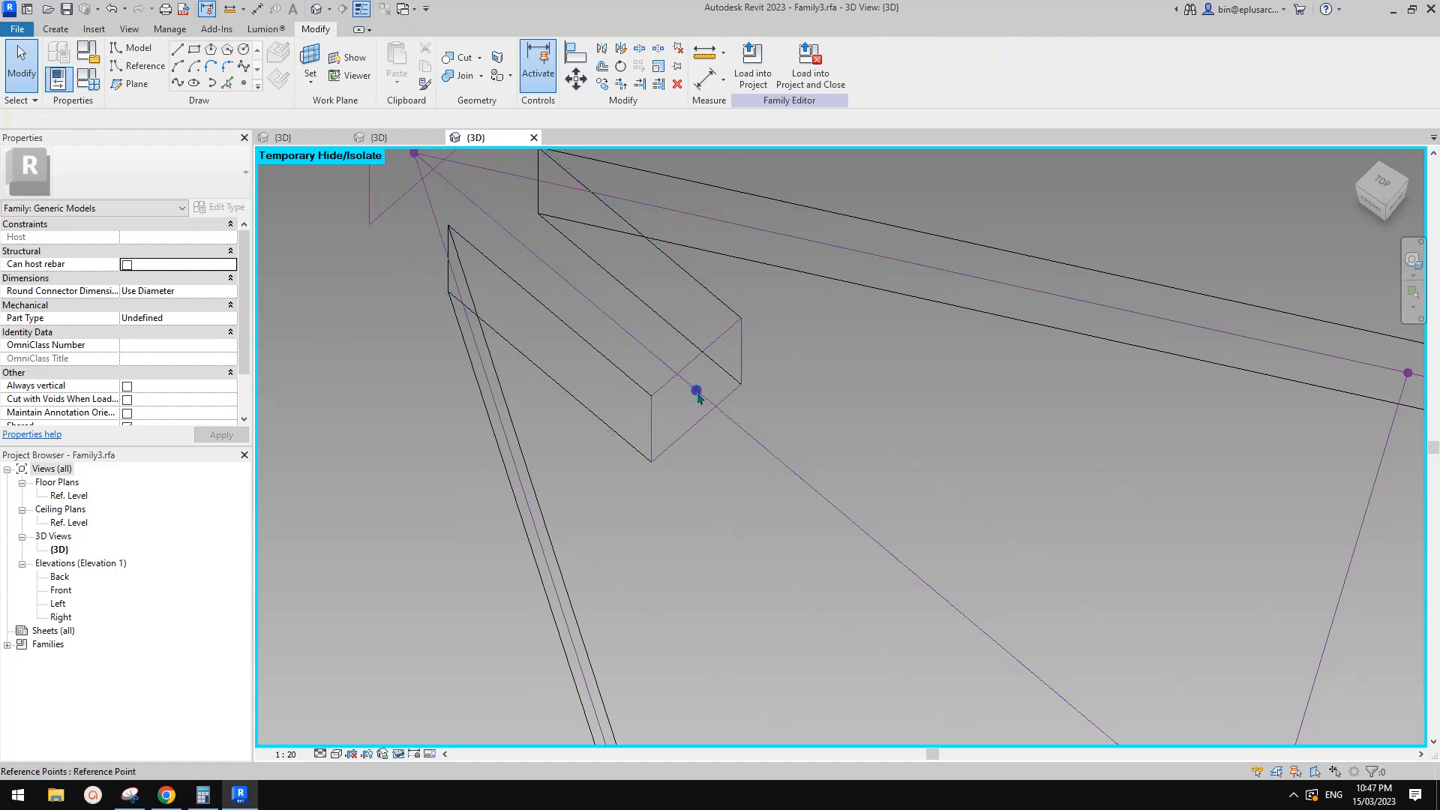
Check which family parameter drives the segment length of the remaining reference point at the slot's inner end.
{"action": "left_click", "coordinate": [697, 393]}
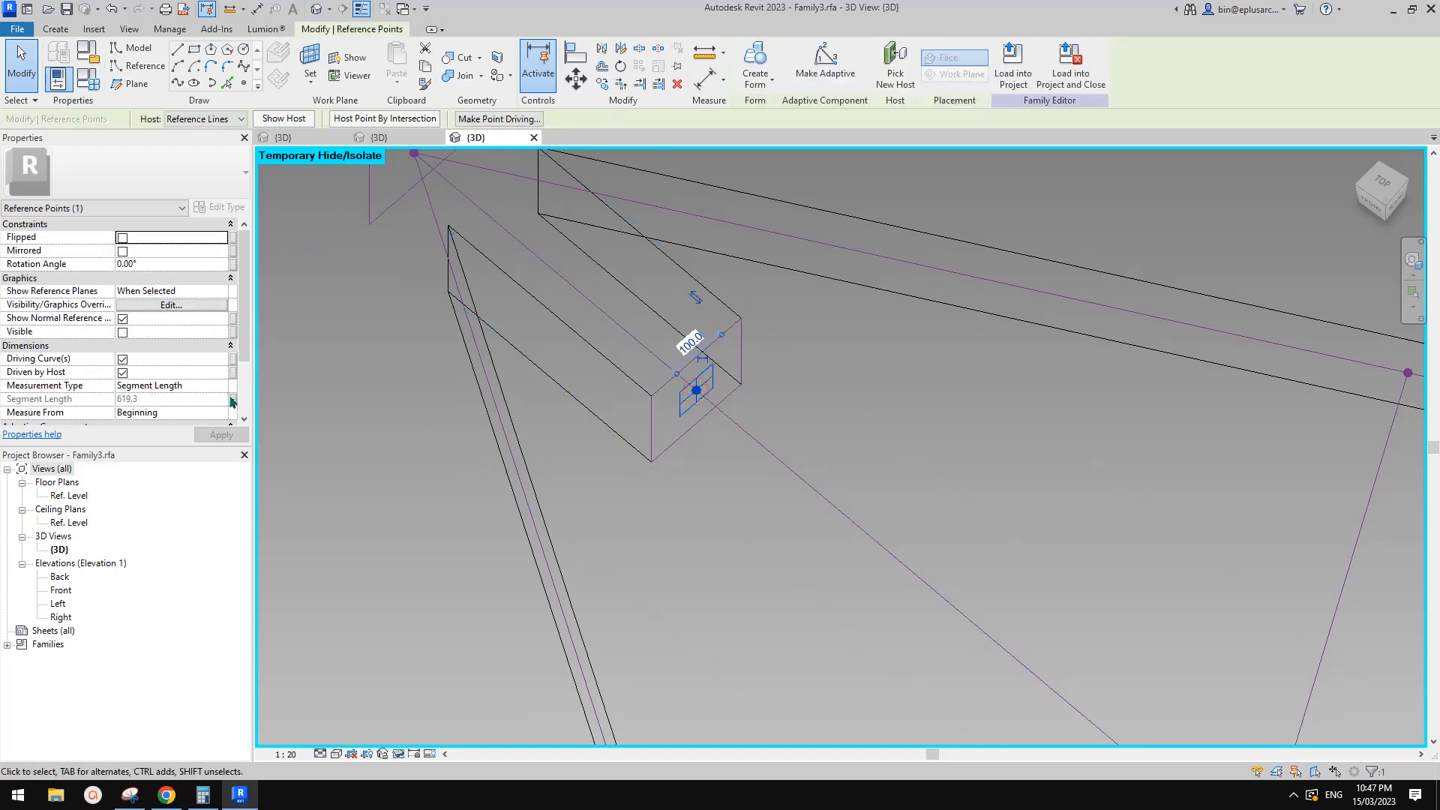
{"action": "left_click", "coordinate": [232, 400]}
{"action": "key", "text": "Escape"}
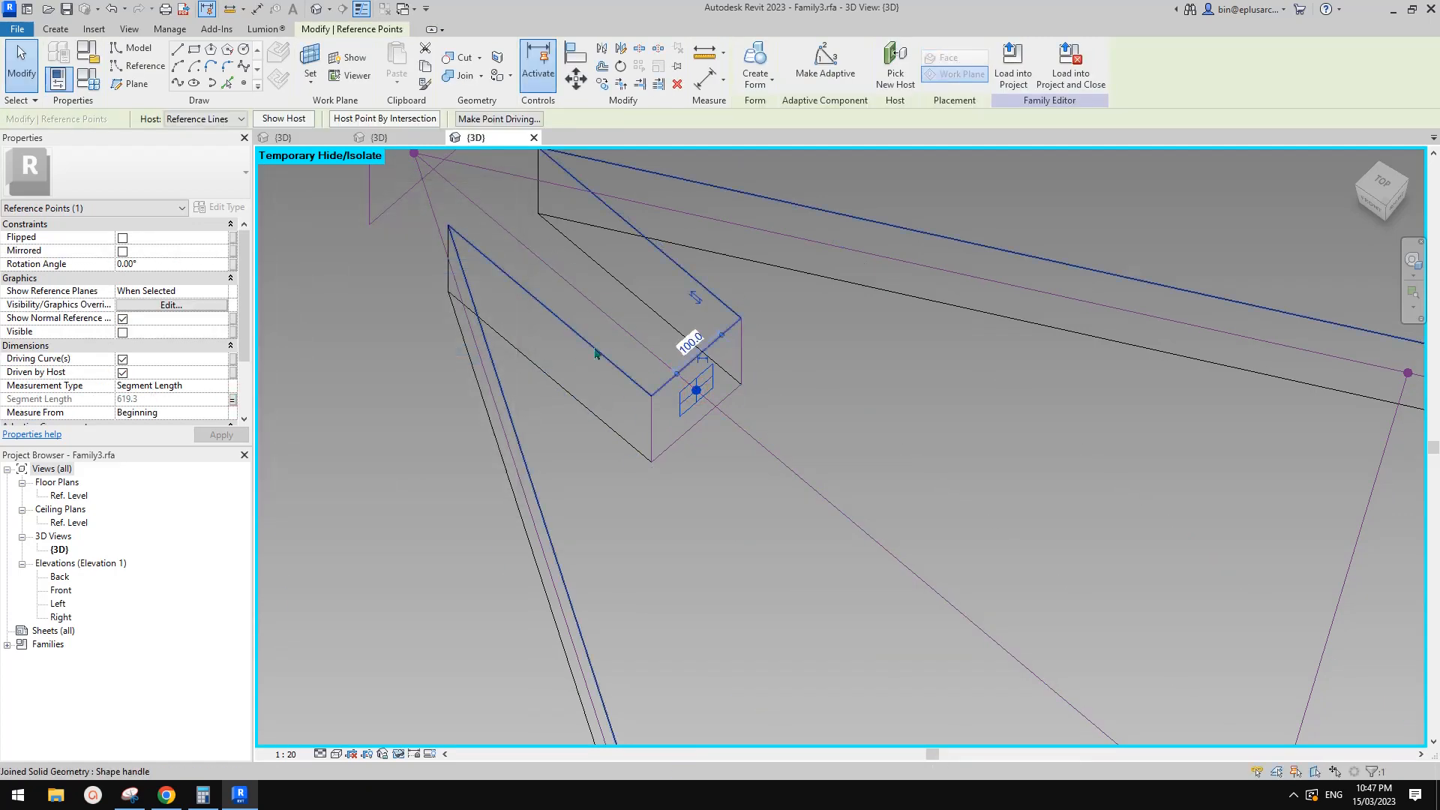
{"action": "scroll", "coordinate": [675, 374], "scroll_direction": "down", "scroll_amount": 5}
{"action": "middle_click_drag", "start_coordinate": [712, 396], "coordinate": [670, 395]}
{"action": "scroll", "coordinate": [633, 351], "scroll_direction": "down", "scroll_amount": 1}
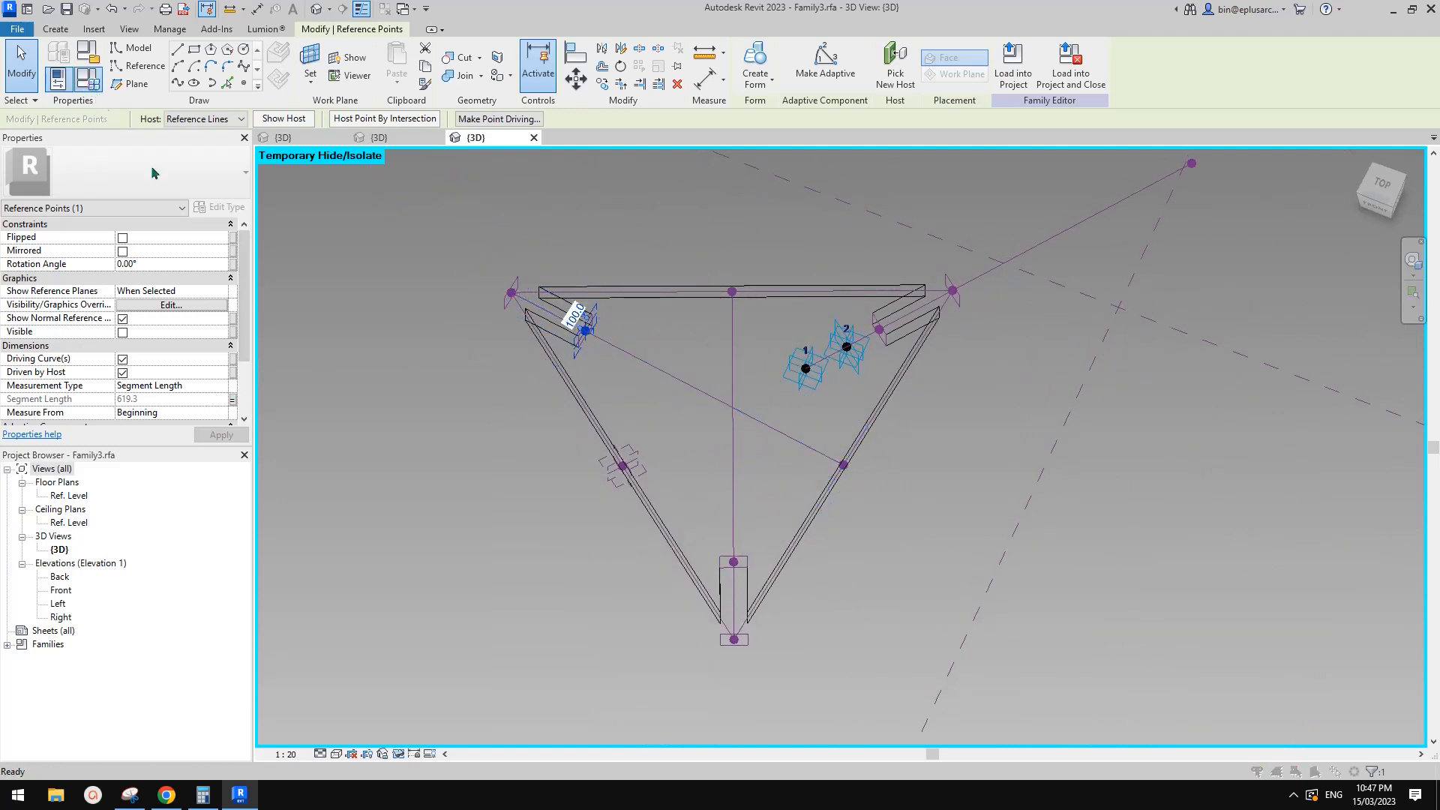
Review Family3's parameters and examine how the reference points at the right corner's outer tip are hosted and measured.
{"action": "left_click", "coordinate": [88, 80]}
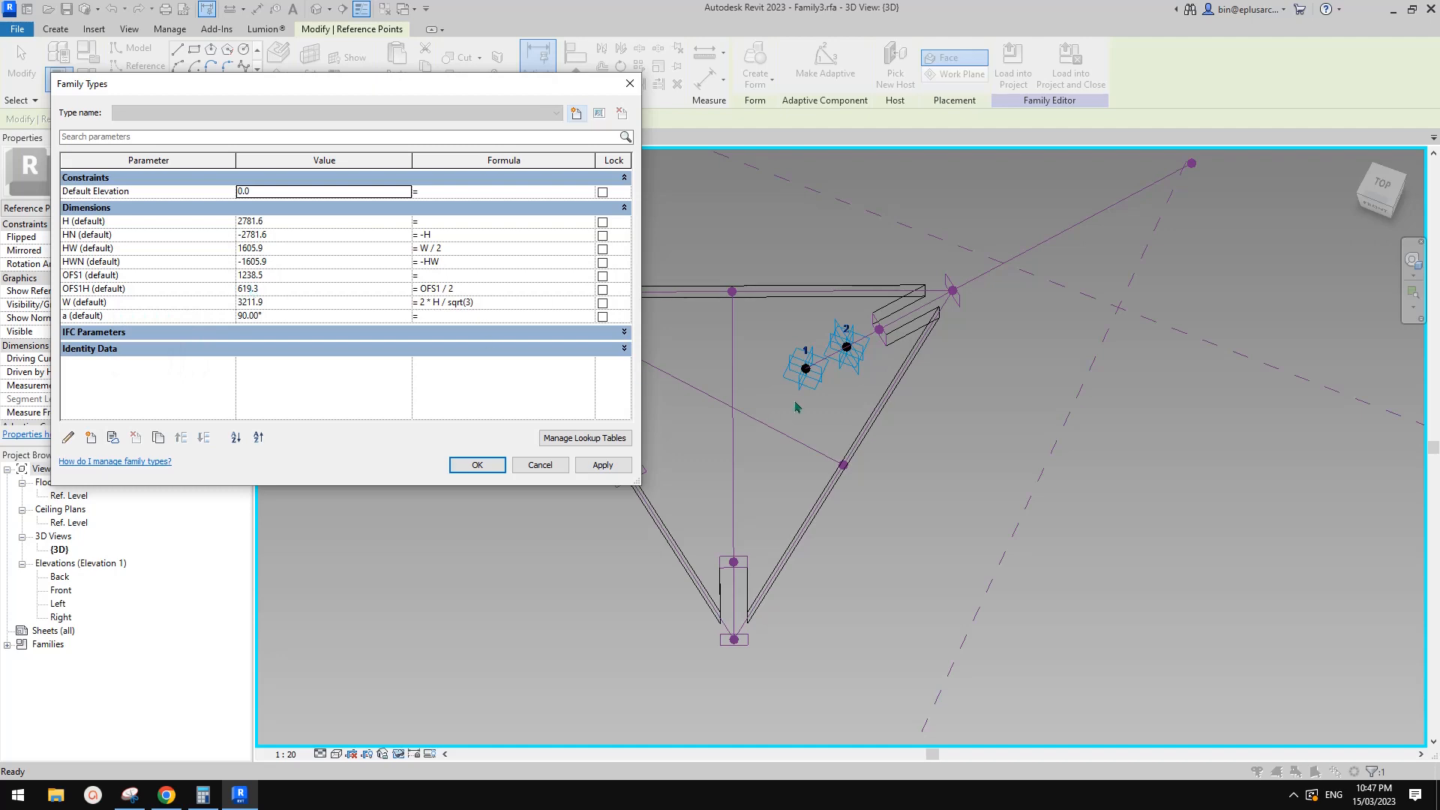
{"action": "left_click", "coordinate": [636, 81]}
{"action": "middle_click_drag", "start_coordinate": [992, 395], "coordinate": [868, 389]}
{"action": "scroll", "coordinate": [853, 441], "scroll_direction": "up", "scroll_amount": 3}
{"action": "key", "text": "Tab"}
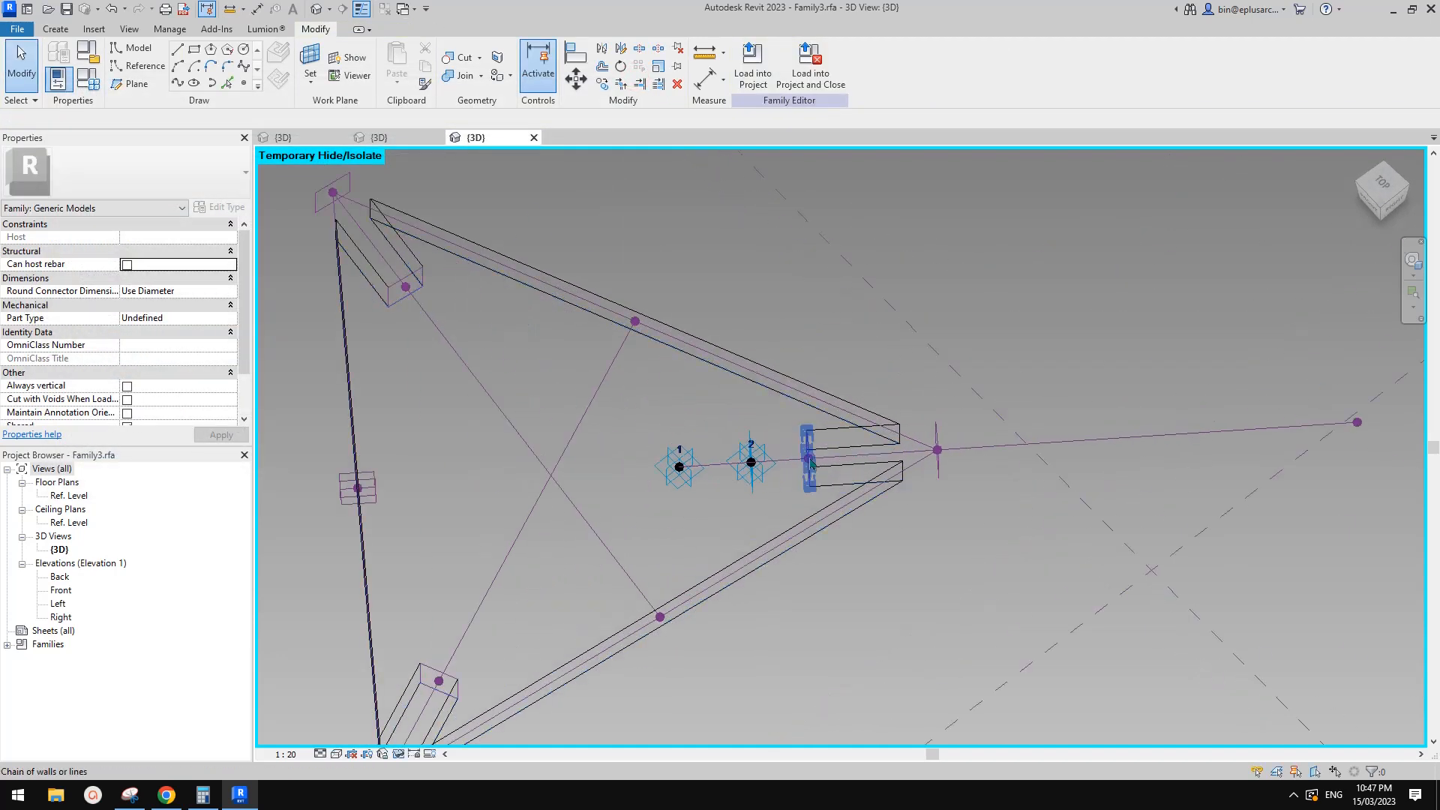
{"action": "middle_click_drag", "start_coordinate": [812, 464], "coordinate": [874, 515], "text": "shift"}
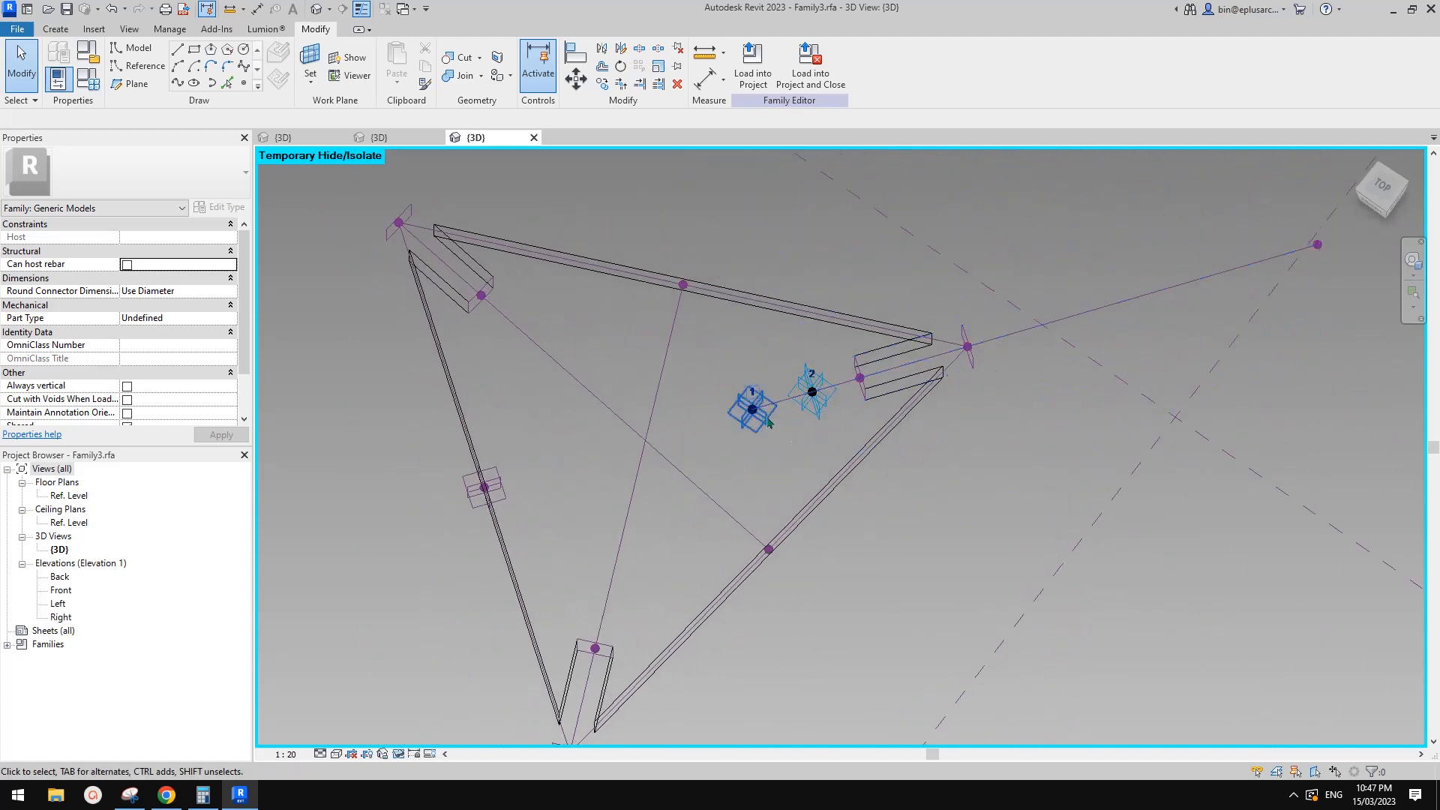
{"action": "left_click", "coordinate": [967, 347]}
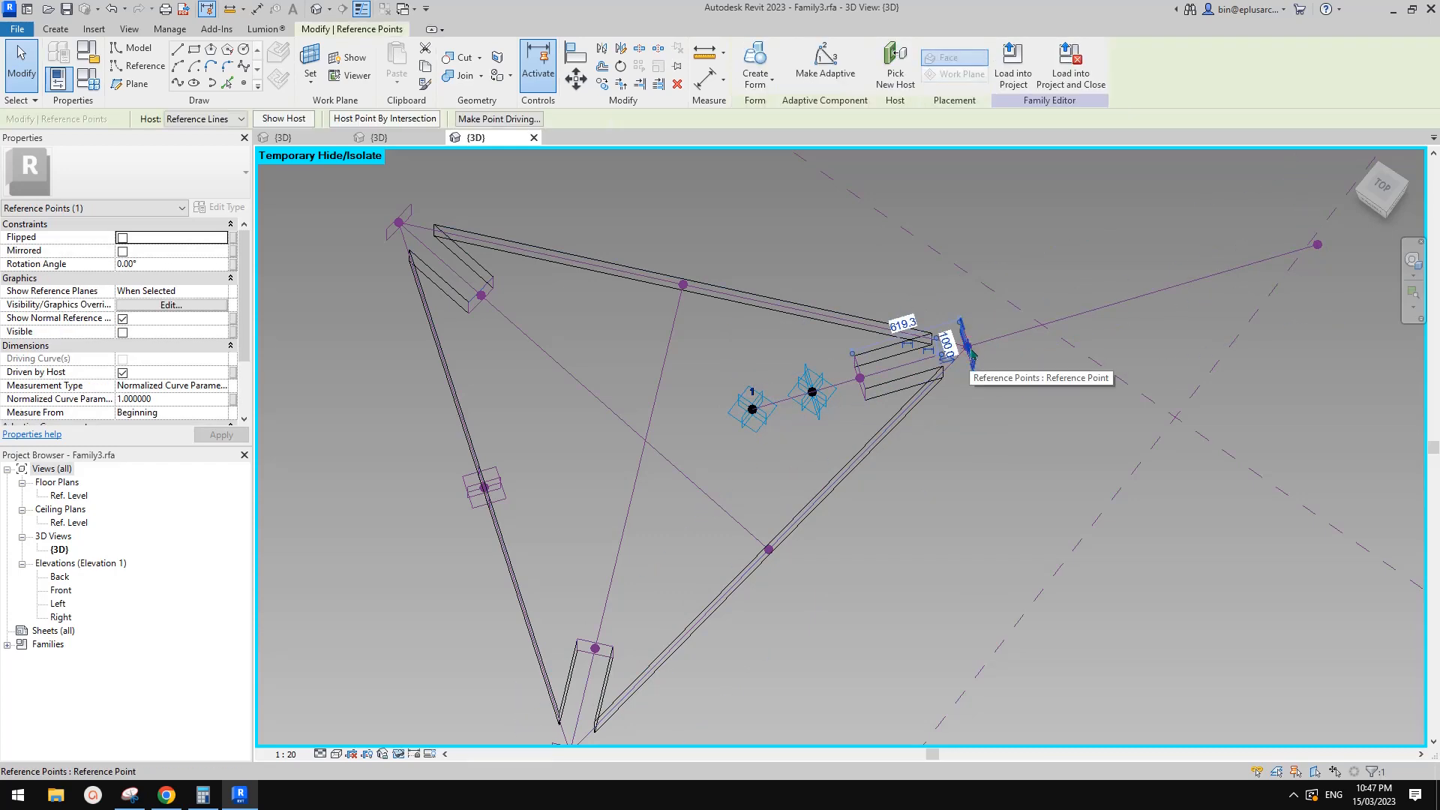
{"action": "key", "text": "Escape"}
{"action": "scroll", "coordinate": [969, 349], "scroll_direction": "up", "scroll_amount": 2}
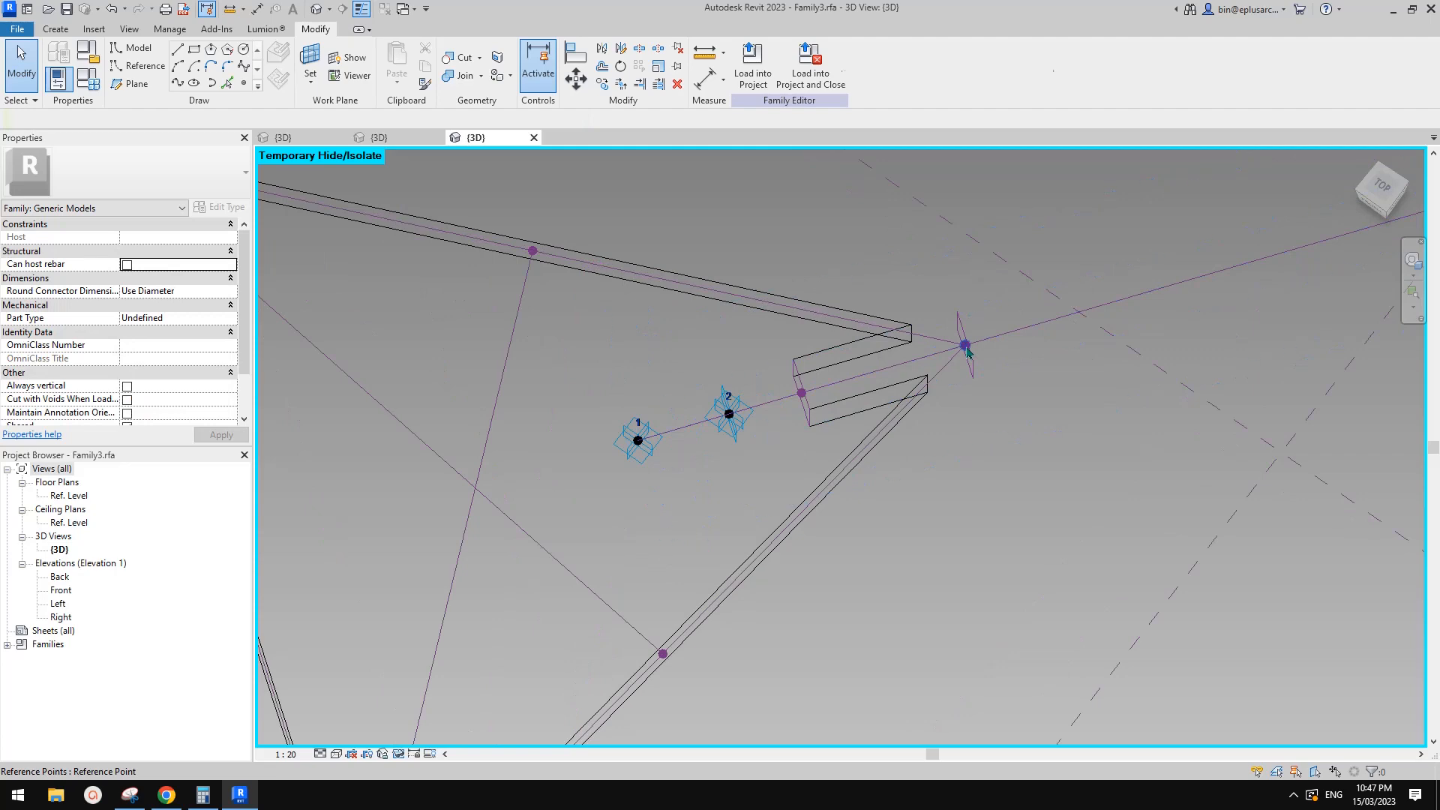
Set the right corner tip's driving reference point to Segment Length measurement and associate that length with the OFS1 parameter.
{"action": "left_click", "coordinate": [966, 348]}
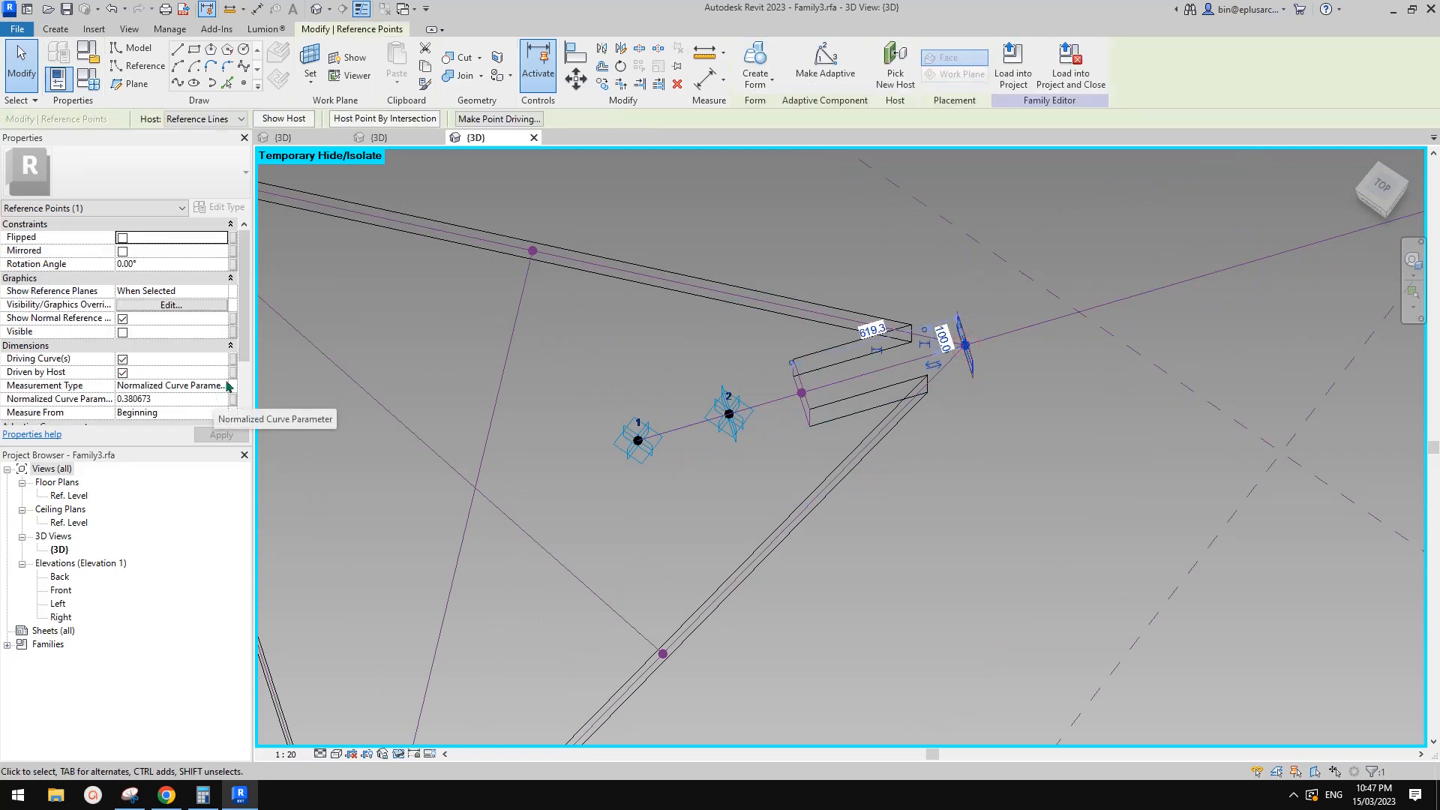
{"action": "scroll", "coordinate": [772, 342], "scroll_direction": "down", "scroll_amount": 2}
{"action": "middle_click_drag", "start_coordinate": [879, 360], "coordinate": [826, 196], "text": "shift"}
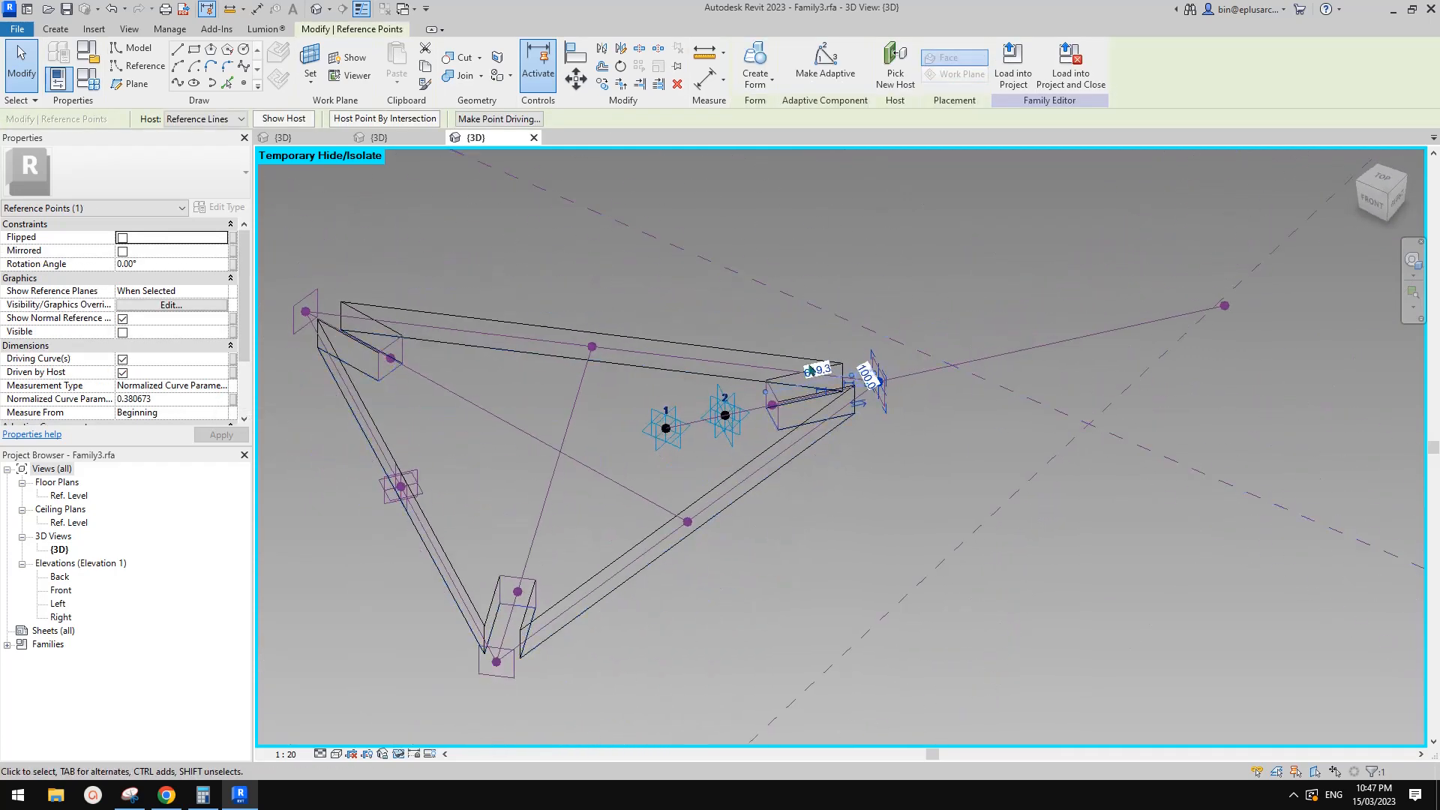
{"action": "middle_click_drag", "start_coordinate": [811, 369], "coordinate": [924, 392], "text": "shift"}
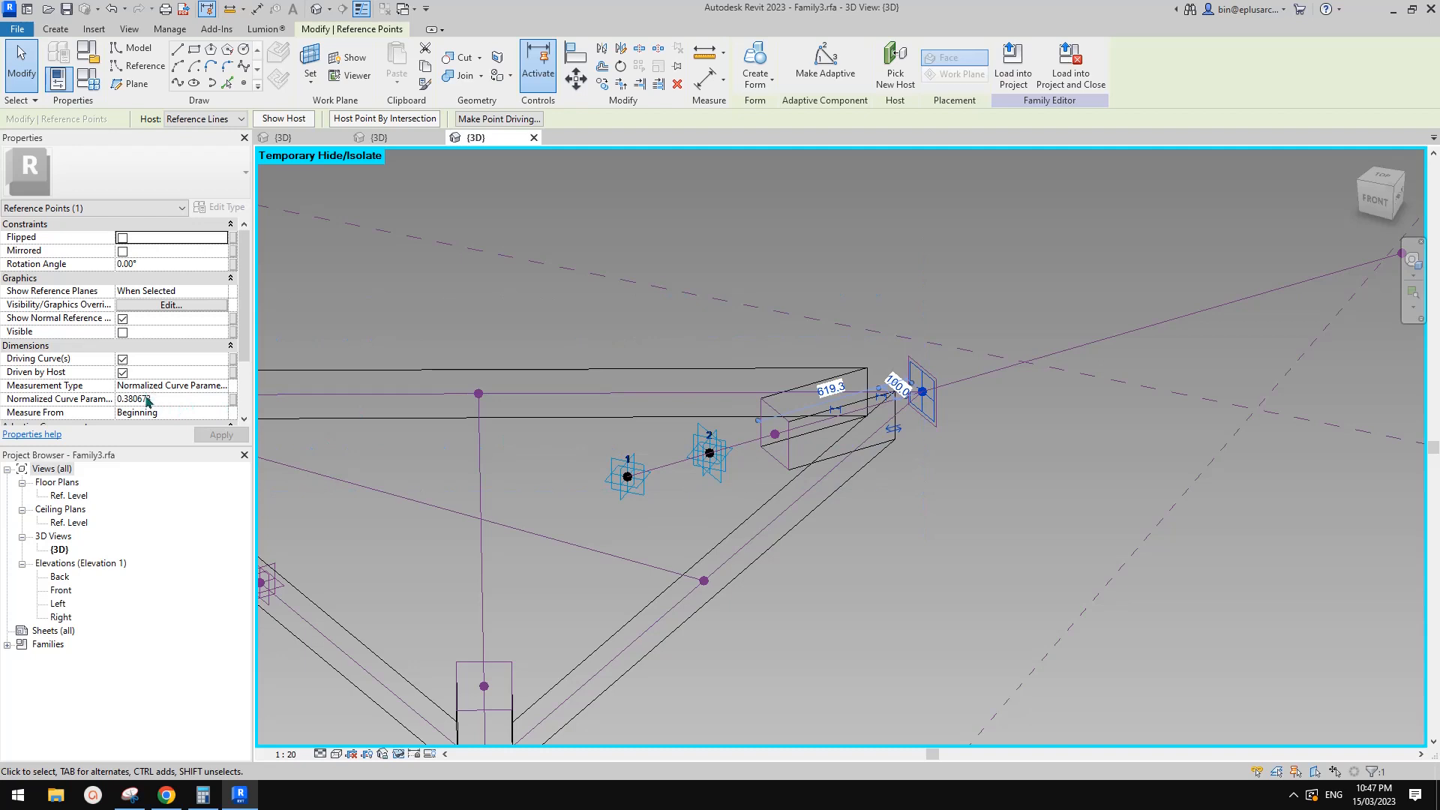
{"action": "left_click", "coordinate": [225, 385]}
{"action": "left_click", "coordinate": [228, 385]}
{"action": "left_click", "coordinate": [150, 422]}
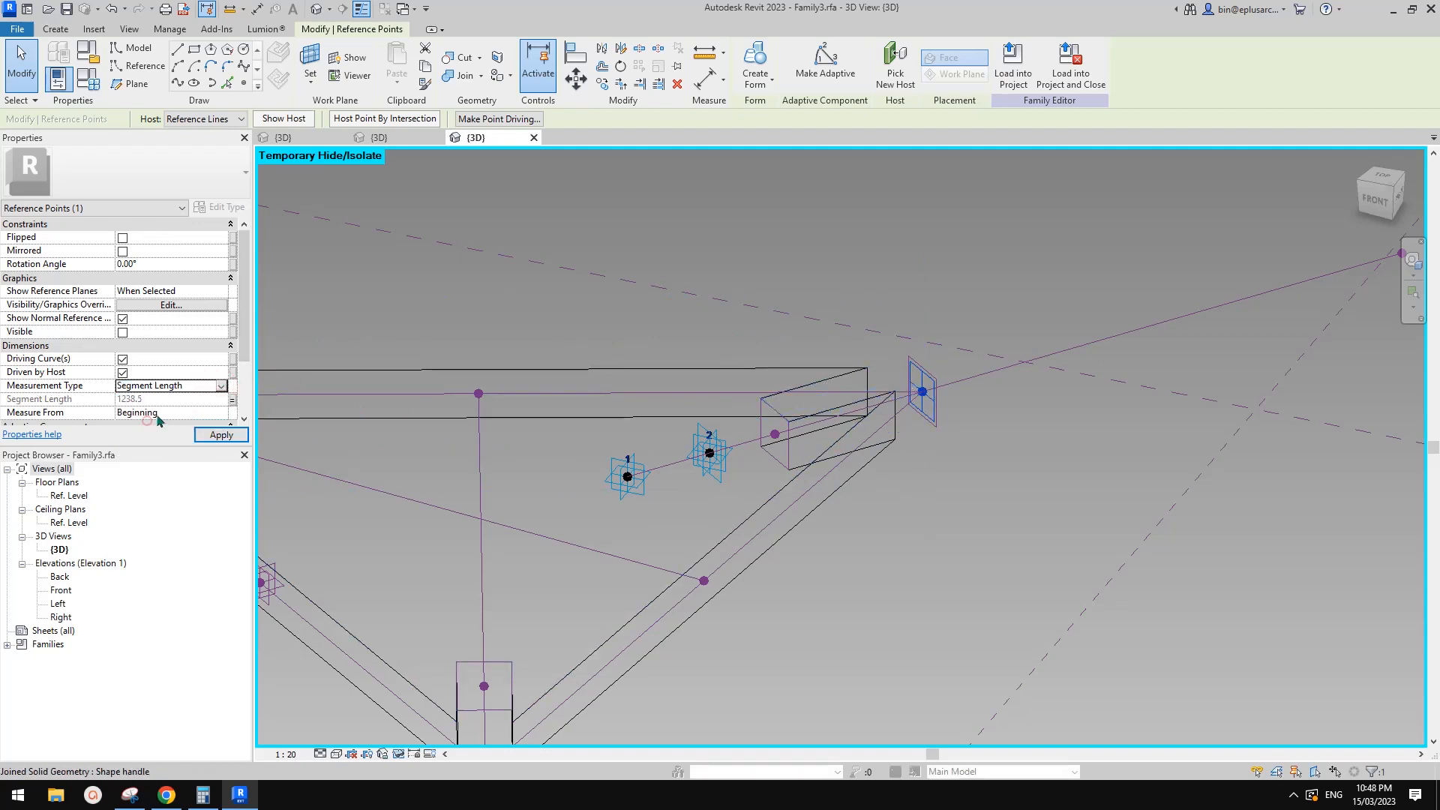
{"action": "left_click", "coordinate": [232, 399]}
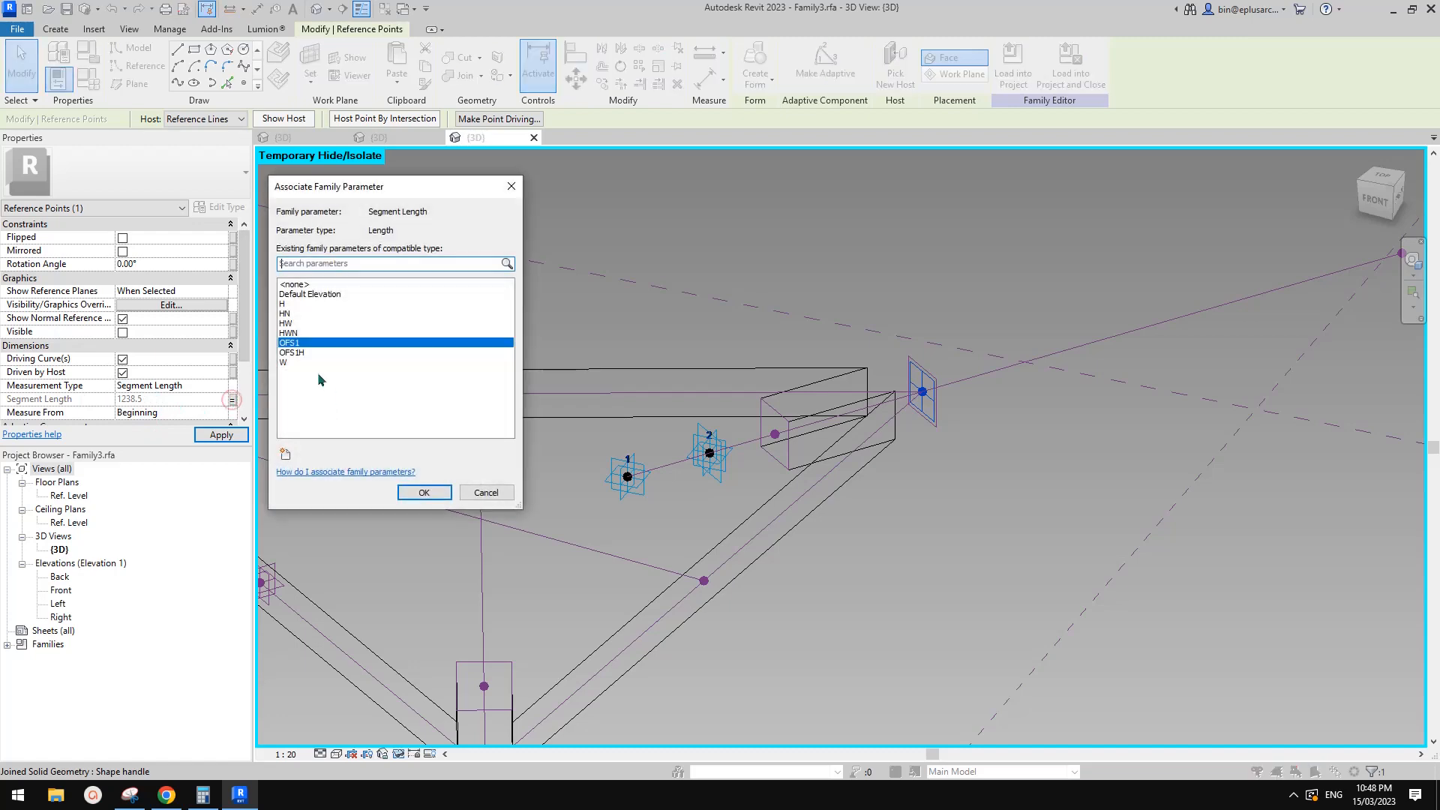
{"action": "left_click", "coordinate": [423, 492]}
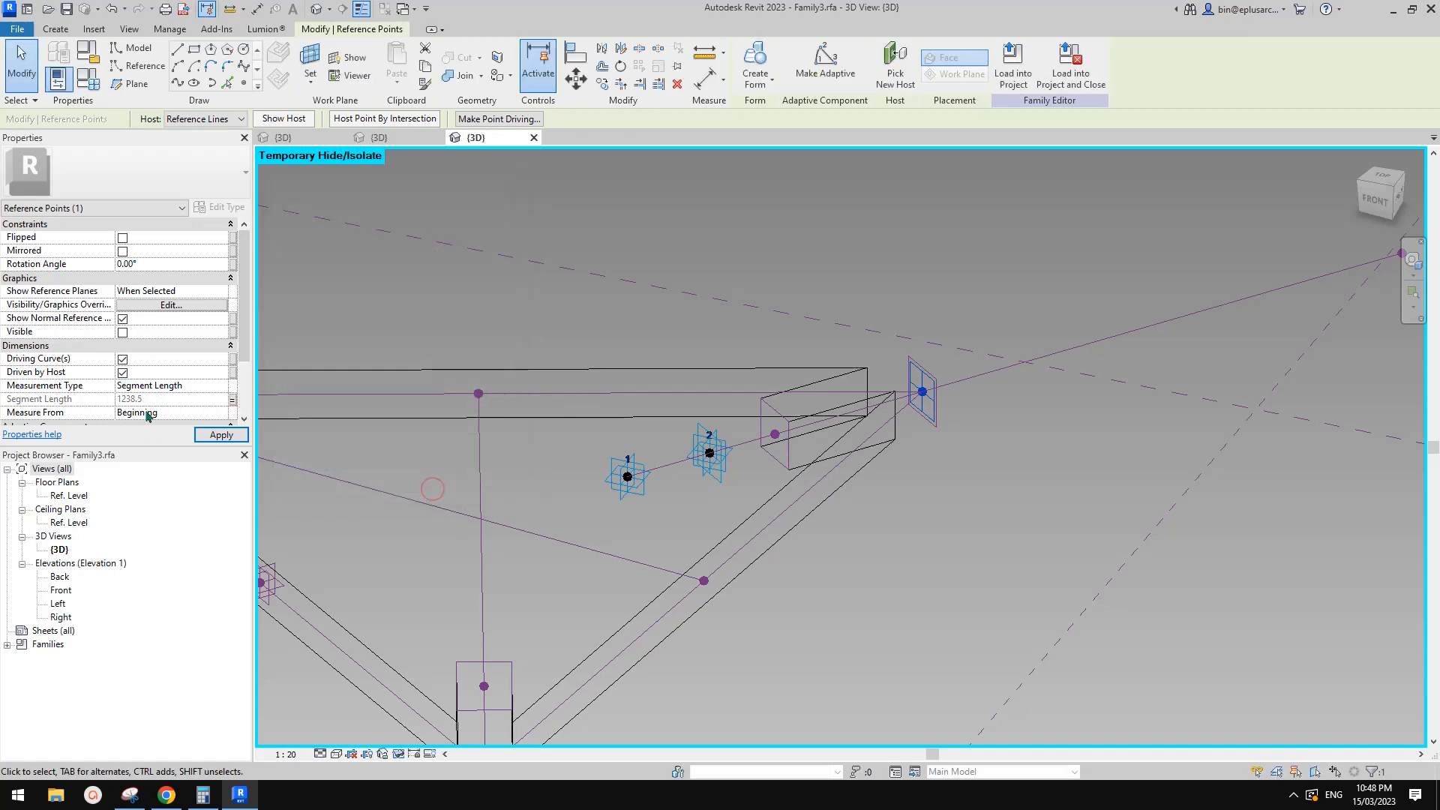
Load the corrected Family3 into Family1, overwriting the existing version.
{"action": "scroll", "coordinate": [704, 384], "scroll_direction": "down", "scroll_amount": 3}
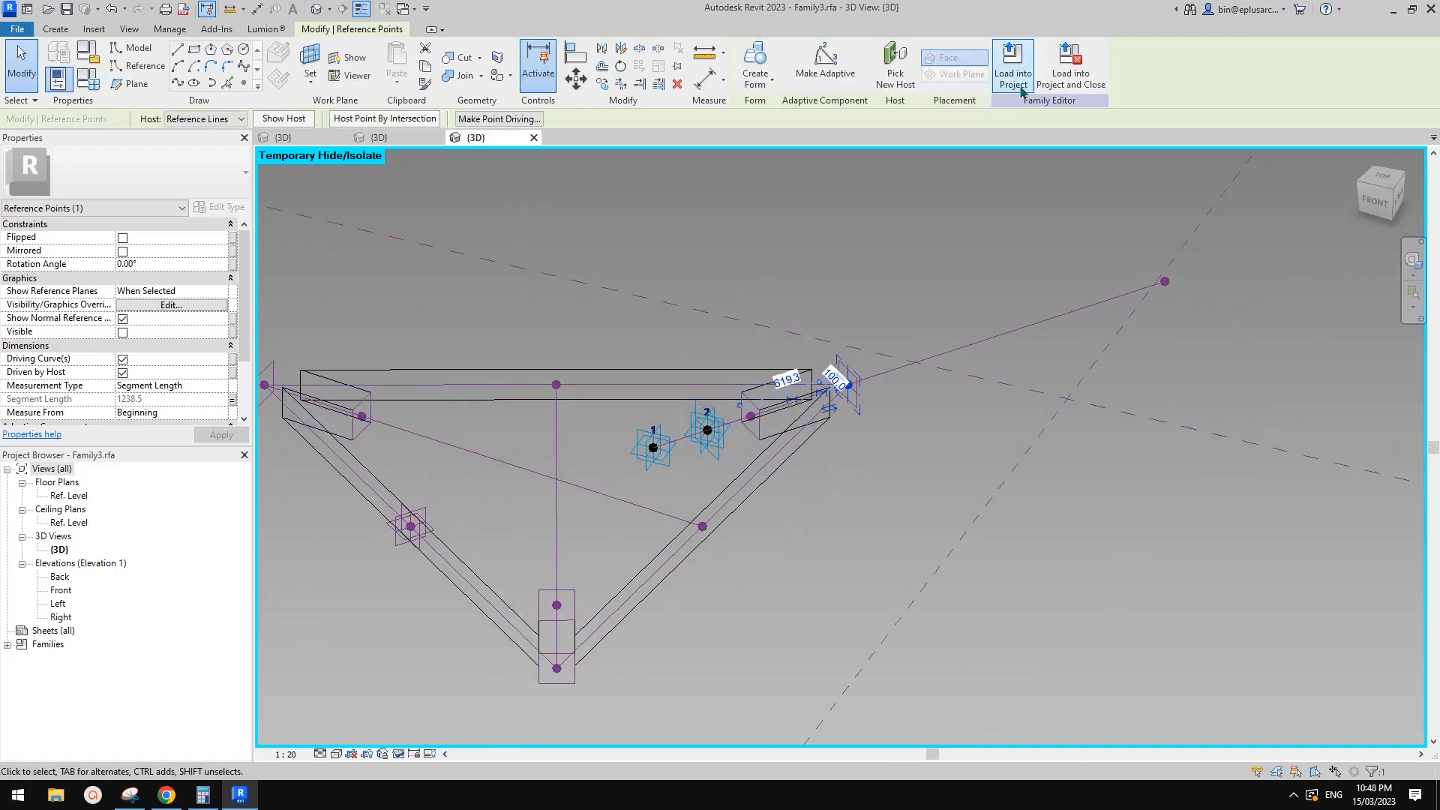
{"action": "left_click", "coordinate": [1015, 64]}
{"action": "left_click", "coordinate": [679, 509]}
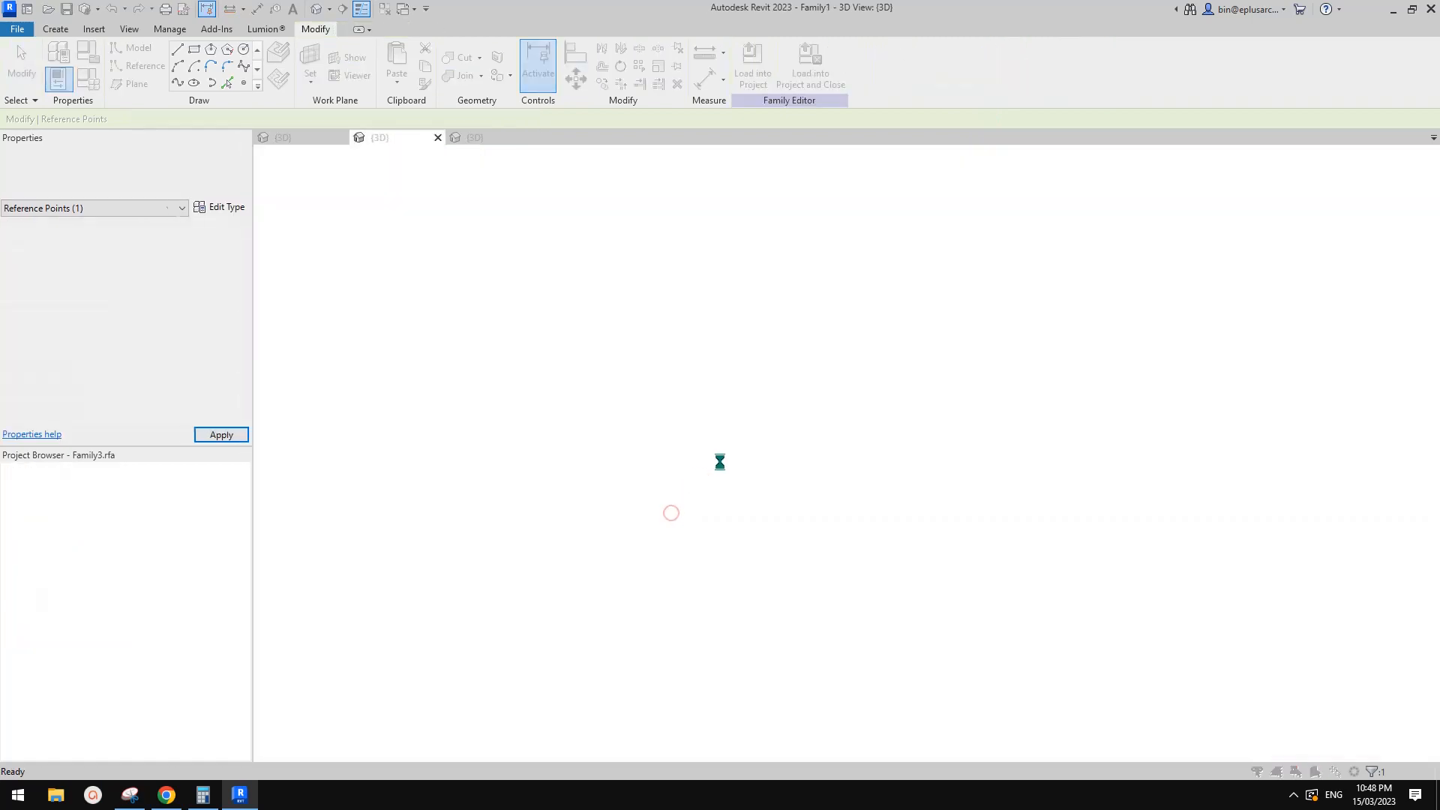
Delete the old chain of large Family3 panels from Family1.
{"action": "left_click", "coordinate": [824, 379]}
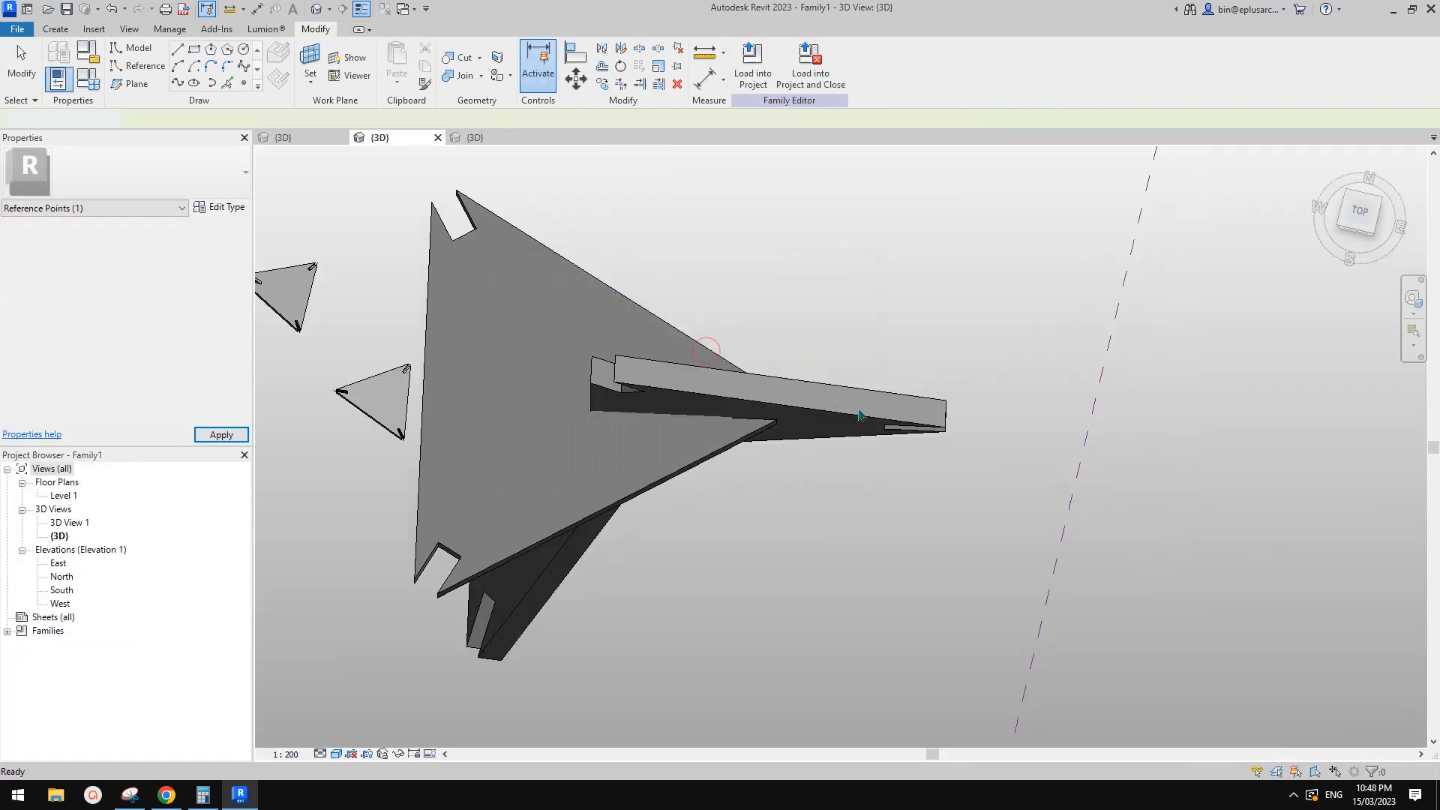
{"action": "middle_click_drag", "start_coordinate": [824, 379], "coordinate": [737, 126], "text": "shift"}
{"action": "left_click", "coordinate": [705, 387]}
{"action": "middle_click_drag", "start_coordinate": [775, 447], "coordinate": [737, 445], "text": "shift"}
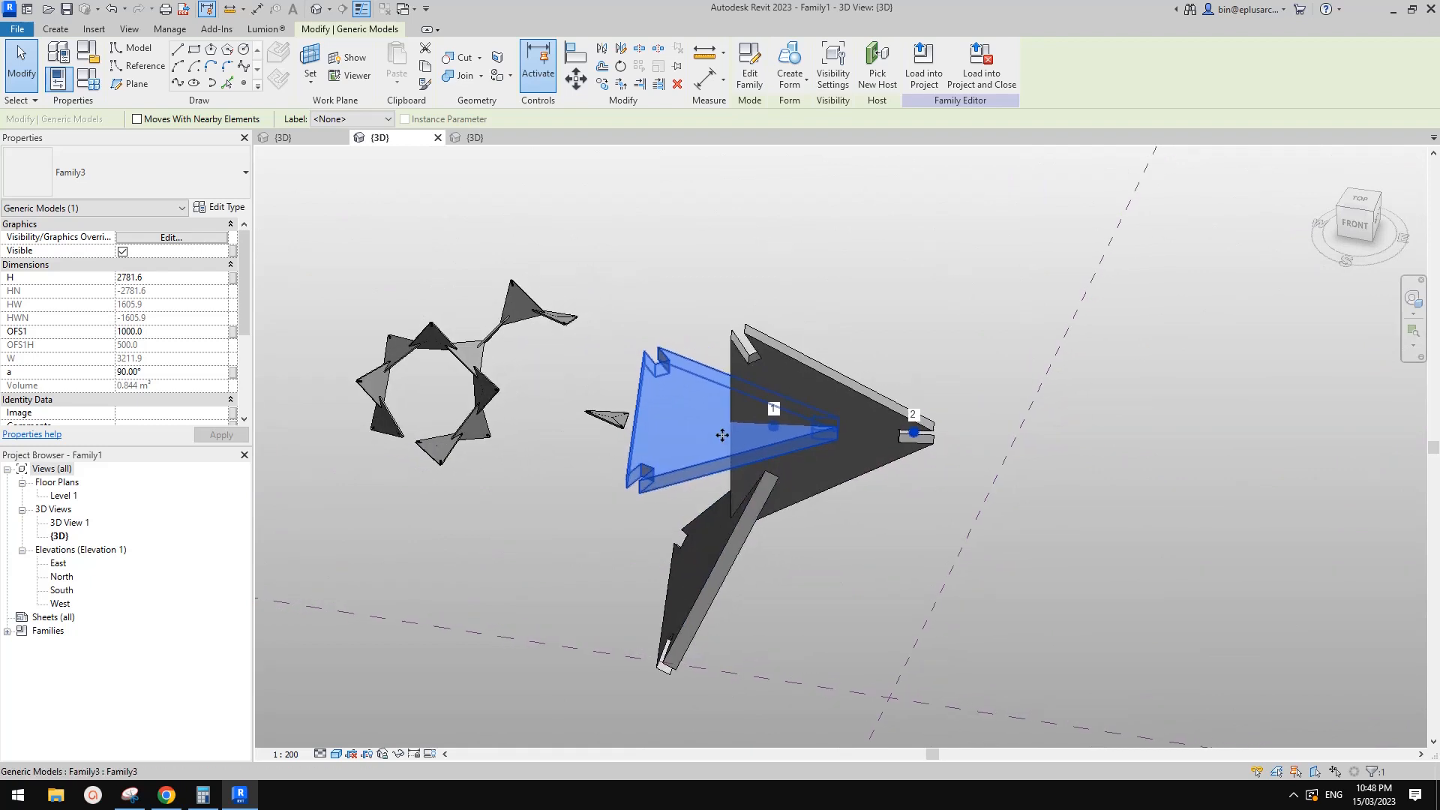
{"action": "key", "text": "Delete"}
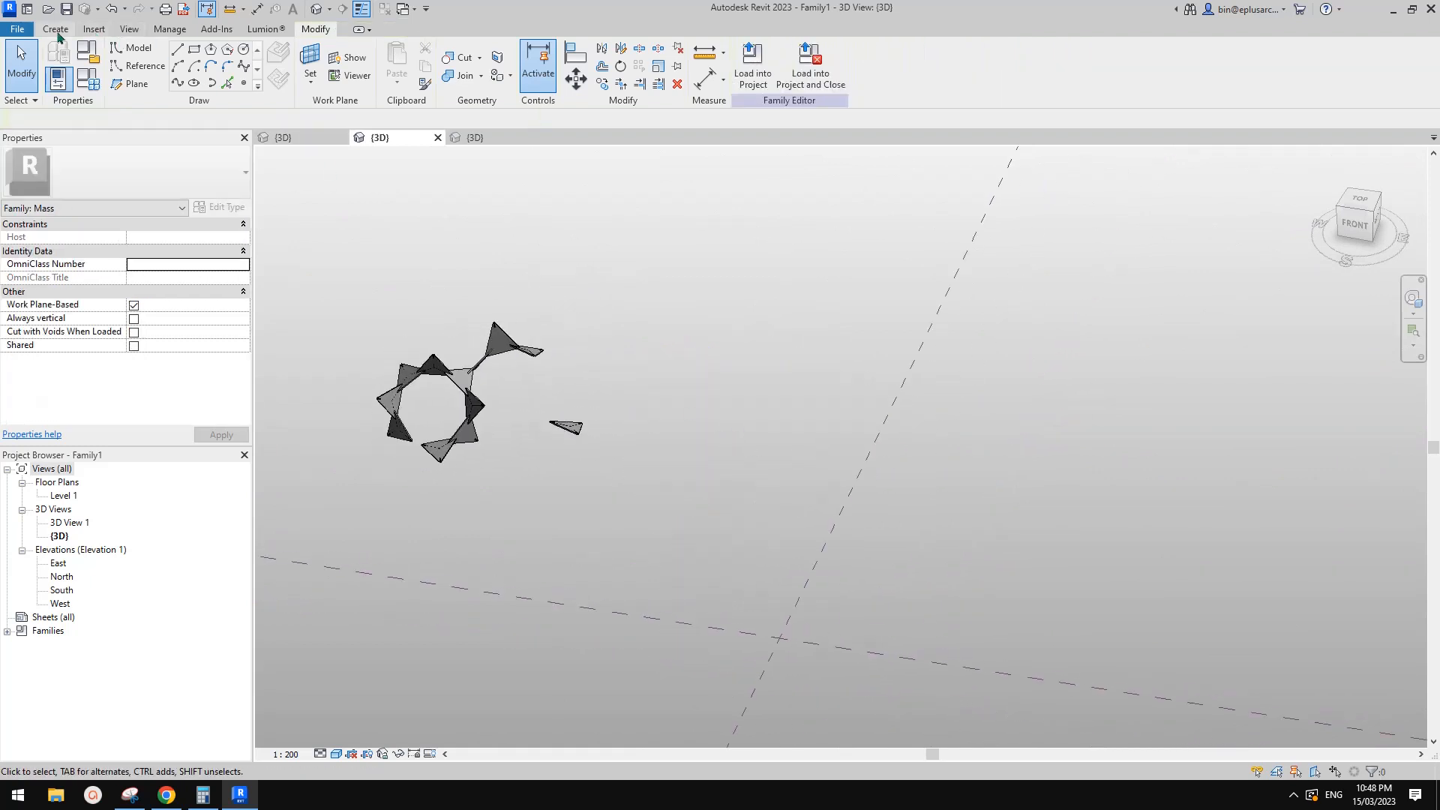
Place a new two-point Family3 panel in the empty area beside the ring of smaller panels.
{"action": "left_click", "coordinate": [55, 29]}
{"action": "left_click", "coordinate": [403, 63]}
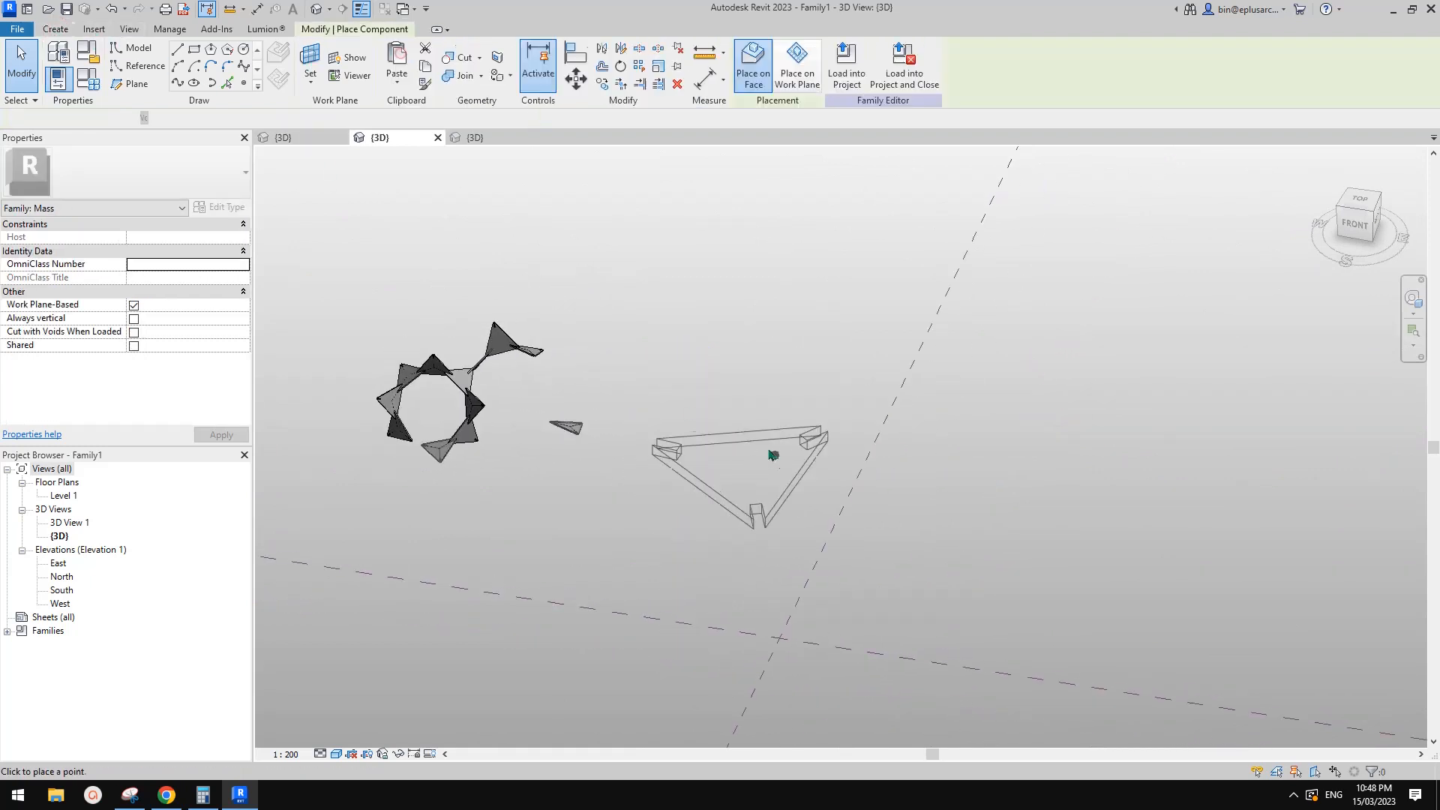
{"action": "left_click", "coordinate": [780, 414]}
{"action": "scroll", "coordinate": [753, 434], "scroll_direction": "up", "scroll_amount": 4}
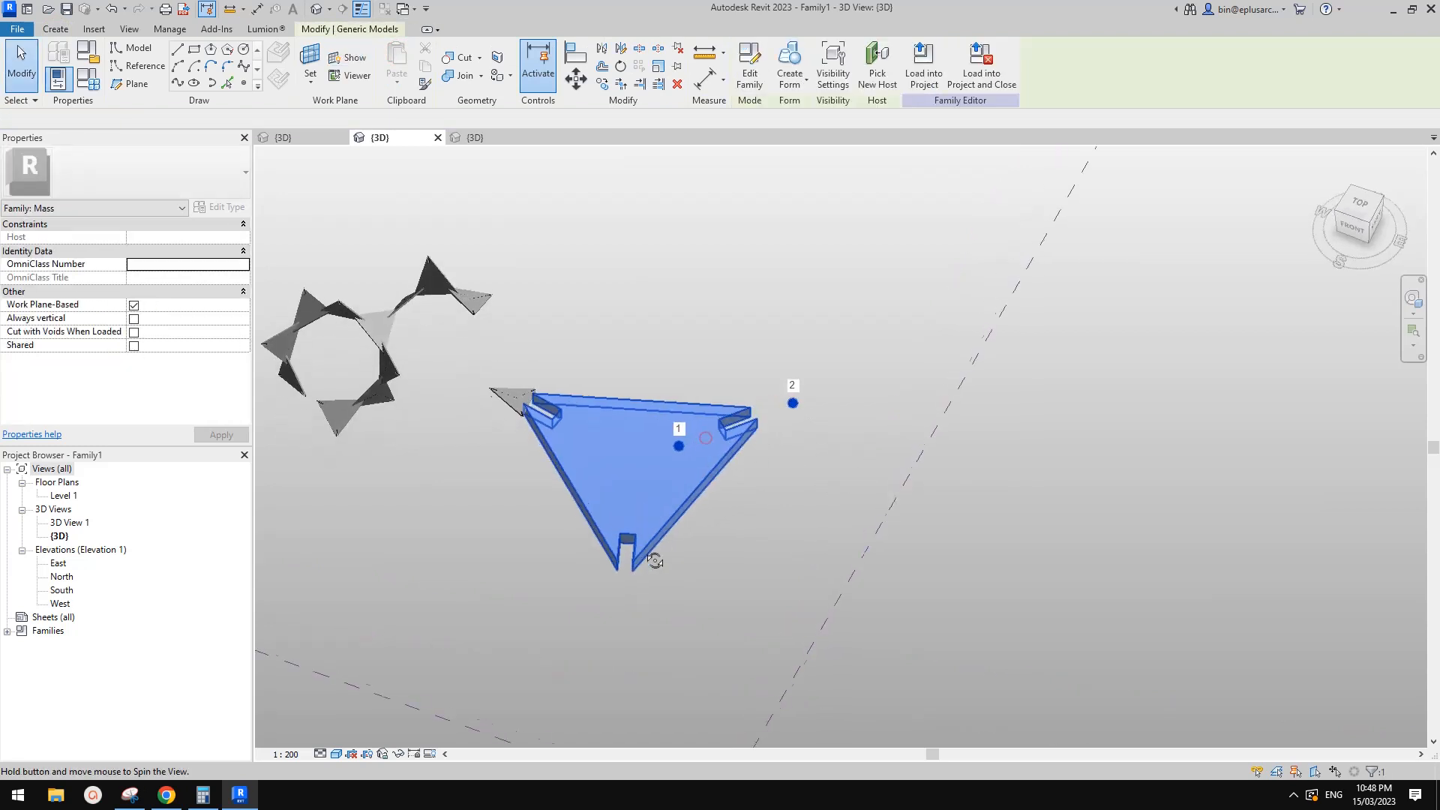
{"action": "left_click_drag", "start_coordinate": [663, 476], "coordinate": [784, 479]}
{"action": "middle_click_drag", "start_coordinate": [728, 406], "coordinate": [712, 429]}
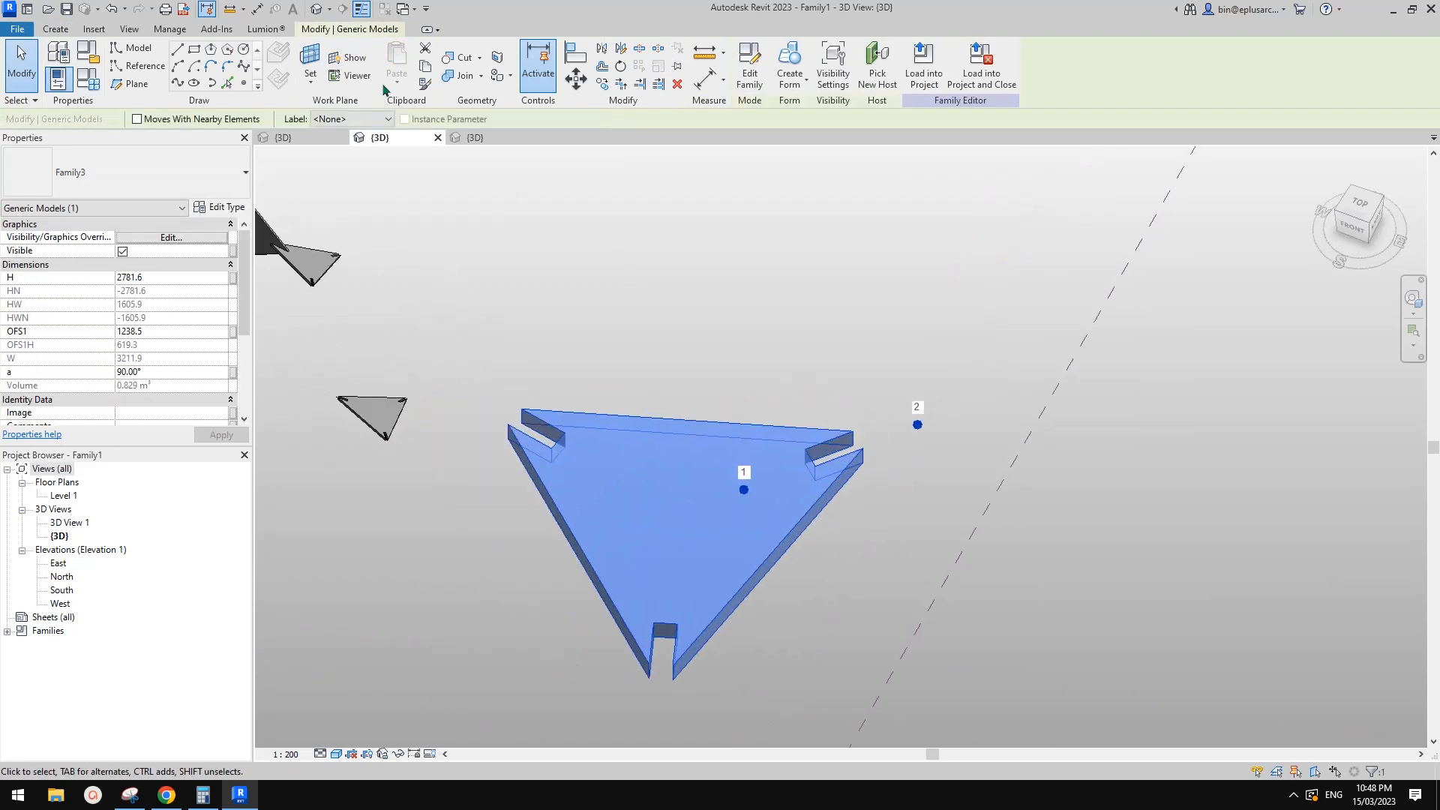
Place a second and a third Family3 panel, each snapped to a slotted corner of the previous one.
{"action": "left_click", "coordinate": [57, 29]}
{"action": "left_click", "coordinate": [409, 58]}
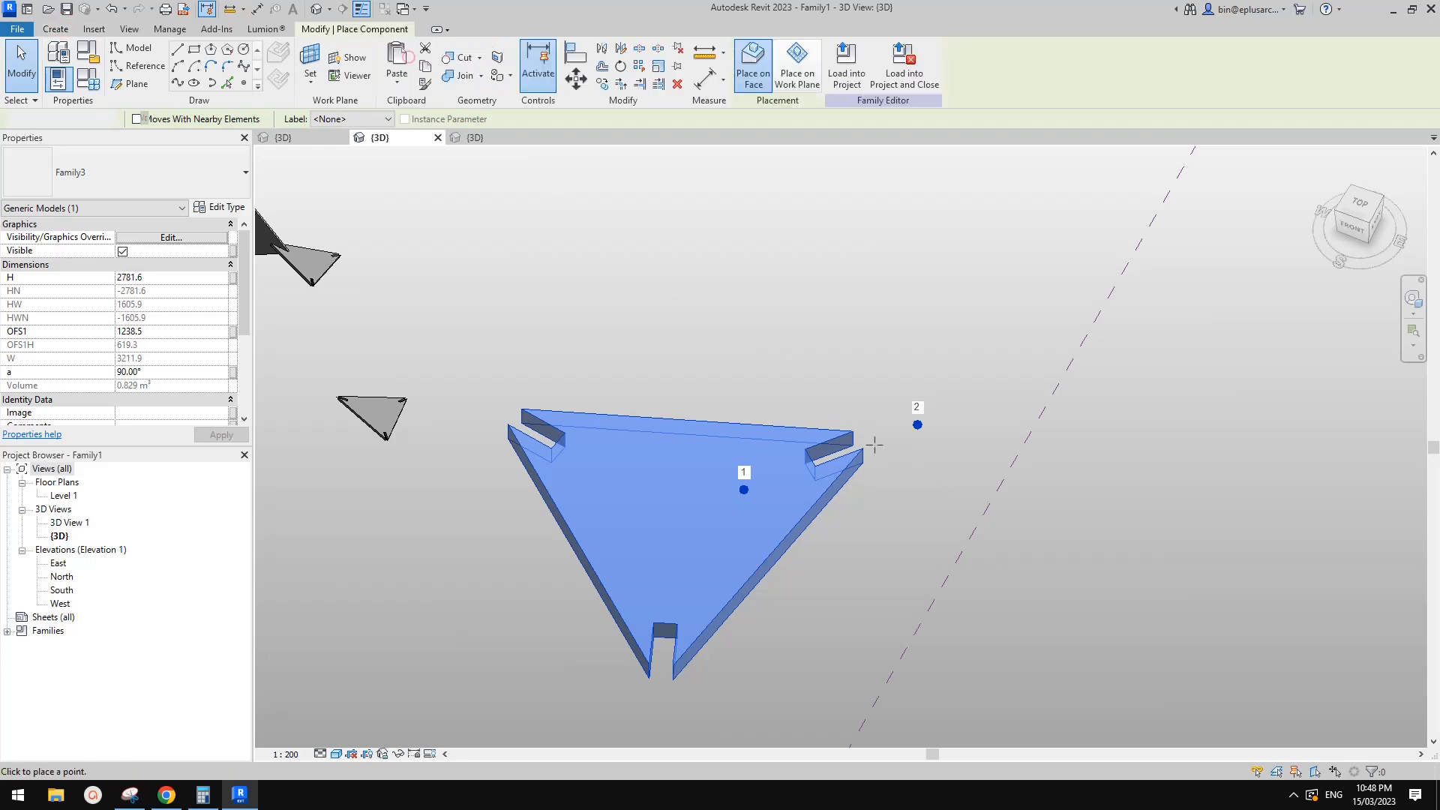
{"action": "middle_click_drag", "start_coordinate": [889, 443], "coordinate": [809, 486], "text": "shift"}
{"action": "scroll", "coordinate": [817, 551], "scroll_direction": "up", "scroll_amount": 2}
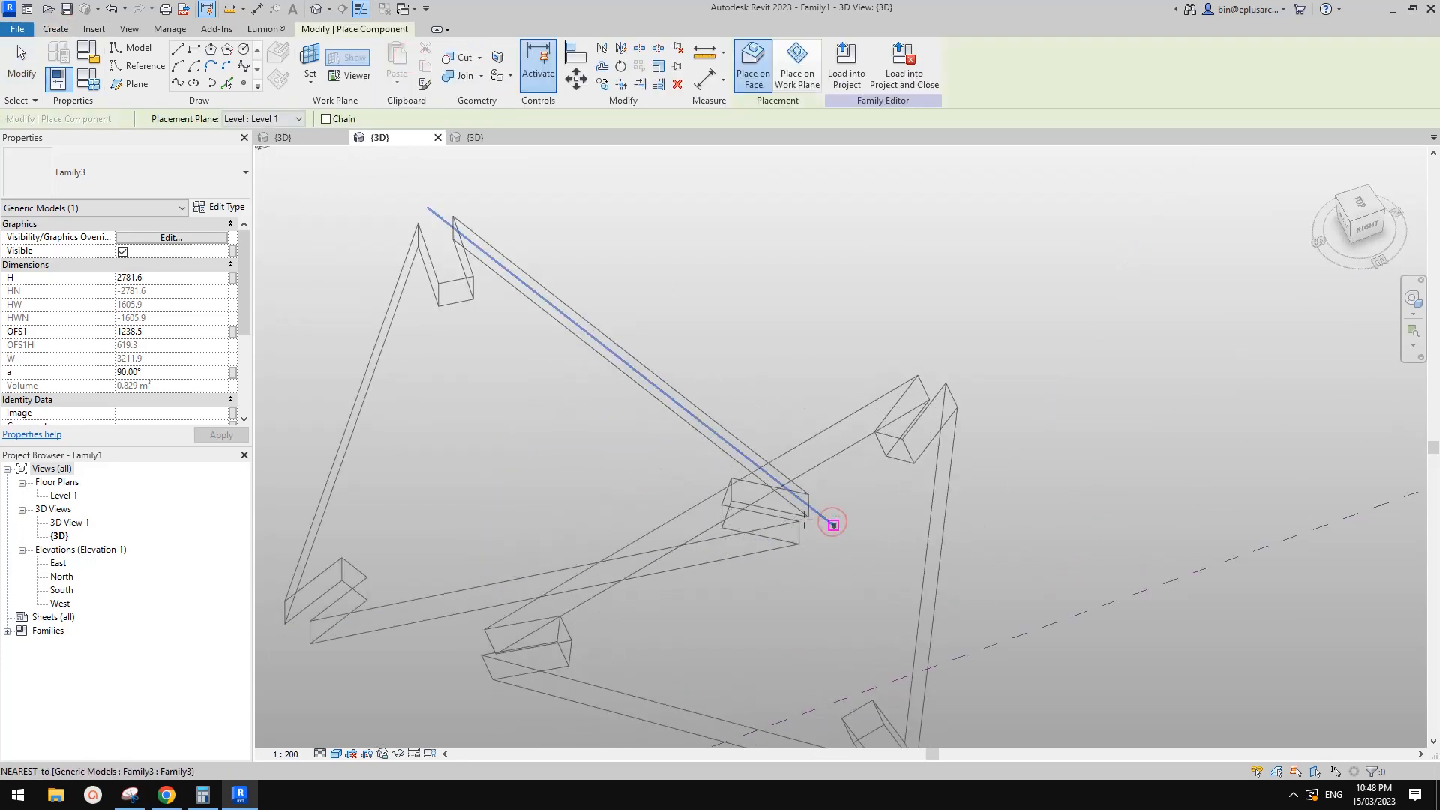
{"action": "scroll", "coordinate": [804, 519], "scroll_direction": "up", "scroll_amount": 5}
{"action": "scroll", "coordinate": [753, 511], "scroll_direction": "down", "scroll_amount": 8}
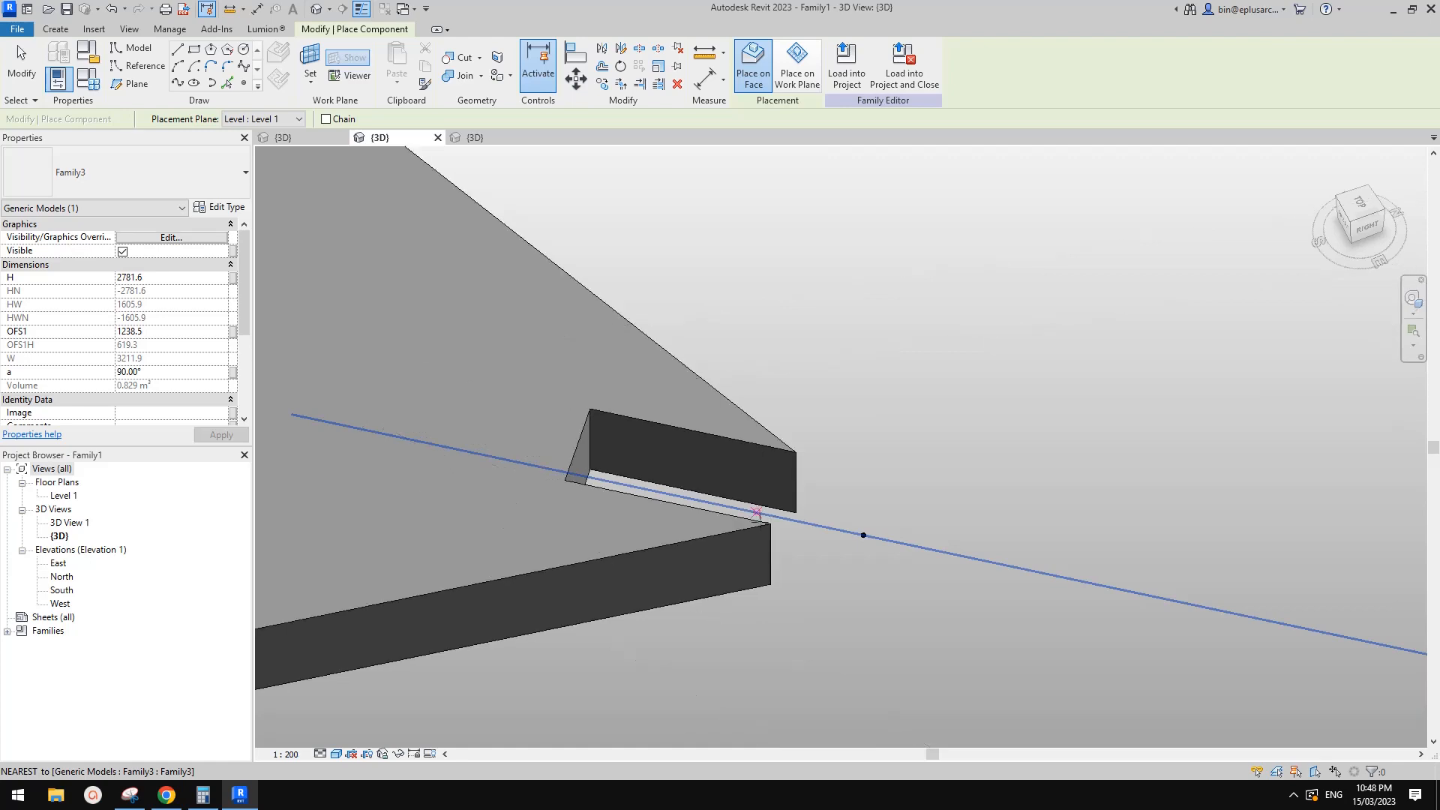
{"action": "scroll", "coordinate": [885, 478], "scroll_direction": "up", "scroll_amount": 5}
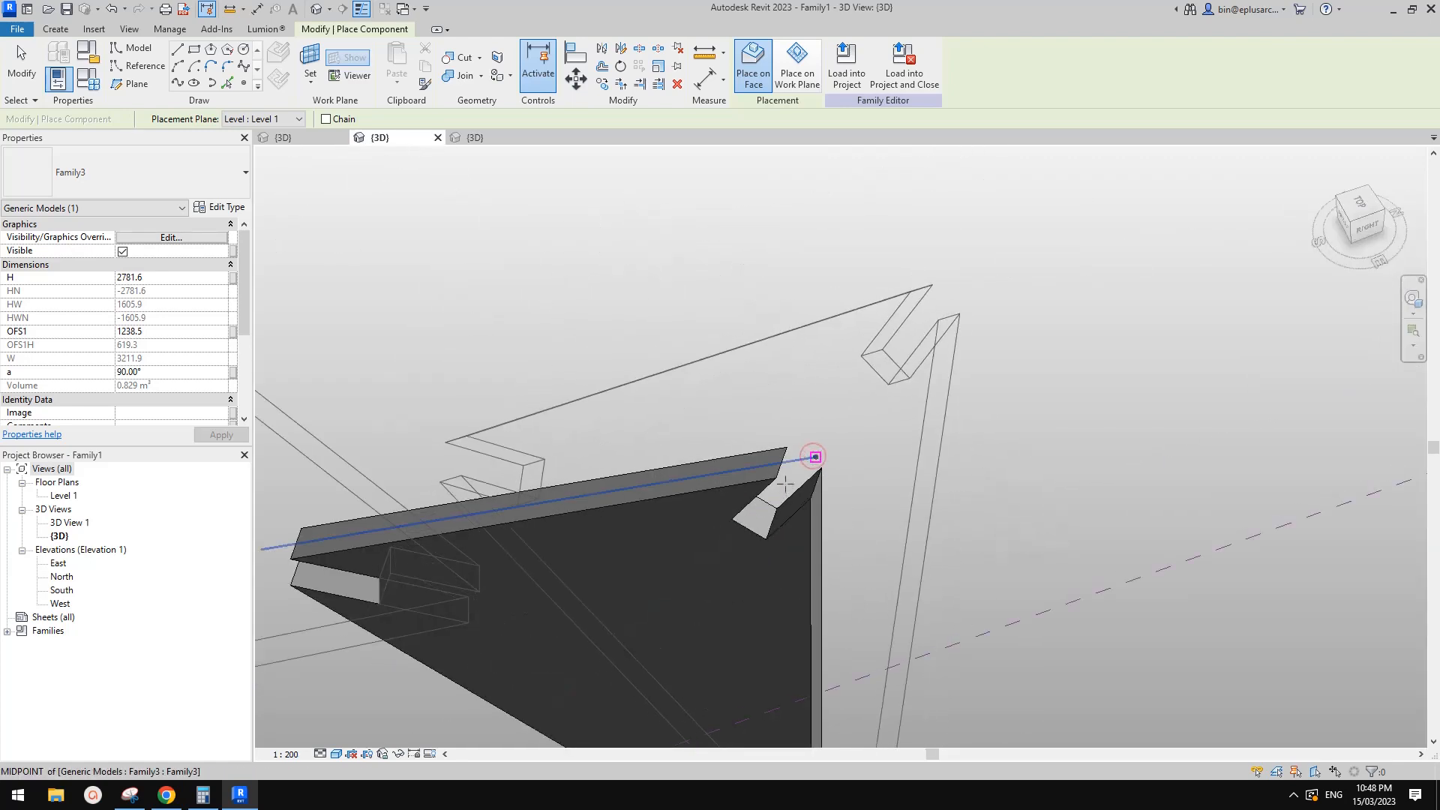
{"action": "scroll", "coordinate": [785, 483], "scroll_direction": "down", "scroll_amount": 6}
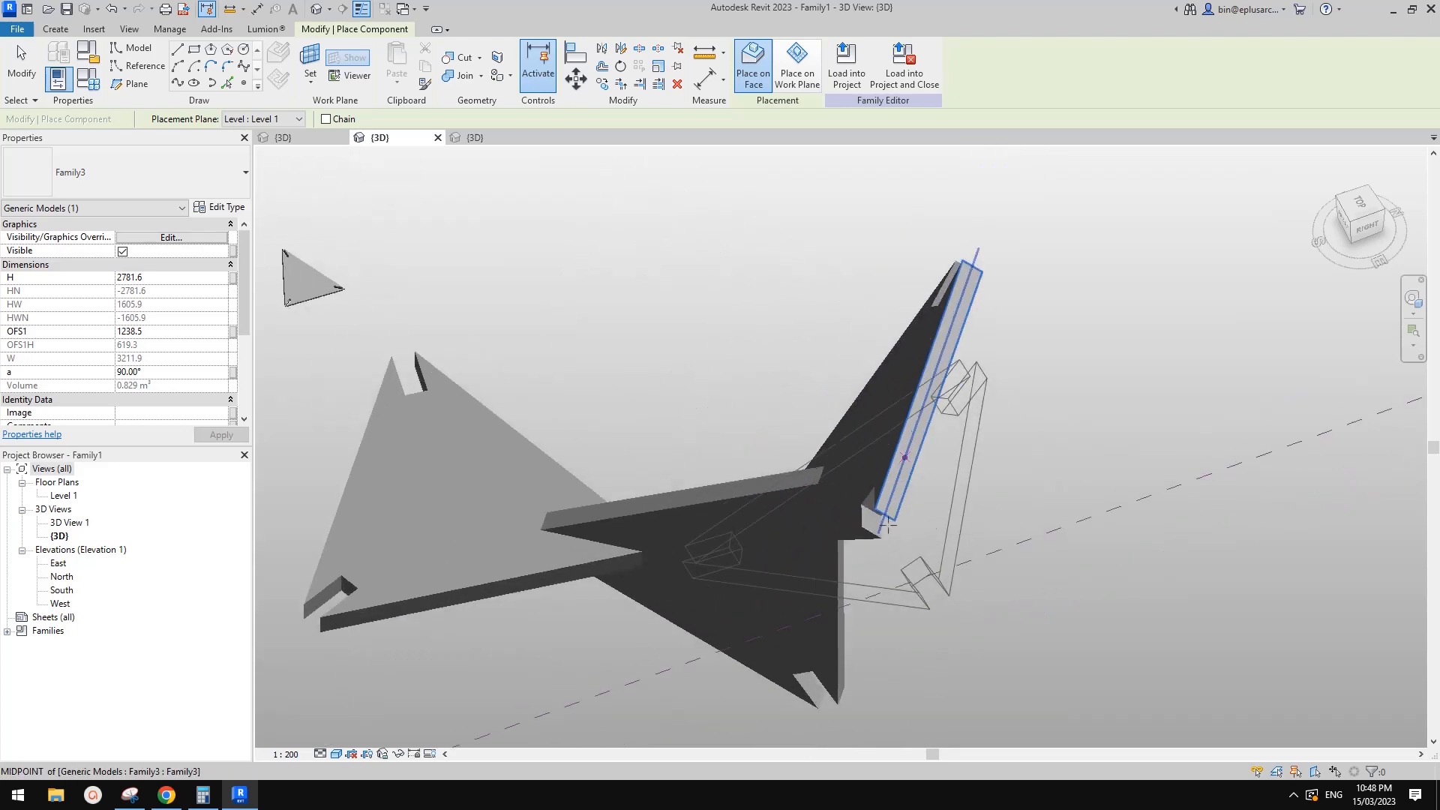
{"action": "scroll", "coordinate": [887, 527], "scroll_direction": "up", "scroll_amount": 3}
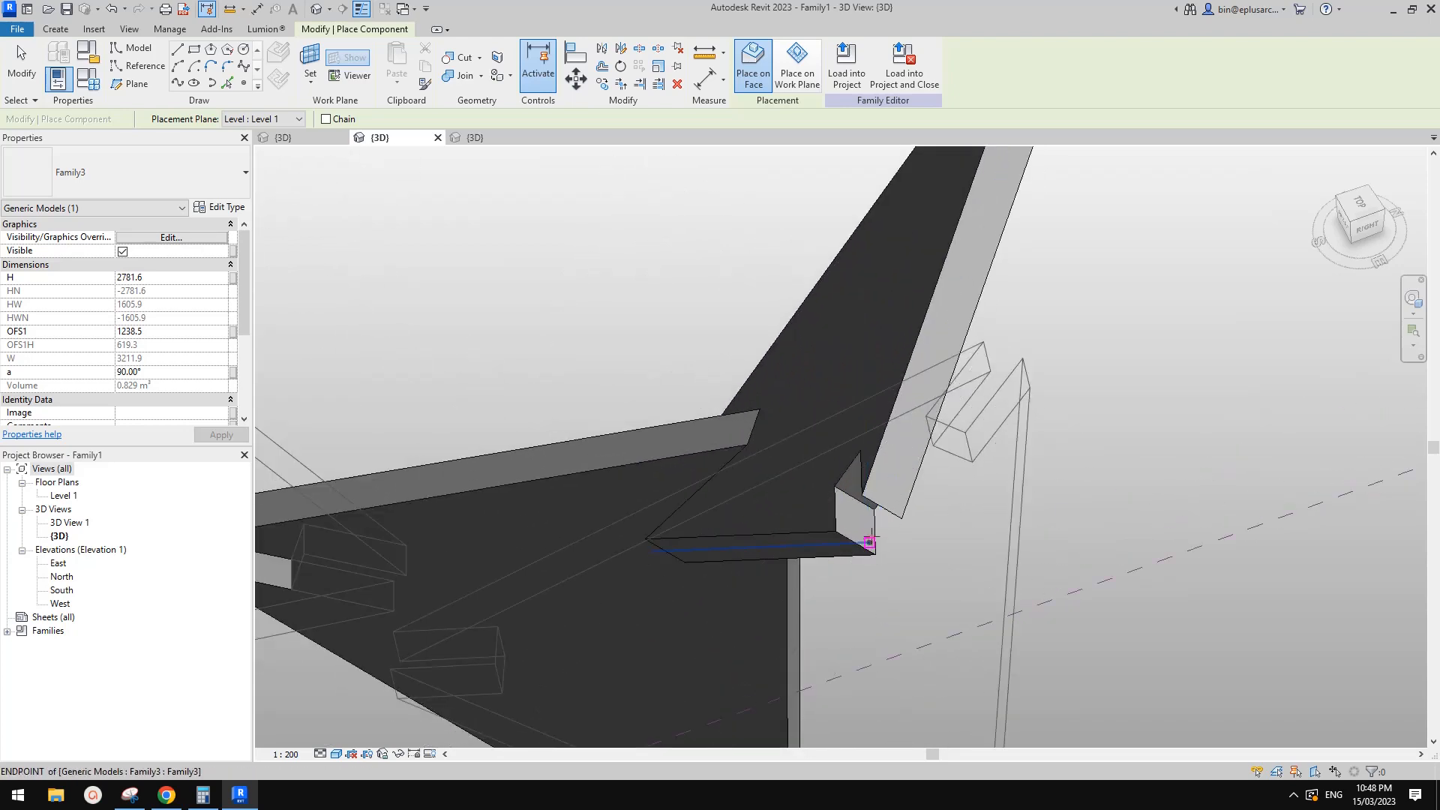
Place a fourth Family3 panel with its two placement points snapped at the third panel's slotted corner.
{"action": "left_click", "coordinate": [869, 523]}
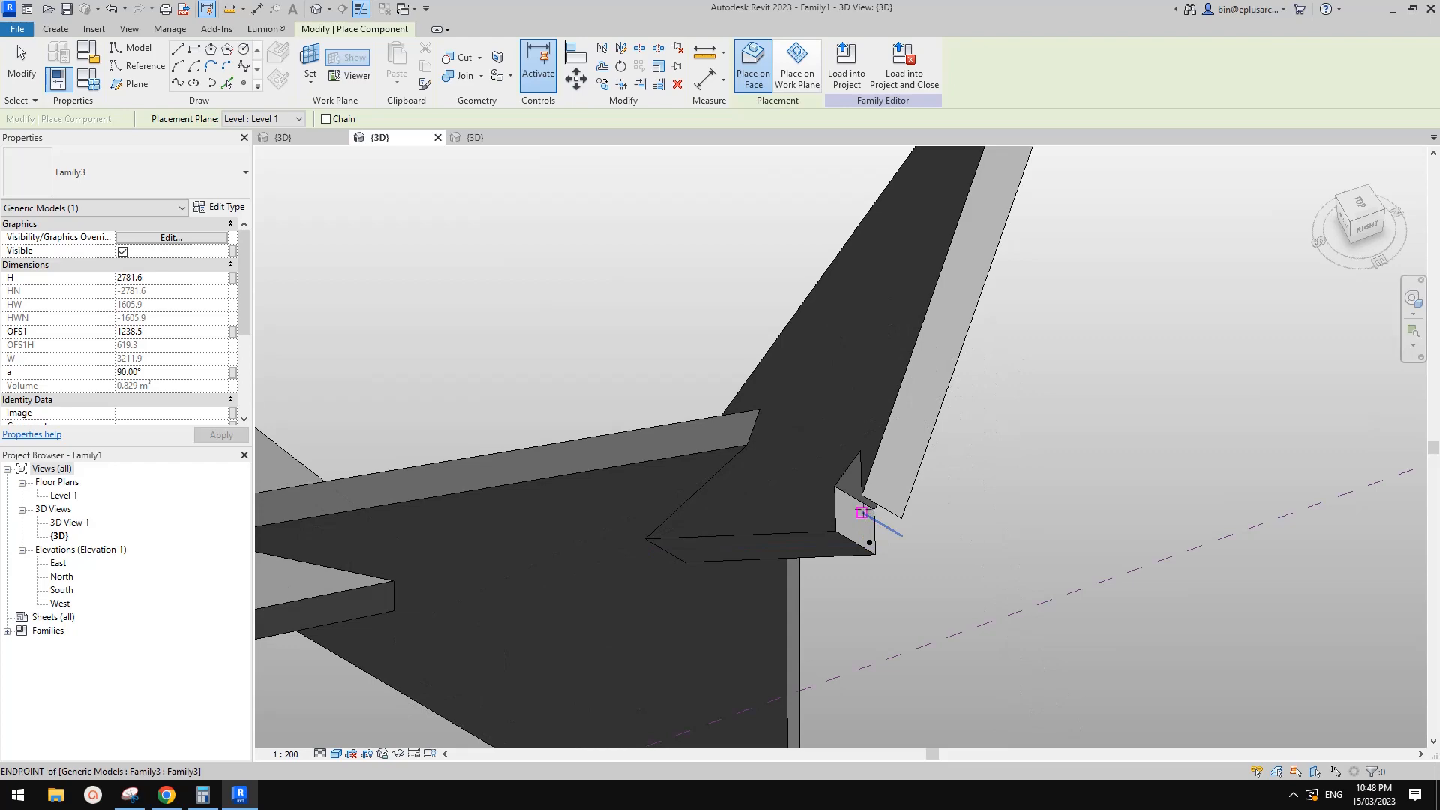
{"action": "middle_click_drag", "start_coordinate": [905, 516], "coordinate": [1080, 308], "text": "shift"}
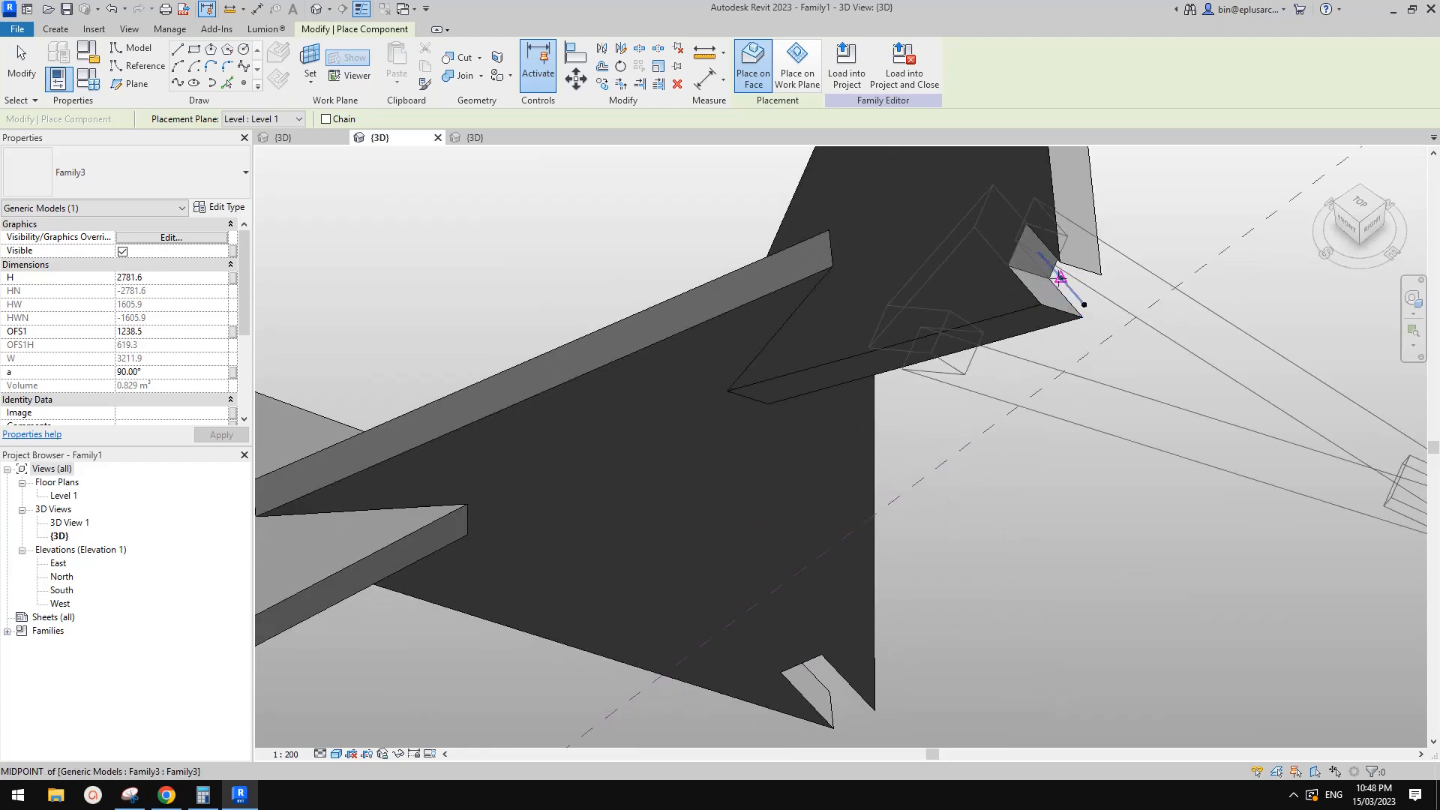
{"action": "left_click", "coordinate": [1061, 277]}
{"action": "key", "text": "Escape"}
{"action": "key", "text": "Escape"}
{"action": "scroll", "coordinate": [1011, 345], "scroll_direction": "down", "scroll_amount": 3}
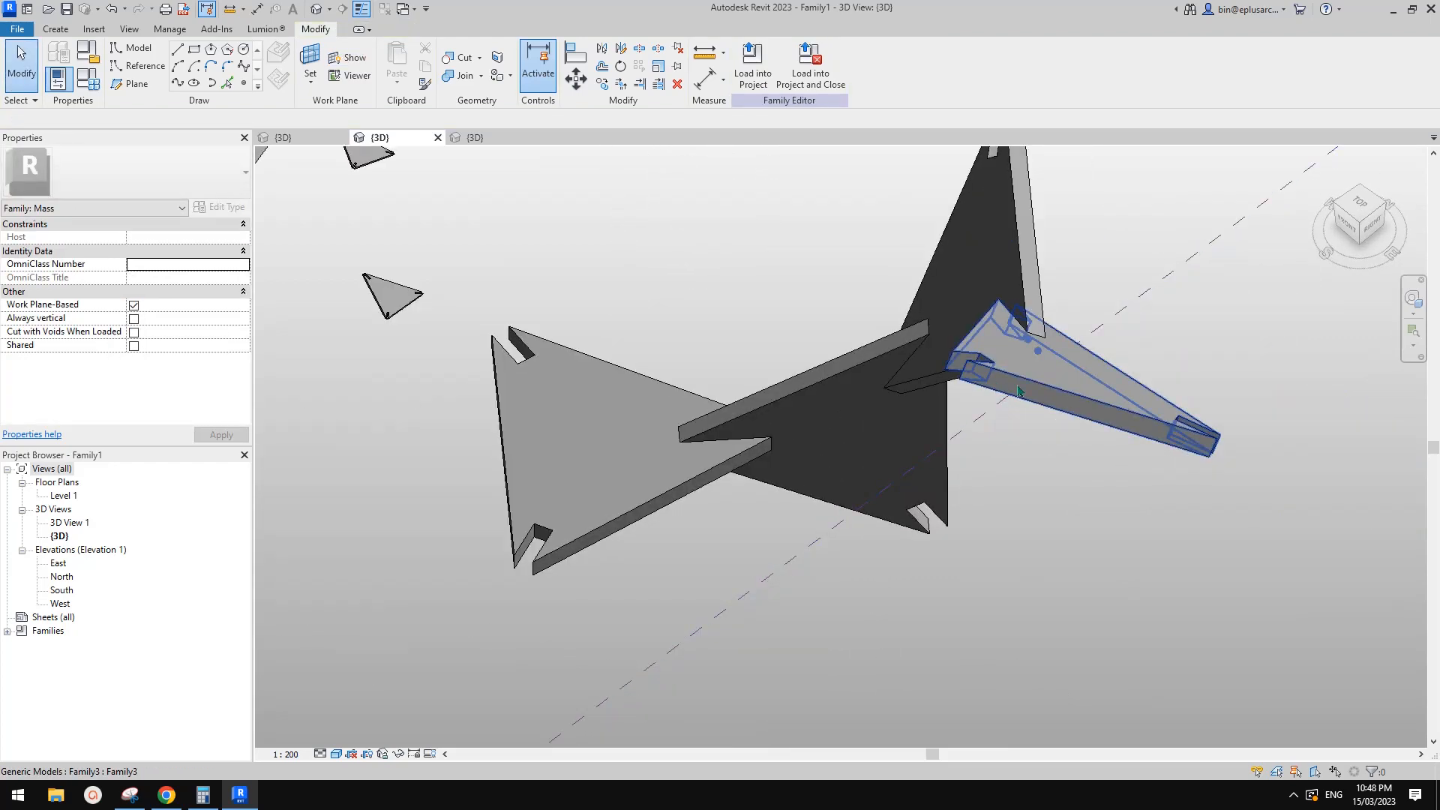
Examine from several angles how the four large Family3 panels interlock at their slotted corners.
{"action": "left_click", "coordinate": [1016, 385]}
{"action": "middle_click_drag", "start_coordinate": [937, 413], "coordinate": [899, 454], "text": "shift"}
{"action": "left_click", "coordinate": [727, 571]}
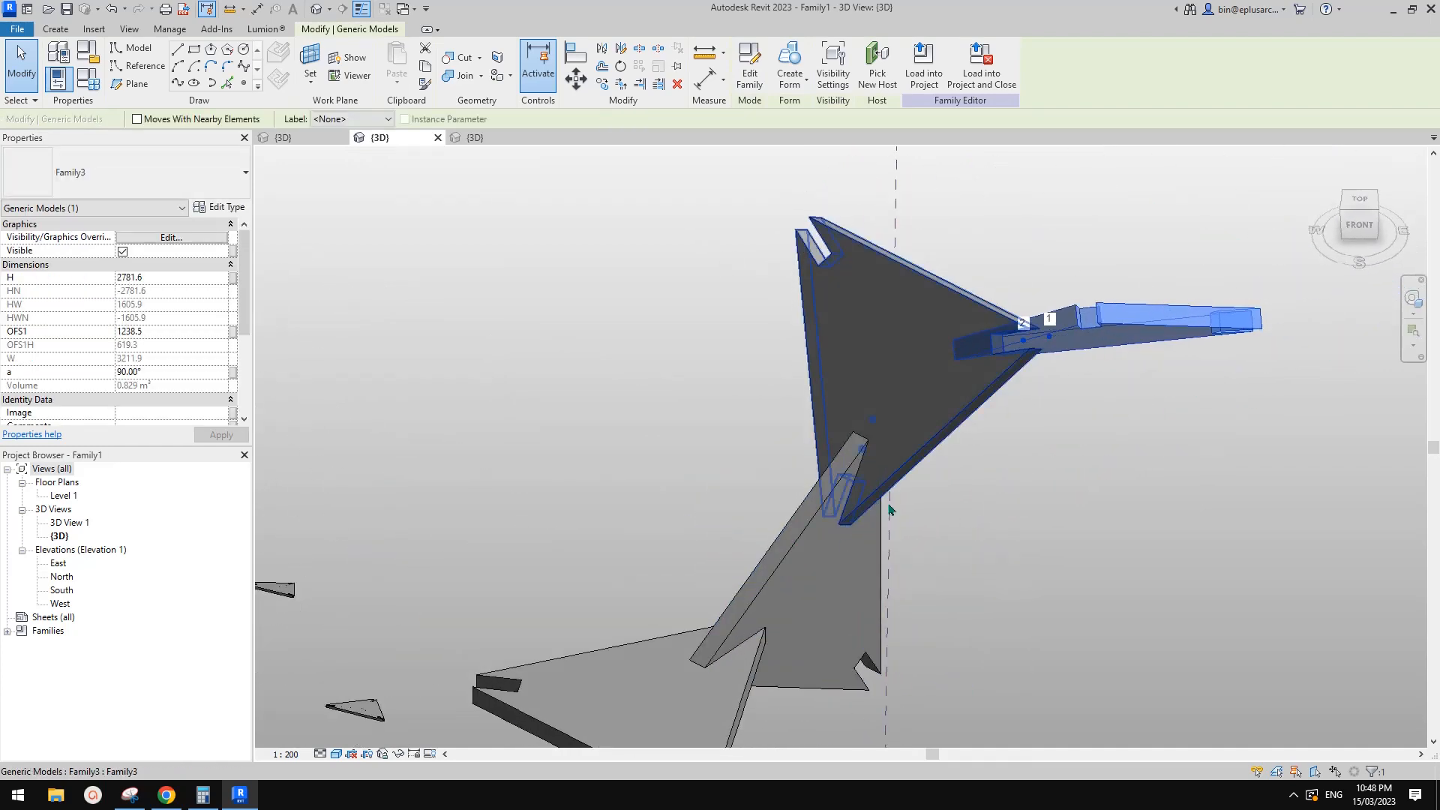
{"action": "scroll", "coordinate": [891, 510], "scroll_direction": "down", "scroll_amount": 3}
{"action": "middle_click_drag", "start_coordinate": [873, 514], "coordinate": [788, 404], "text": "shift"}
{"action": "middle_click_drag", "start_coordinate": [862, 591], "coordinate": [810, 587], "text": "shift"}
{"action": "key", "text": "Escape"}
{"action": "scroll", "coordinate": [885, 578], "scroll_direction": "down", "scroll_amount": 2}
{"action": "middle_click_drag", "start_coordinate": [898, 576], "coordinate": [956, 706]}
{"action": "middle_click_drag", "start_coordinate": [946, 608], "coordinate": [861, 556], "text": "shift"}
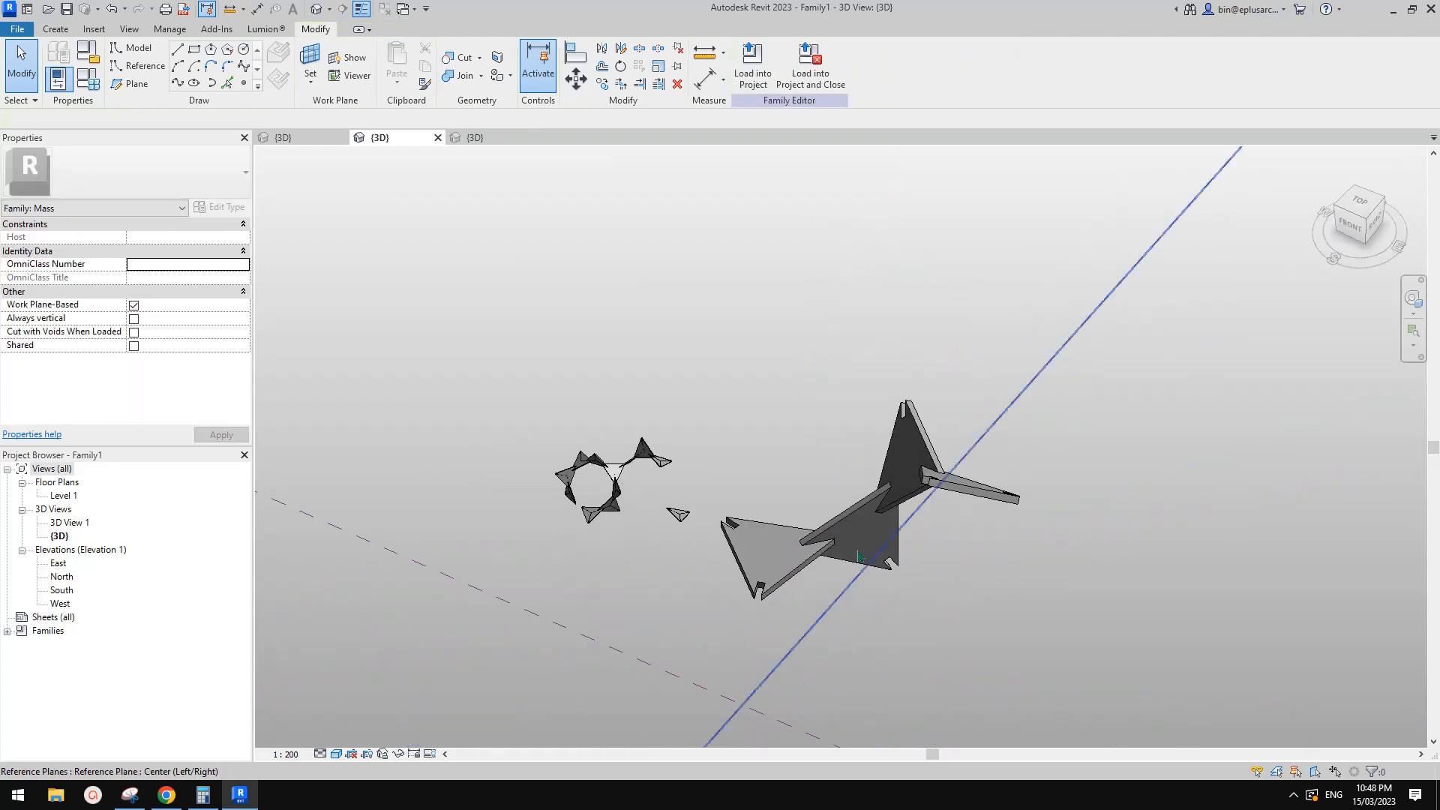
Open the family of the standalone small panel, 20230313, for editing.
{"action": "scroll", "coordinate": [844, 555], "scroll_direction": "up", "scroll_amount": 2}
{"action": "left_click", "coordinate": [708, 550]}
{"action": "scroll", "coordinate": [707, 549], "scroll_direction": "up", "scroll_amount": 1}
{"action": "middle_click_drag", "start_coordinate": [707, 550], "coordinate": [843, 551]}
{"action": "scroll", "coordinate": [642, 463], "scroll_direction": "up", "scroll_amount": 1}
{"action": "key", "text": "Escape"}
{"action": "middle_click_drag", "start_coordinate": [600, 379], "coordinate": [697, 460]}
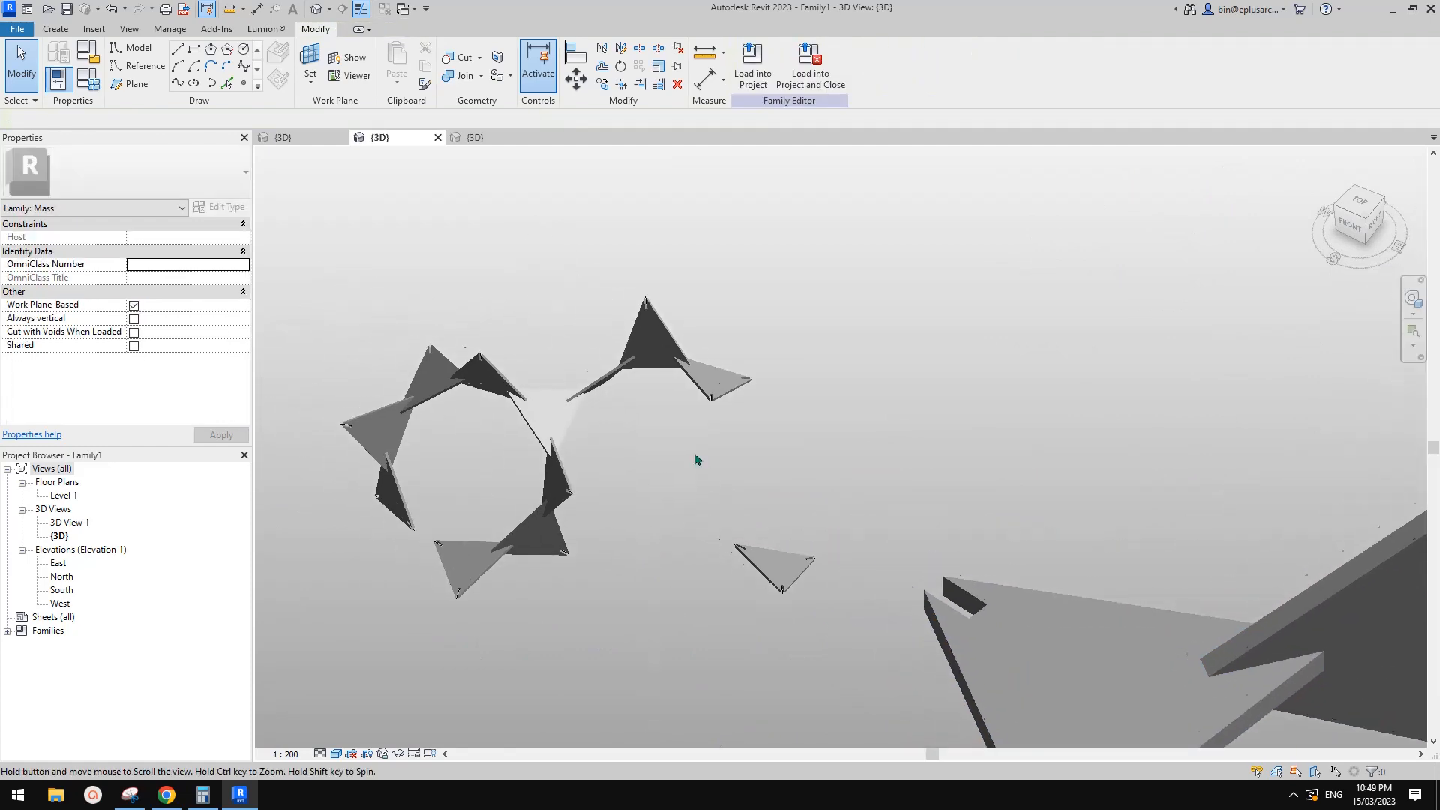
{"action": "left_click", "coordinate": [773, 564]}
{"action": "middle_click_drag", "start_coordinate": [776, 563], "coordinate": [683, 523]}
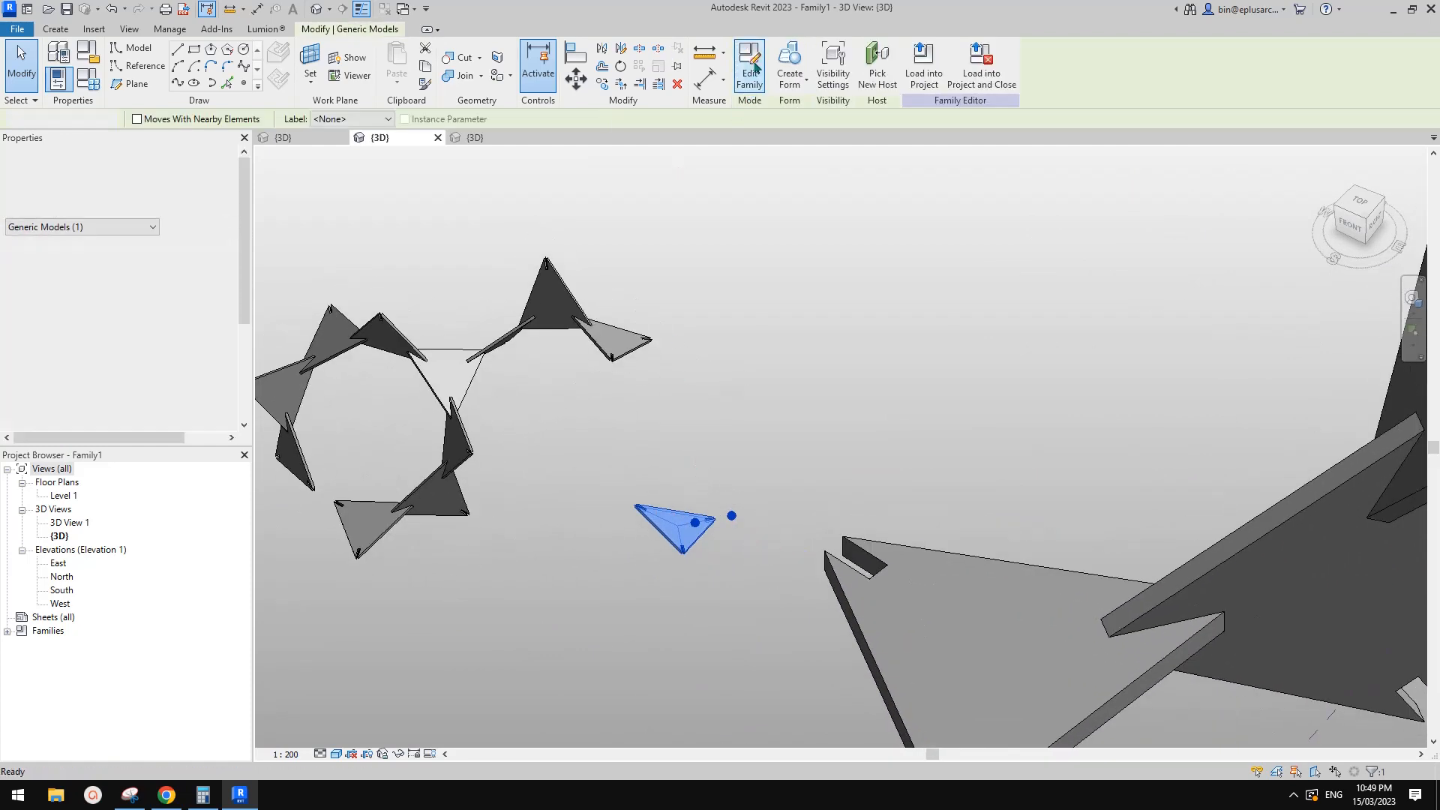
{"action": "left_click", "coordinate": [755, 67]}
Temporarily hide the triangular solid in the 20230313 family to expose its reference points and construction lines.
{"action": "left_click", "coordinate": [704, 449]}
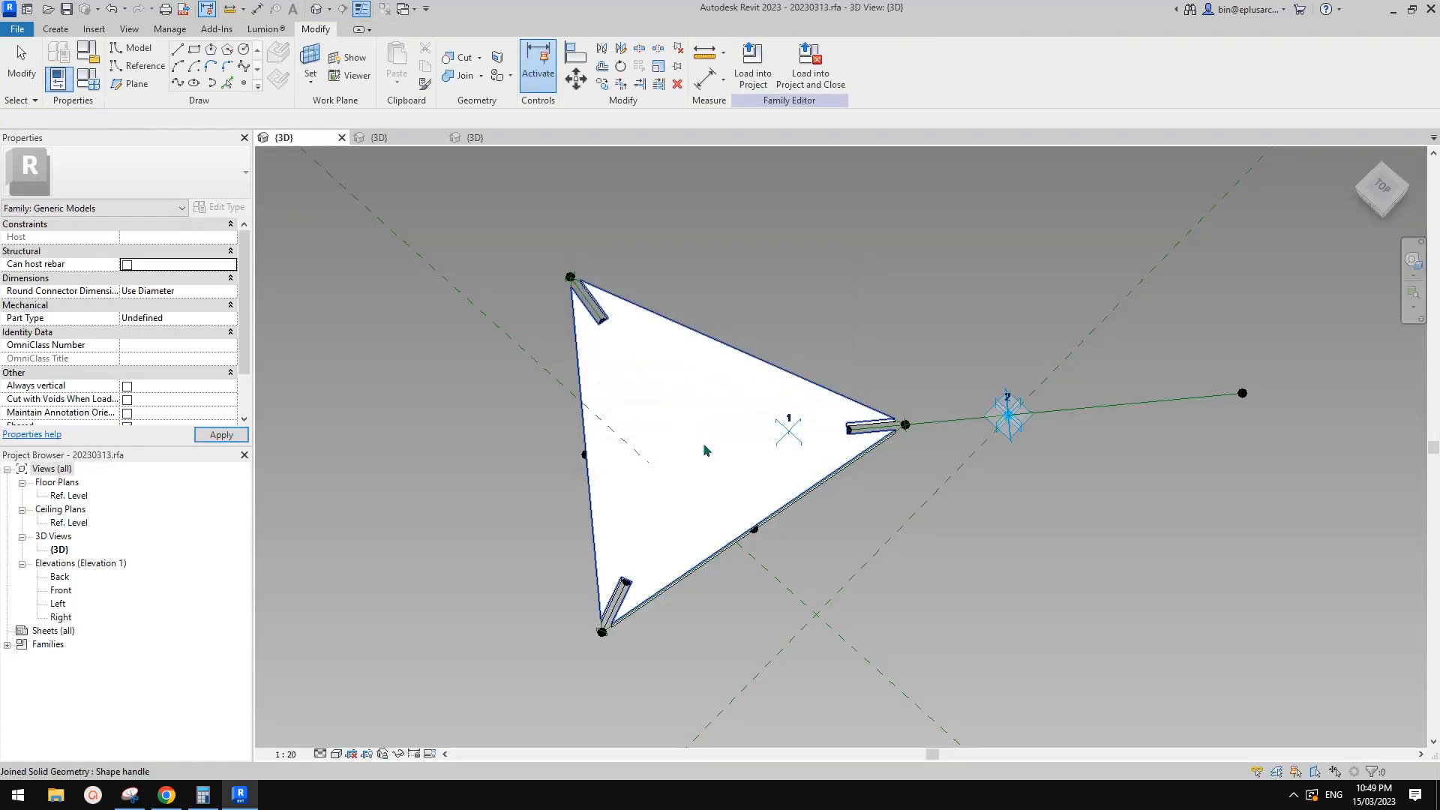
{"action": "left_click", "coordinate": [704, 447]}
{"action": "key", "text": "h"}
{"action": "key", "text": "h"}
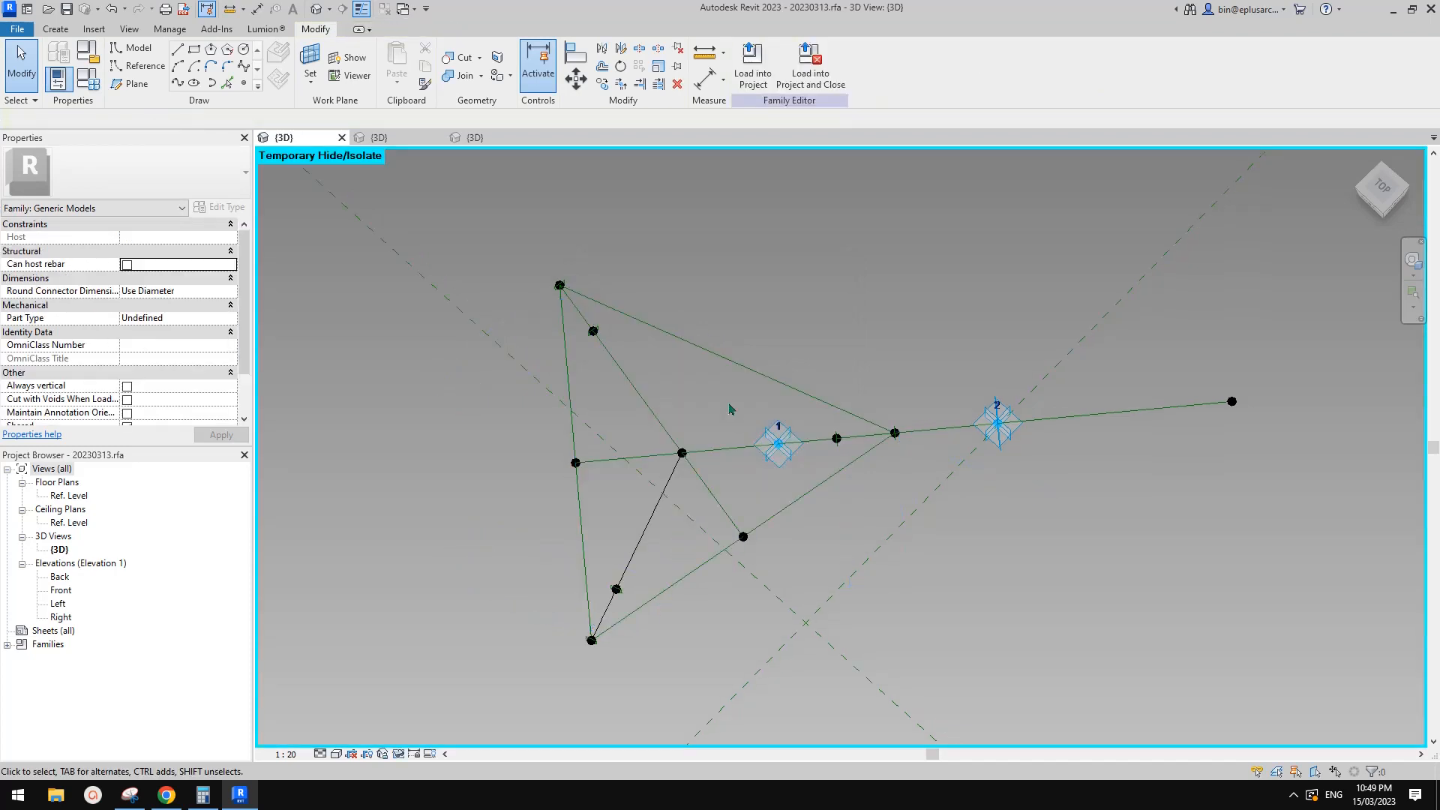
{"action": "middle_click_drag", "start_coordinate": [729, 409], "coordinate": [726, 389]}
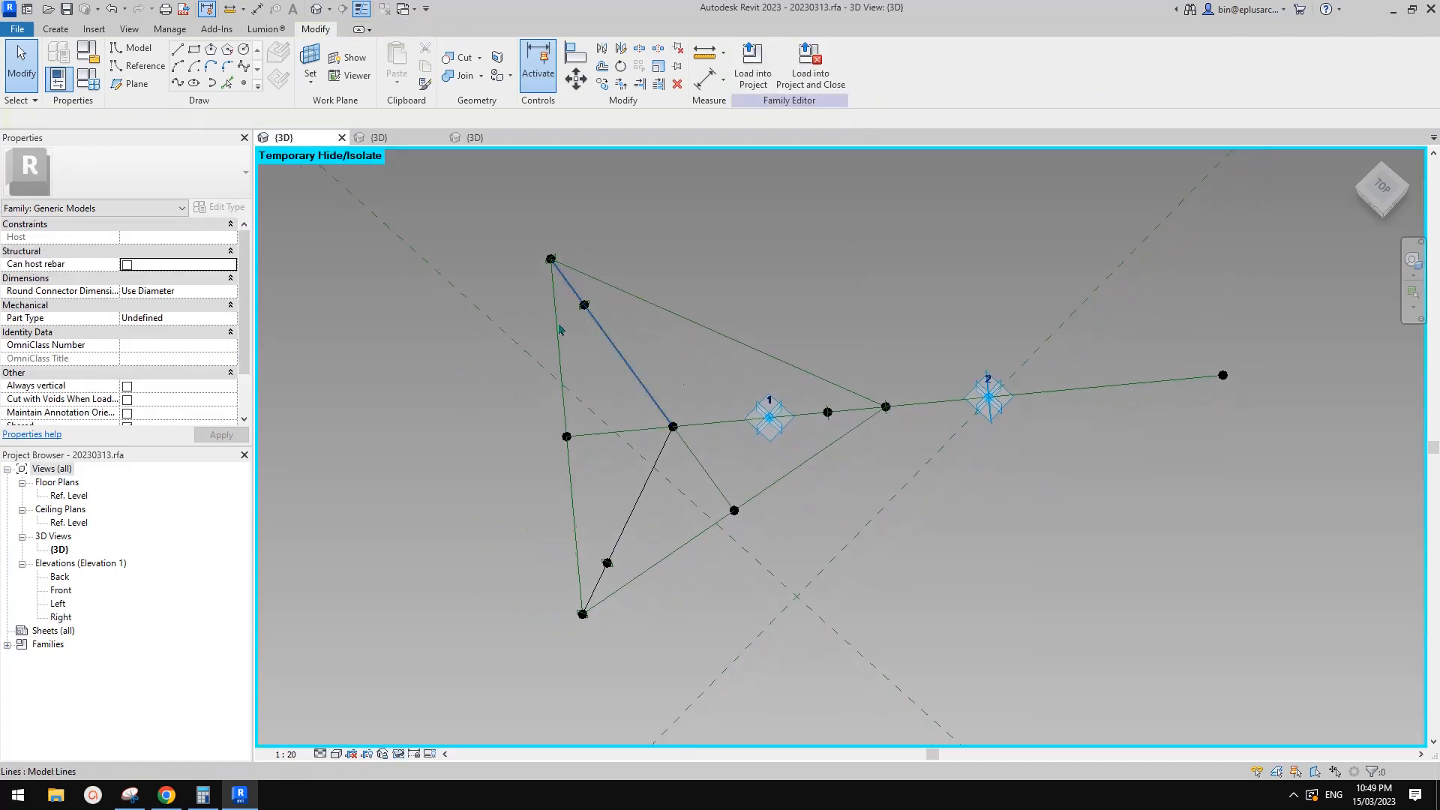
Review the 20230313 family's parameters and formulas, and examine its exposed reference points and construction lines from another angle.
{"action": "left_click", "coordinate": [88, 80]}
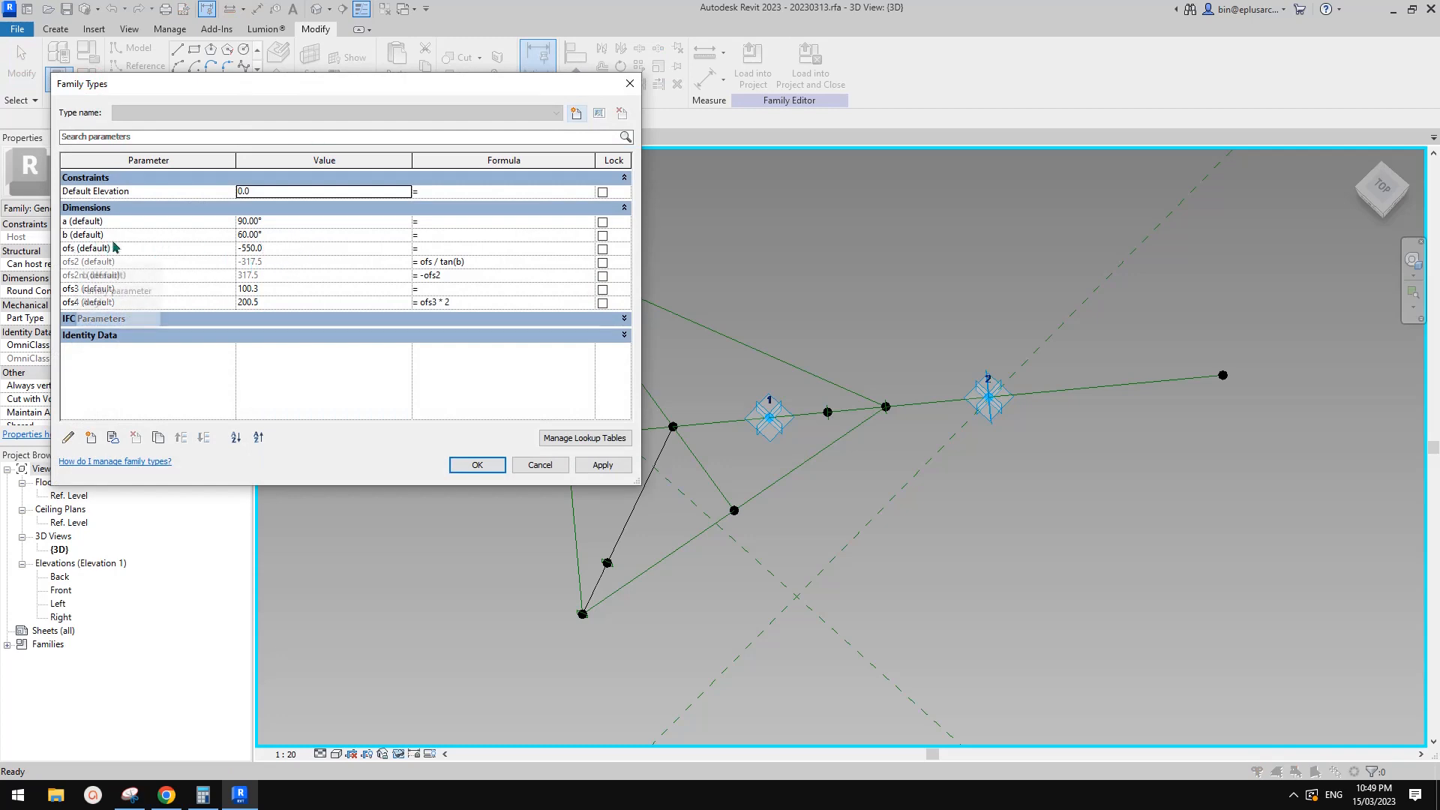
{"action": "left_click", "coordinate": [629, 85]}
{"action": "middle_click_drag", "start_coordinate": [698, 414], "coordinate": [746, 410]}
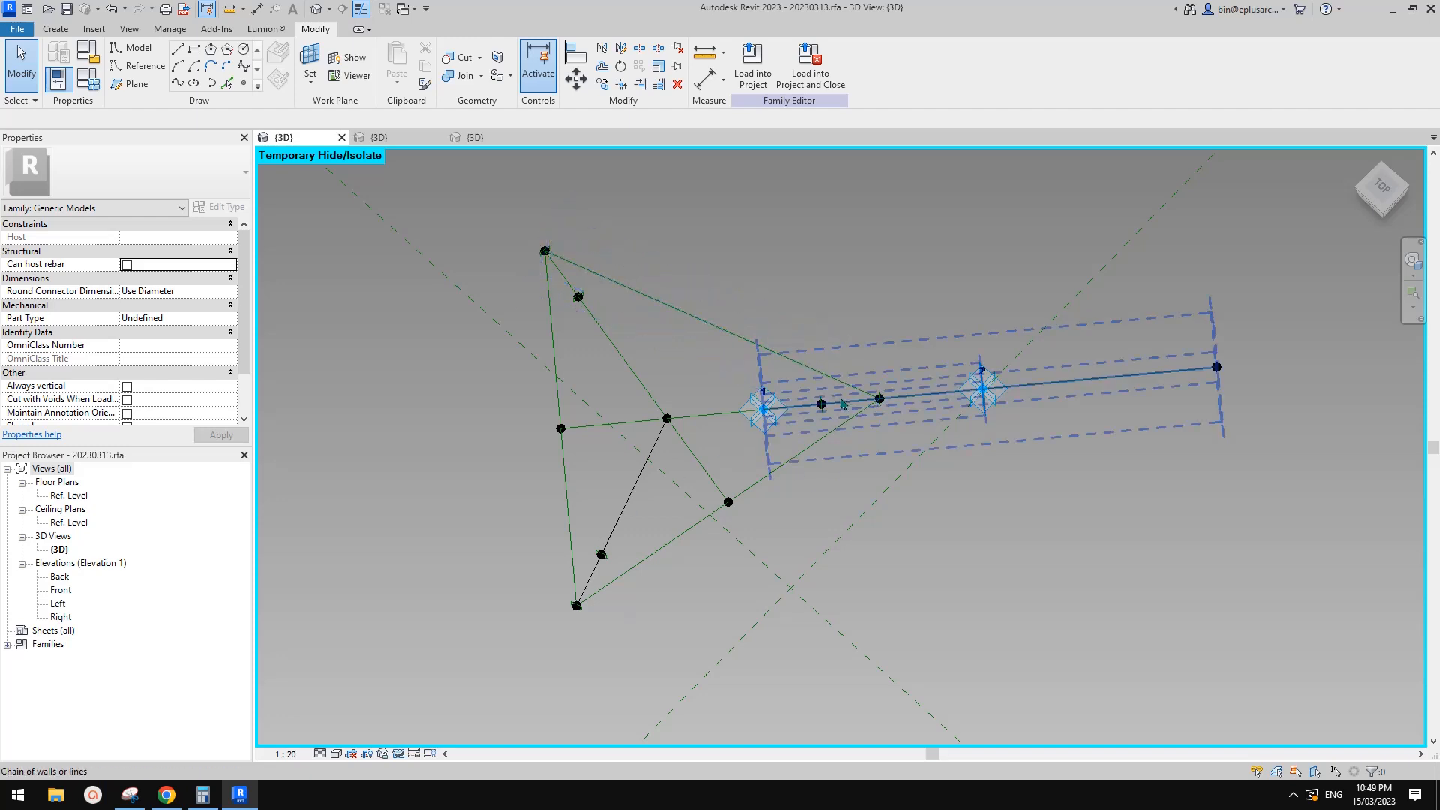
{"action": "scroll", "coordinate": [785, 449], "scroll_direction": "down", "scroll_amount": 2}
{"action": "middle_click_drag", "start_coordinate": [785, 449], "coordinate": [916, 388], "text": "shift"}
{"action": "middle_click_drag", "start_coordinate": [866, 409], "coordinate": [840, 390], "text": "shift"}
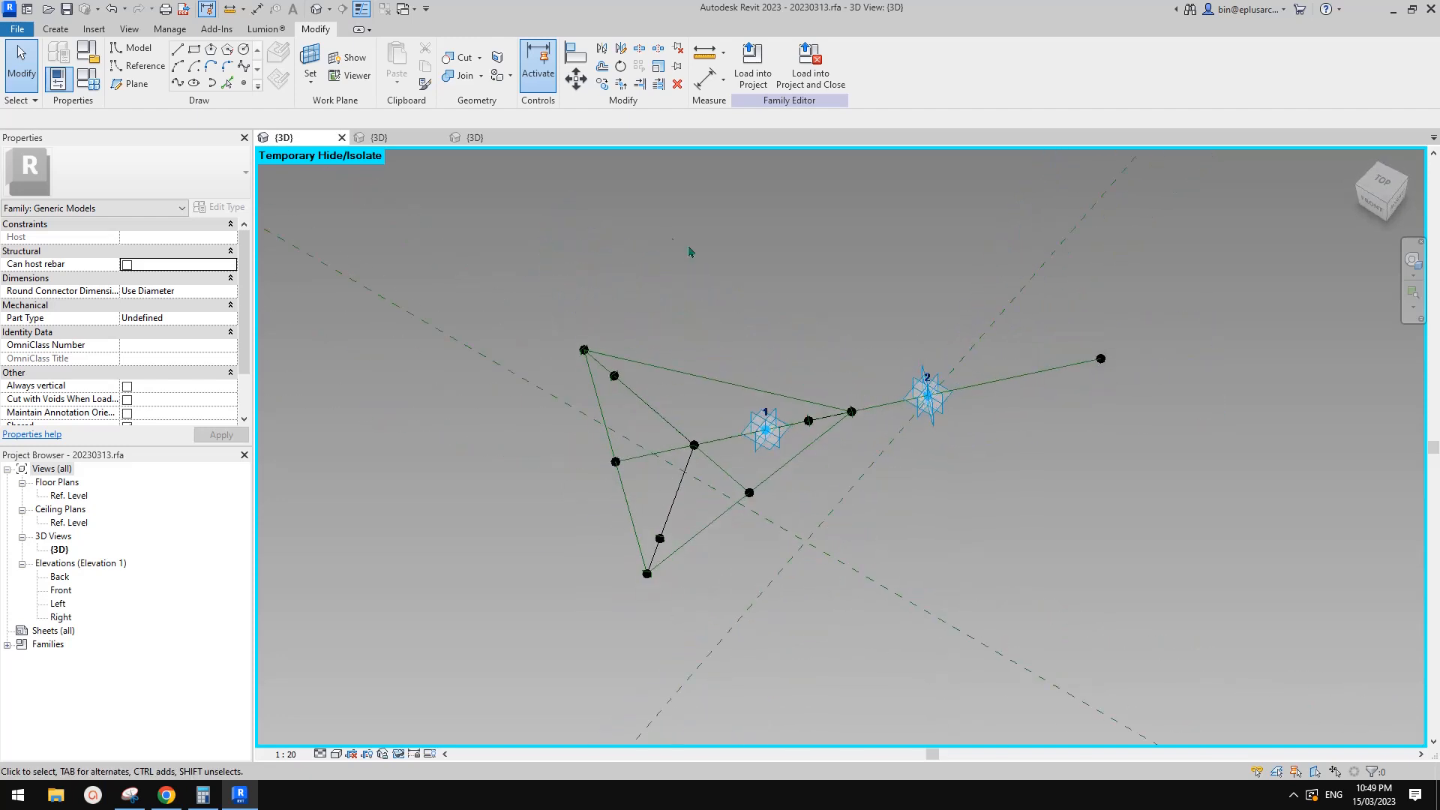
Close the 20230313 family without saving its changes and return to the 3D view of Family1.
{"action": "left_click", "coordinate": [341, 137]}
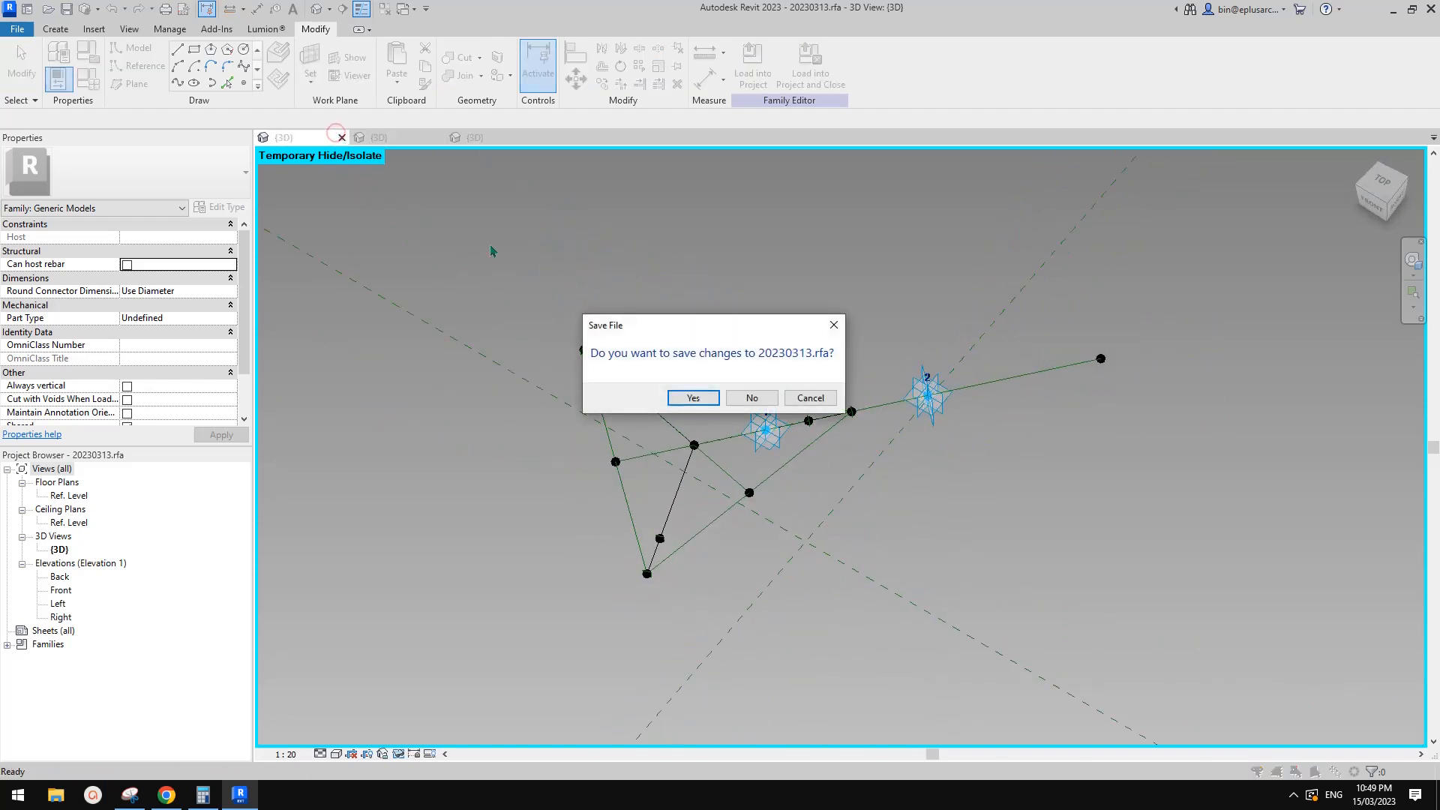
{"action": "left_click", "coordinate": [765, 396]}
{"action": "left_click", "coordinate": [397, 139]}
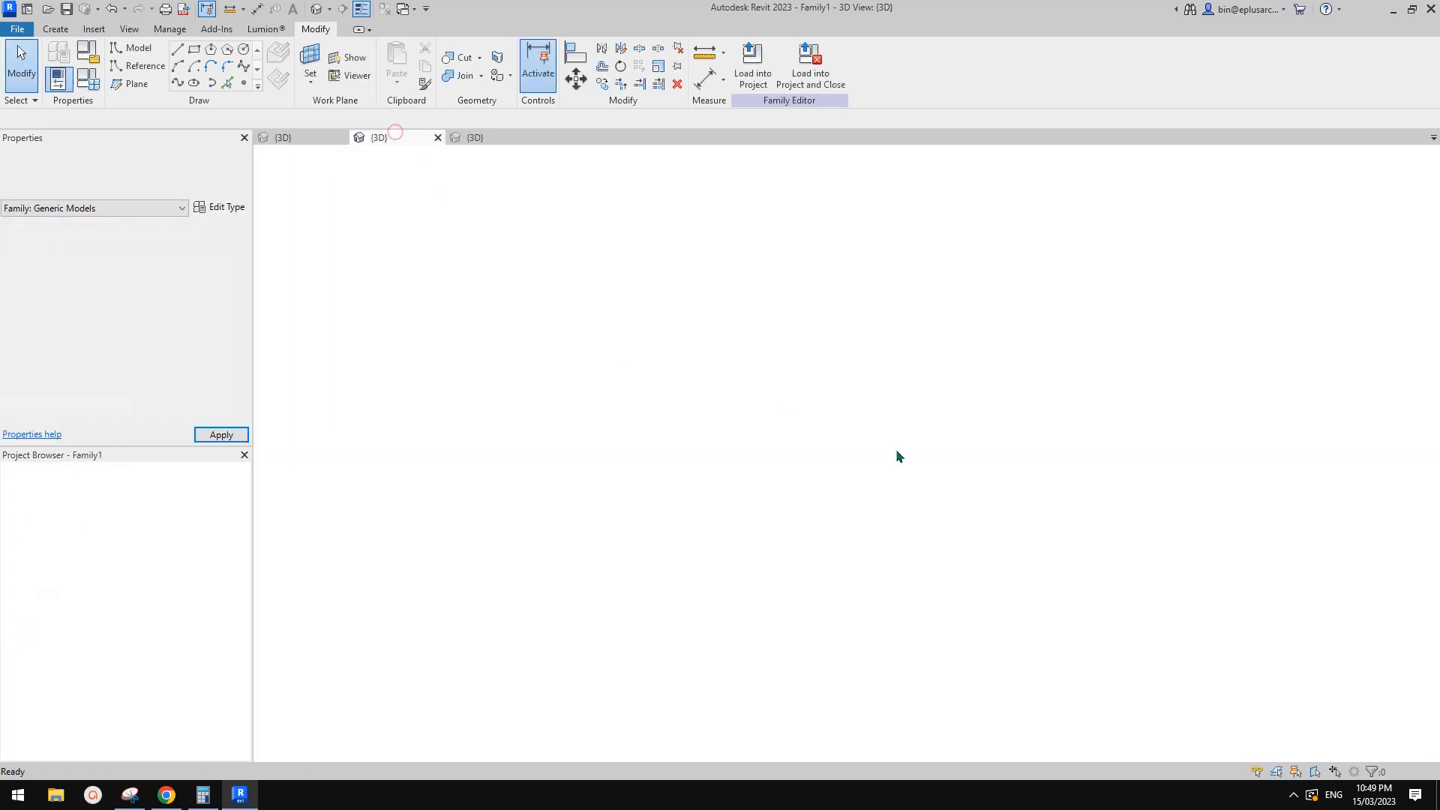
Examine the ring of small 20230313 panels from several angles, focusing on the gap between its two end panels.
{"action": "left_click", "coordinate": [588, 403]}
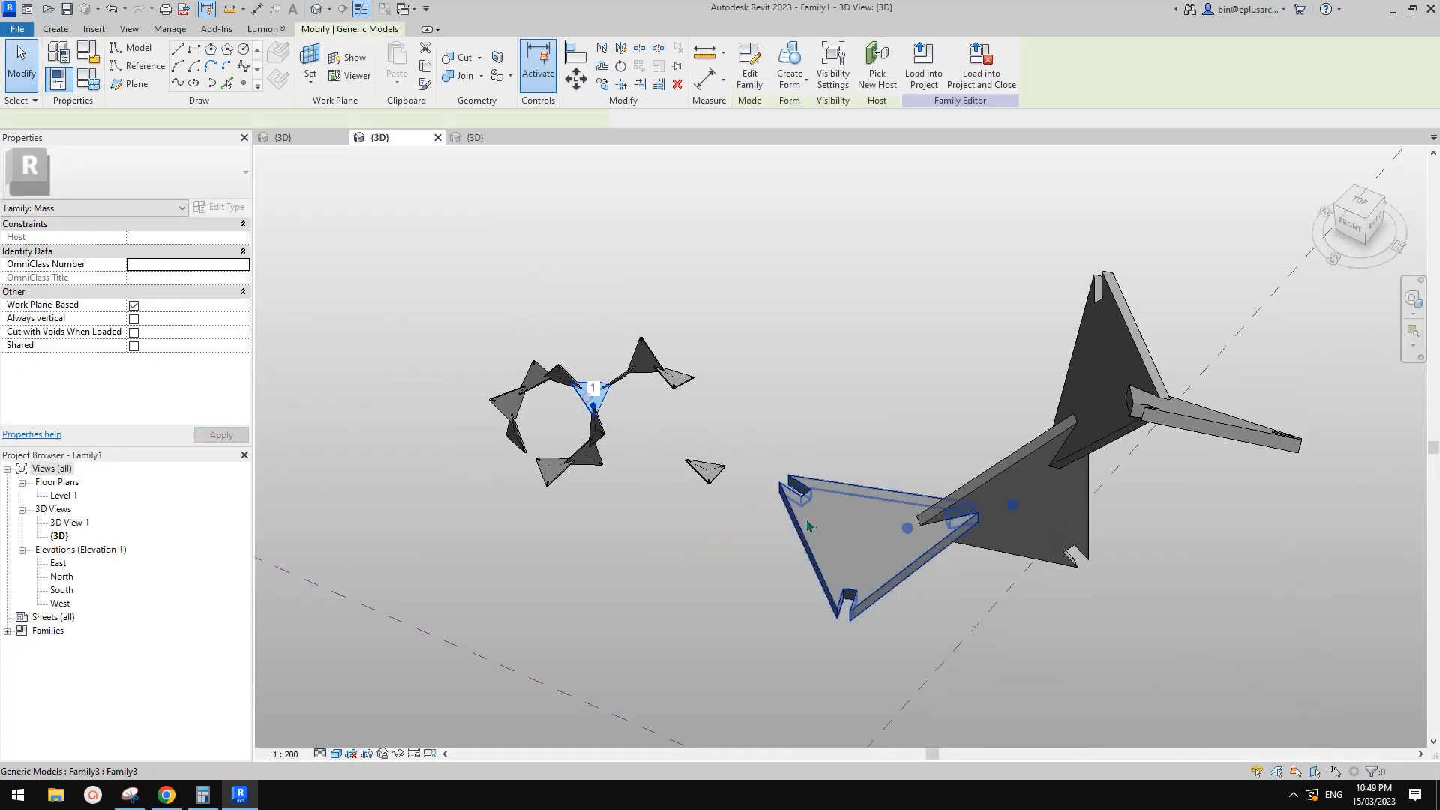
{"action": "left_click", "coordinate": [838, 521]}
{"action": "middle_click_drag", "start_coordinate": [864, 503], "coordinate": [846, 582], "text": "shift"}
{"action": "left_click", "coordinate": [838, 420]}
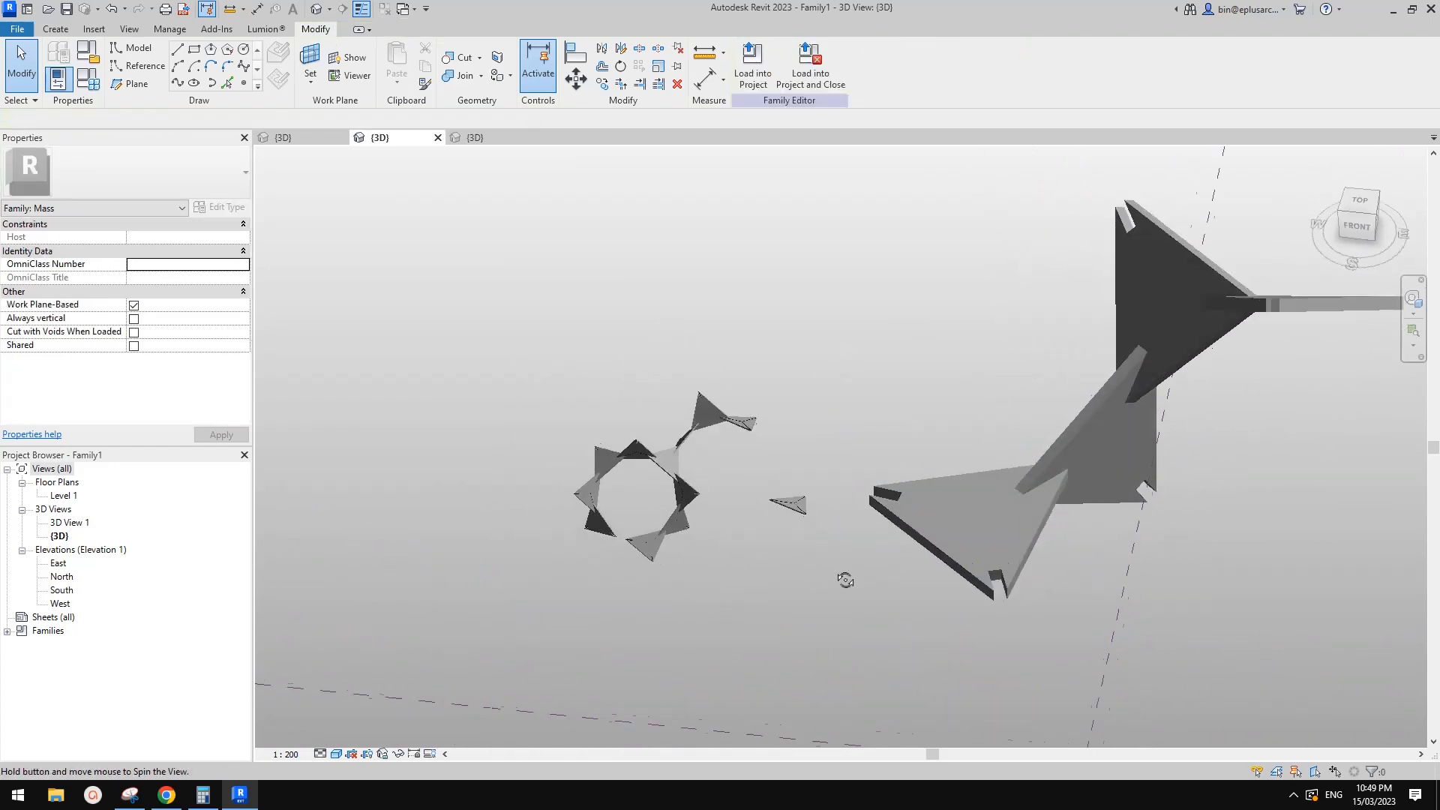
{"action": "scroll", "coordinate": [654, 558], "scroll_direction": "up", "scroll_amount": 5}
{"action": "left_click", "coordinate": [673, 552]}
{"action": "middle_click_drag", "start_coordinate": [672, 551], "coordinate": [683, 583]}
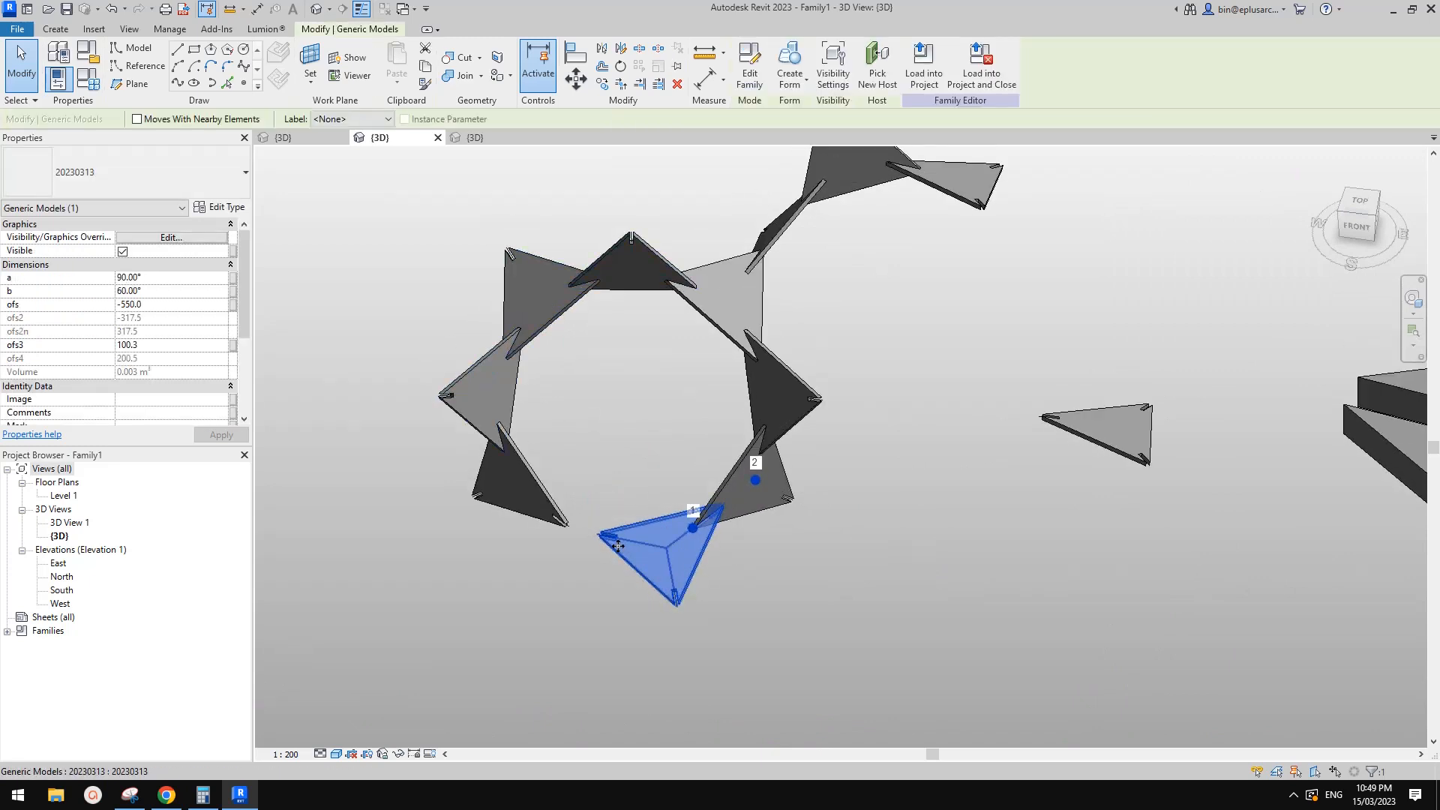
{"action": "middle_click_drag", "start_coordinate": [643, 542], "coordinate": [711, 544], "text": "shift"}
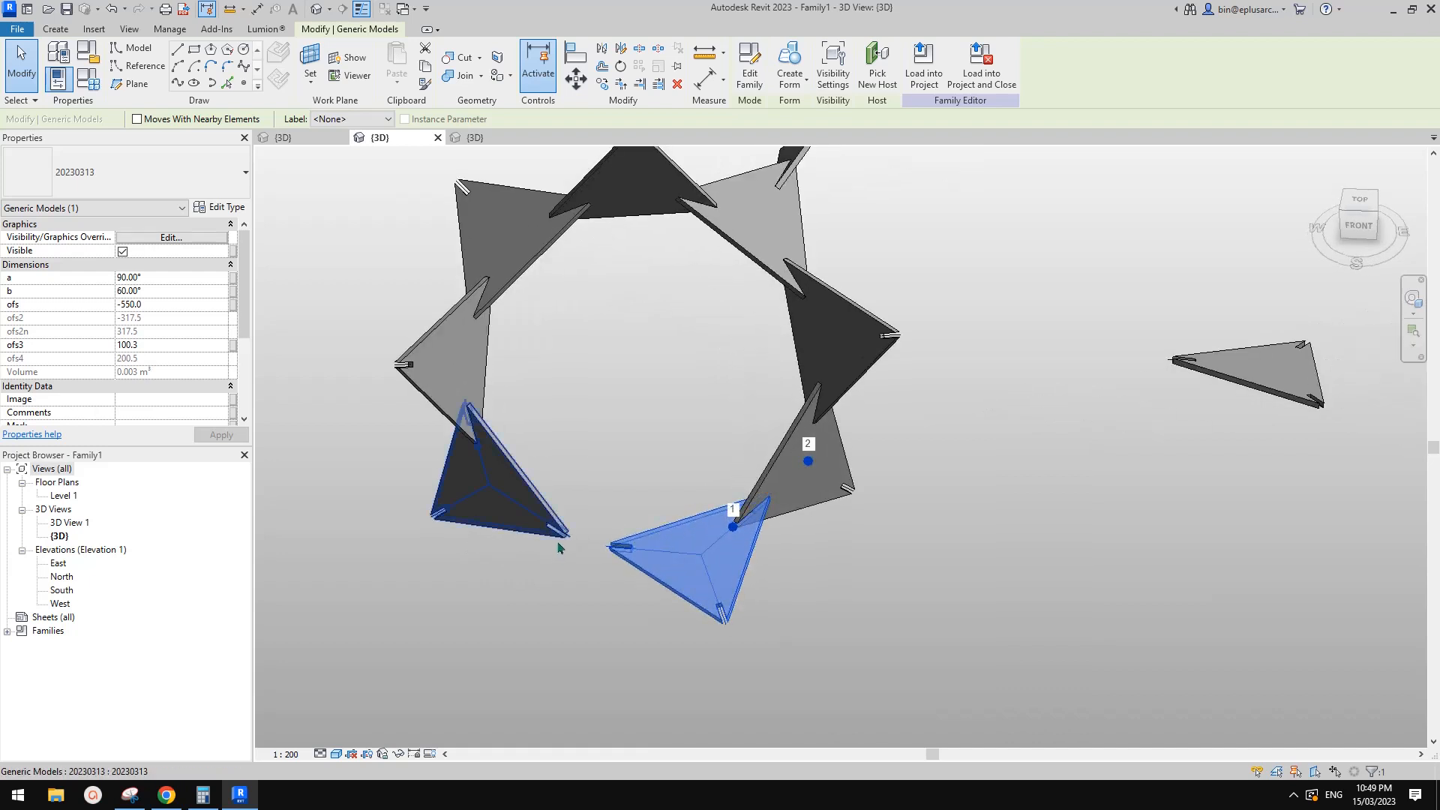
{"action": "middle_click_drag", "start_coordinate": [552, 518], "coordinate": [525, 306], "text": "shift"}
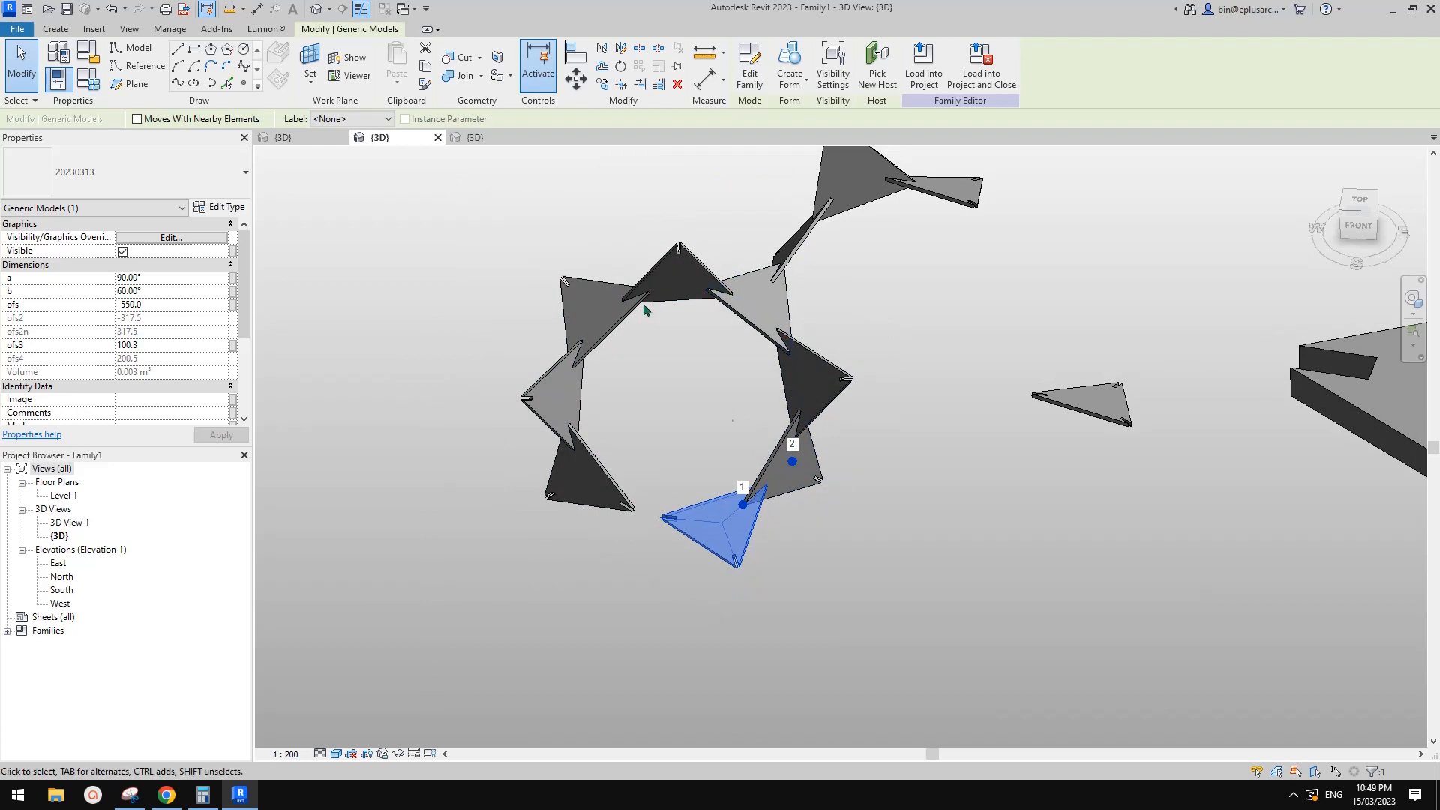
Clear the panel selection and compare the small panel ring with the chain of large Family3 panels.
{"action": "middle_click_drag", "start_coordinate": [967, 416], "coordinate": [922, 431]}
{"action": "left_click", "coordinate": [922, 430]}
{"action": "scroll", "coordinate": [922, 430], "scroll_direction": "down", "scroll_amount": 2}
{"action": "middle_click_drag", "start_coordinate": [1099, 434], "coordinate": [855, 521]}
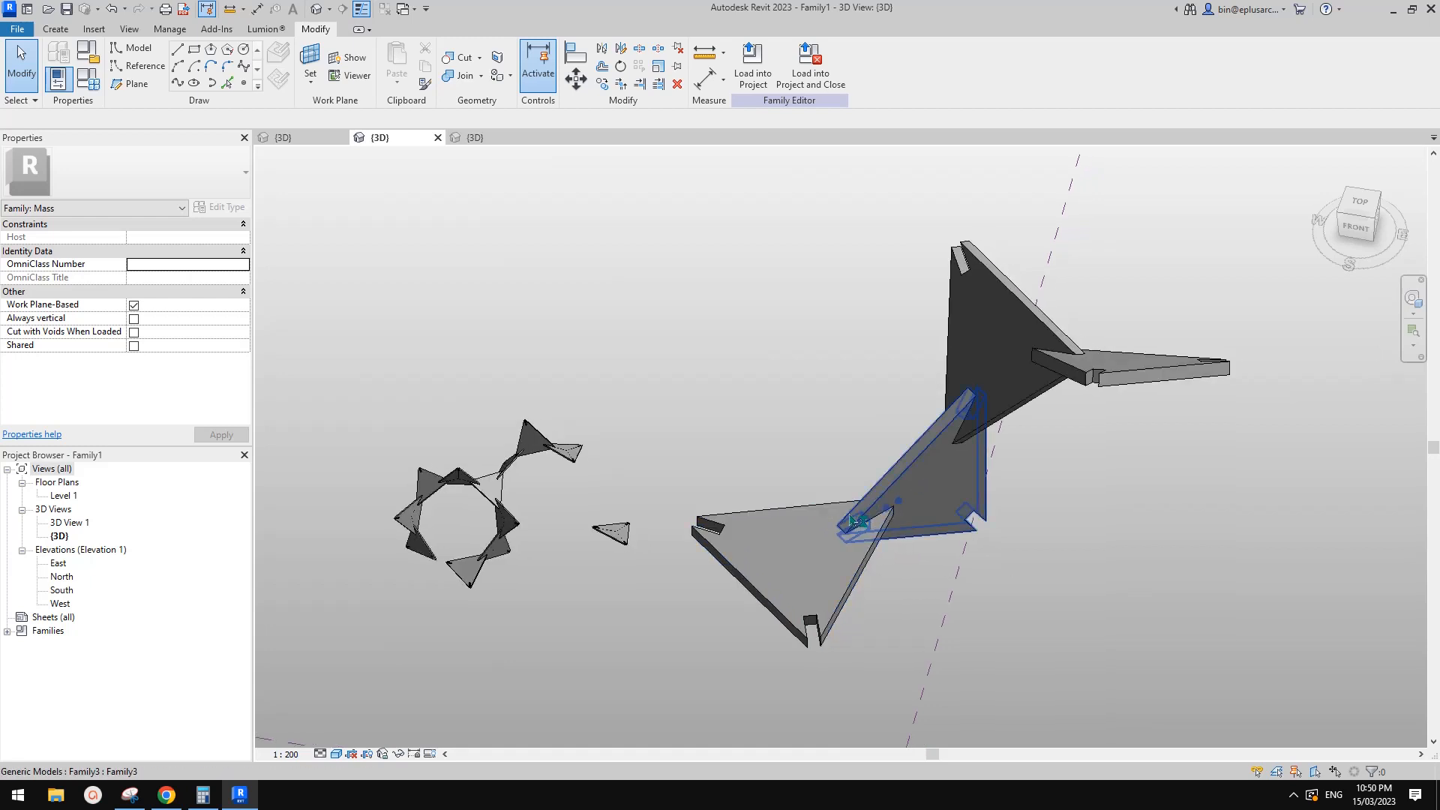